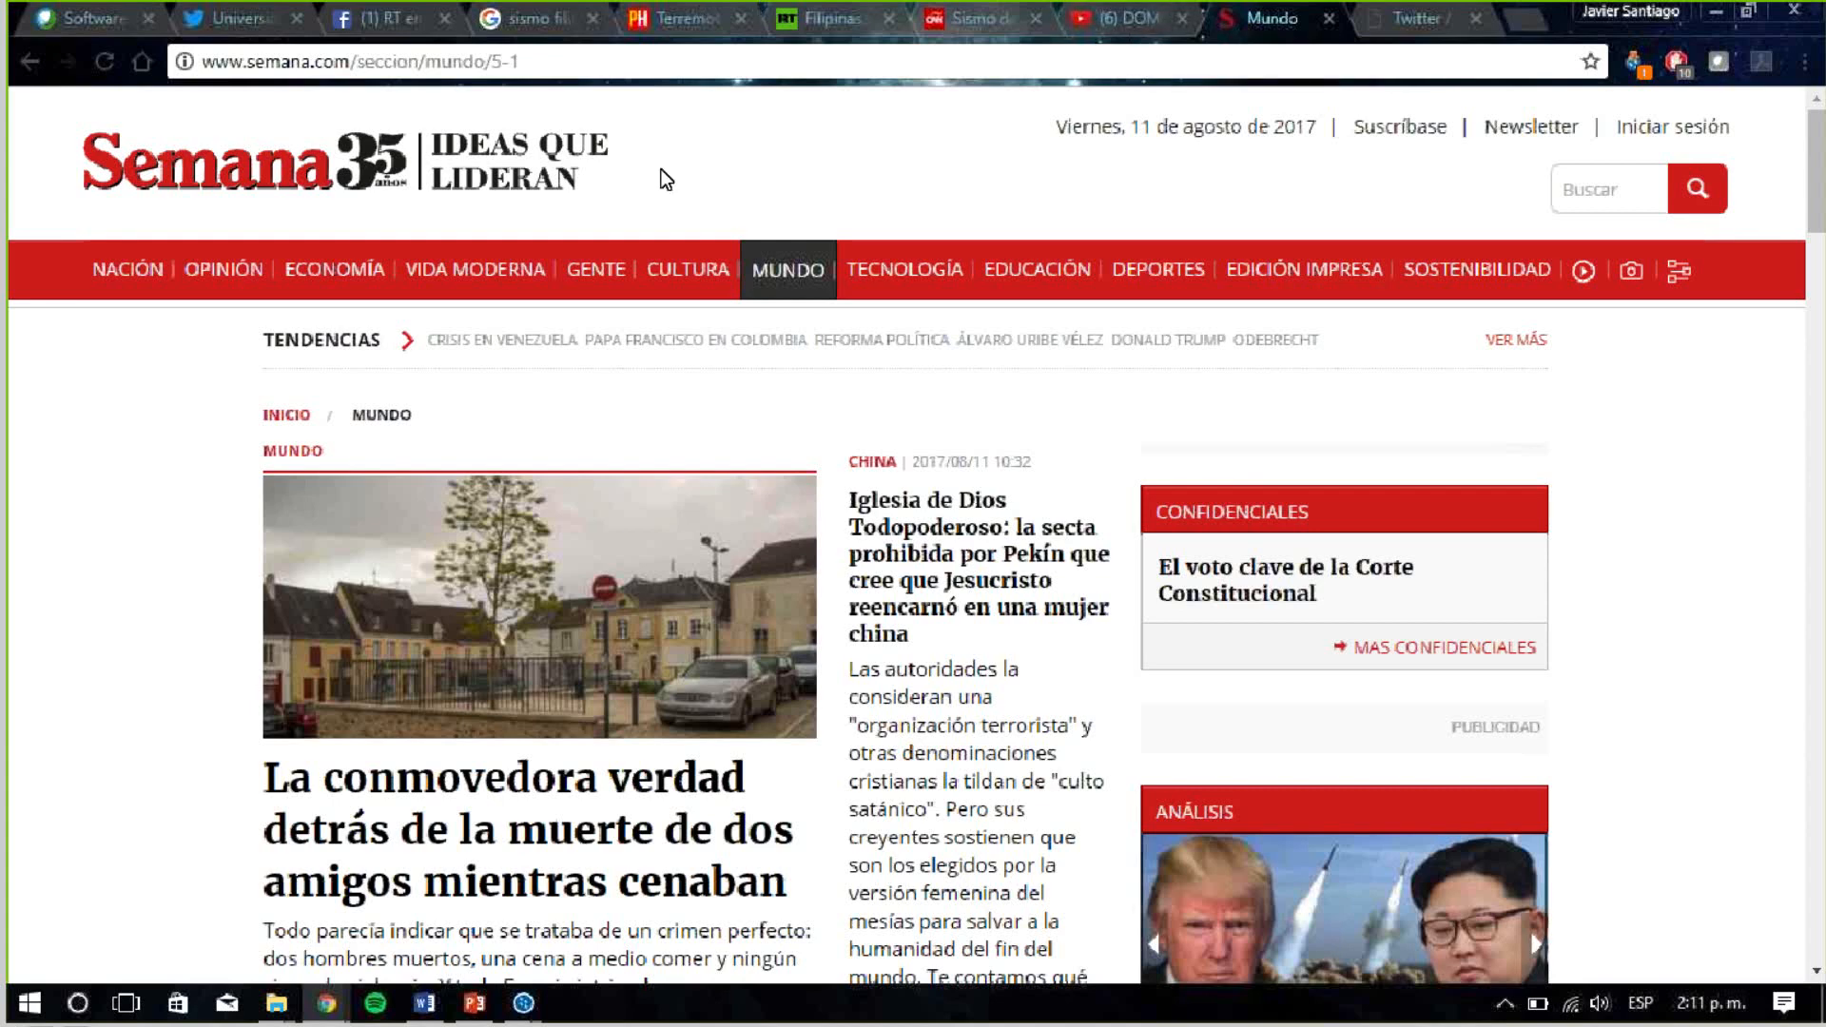
Open the article "La conmovedora verdad detrás de la muerte de dos amigos mientras cenaban" from Semana's Mundo section
{"action": "left_click", "coordinate": [656, 39]}
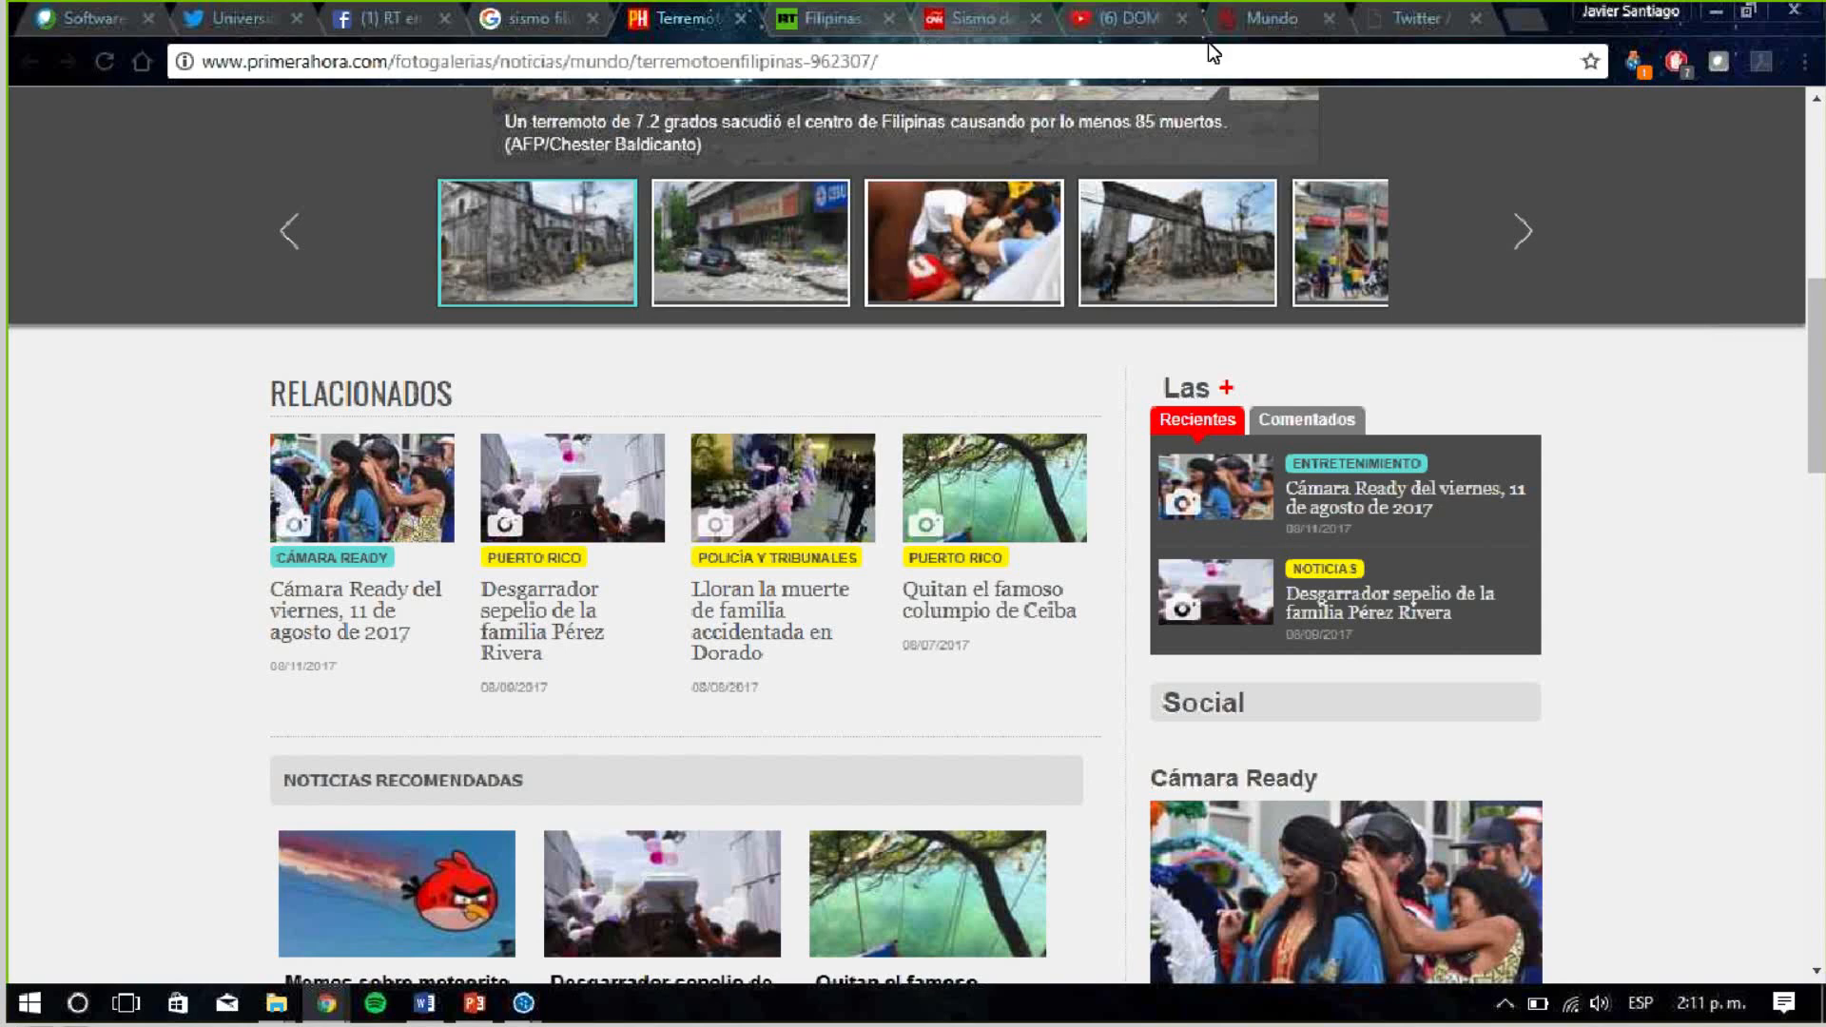
{"action": "left_click", "coordinate": [1253, 13]}
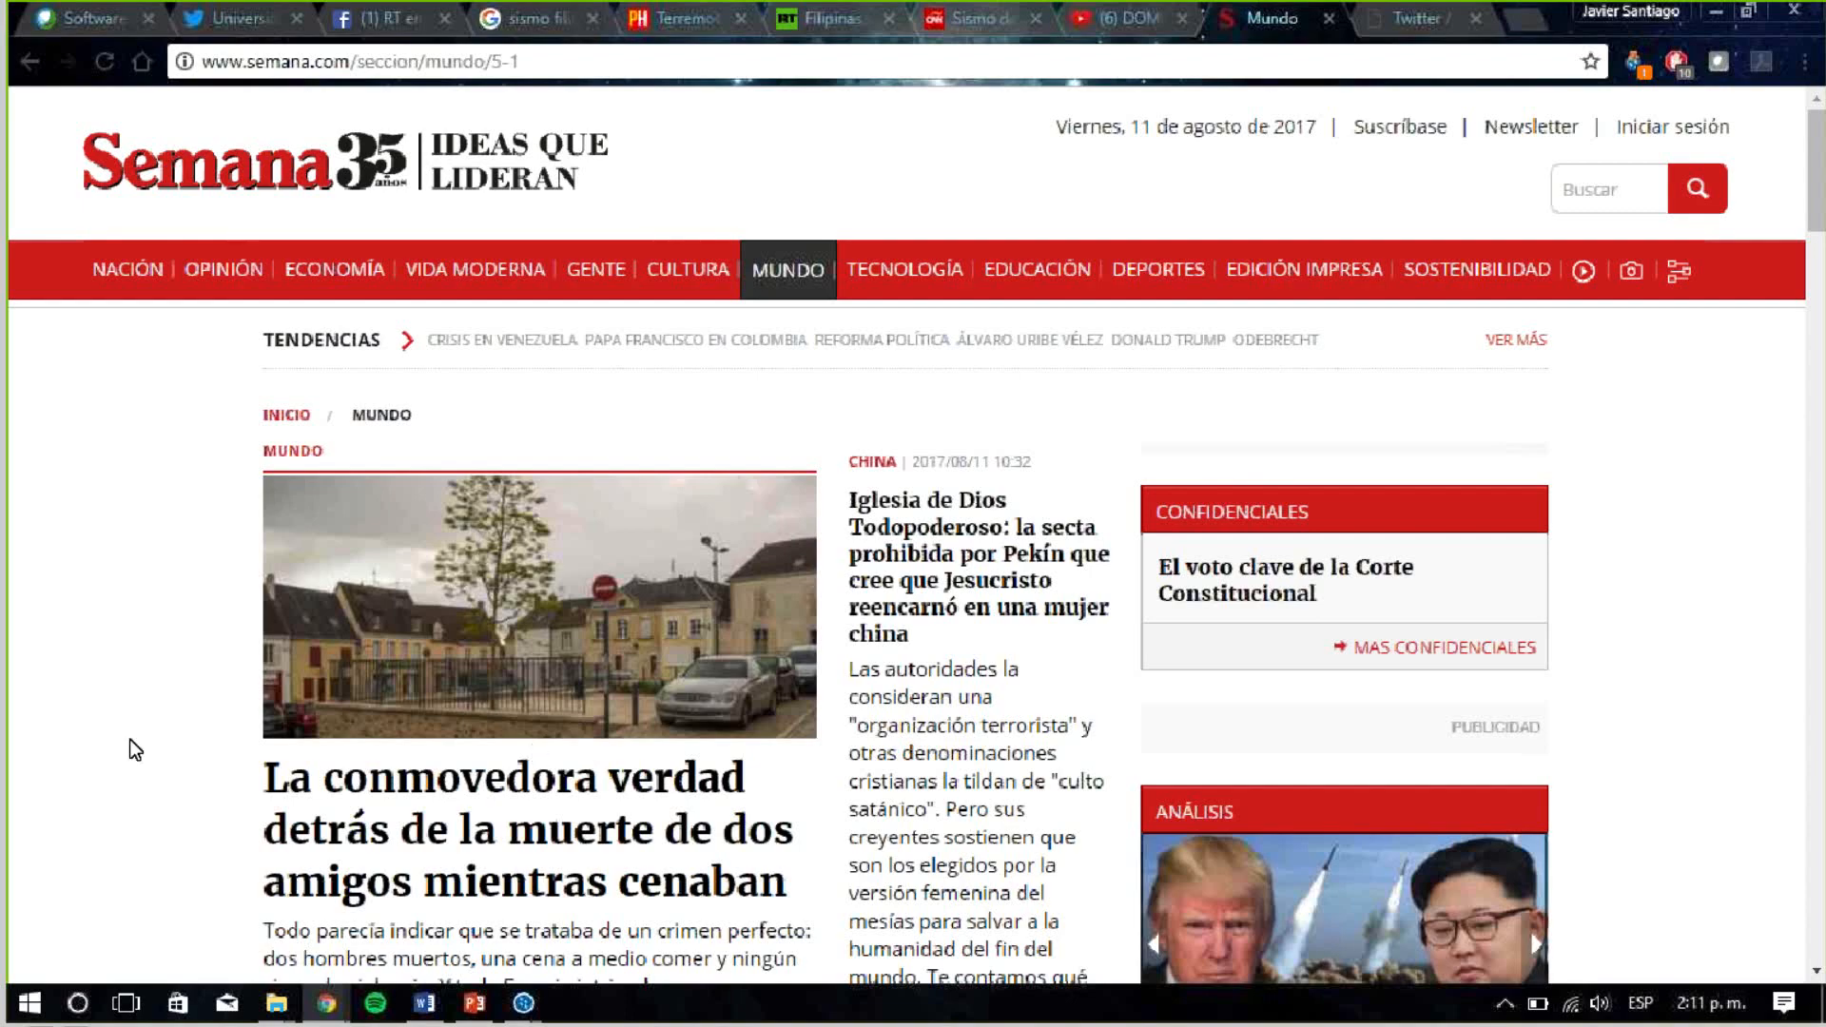
{"action": "scroll", "coordinate": [128, 713], "scroll_direction": "down", "scroll_amount": 4}
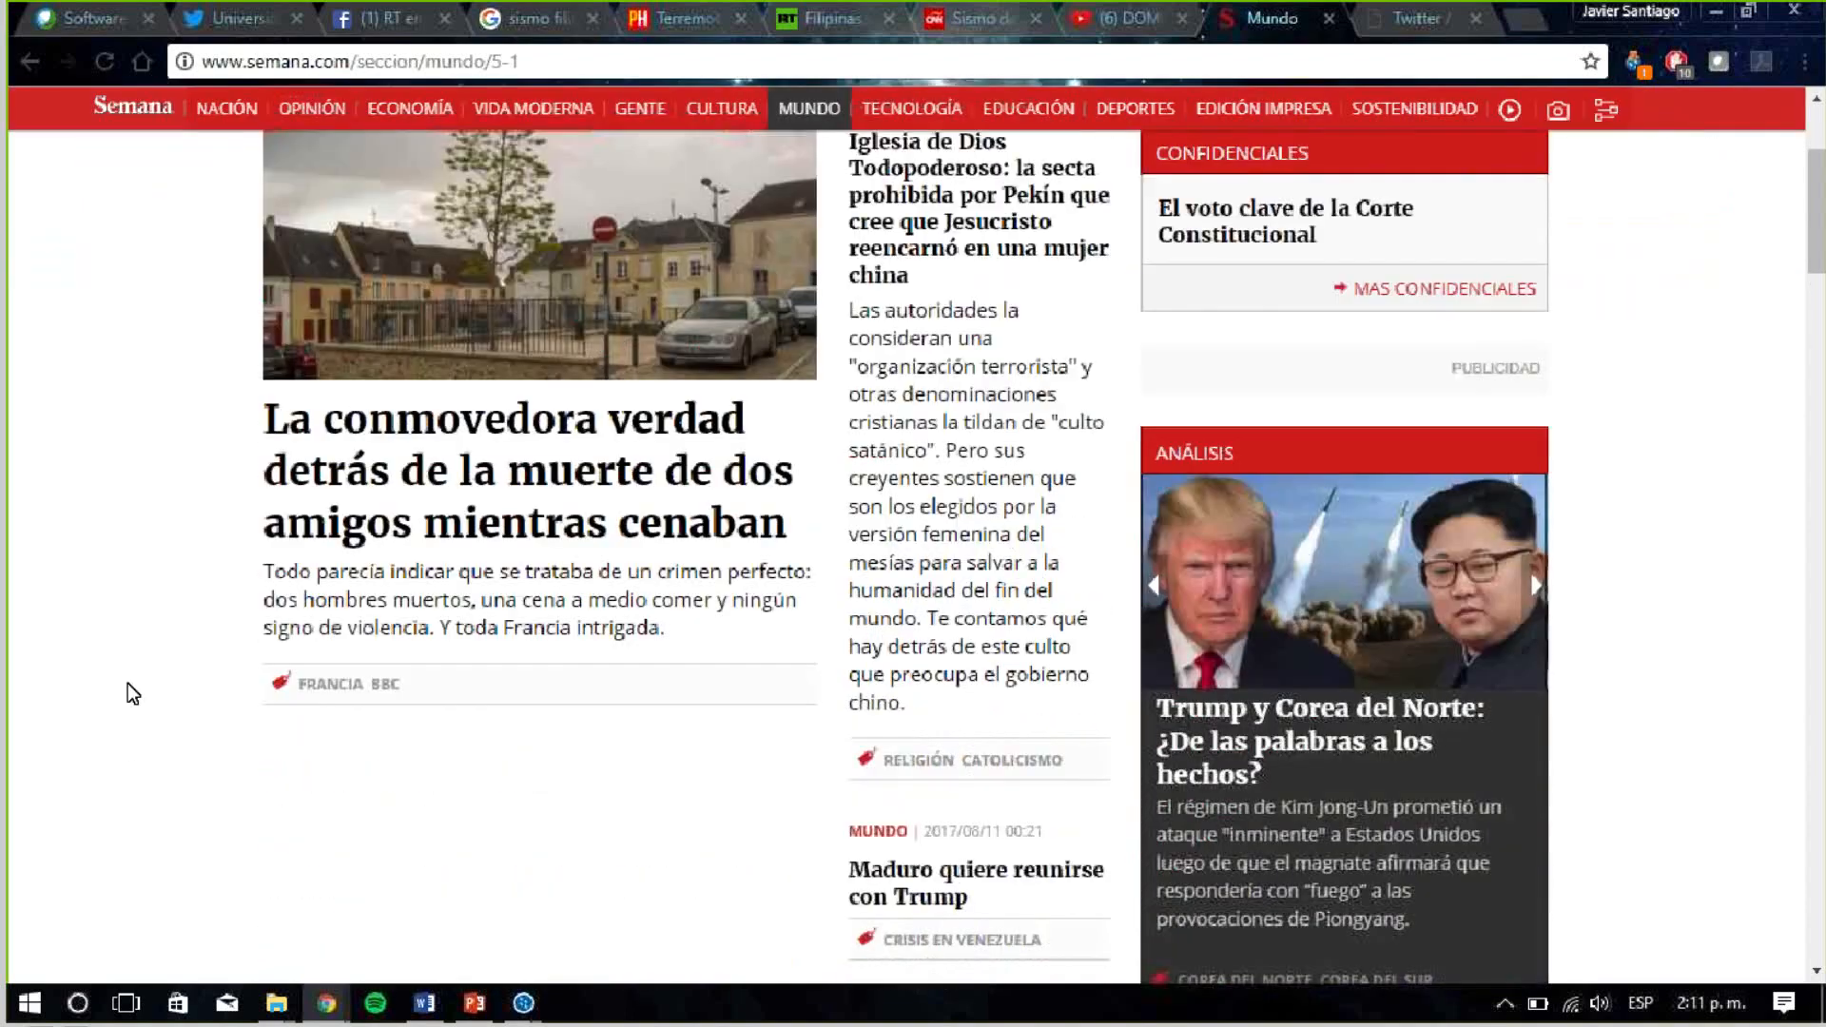
{"action": "scroll", "coordinate": [128, 683], "scroll_direction": "down", "scroll_amount": 1}
{"action": "scroll", "coordinate": [112, 630], "scroll_direction": "up", "scroll_amount": 5}
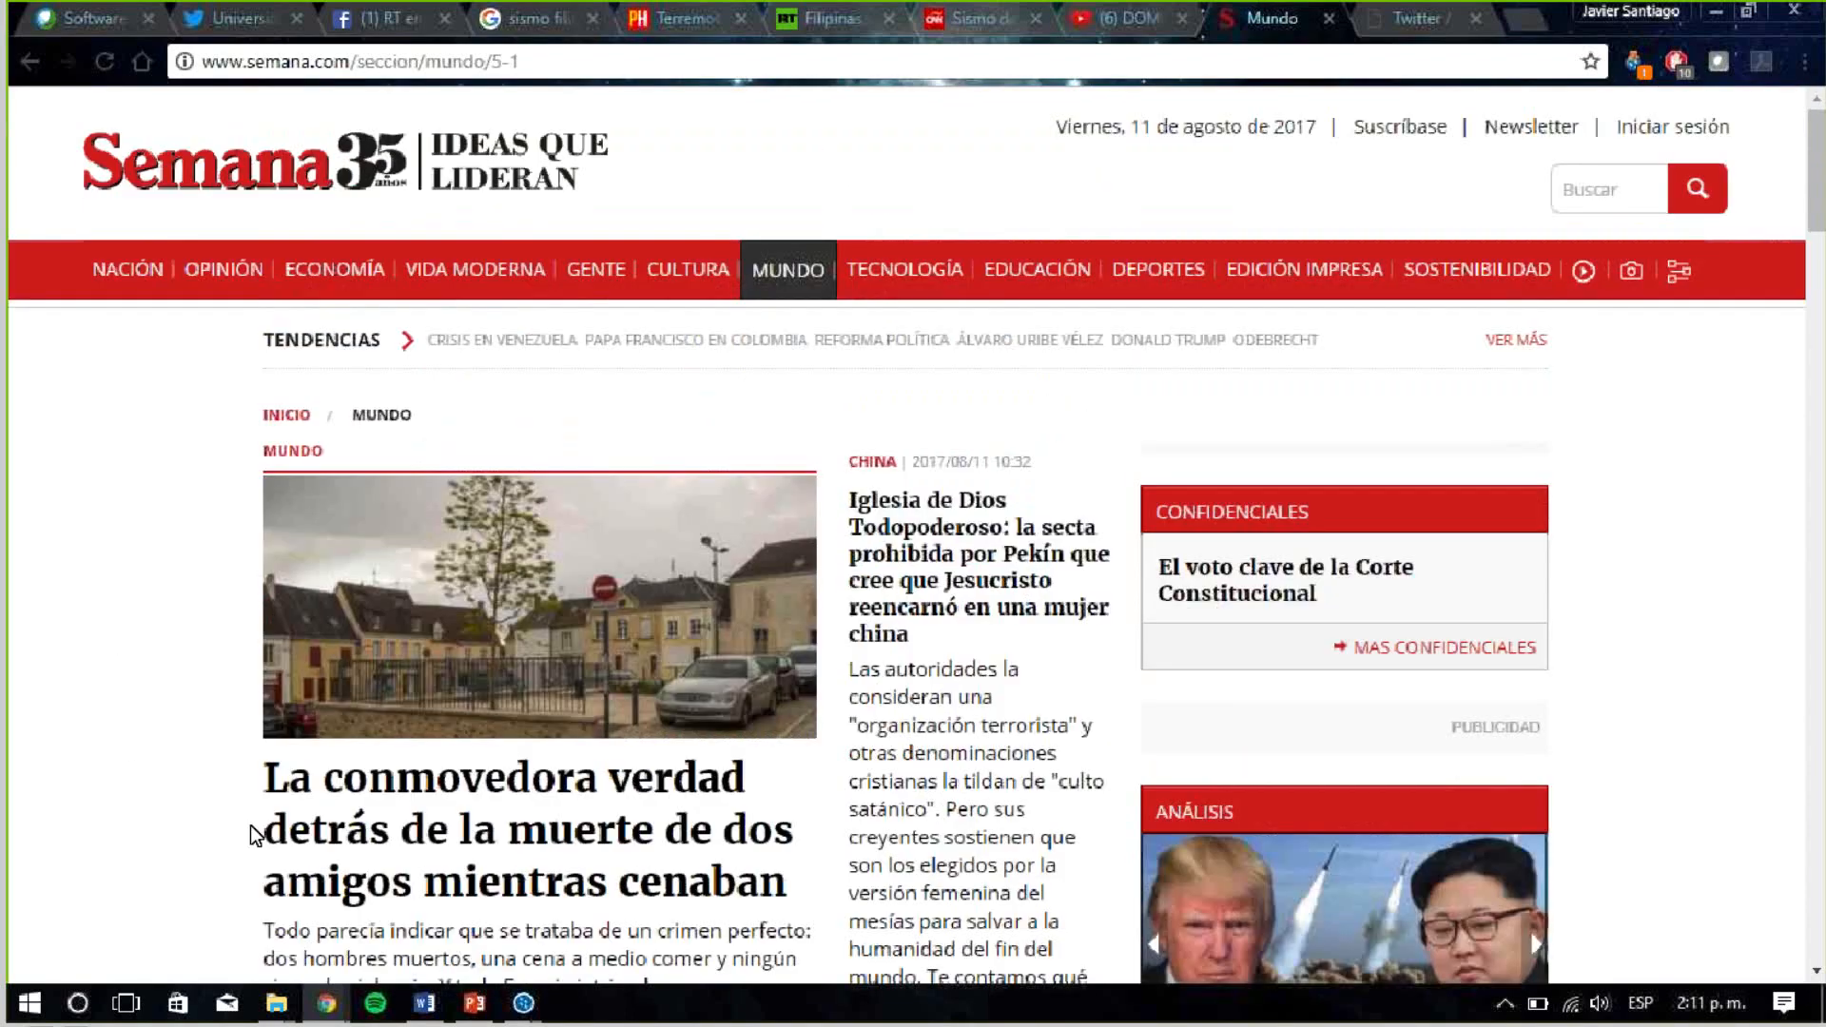
{"action": "left_click", "coordinate": [363, 782]}
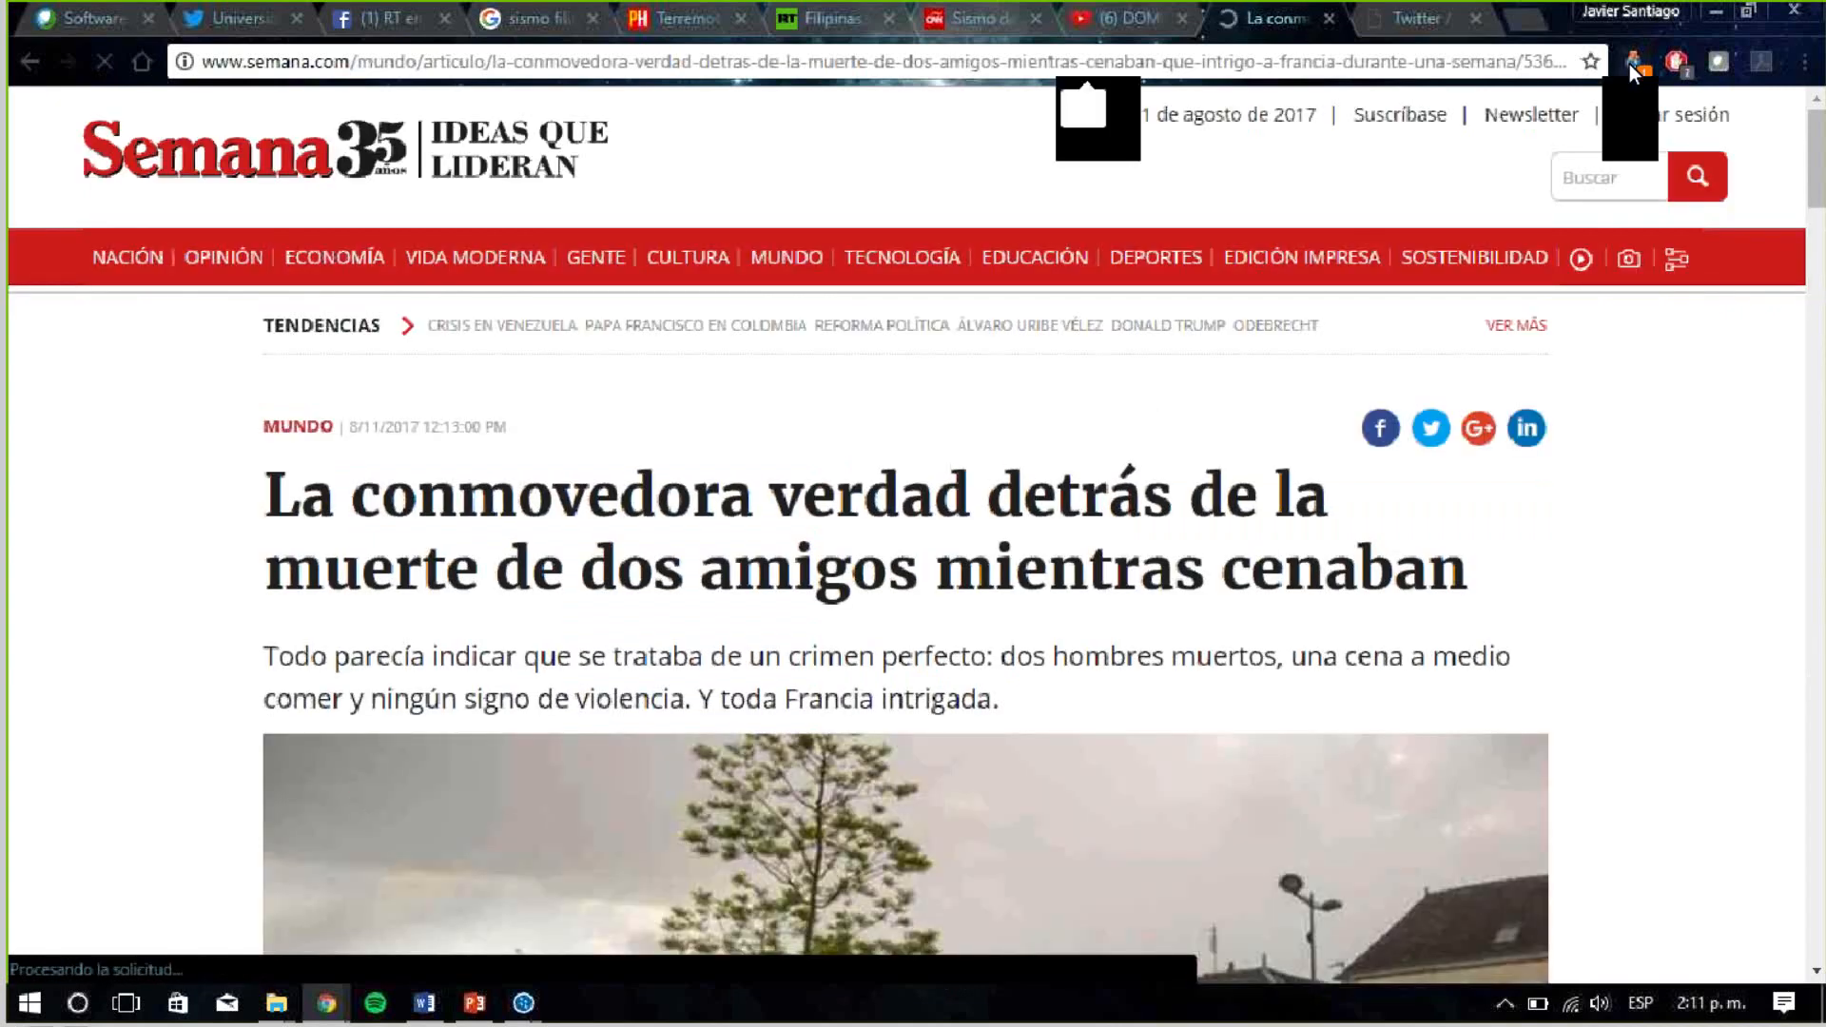
Preview the Semana article in NCapture's Article as PDF format and look through the original web page for comparison
{"action": "left_click", "coordinate": [1630, 65]}
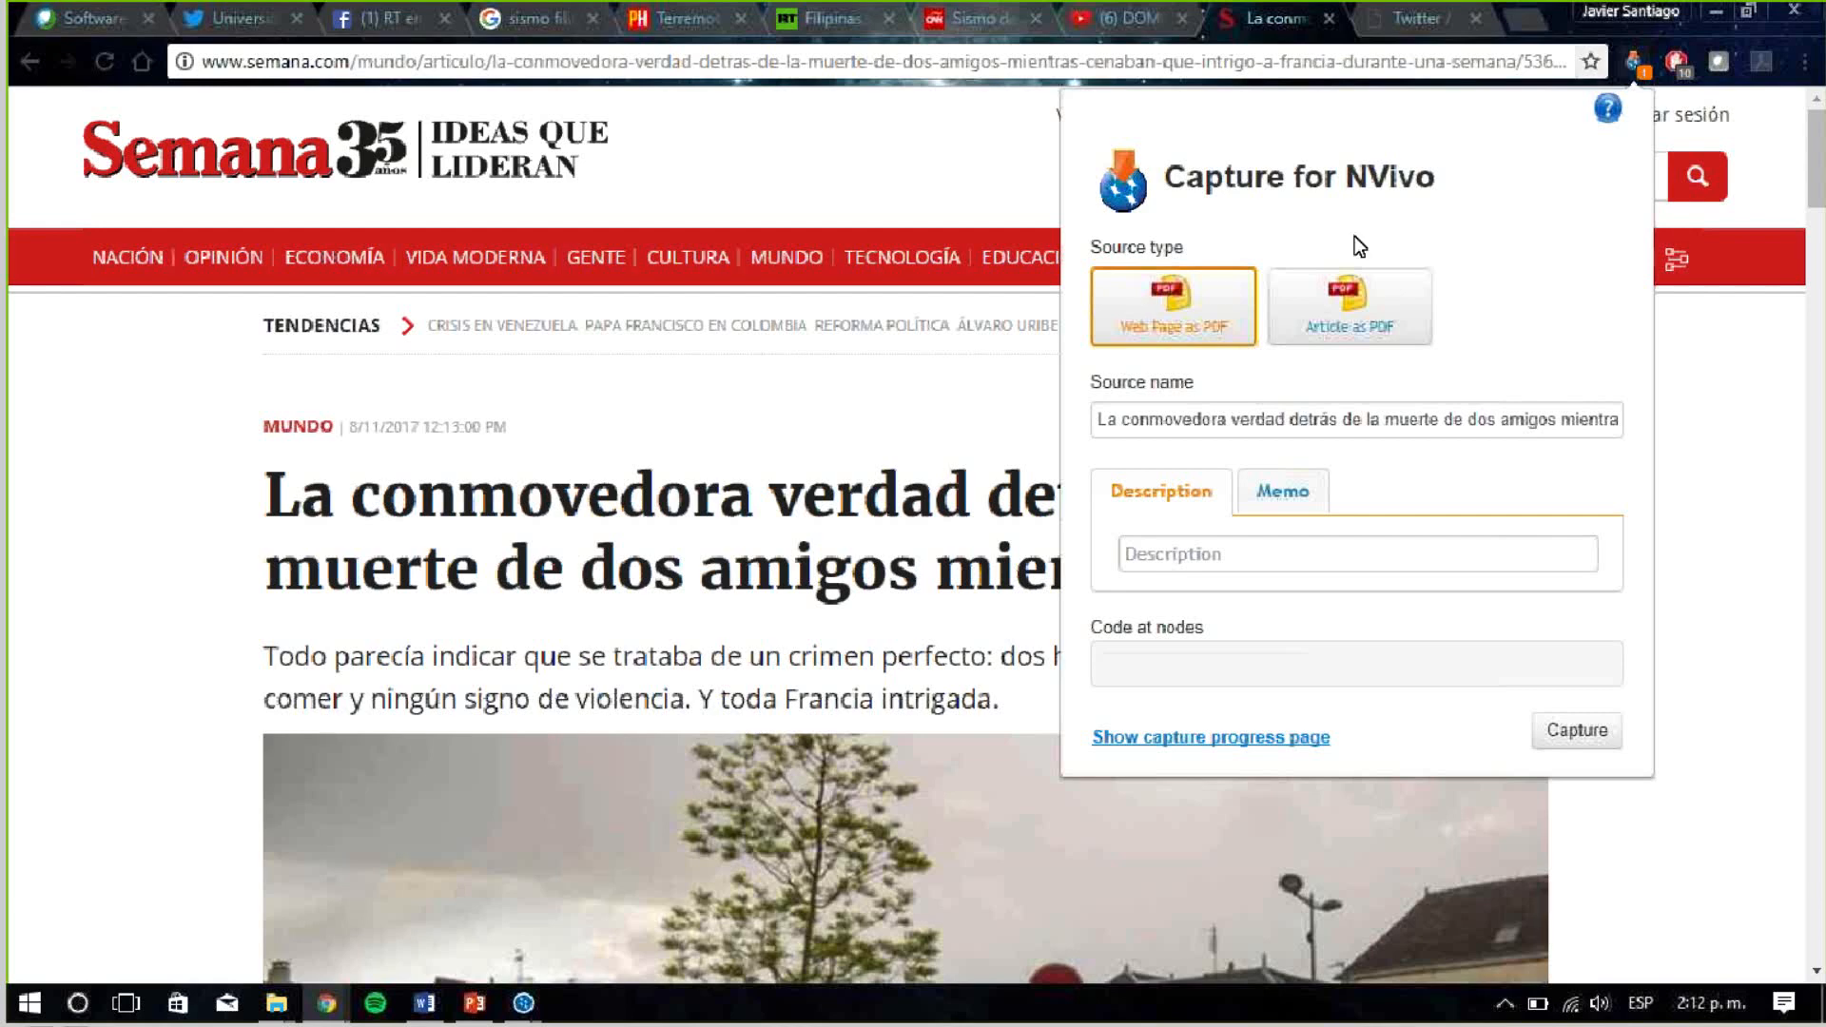
{"action": "left_click", "coordinate": [1334, 321]}
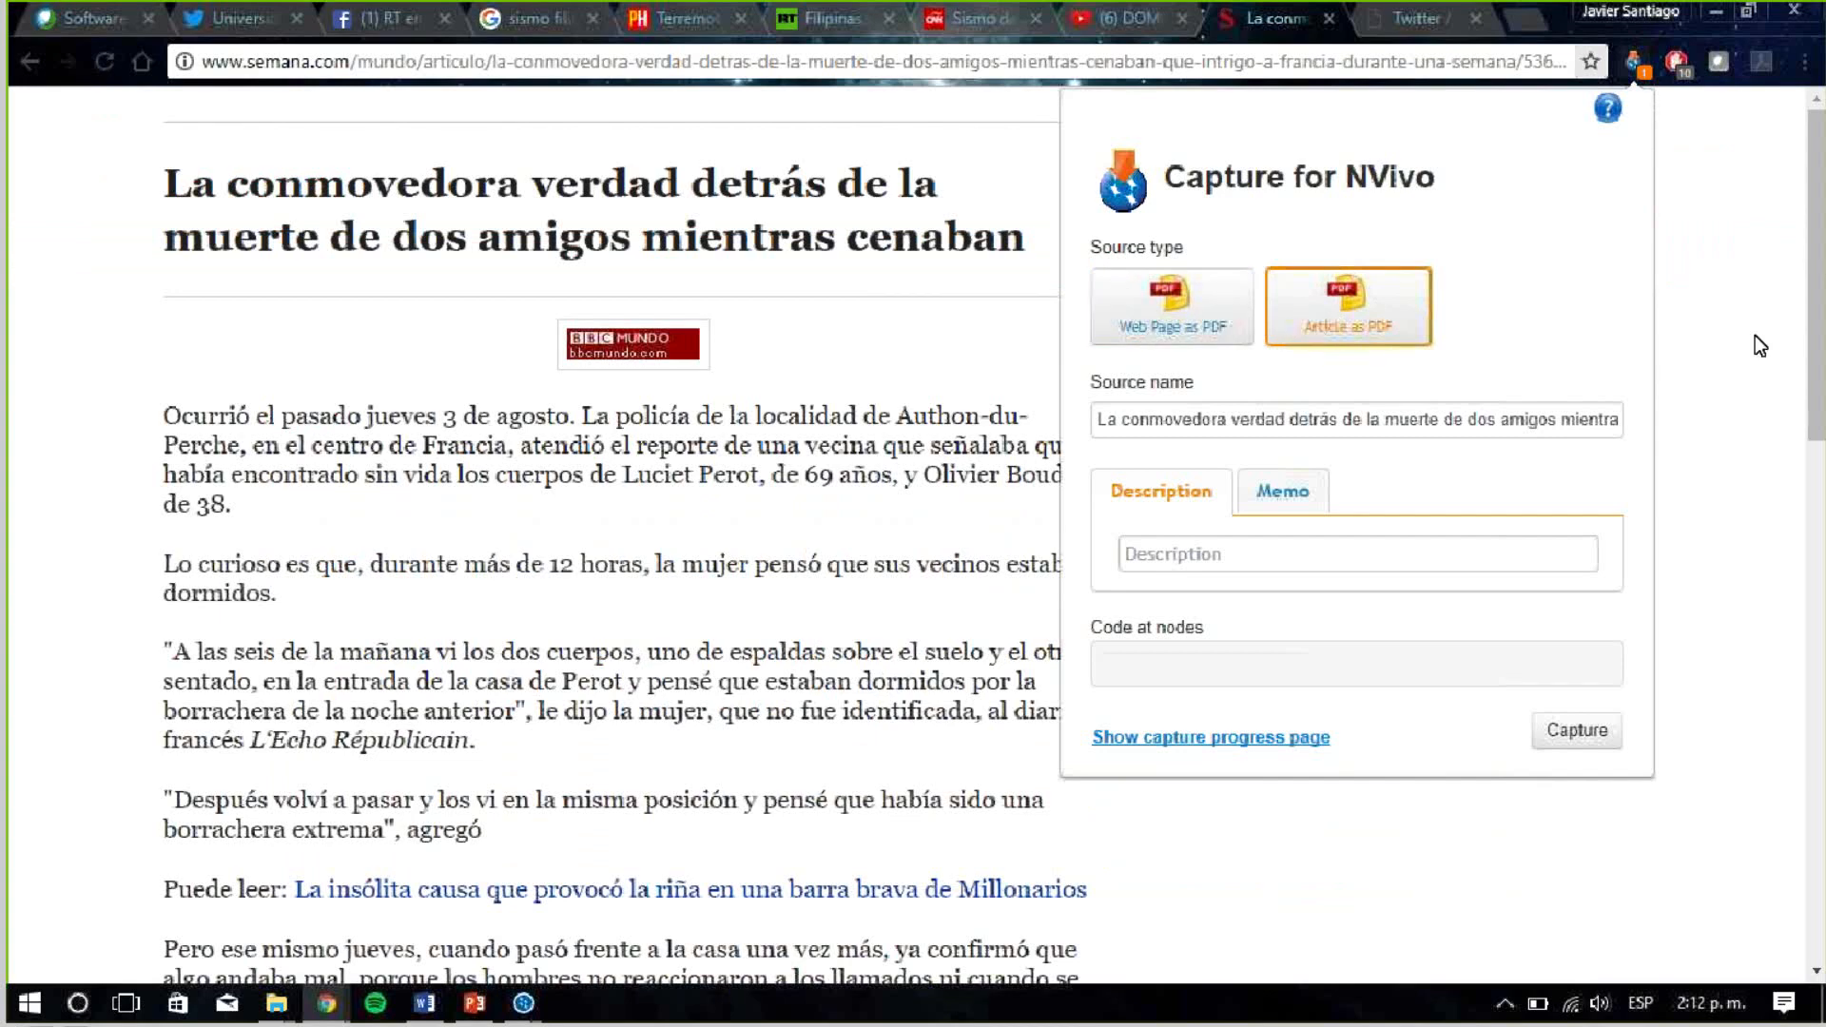
{"action": "left_click", "coordinate": [1817, 252]}
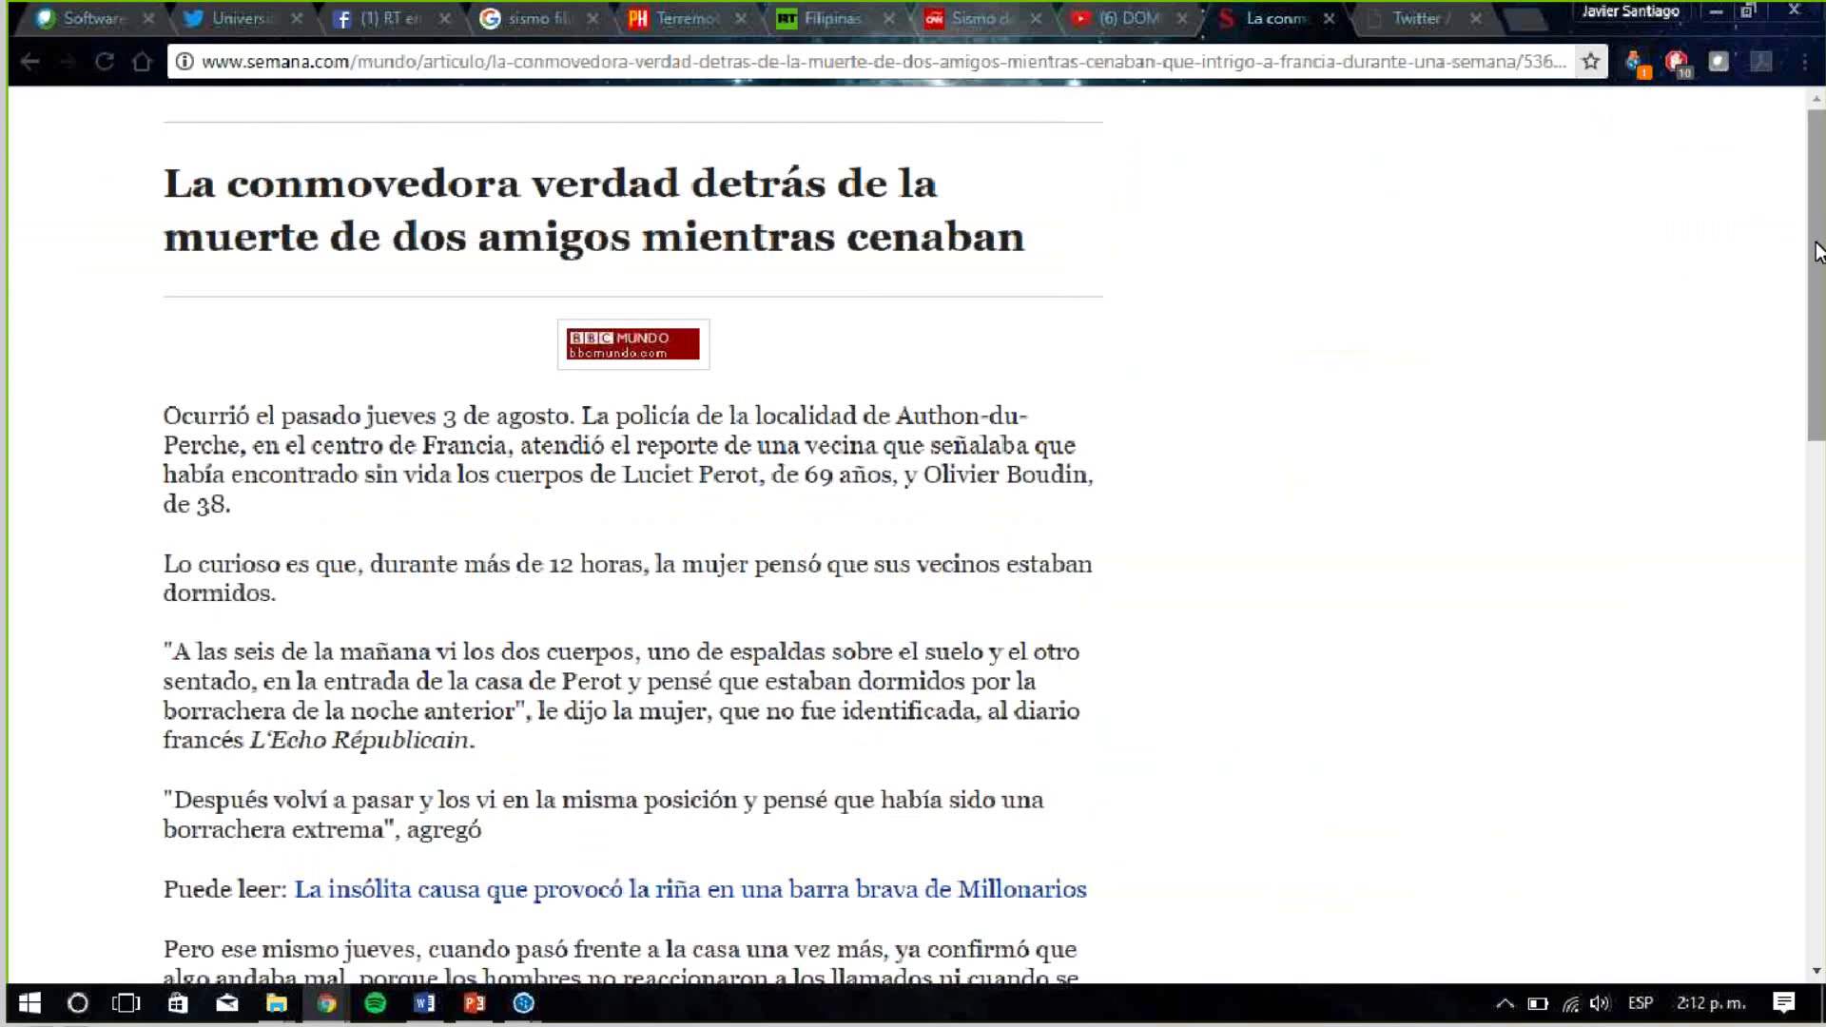
{"action": "scroll", "coordinate": [1817, 443], "scroll_direction": "down", "scroll_amount": 1}
{"action": "scroll", "coordinate": [1816, 443], "scroll_direction": "down", "scroll_amount": 2}
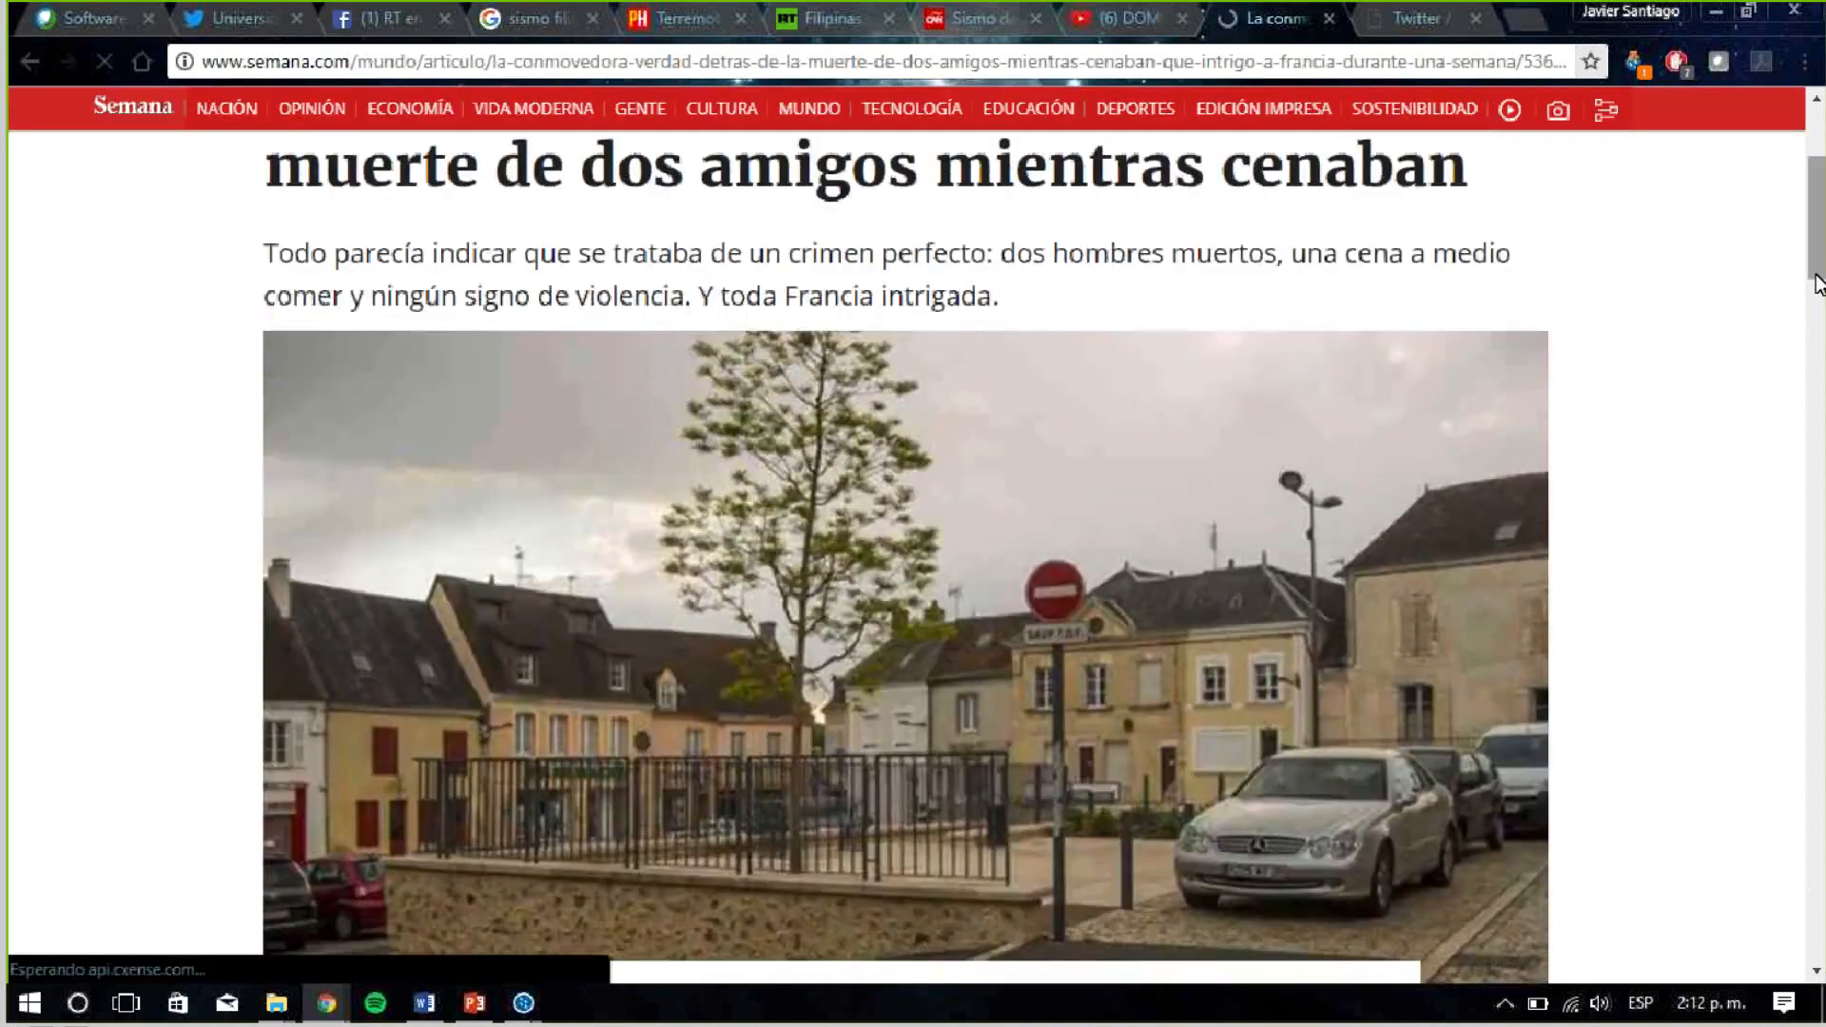
{"action": "scroll", "coordinate": [1817, 257], "scroll_direction": "down", "scroll_amount": 5}
{"action": "scroll", "coordinate": [1817, 228], "scroll_direction": "up", "scroll_amount": 8}
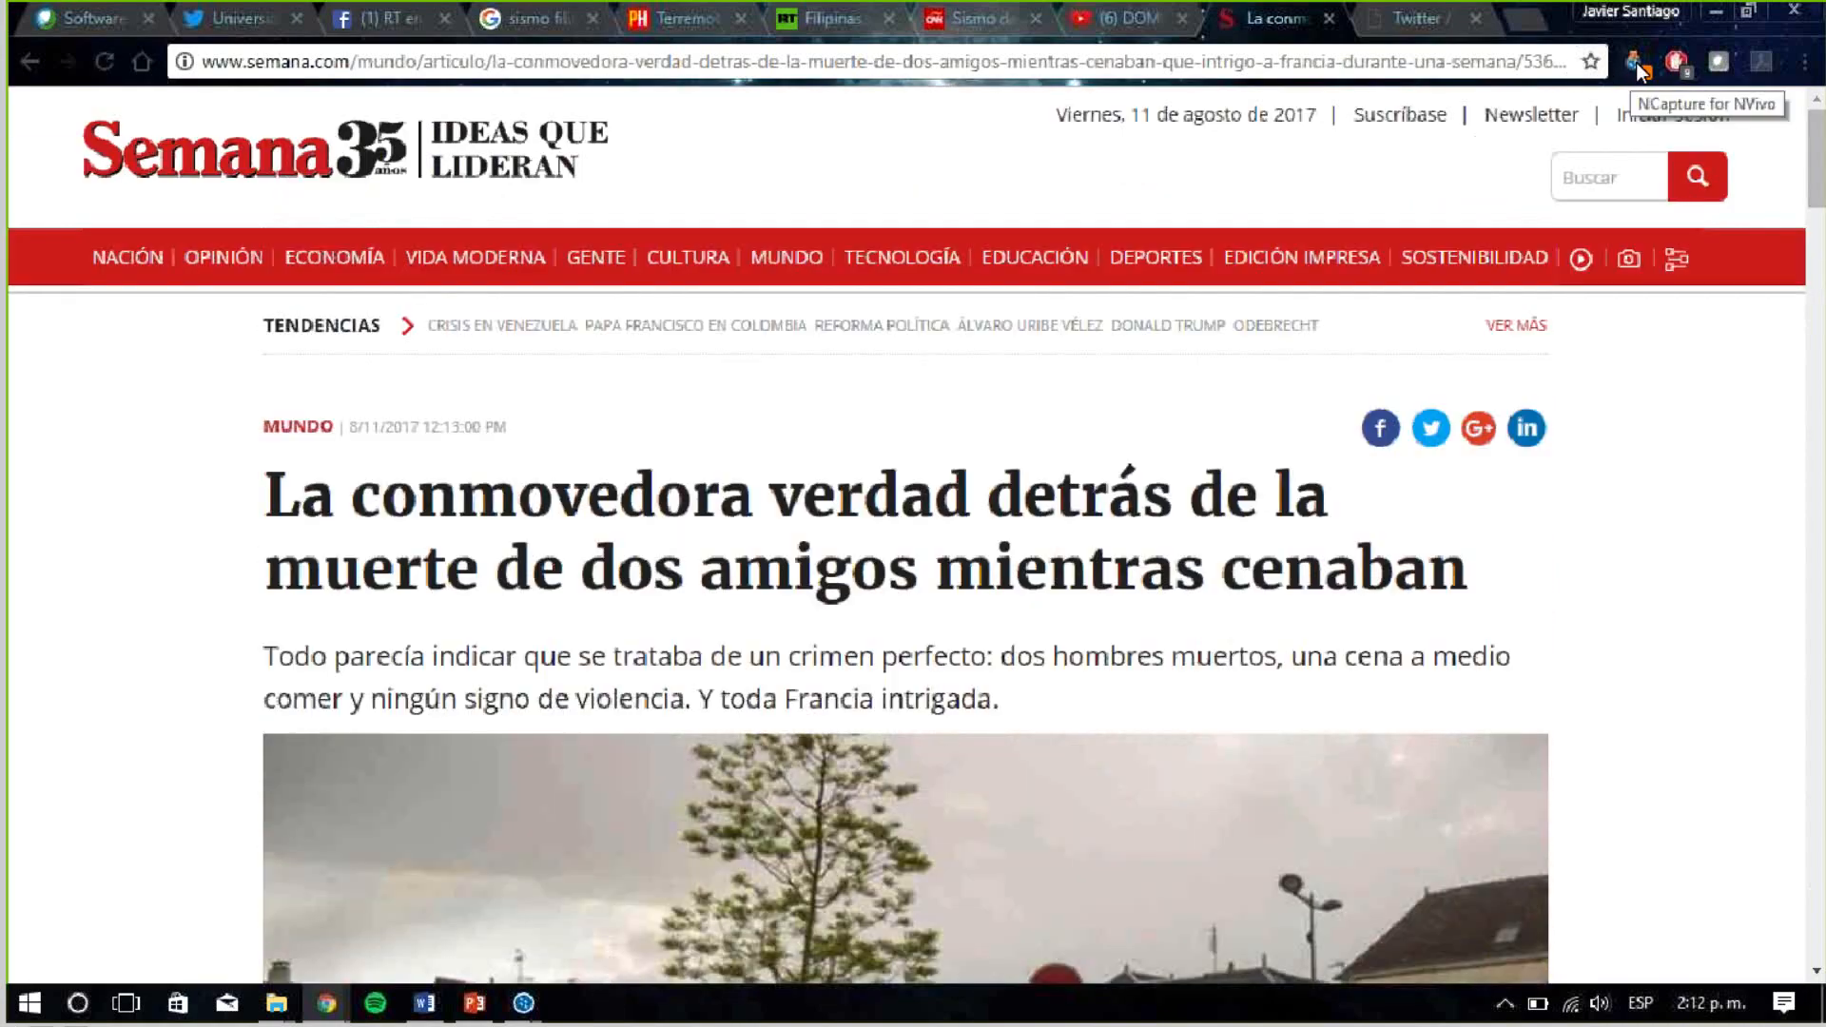
Capture the Semana article with NCapture using the Article as PDF source type
{"action": "left_click", "coordinate": [1636, 61]}
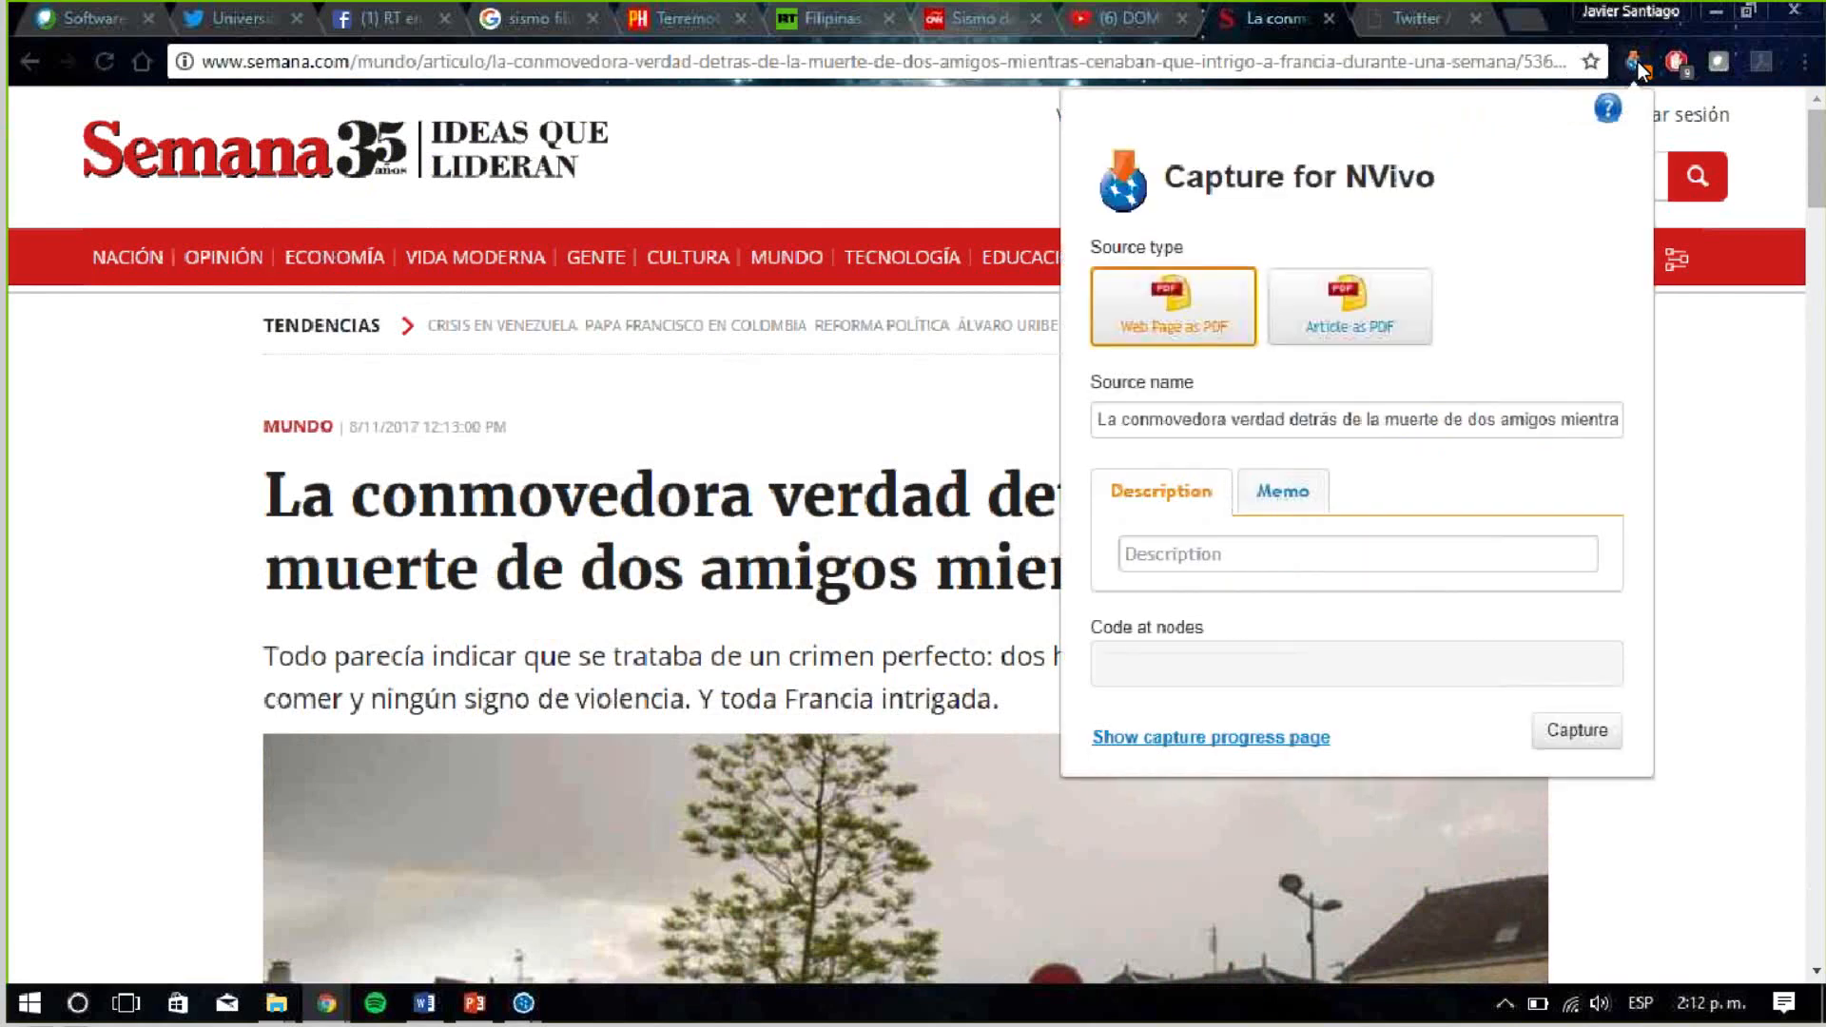
{"action": "left_click", "coordinate": [1321, 312]}
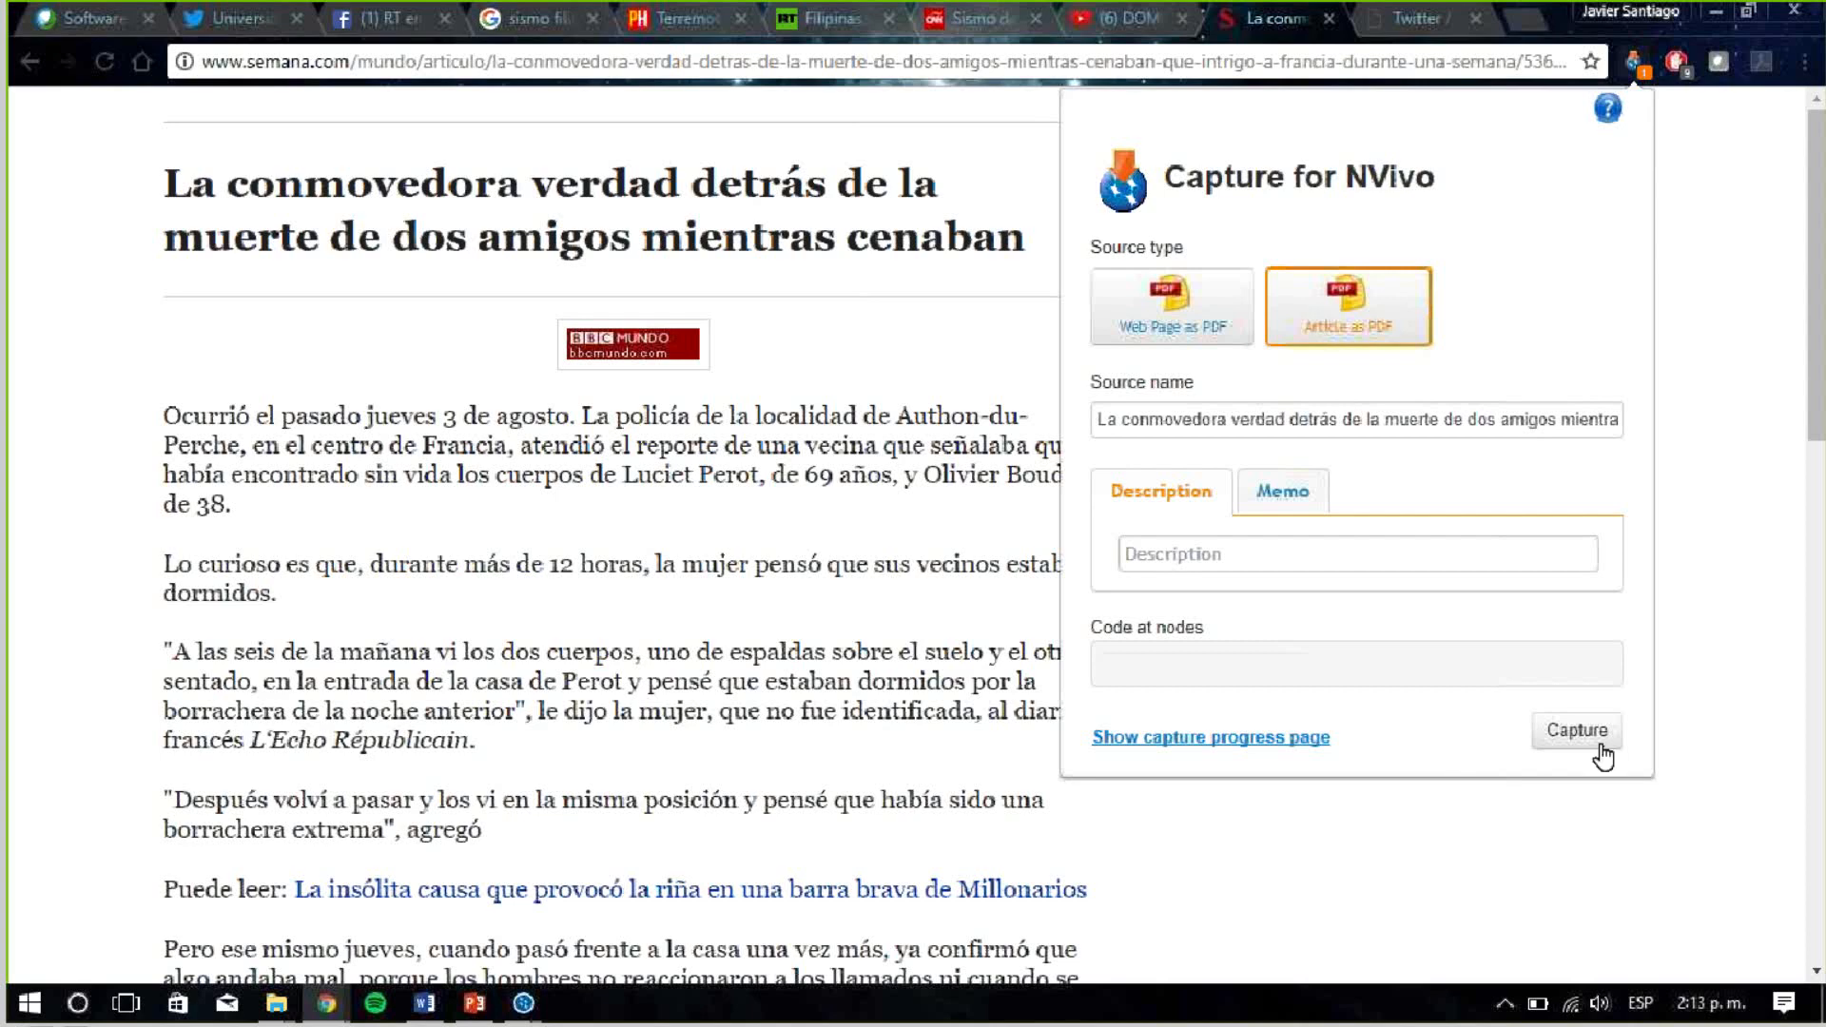
{"action": "left_click", "coordinate": [1571, 729]}
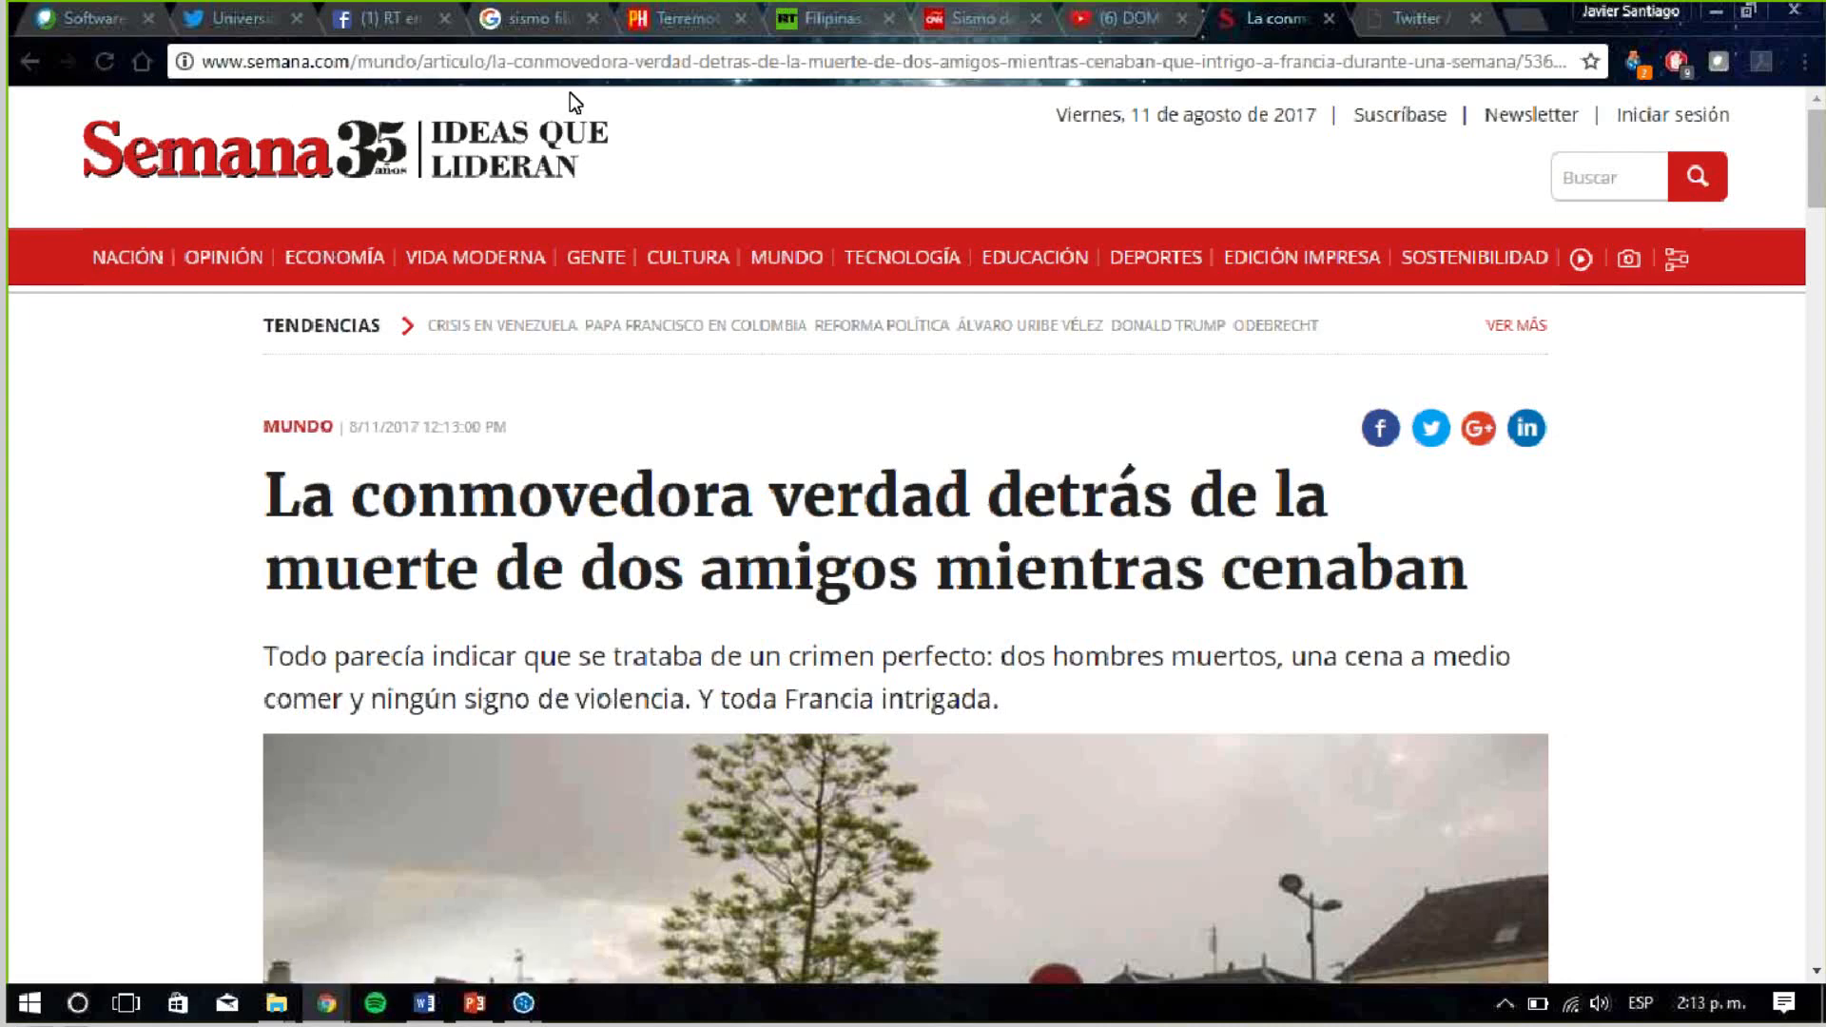
Bring up the YouTube video DOMINIOS DE FUNCIONES and save the article capture as an NVCX file in Documentos
{"action": "left_click", "coordinate": [1132, 34]}
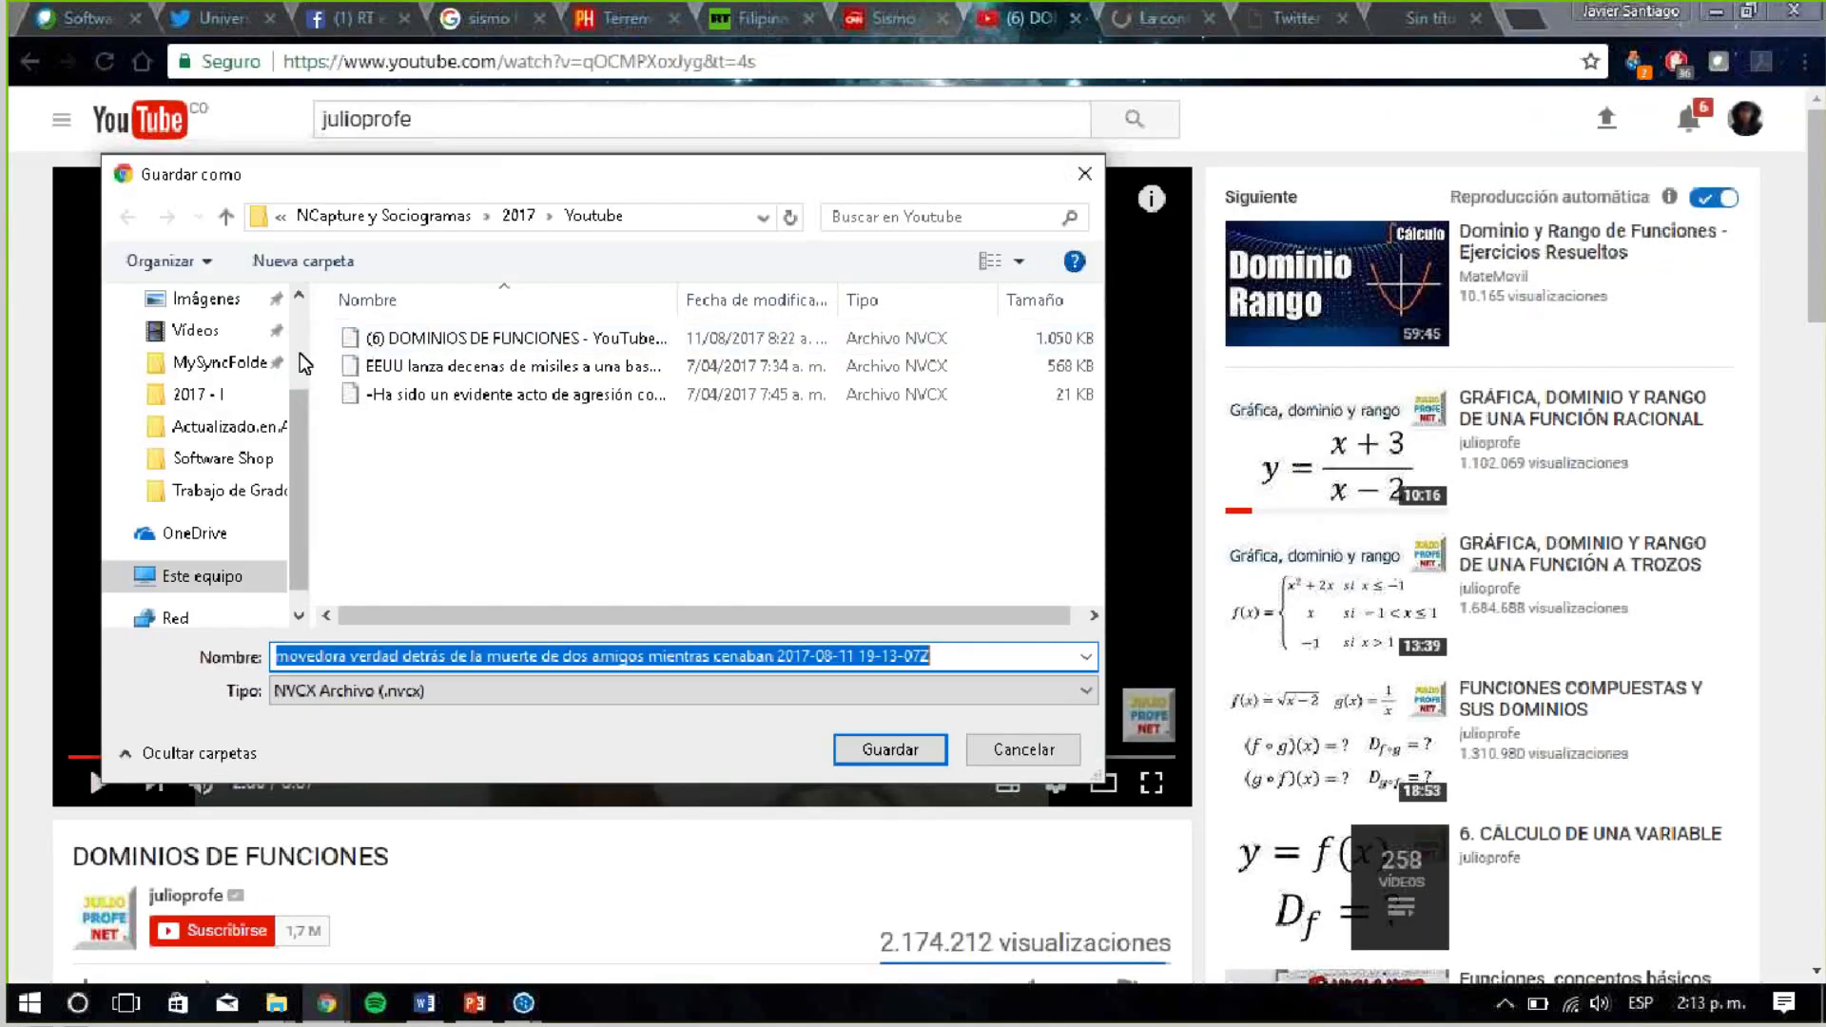
{"action": "scroll", "coordinate": [300, 351], "scroll_direction": "up", "scroll_amount": 3}
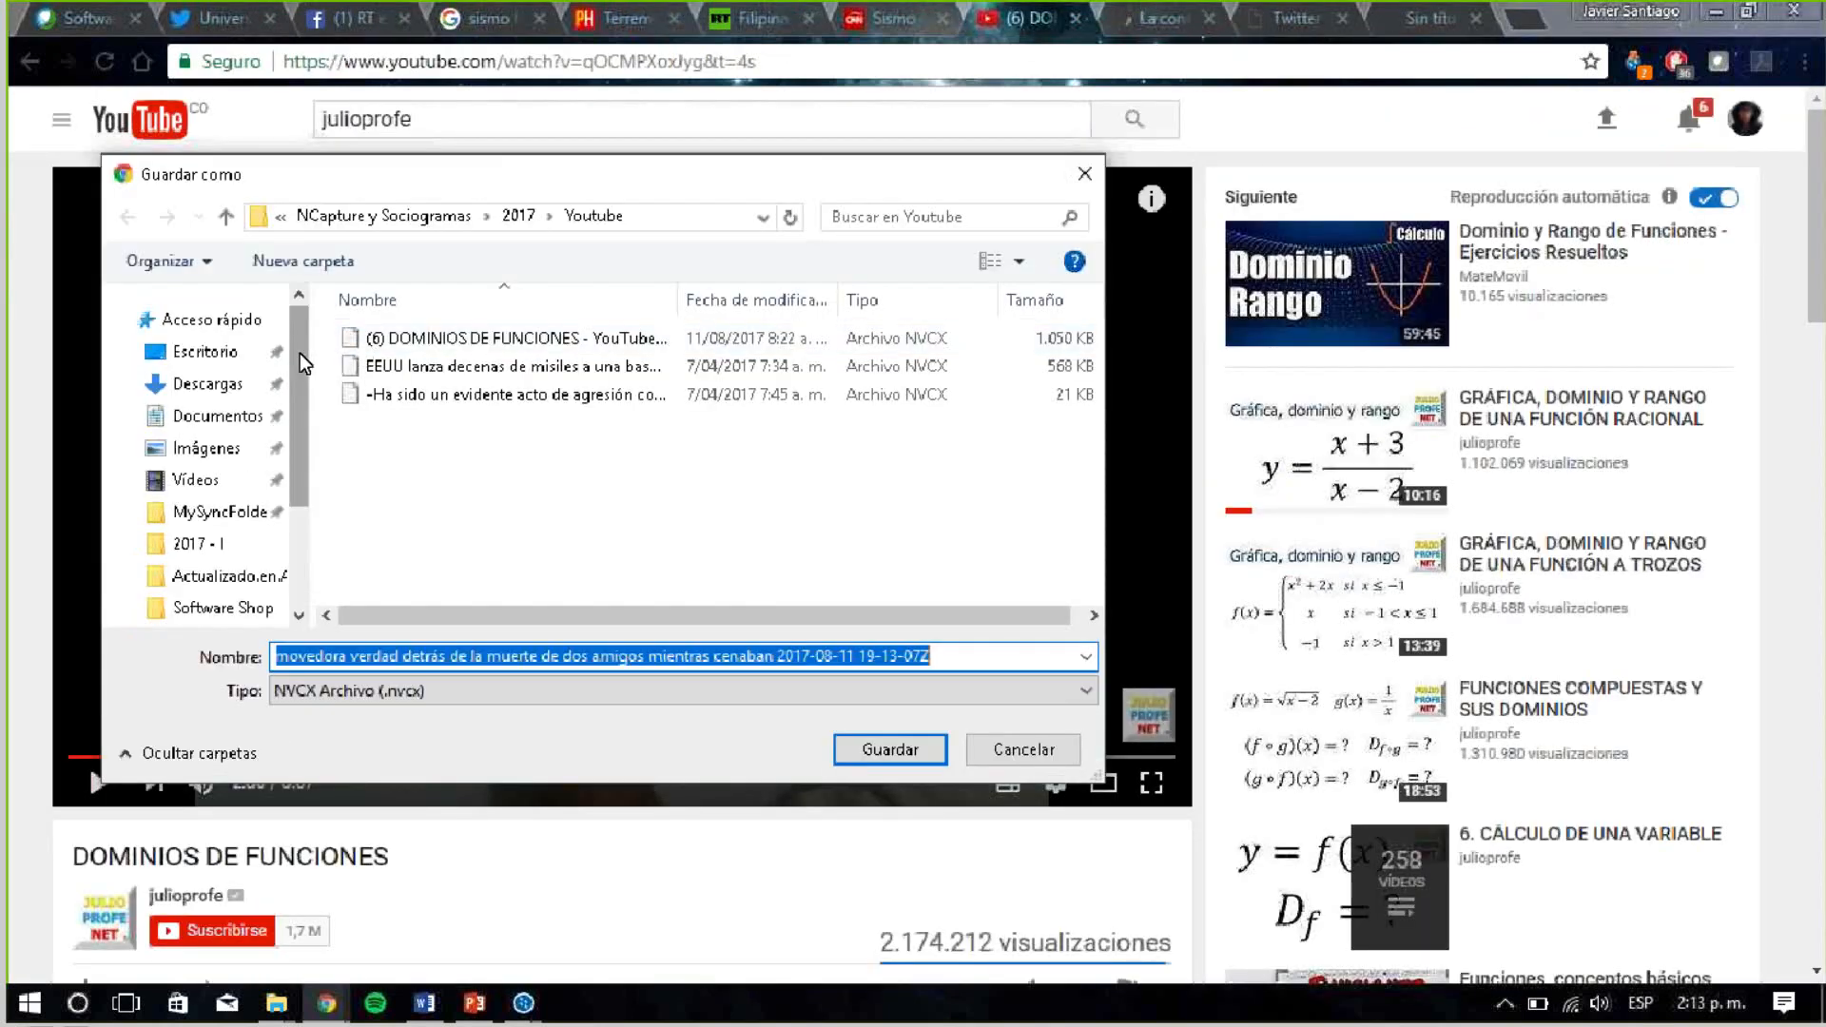
{"action": "left_click", "coordinate": [215, 418]}
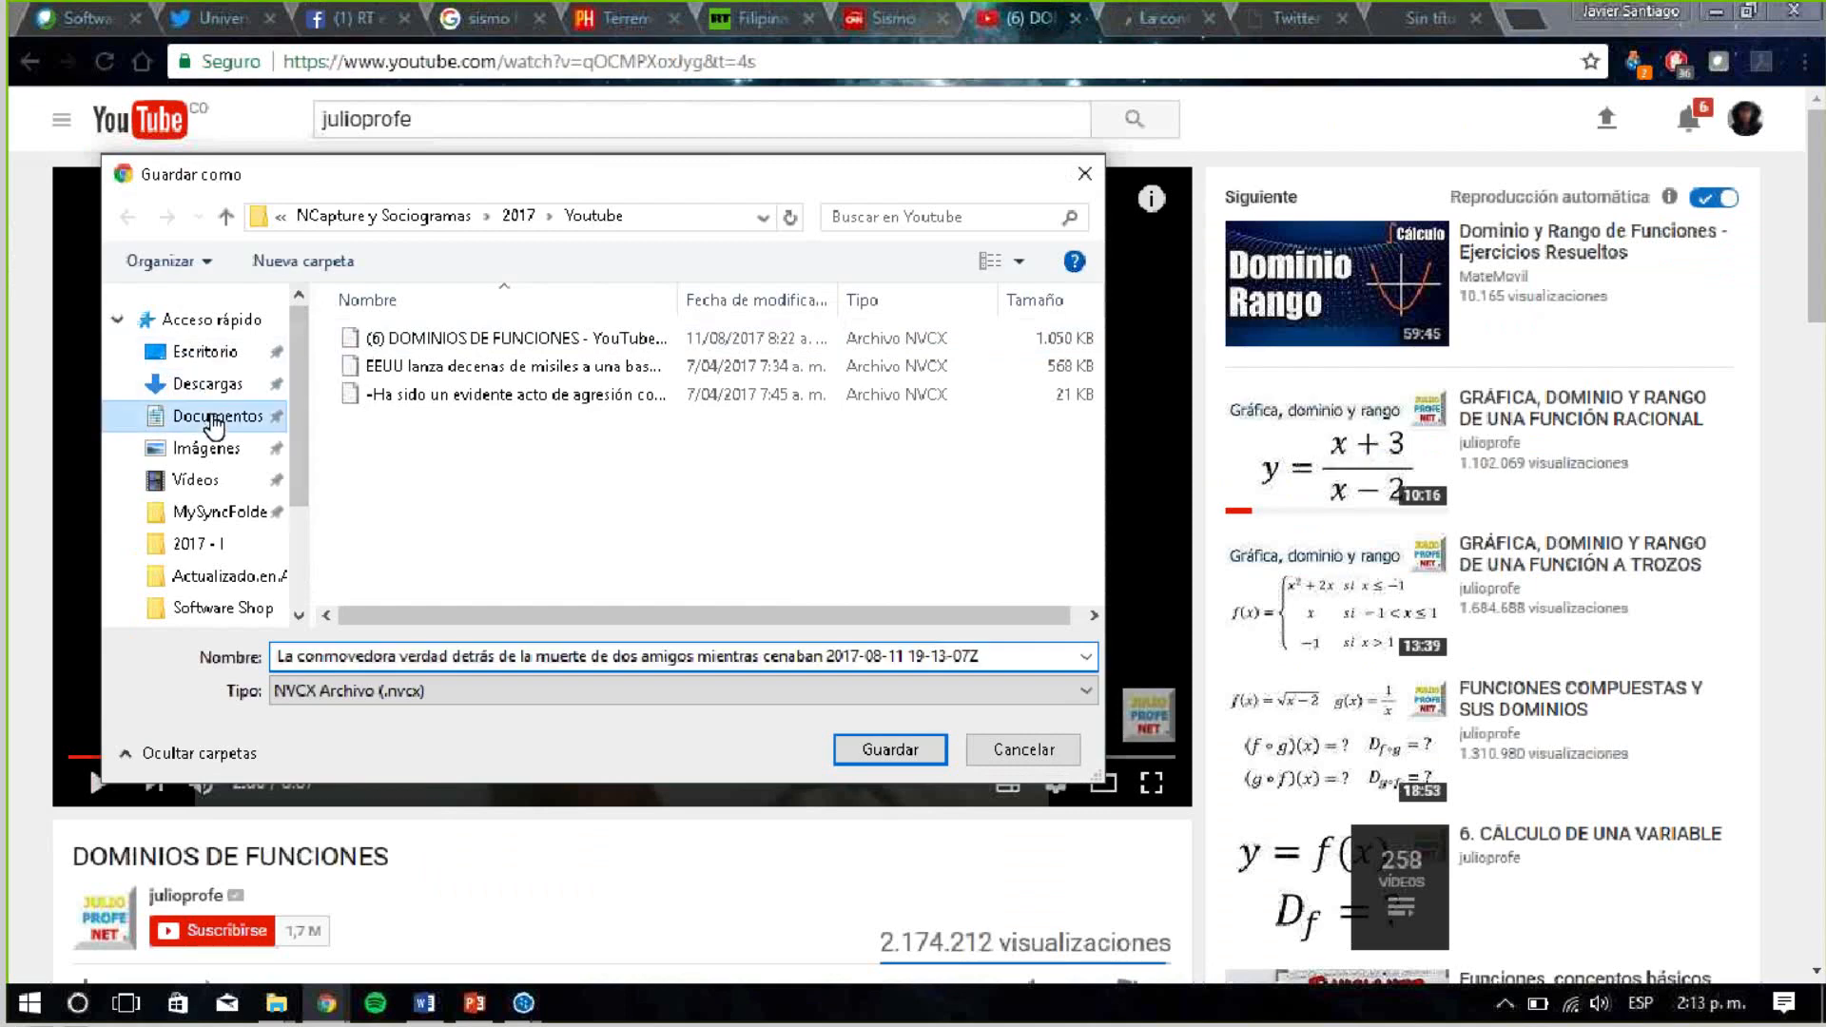
{"action": "left_click", "coordinate": [890, 750]}
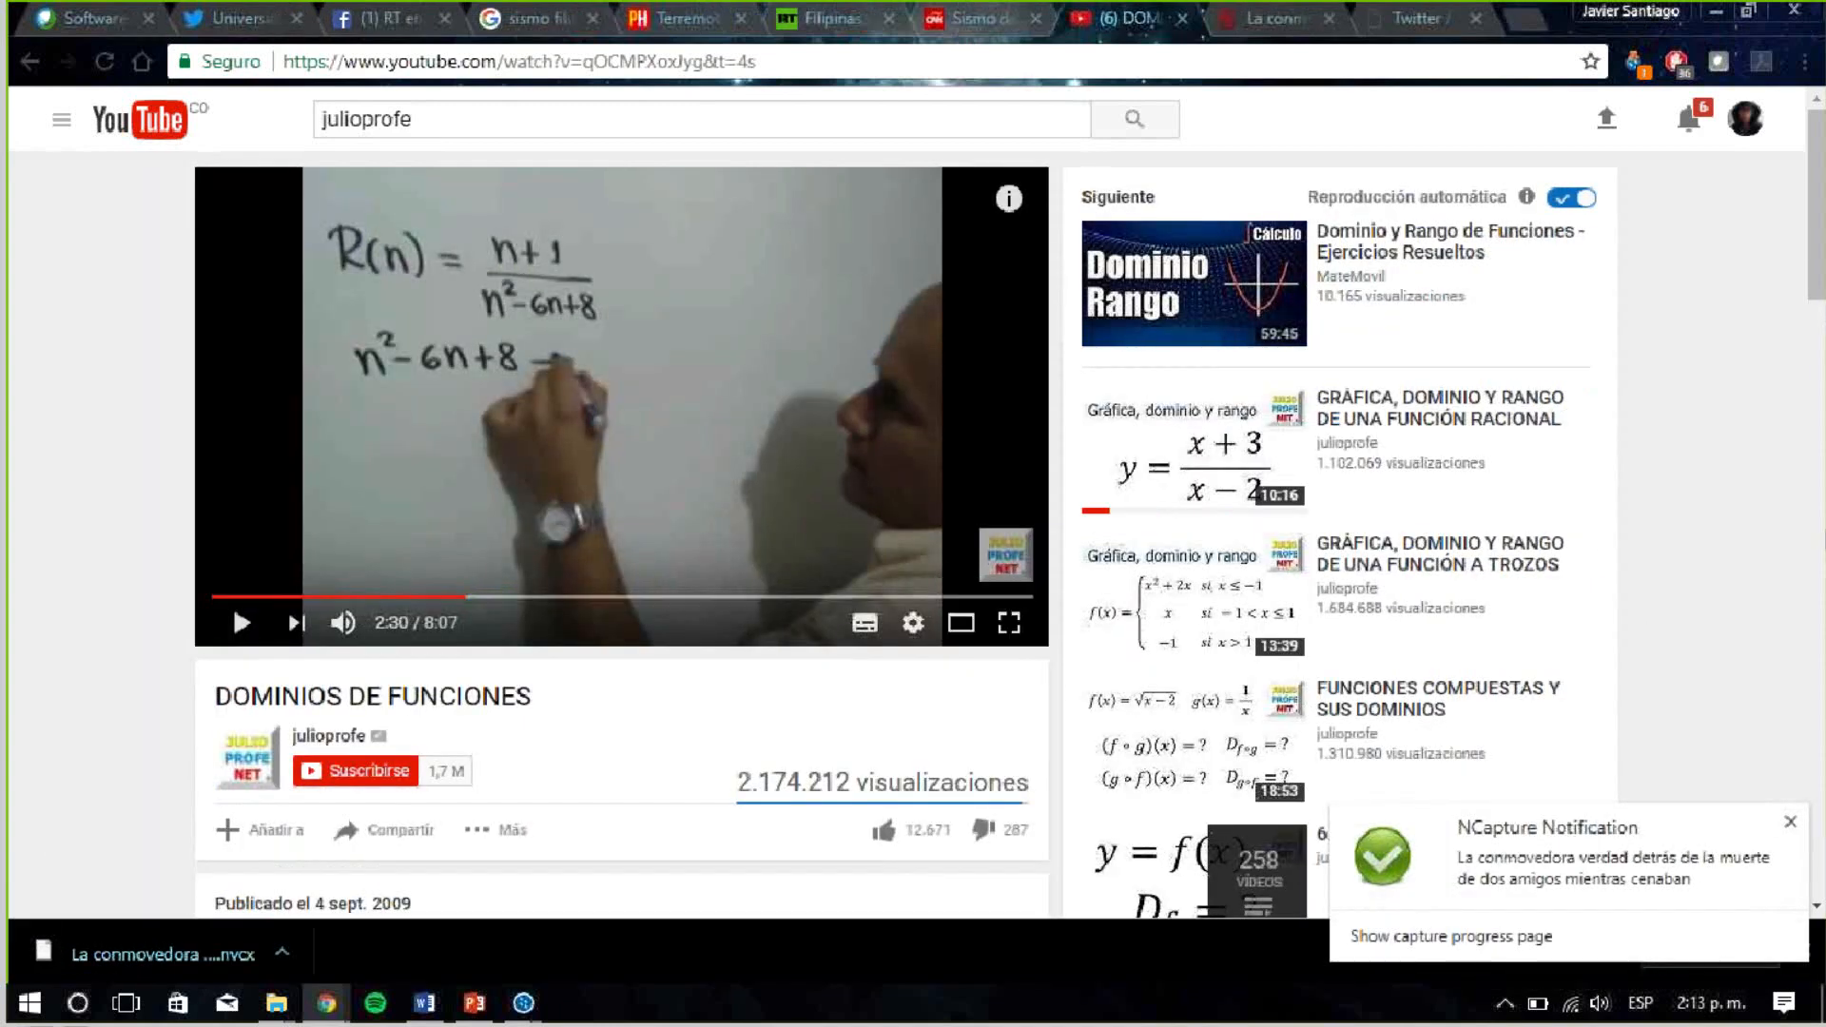
Capture the YouTube video DOMINIOS DE FUNCIONES with NCapture using the Video and Comments source type
{"action": "left_click", "coordinate": [1633, 73]}
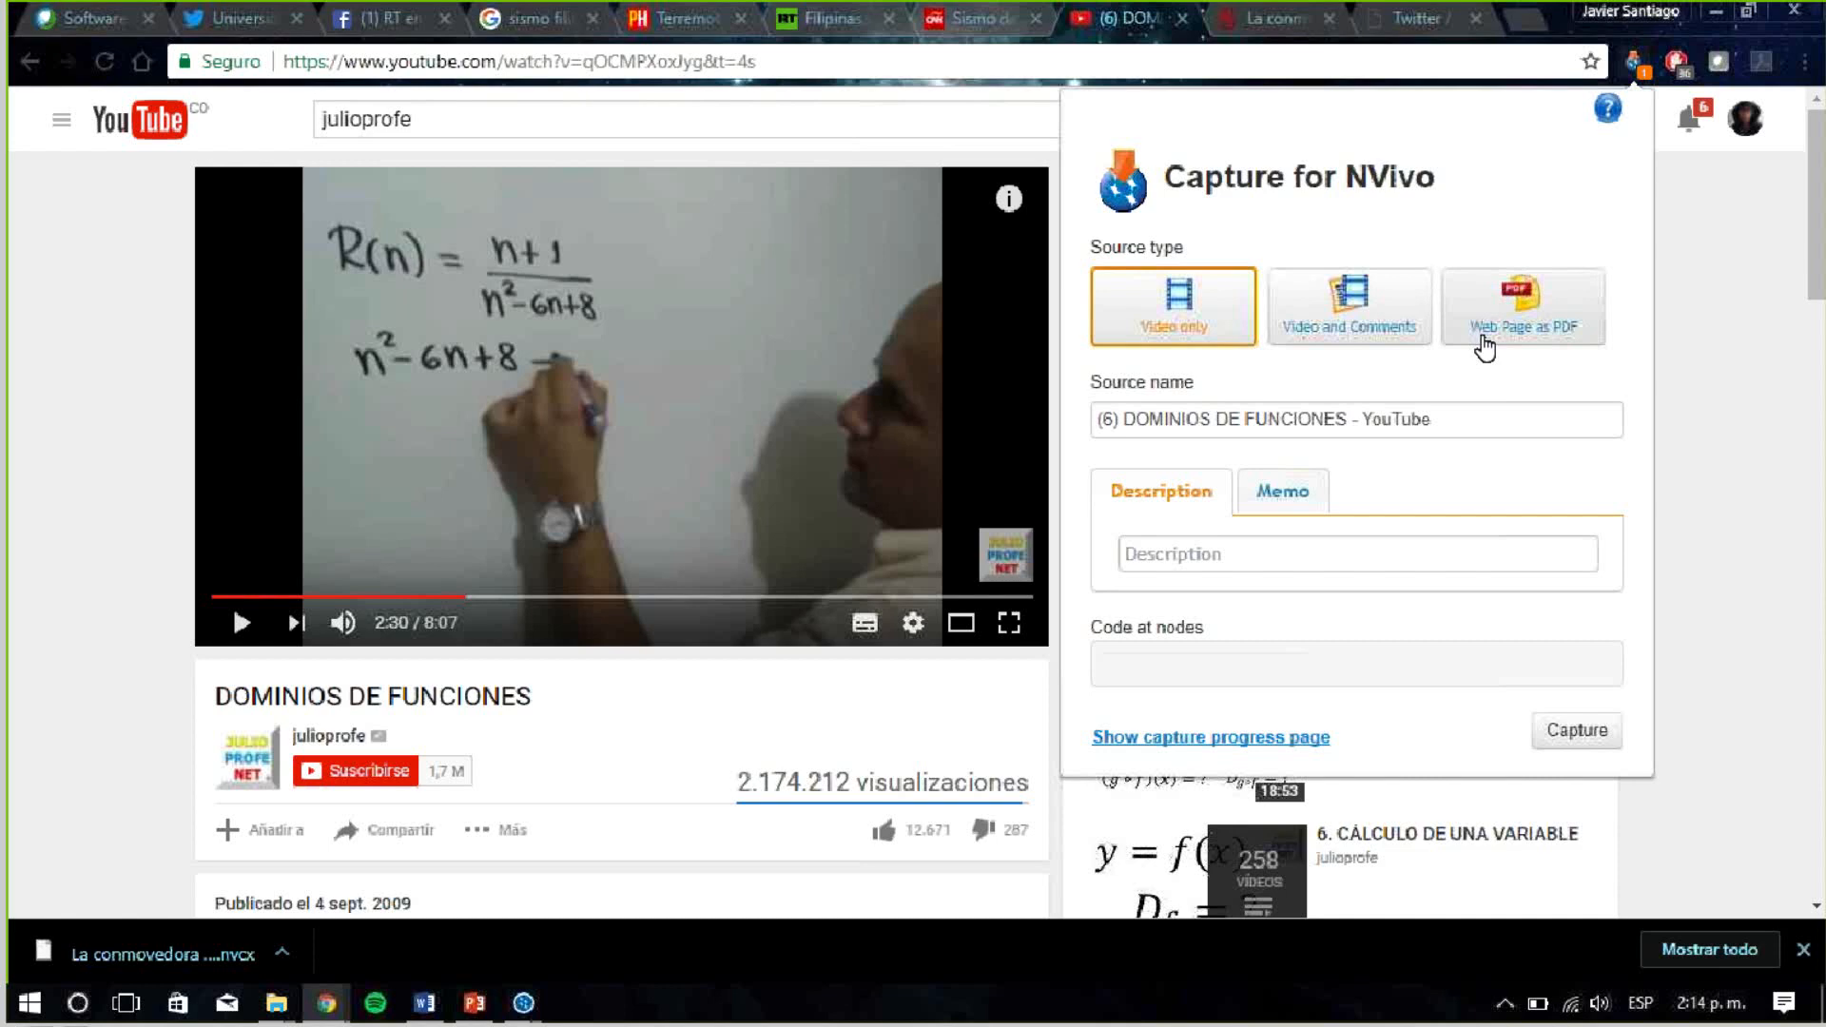
{"action": "left_click", "coordinate": [1357, 324]}
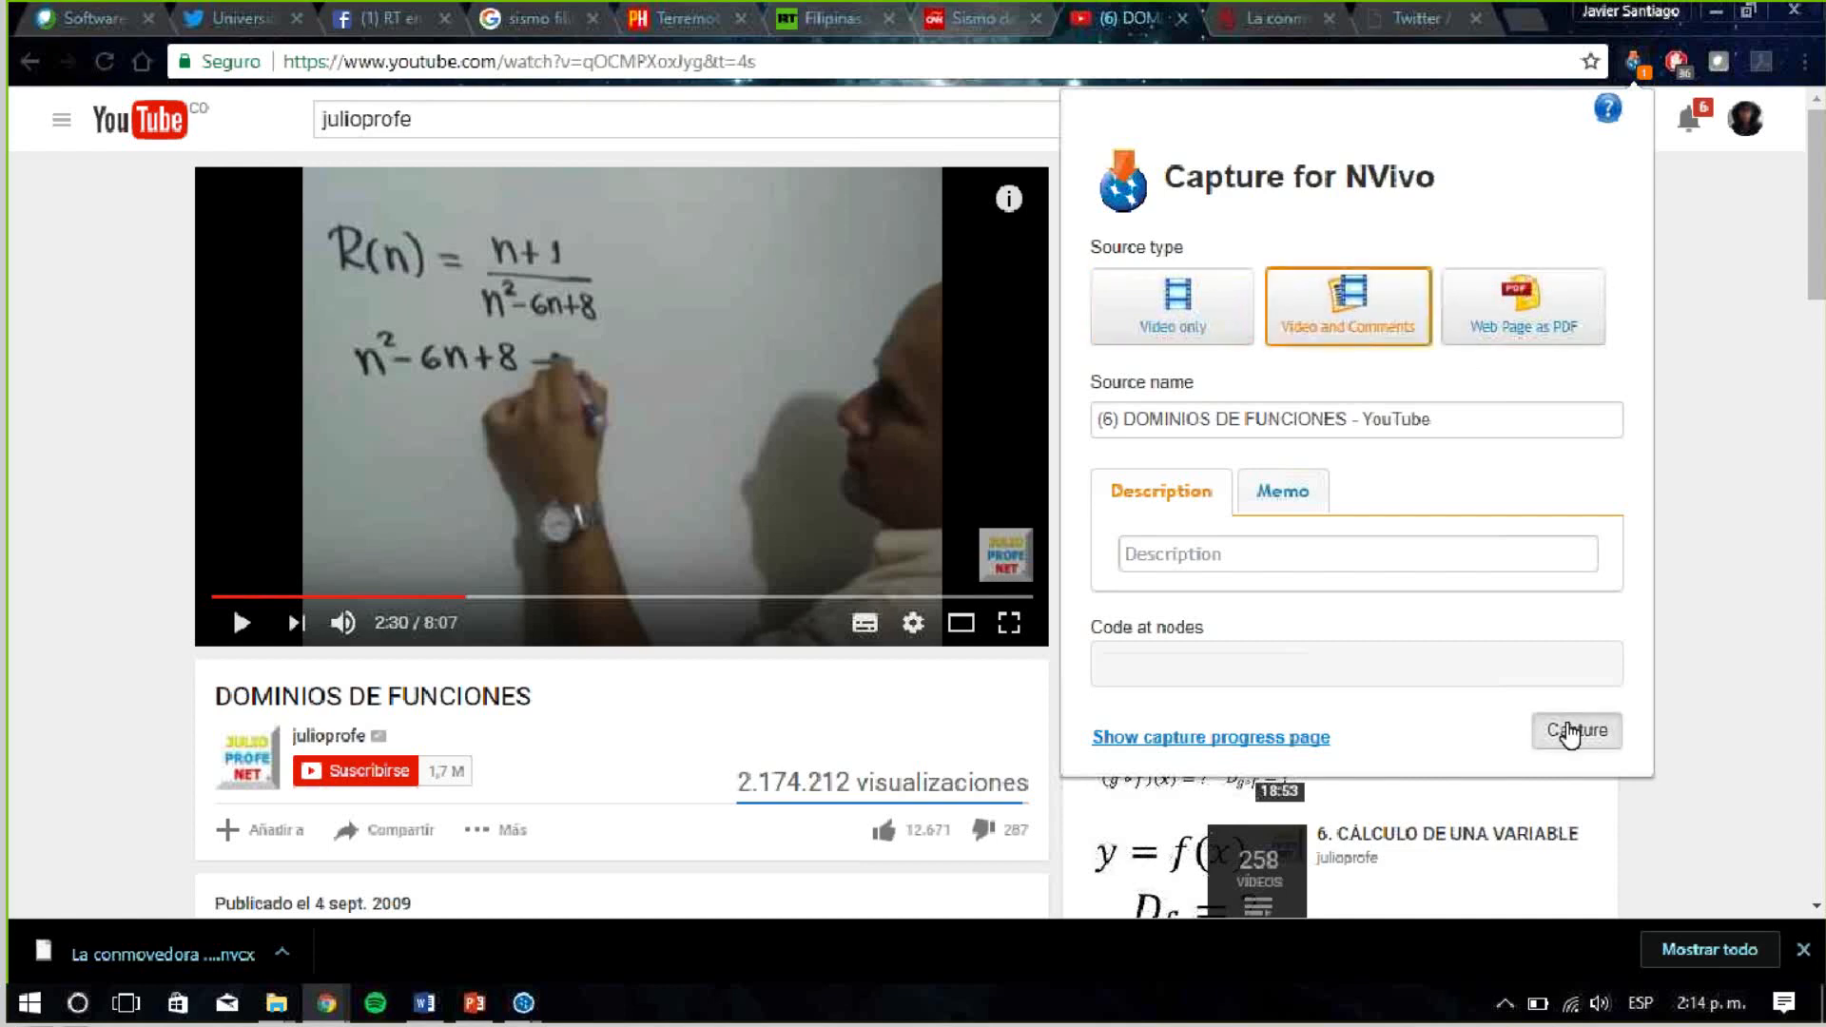
{"action": "left_click", "coordinate": [1570, 733]}
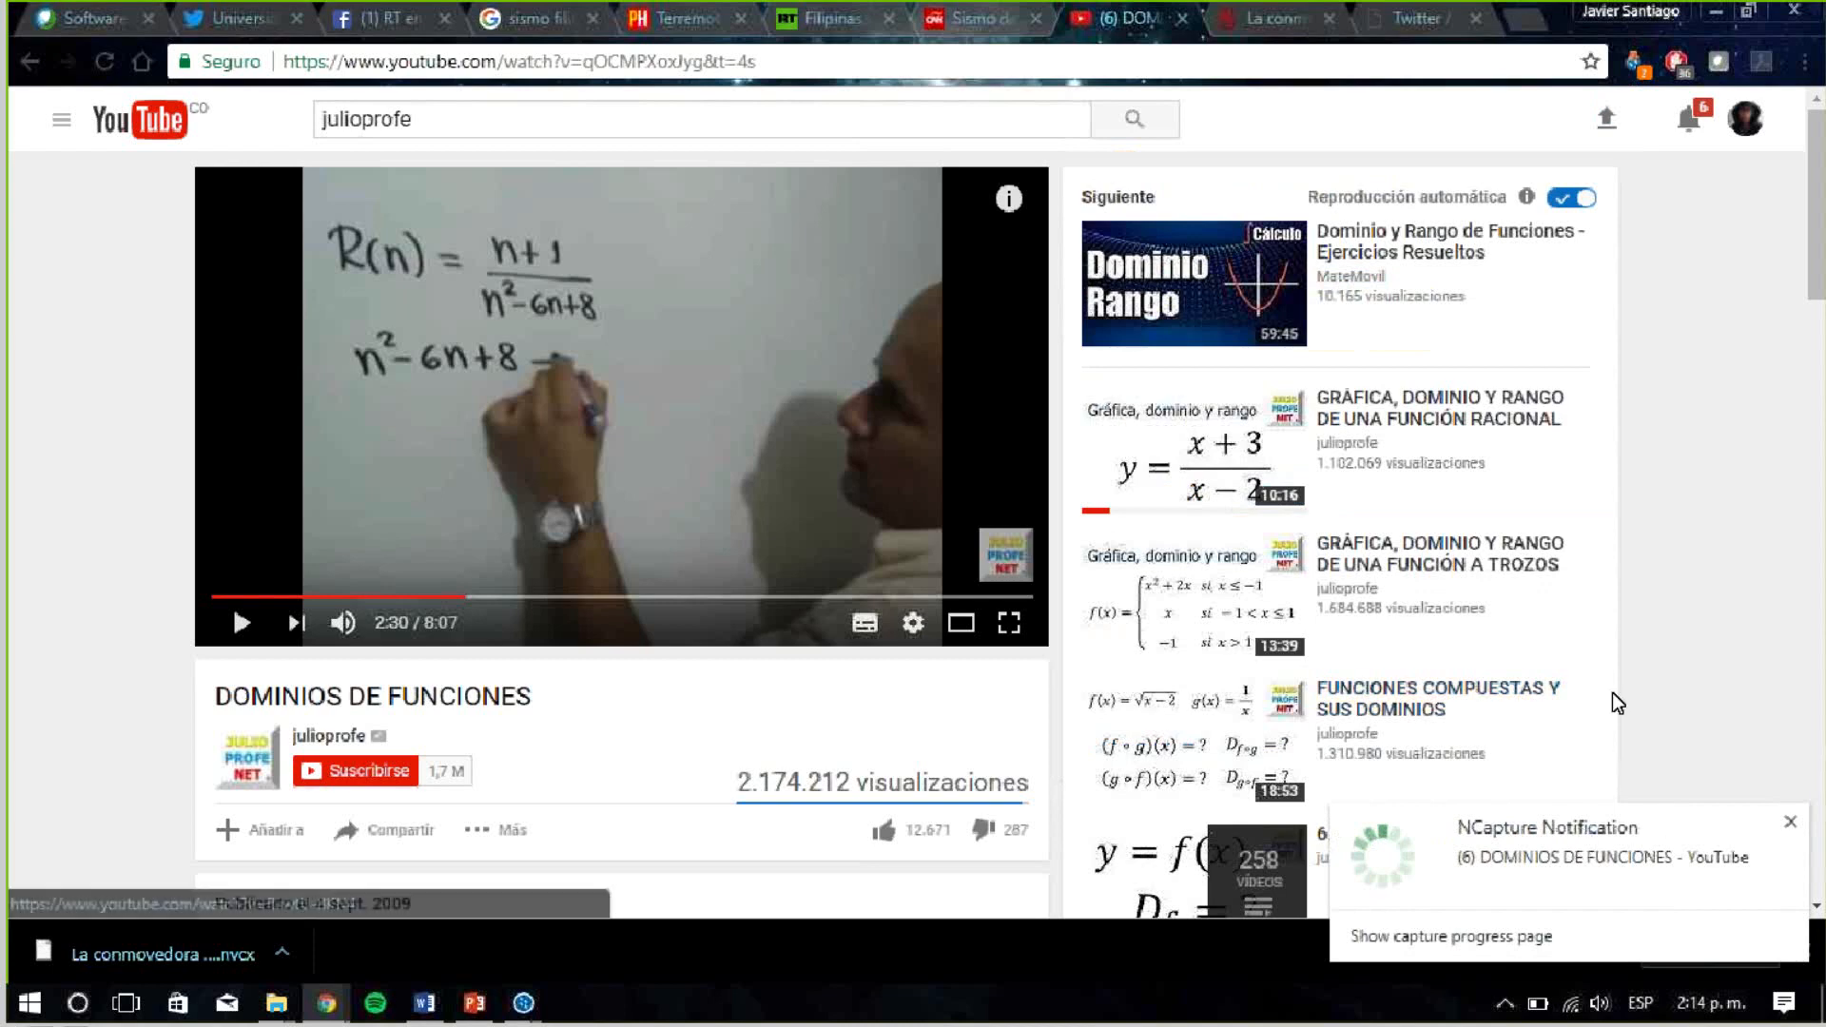
Show NCapture's capture progress page and save the YouTube video capture as an NVCX file in Documentos
{"action": "left_click", "coordinate": [1638, 65]}
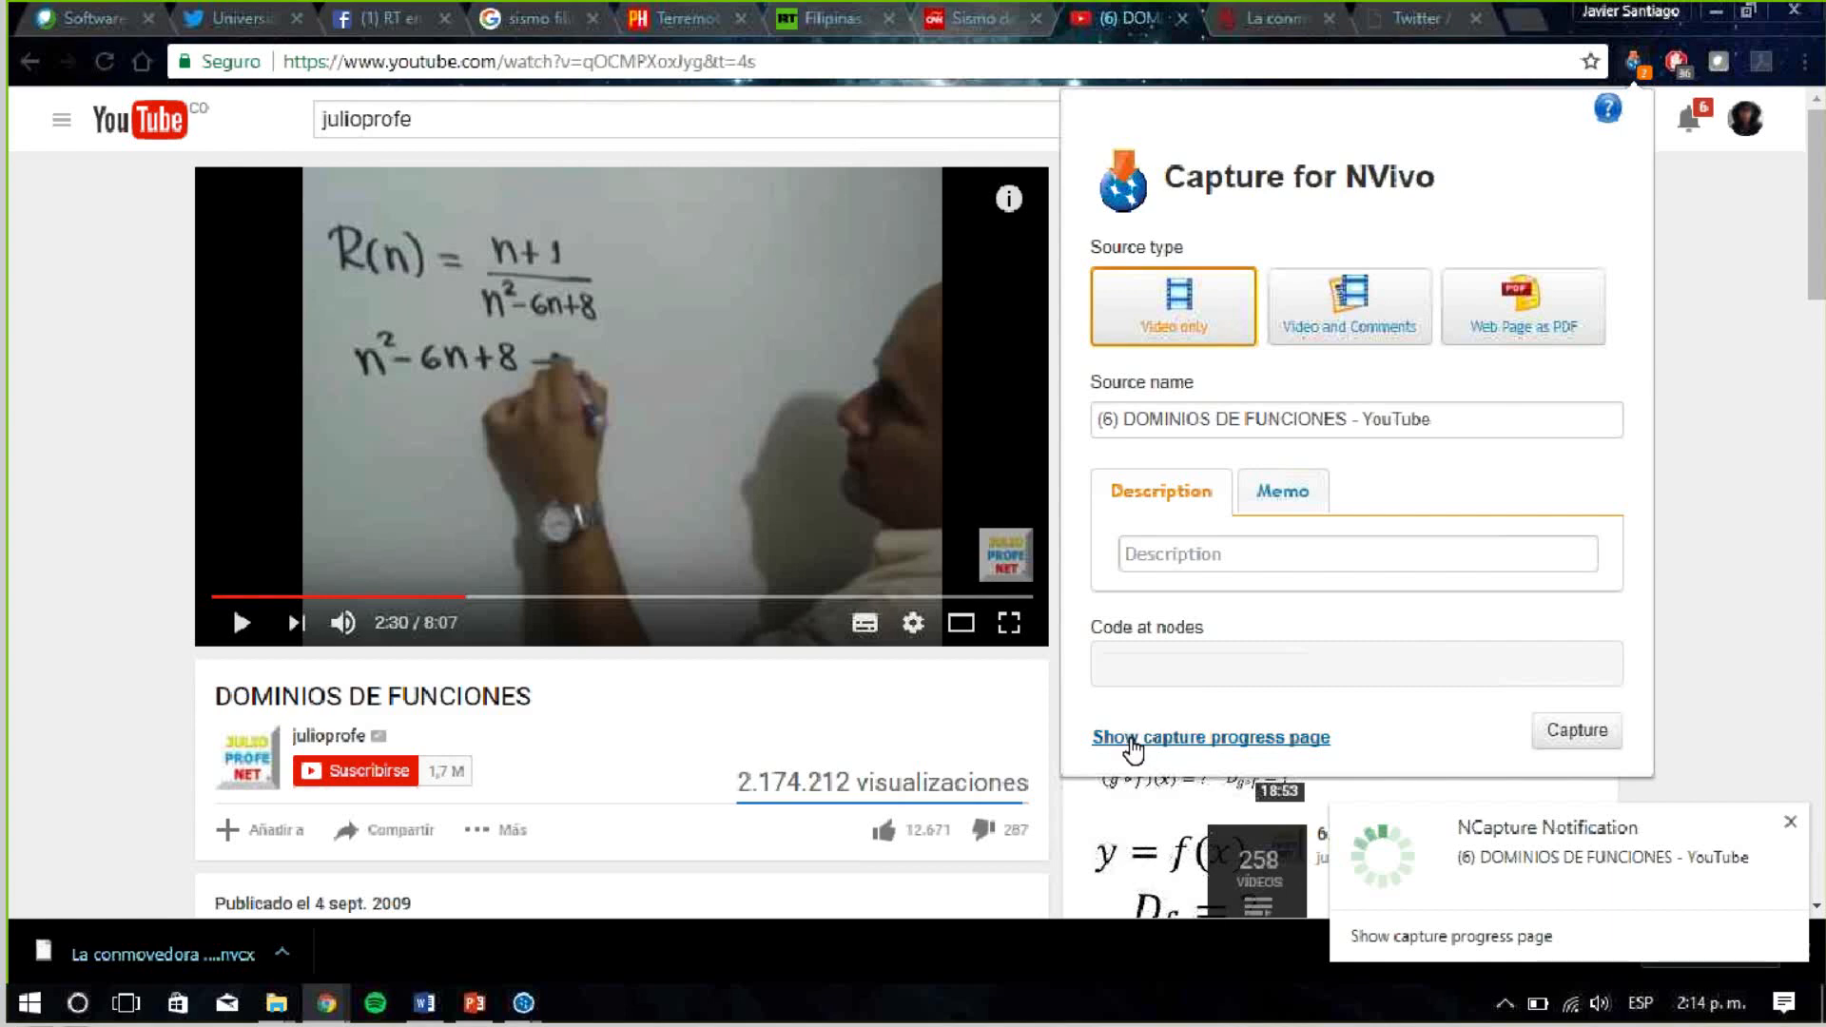
{"action": "left_click", "coordinate": [1156, 742]}
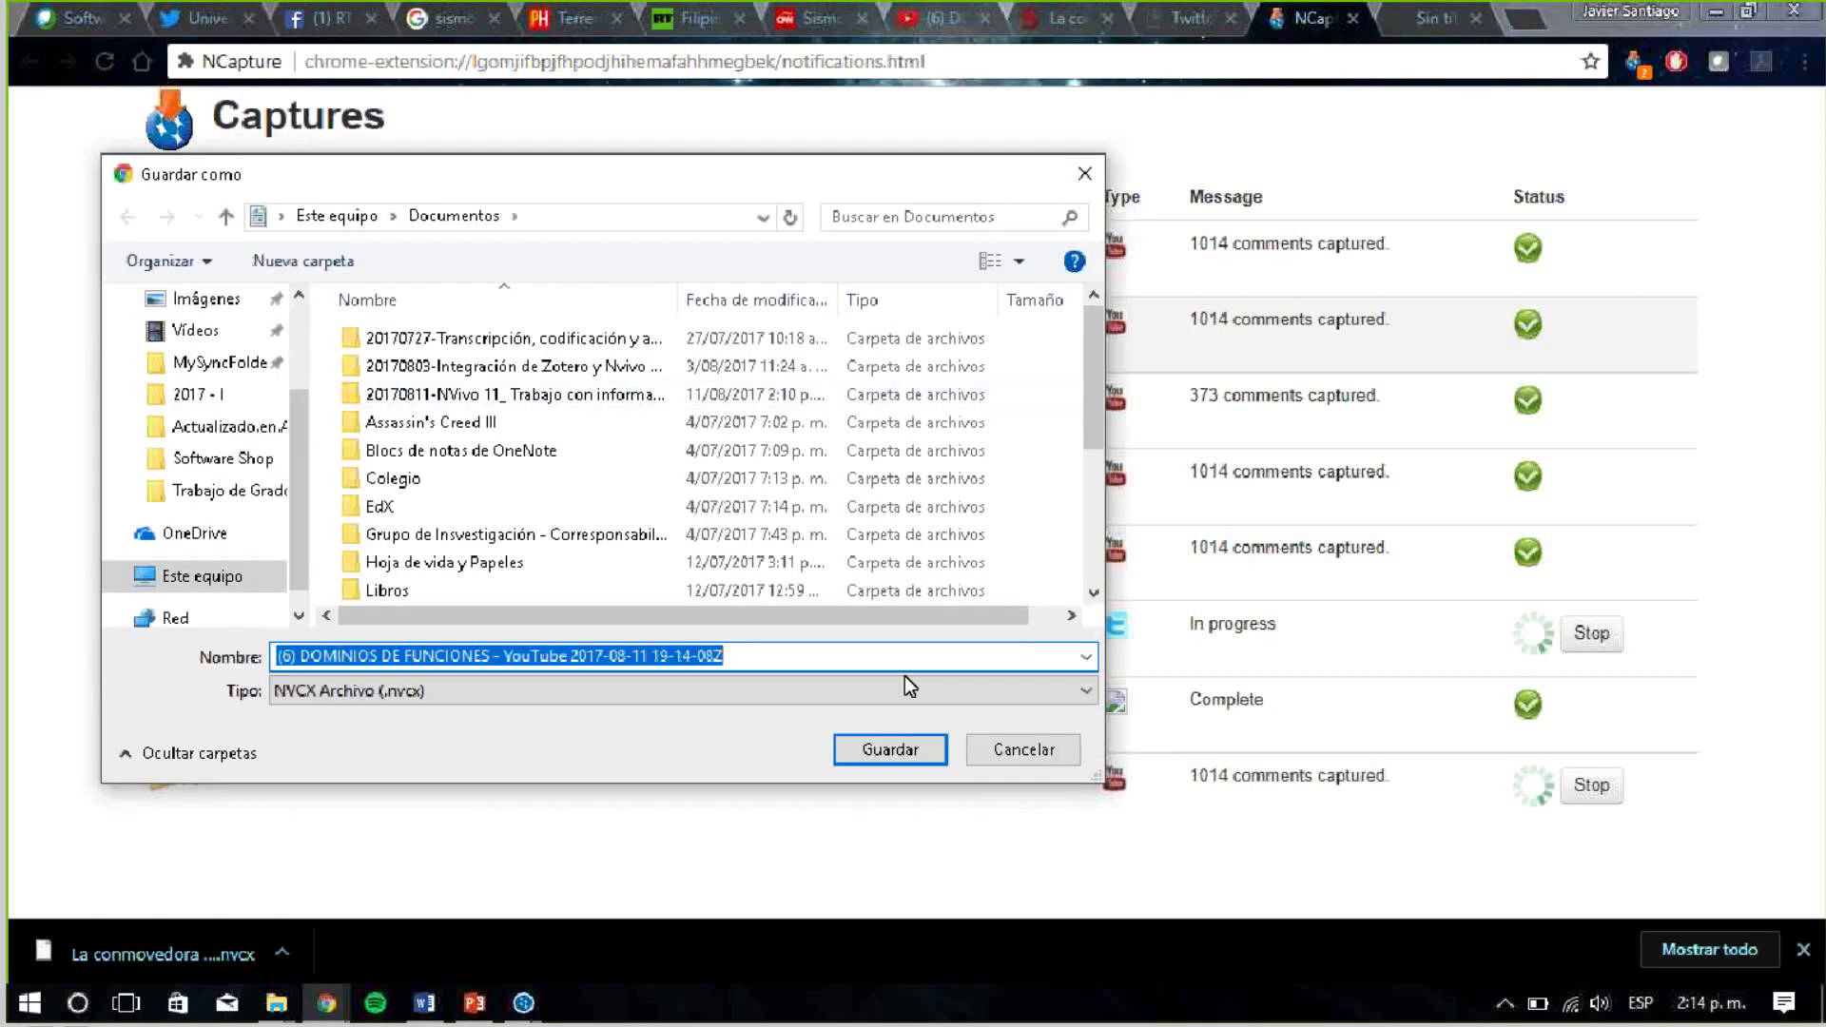
{"action": "left_click", "coordinate": [890, 751]}
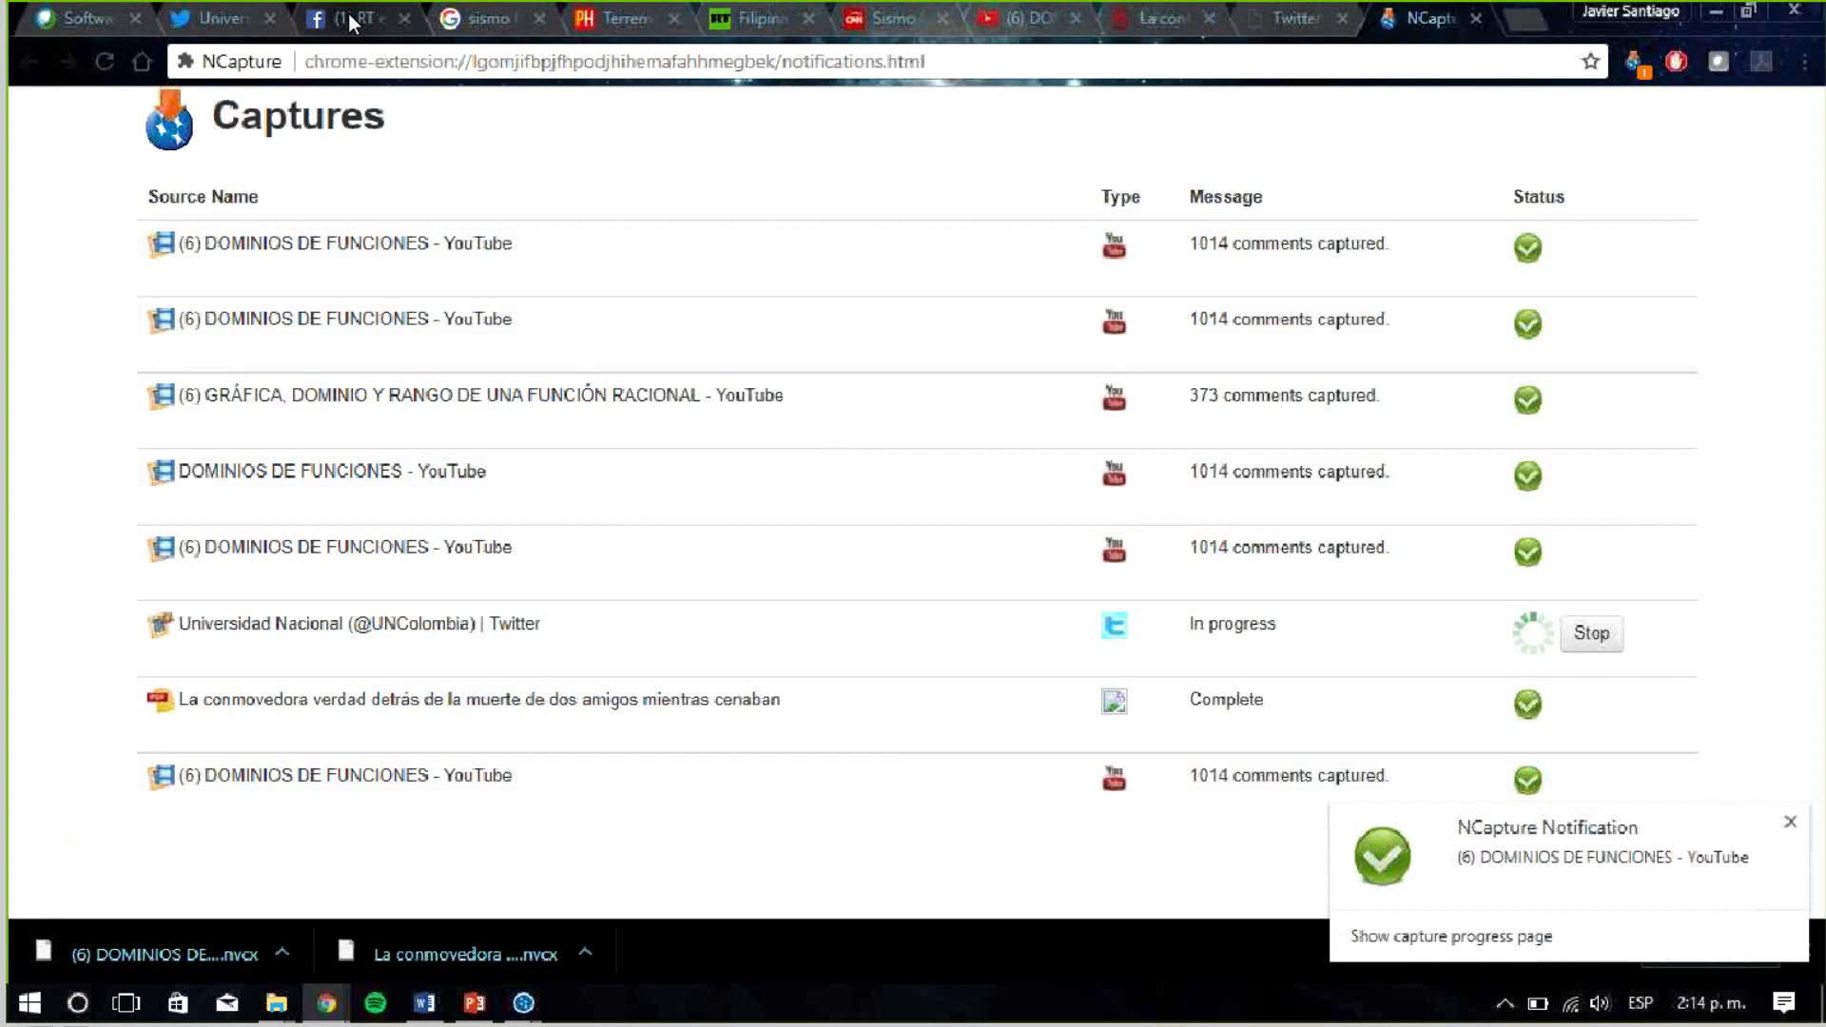
Examine NCapture's source type and node coding options for the RT en Español Facebook page without capturing it
{"action": "left_click", "coordinate": [349, 13]}
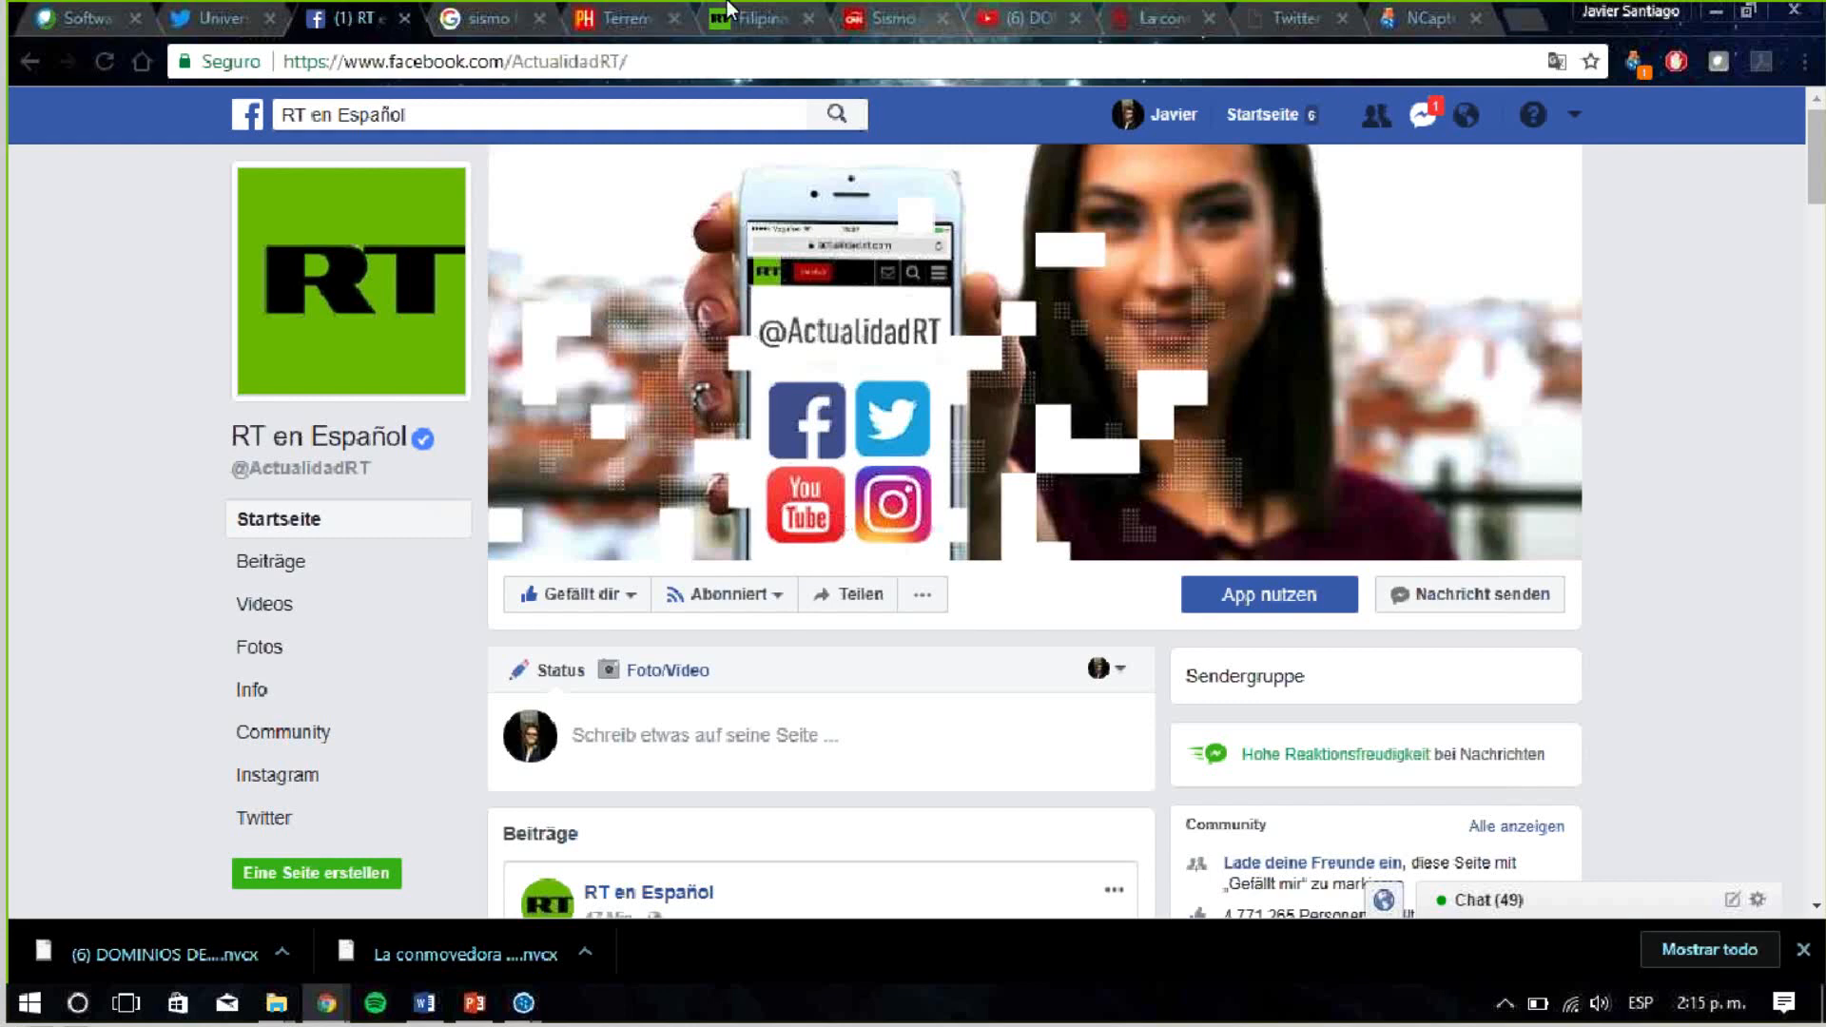
{"action": "left_click", "coordinate": [1635, 61]}
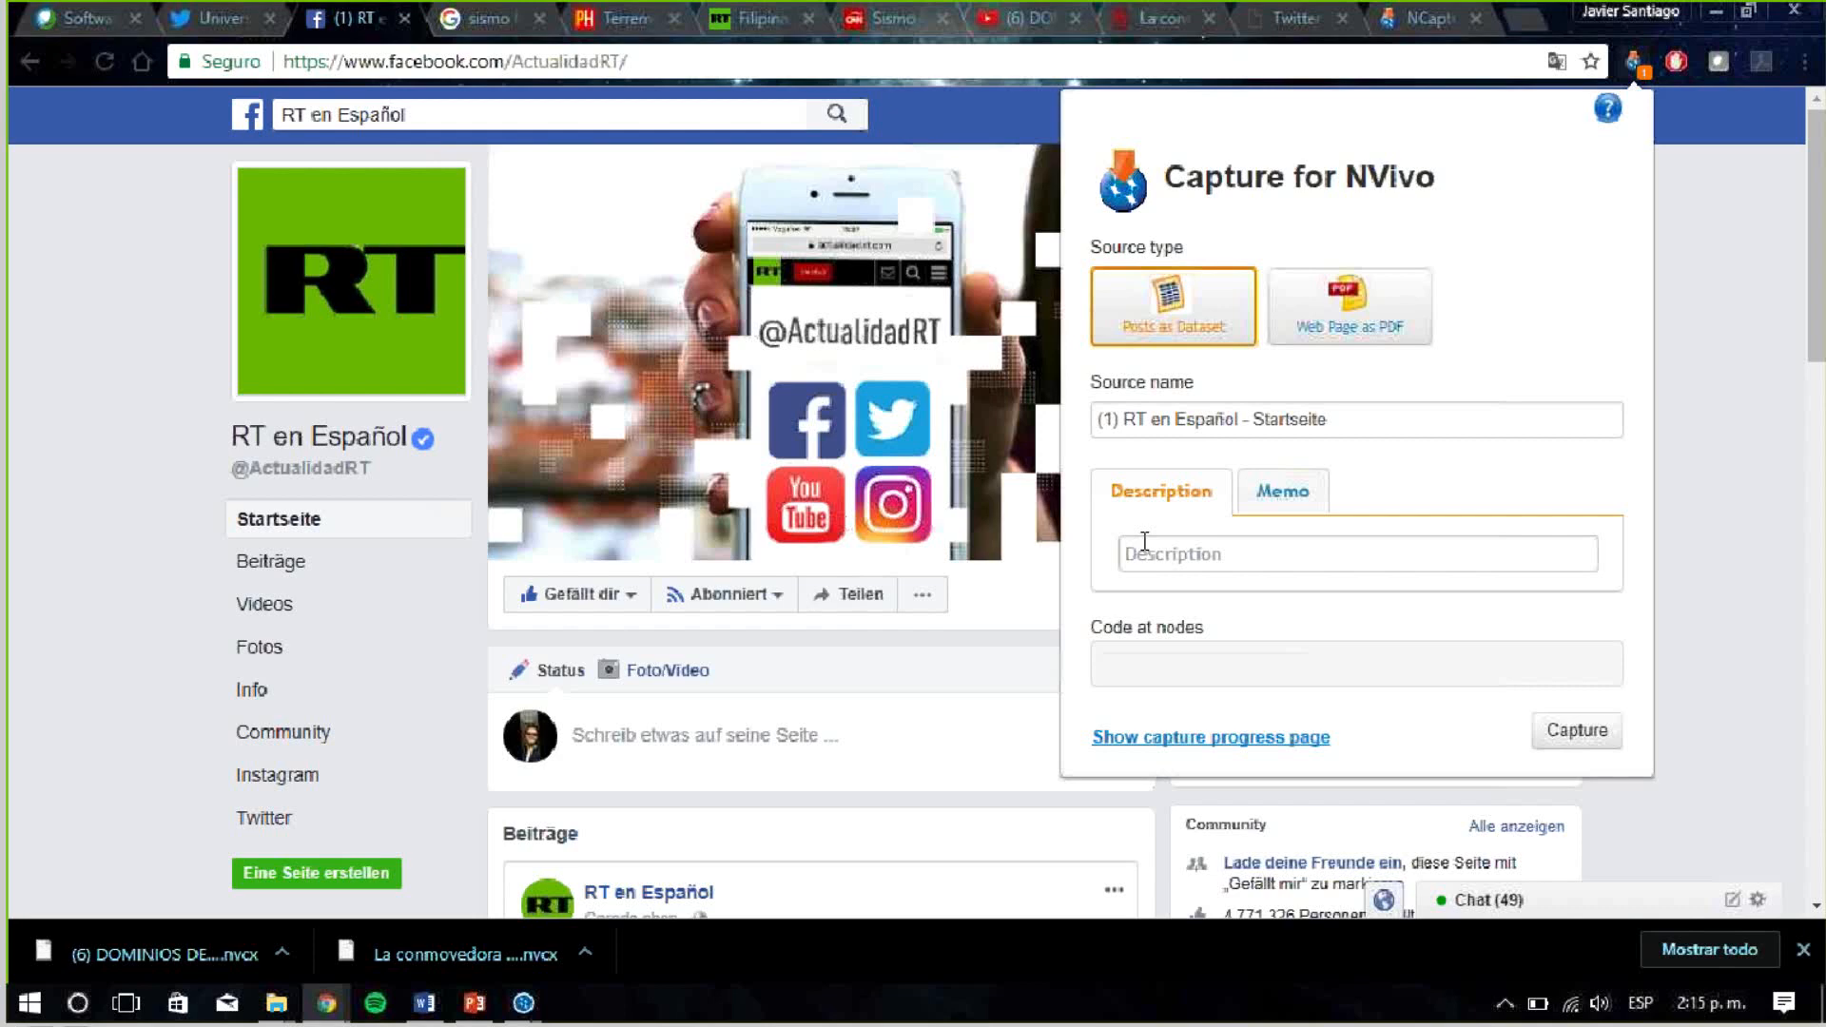
{"action": "left_click", "coordinate": [1156, 664]}
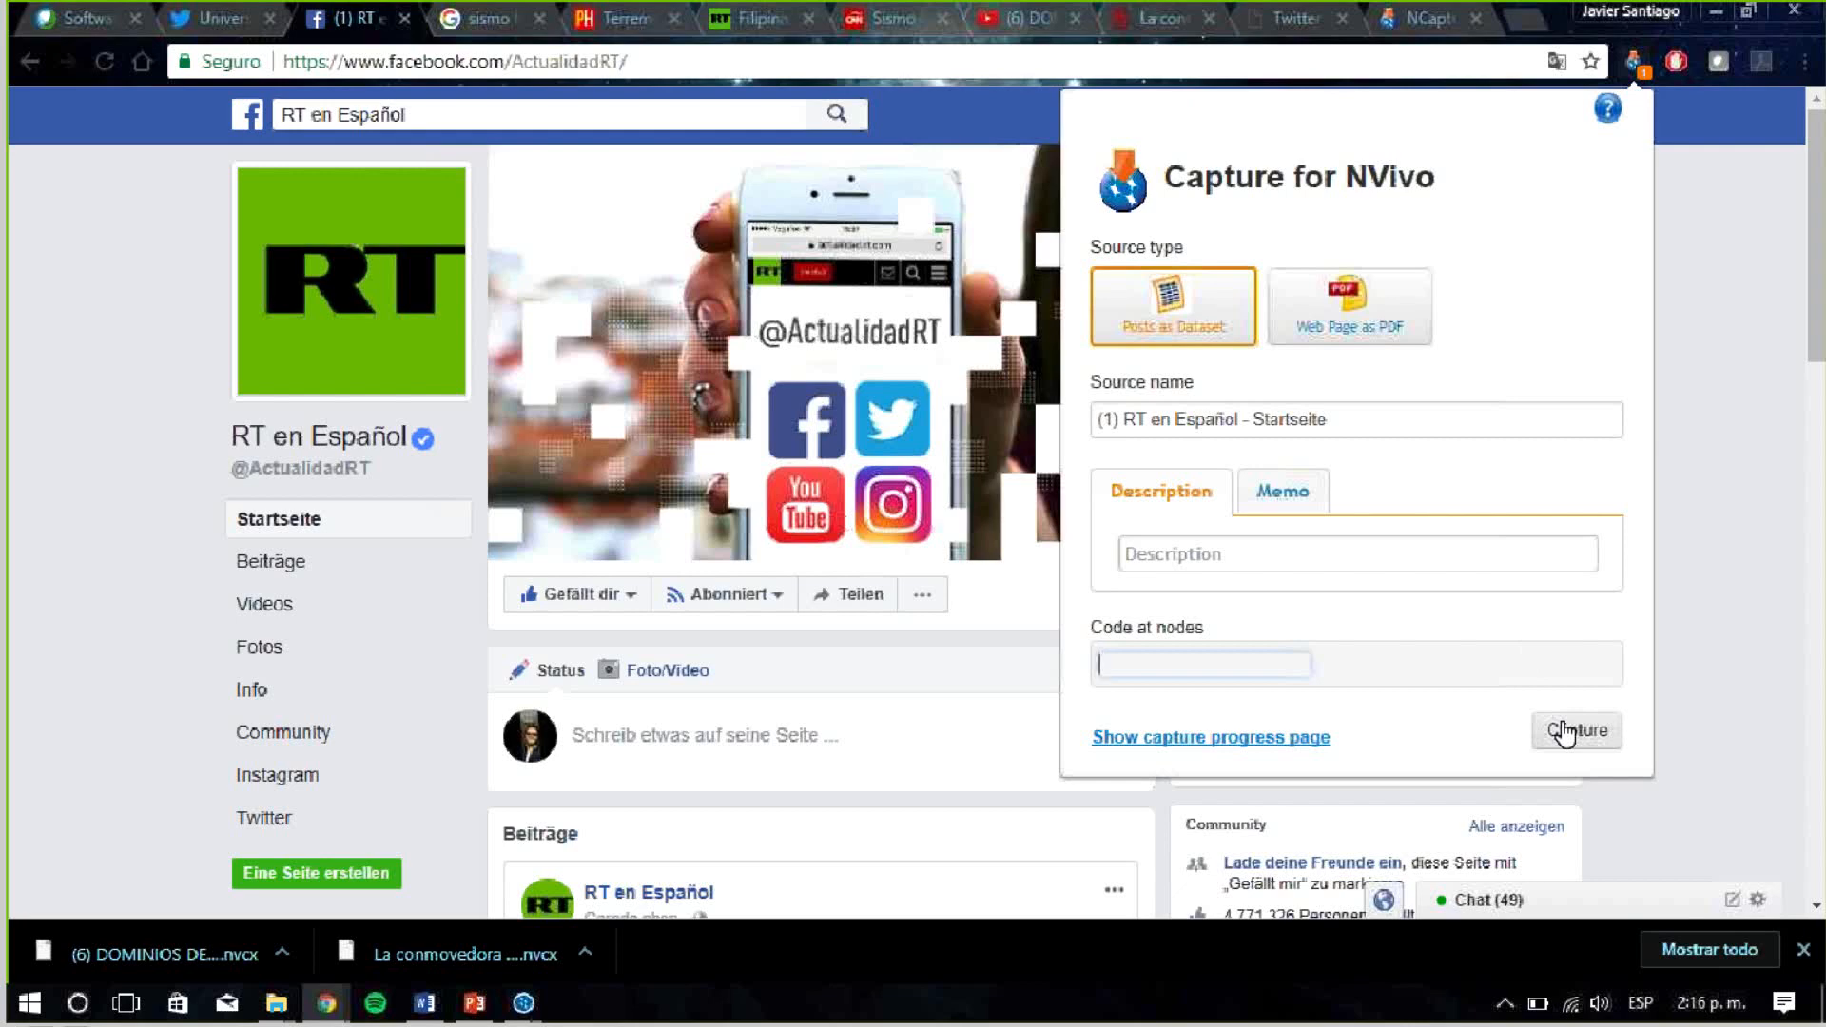
{"action": "left_click", "coordinate": [1700, 229]}
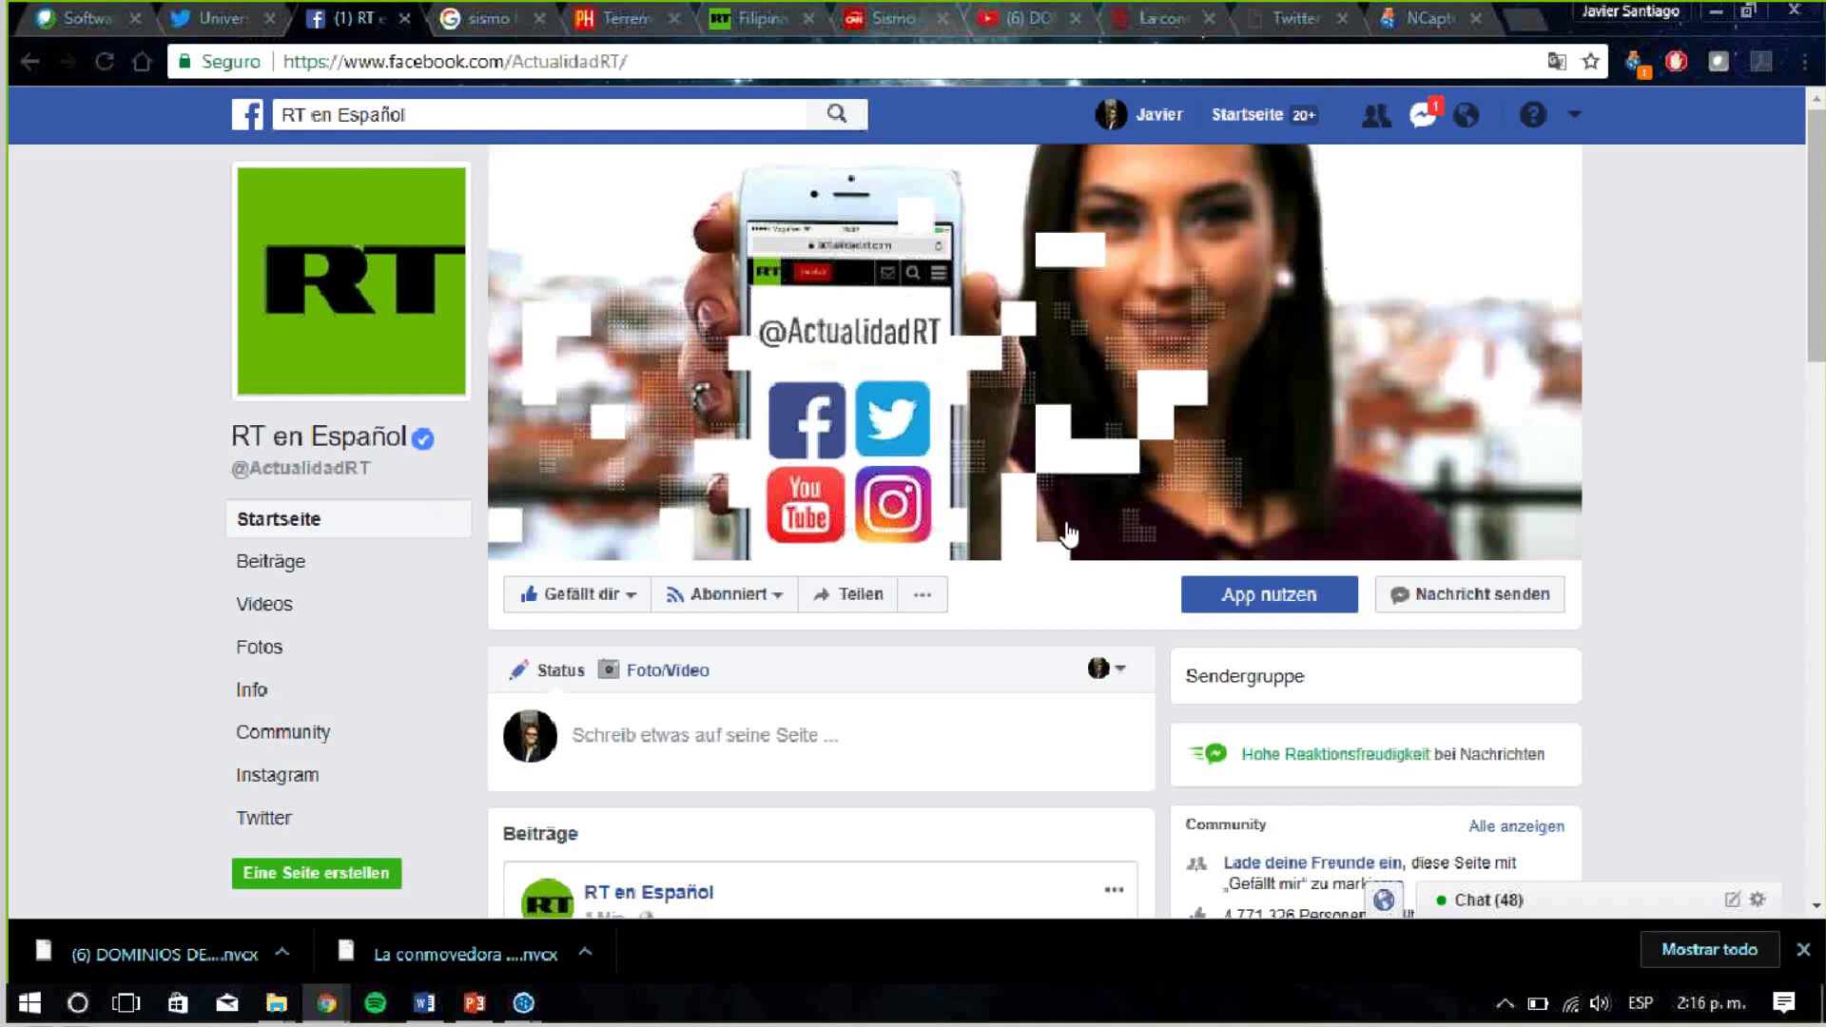
Switch to PowerPoint to review slide 5 on NCapture's Twitter source types, and return to Chrome
{"action": "left_click", "coordinate": [475, 1004]}
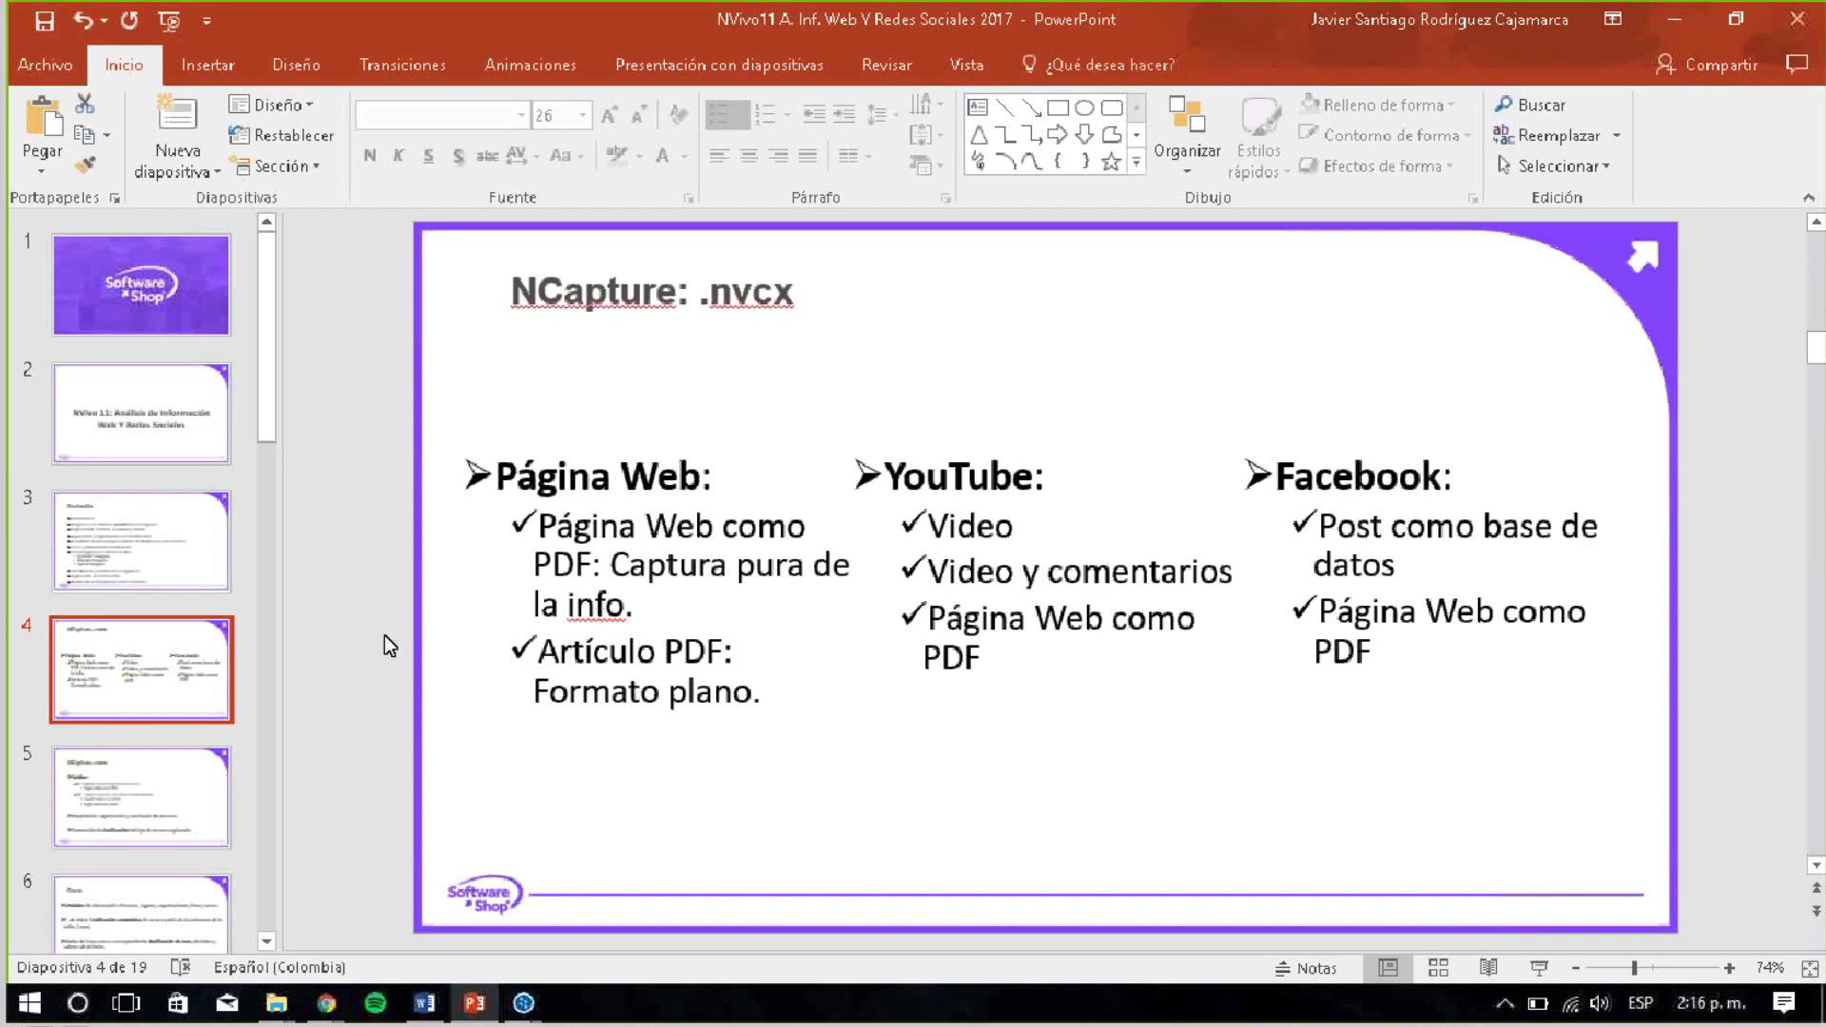
{"action": "left_click", "coordinate": [129, 815]}
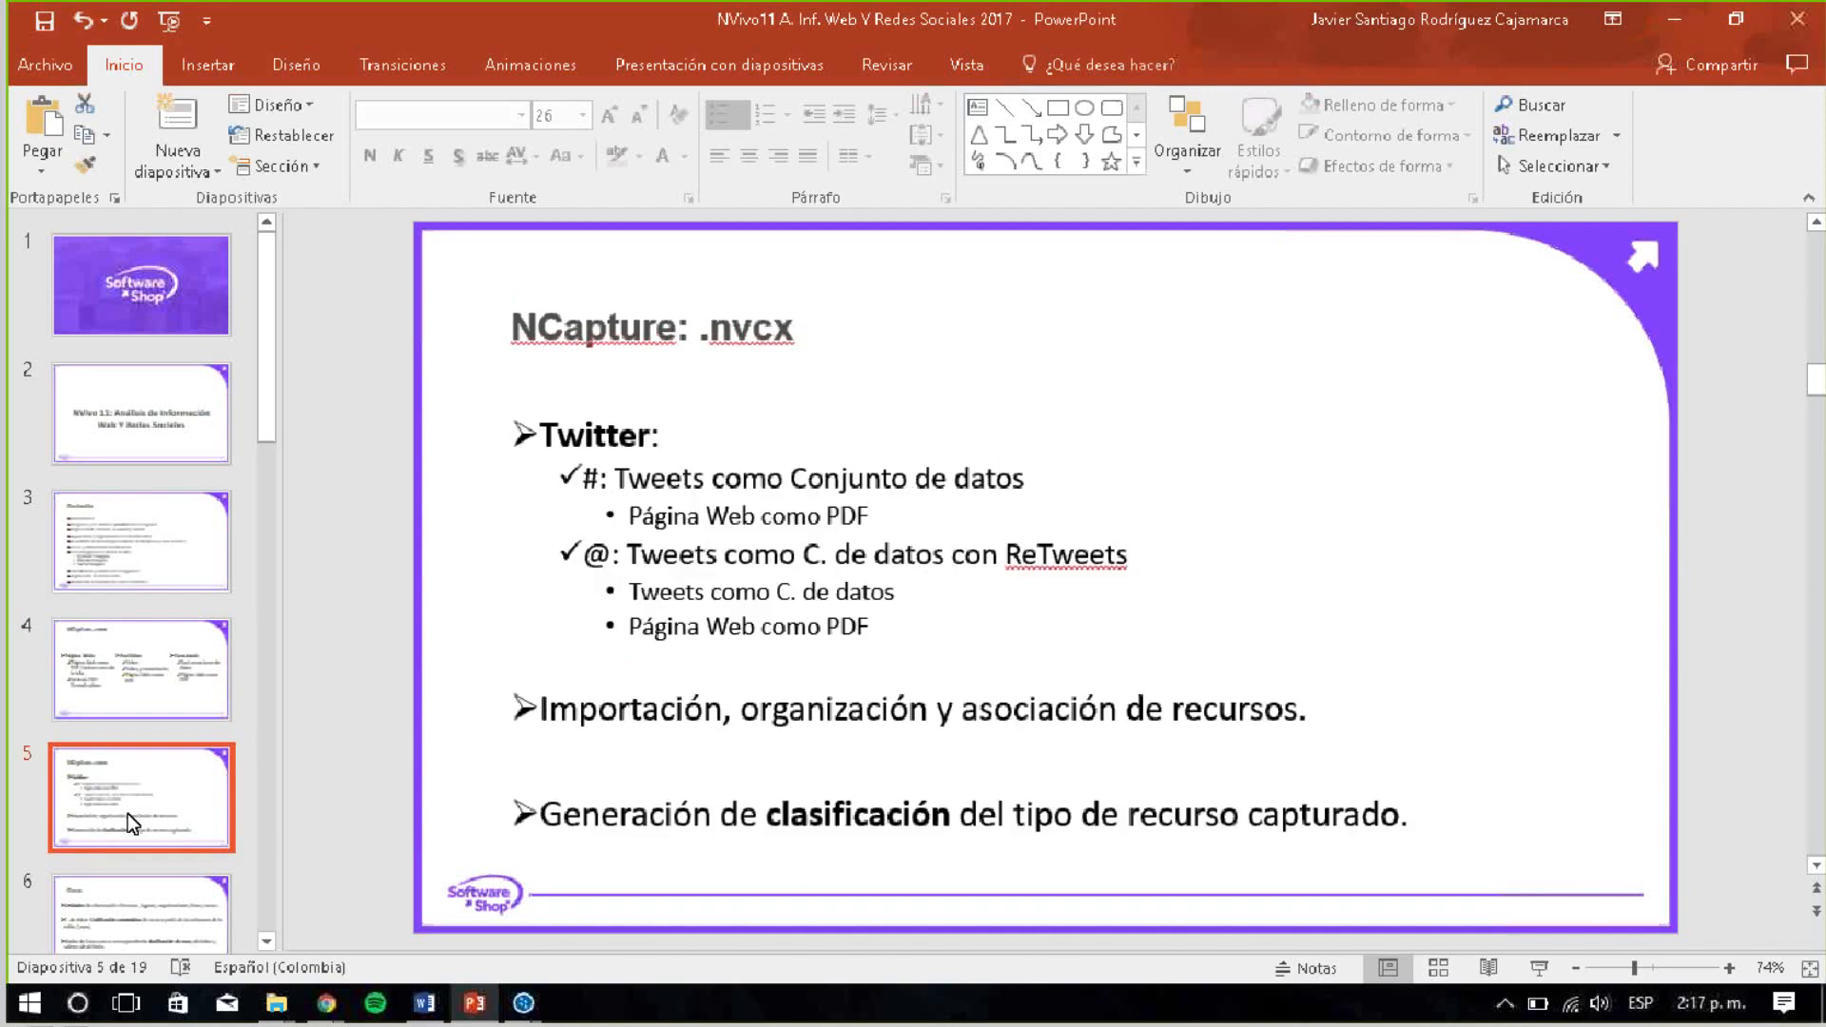
{"action": "key", "text": "alt+Tab"}
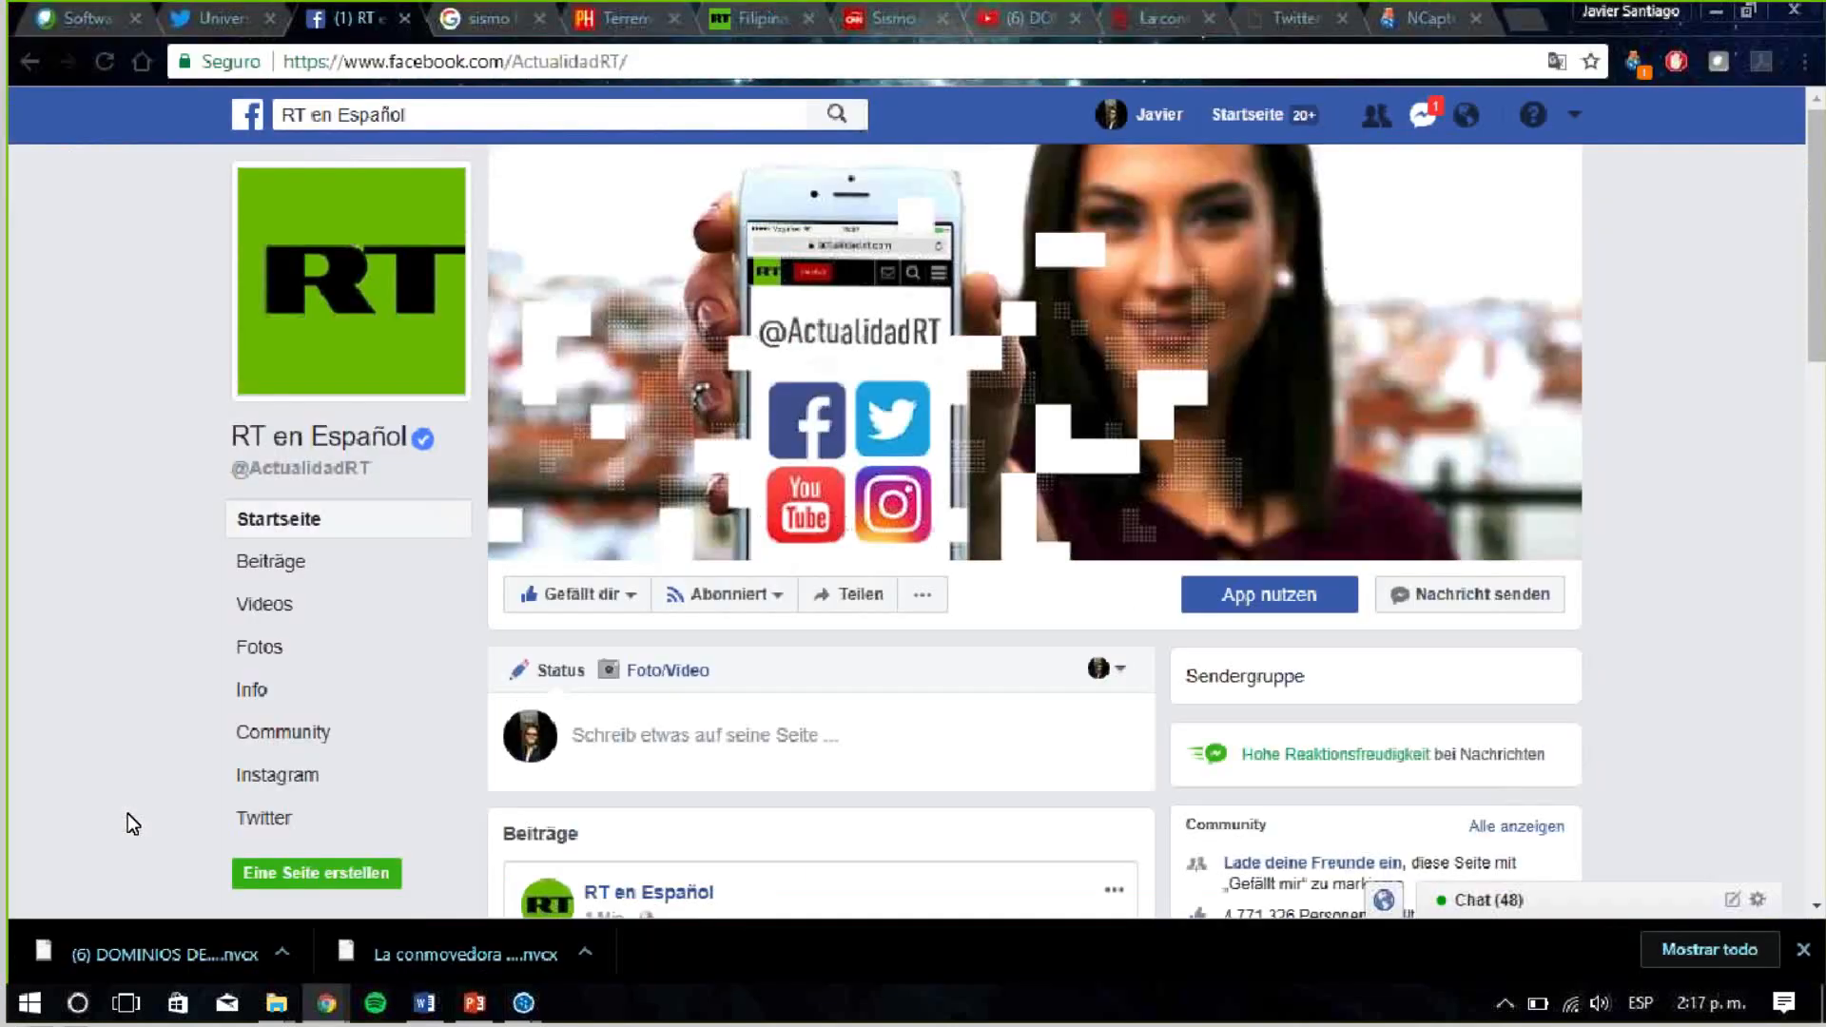
Start an NCapture capture of the Universidad Nacional Twitter profile as Tweets as Dataset (including ReTweets)
{"action": "left_click", "coordinate": [186, 15]}
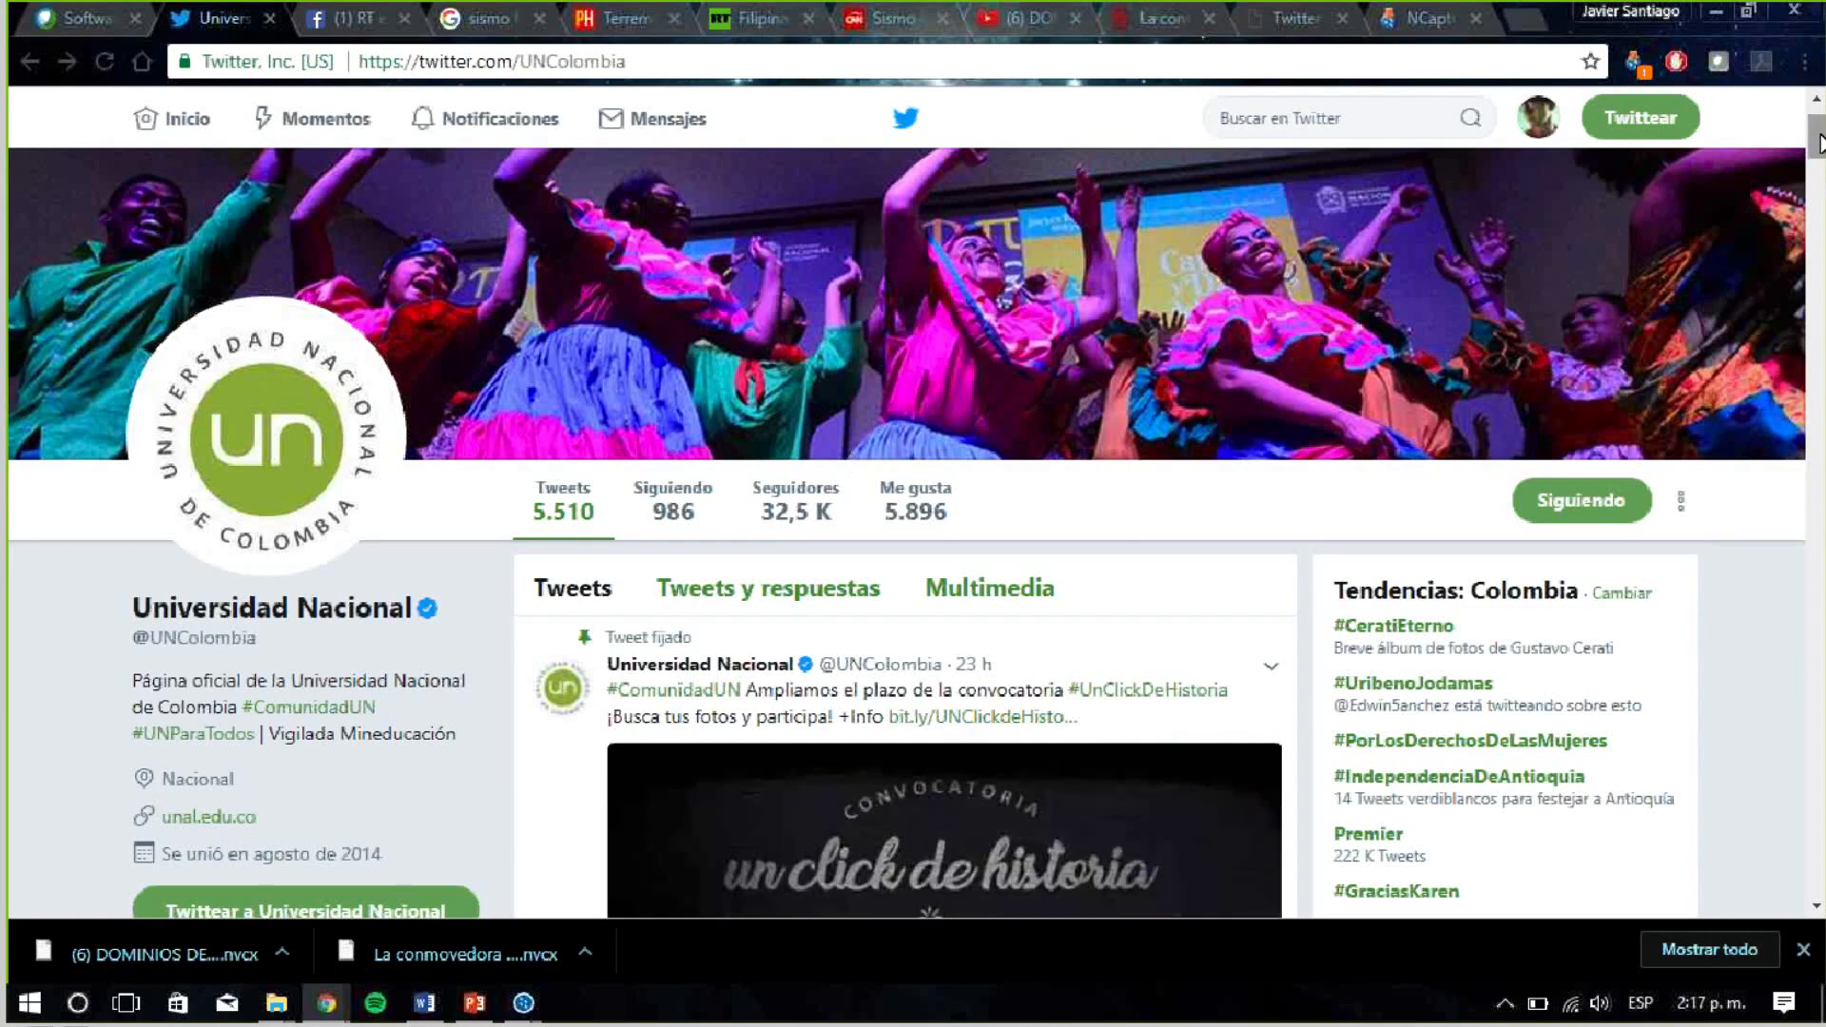
{"action": "scroll", "coordinate": [1818, 150], "scroll_direction": "down", "scroll_amount": 2}
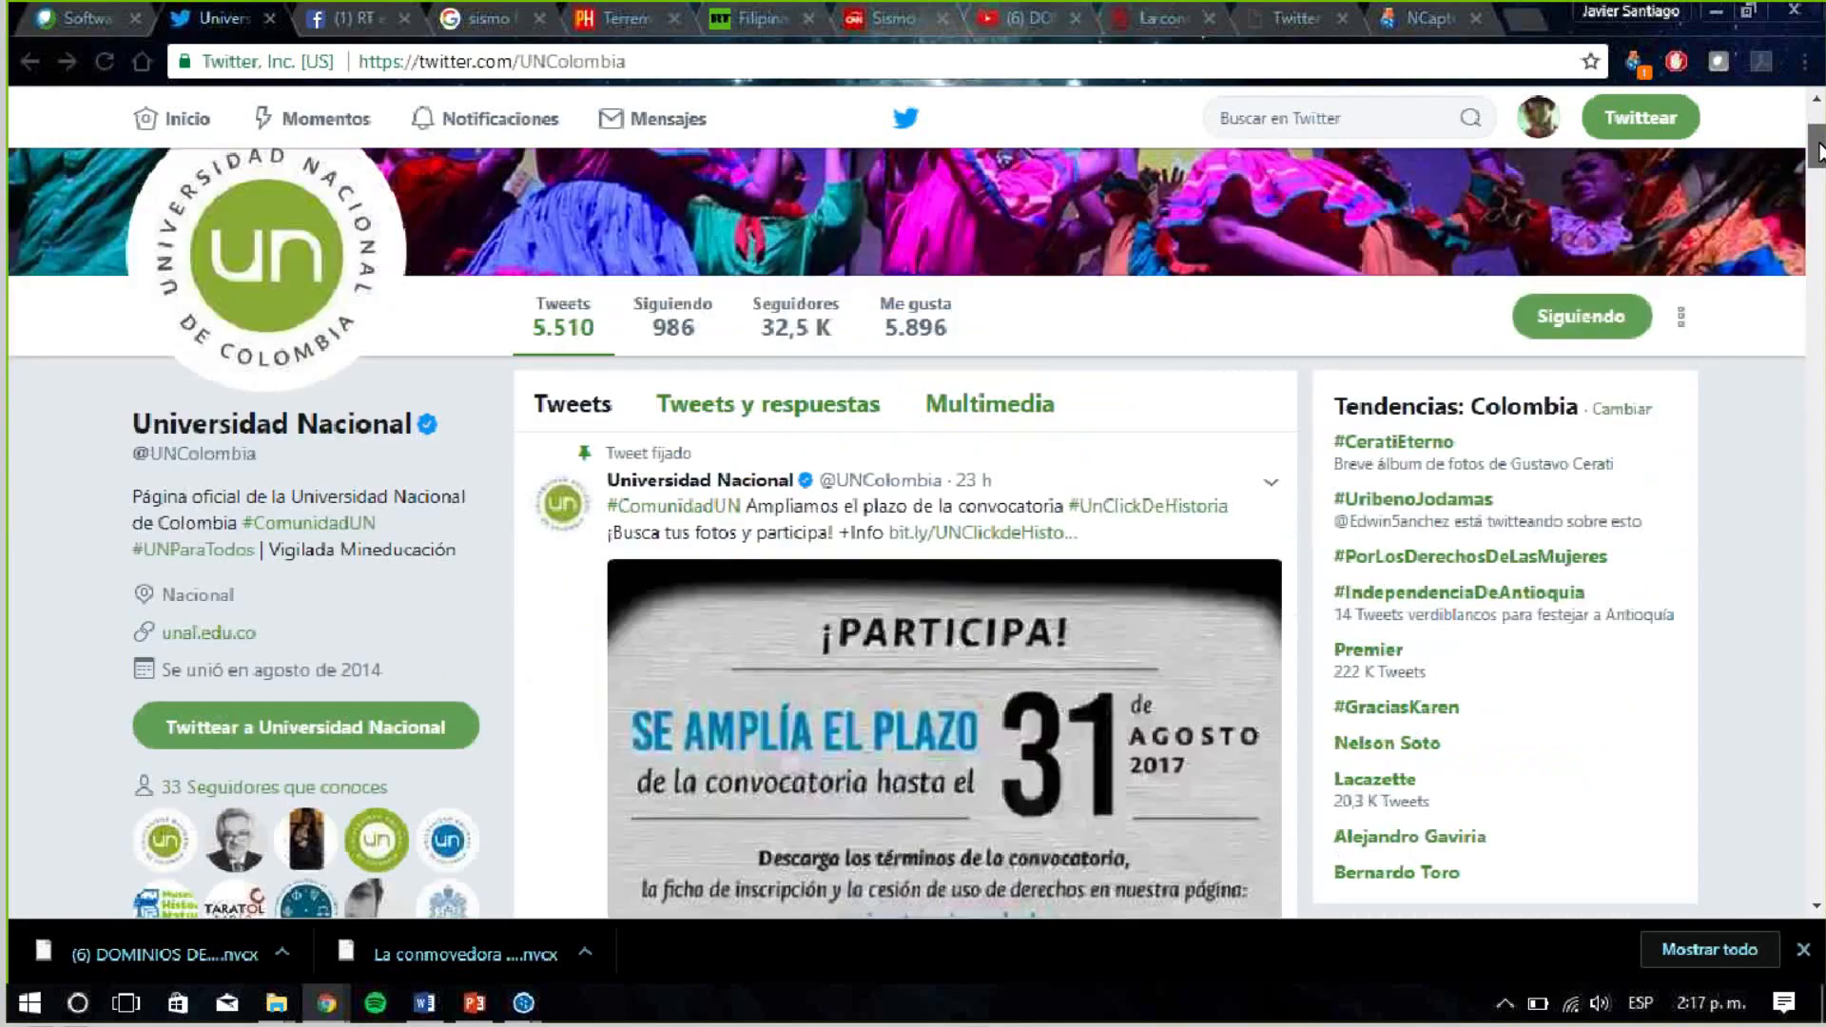
{"action": "mouse_move", "coordinate": [1819, 151]}
{"action": "left_mouse_down"}
{"action": "mouse_move", "coordinate": [1820, 195]}
{"action": "mouse_move", "coordinate": [1818, 131]}
{"action": "left_mouse_up"}
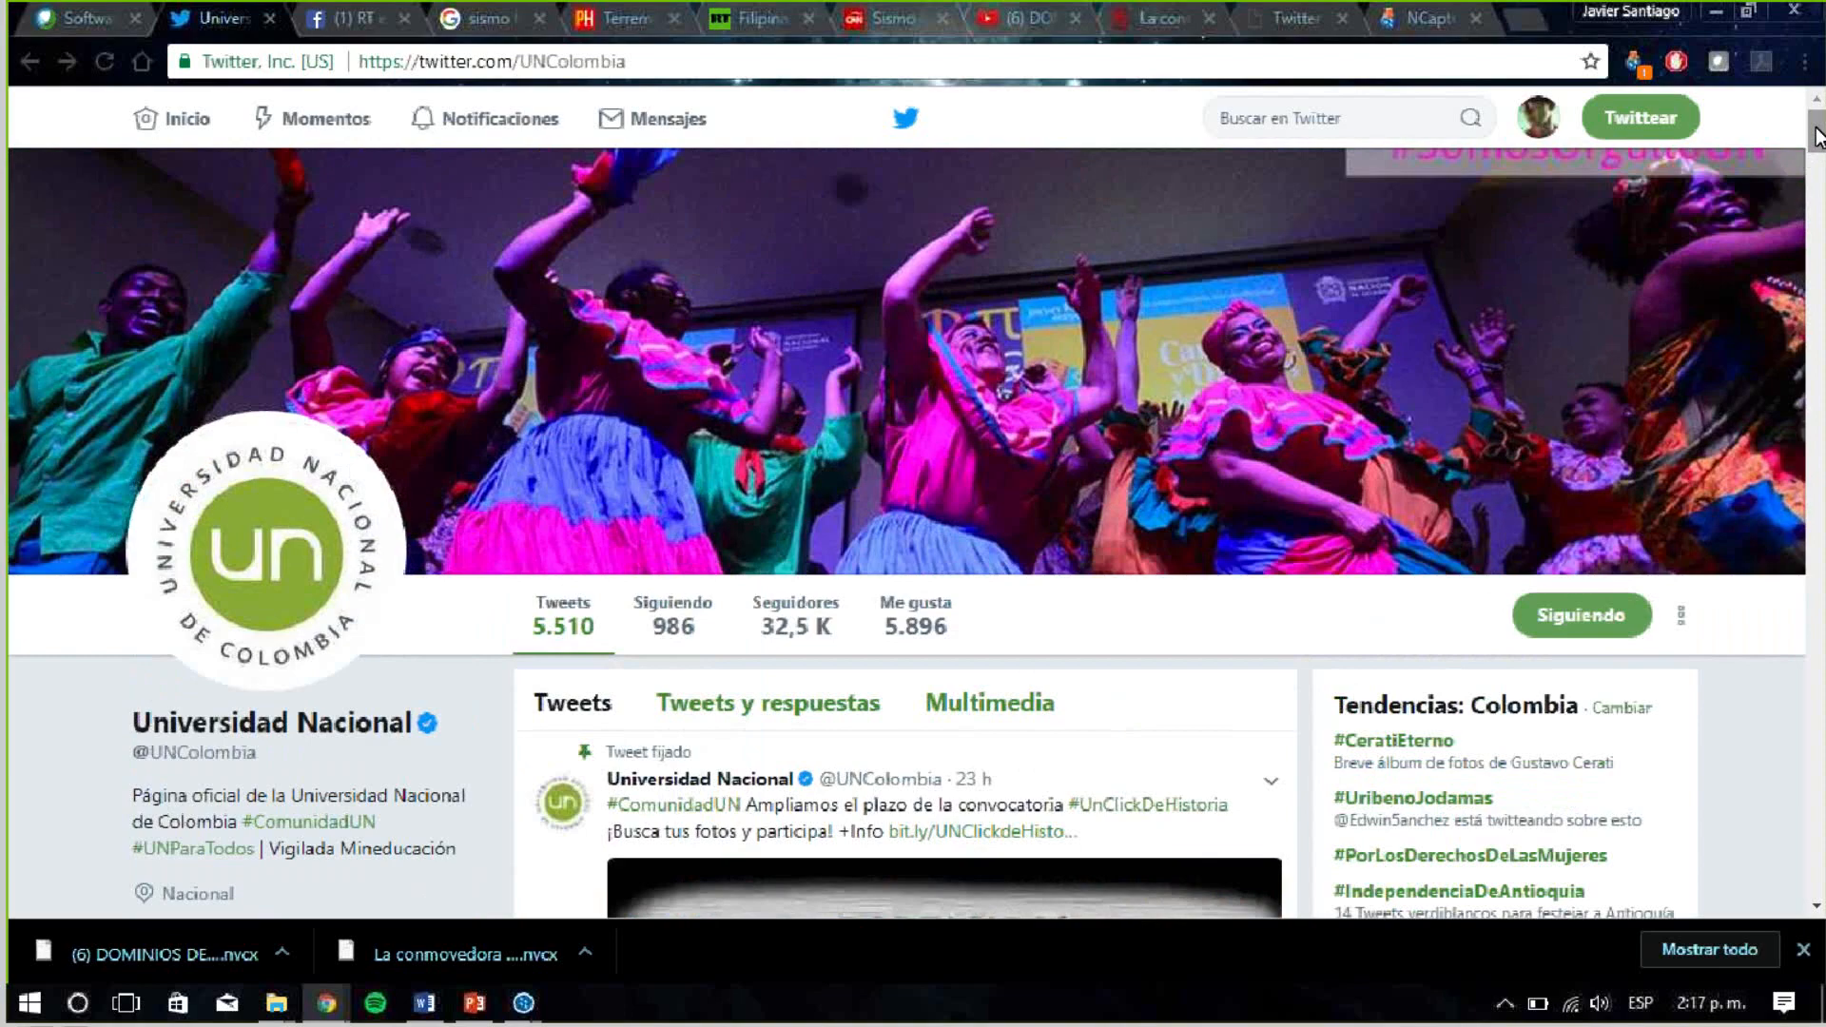
{"action": "left_click", "coordinate": [1631, 63]}
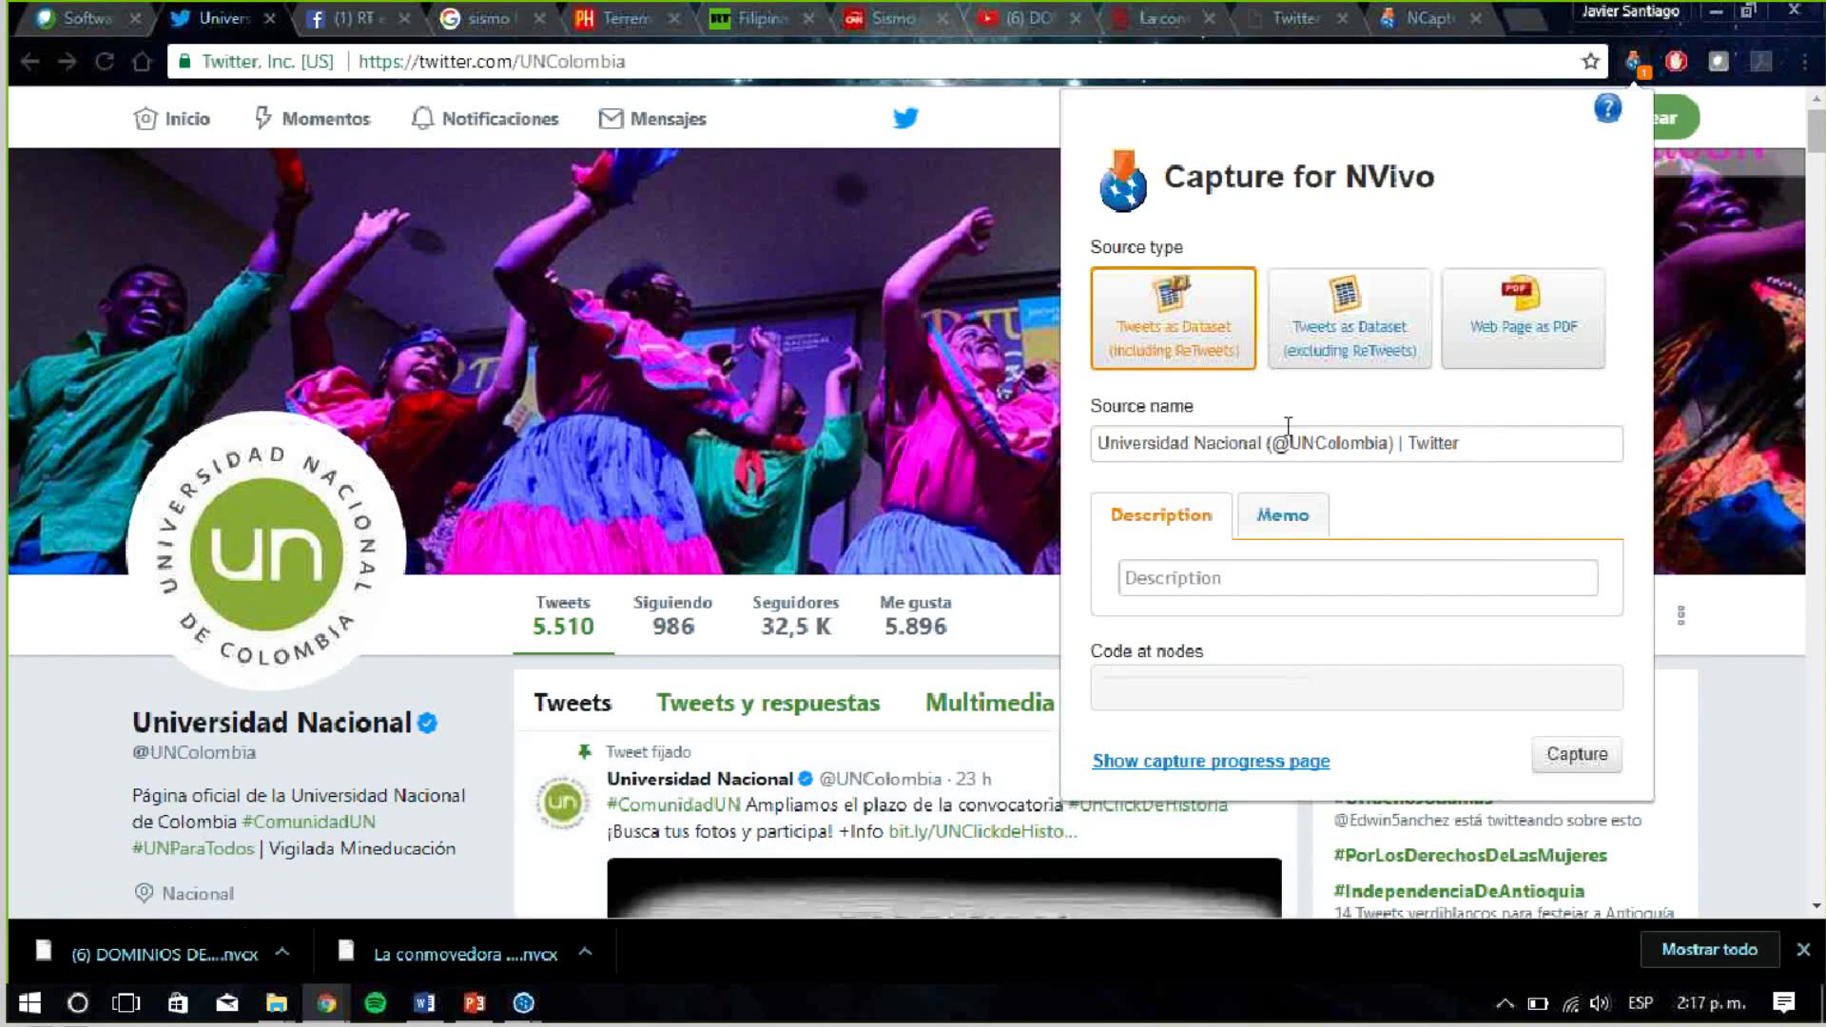
{"action": "left_click", "coordinate": [1578, 758]}
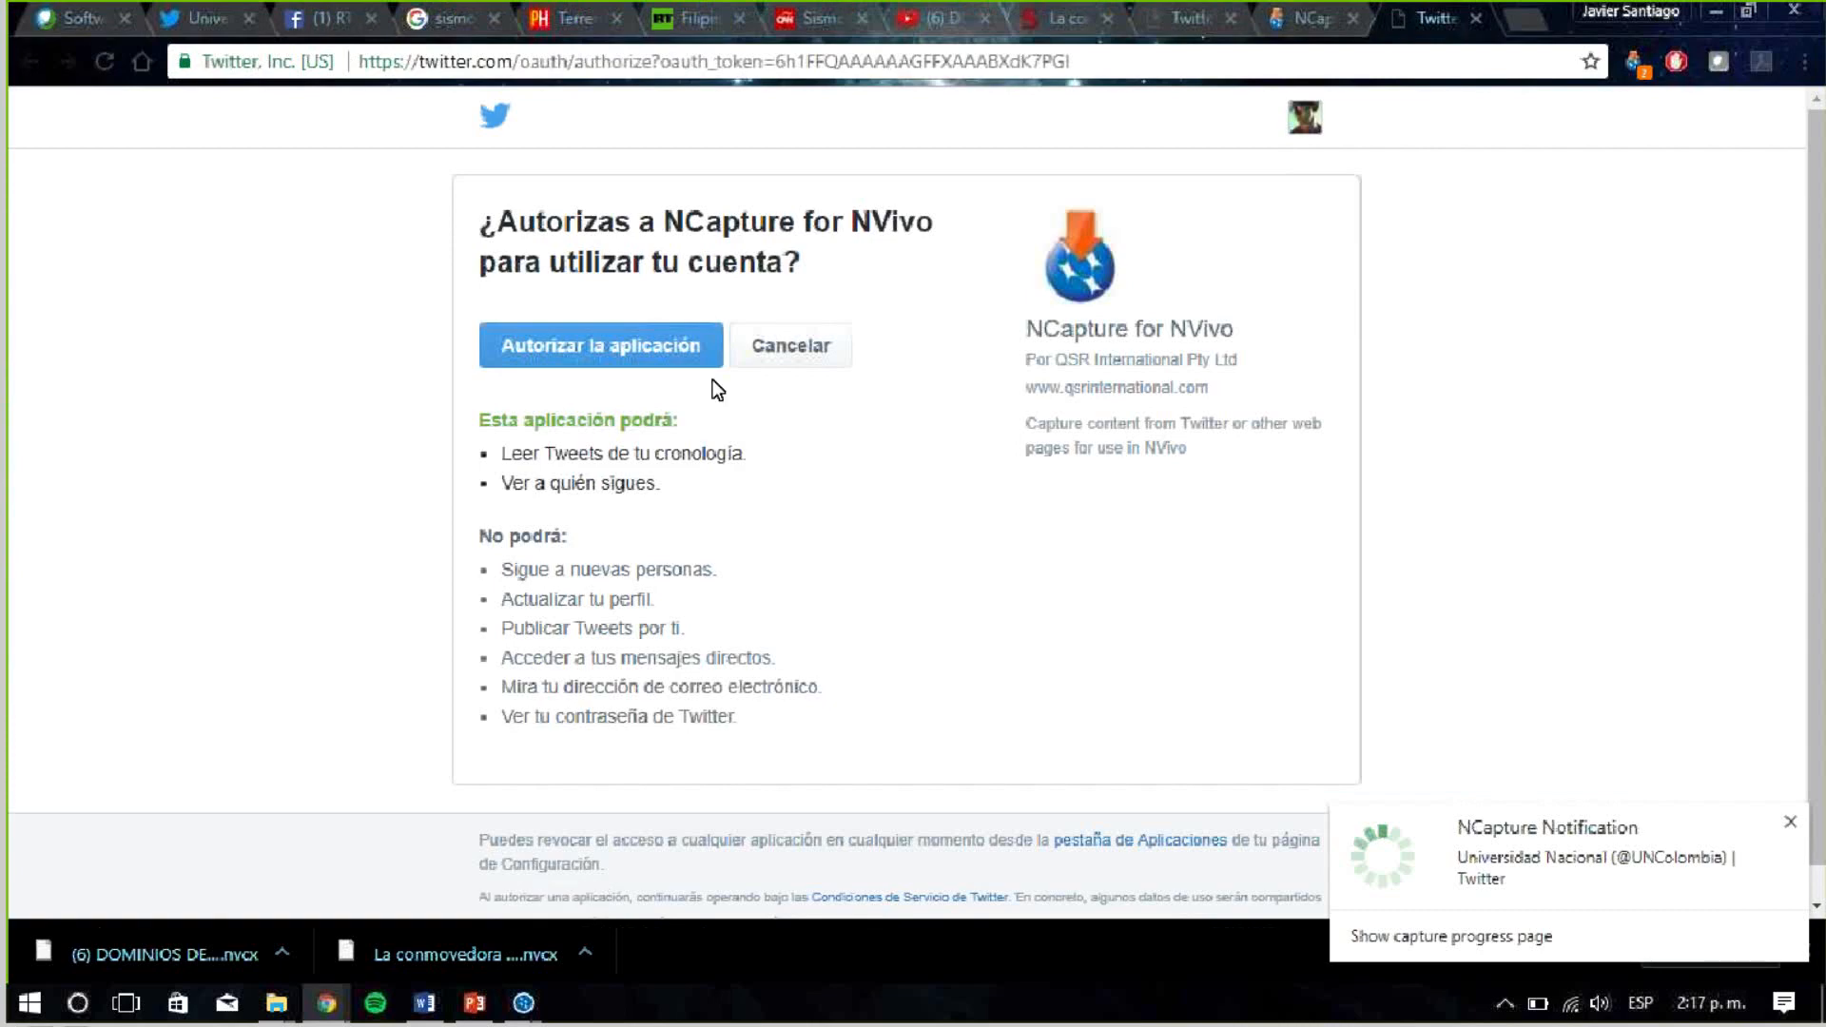
Authorize NCapture for NVivo to use the Twitter account and save the Universidad Nacional capture as an NVCX file in Documentos
{"action": "left_click", "coordinate": [590, 349]}
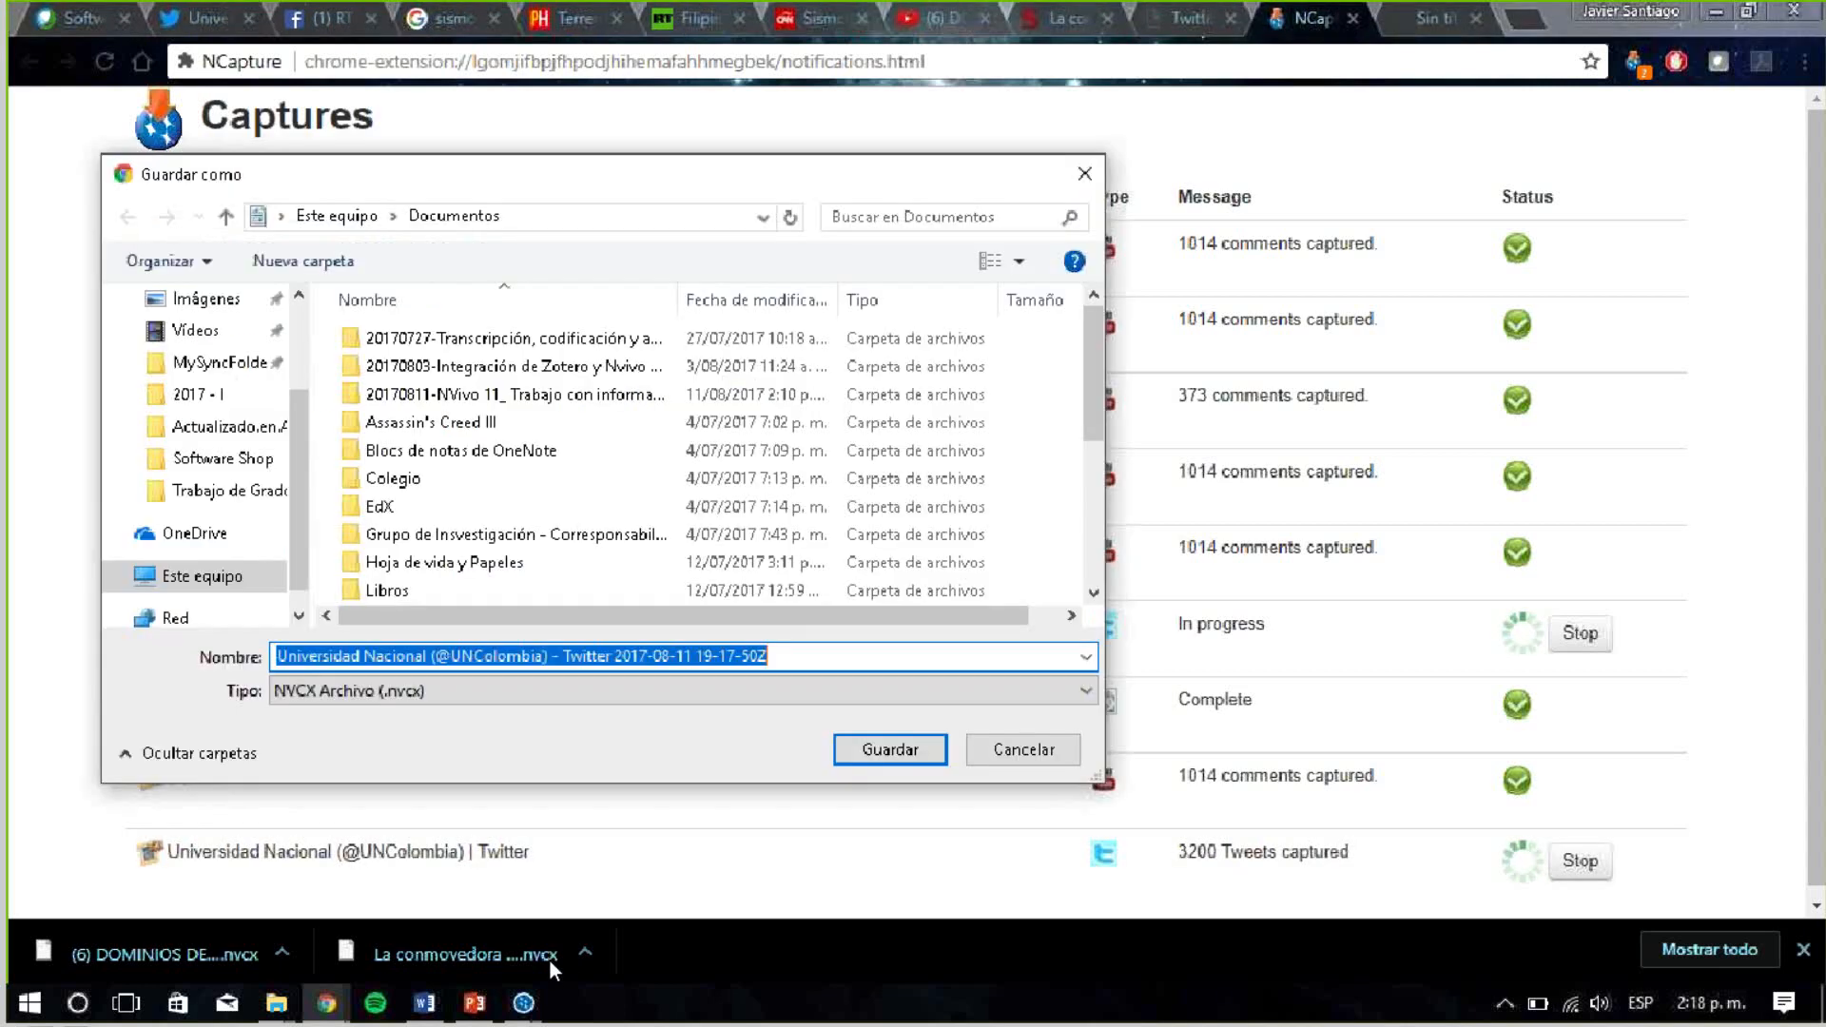
{"action": "left_click", "coordinate": [902, 752]}
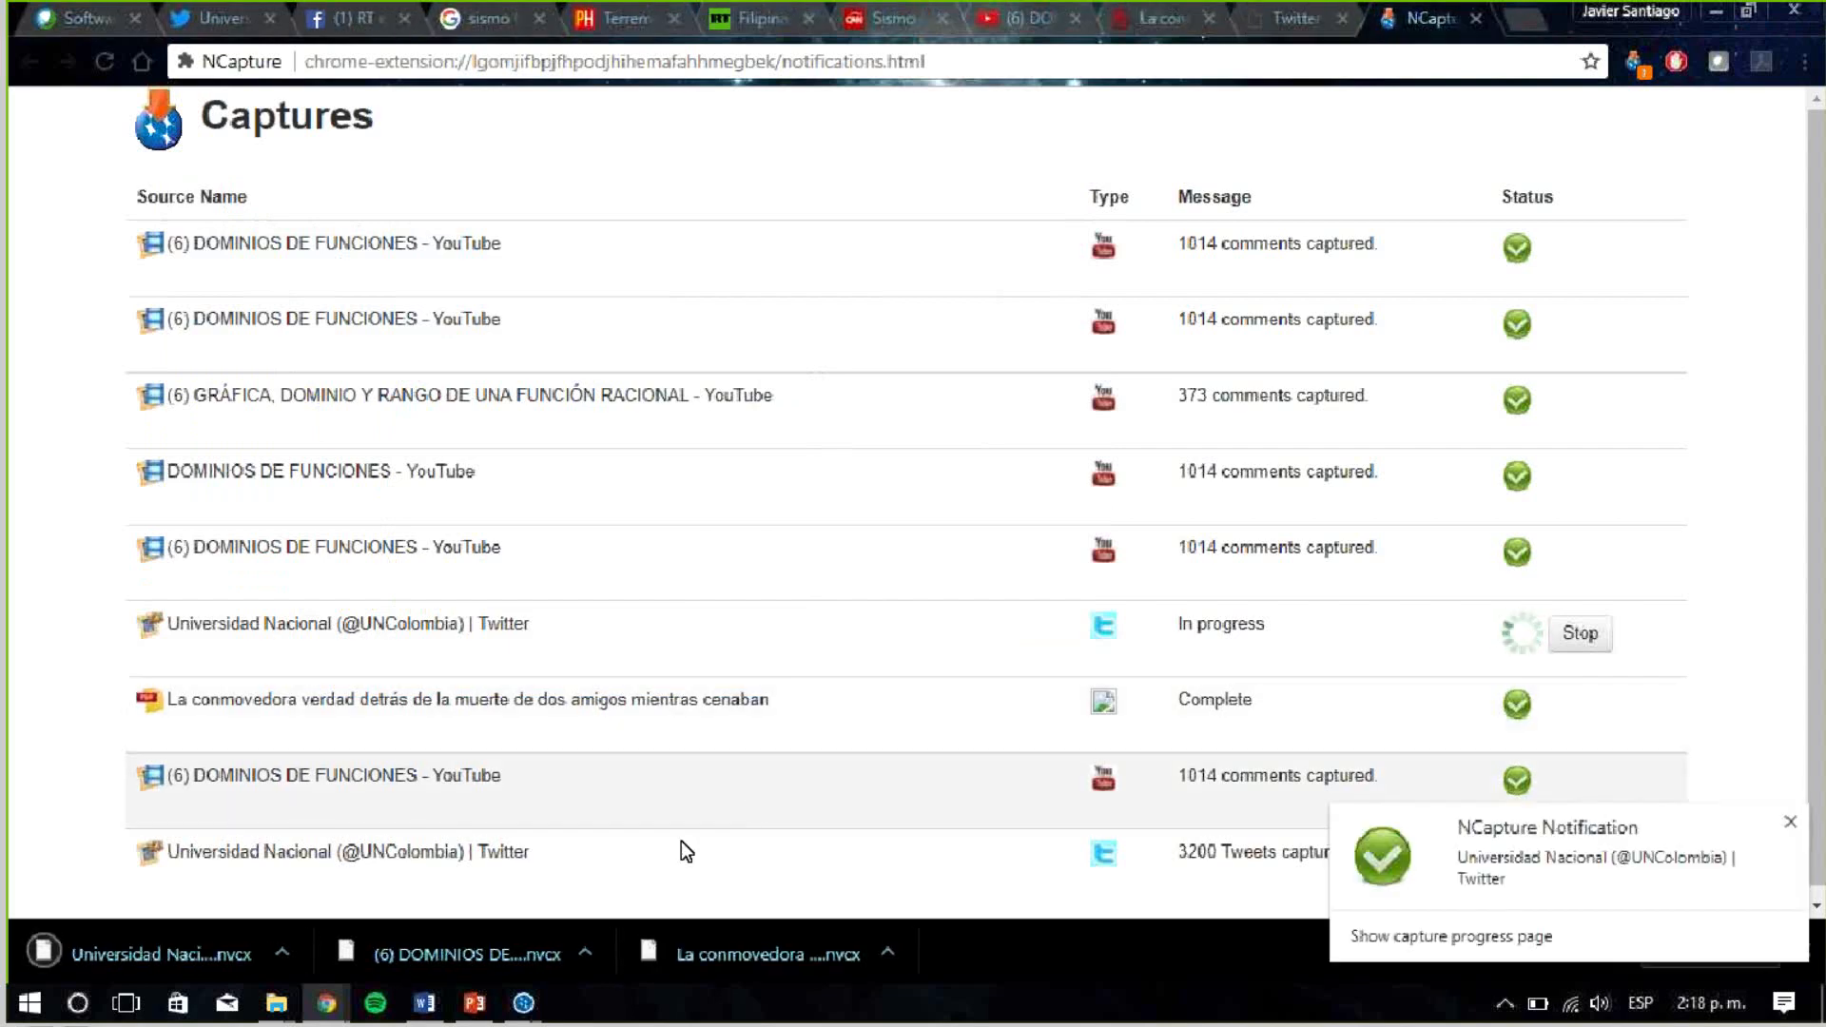
Switch to PowerPoint to review slide 5, and show the Recursos of the NCapture Y Redes Sociales 2017 project in NVivo
{"action": "mouse_move", "coordinate": [474, 1003]}
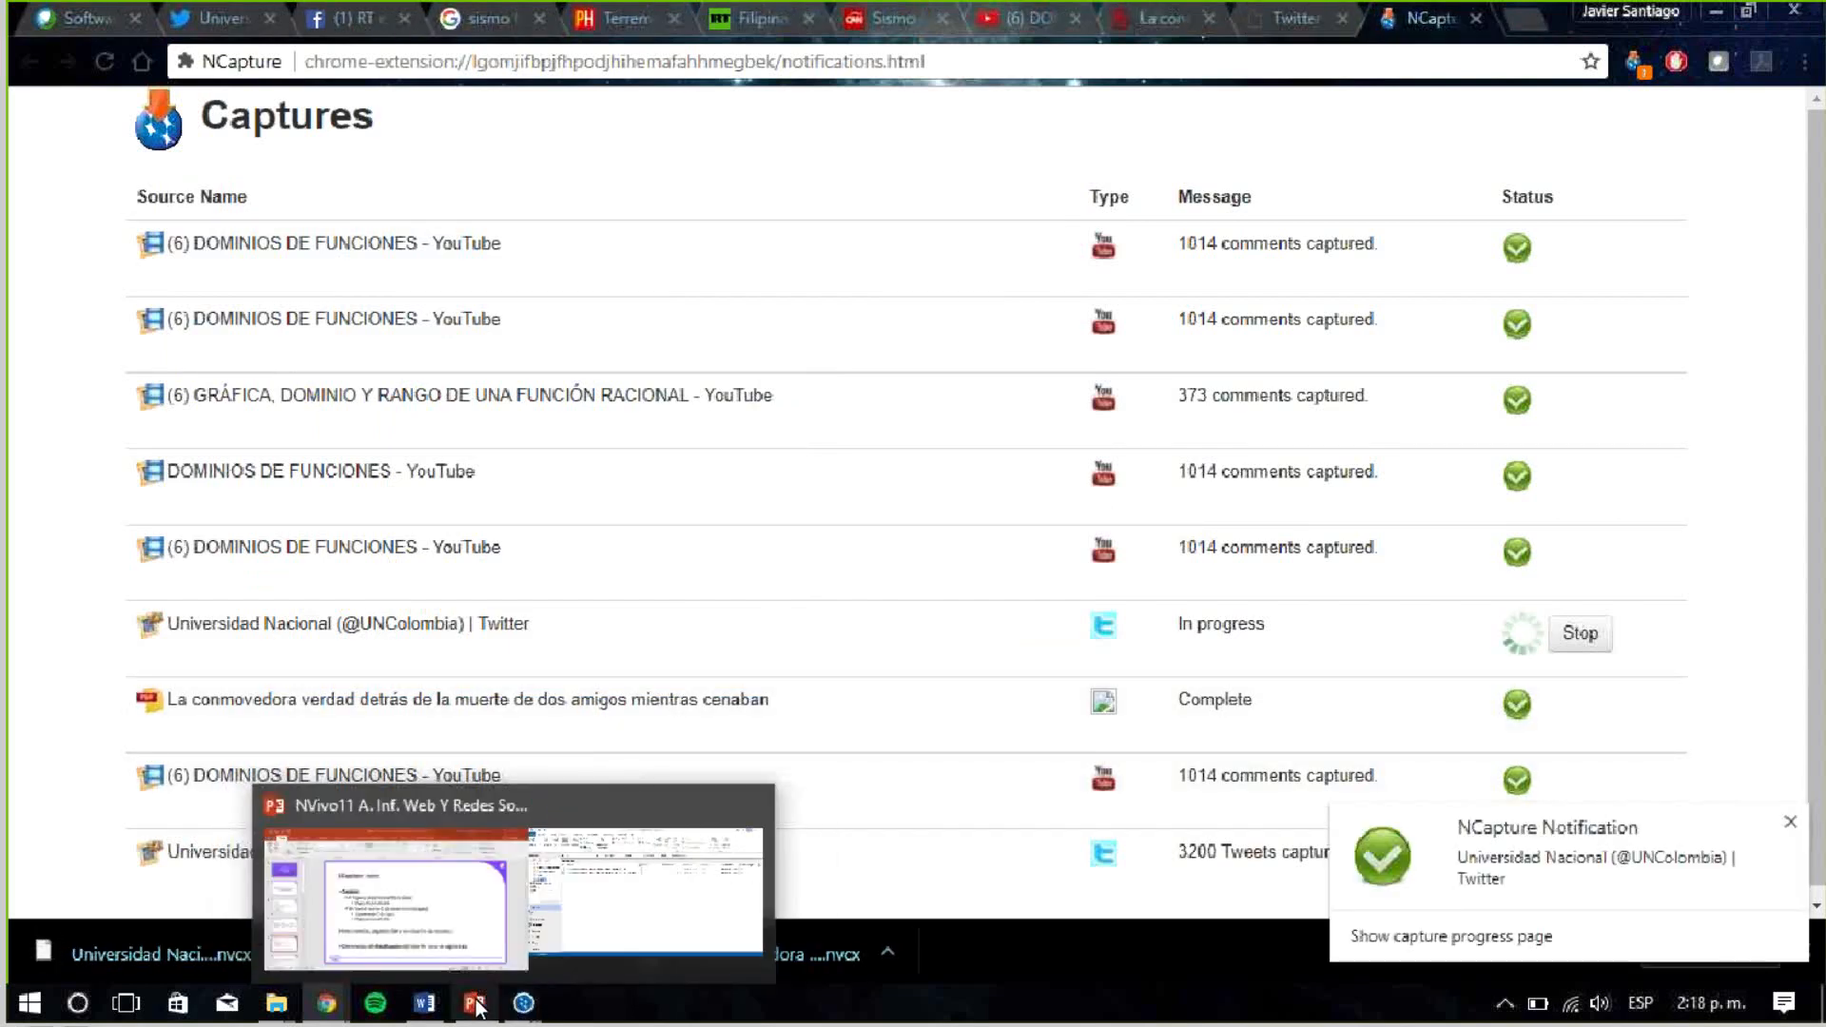
{"action": "left_click", "coordinate": [488, 894]}
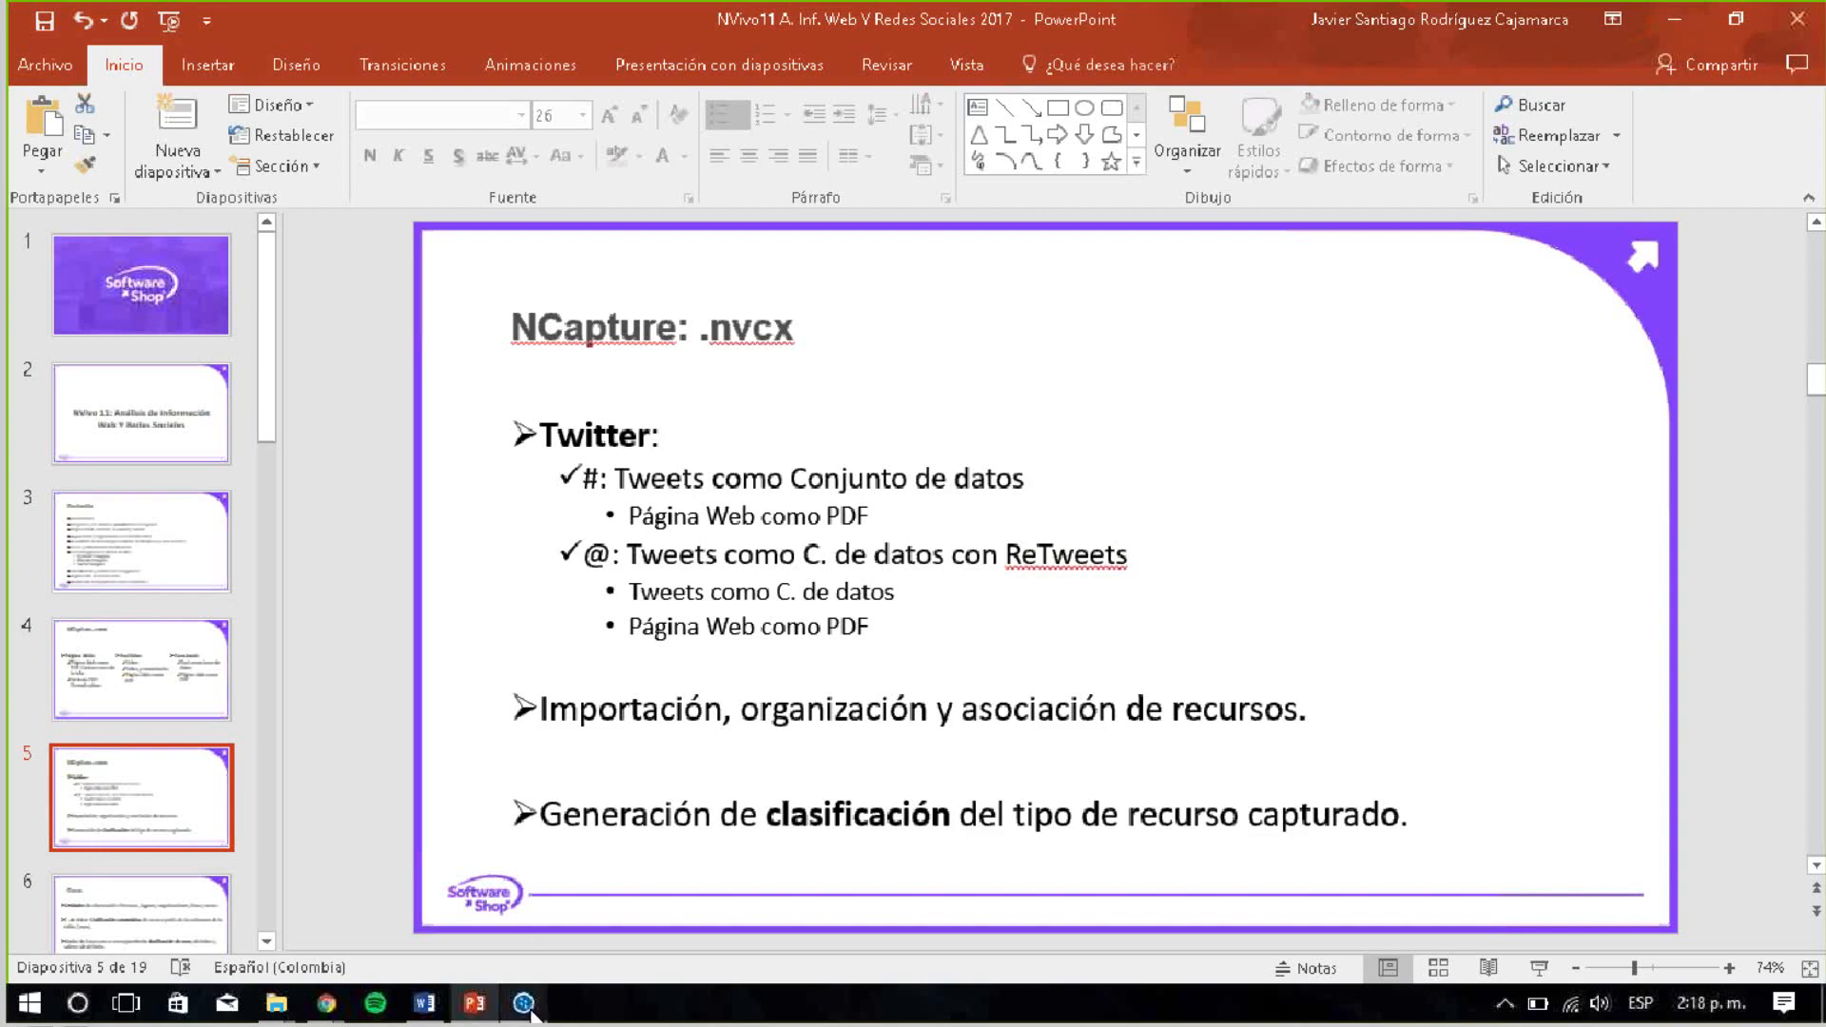
{"action": "mouse_move", "coordinate": [530, 1009]}
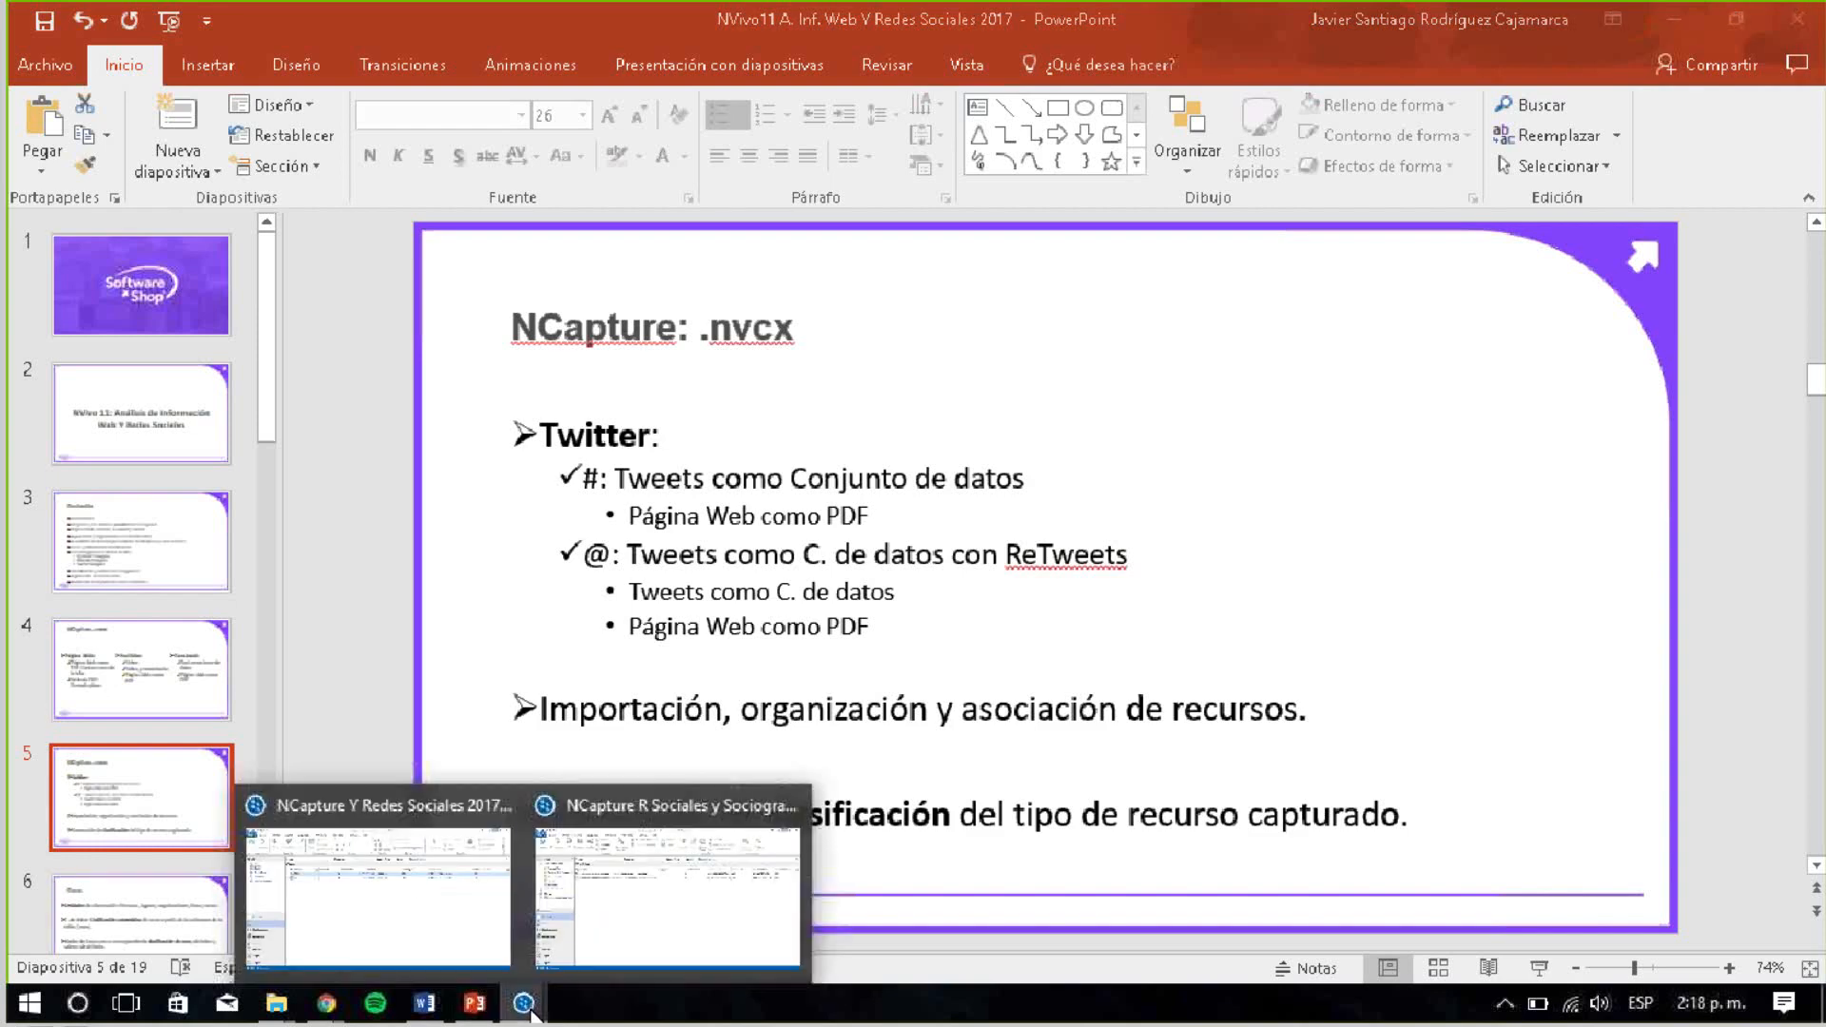
{"action": "left_click", "coordinate": [415, 900]}
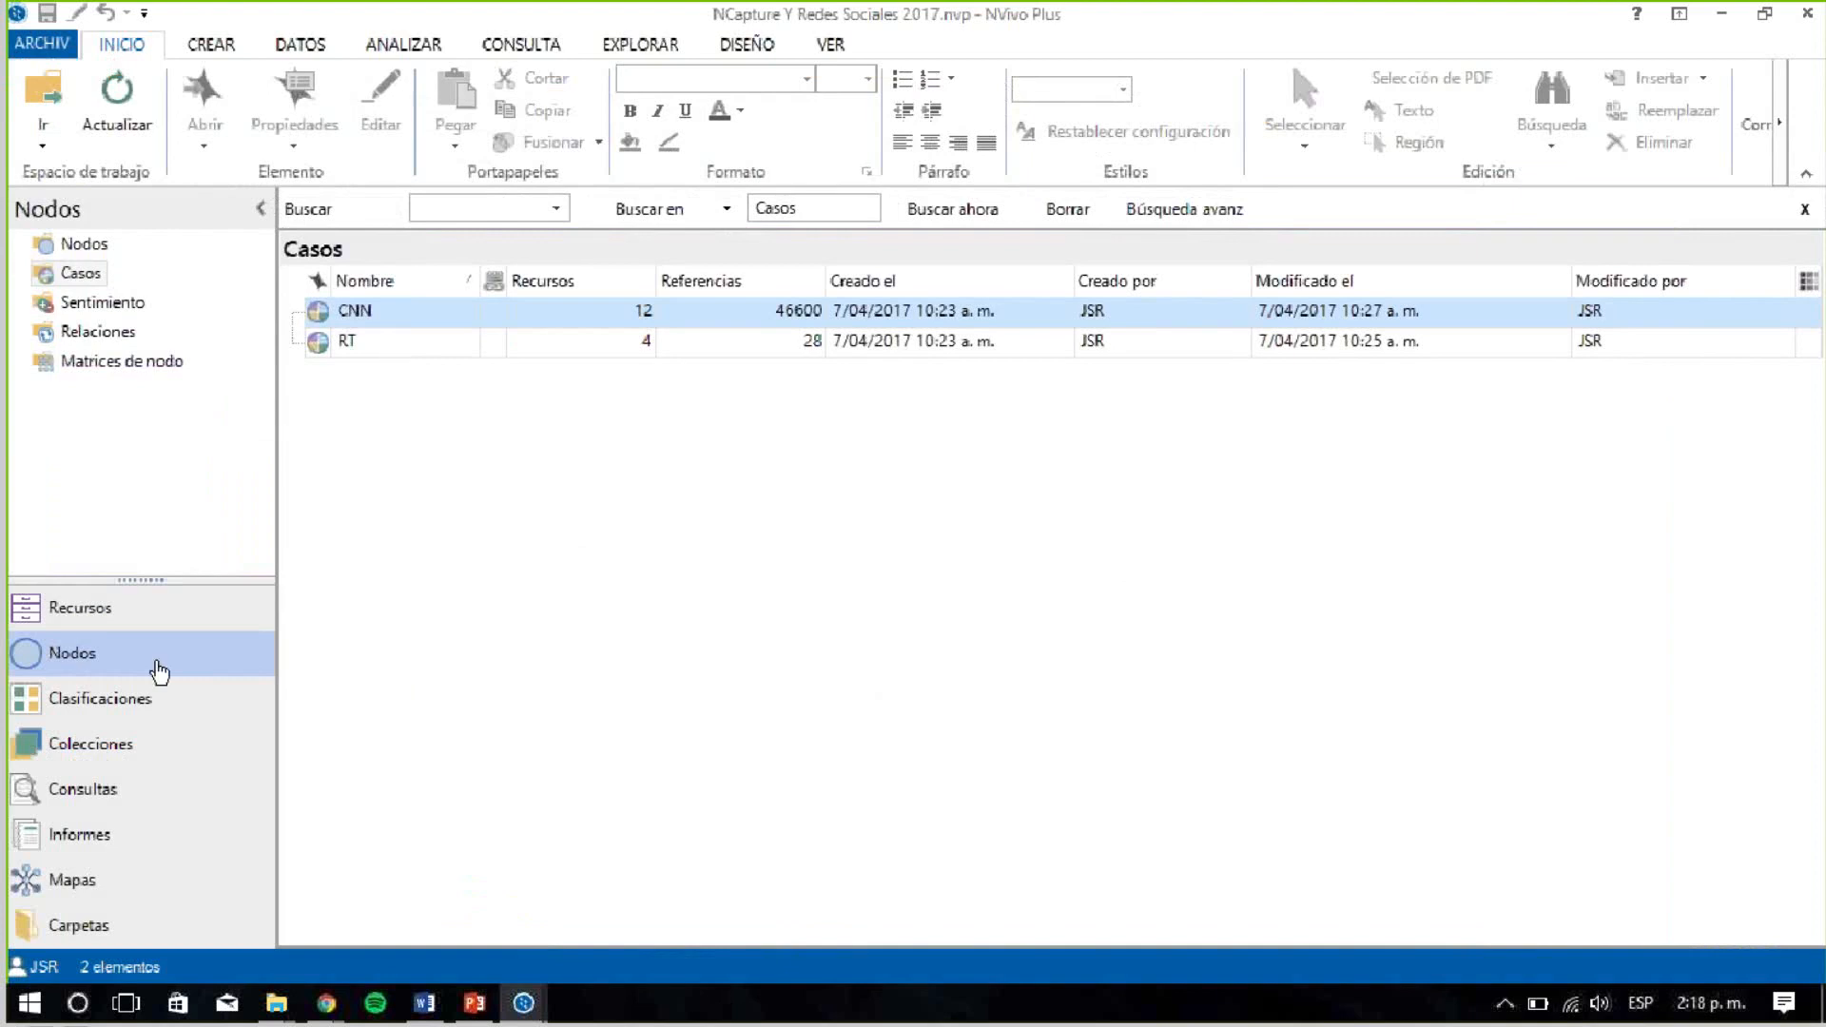
{"action": "left_click", "coordinate": [135, 619]}
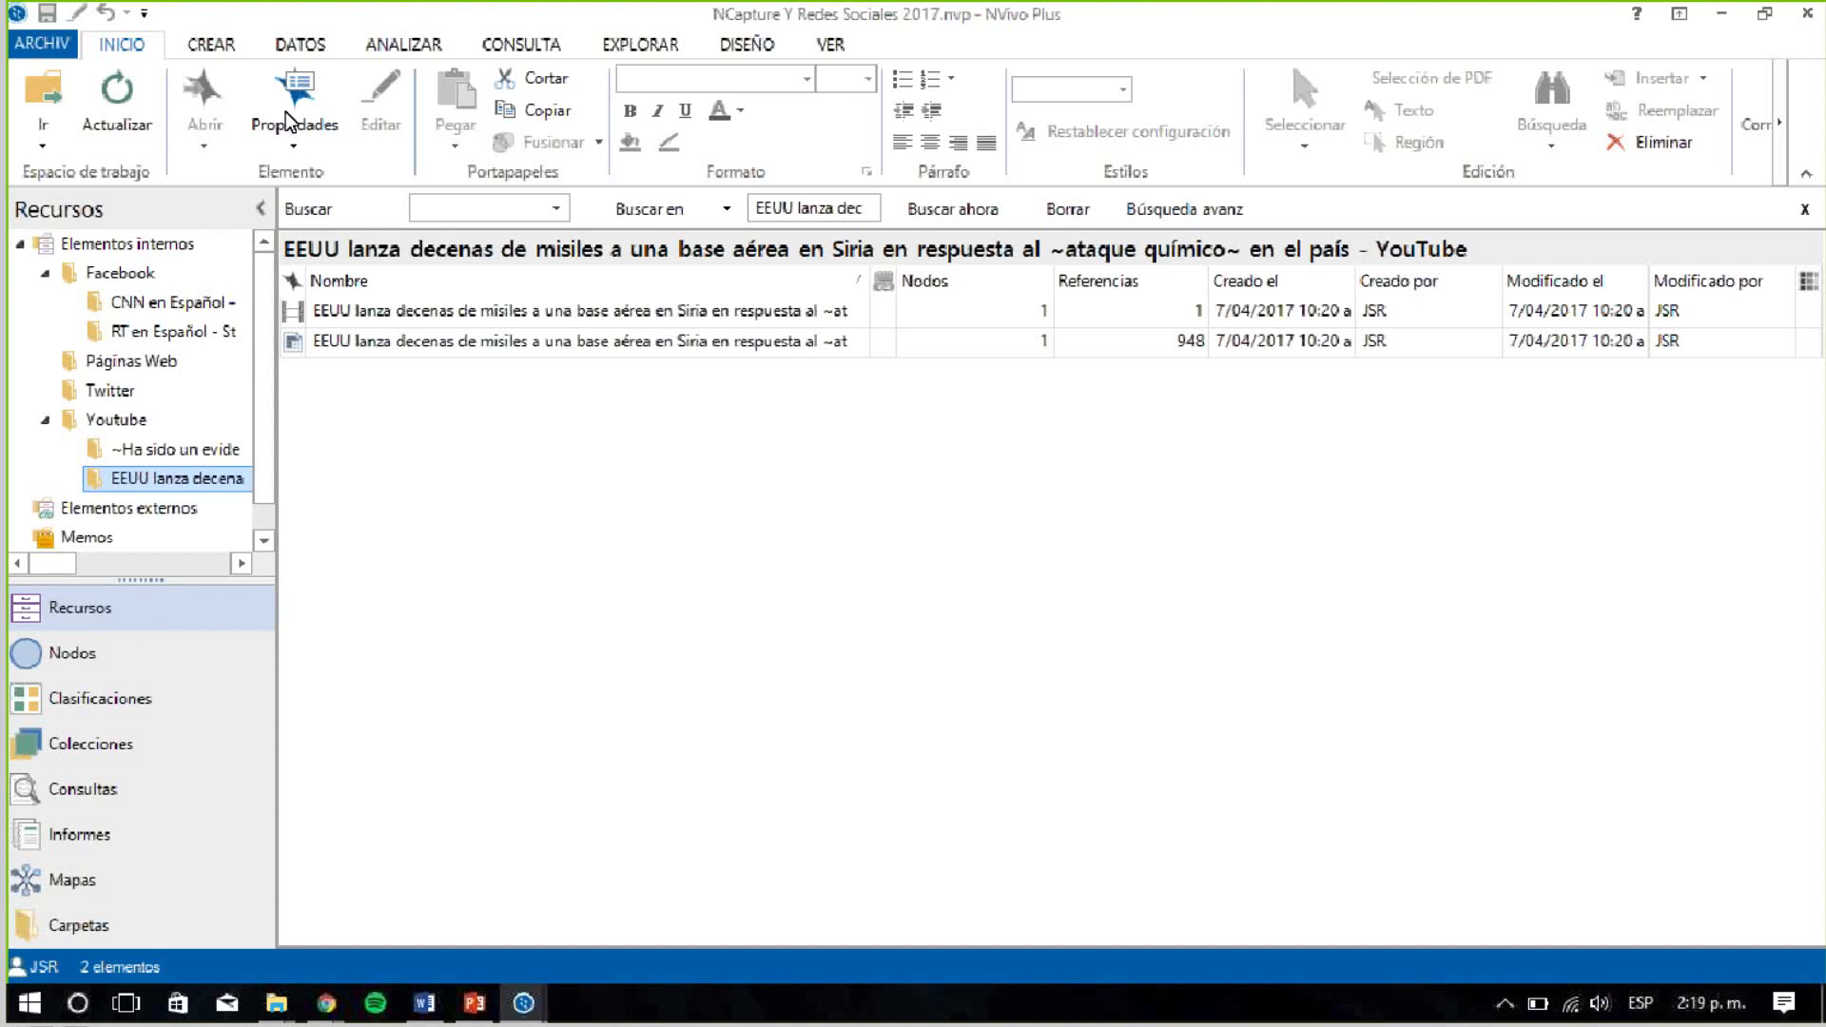
{"action": "left_click", "coordinate": [299, 53]}
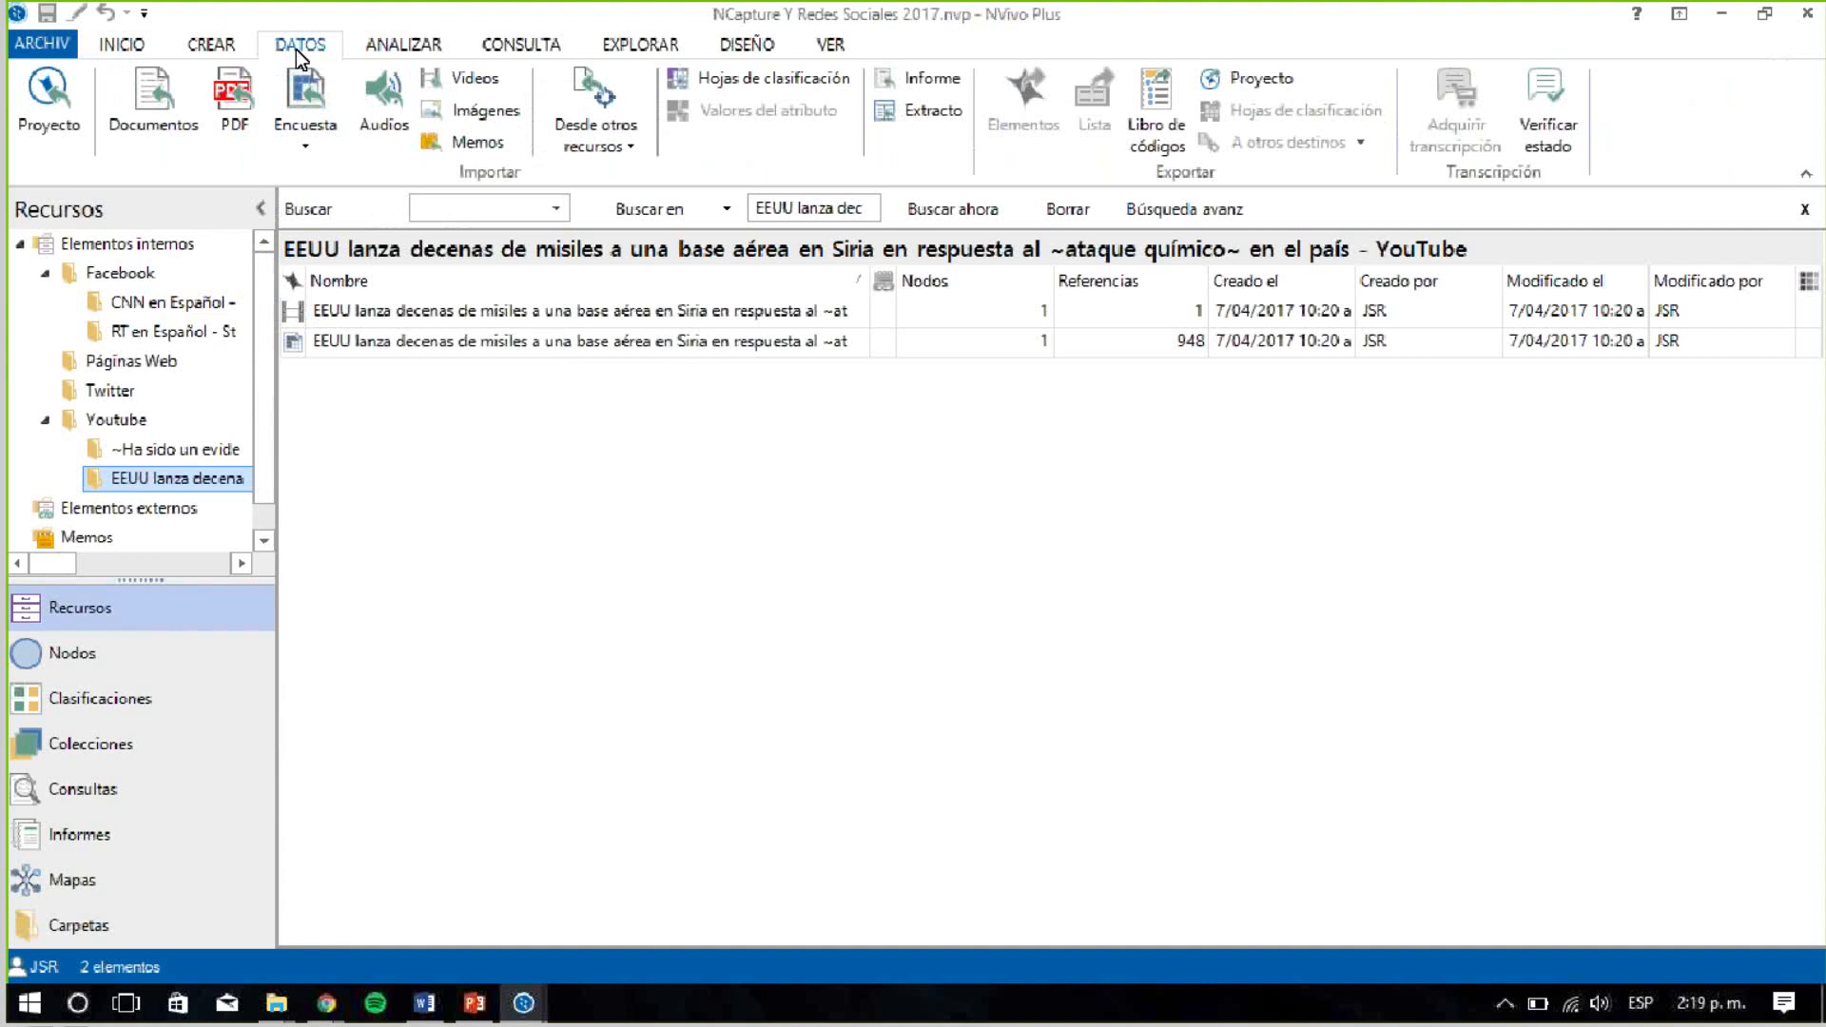
{"action": "left_click", "coordinate": [608, 147]}
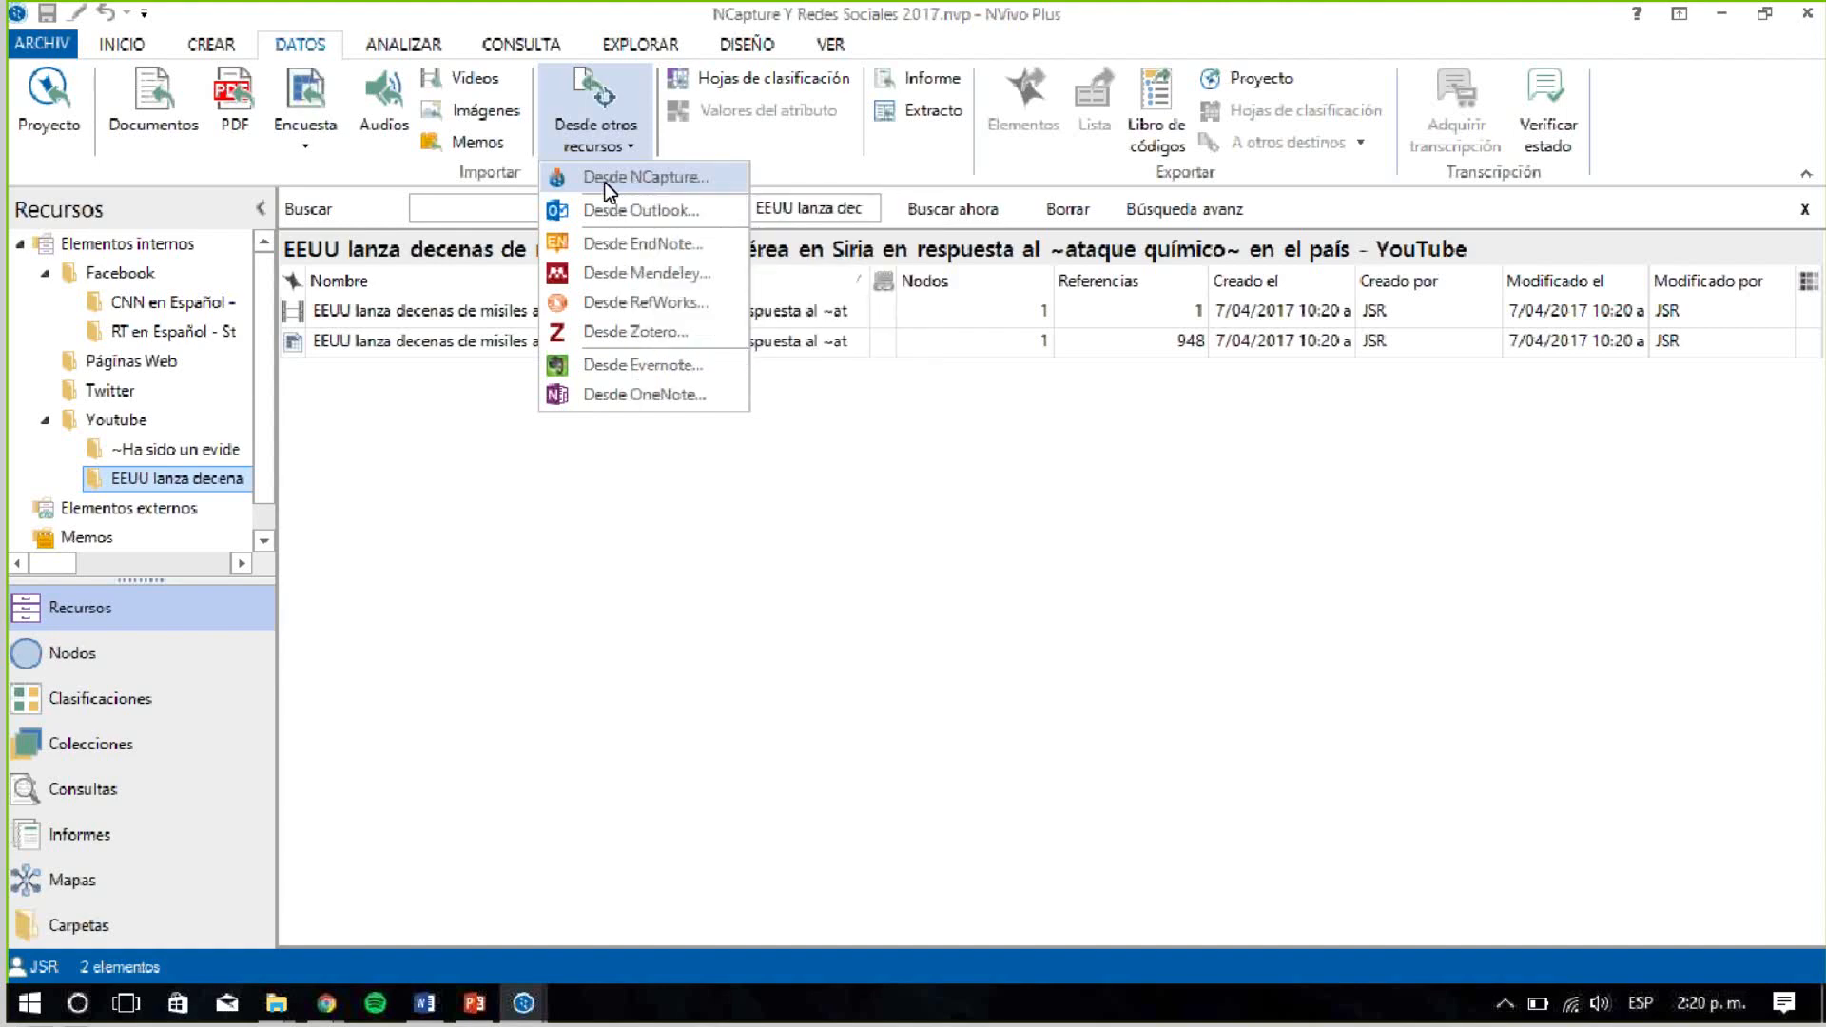
{"action": "left_click", "coordinate": [603, 180]}
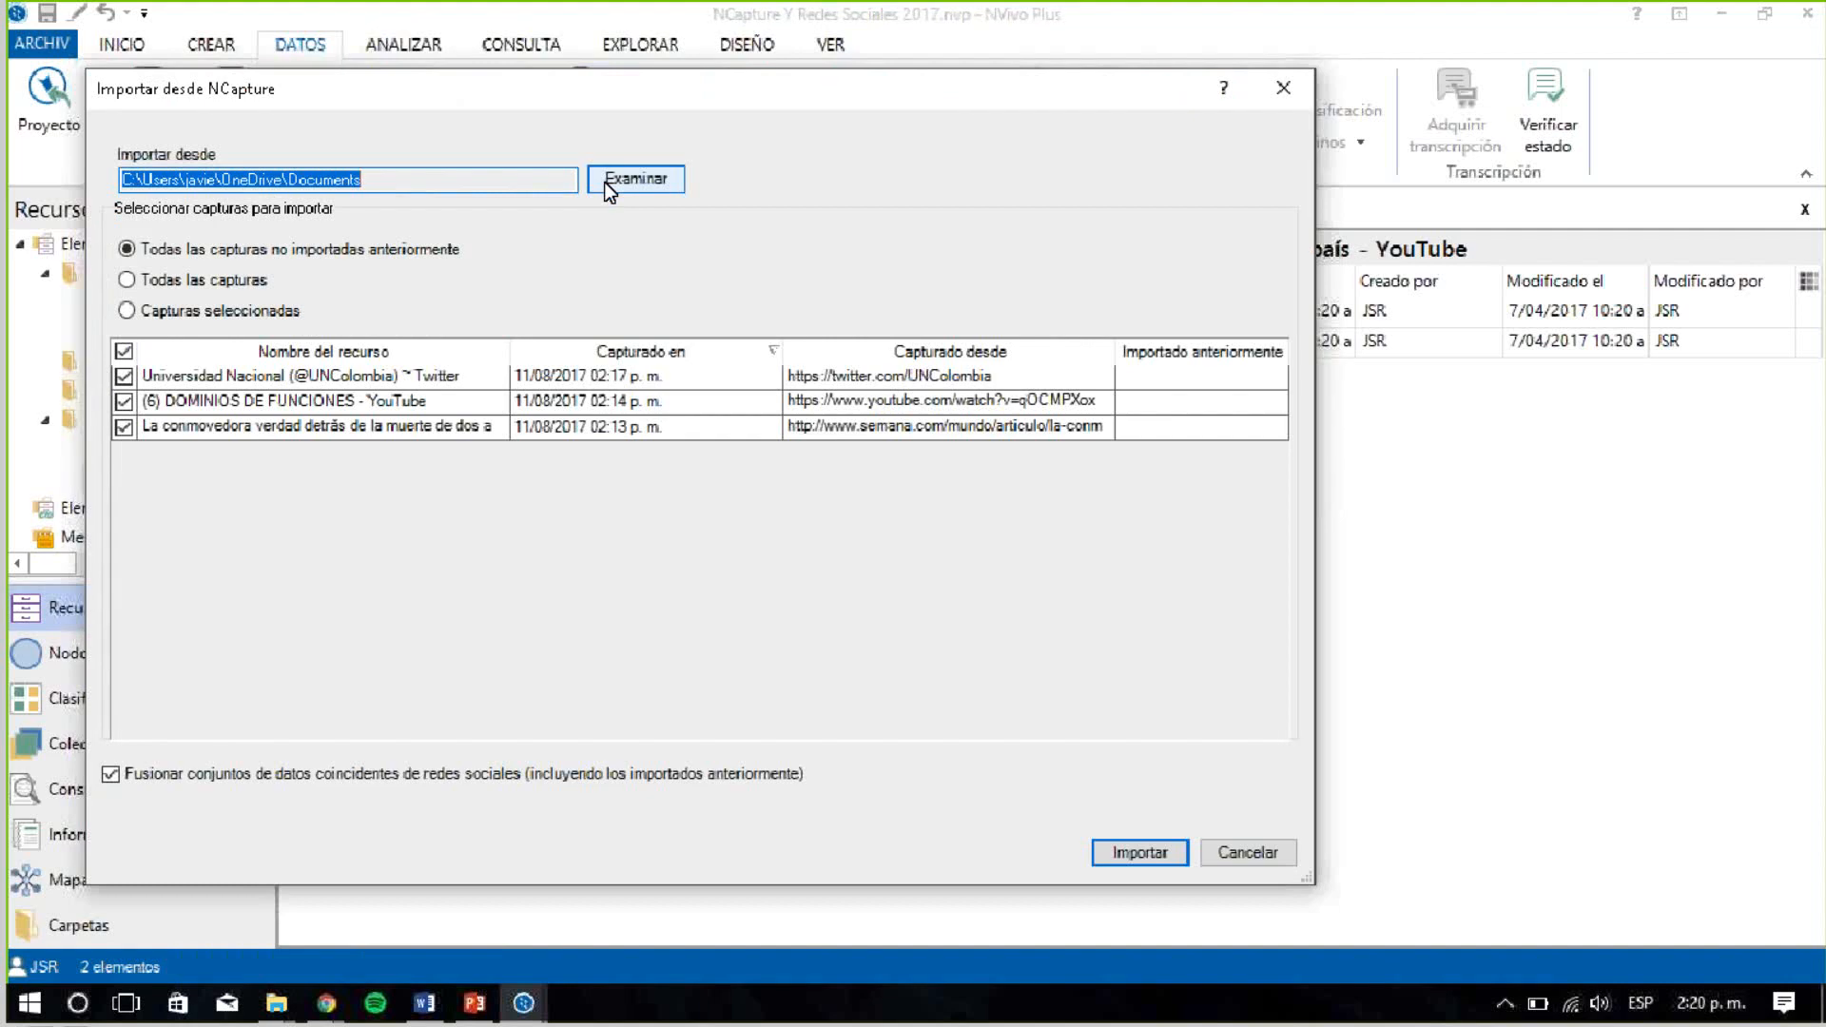
{"action": "left_click", "coordinate": [603, 181]}
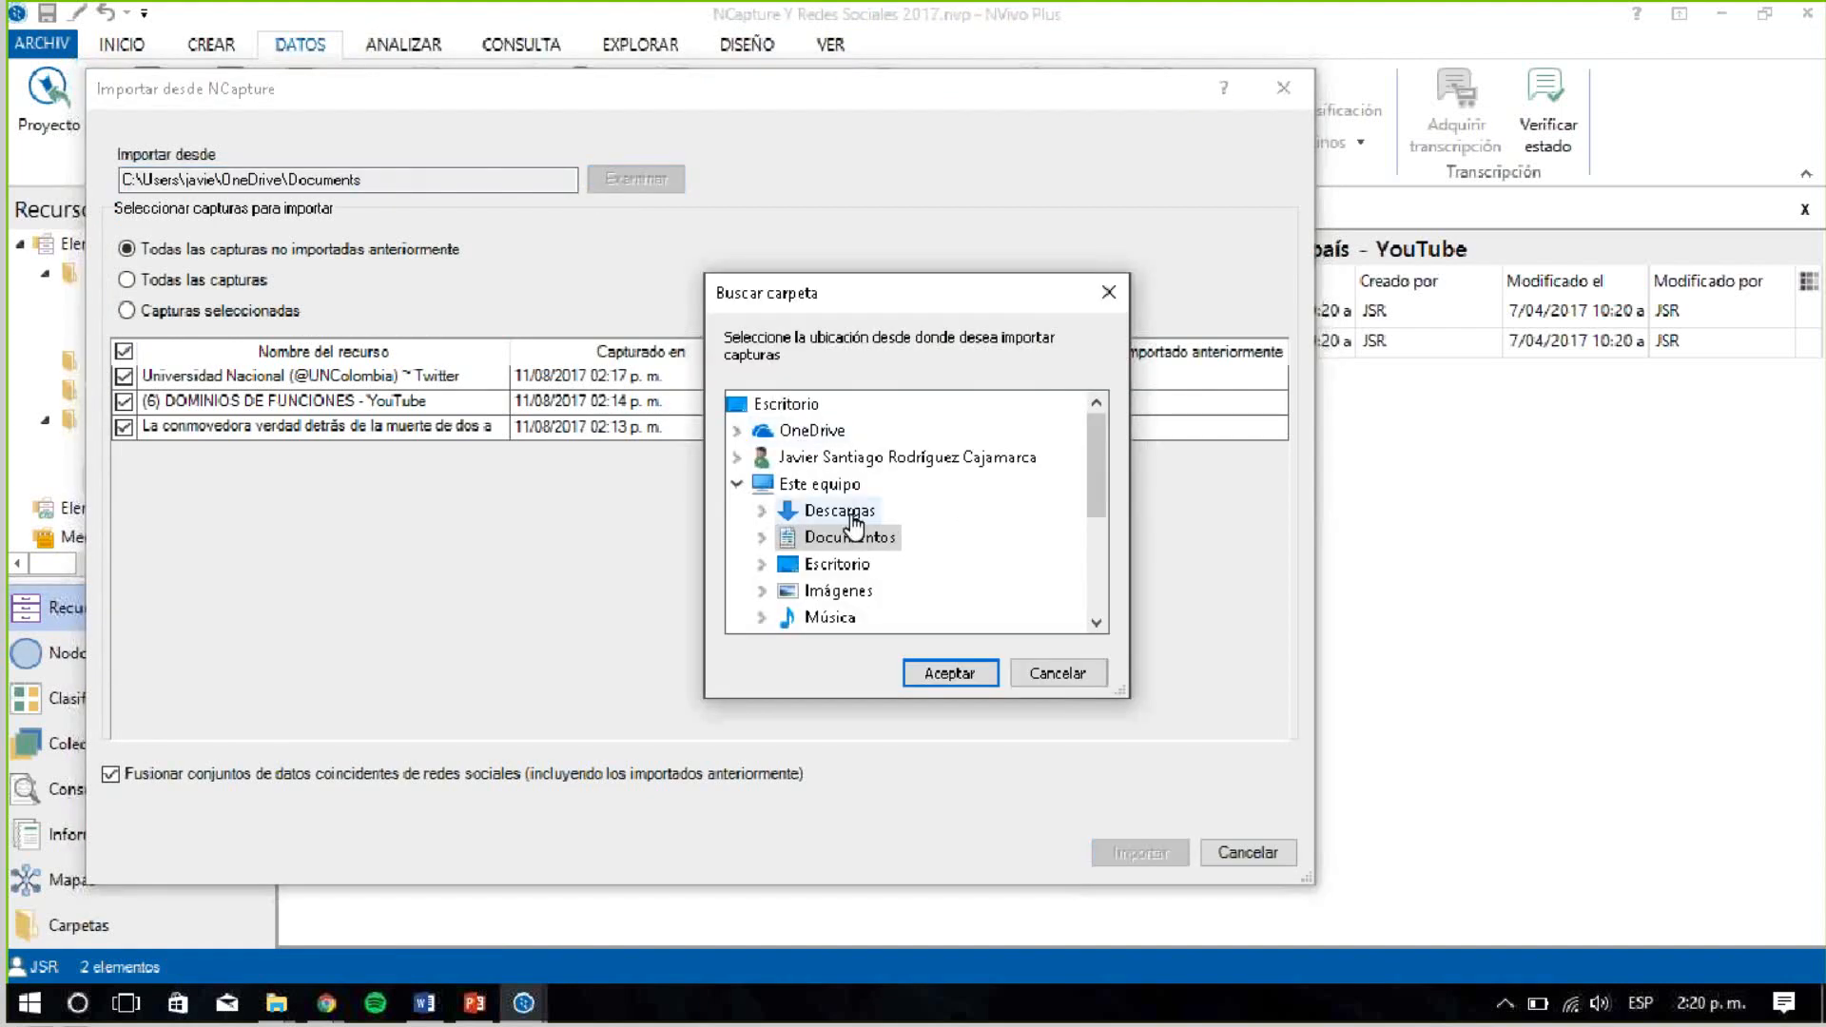
{"action": "double_click", "coordinate": [847, 538]}
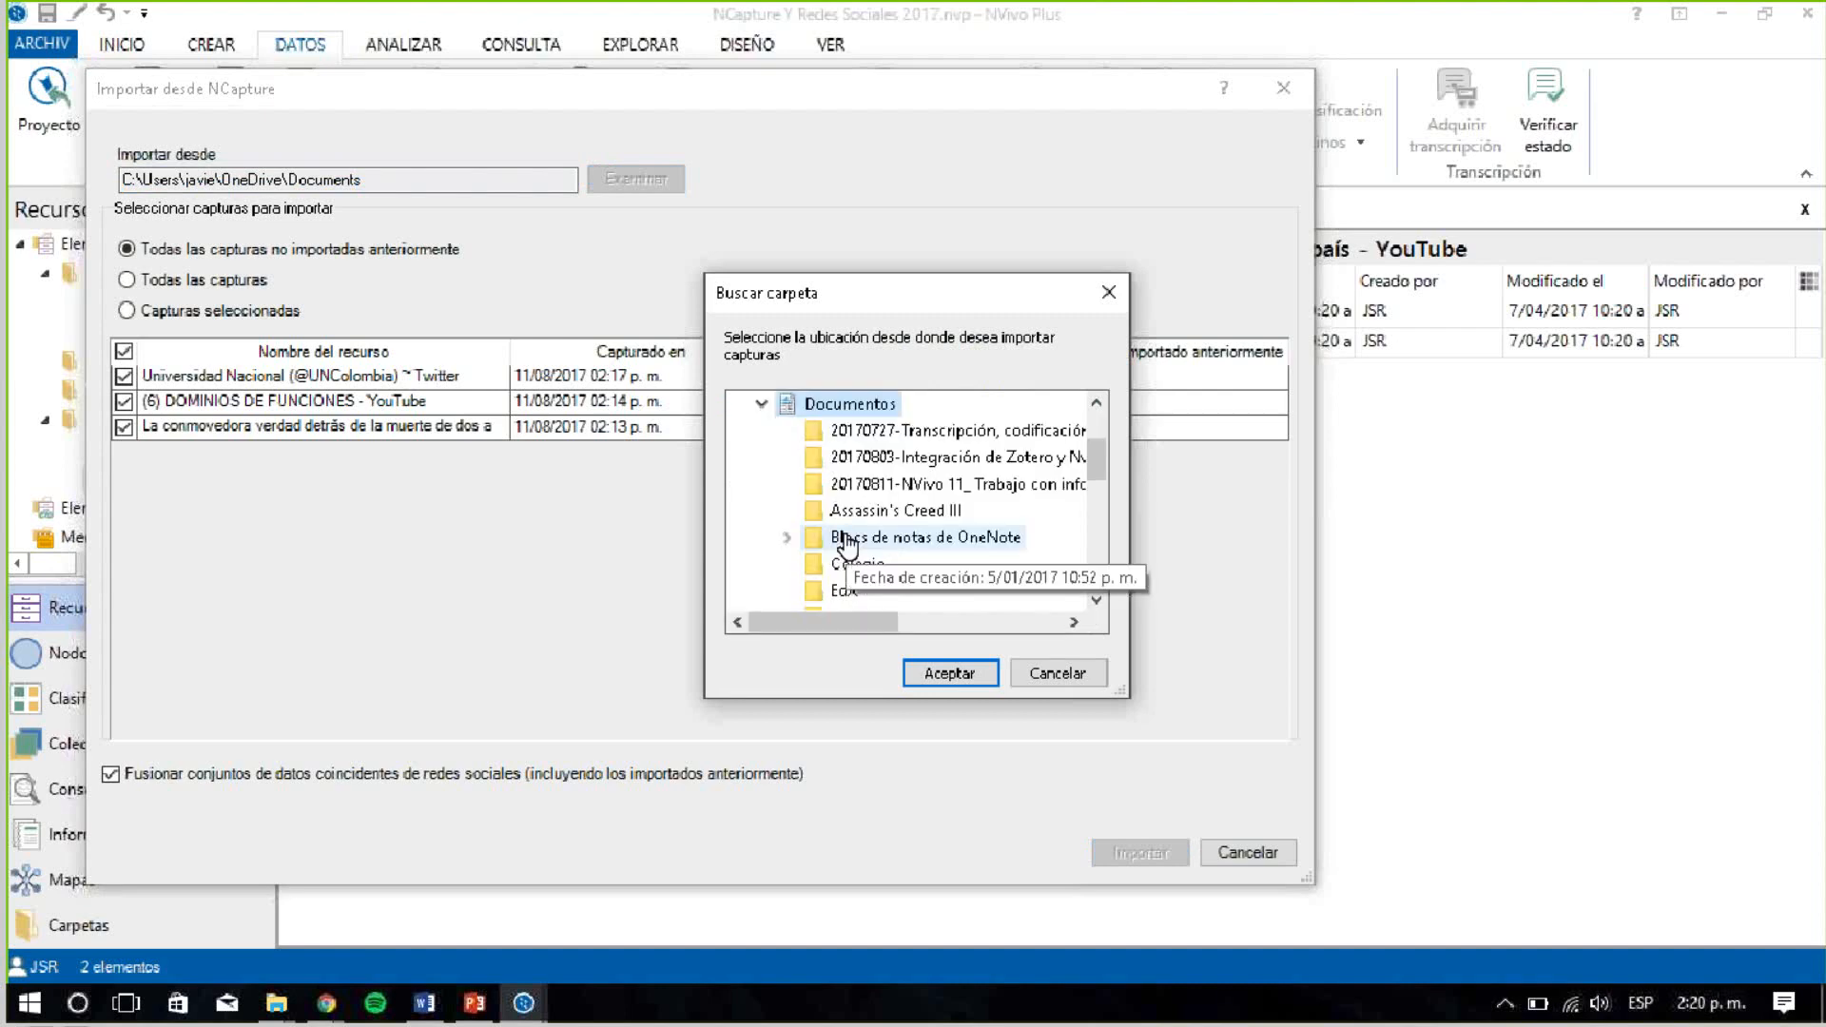
{"action": "left_click", "coordinate": [946, 673]}
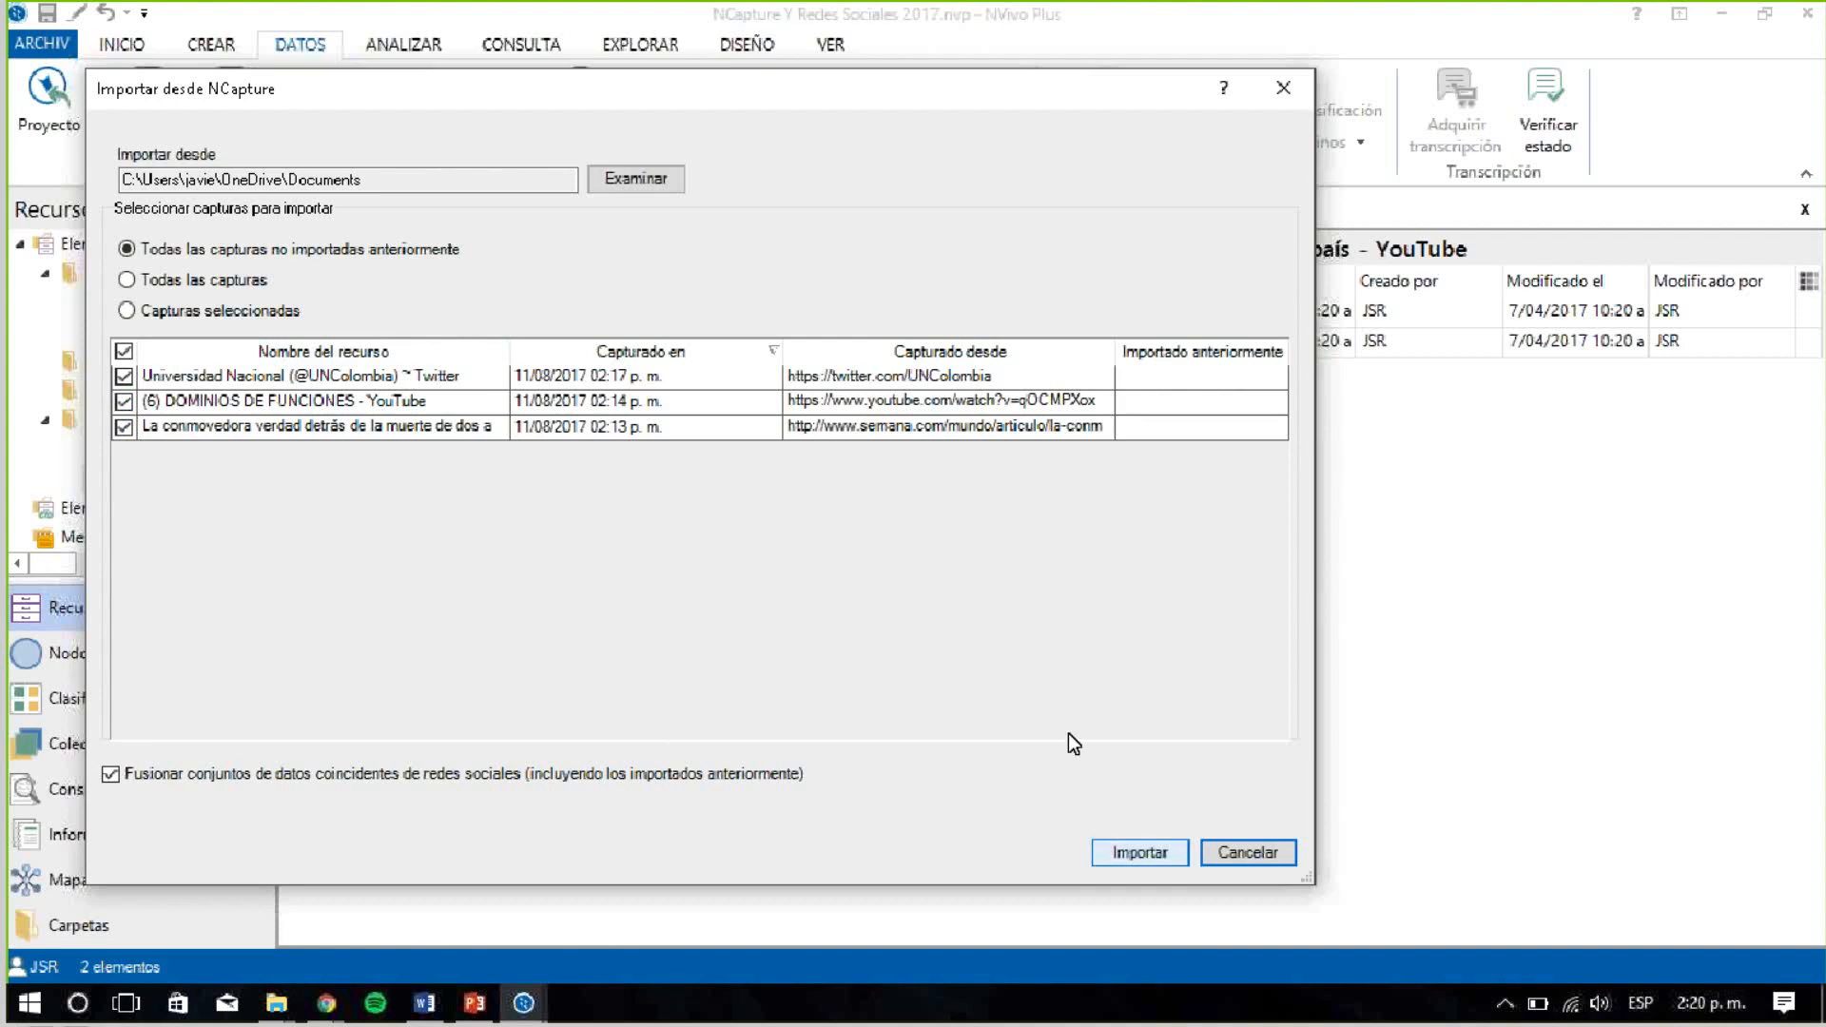
{"action": "left_click_drag", "start_coordinate": [892, 88], "coordinate": [1159, 288]}
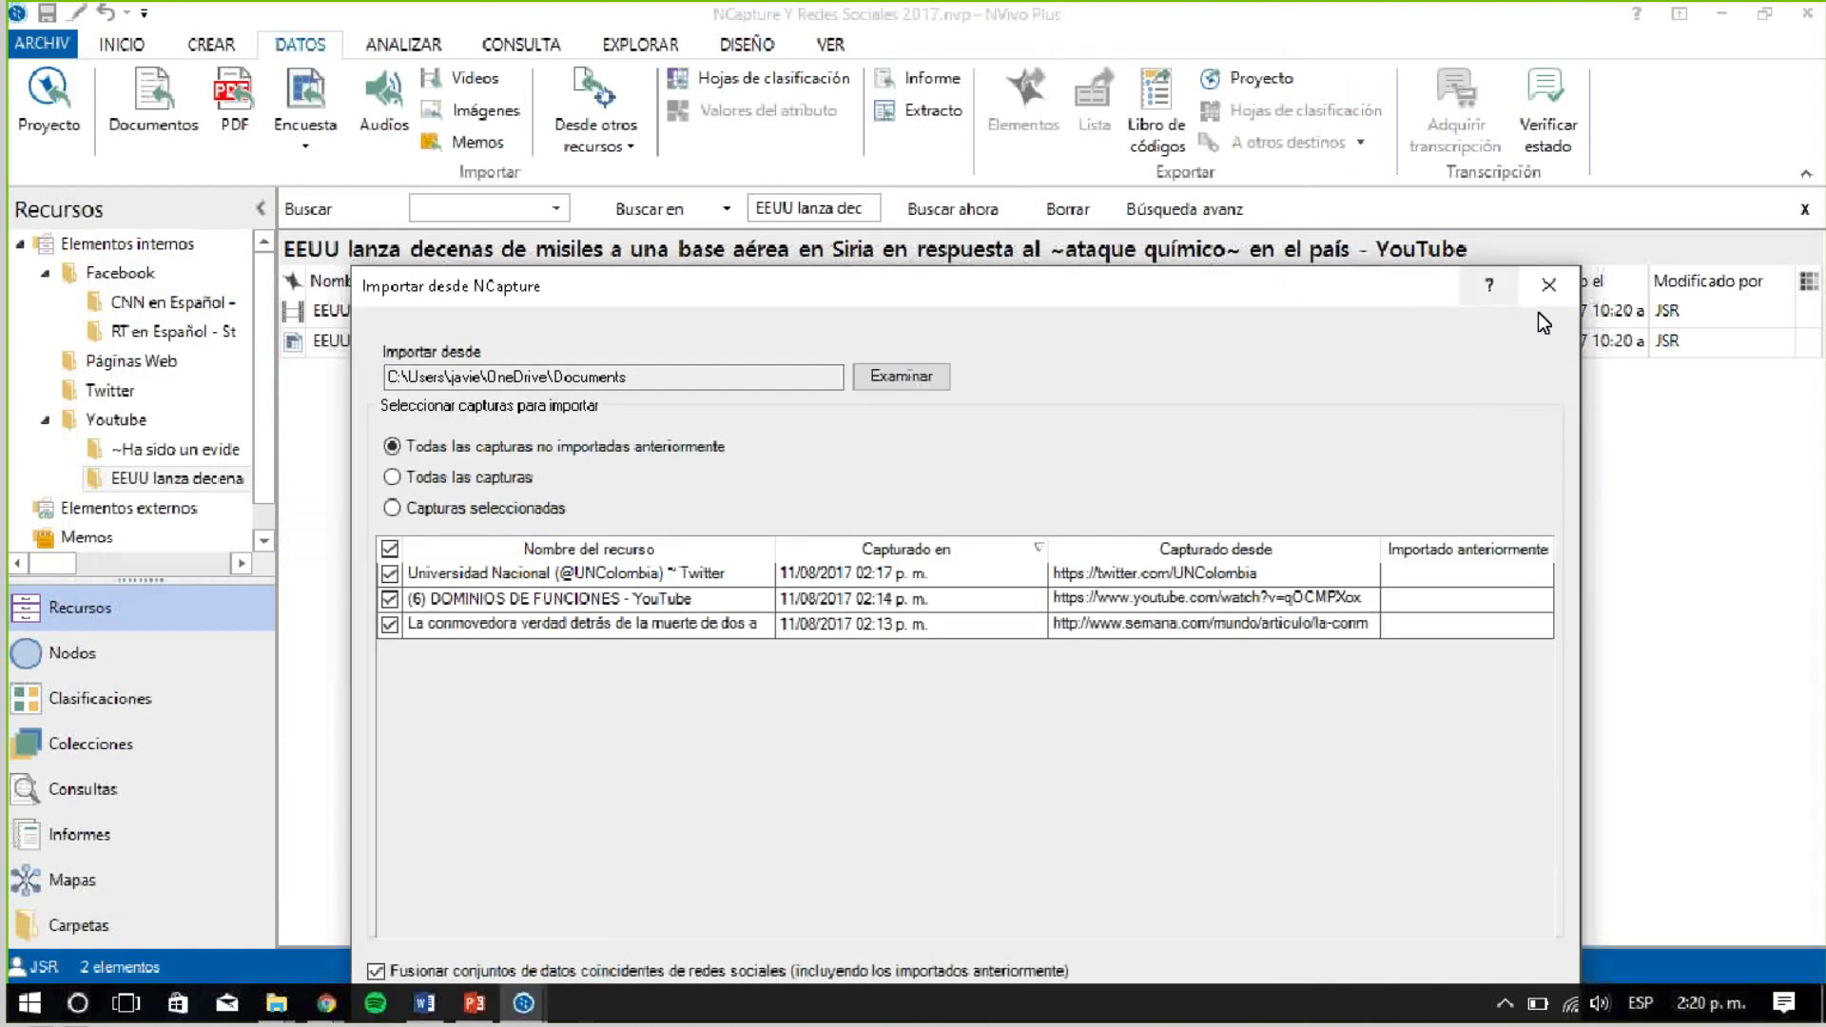
{"action": "left_click", "coordinate": [1549, 288]}
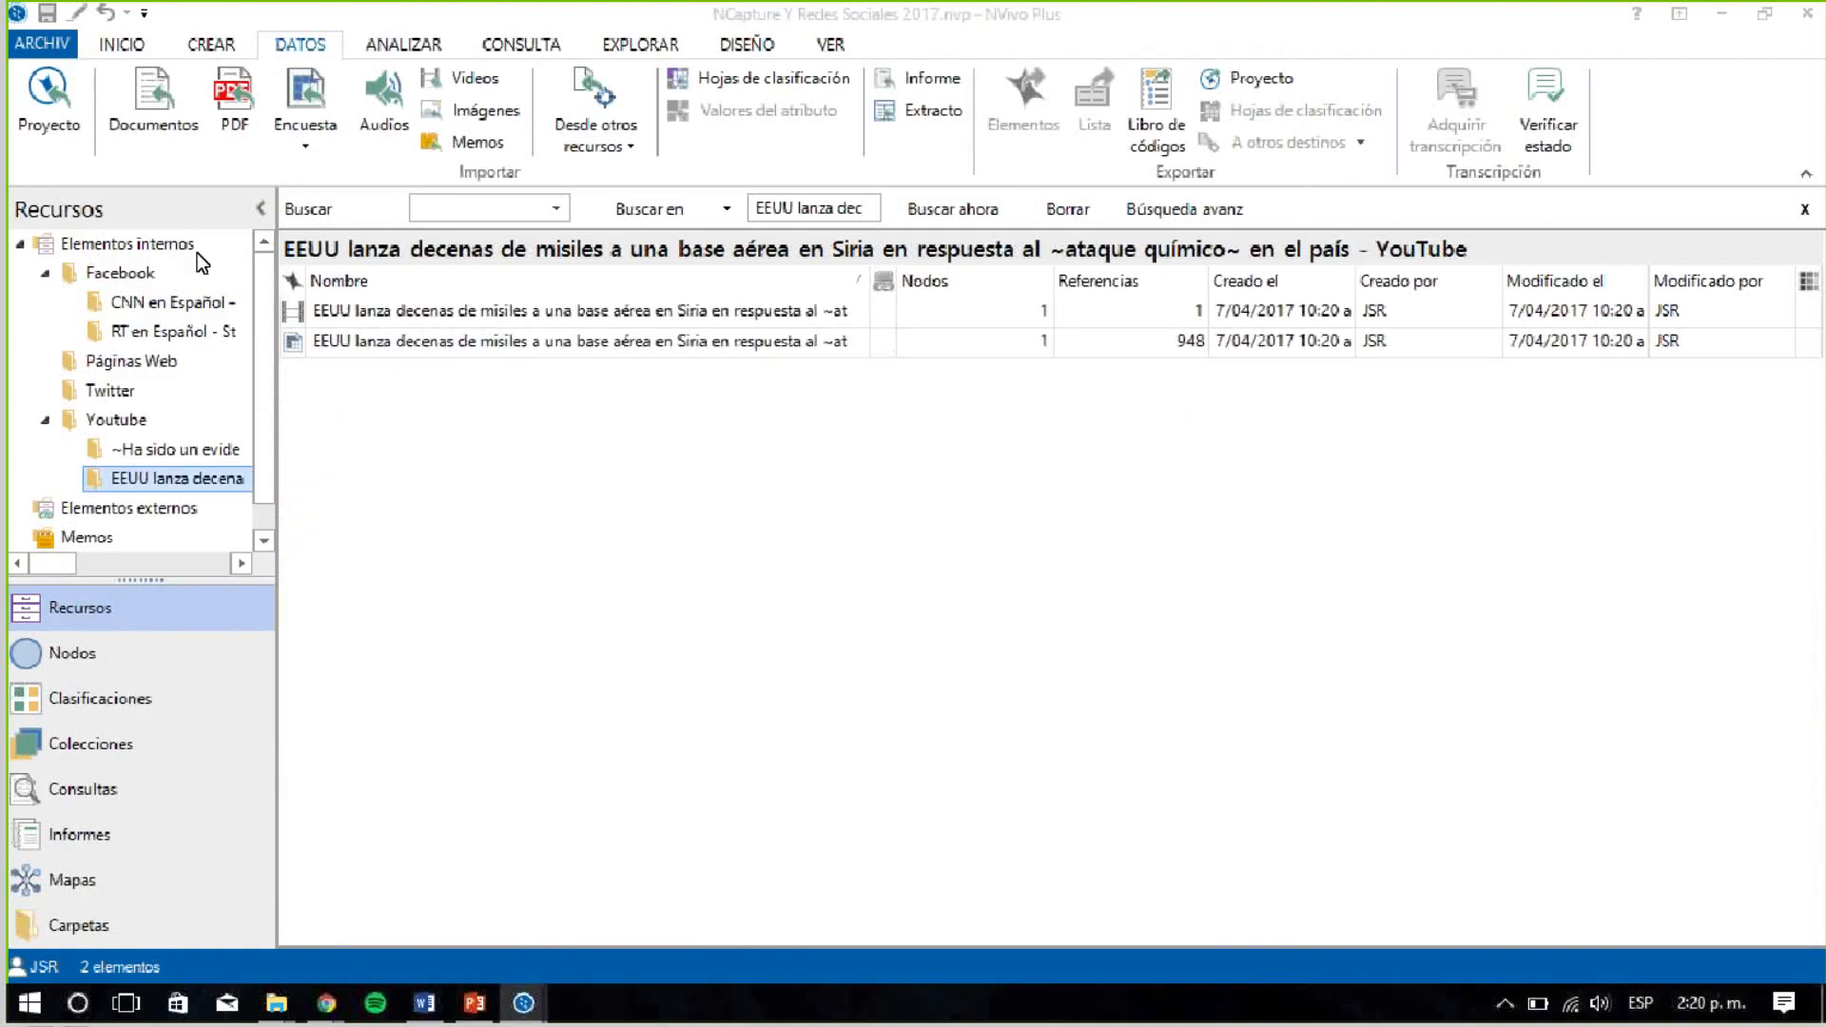
Import all not previously imported NCapture captures from the Documents folder into Elementos internos, with matching social media datasets merged
{"action": "left_click", "coordinate": [146, 246]}
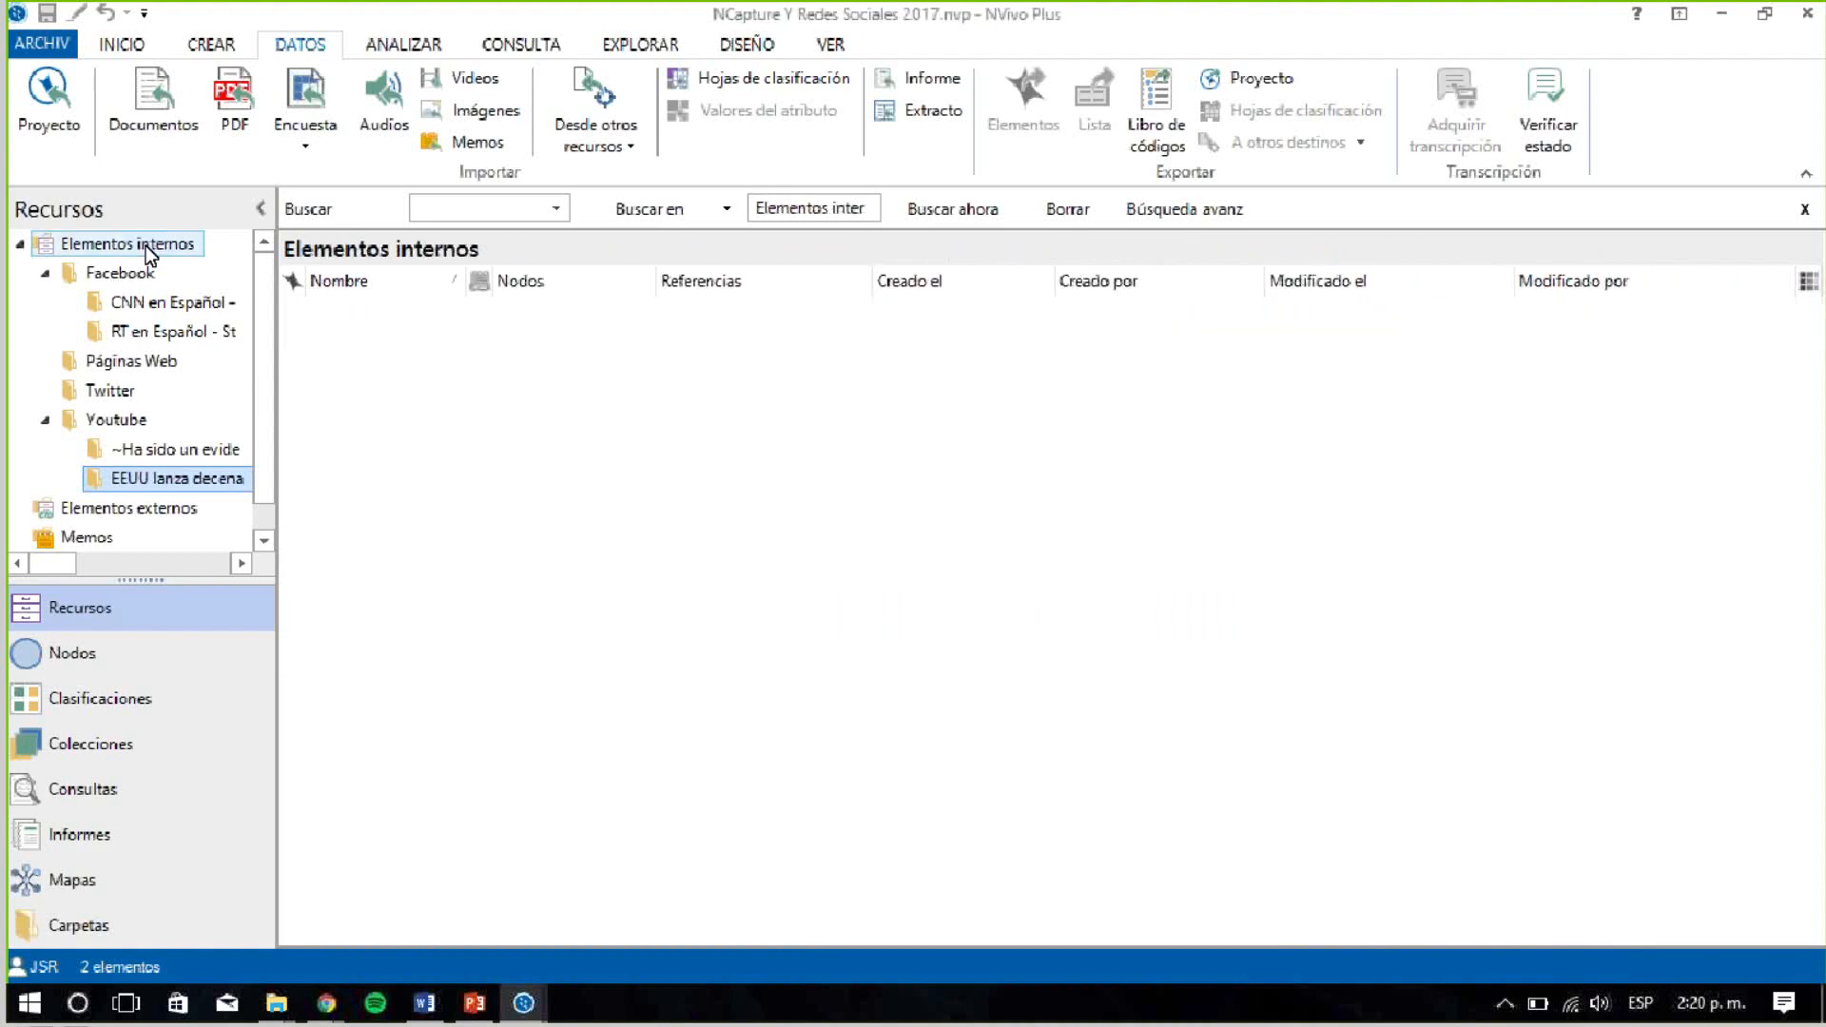
{"action": "left_click", "coordinate": [631, 142]}
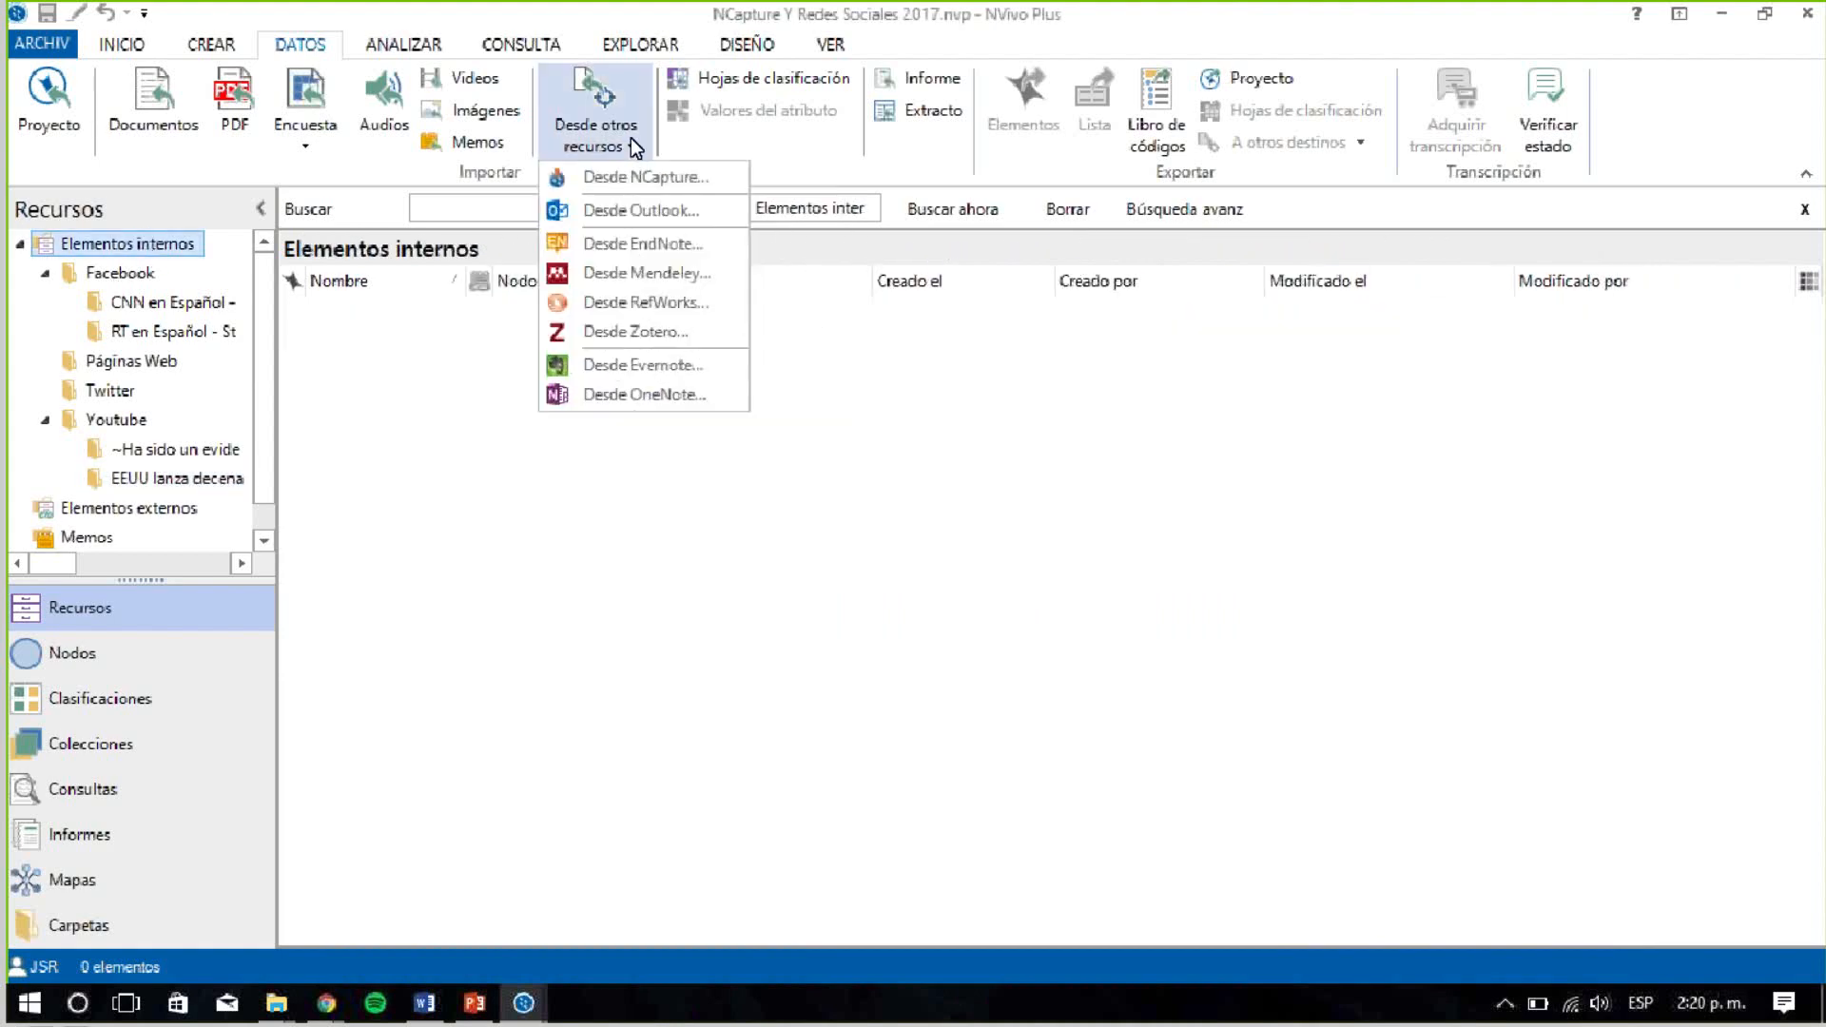
{"action": "left_click", "coordinate": [640, 177]}
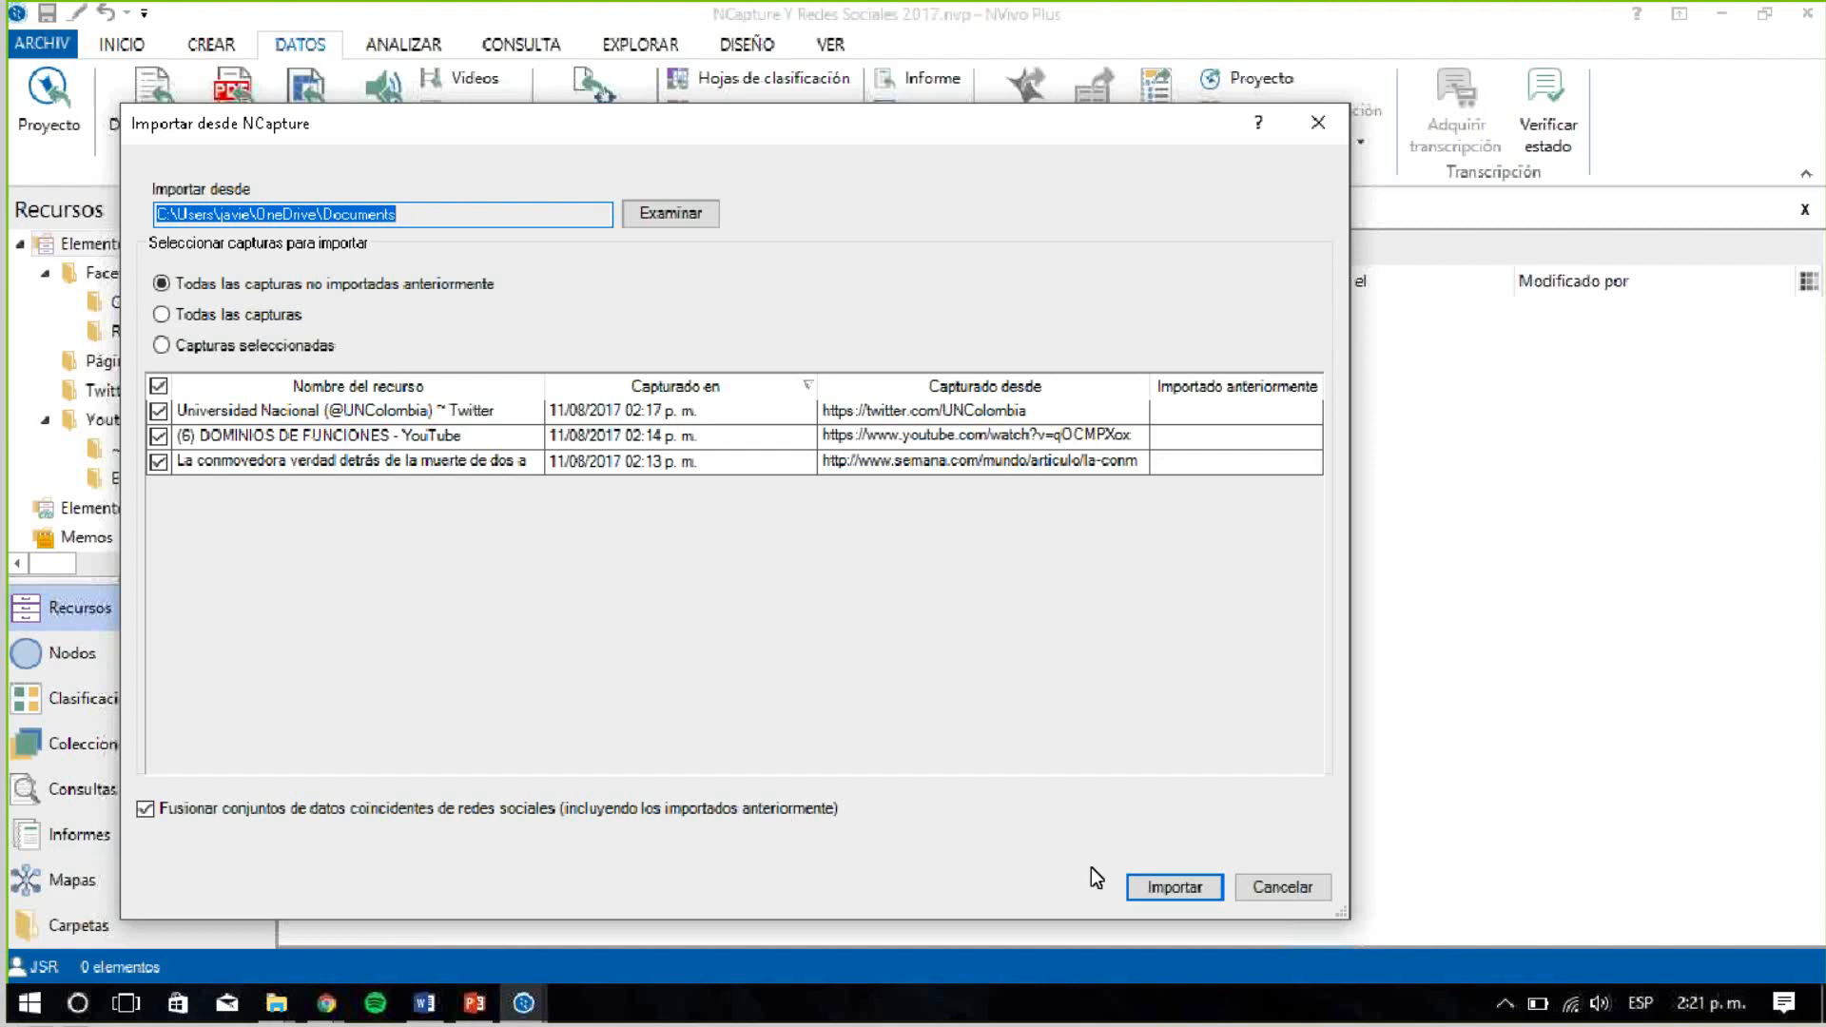
{"action": "left_click", "coordinate": [1158, 884]}
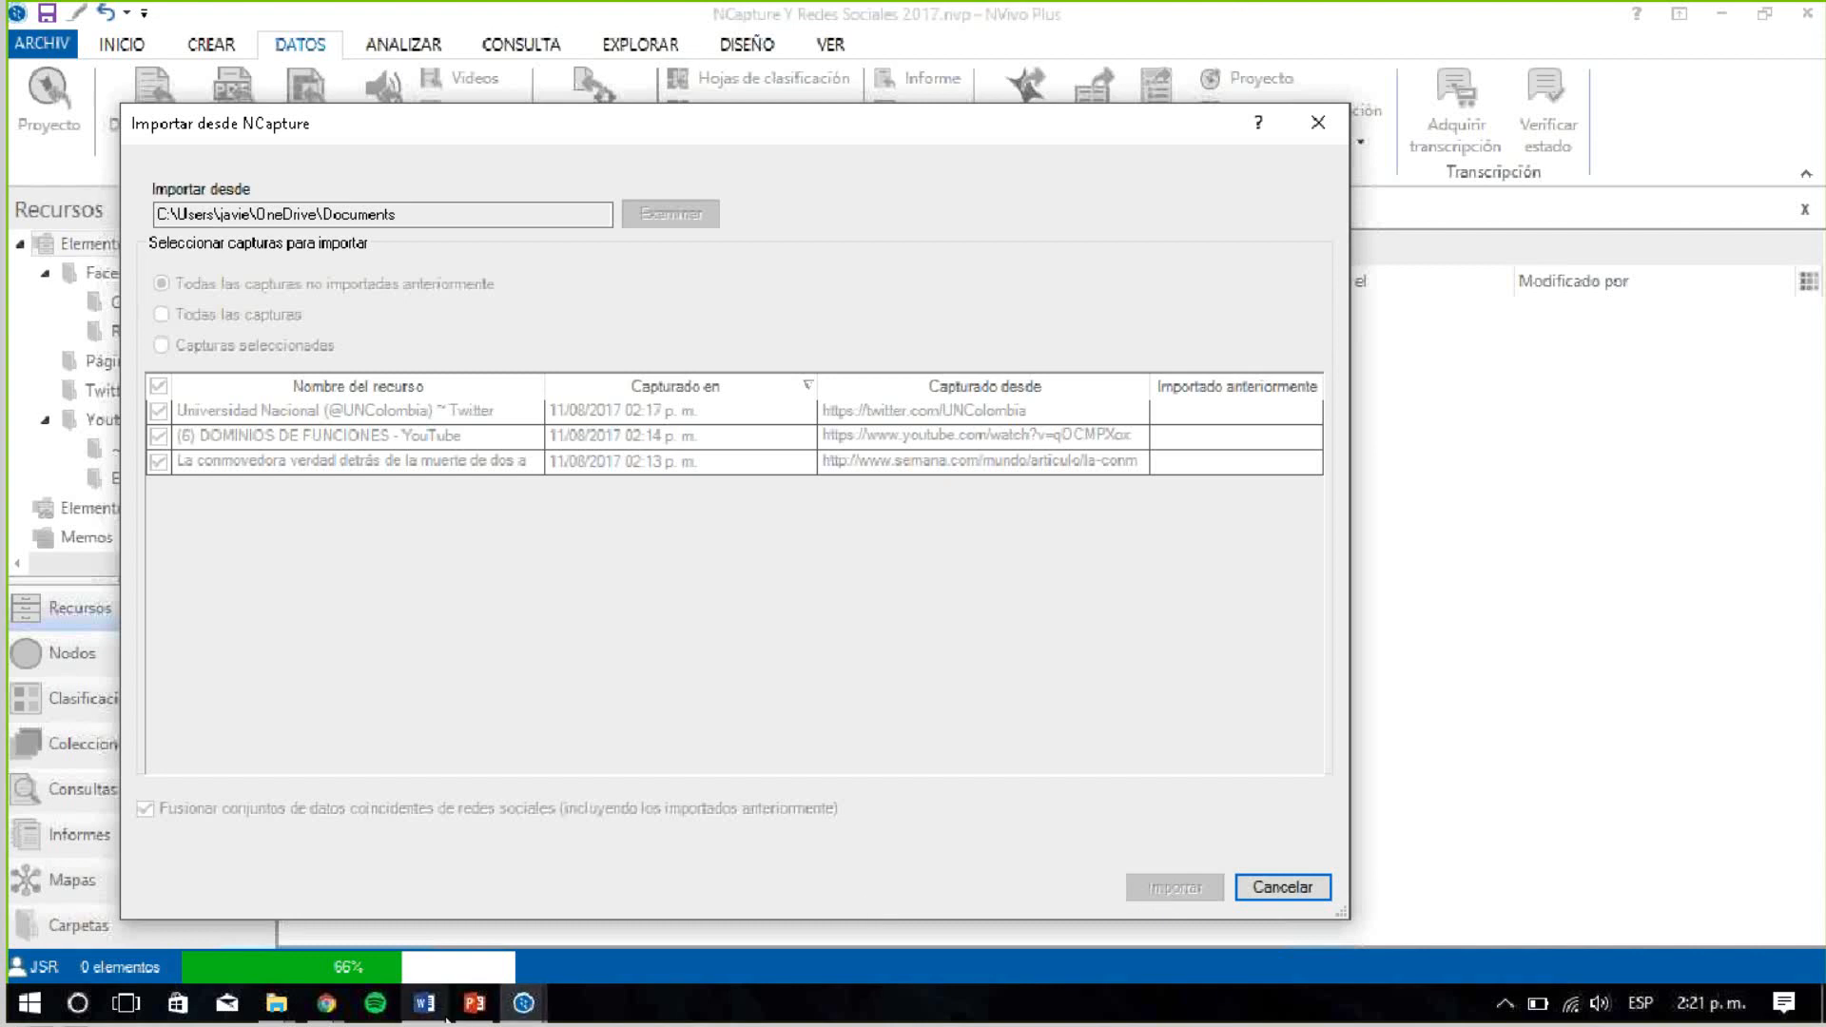
{"action": "mouse_move", "coordinate": [472, 1009]}
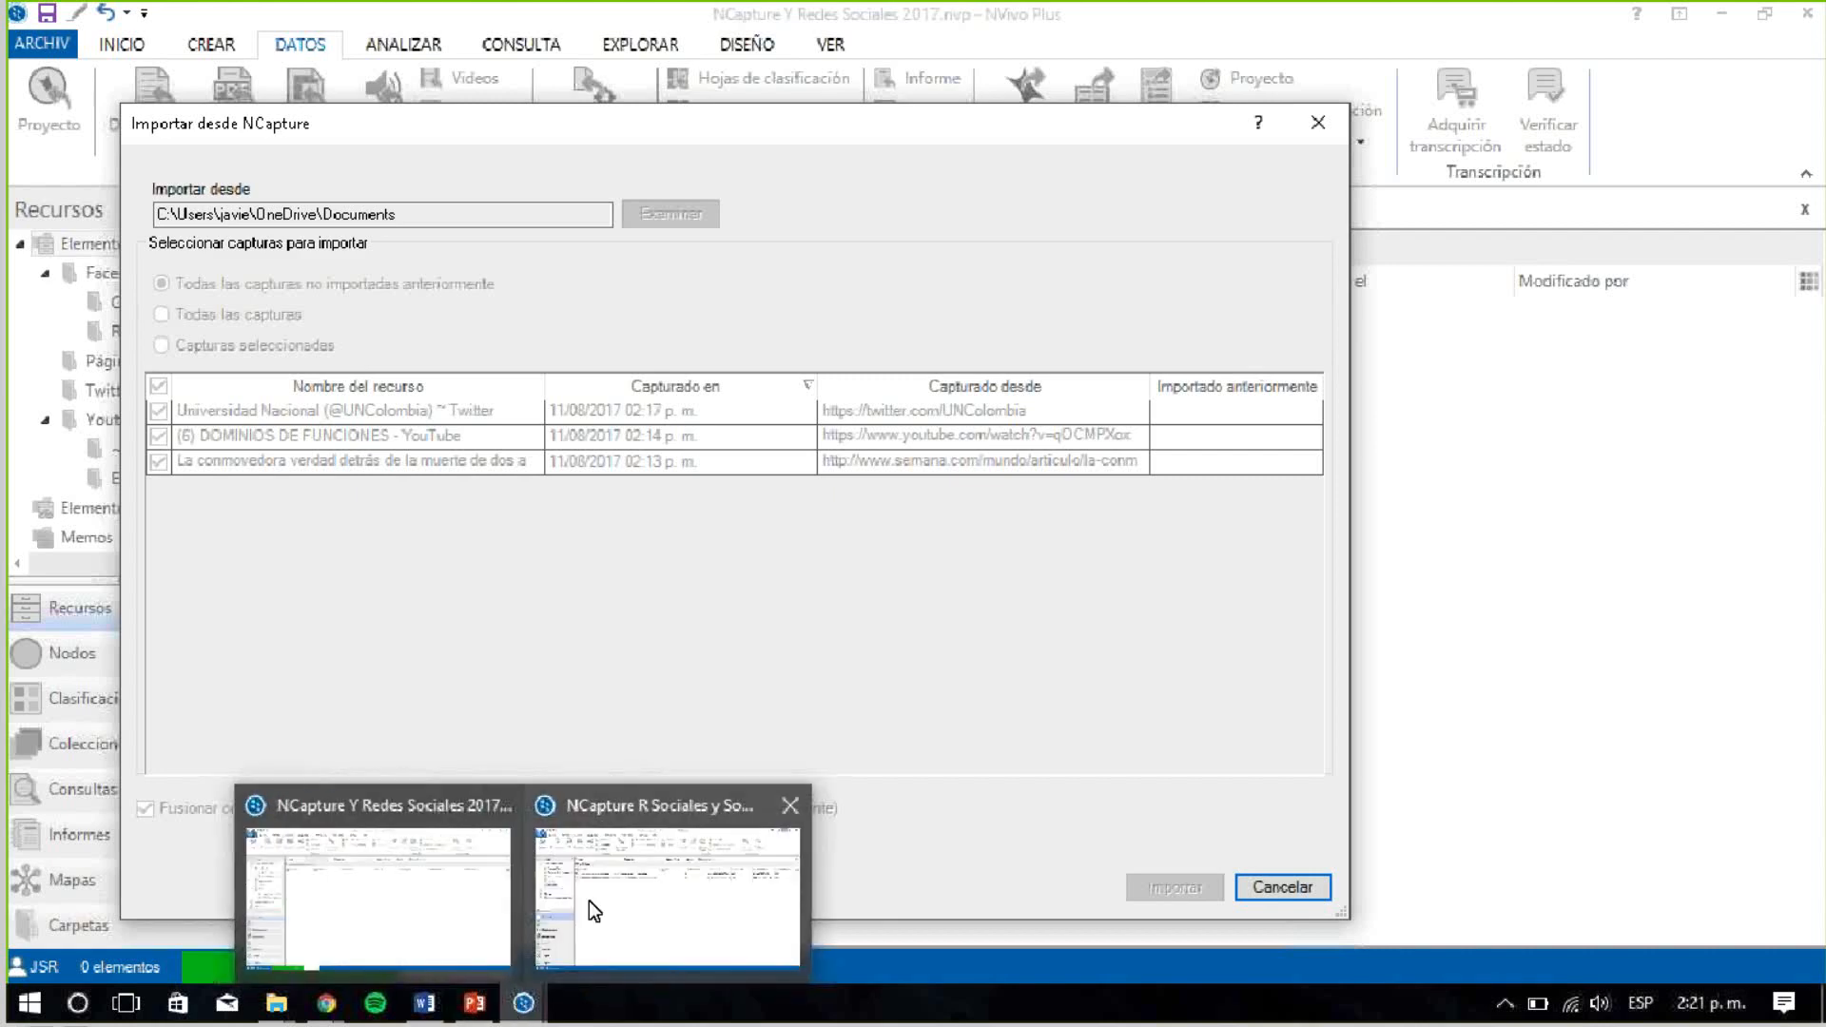
{"action": "left_click", "coordinate": [589, 901]}
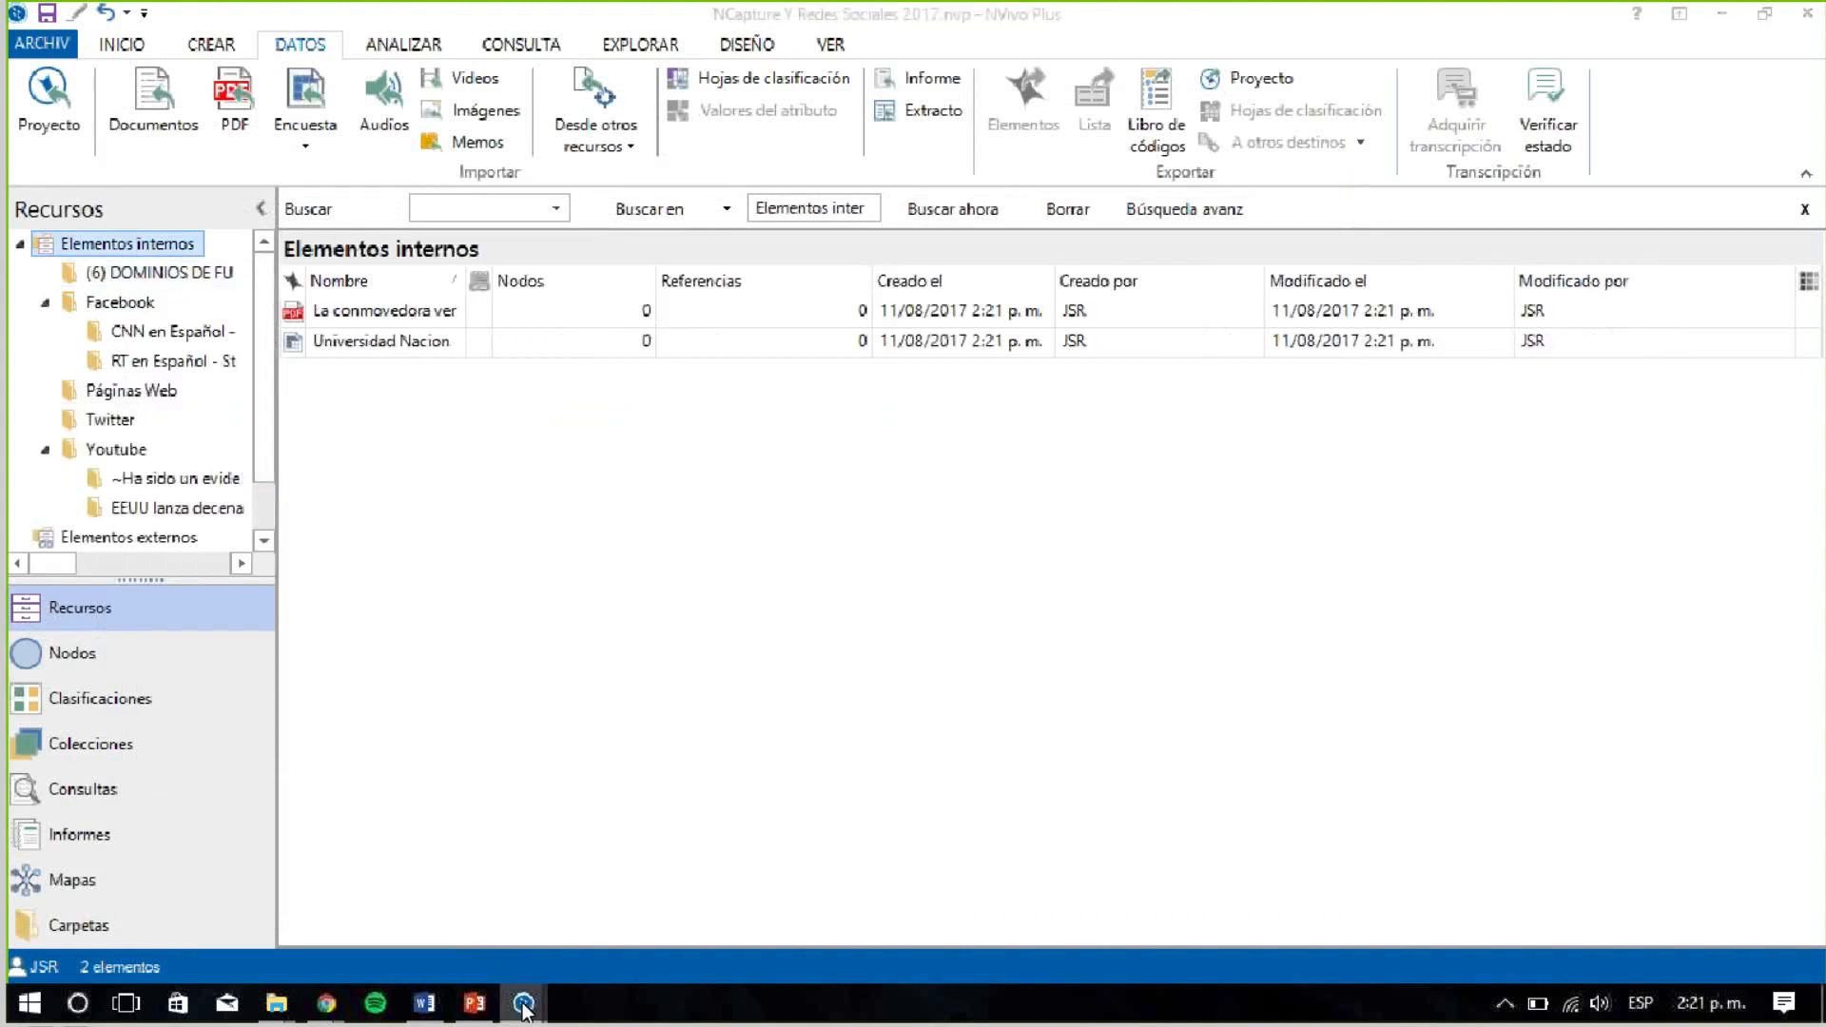
{"action": "mouse_move", "coordinate": [522, 1003]}
{"action": "left_click", "coordinate": [390, 860]}
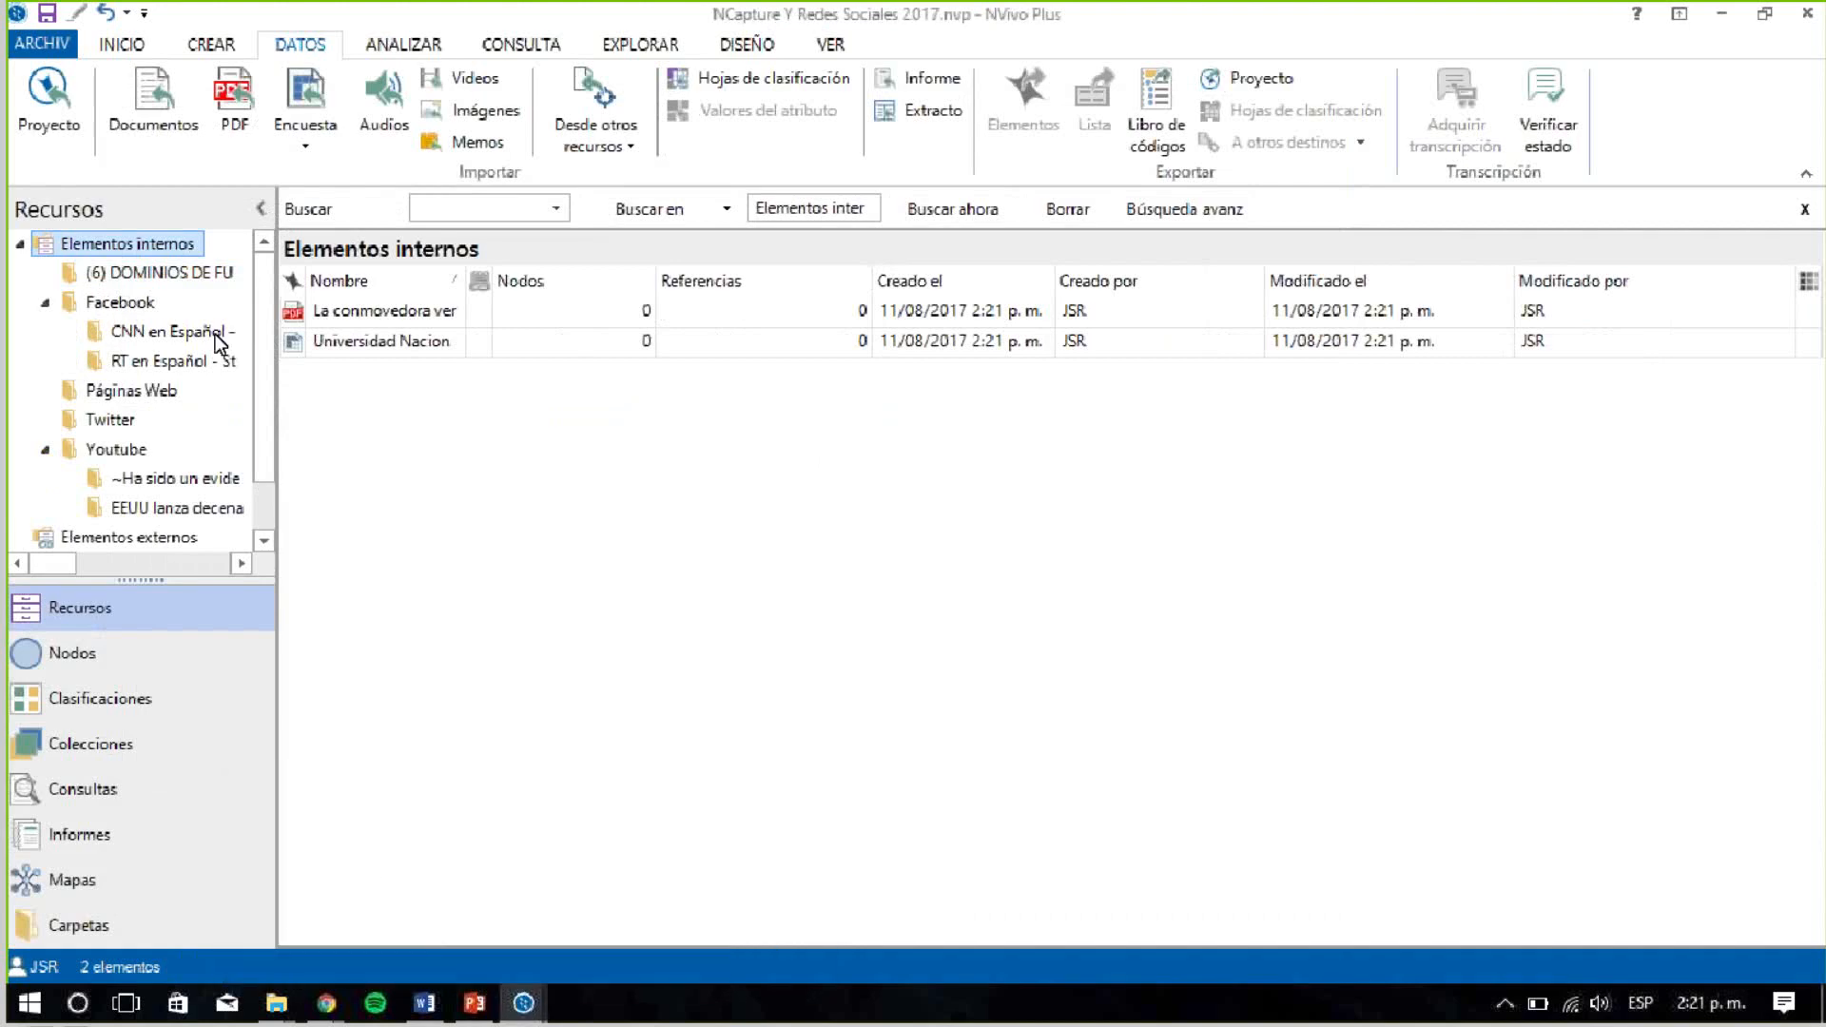
Review the imported (6) DOMINIOS DE FUNCIONES folder and open the imported "La conmovedora verdad" article PDF from Elementos internos
{"action": "left_click", "coordinate": [164, 275]}
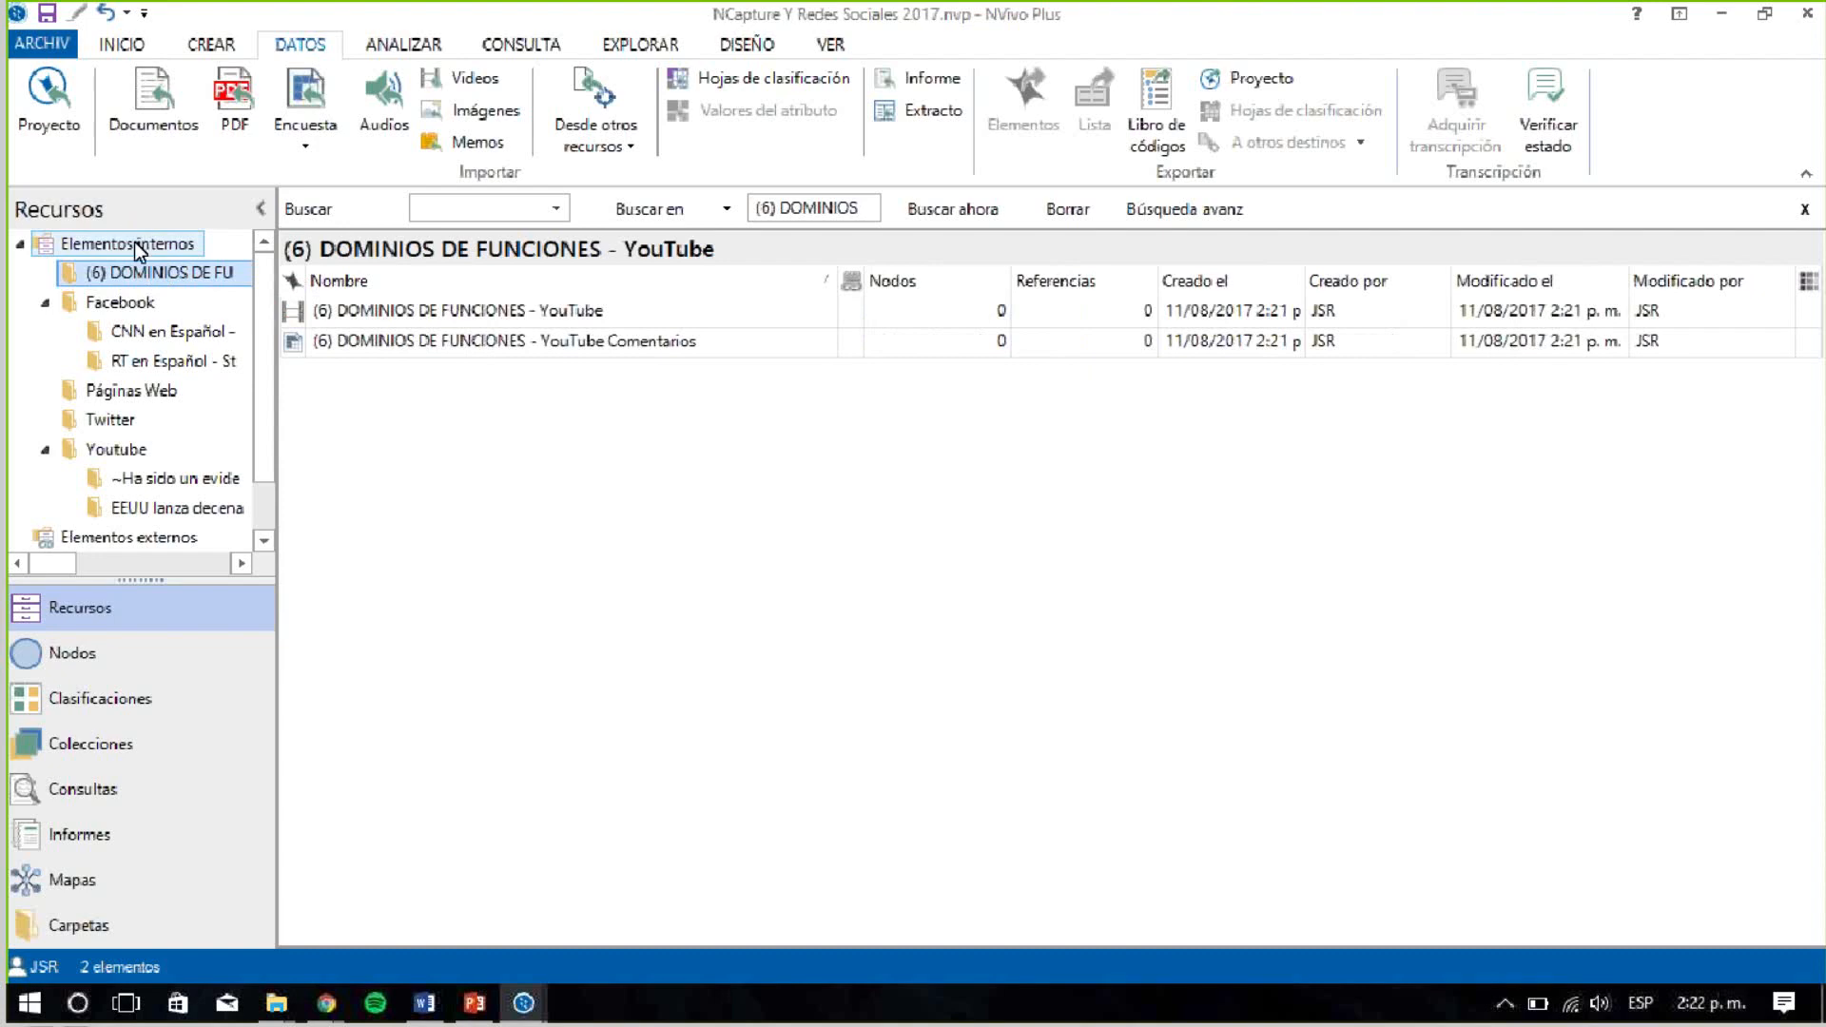
{"action": "left_click", "coordinate": [135, 243]}
{"action": "left_click", "coordinate": [379, 314]}
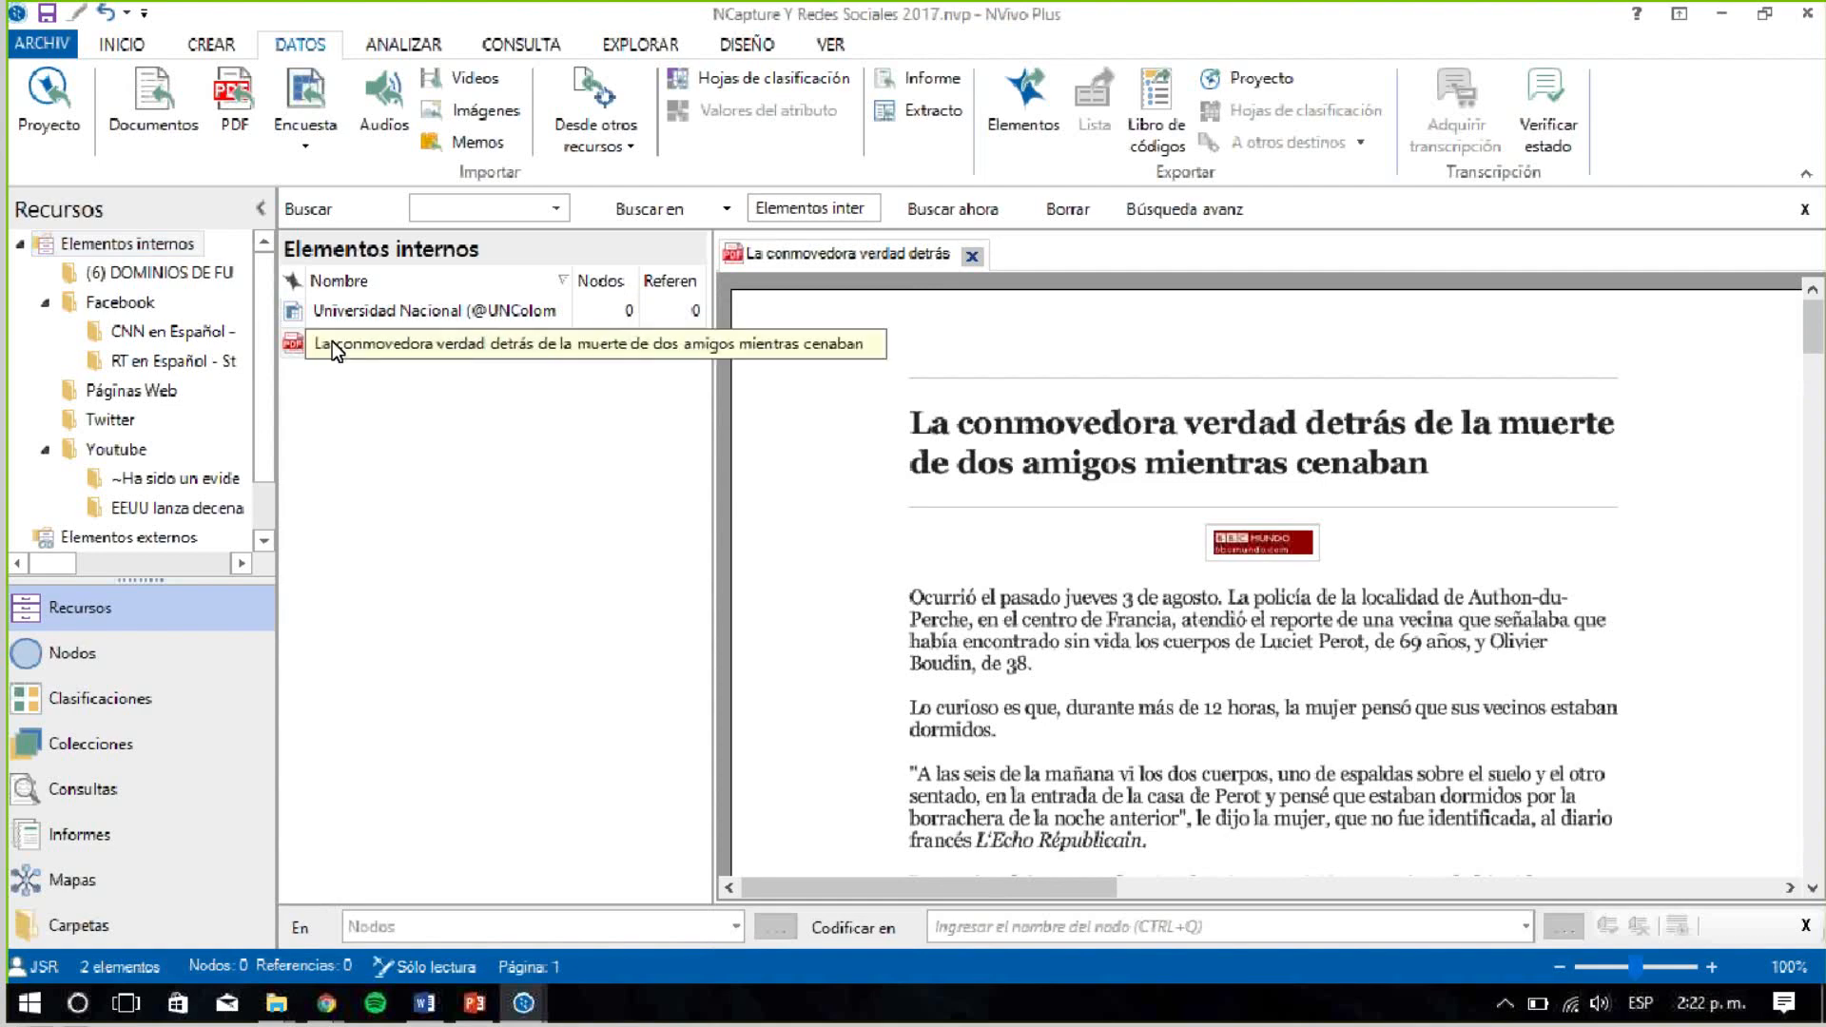
Examine the export options and available file types for the "La conmovedora verdad" article PDF without exporting it
{"action": "right_click", "coordinate": [336, 351]}
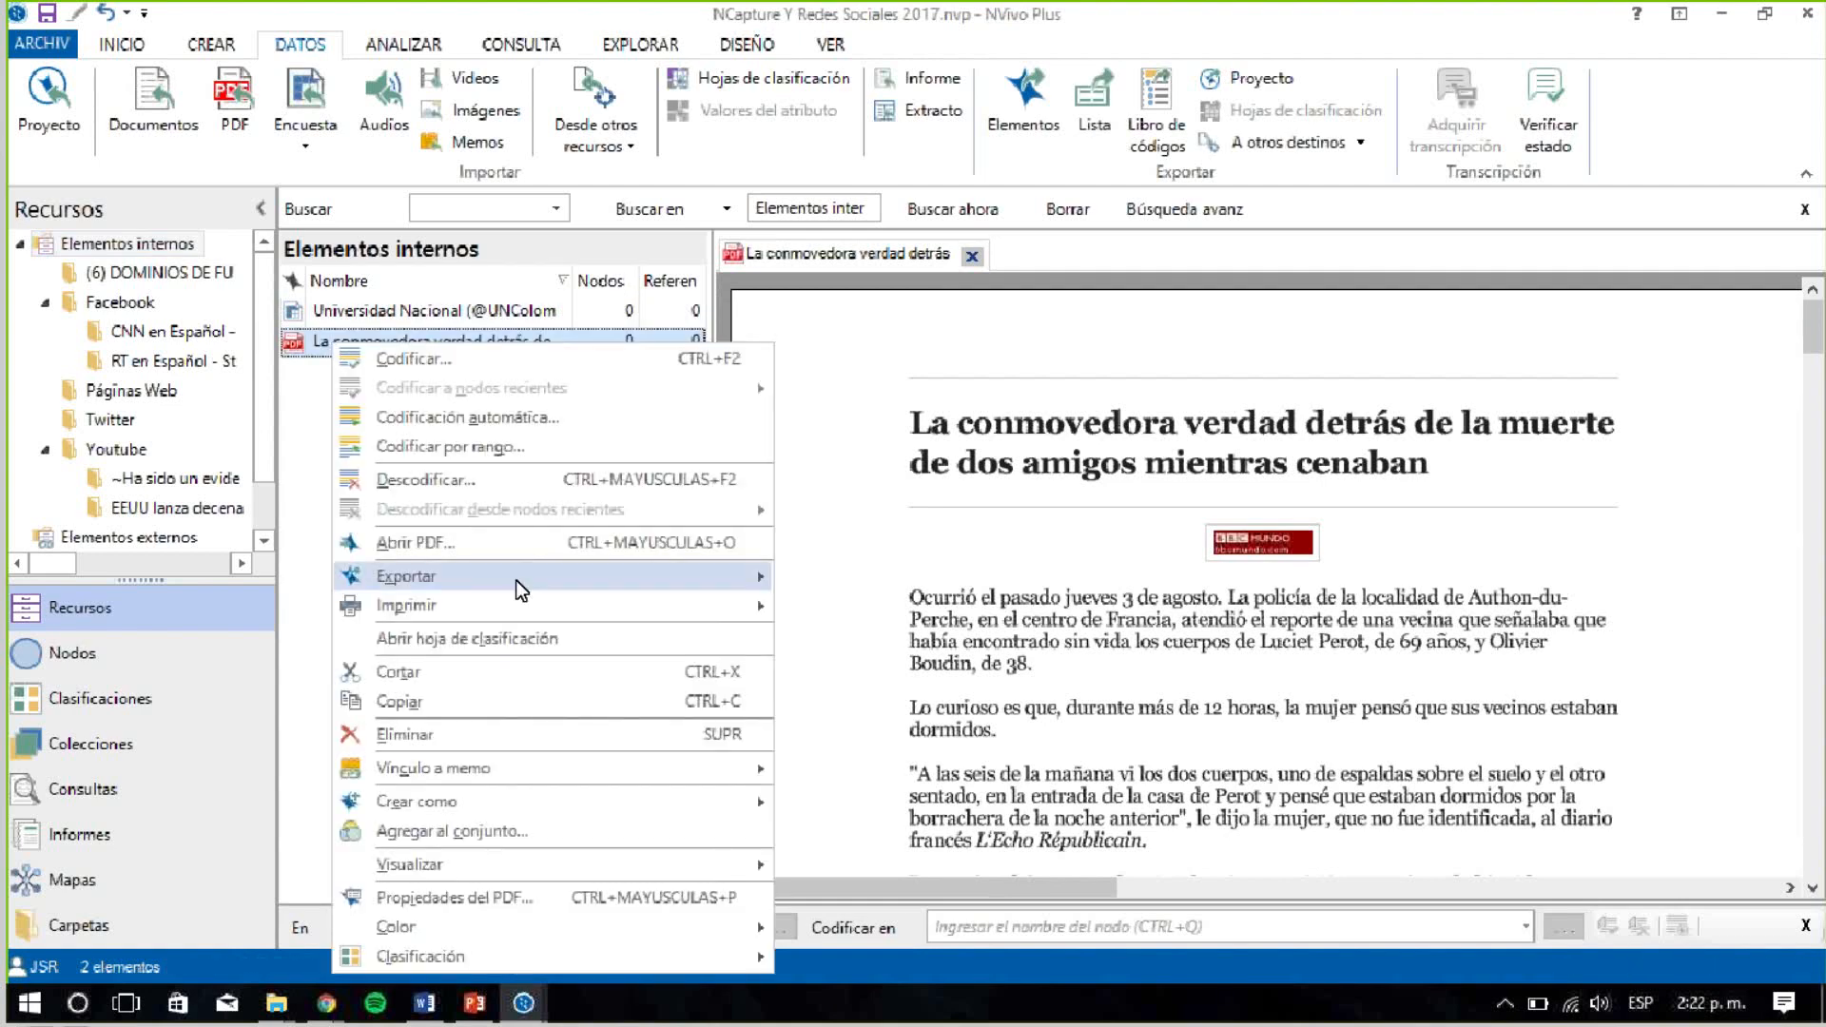
{"action": "mouse_move", "coordinate": [718, 591]}
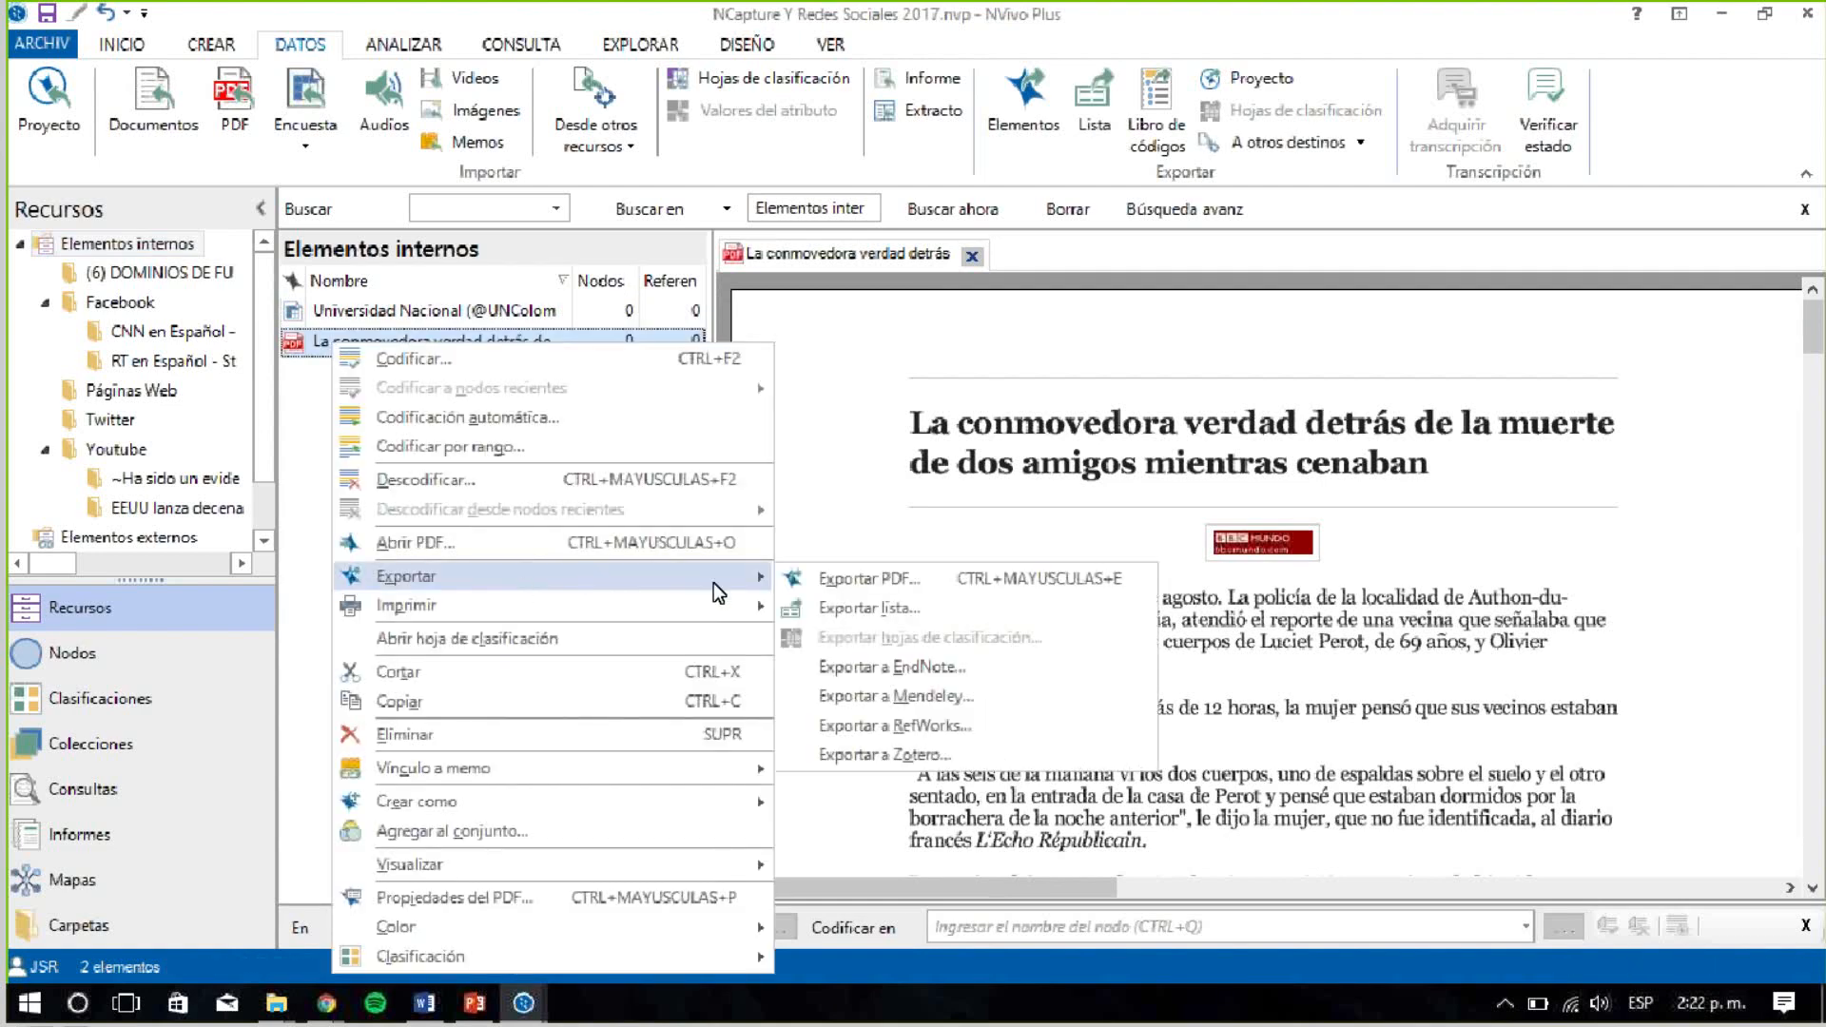
{"action": "left_click", "coordinate": [831, 581]}
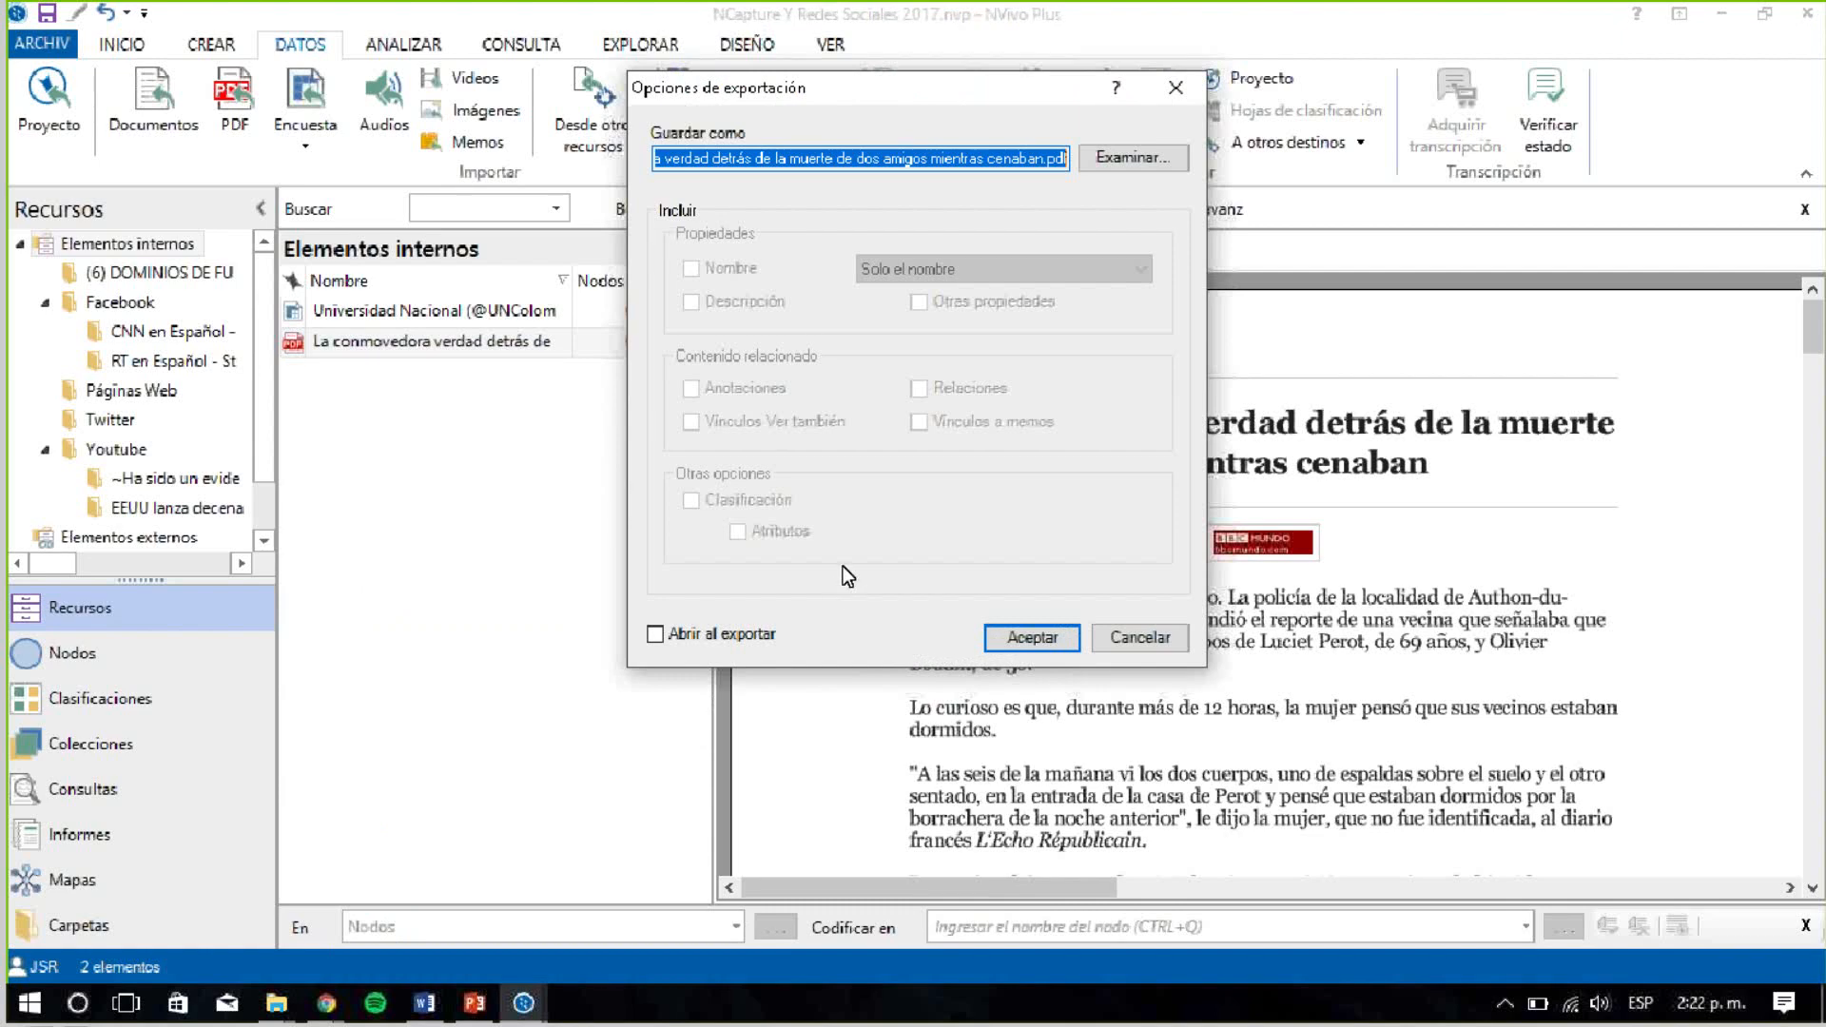
{"action": "left_click", "coordinate": [1105, 160]}
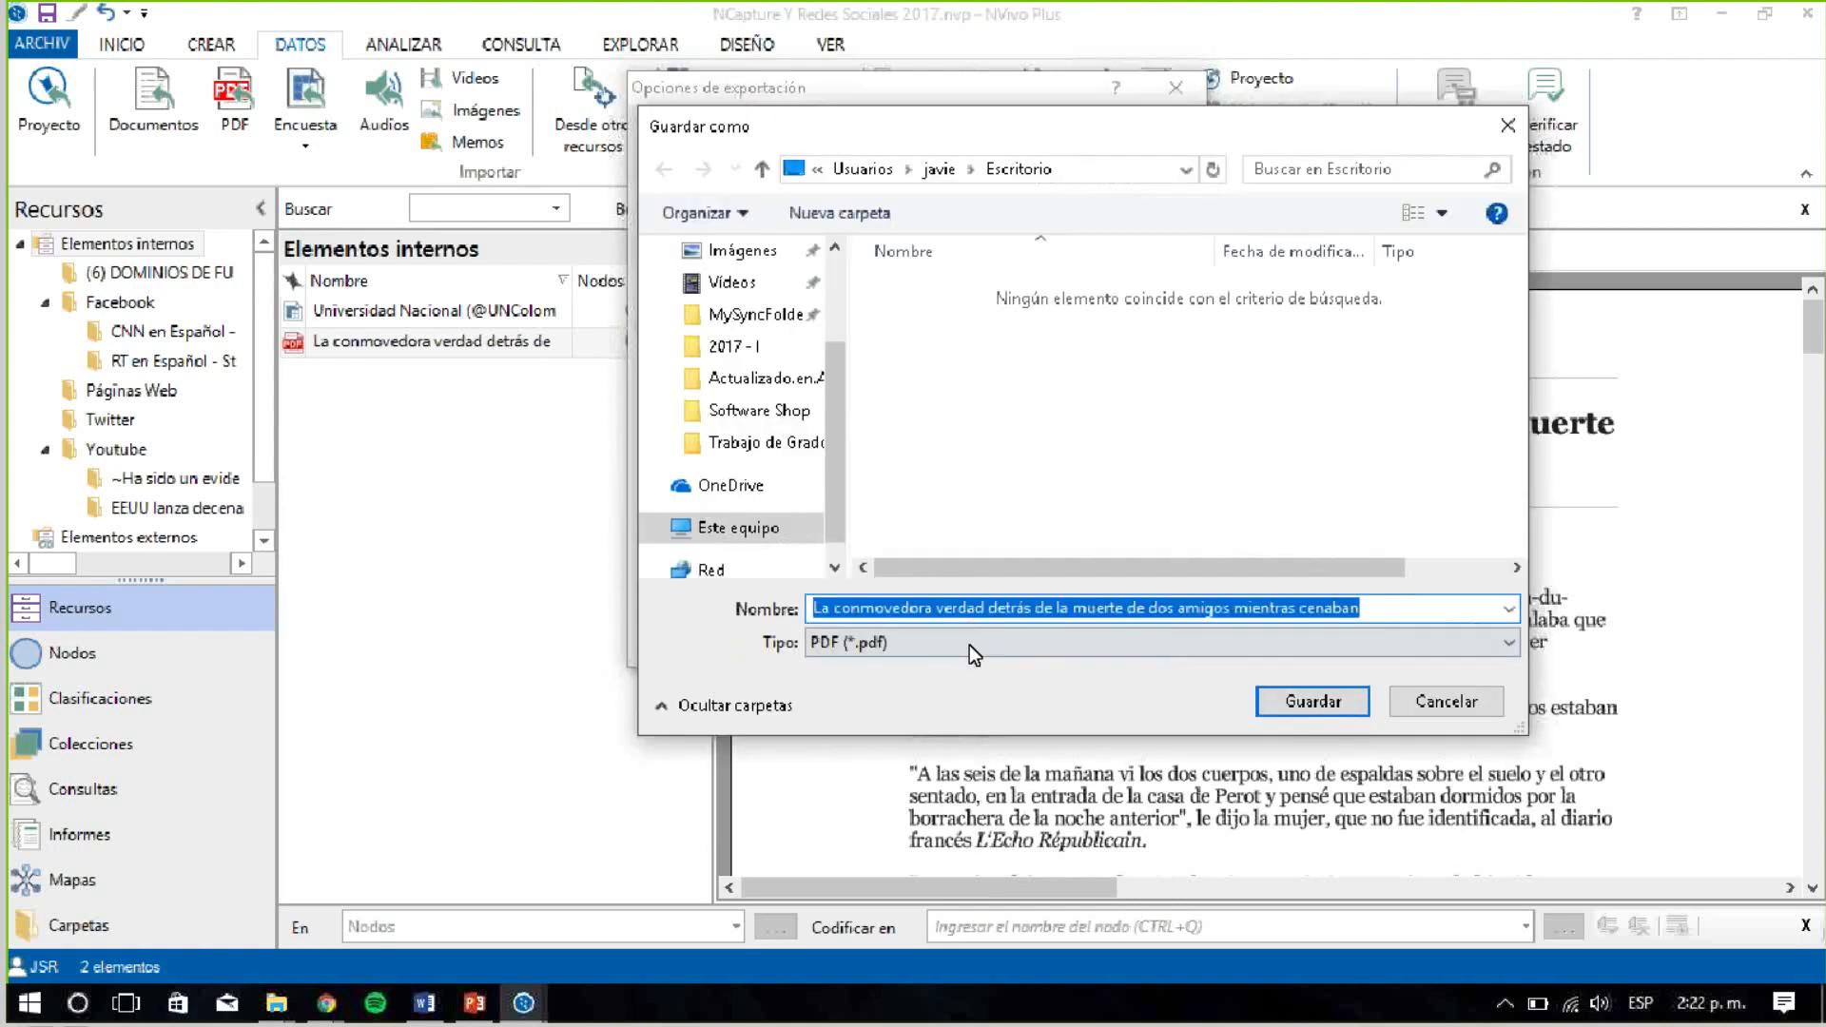
{"action": "left_click", "coordinate": [968, 645]}
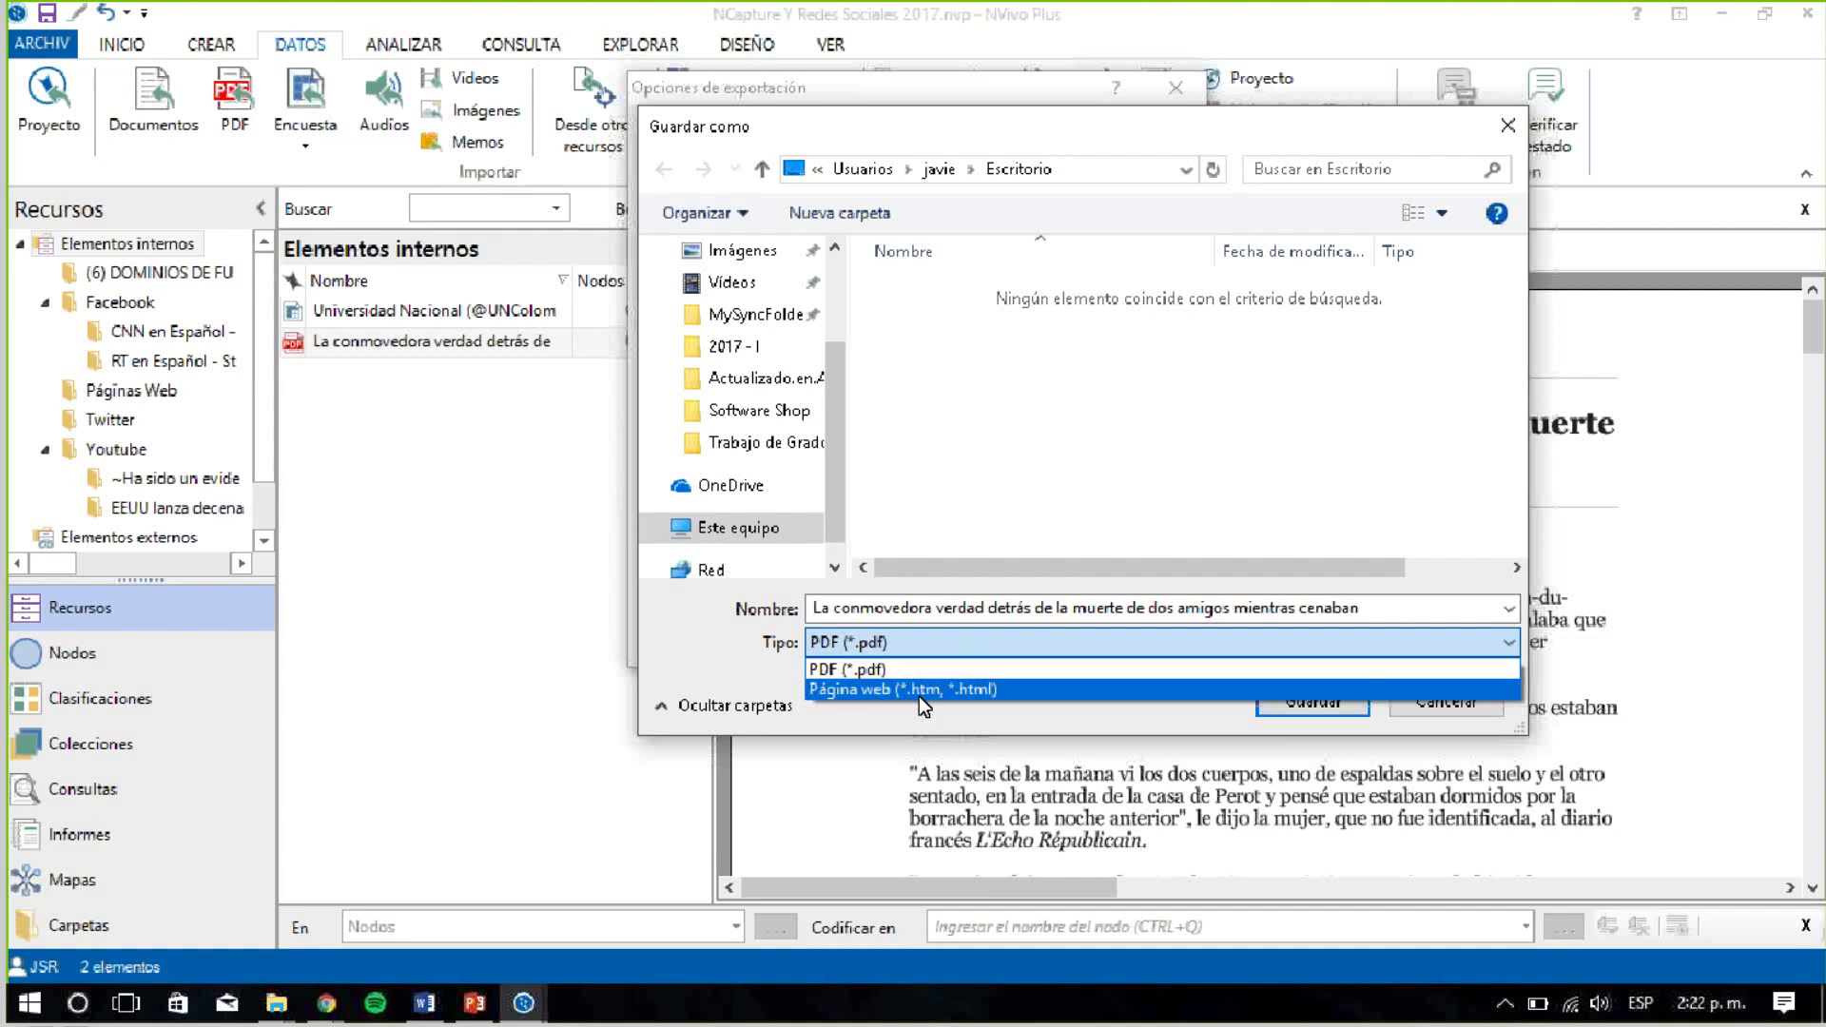
{"action": "left_click", "coordinate": [1424, 702]}
{"action": "left_click", "coordinate": [1424, 702]}
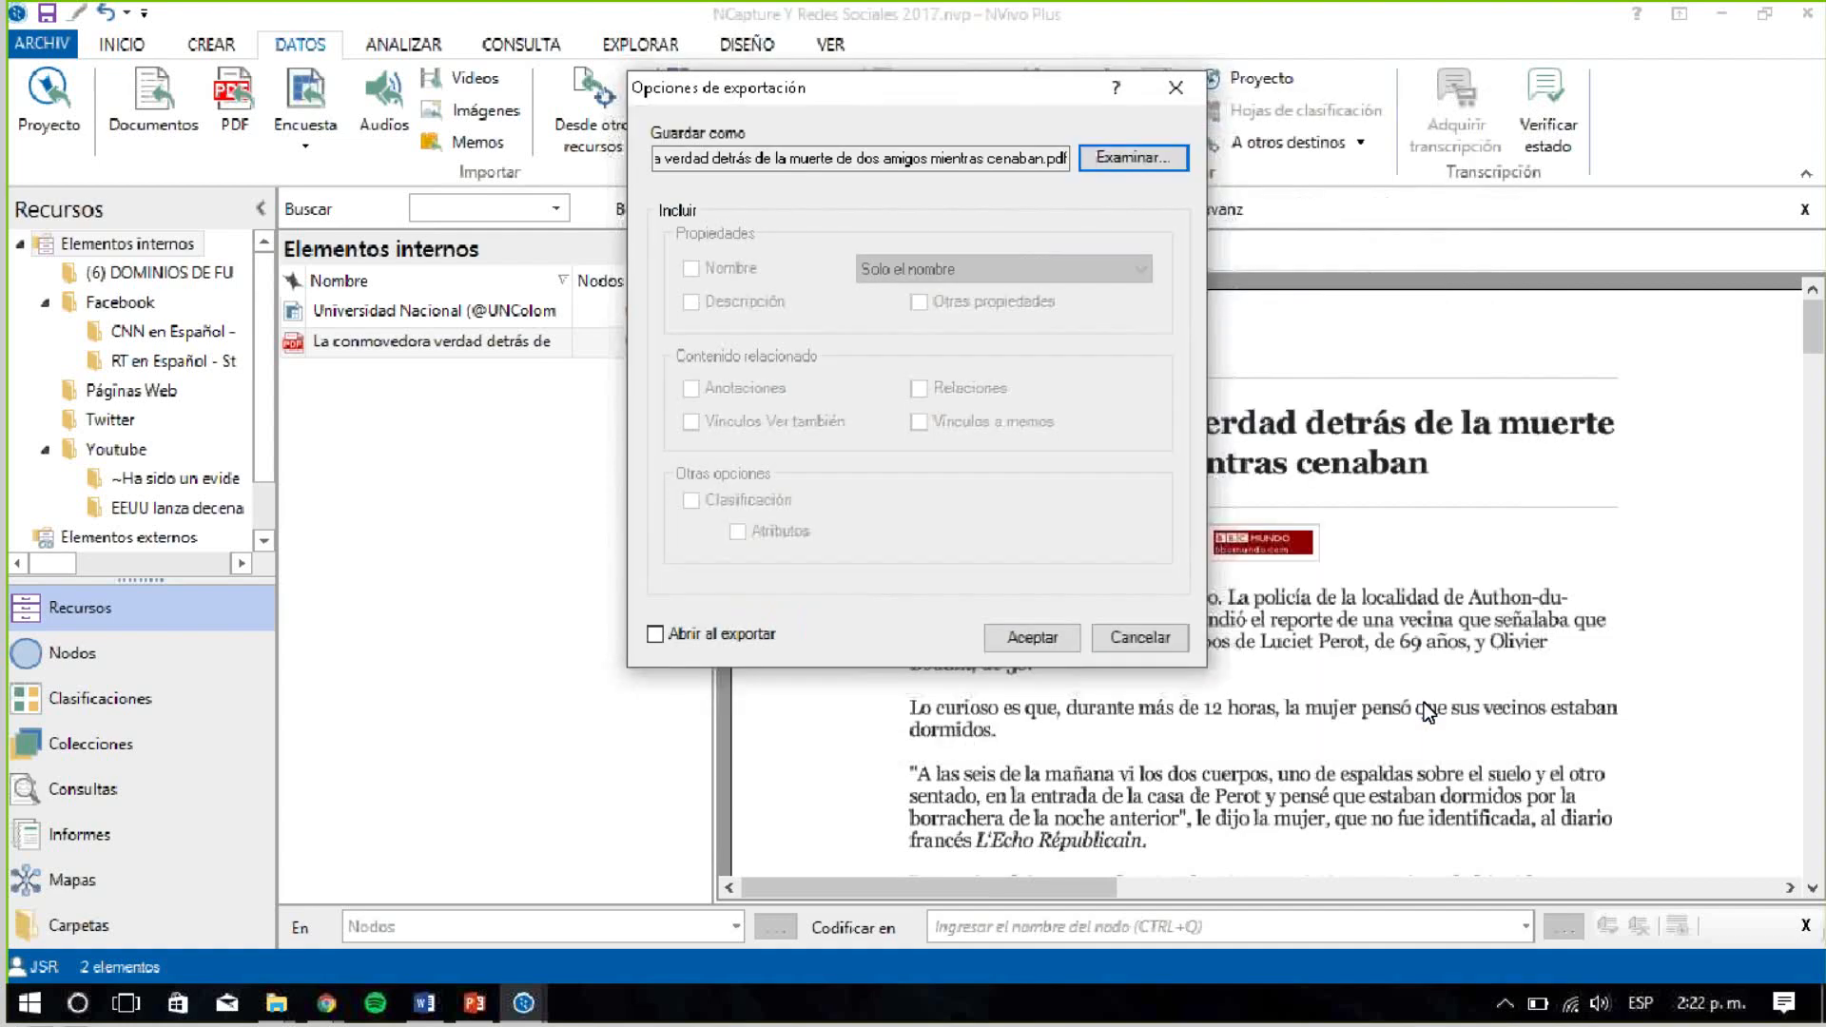
{"action": "left_click", "coordinate": [1160, 637]}
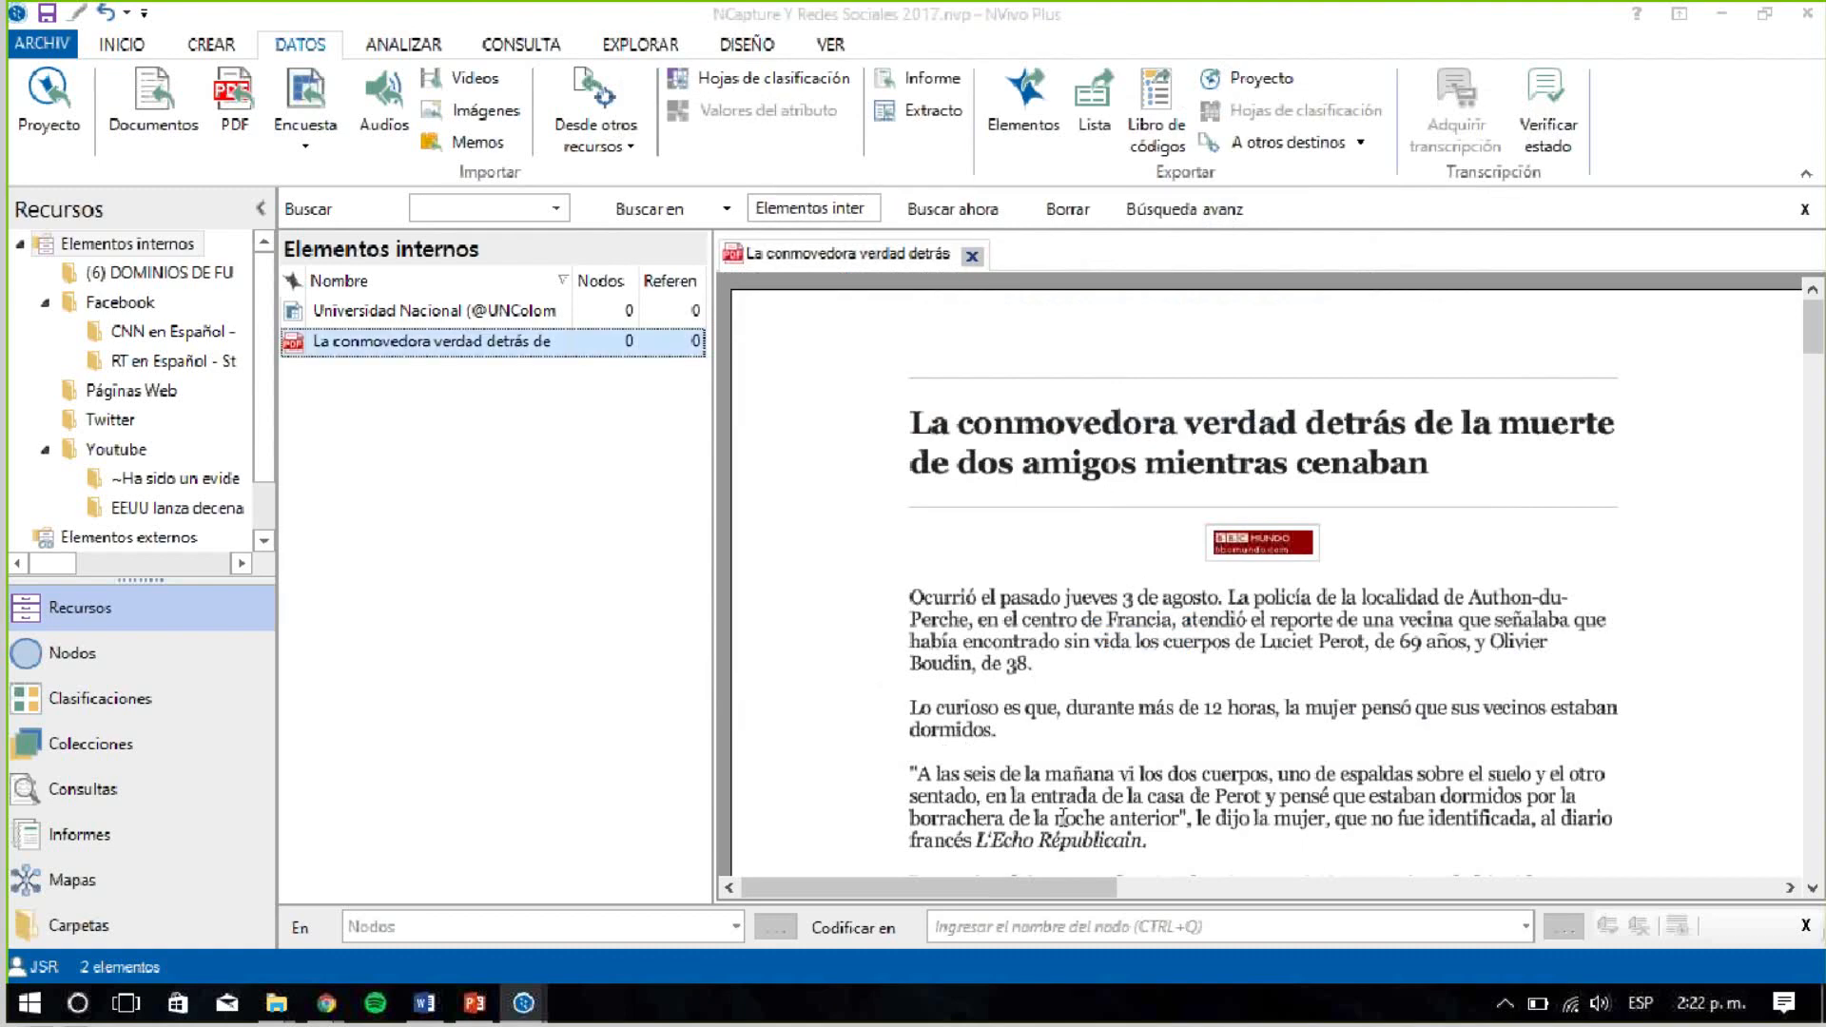
Select the opening paragraph of the imported article to show that its text can be selected
{"action": "left_click_drag", "start_coordinate": [1816, 329], "coordinate": [1823, 246]}
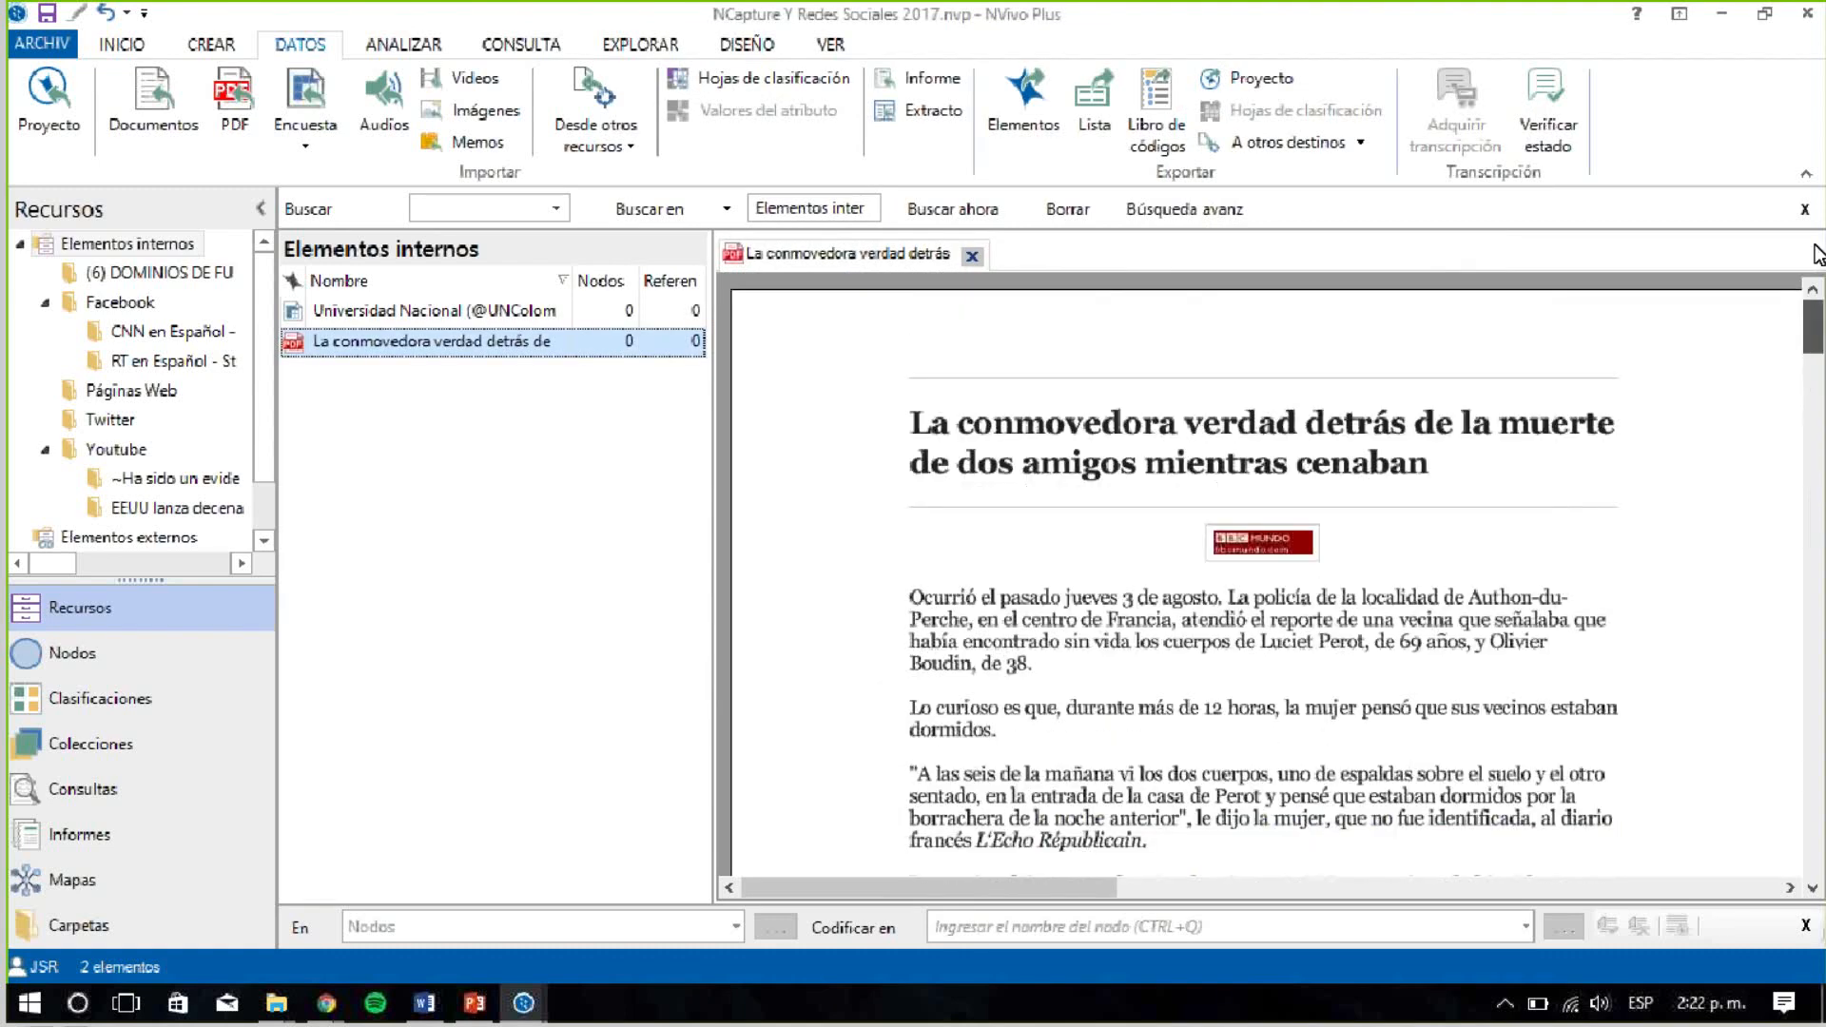
{"action": "left_click_drag", "start_coordinate": [911, 594], "coordinate": [1040, 681]}
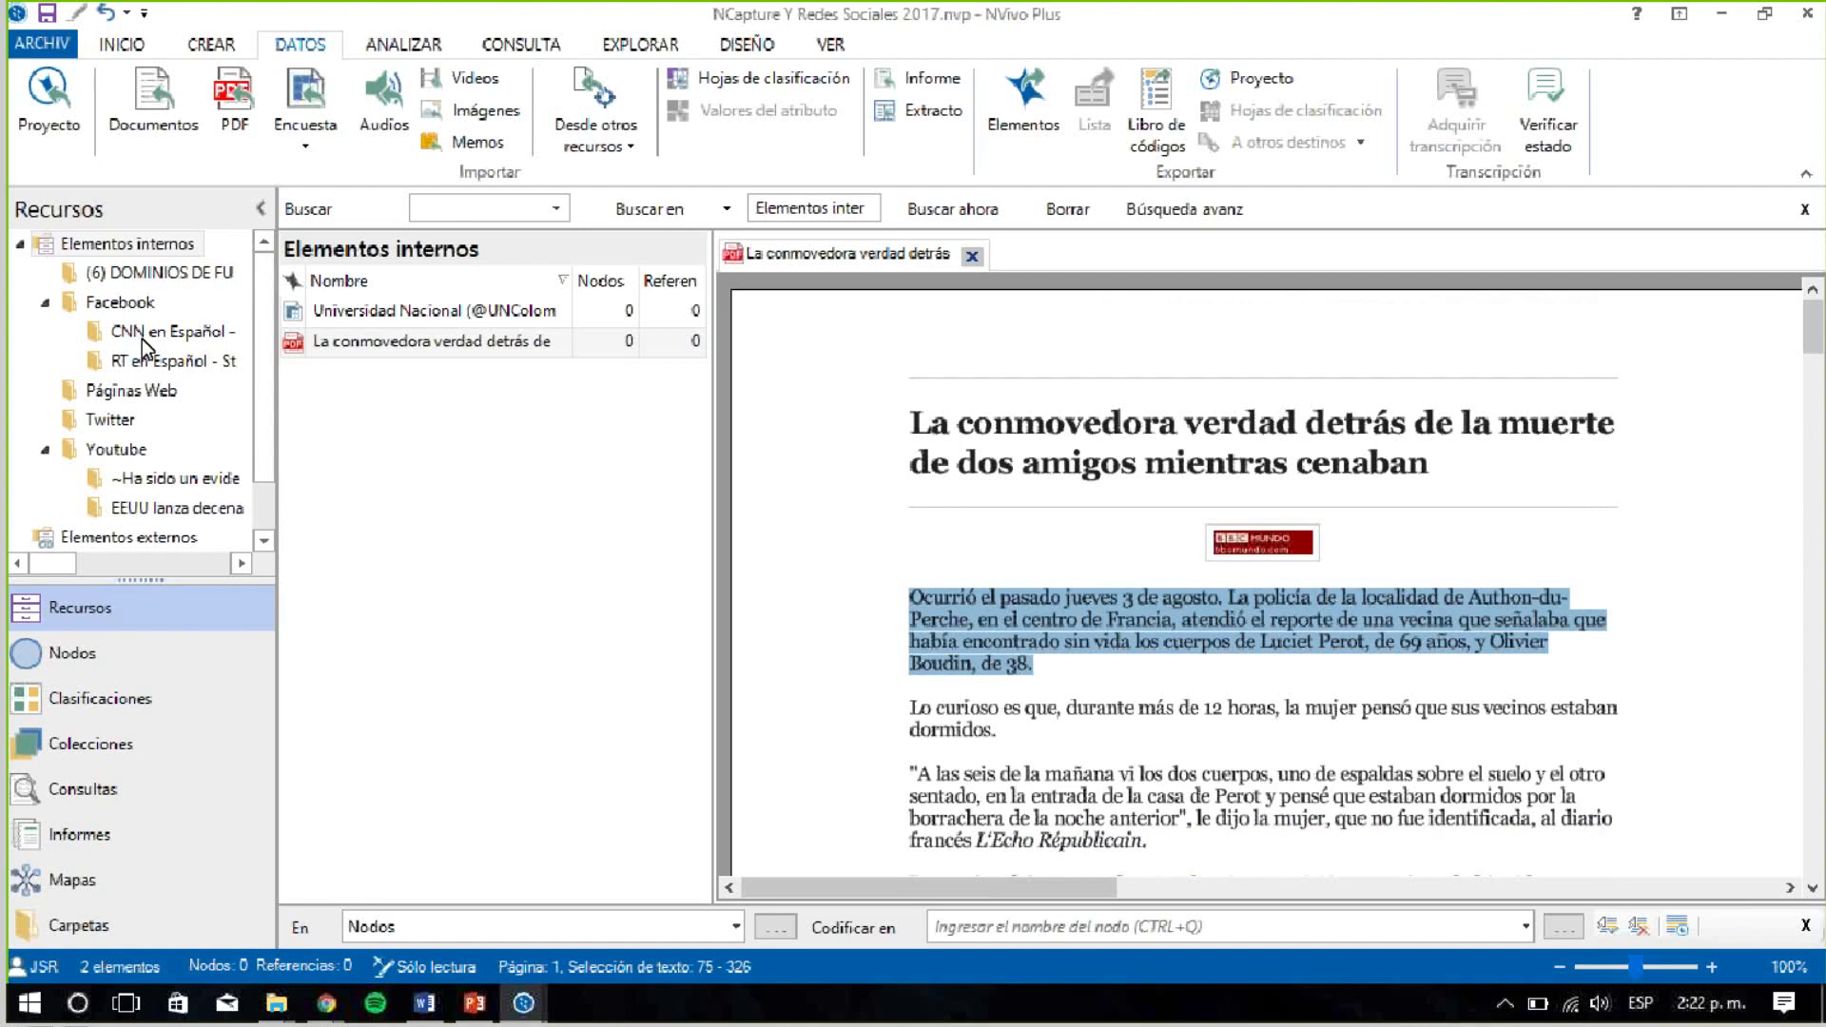
Open the imported (6) DOMINIOS DE FUNCIONES YouTube video from its folder
{"action": "left_click", "coordinate": [145, 274]}
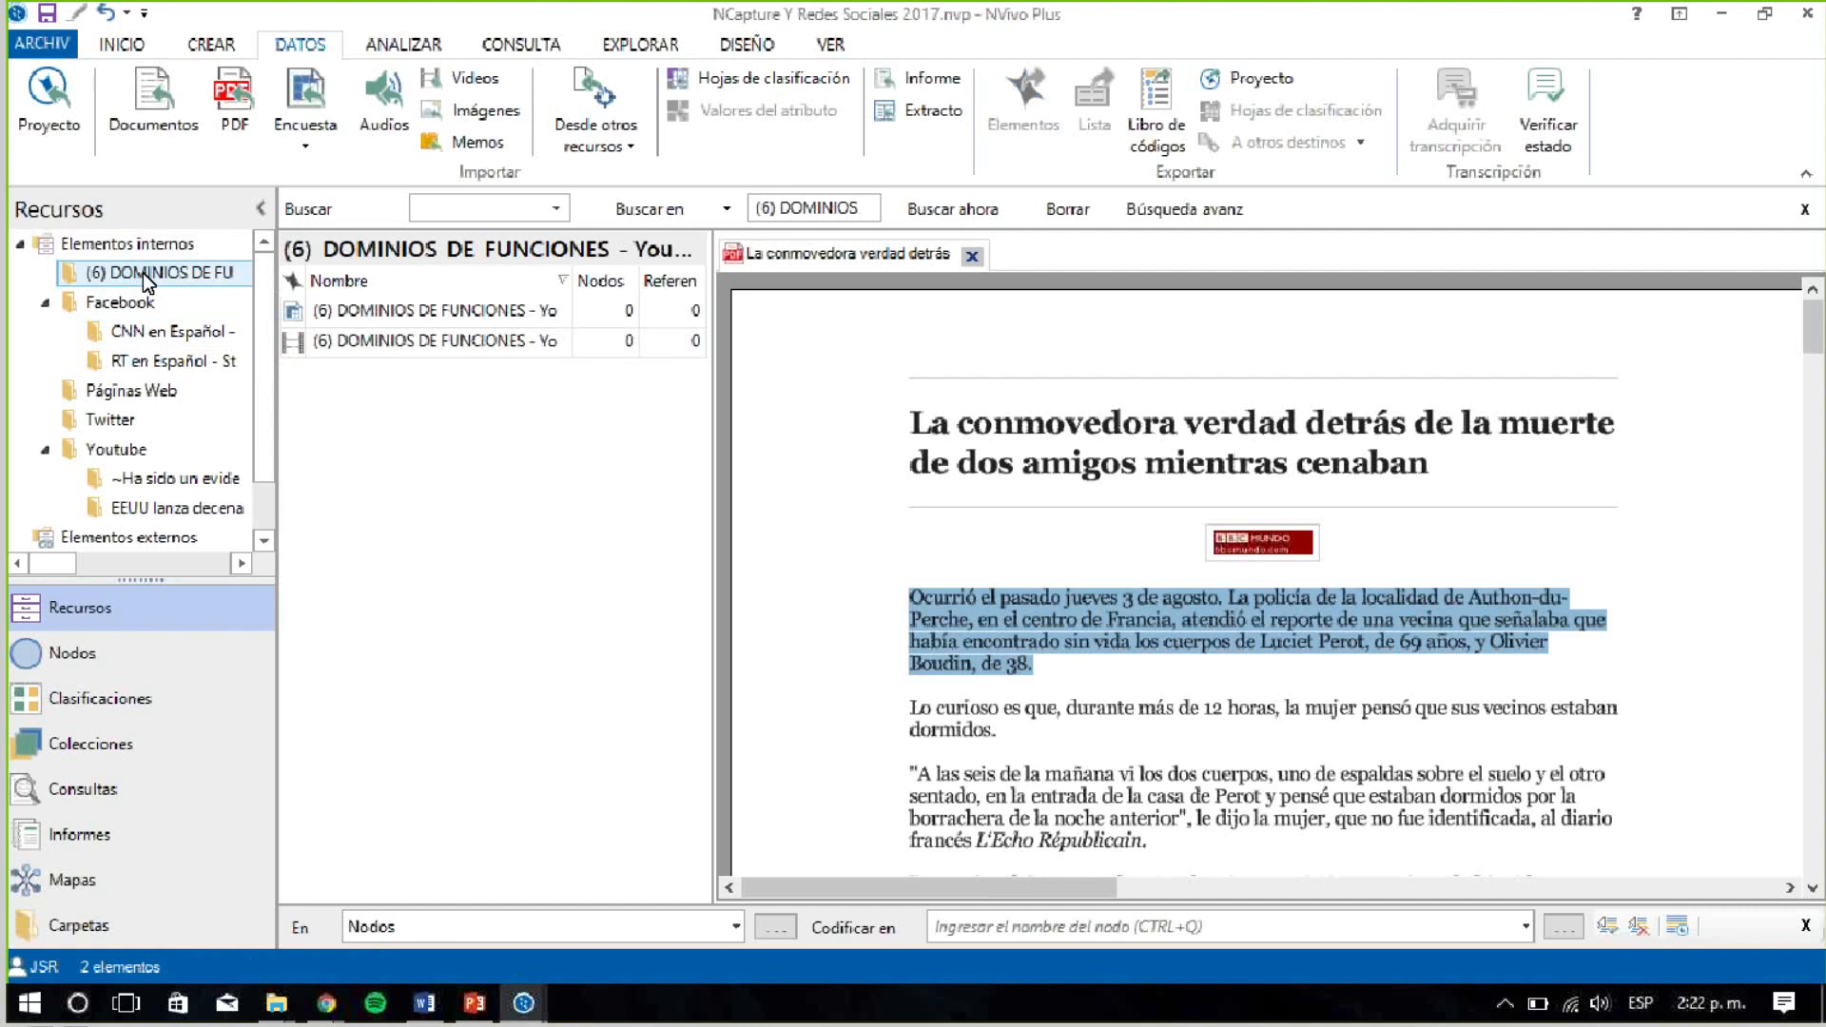
{"action": "left_click", "coordinate": [317, 314]}
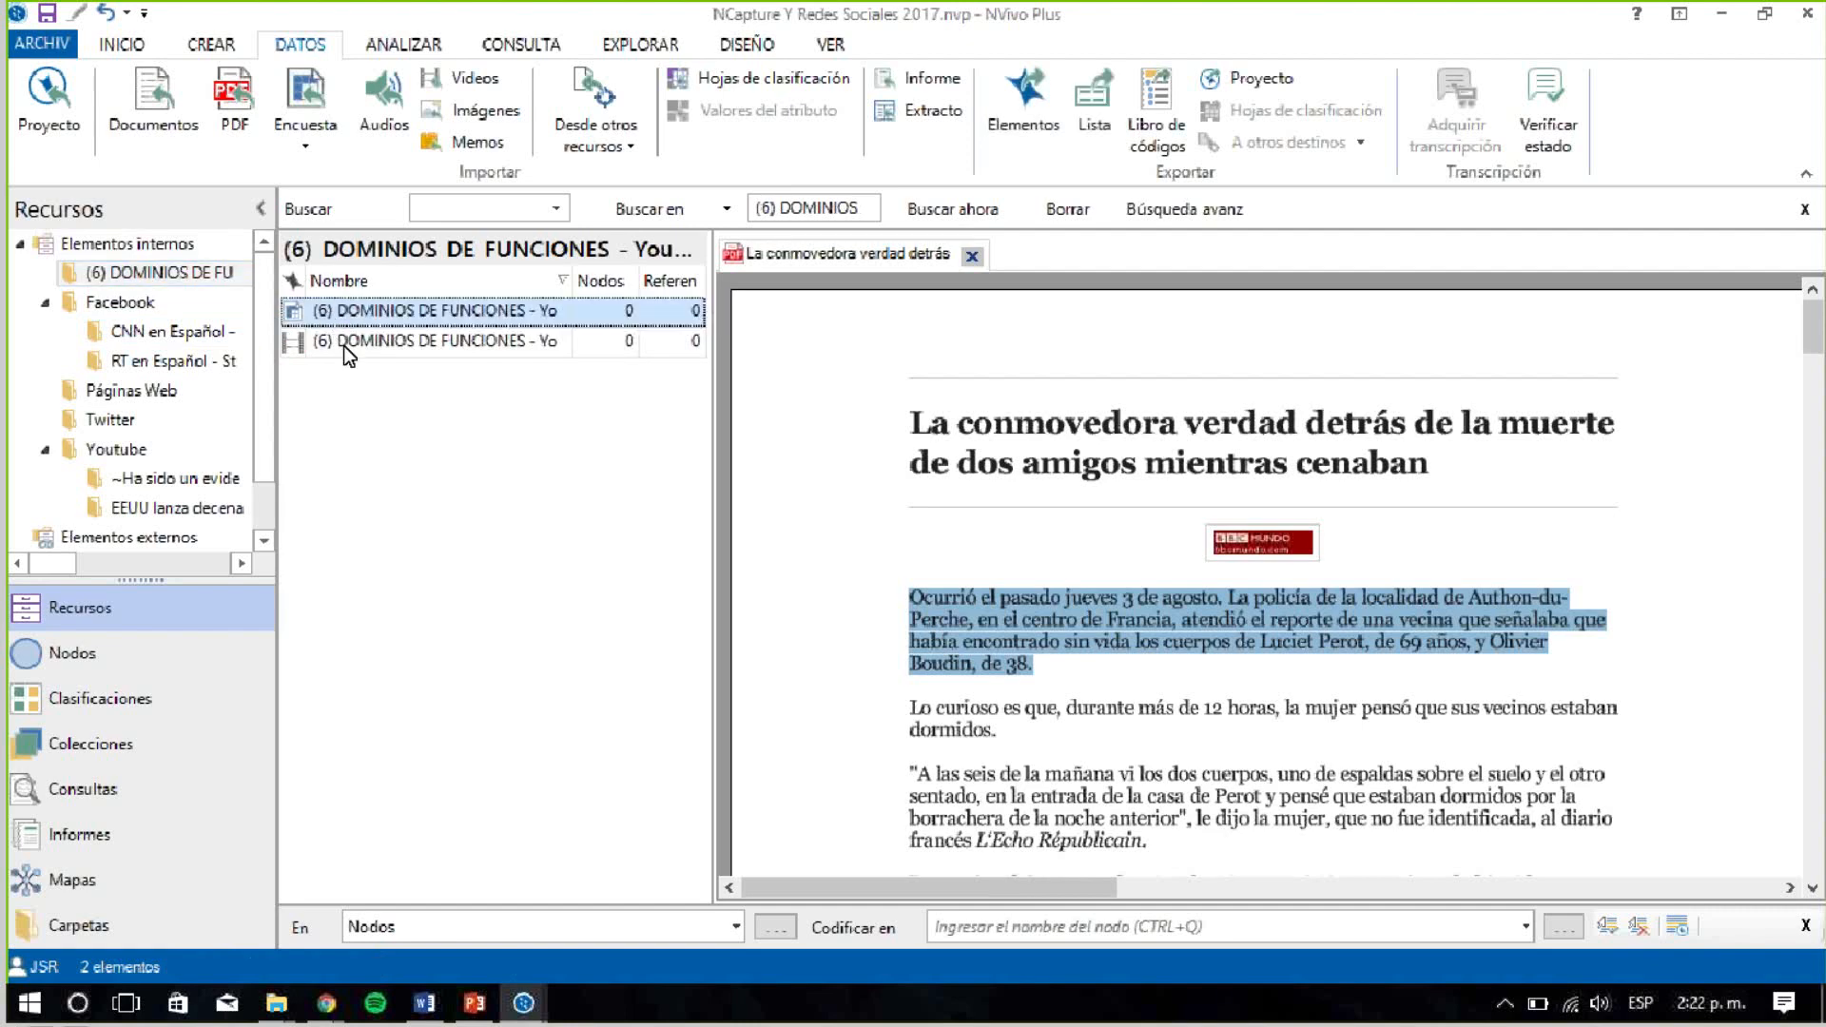
{"action": "left_click", "coordinate": [345, 345]}
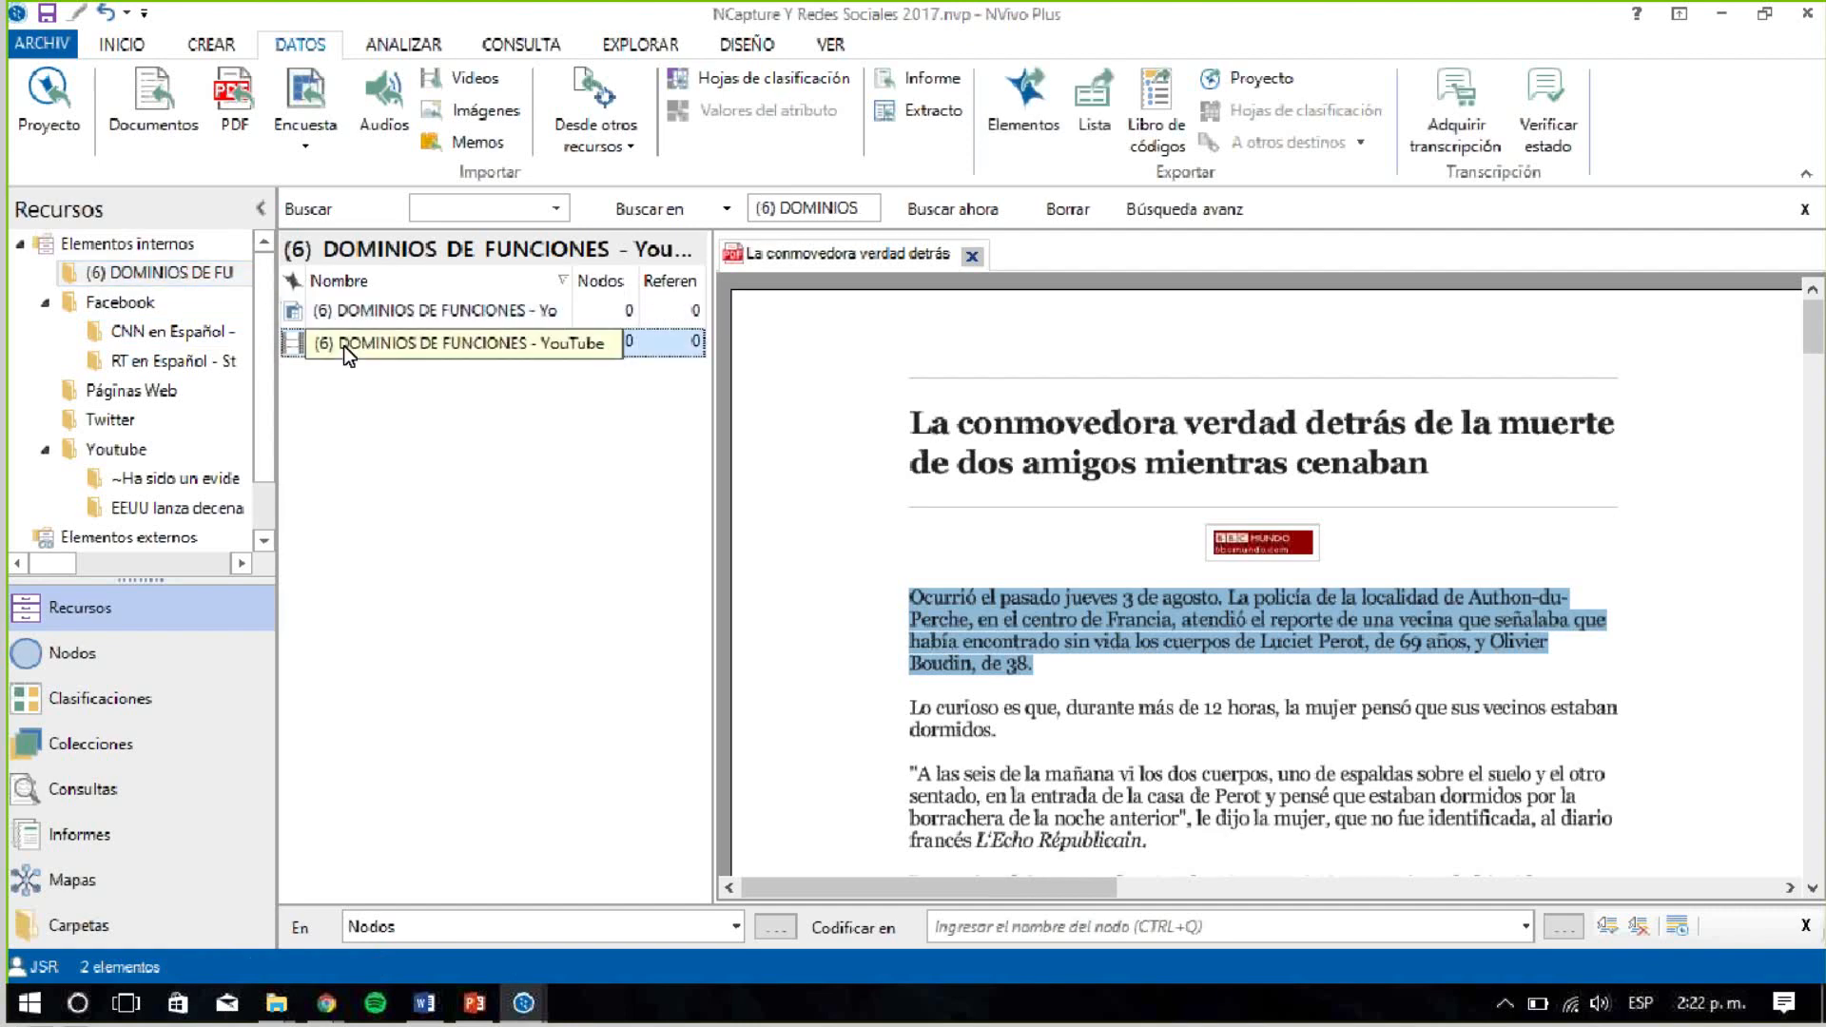
{"action": "double_click", "coordinate": [344, 345]}
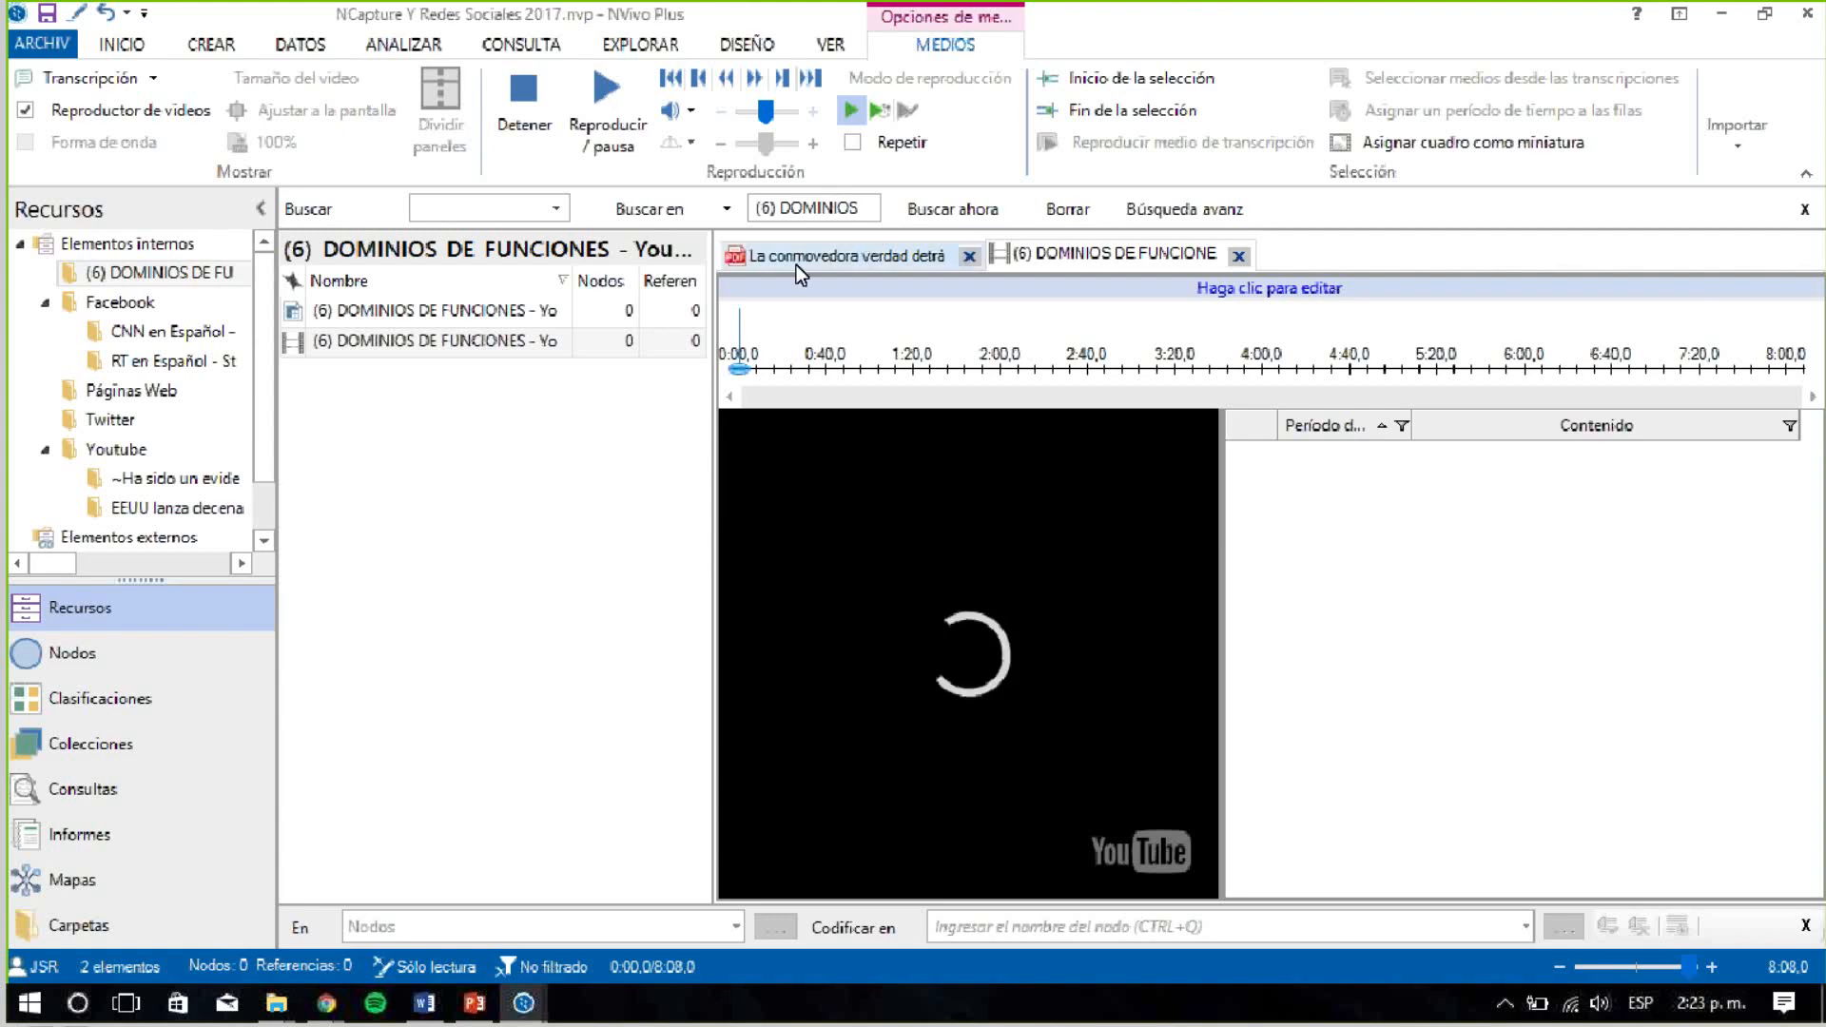
Open the (6) DOMINIOS DE FUNCIONES YouTube comments dataset and review its columns from comment ID through location coordinates
{"action": "left_click", "coordinate": [360, 306]}
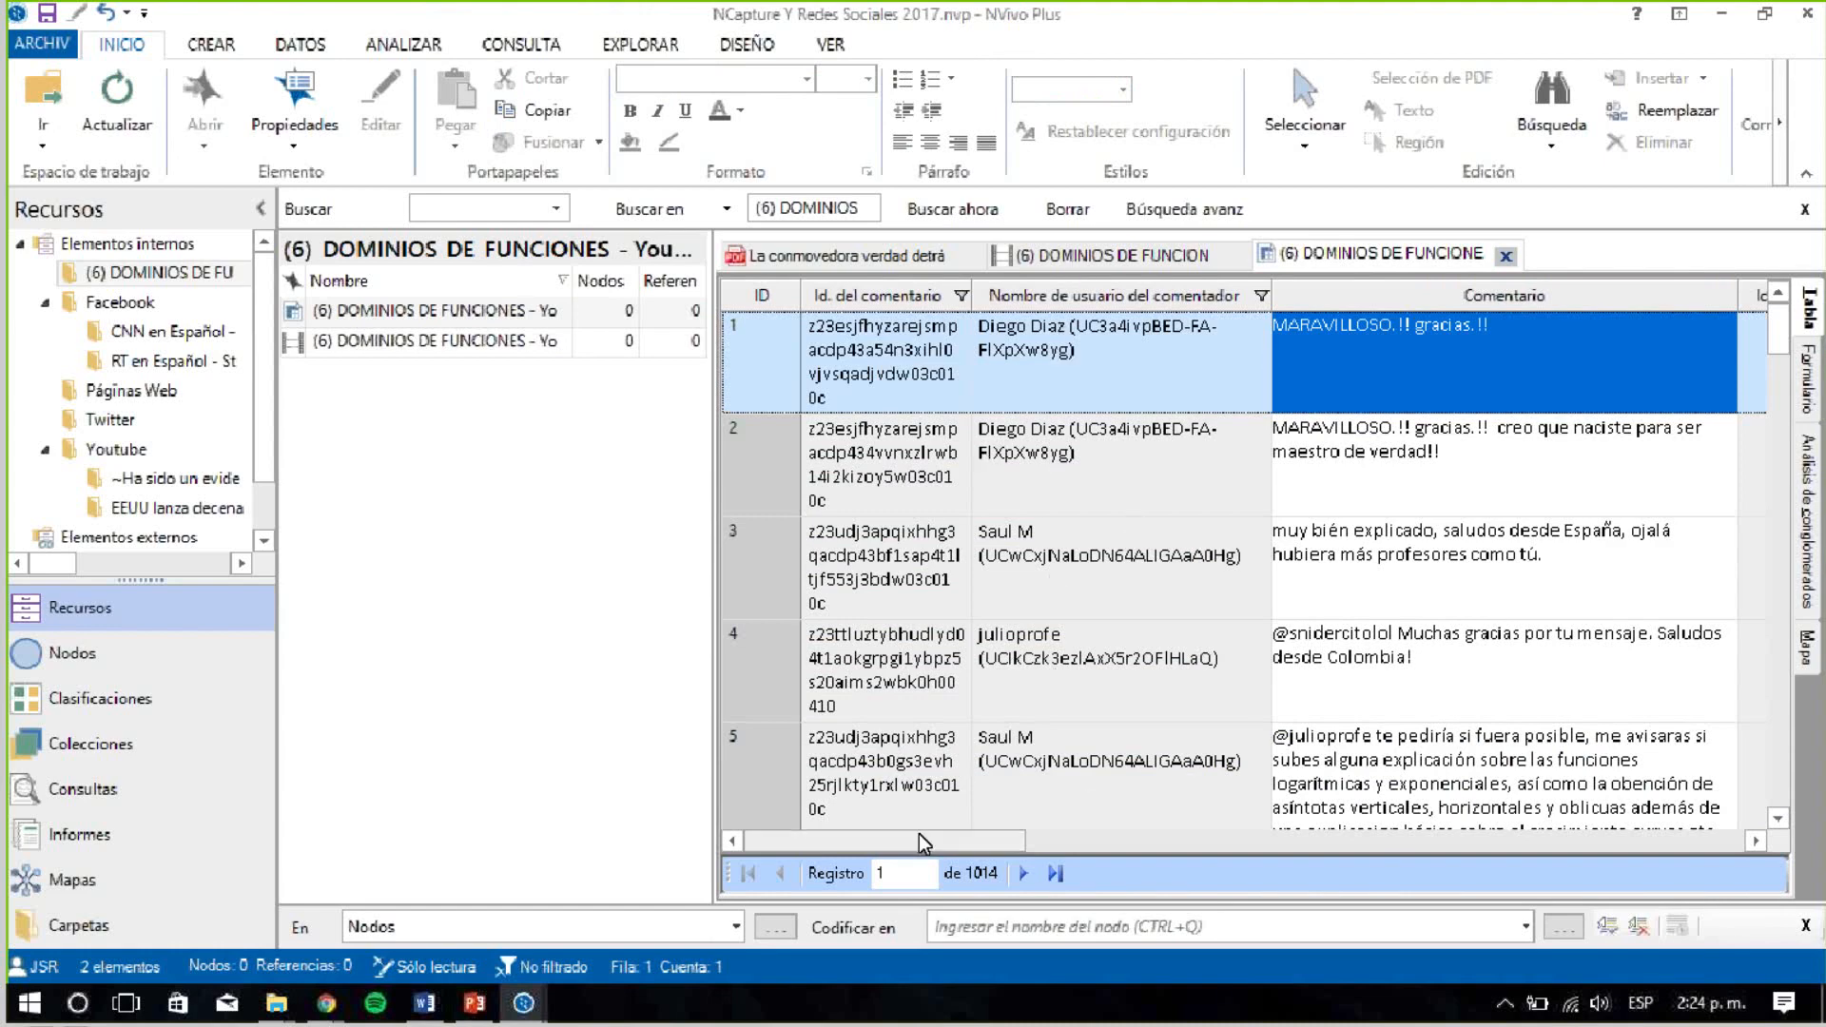
{"action": "left_click_drag", "start_coordinate": [919, 835], "coordinate": [1037, 837]}
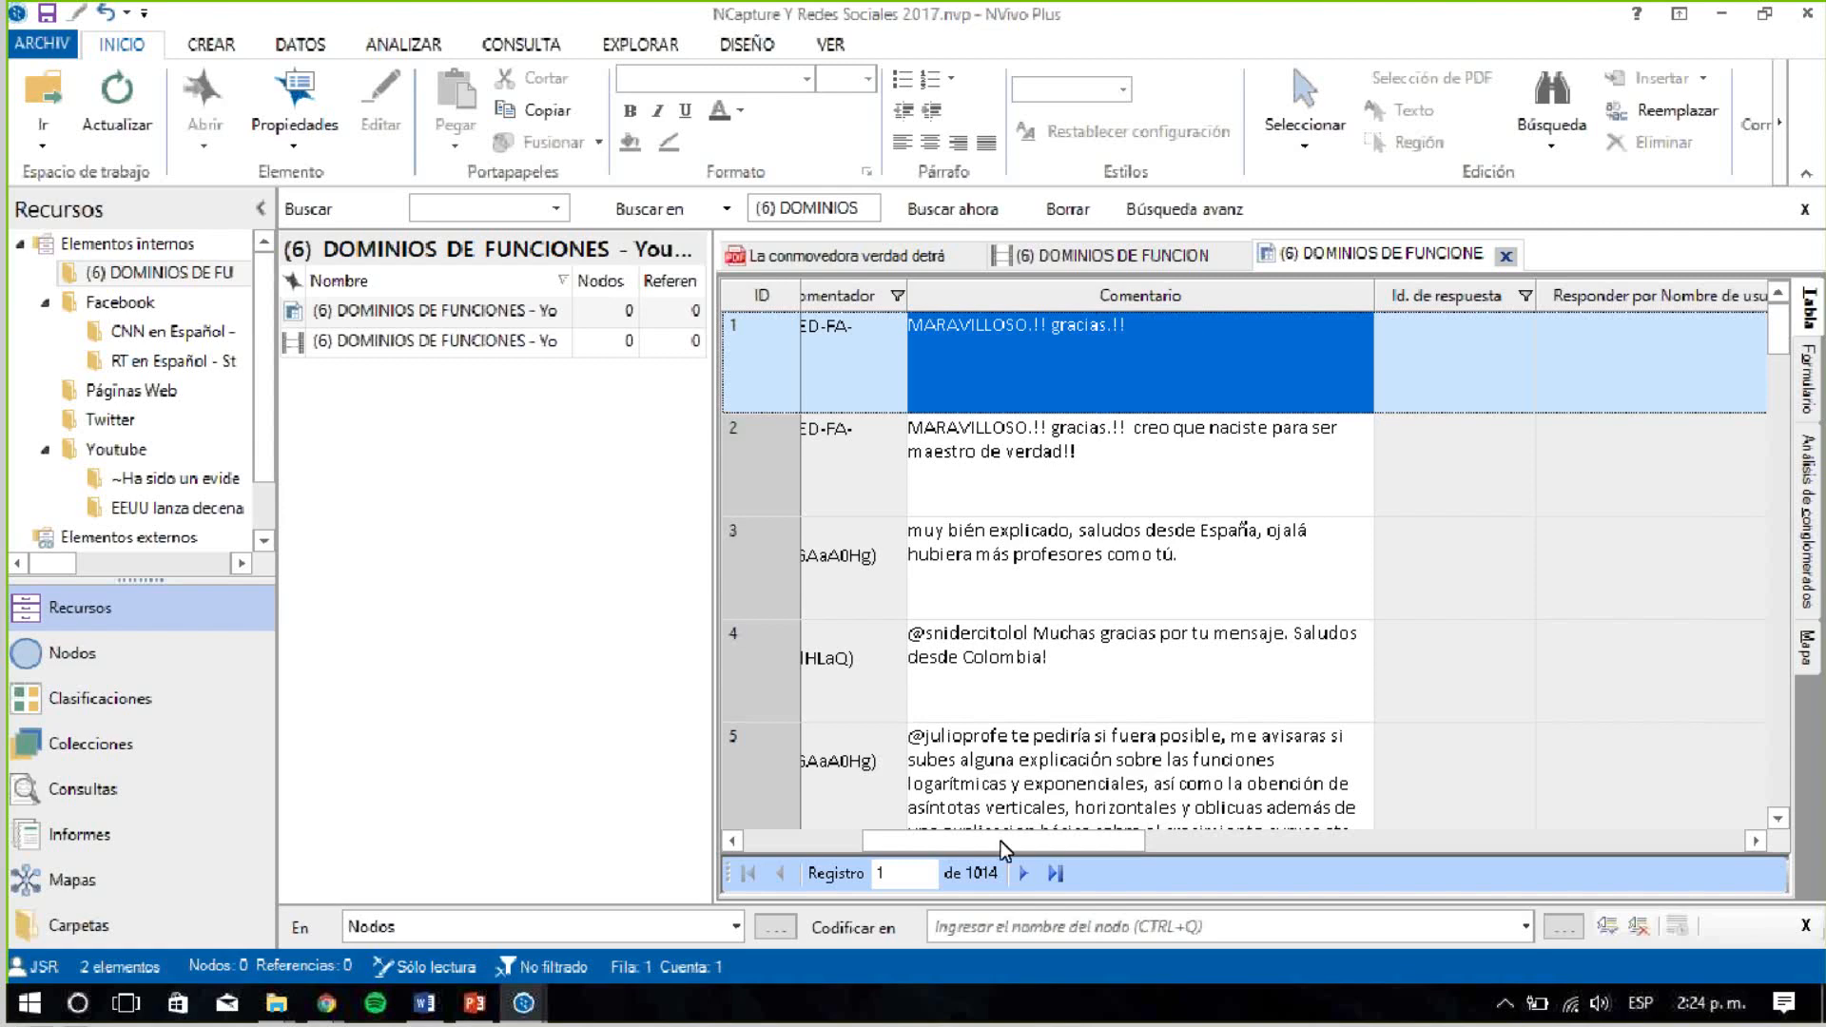
{"action": "left_click_drag", "start_coordinate": [1001, 841], "coordinate": [1602, 847]}
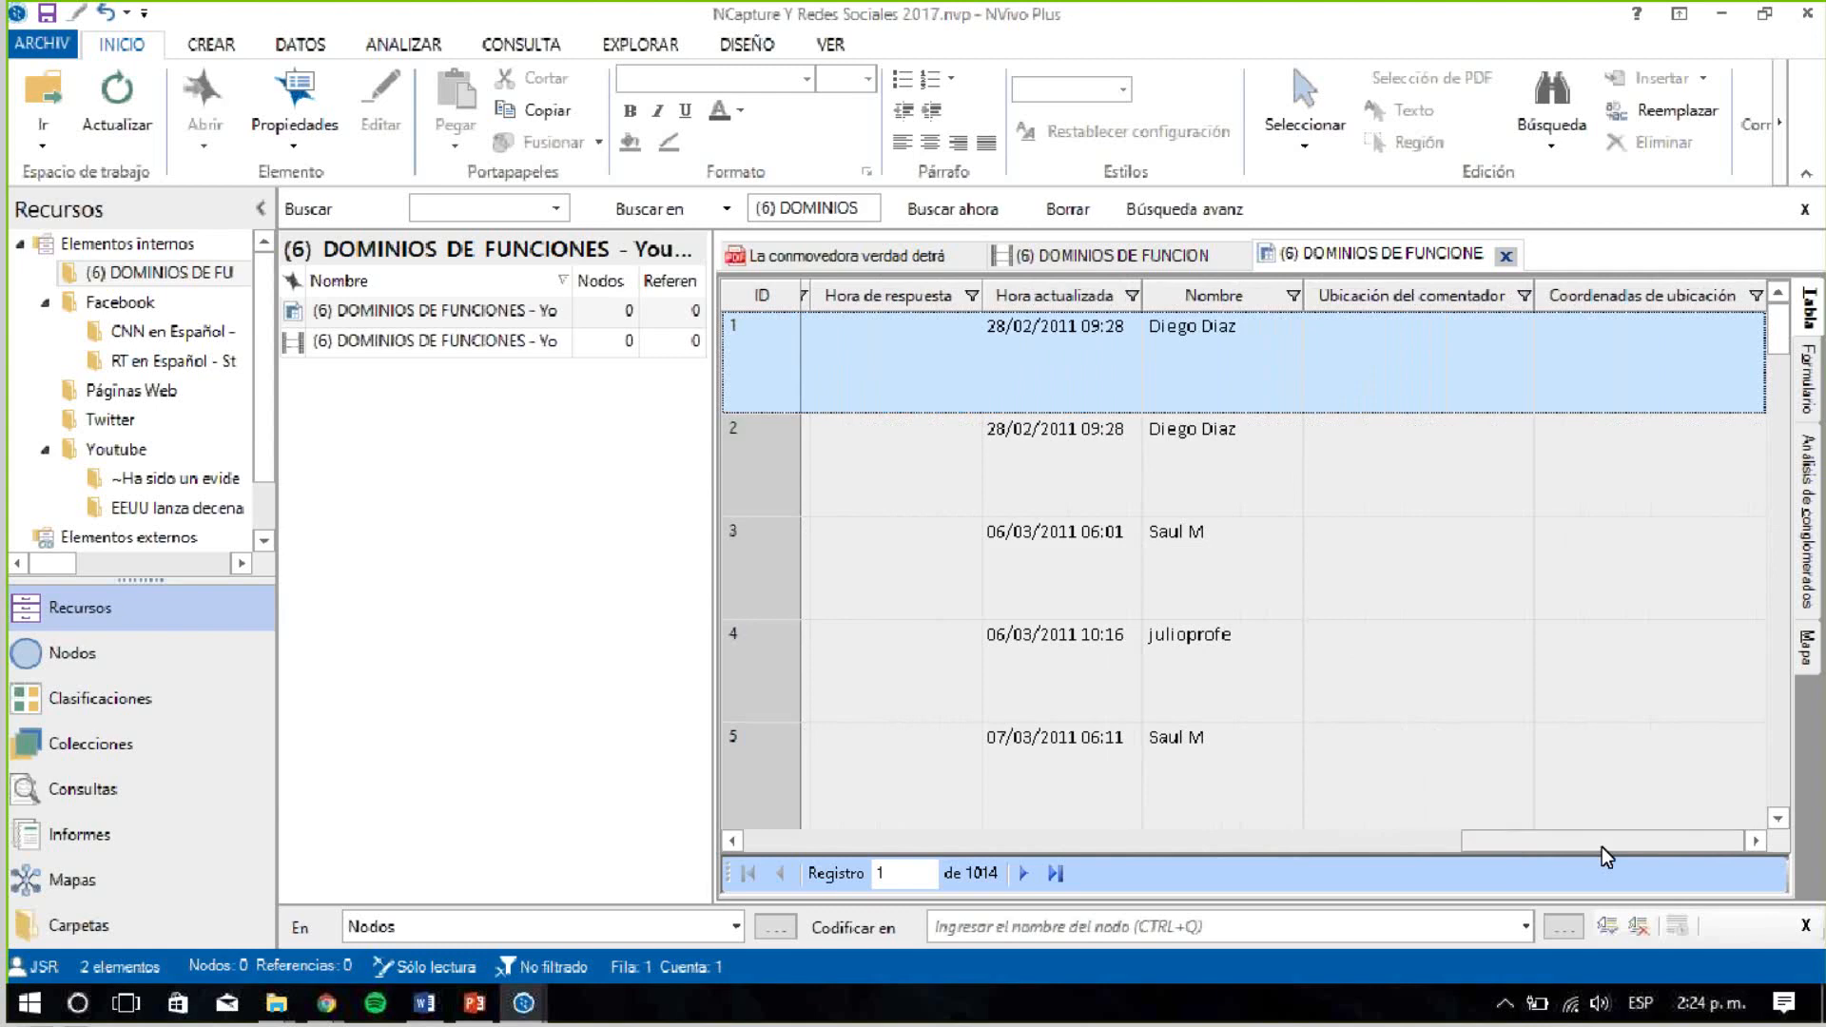
{"action": "mouse_move", "coordinate": [1780, 357]}
{"action": "left_mouse_down"}
{"action": "mouse_move", "coordinate": [1765, 731]}
{"action": "mouse_move", "coordinate": [1783, 810]}
{"action": "mouse_move", "coordinate": [1774, 329]}
{"action": "left_mouse_up"}
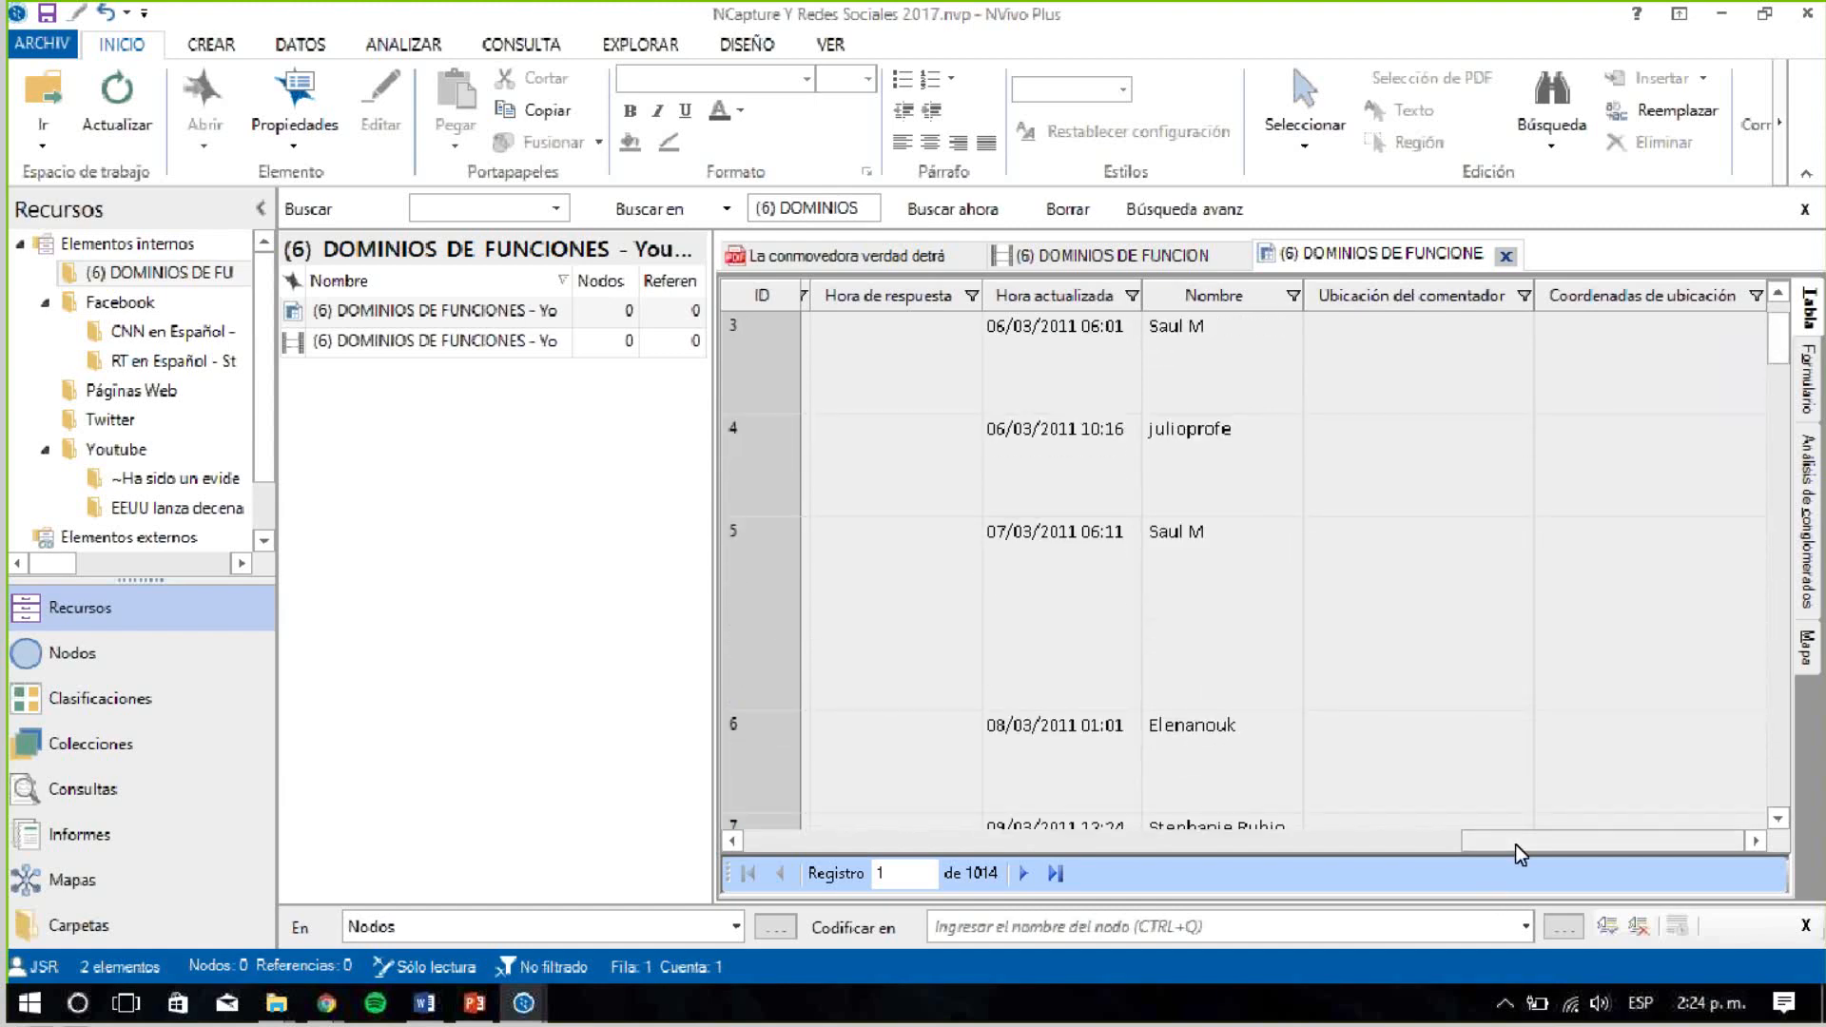
{"action": "left_click_drag", "start_coordinate": [1515, 843], "coordinate": [752, 841]}
Open the Universidad Nacional Twitter dataset from Elementos internos and review its tweet, hashtag, mention, follower and location columns
{"action": "left_click", "coordinate": [138, 243]}
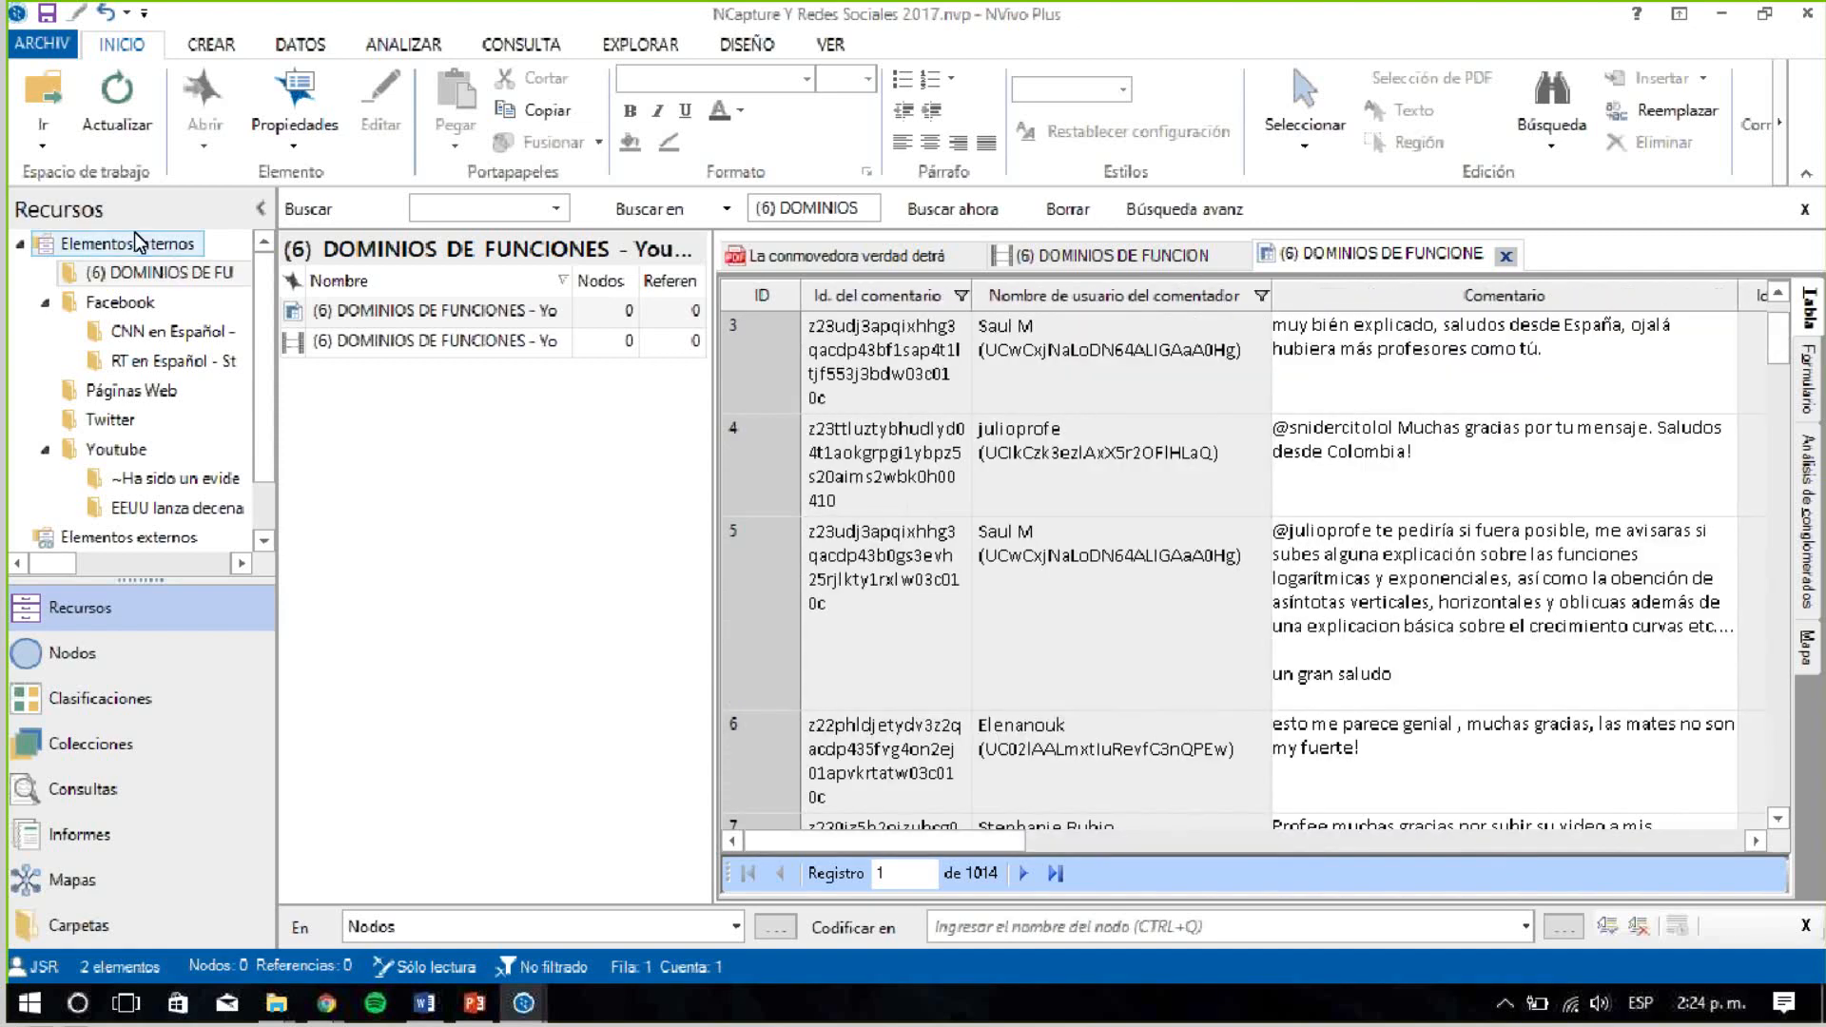
{"action": "left_click", "coordinate": [145, 248]}
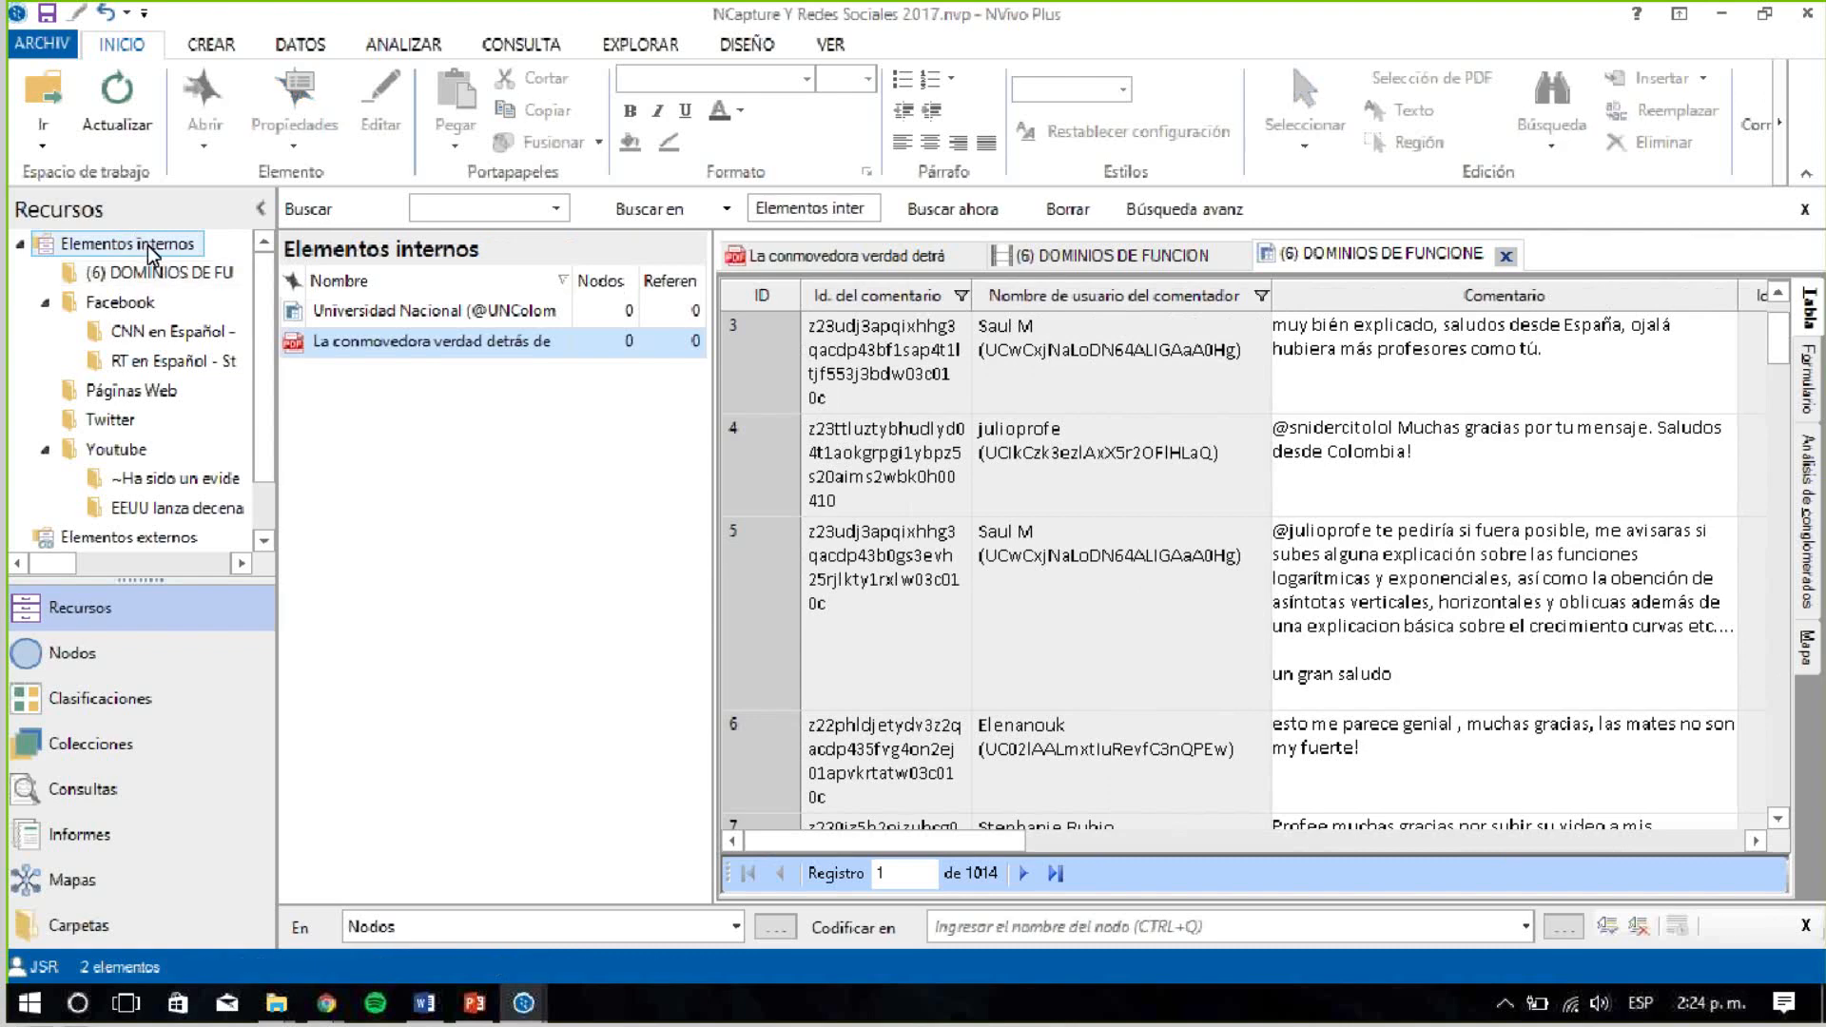
{"action": "left_click", "coordinate": [337, 309]}
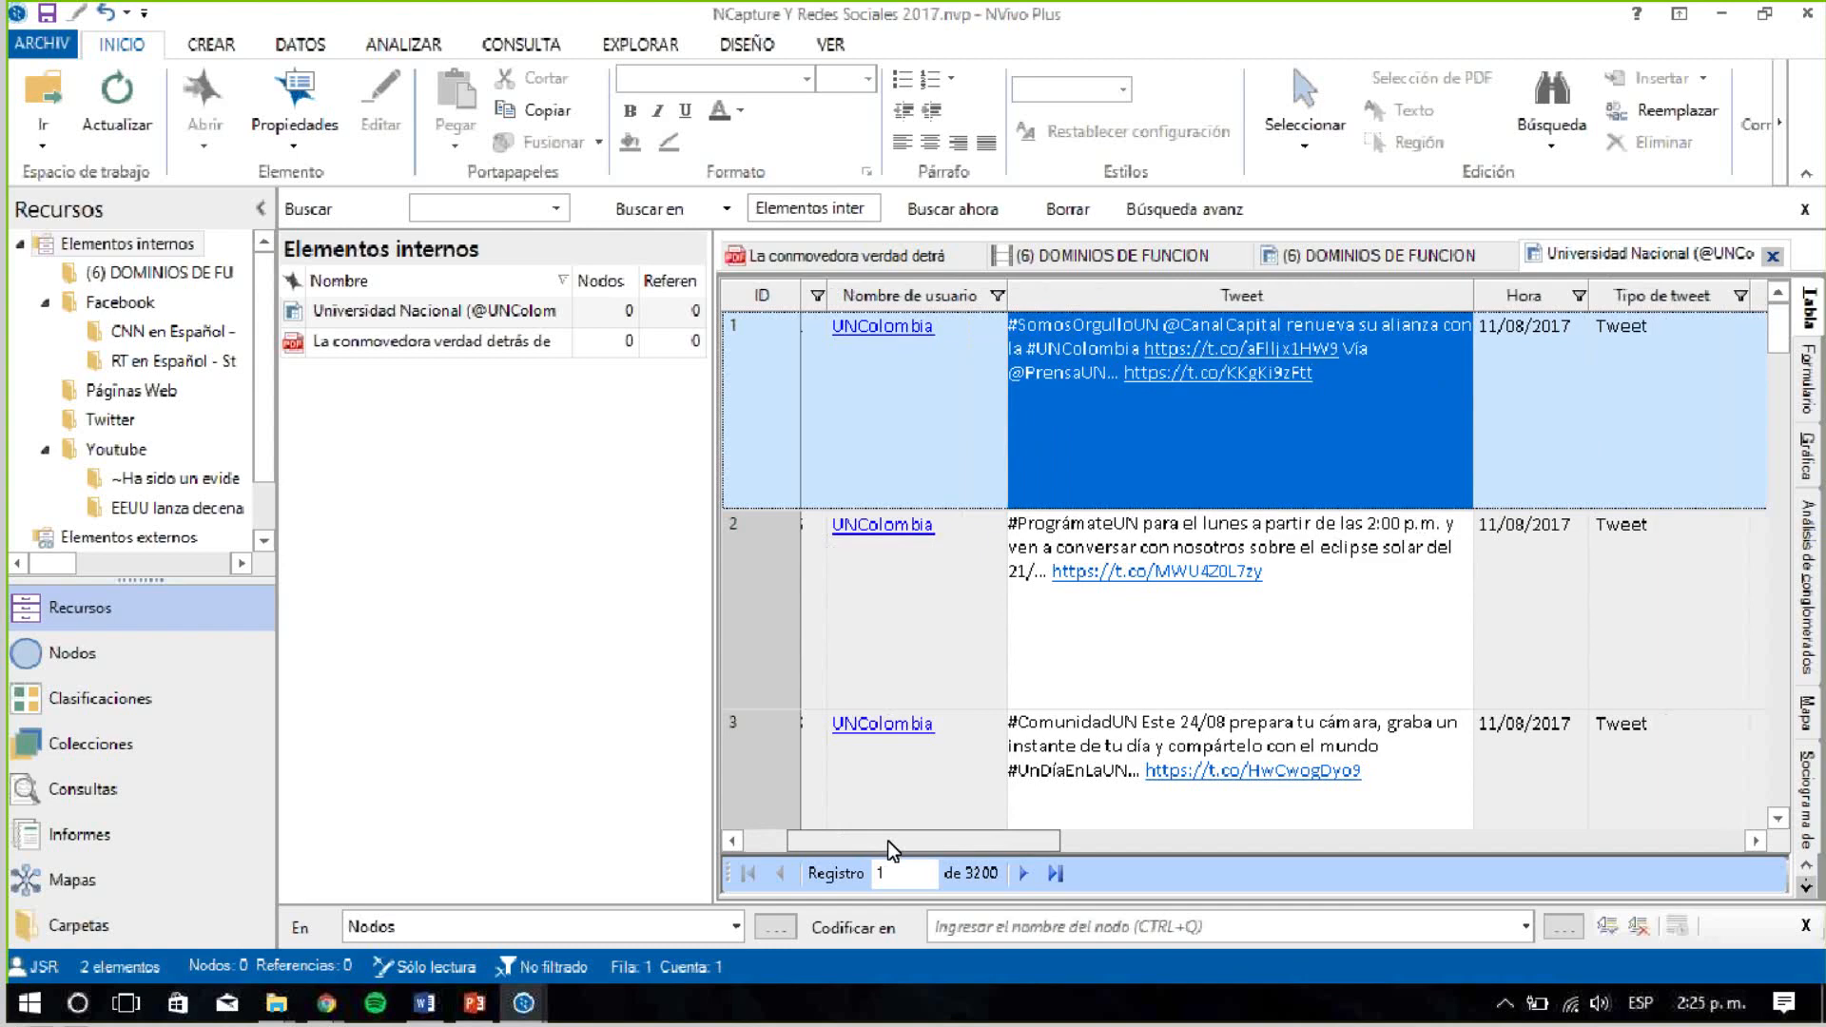
{"action": "left_click_drag", "start_coordinate": [888, 841], "coordinate": [1253, 823]}
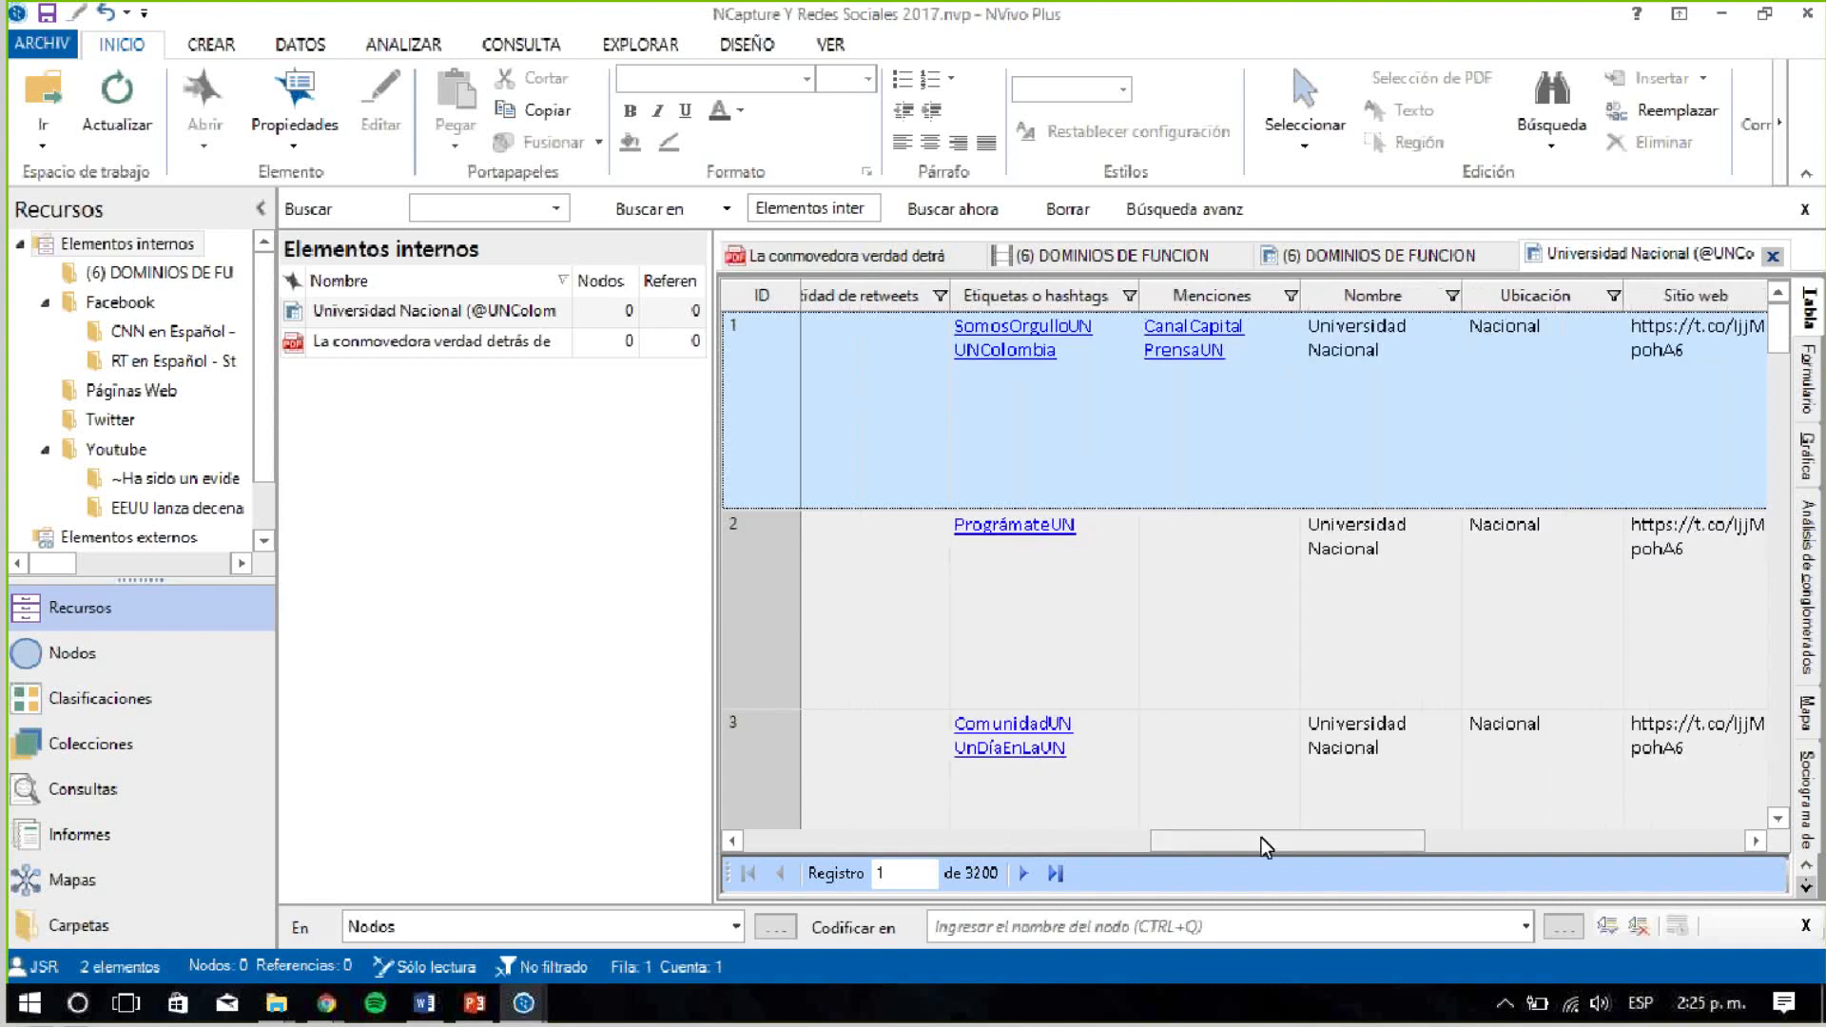
{"action": "left_click_drag", "start_coordinate": [1261, 837], "coordinate": [1704, 846]}
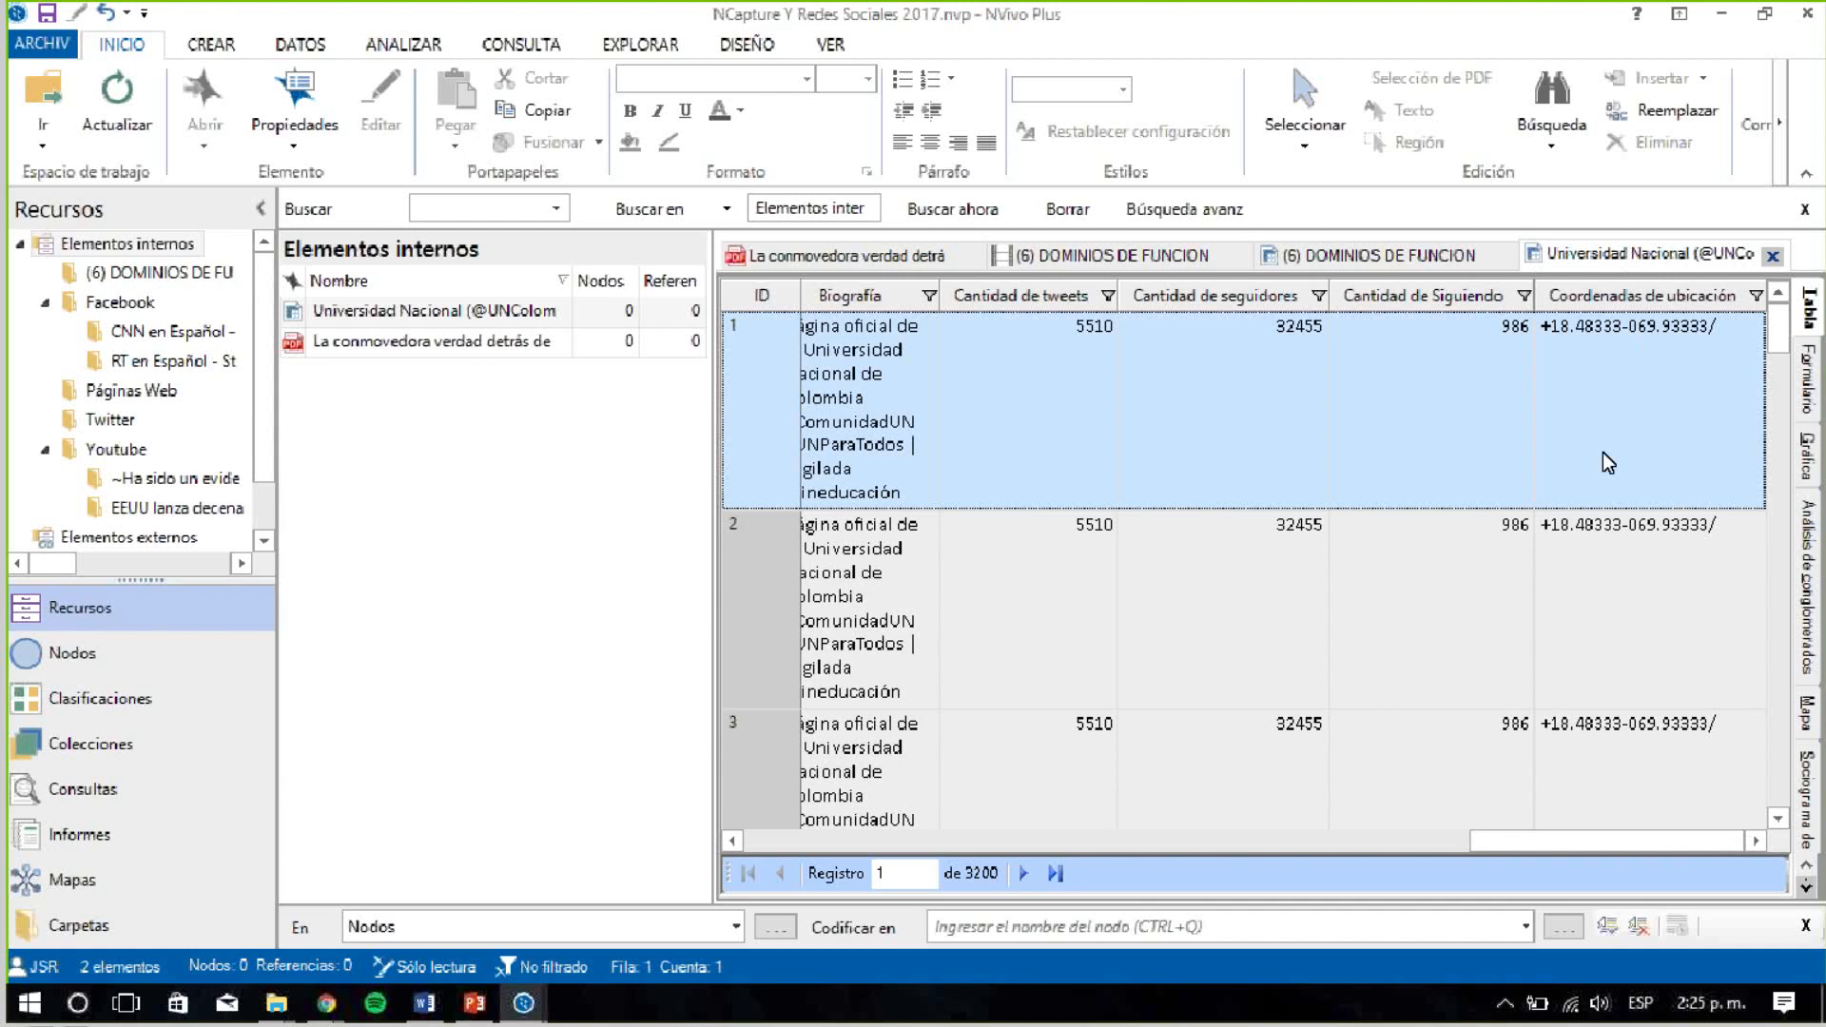
{"action": "left_click_drag", "start_coordinate": [1523, 832], "coordinate": [738, 849]}
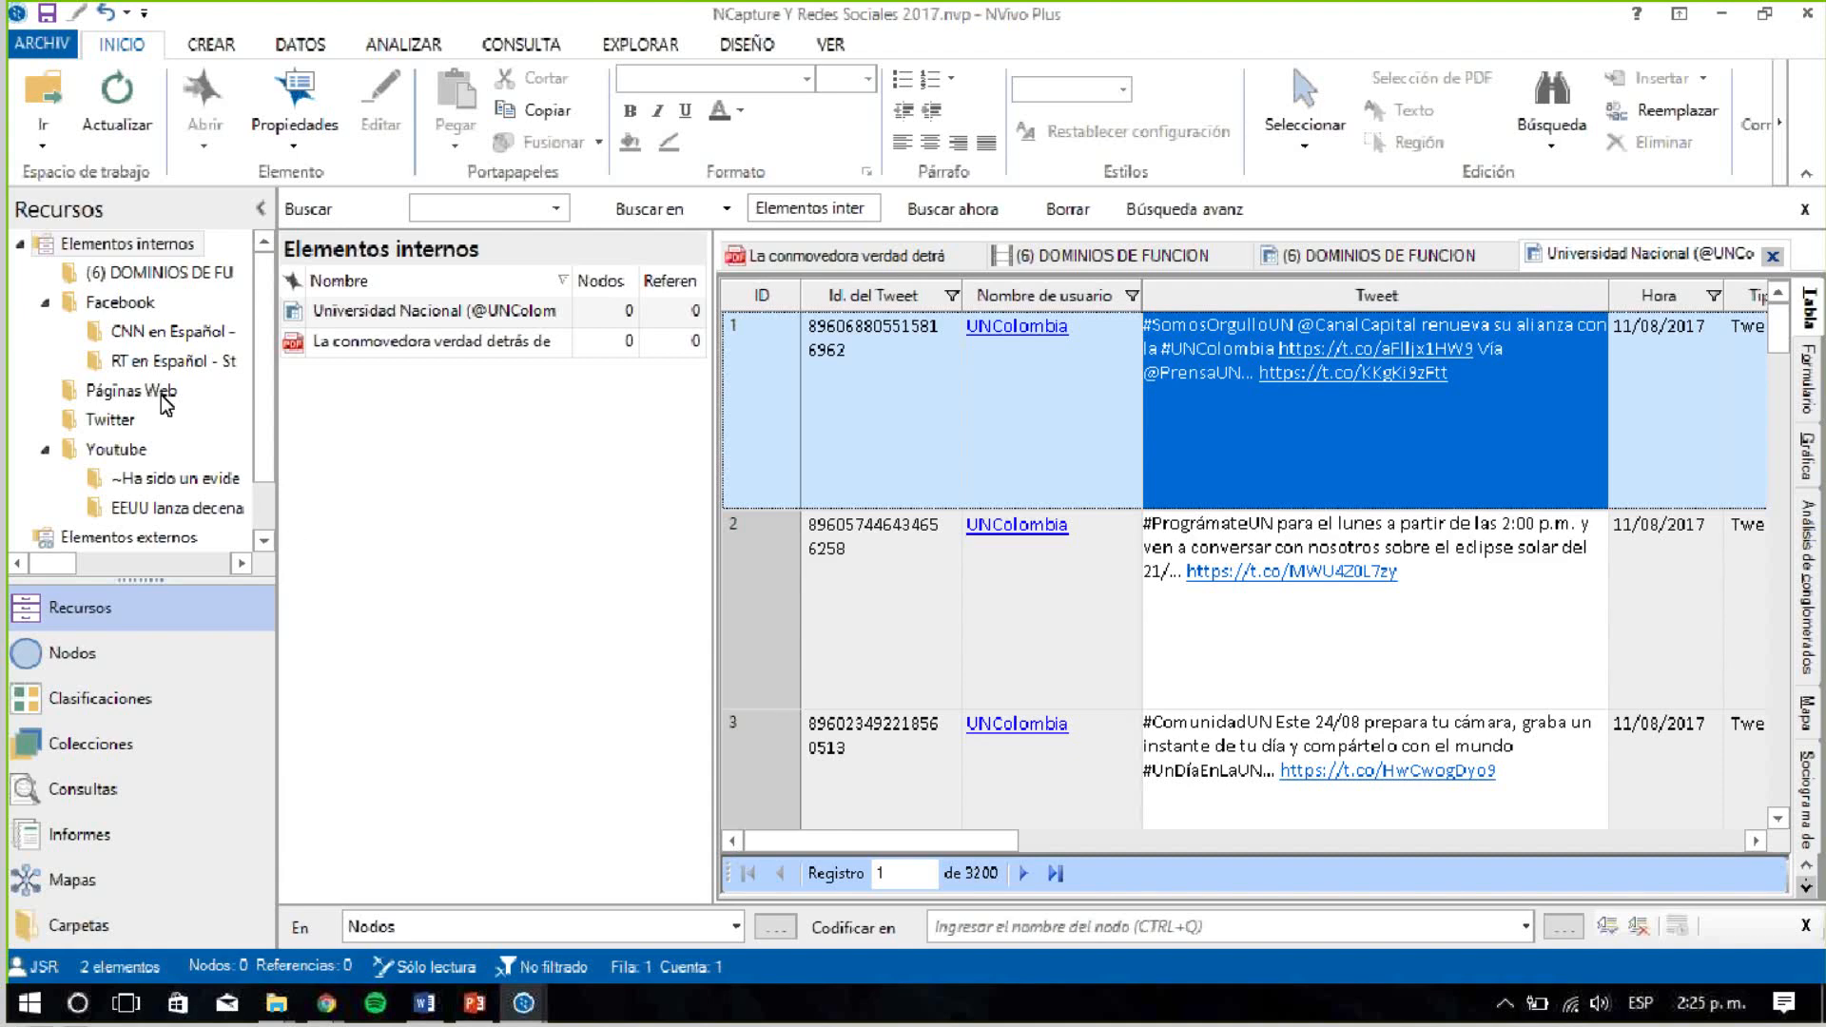
Review the Facebook folder and the images stored in its CNN en Español and RT en Español subfolders
{"action": "left_click", "coordinate": [93, 303]}
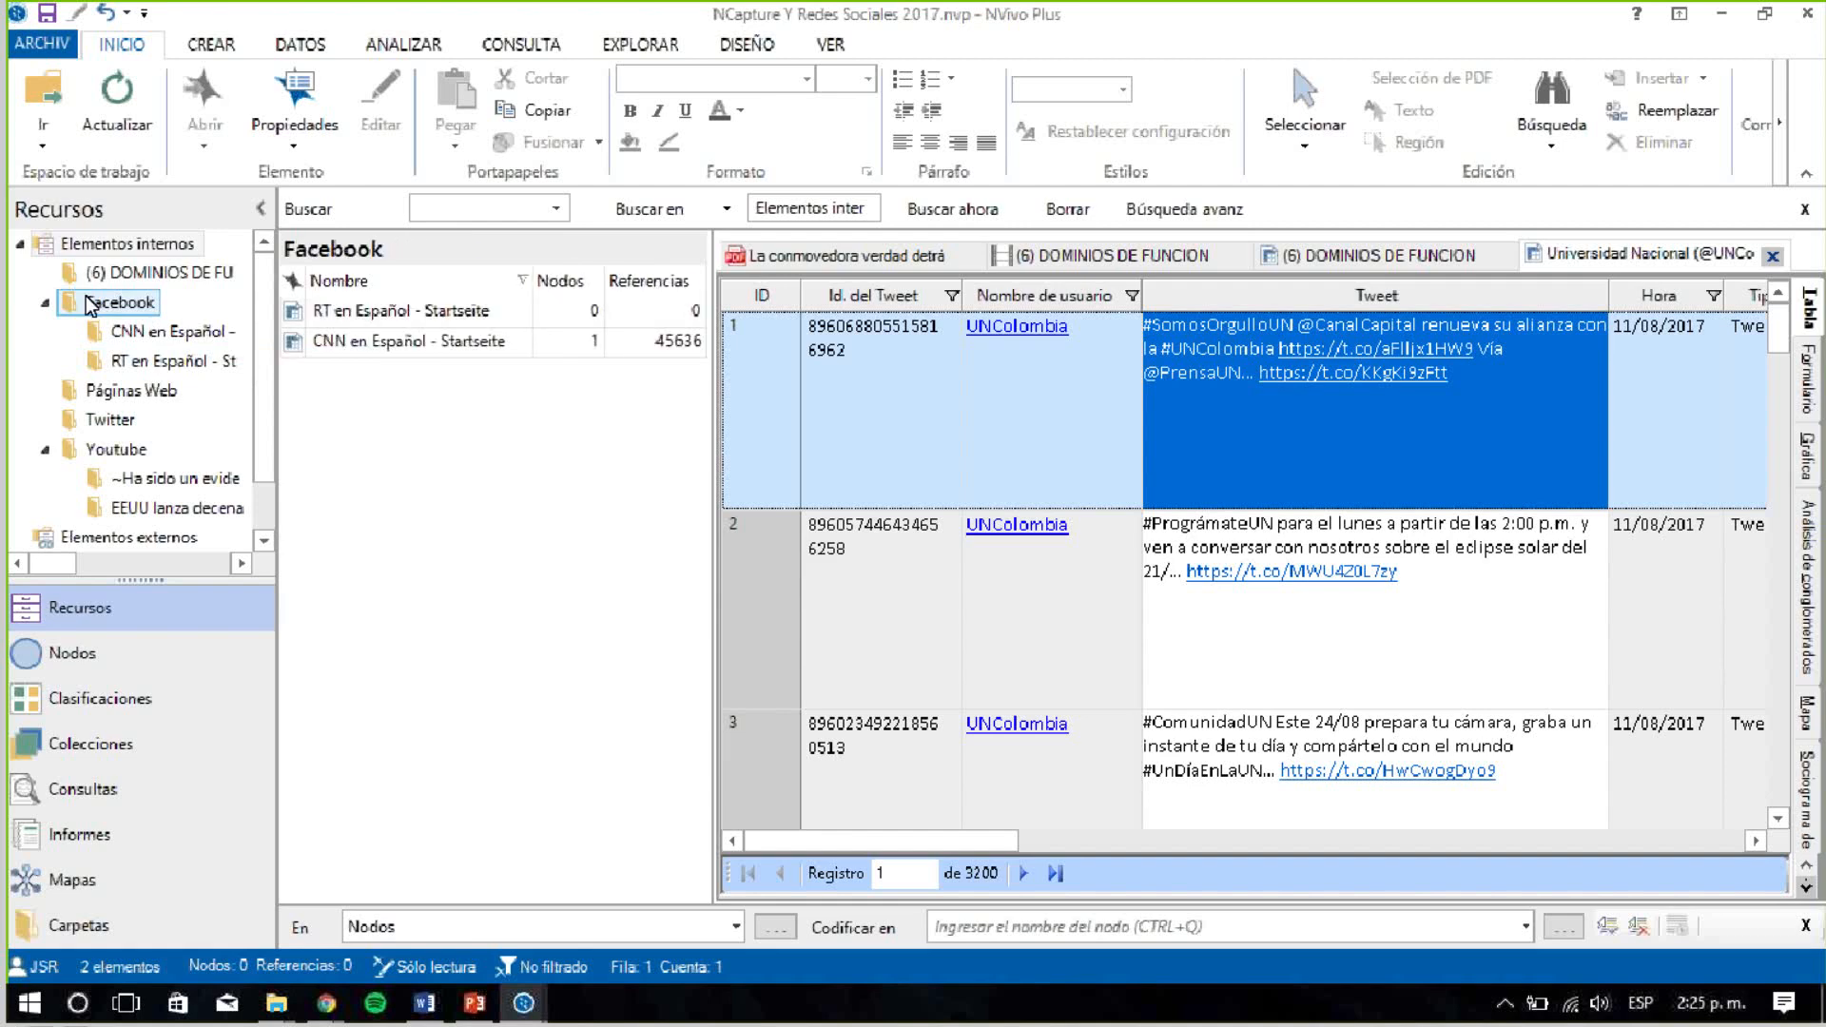
{"action": "left_click", "coordinate": [114, 330]}
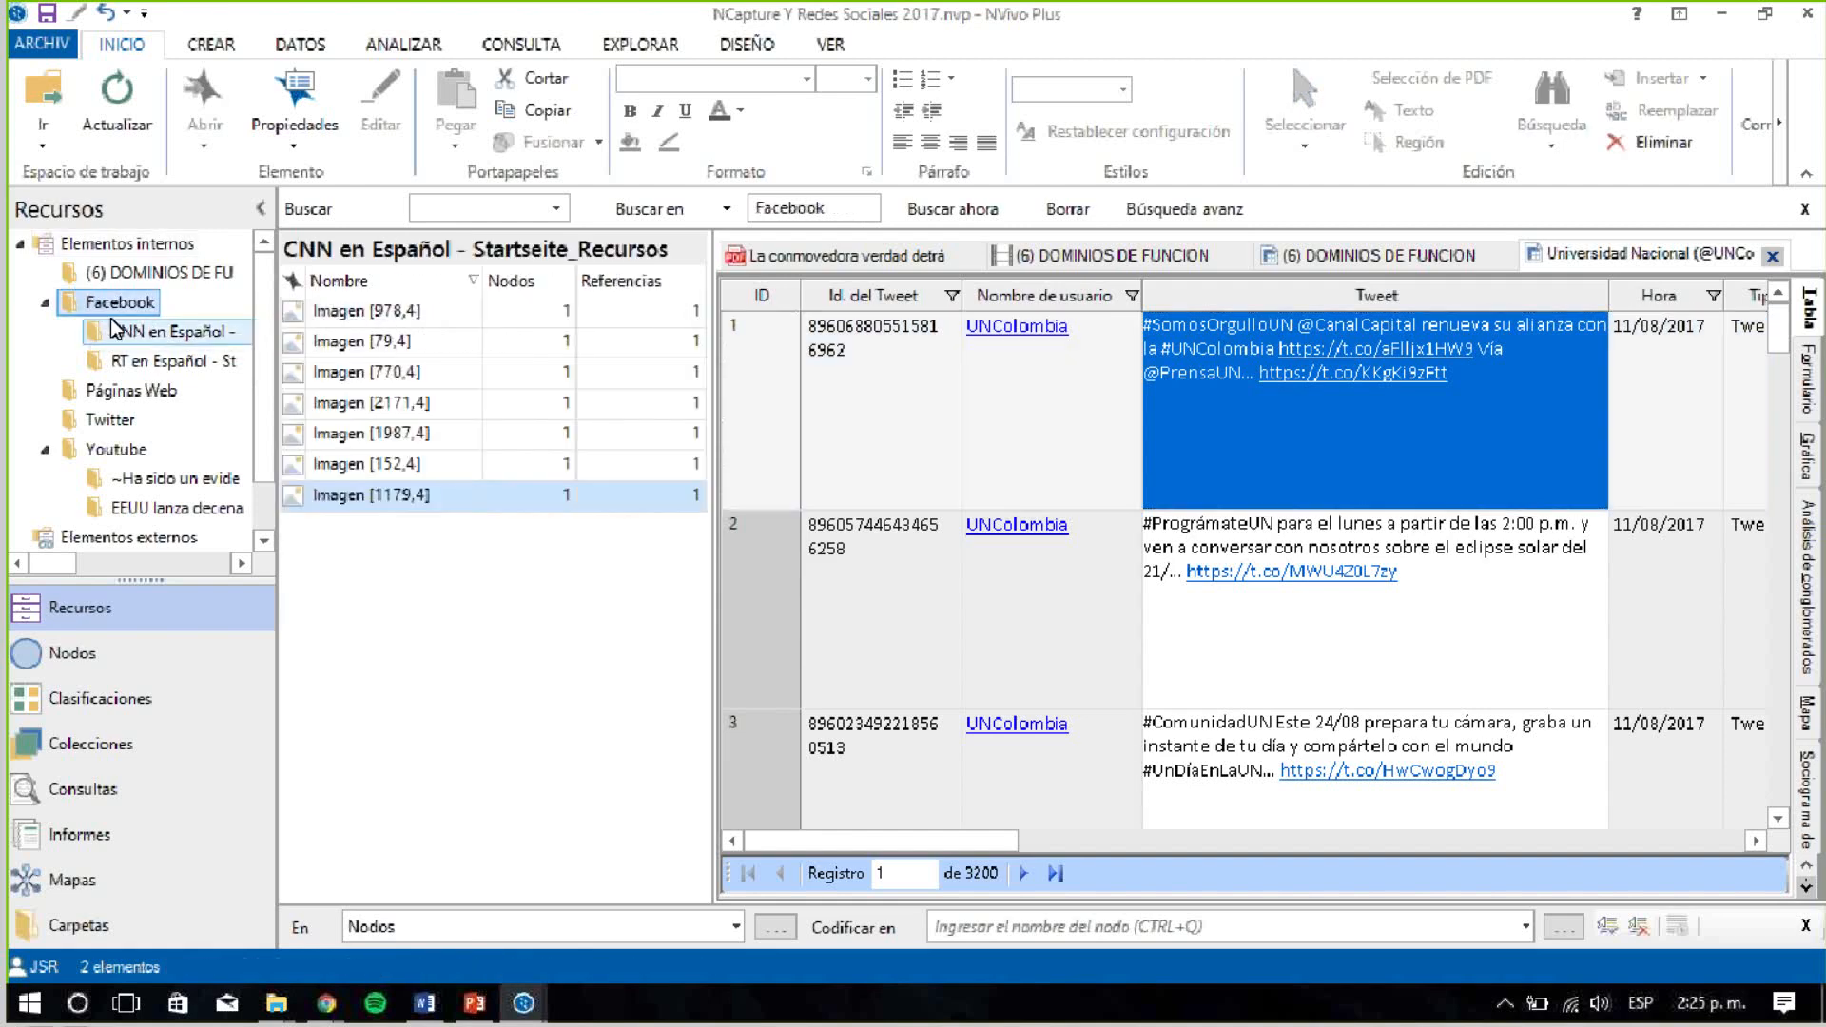
{"action": "left_click", "coordinate": [129, 360]}
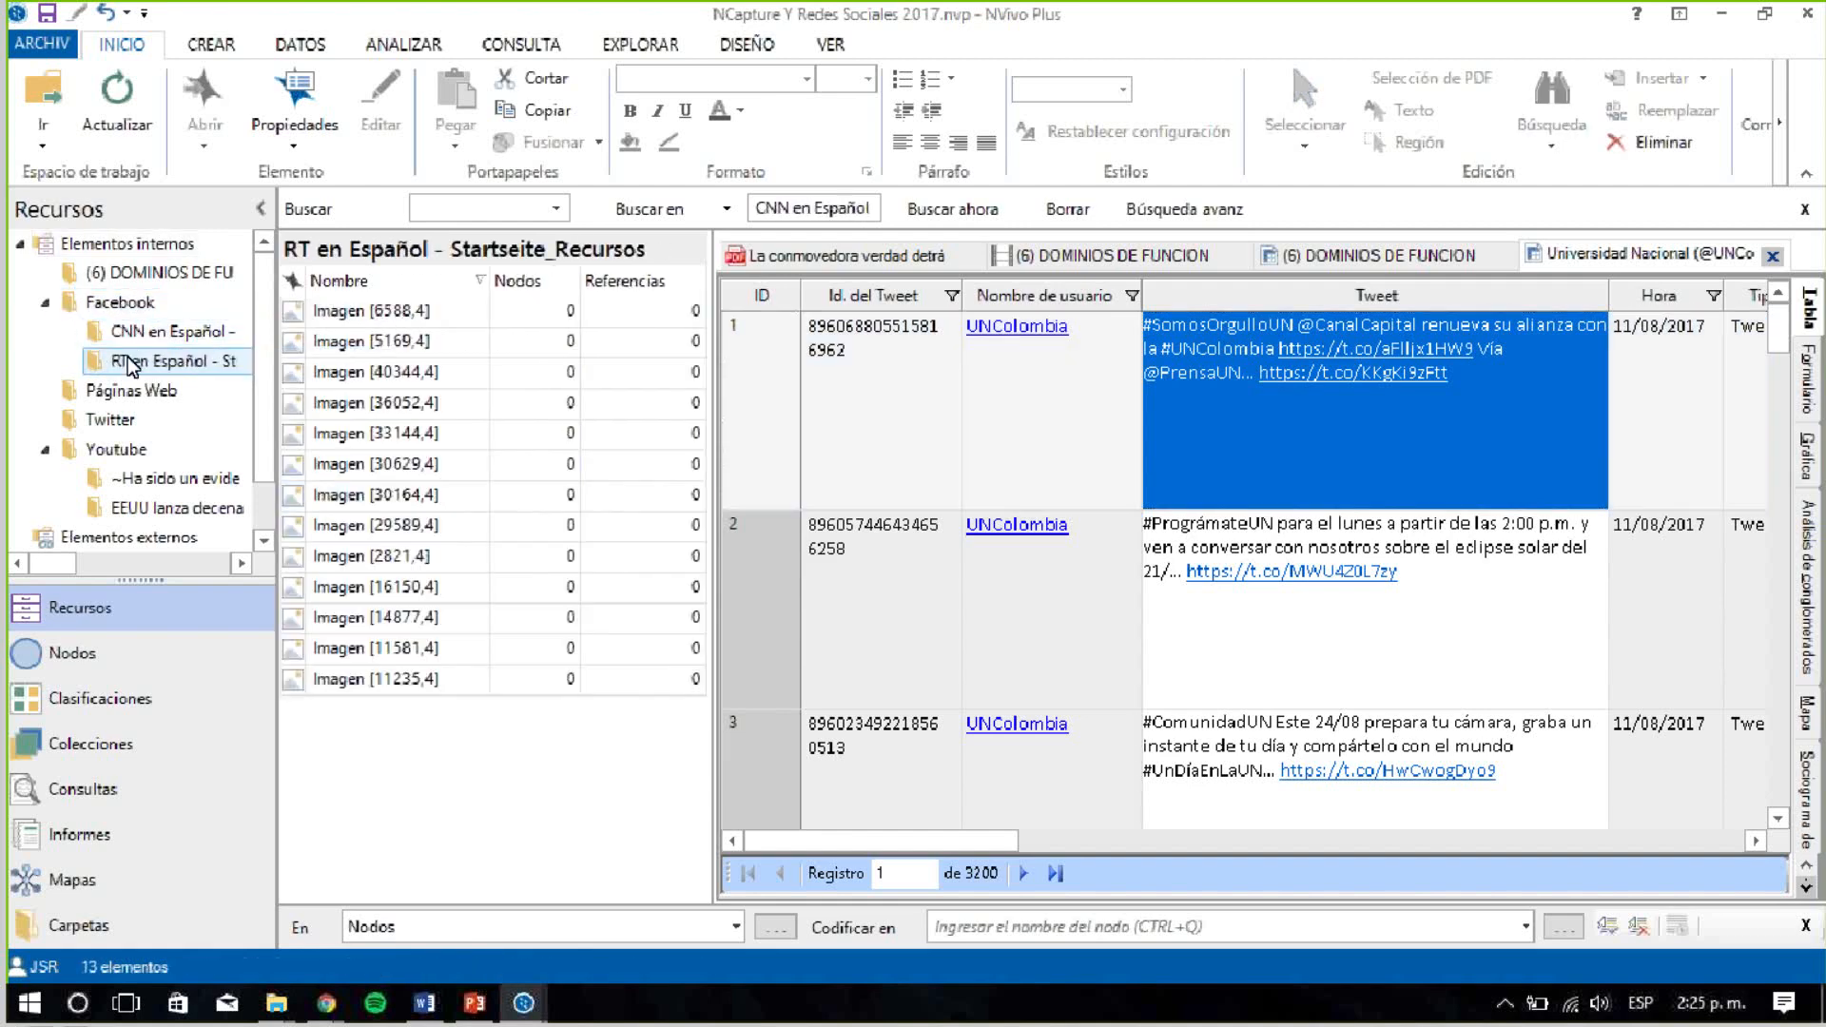
{"action": "left_click", "coordinate": [123, 295]}
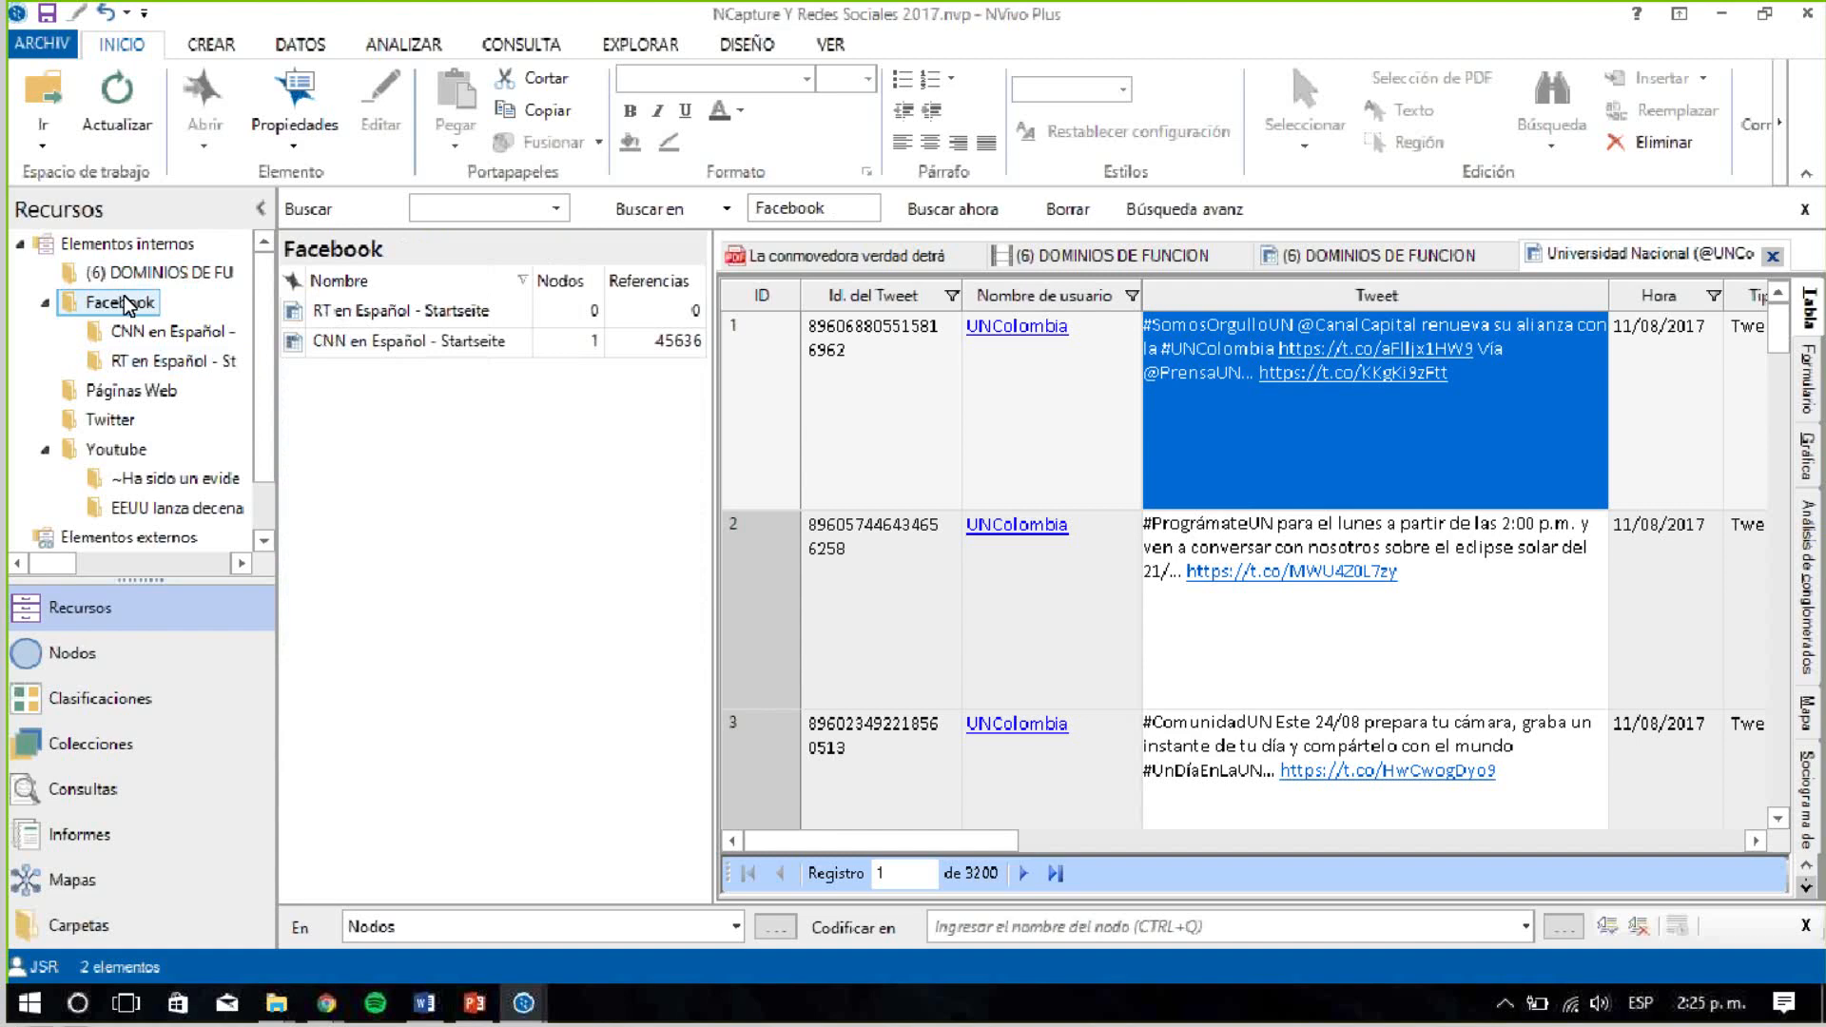
Display the project's Casos nodes and examine the CNN and RT cases in the list
{"action": "left_click", "coordinate": [76, 654]}
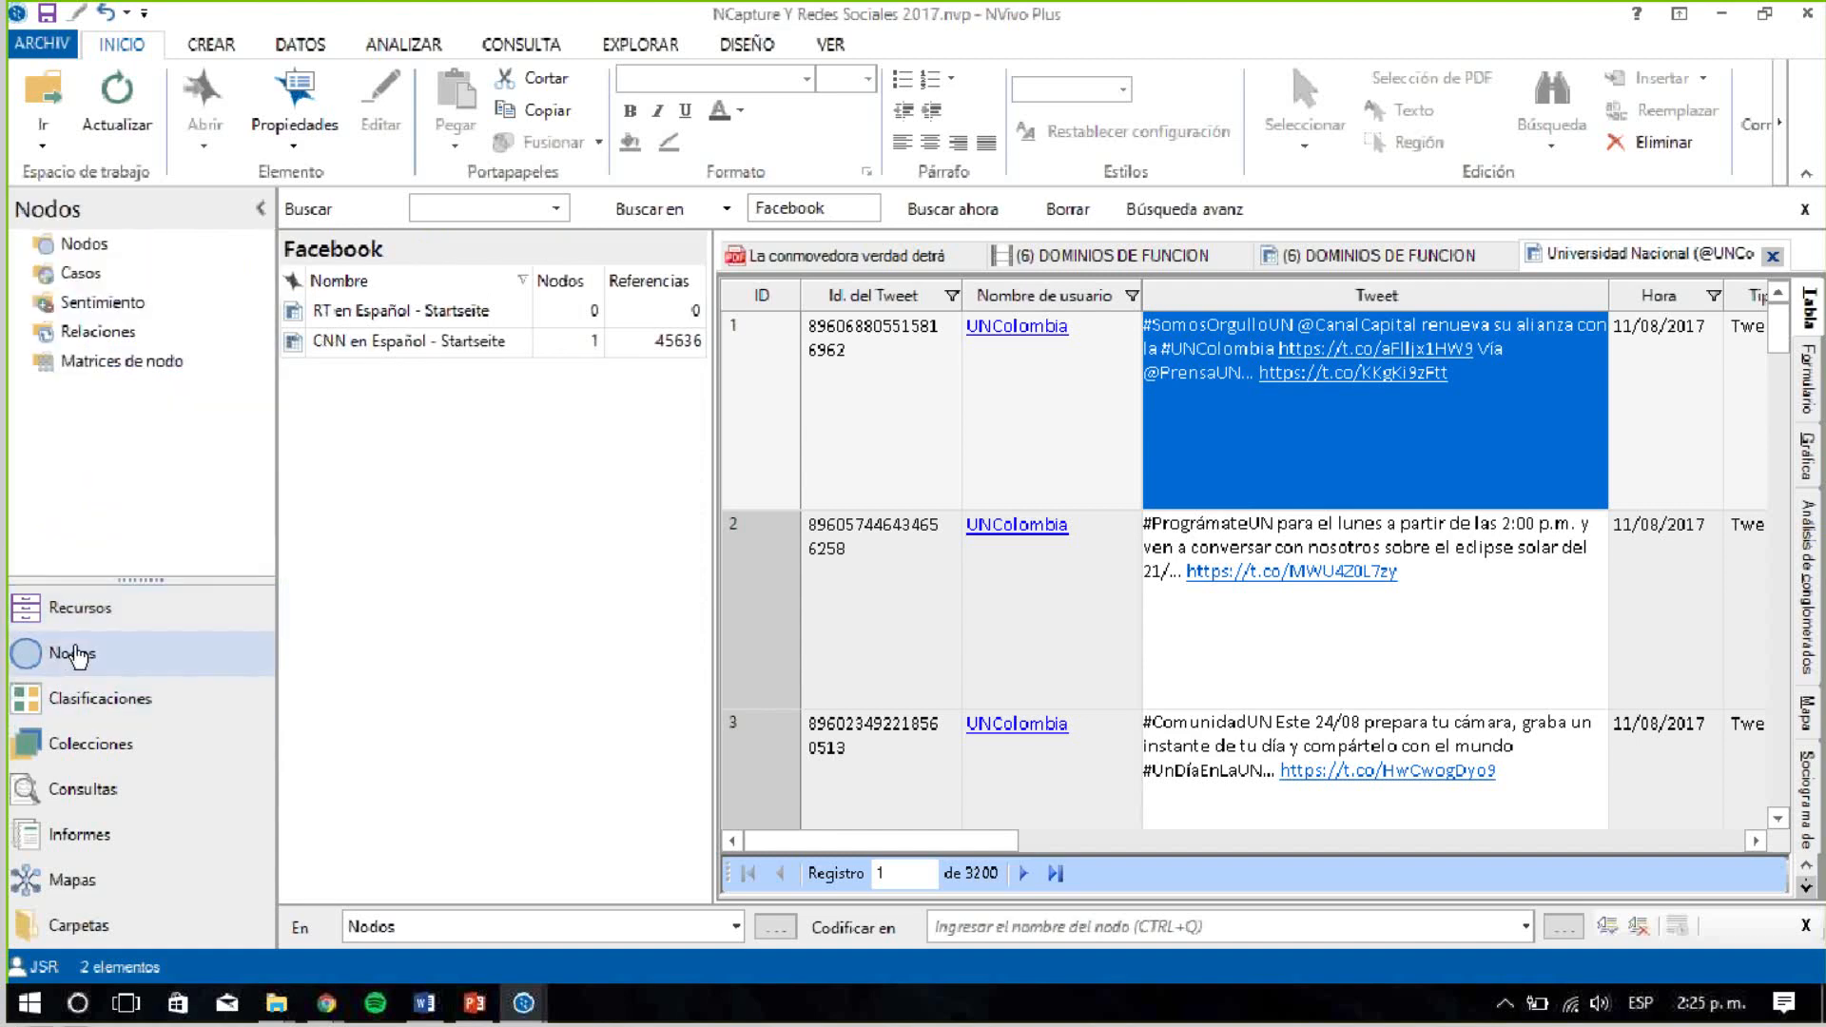
{"action": "left_click", "coordinate": [86, 274]}
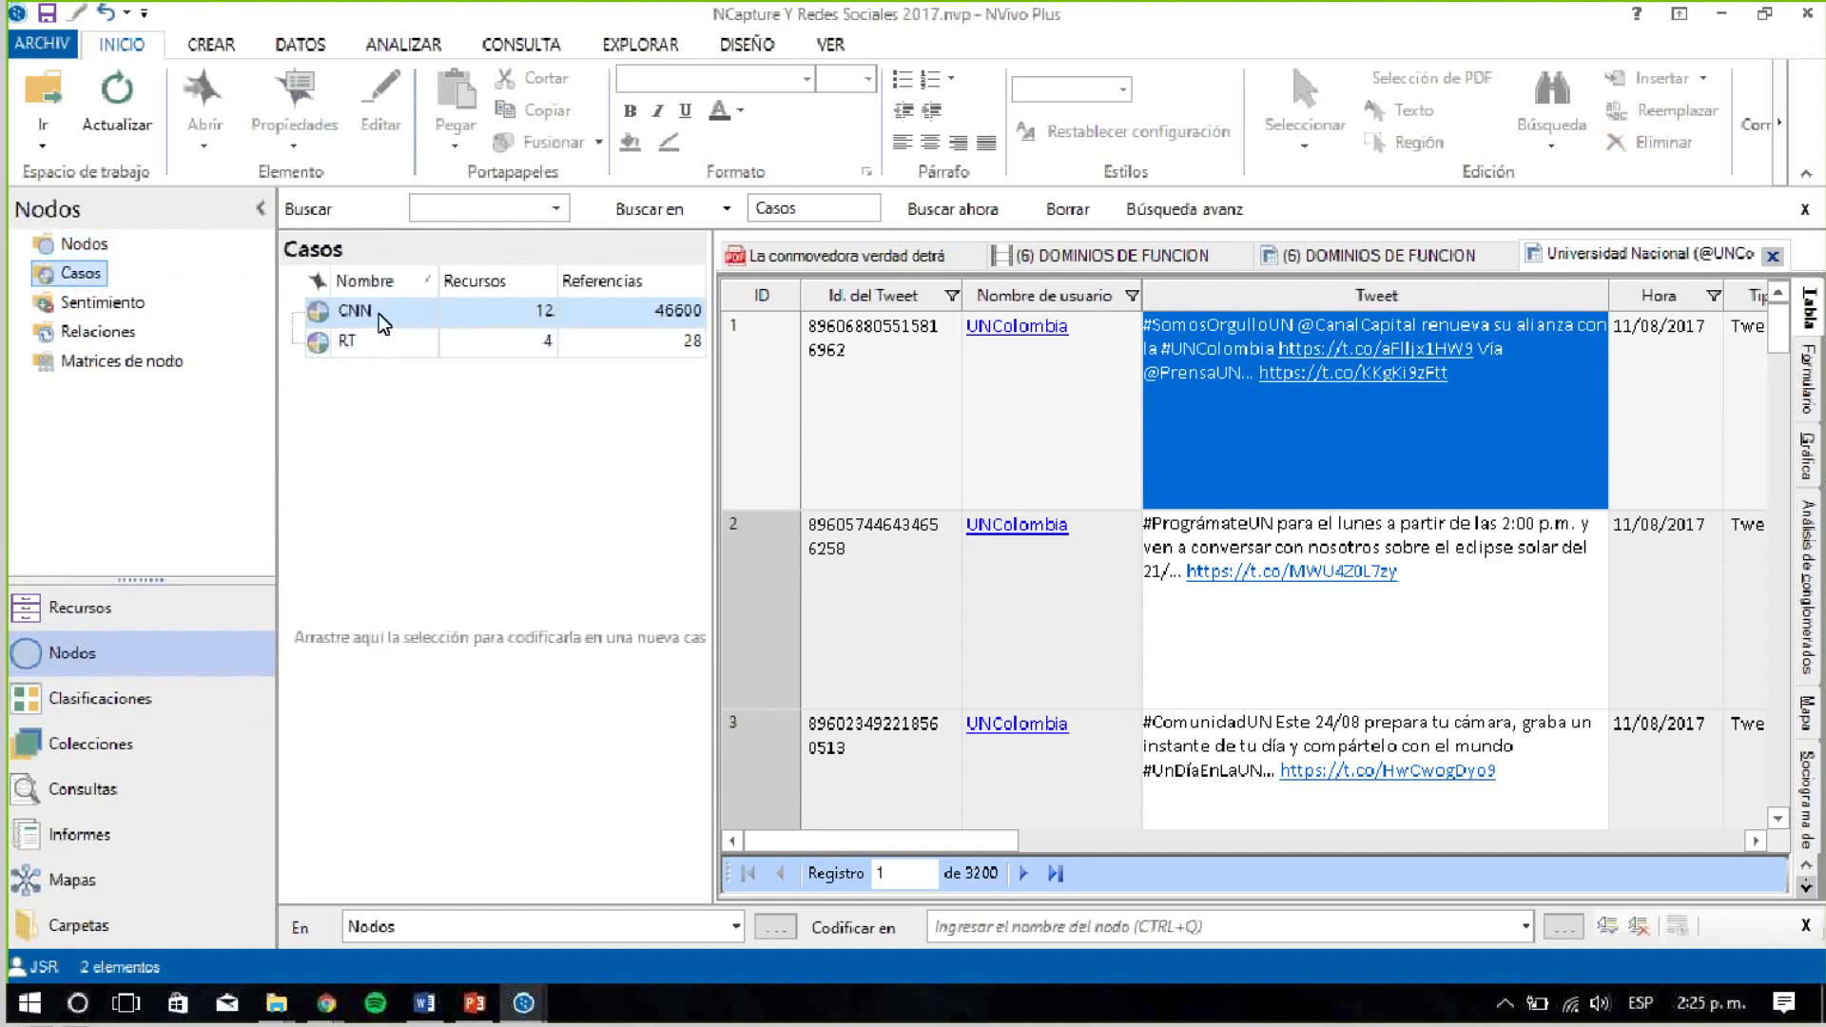
{"action": "left_click", "coordinate": [342, 345], "text": "shift"}
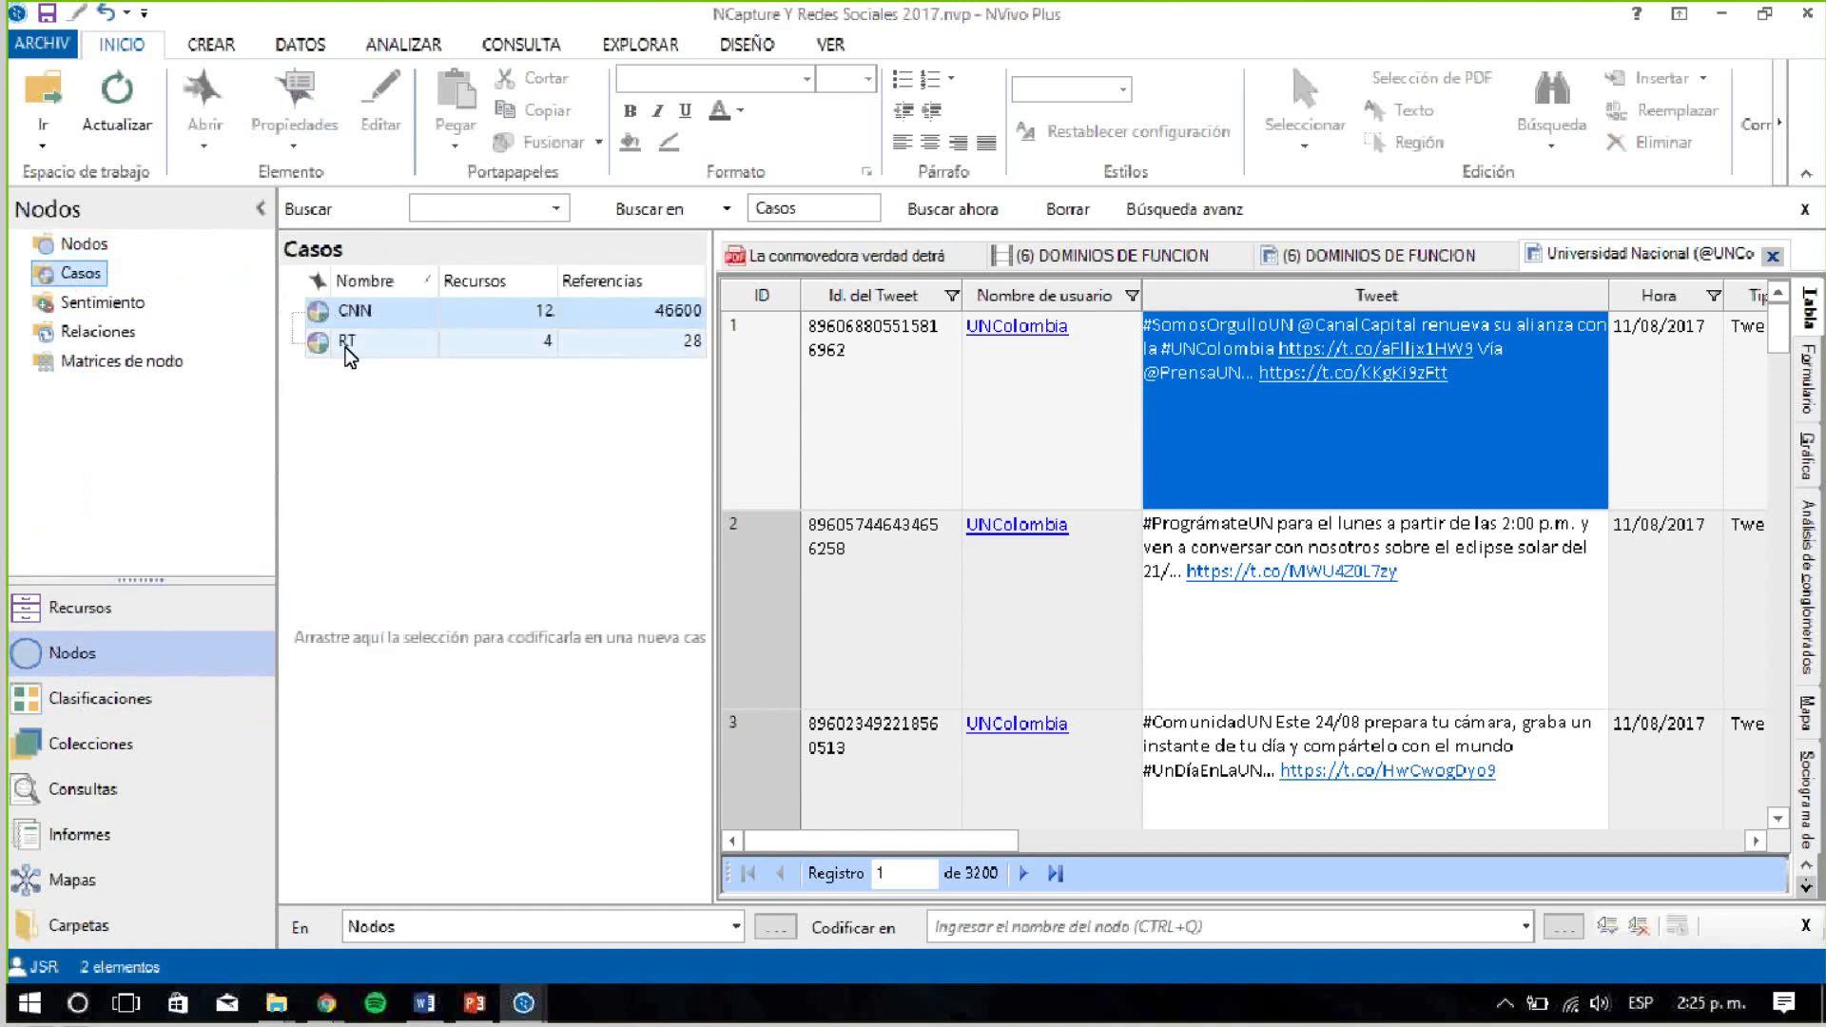
{"action": "left_click", "coordinate": [390, 323]}
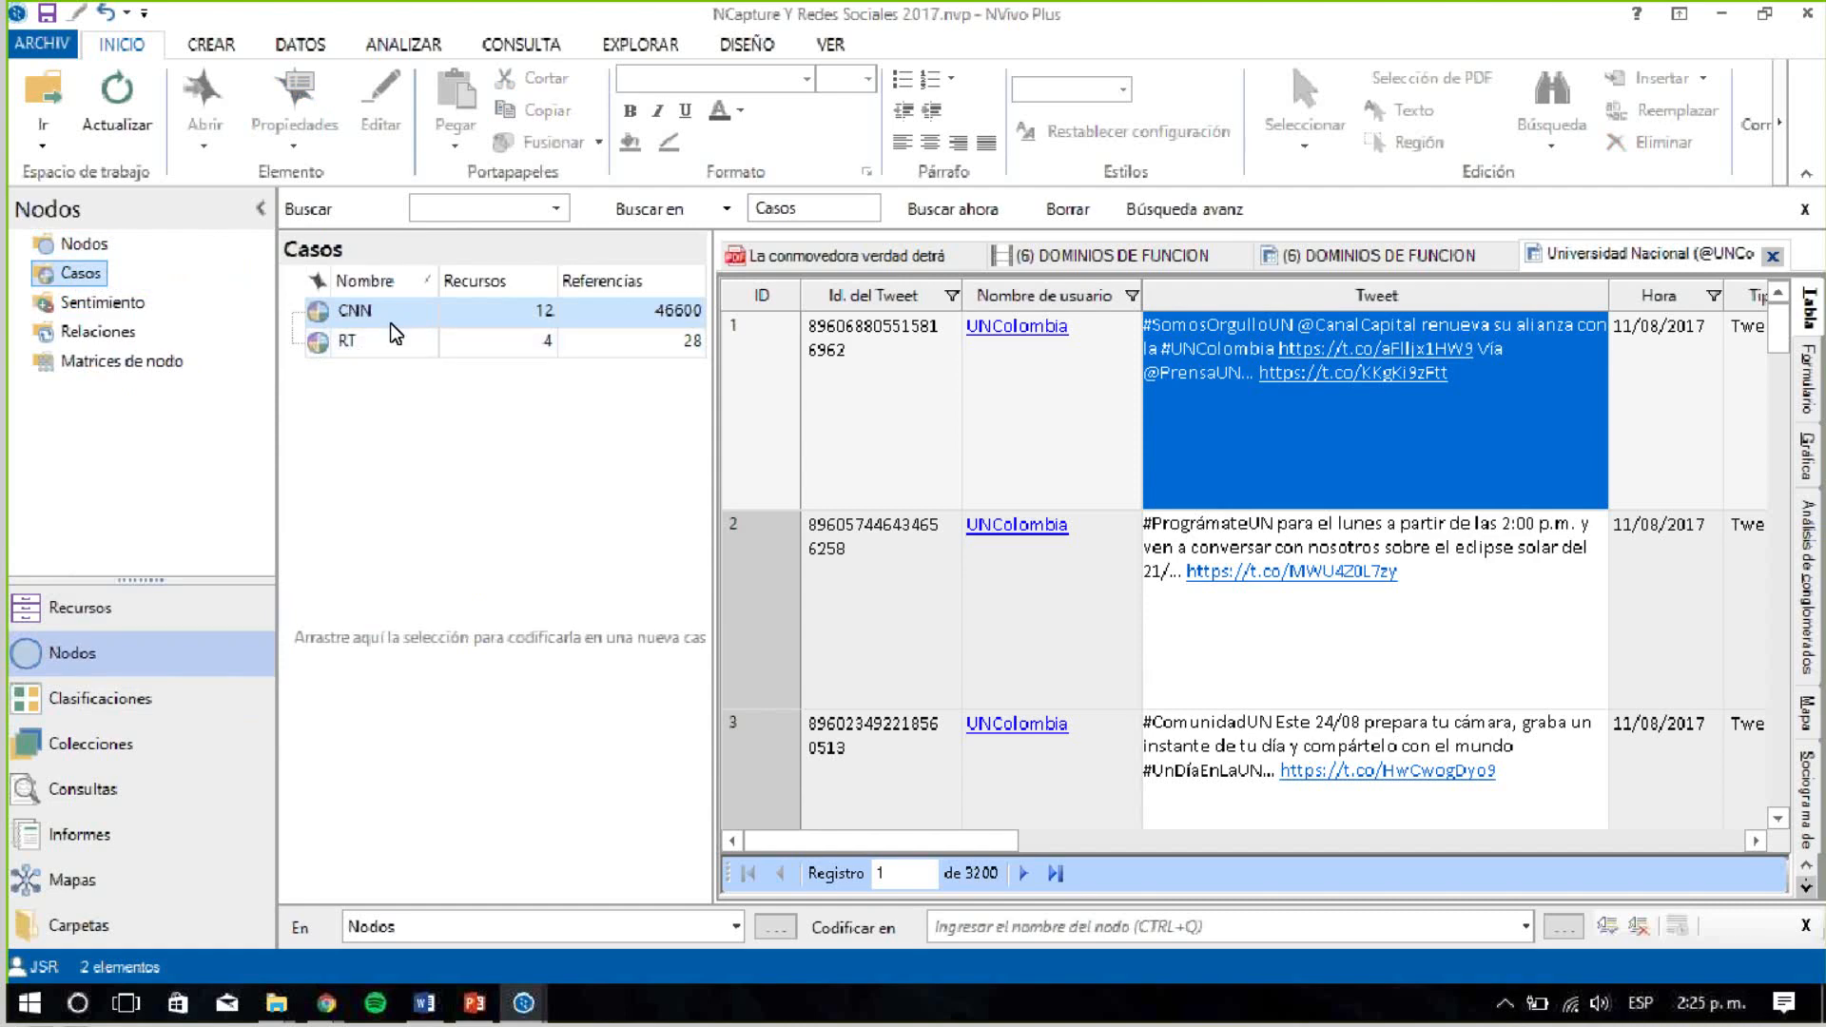
Close the article PDF and the YouTube video, and open the CNN and RT cases to review their coded sources
{"action": "left_click", "coordinate": [970, 255]}
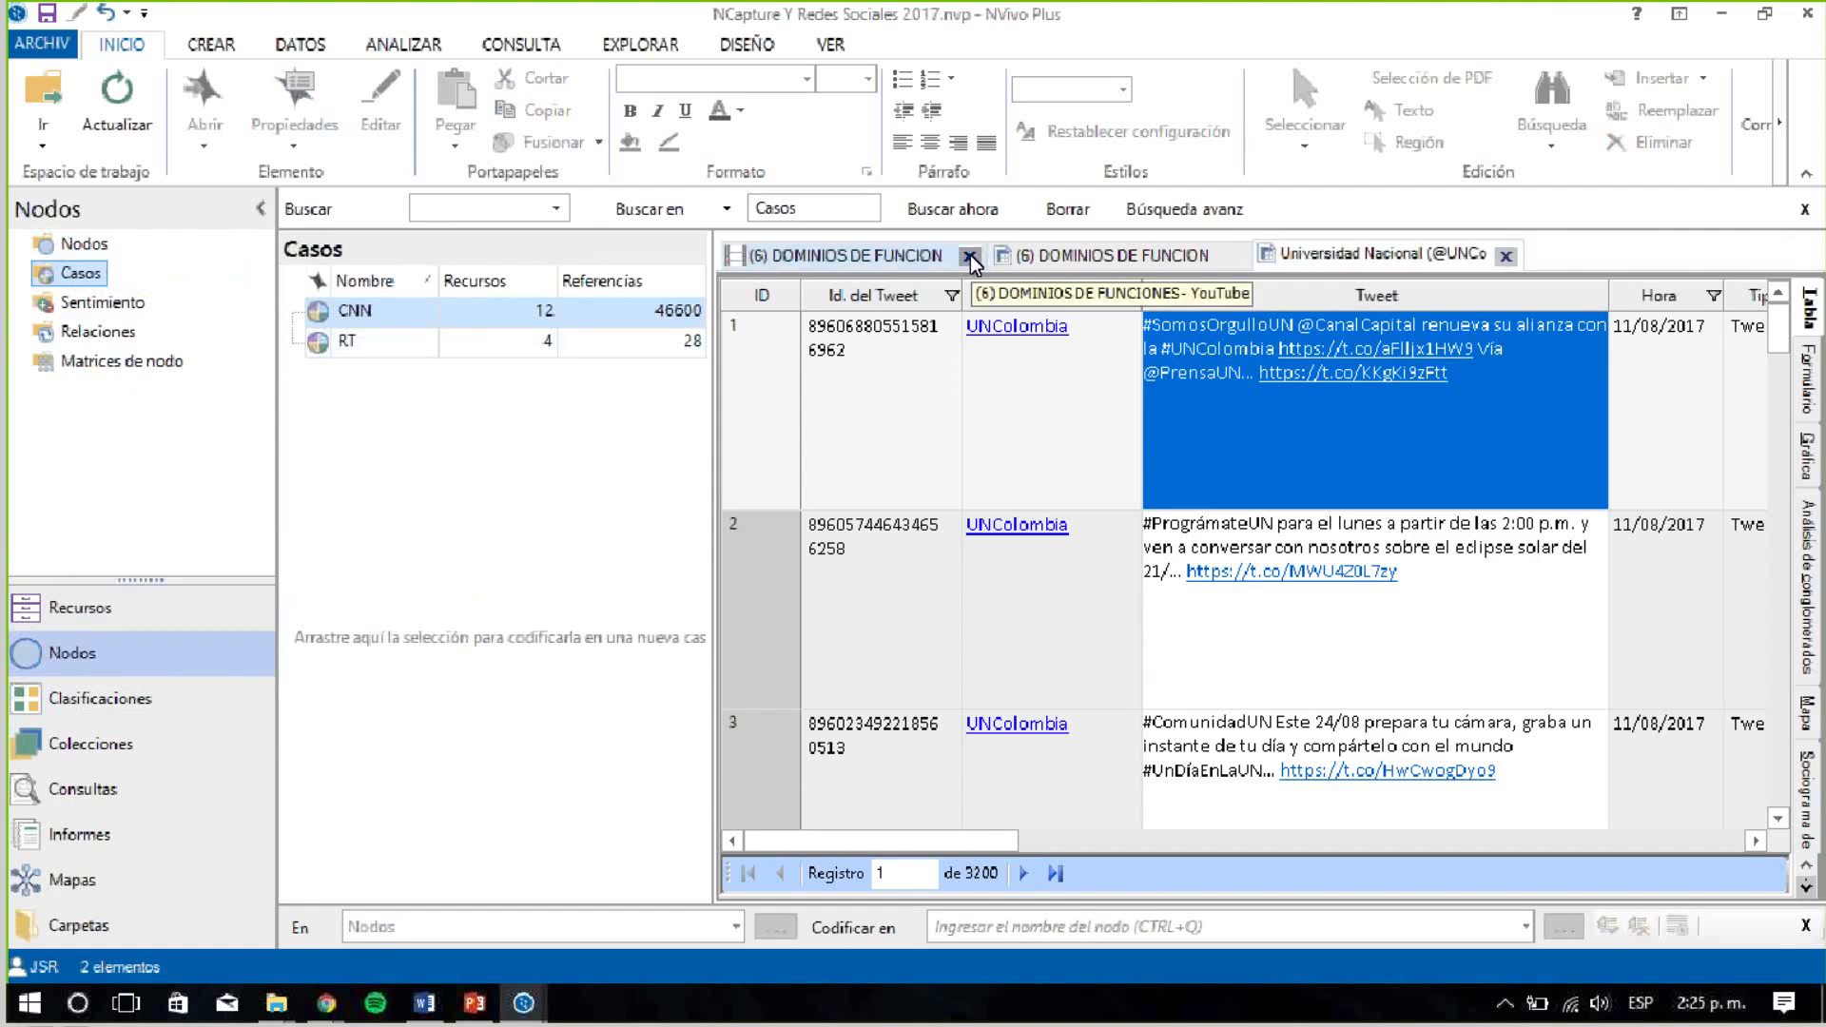
{"action": "left_click", "coordinate": [971, 255]}
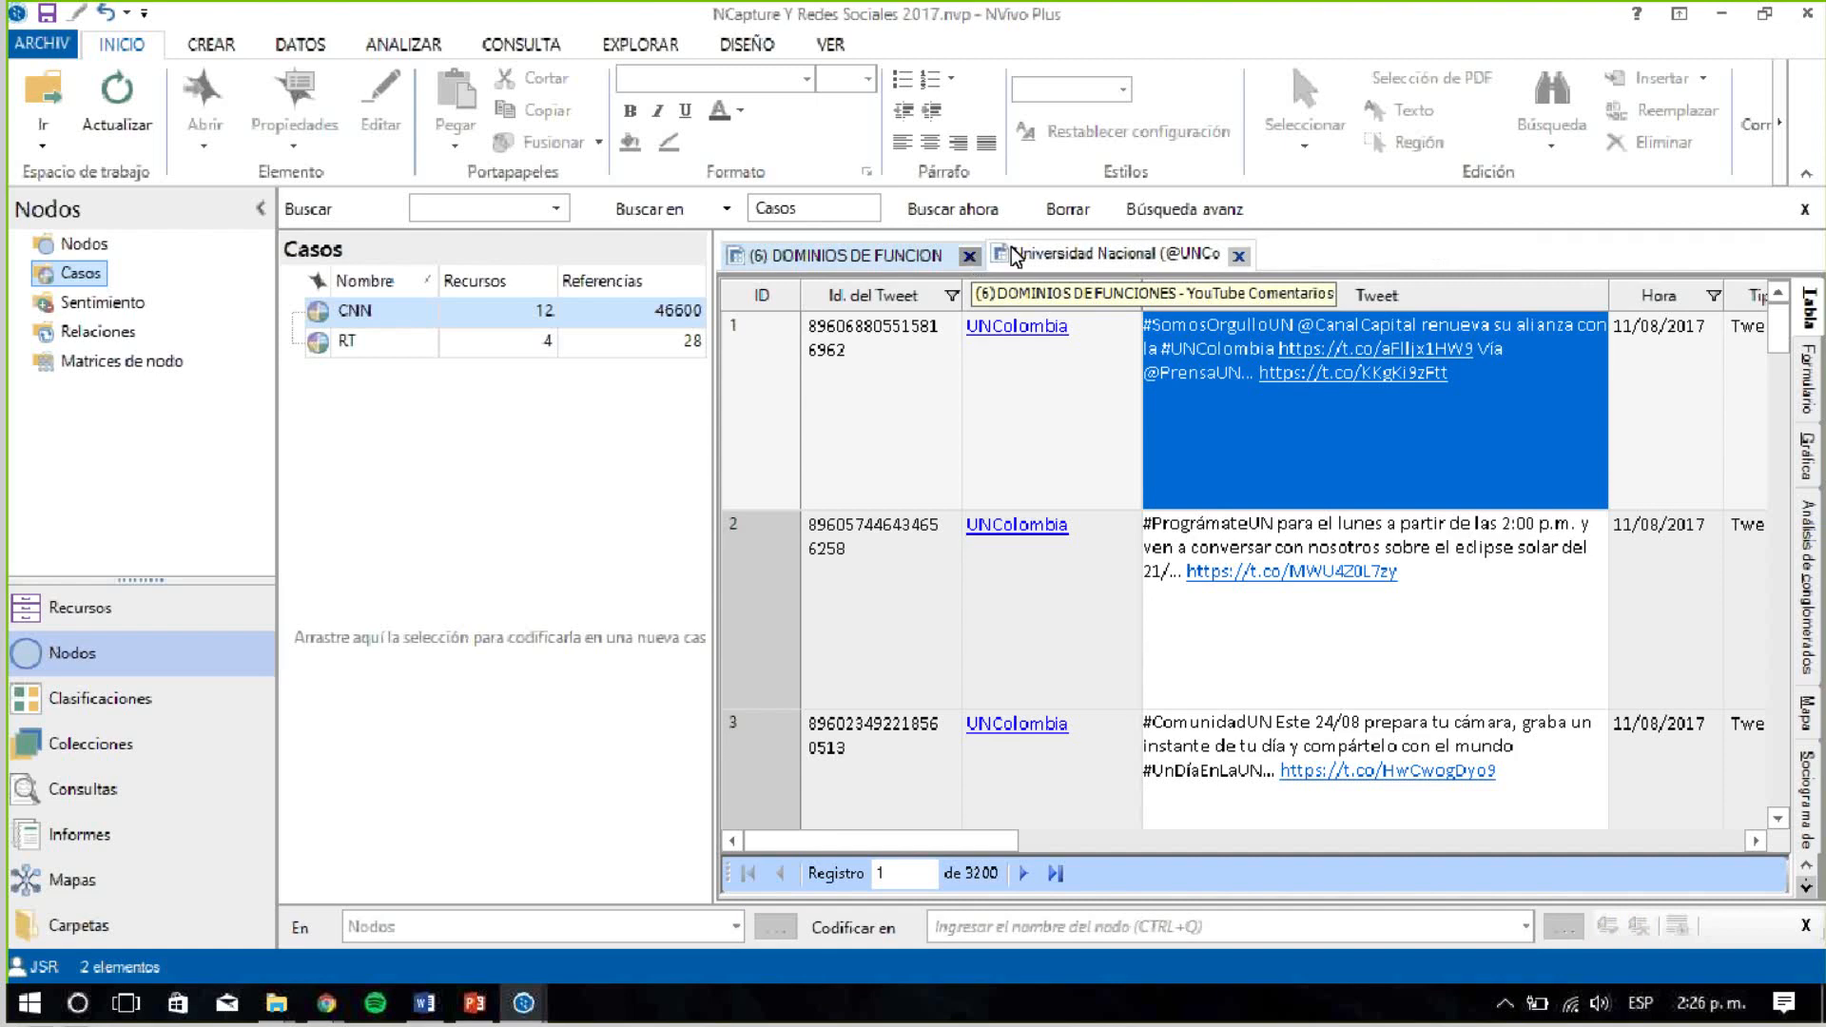
{"action": "left_click", "coordinate": [316, 313]}
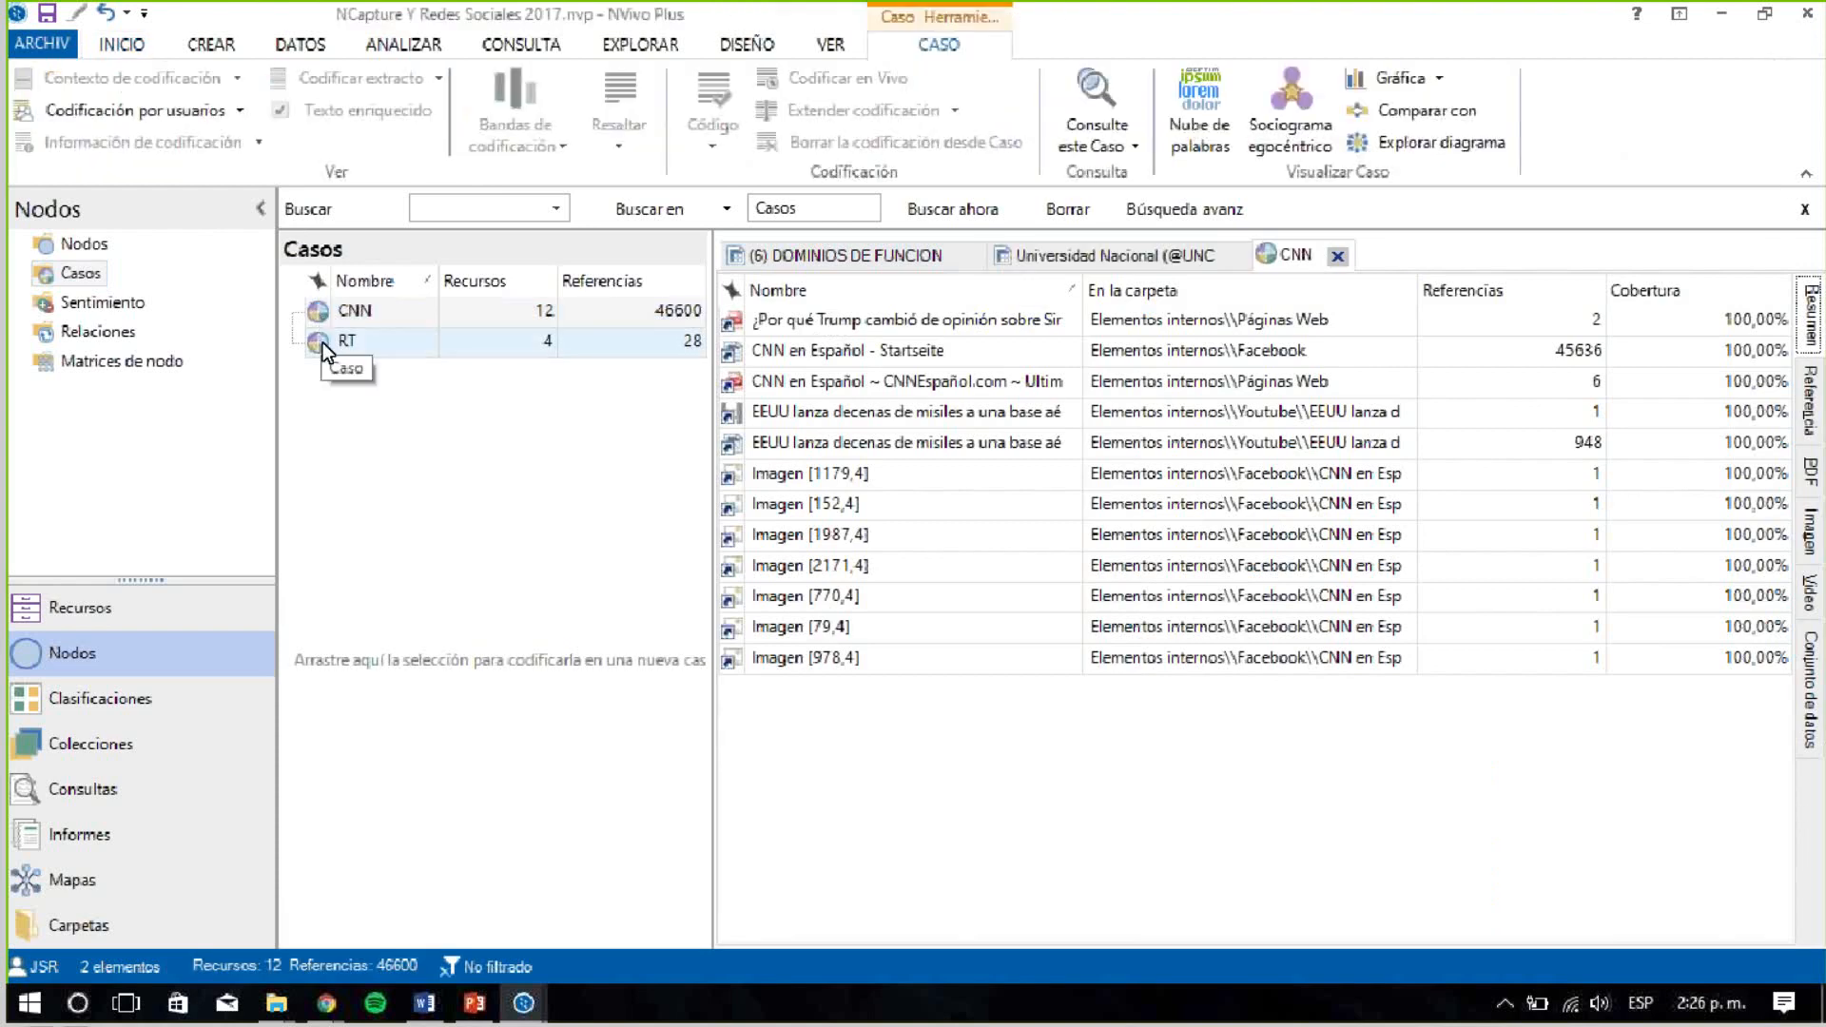
{"action": "left_click", "coordinate": [322, 340]}
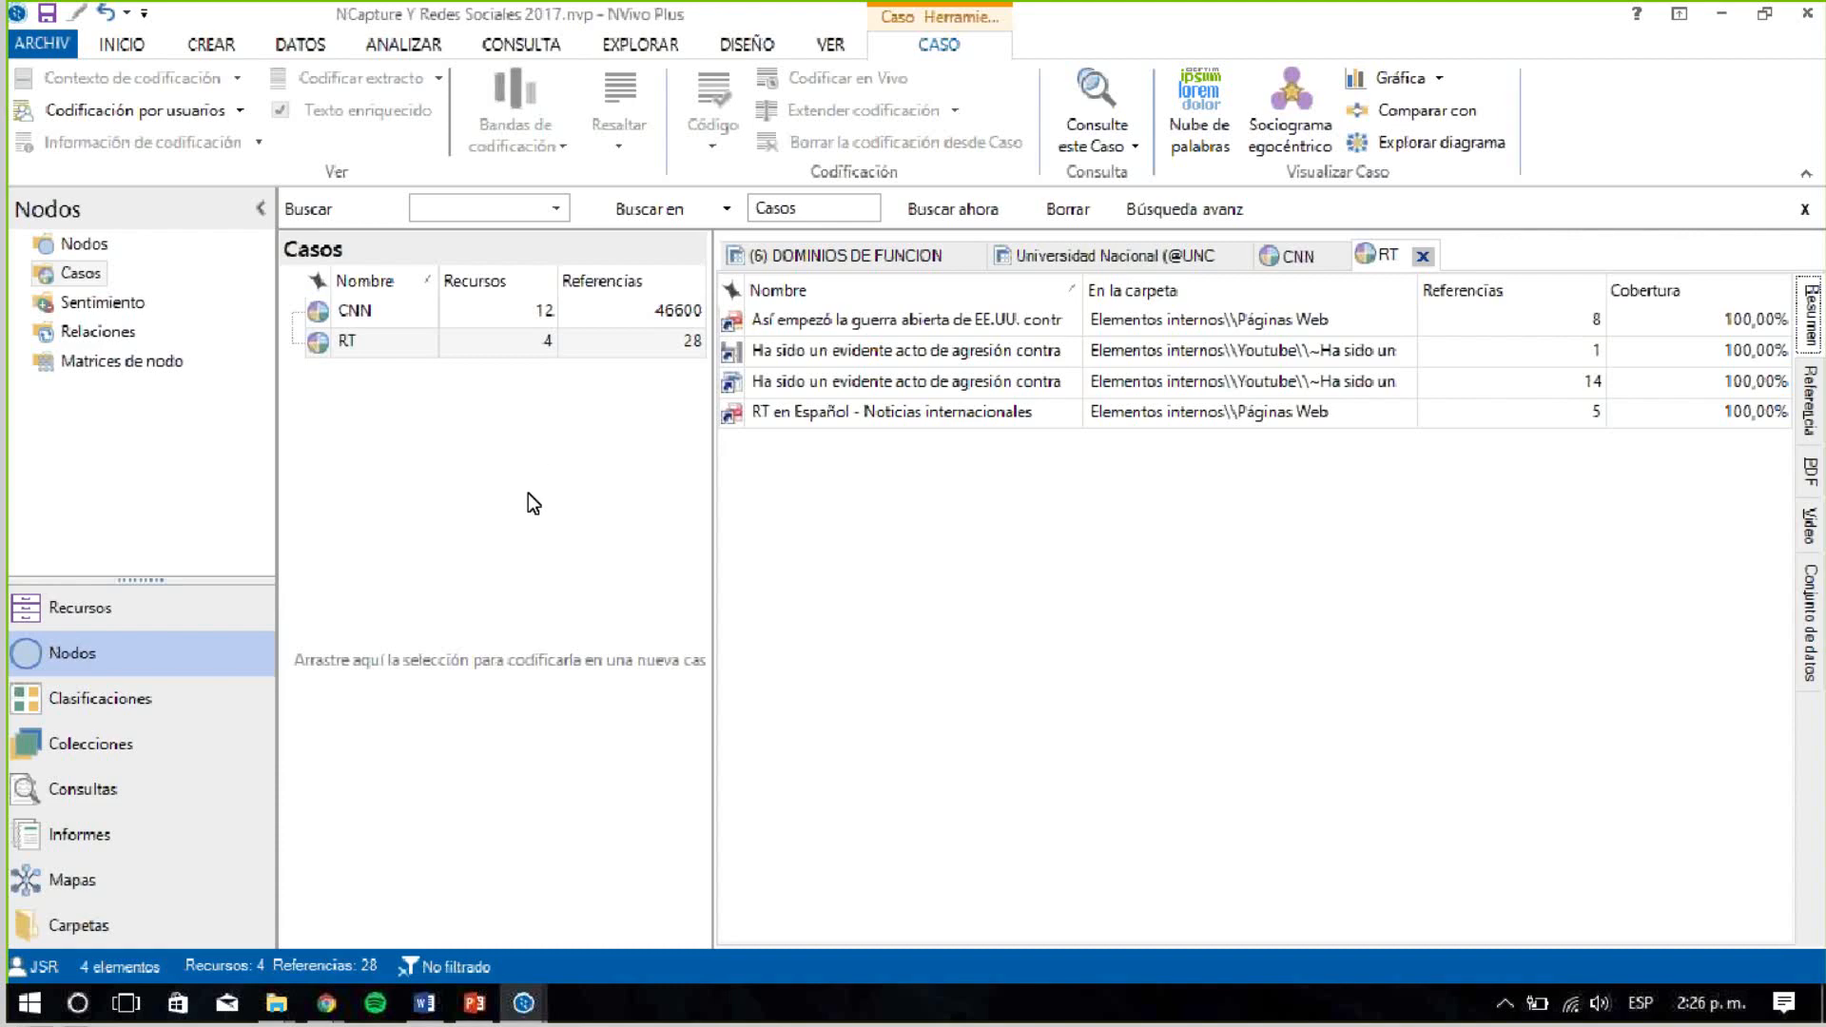
Switch to the NVivo11 presentation in PowerPoint and move forward past the "NCapture: .nvcx" Twitter slide
{"action": "mouse_move", "coordinate": [475, 1004]}
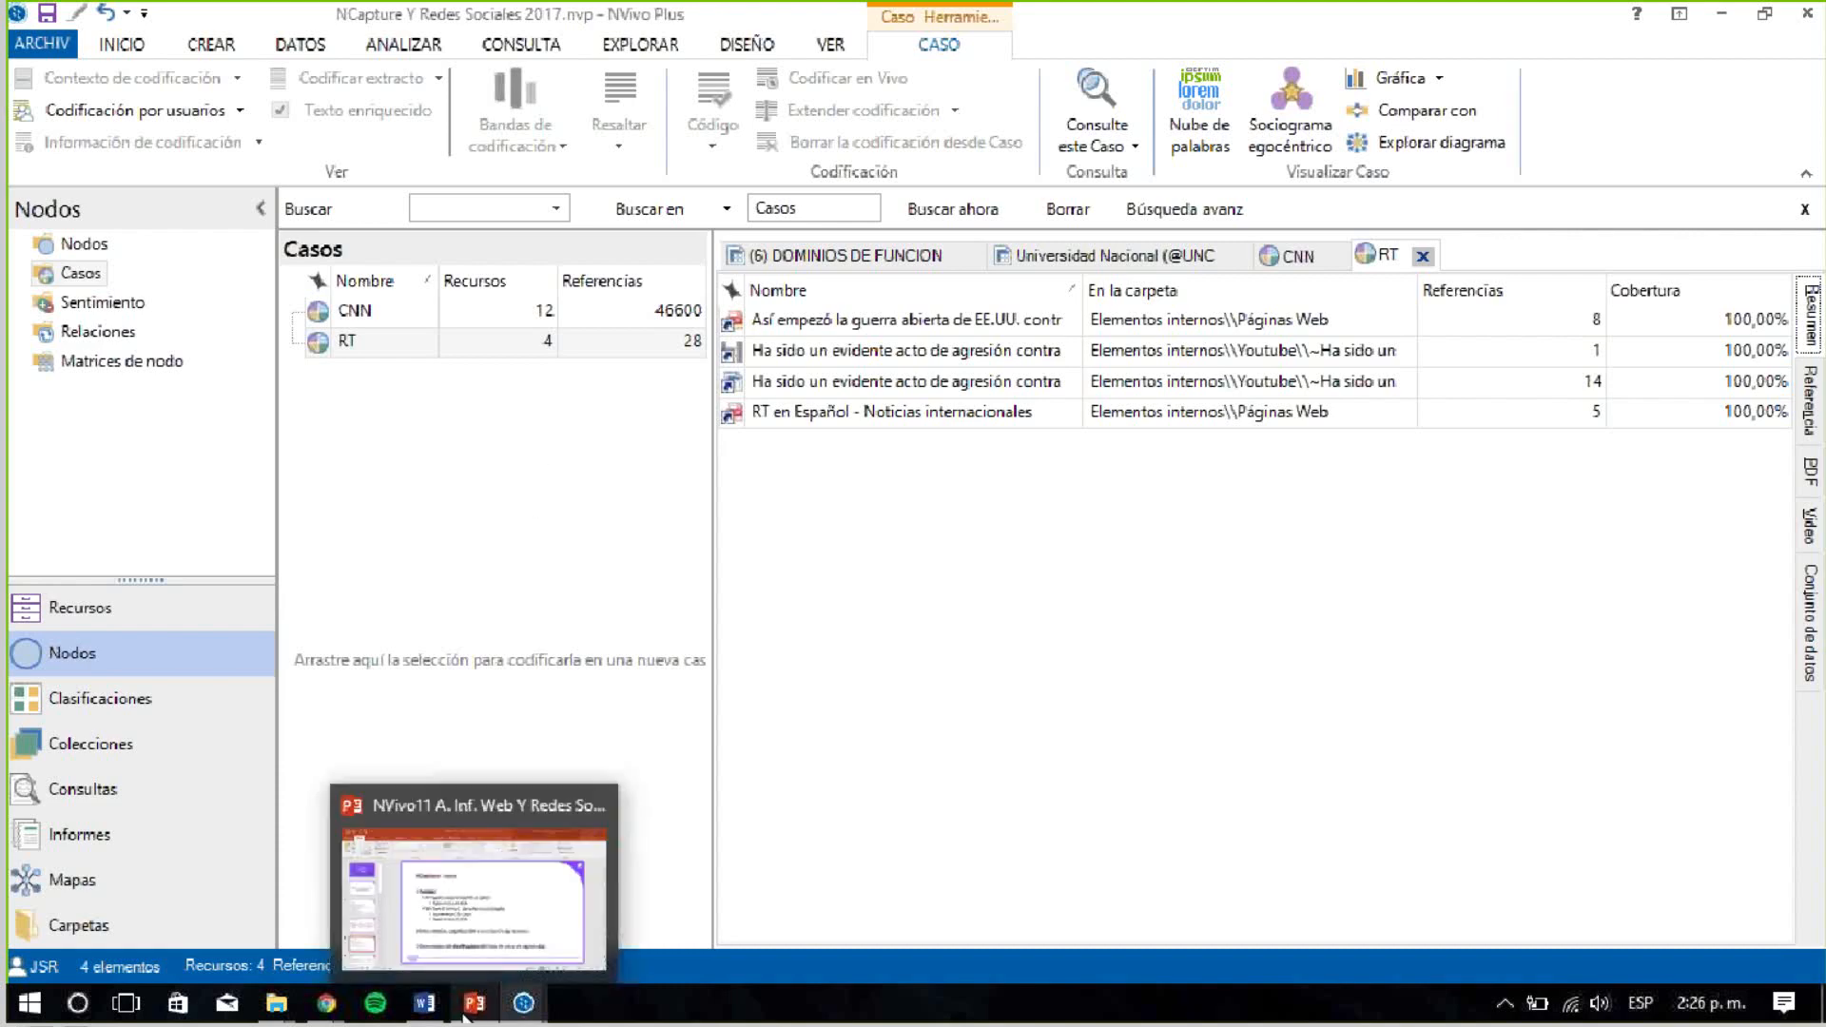
{"action": "left_click", "coordinate": [460, 928]}
{"action": "scroll", "coordinate": [202, 928], "scroll_direction": "down", "scroll_amount": 2}
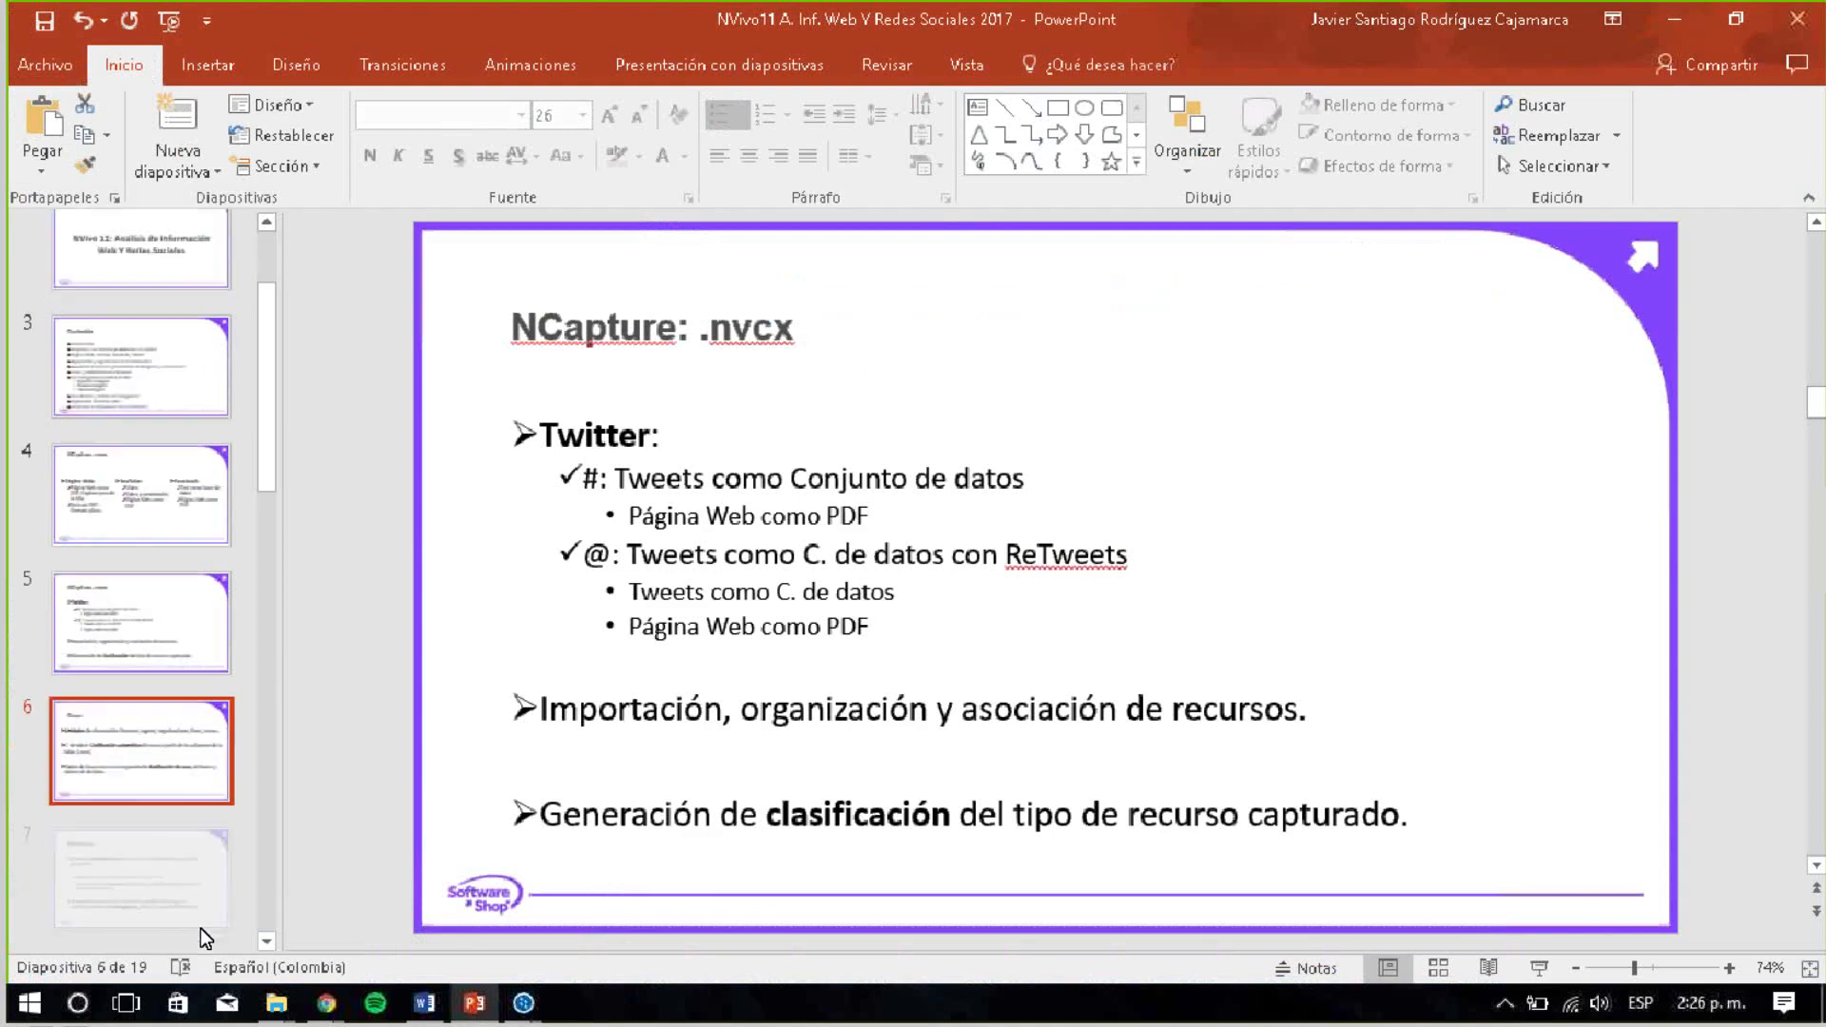
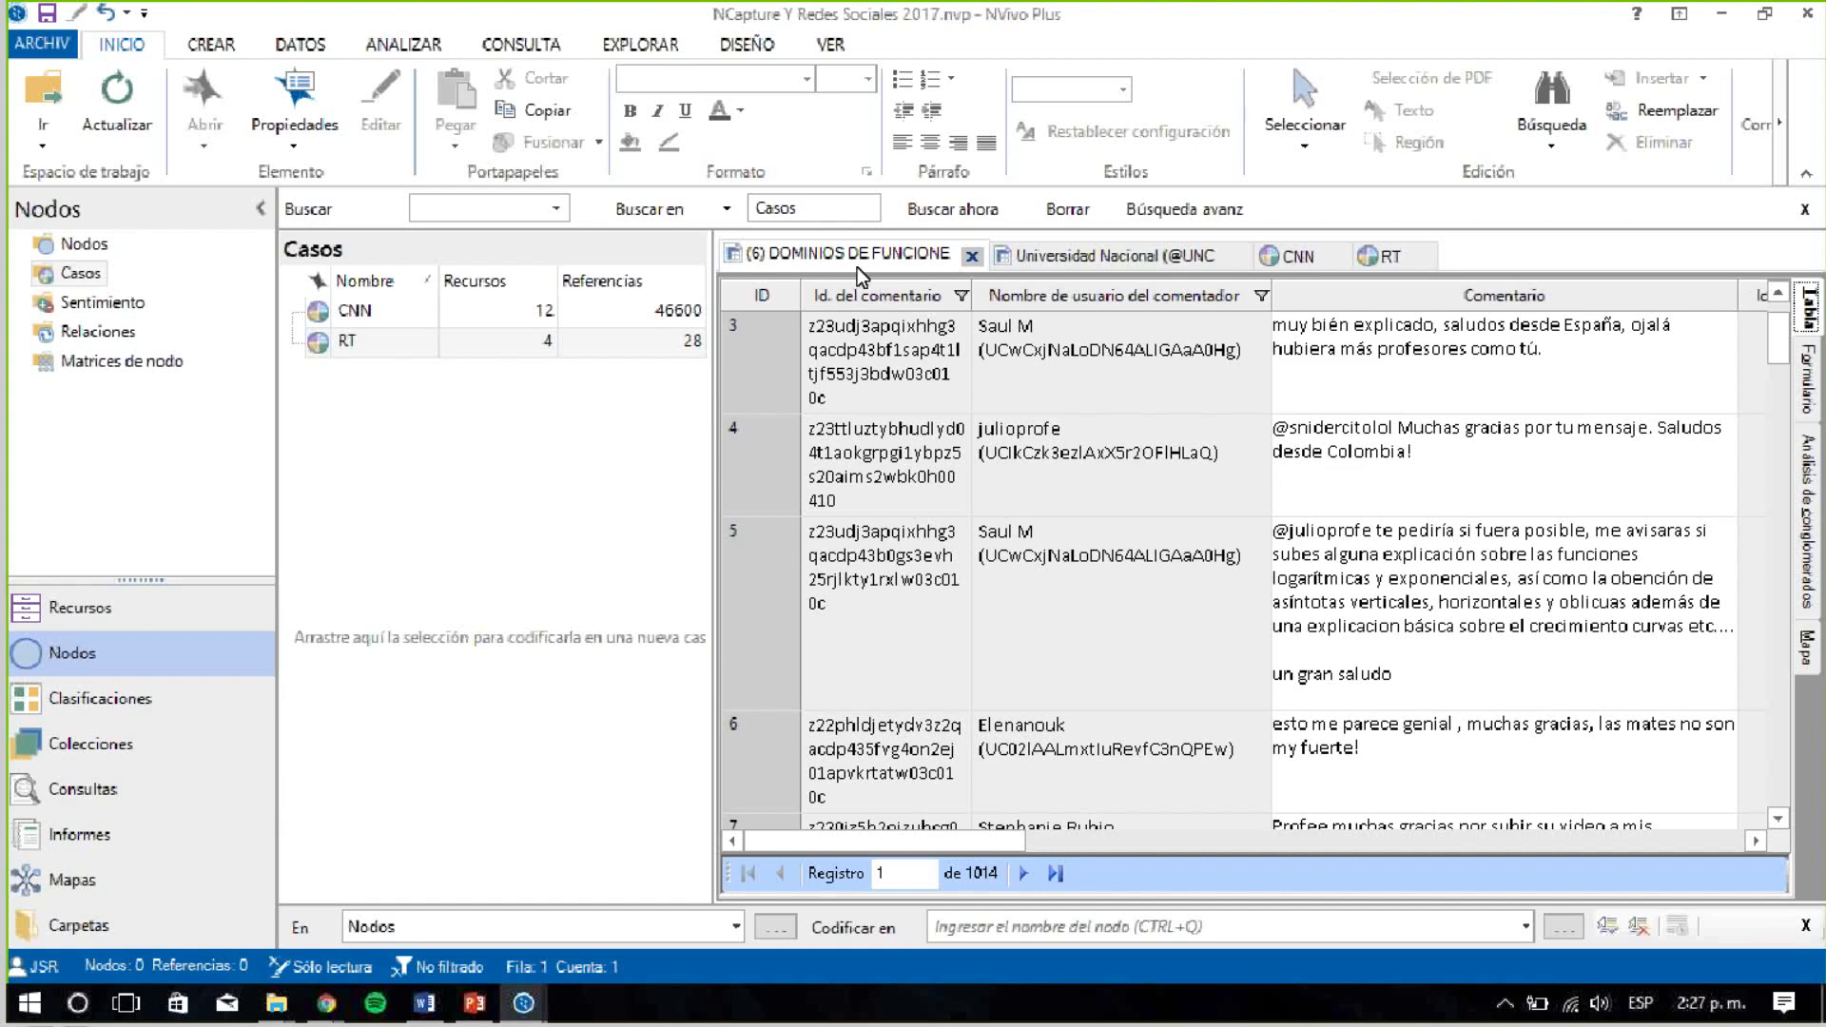
Start automatic coding of the YouTube comments dataset by source style or structure, using each value in the predefined YouTube columns
{"action": "left_click", "coordinate": [406, 45]}
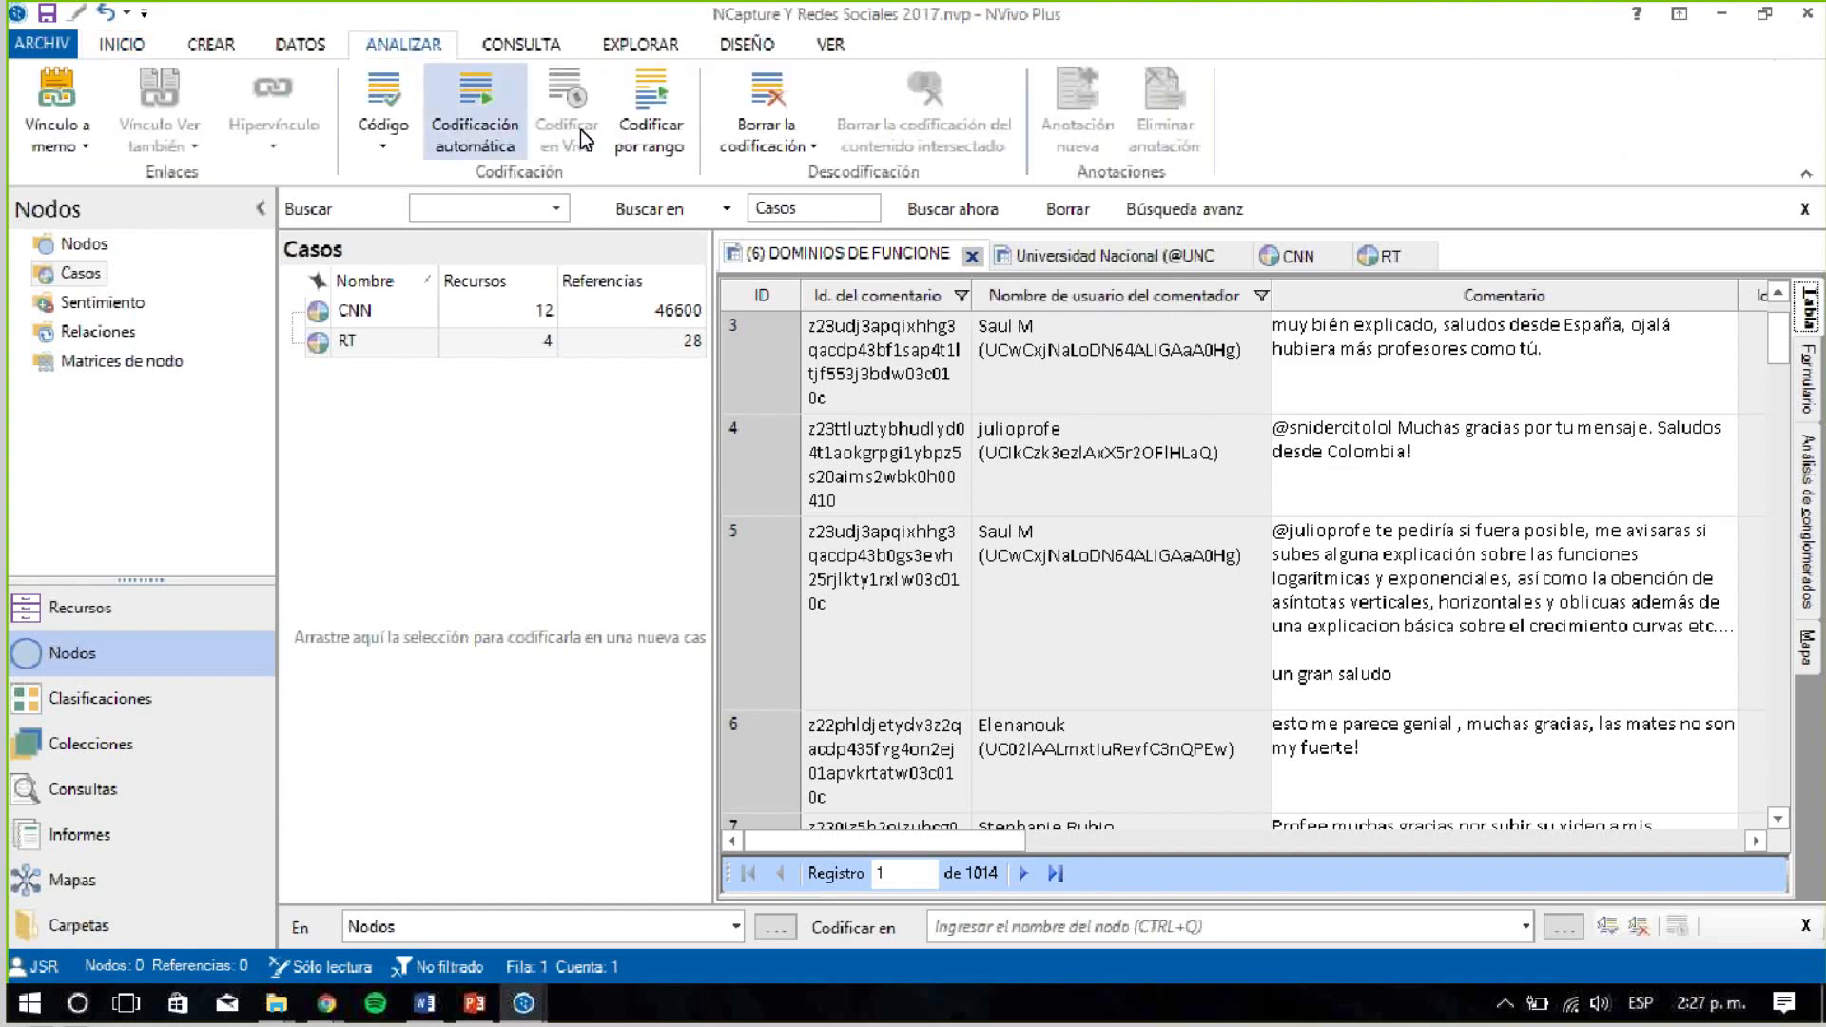
{"action": "left_click", "coordinate": [472, 120]}
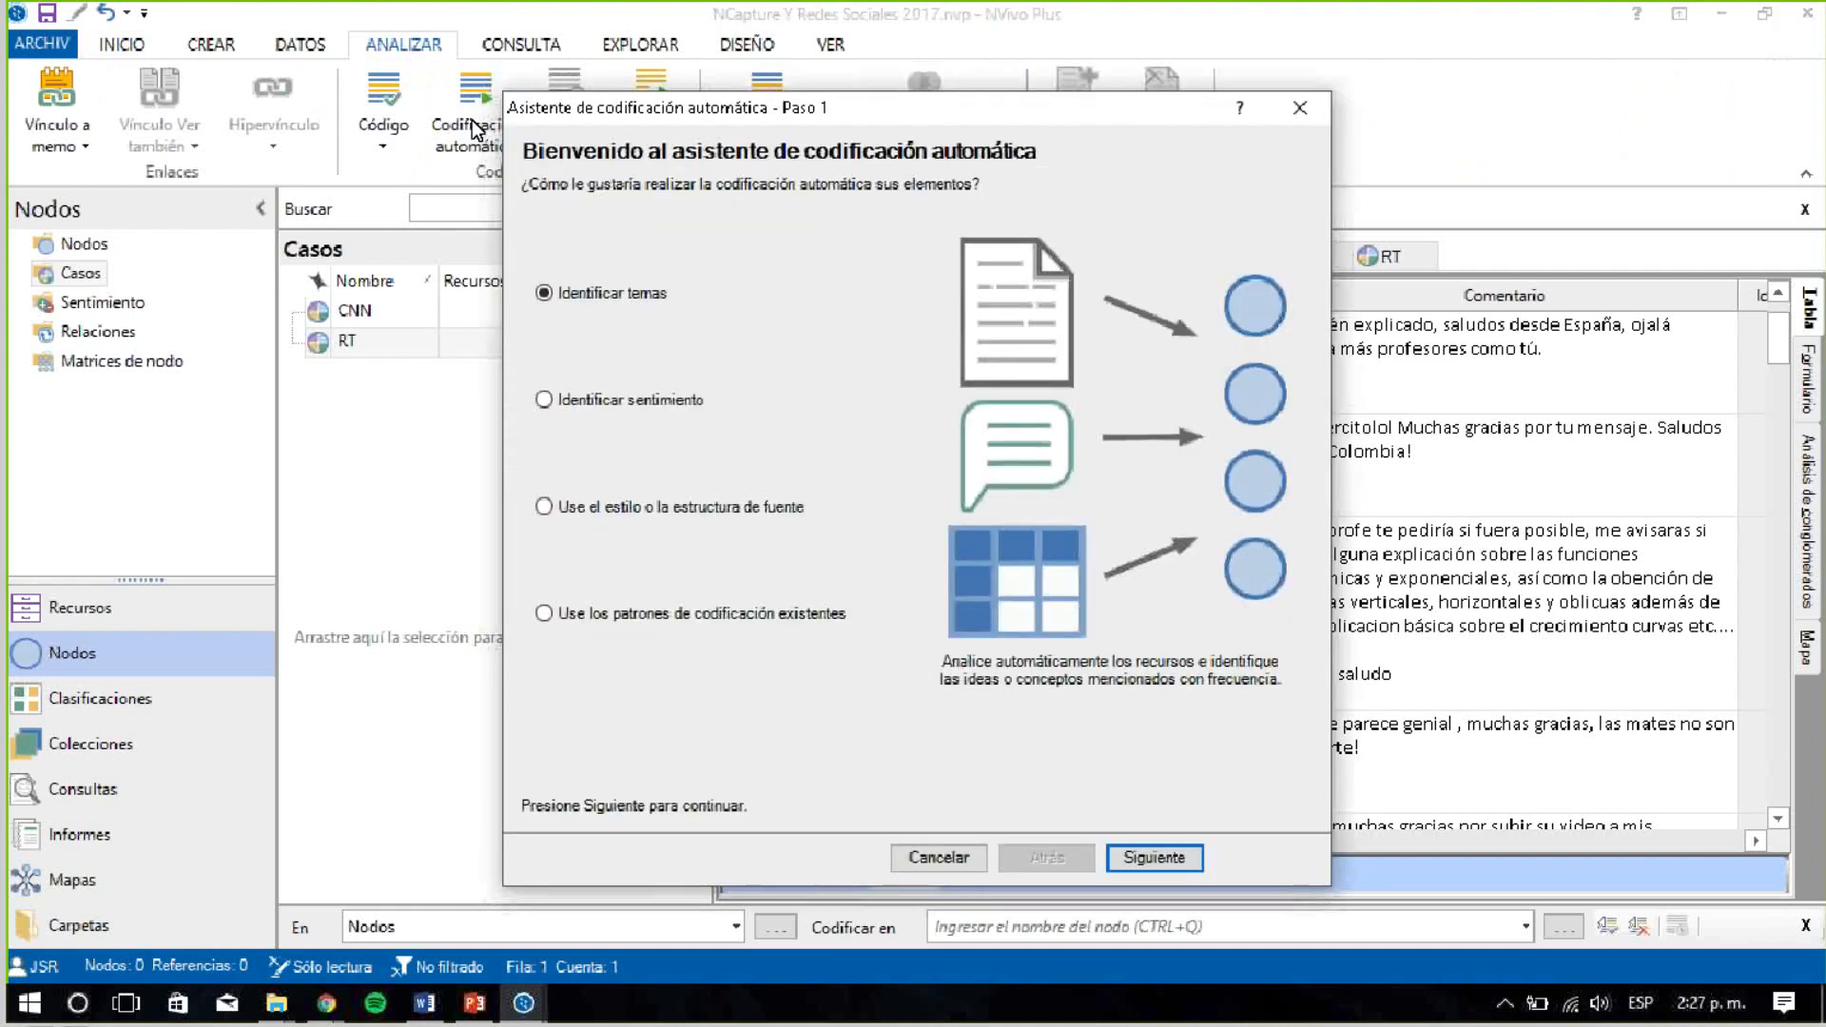
{"action": "left_click", "coordinate": [544, 506]}
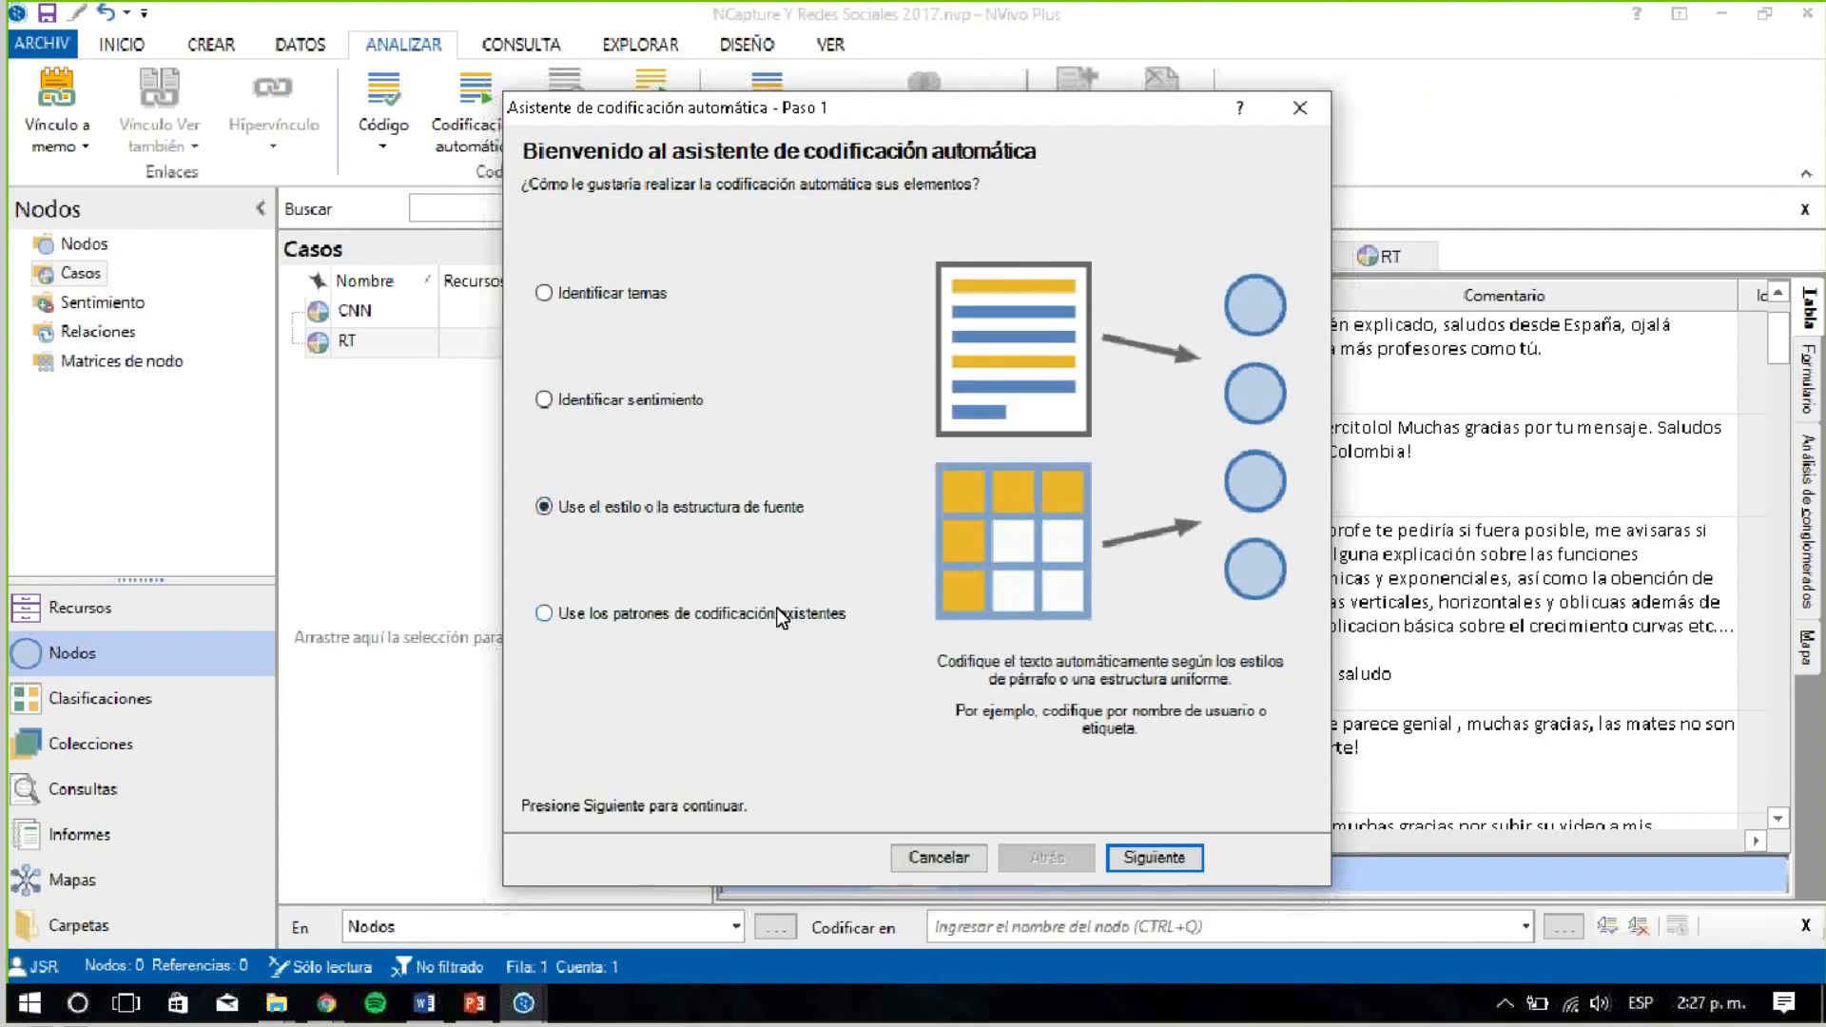
{"action": "left_click", "coordinate": [1157, 858]}
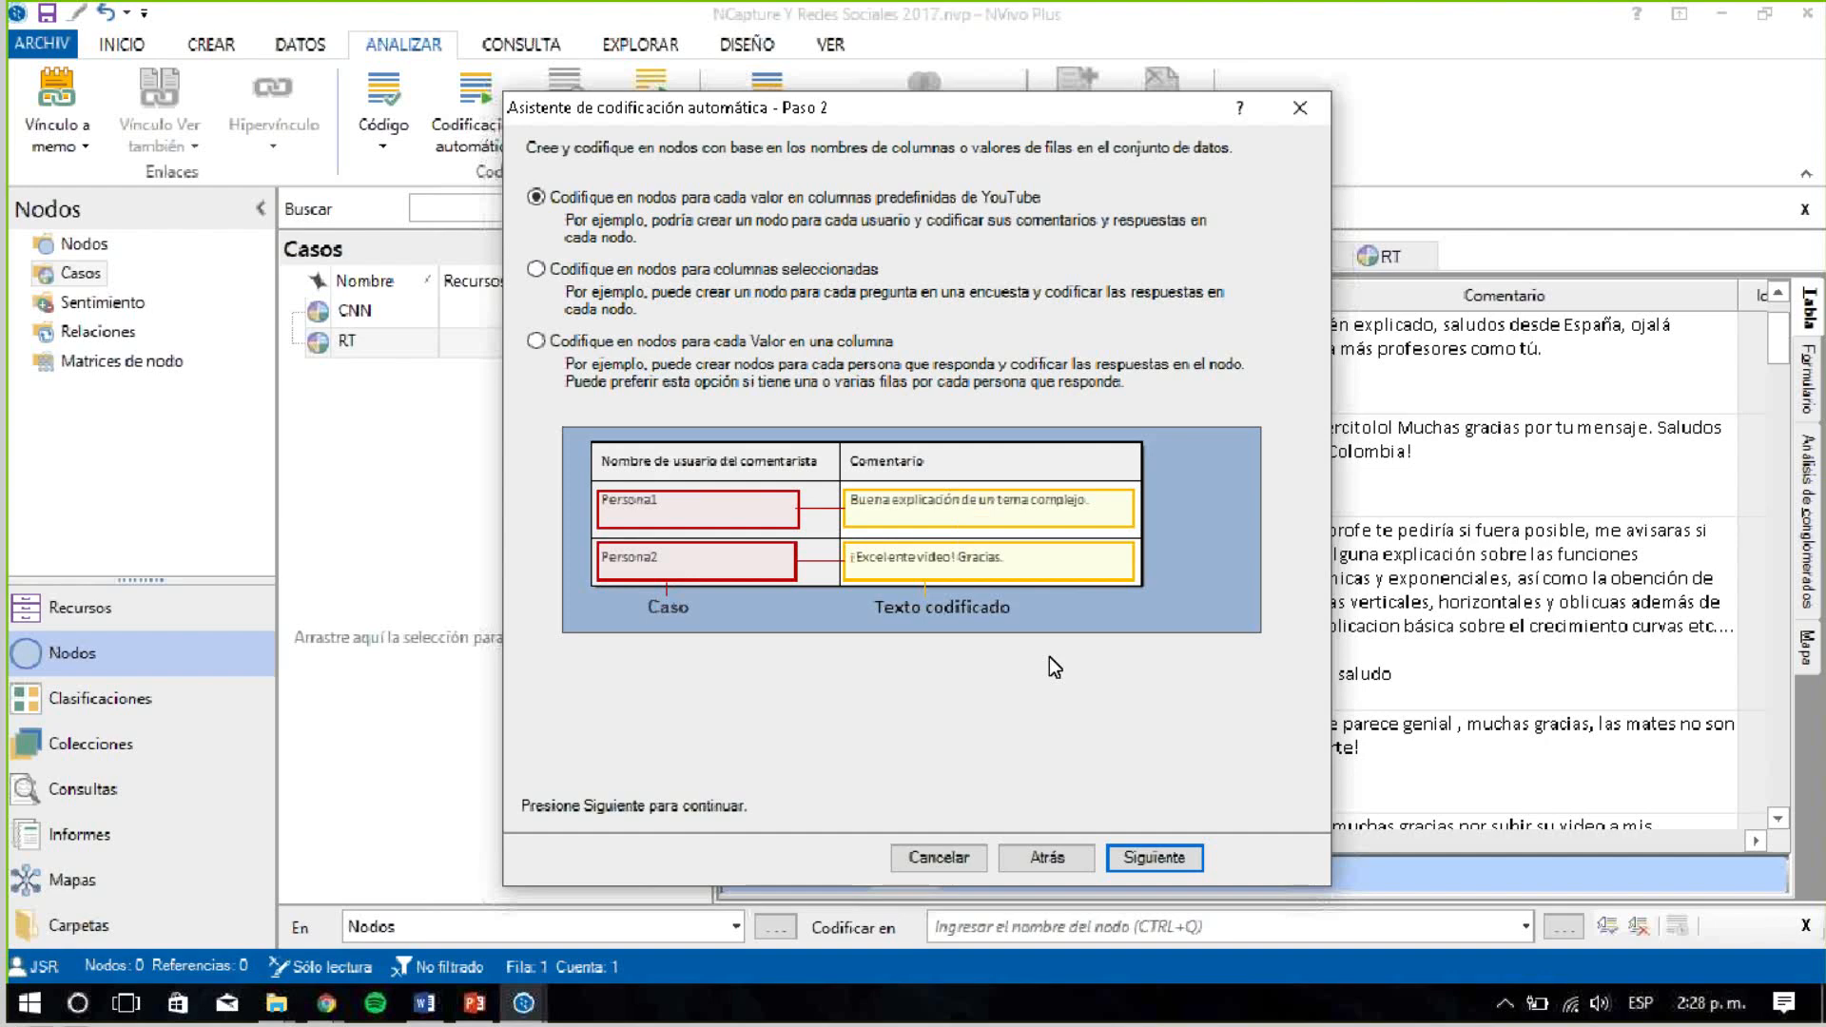
{"action": "left_click", "coordinate": [1151, 854]}
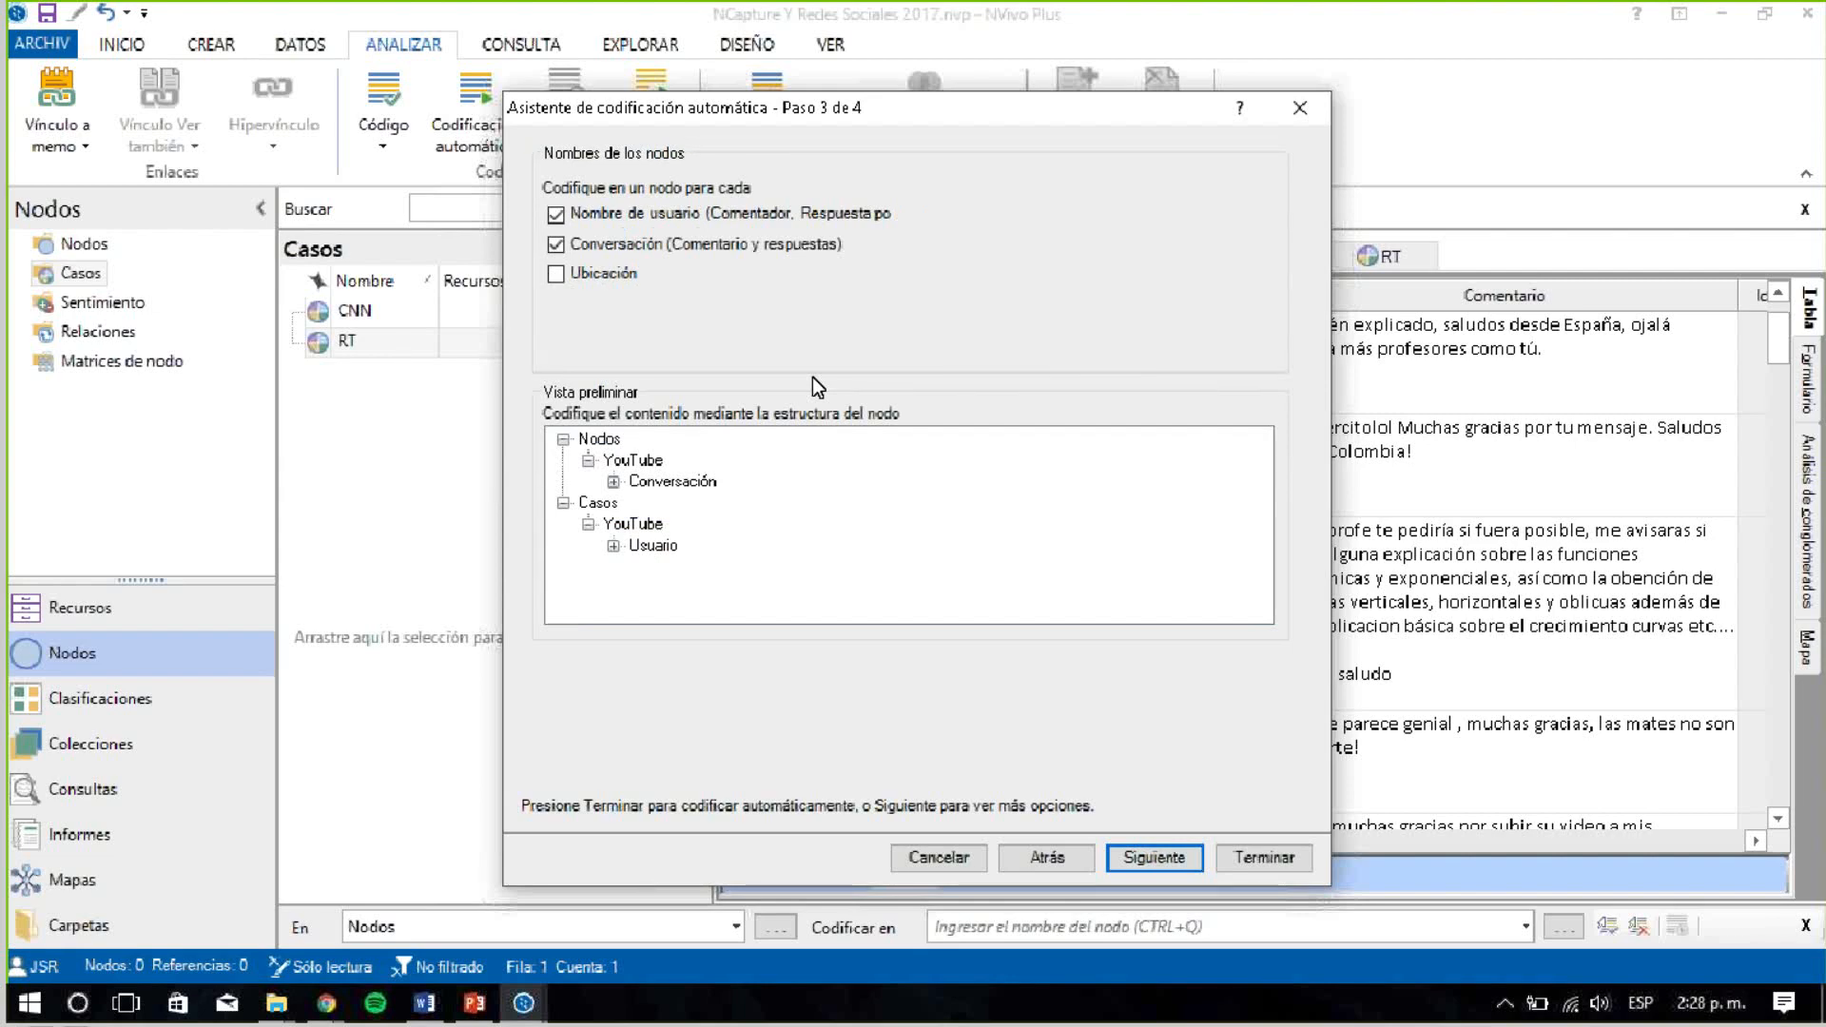
Try the Ubicación option on and off, and examine the Conversación and Usuario branches in the node structure preview
{"action": "left_click", "coordinate": [559, 274]}
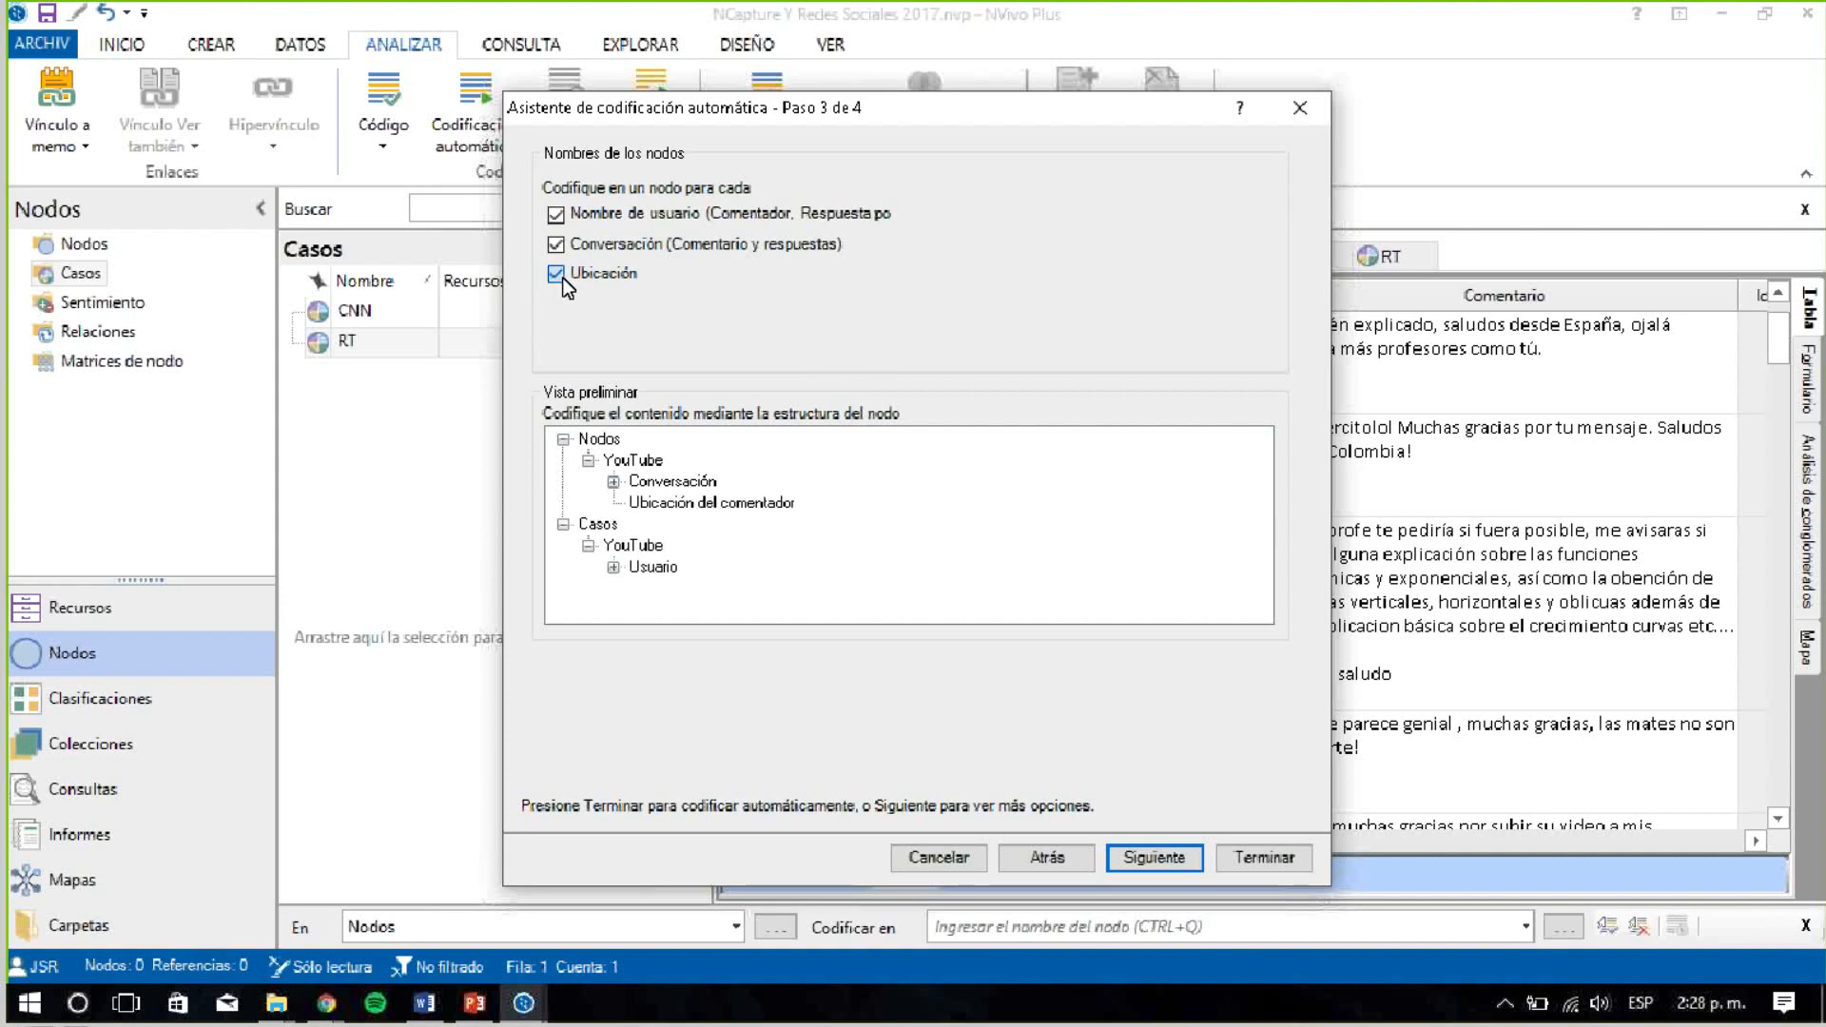
{"action": "left_click", "coordinate": [559, 275]}
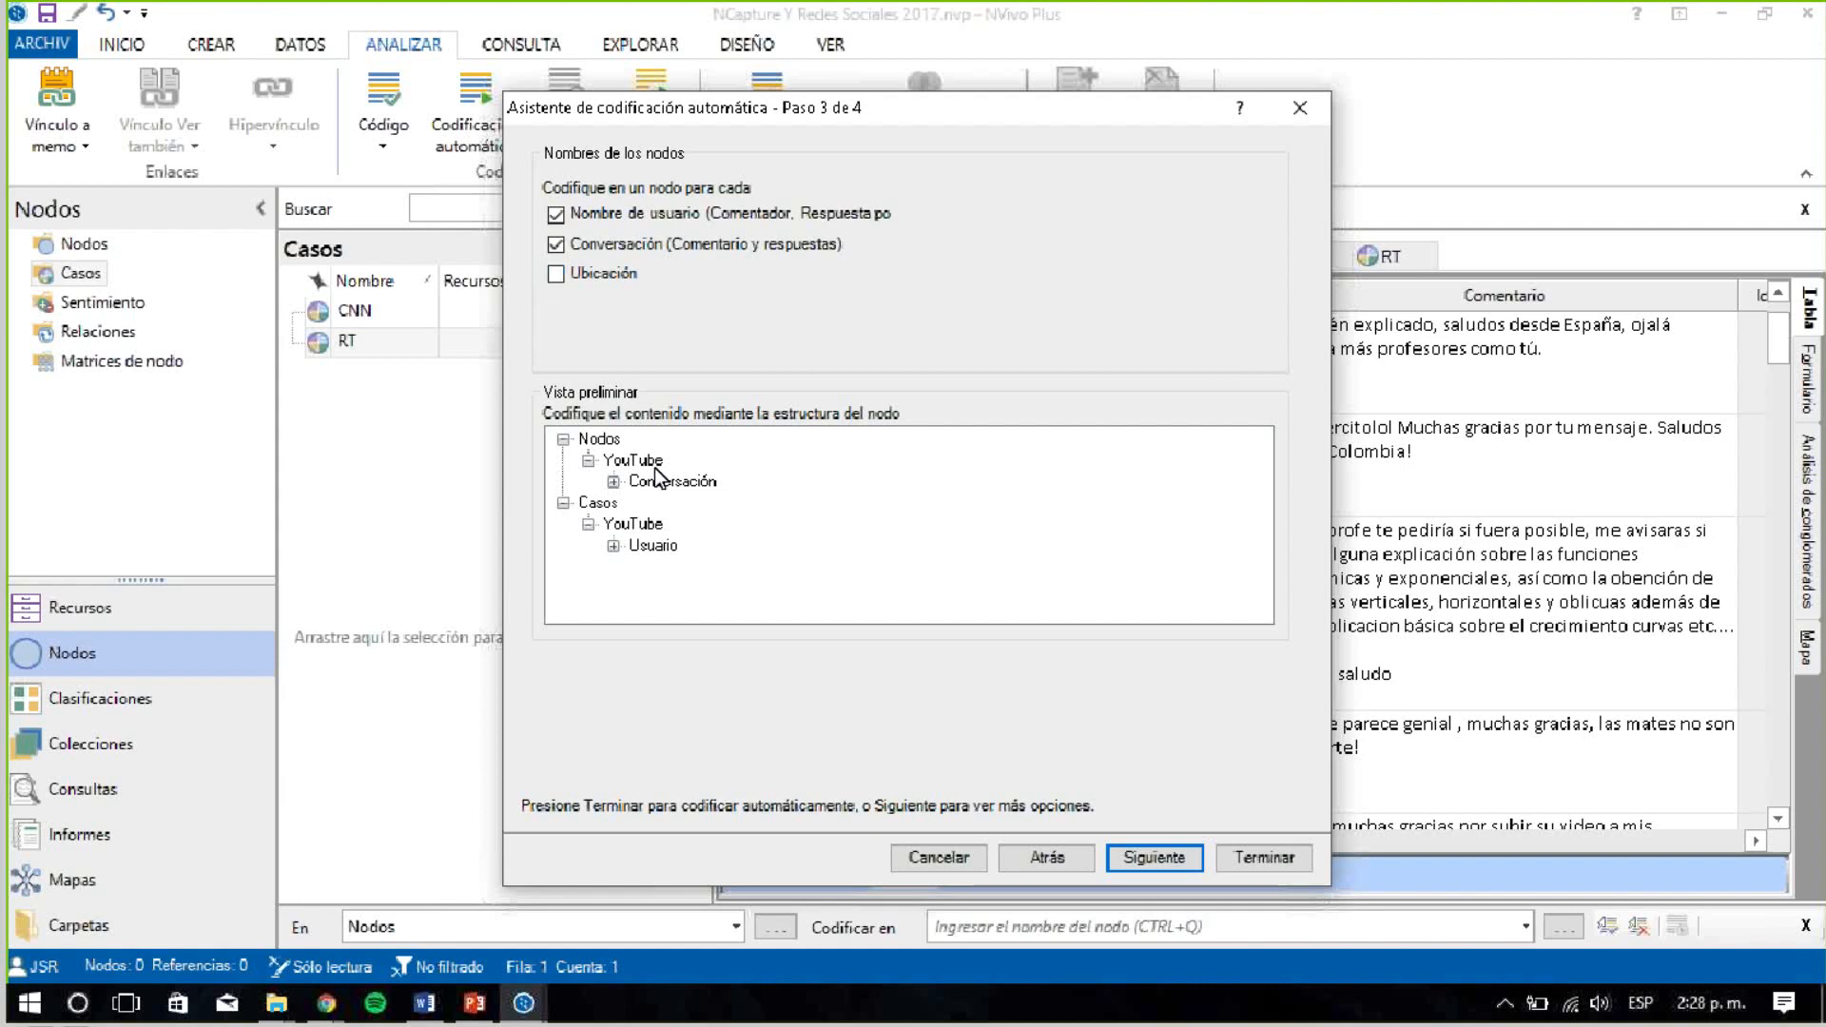
{"action": "left_click", "coordinate": [613, 482]}
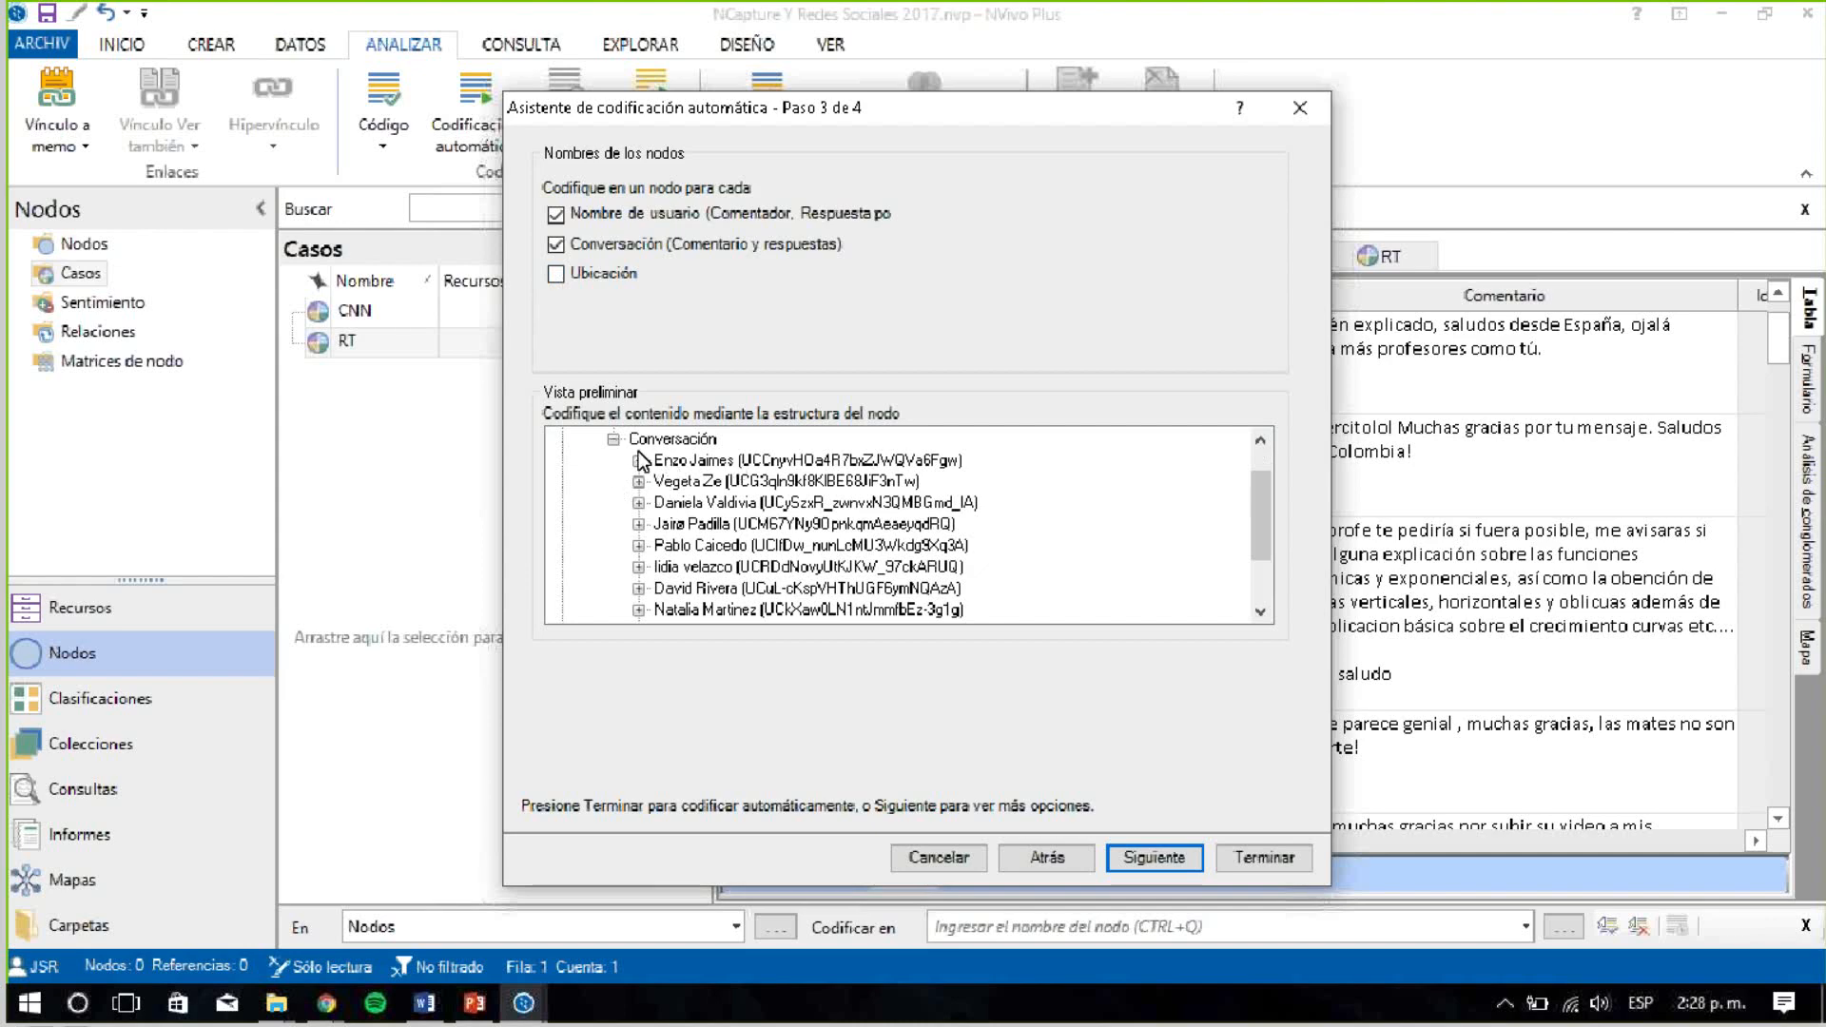
{"action": "left_click", "coordinate": [638, 460]}
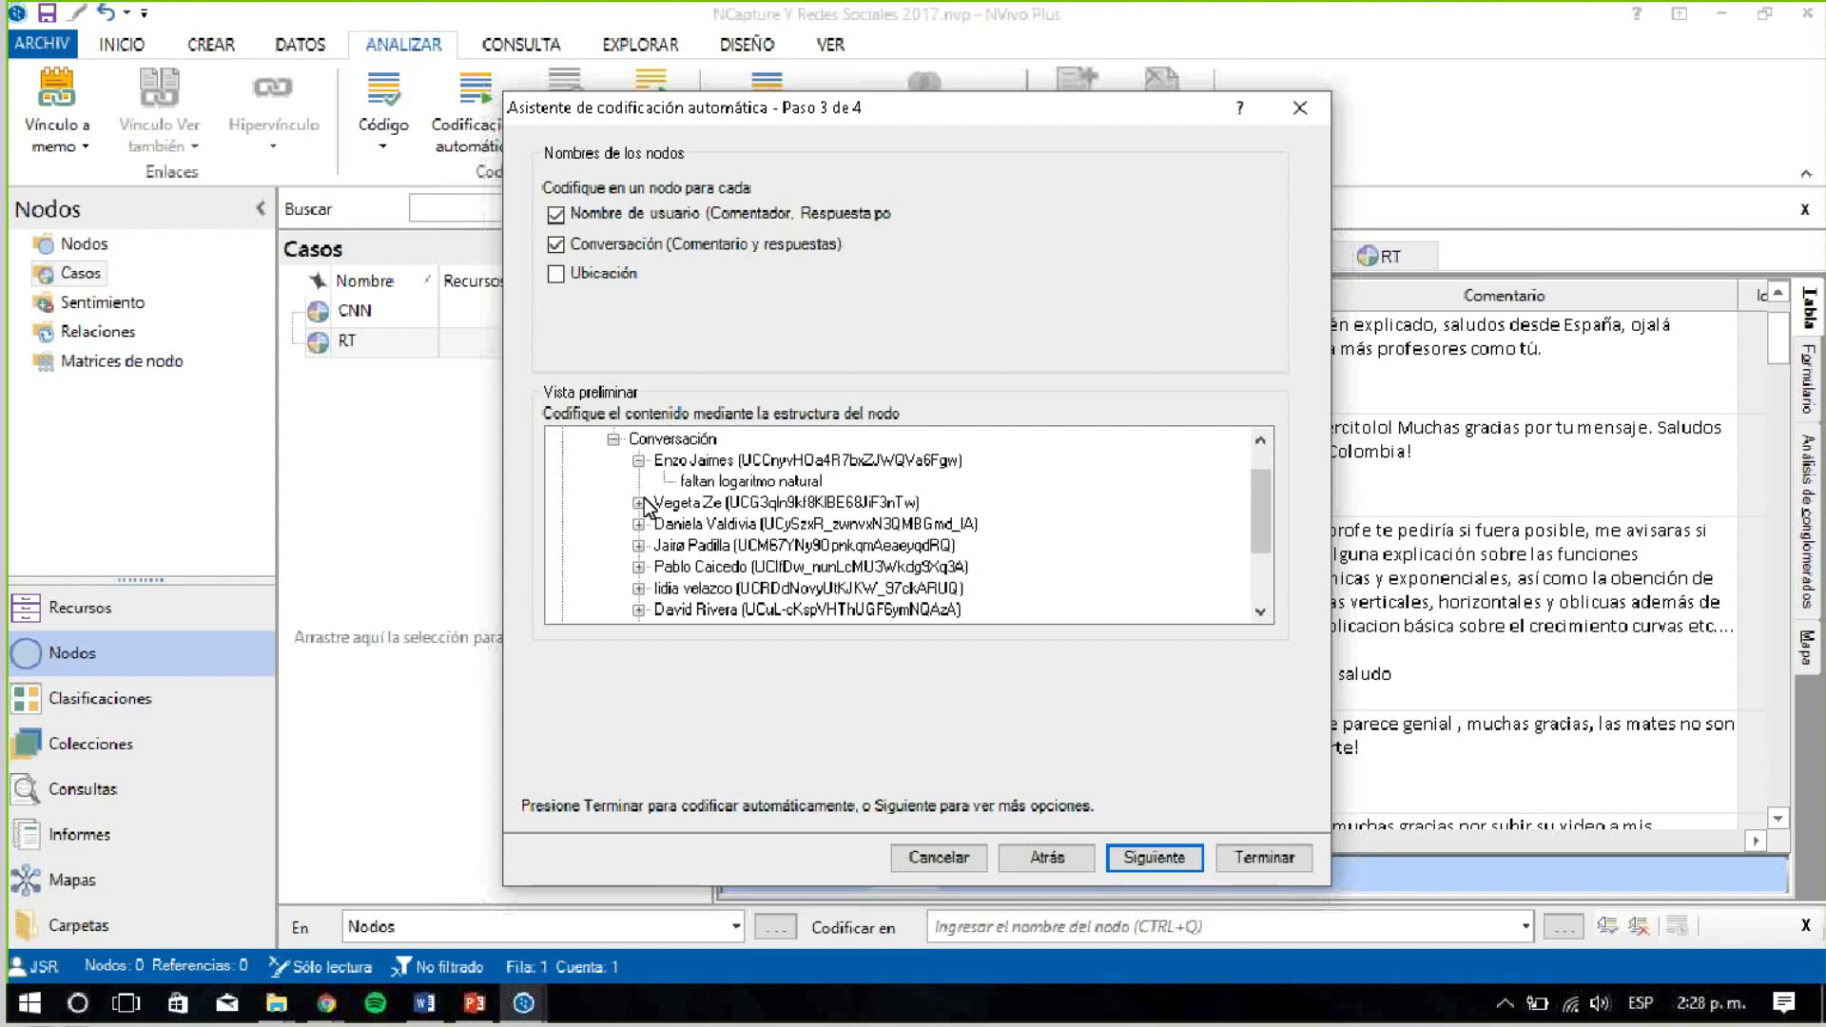
{"action": "left_click", "coordinate": [638, 502]}
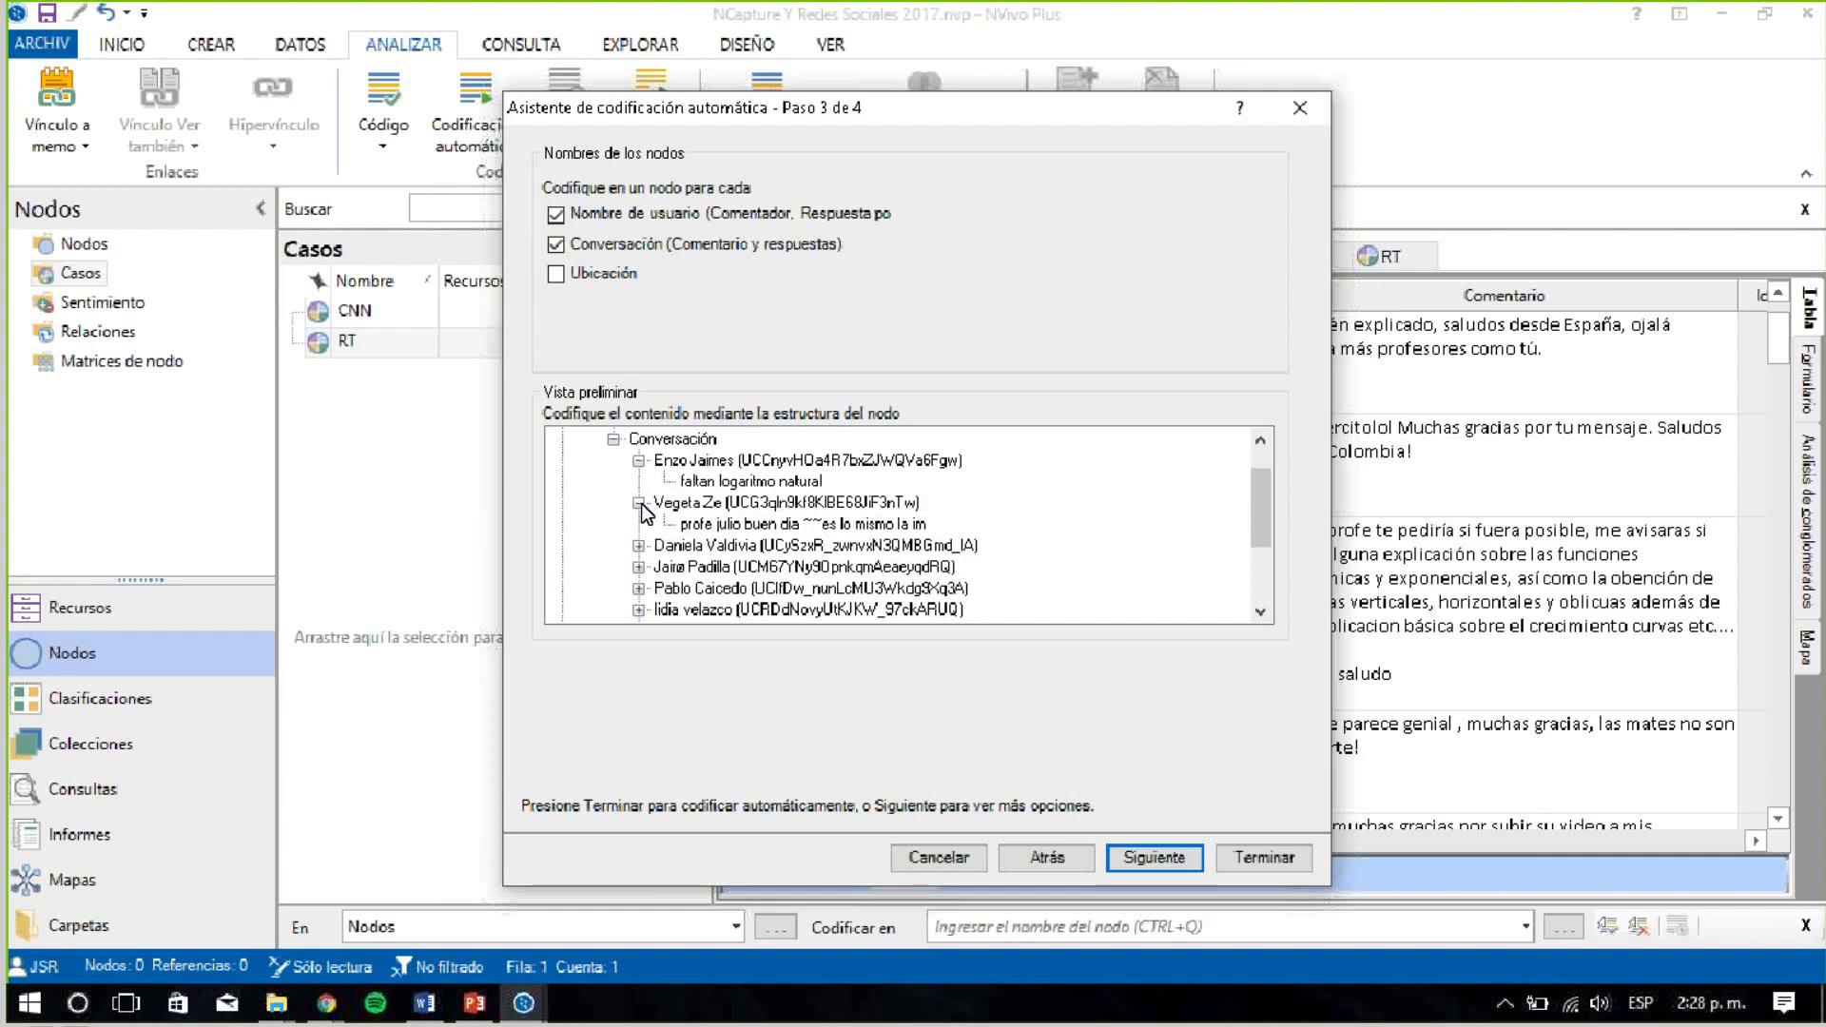
{"action": "left_click", "coordinate": [638, 503]}
{"action": "left_click", "coordinate": [638, 461]}
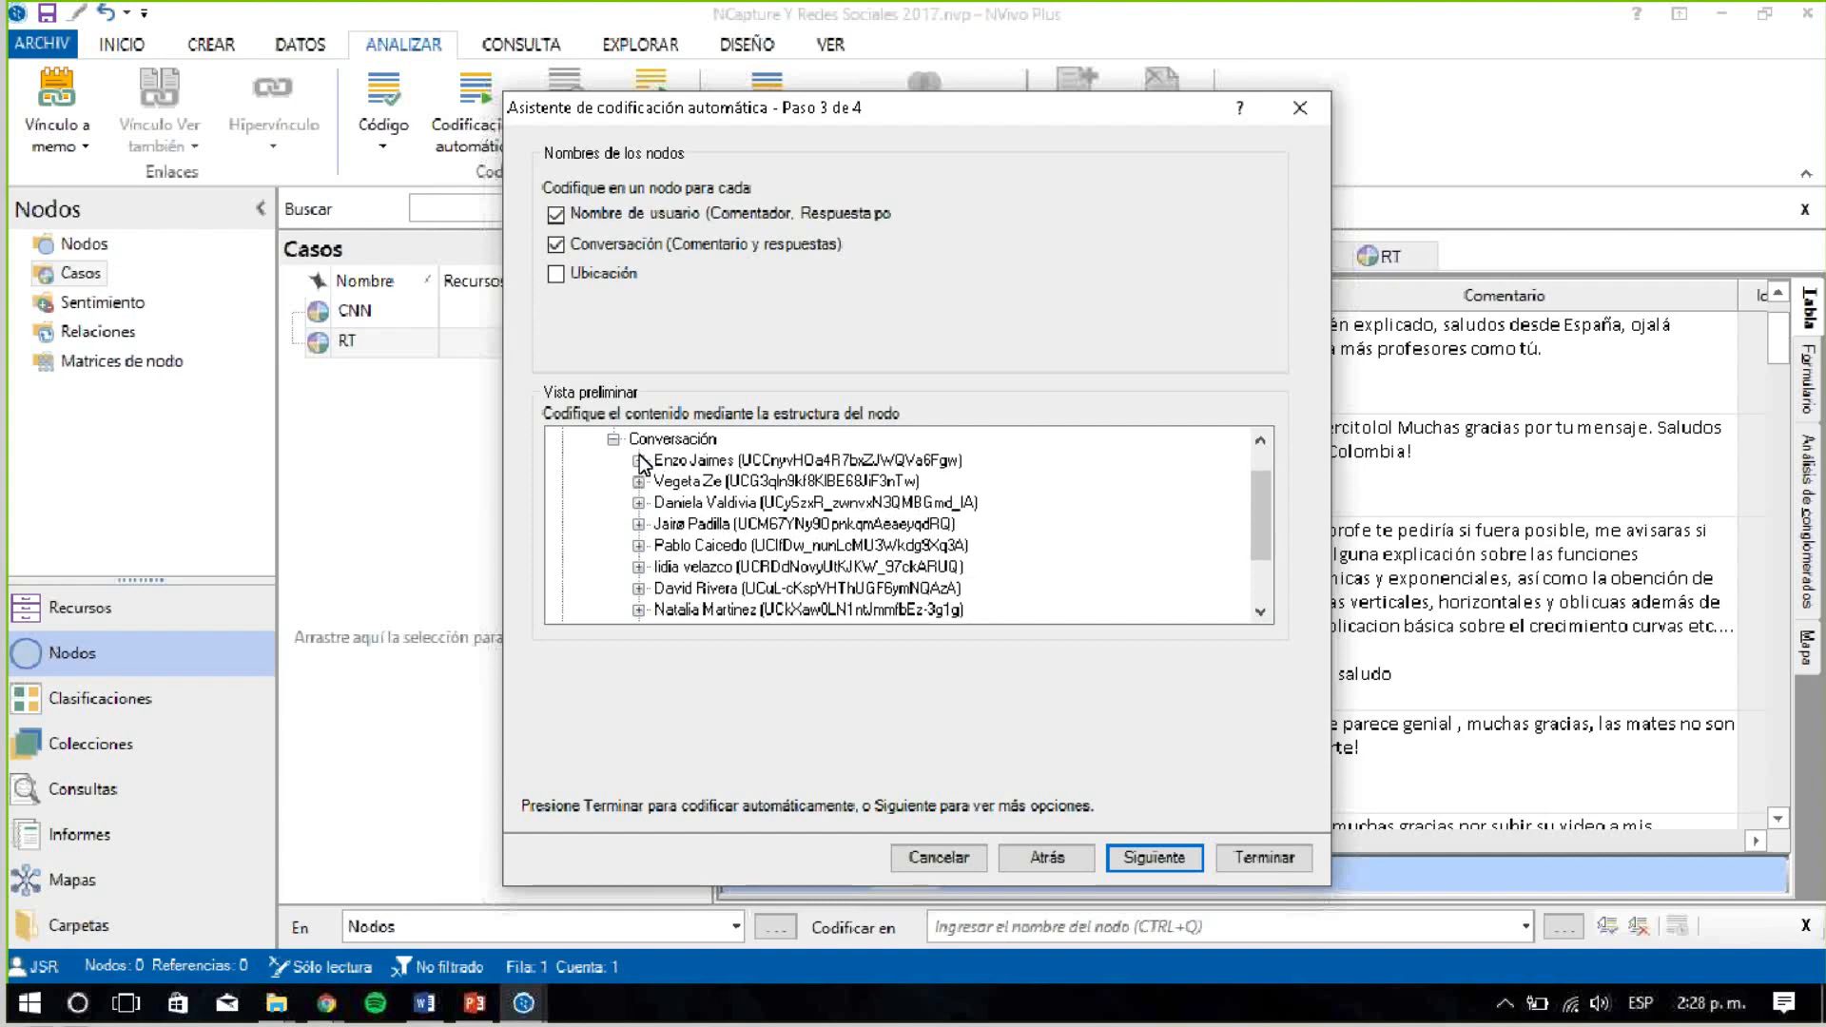
{"action": "left_click", "coordinate": [612, 433]}
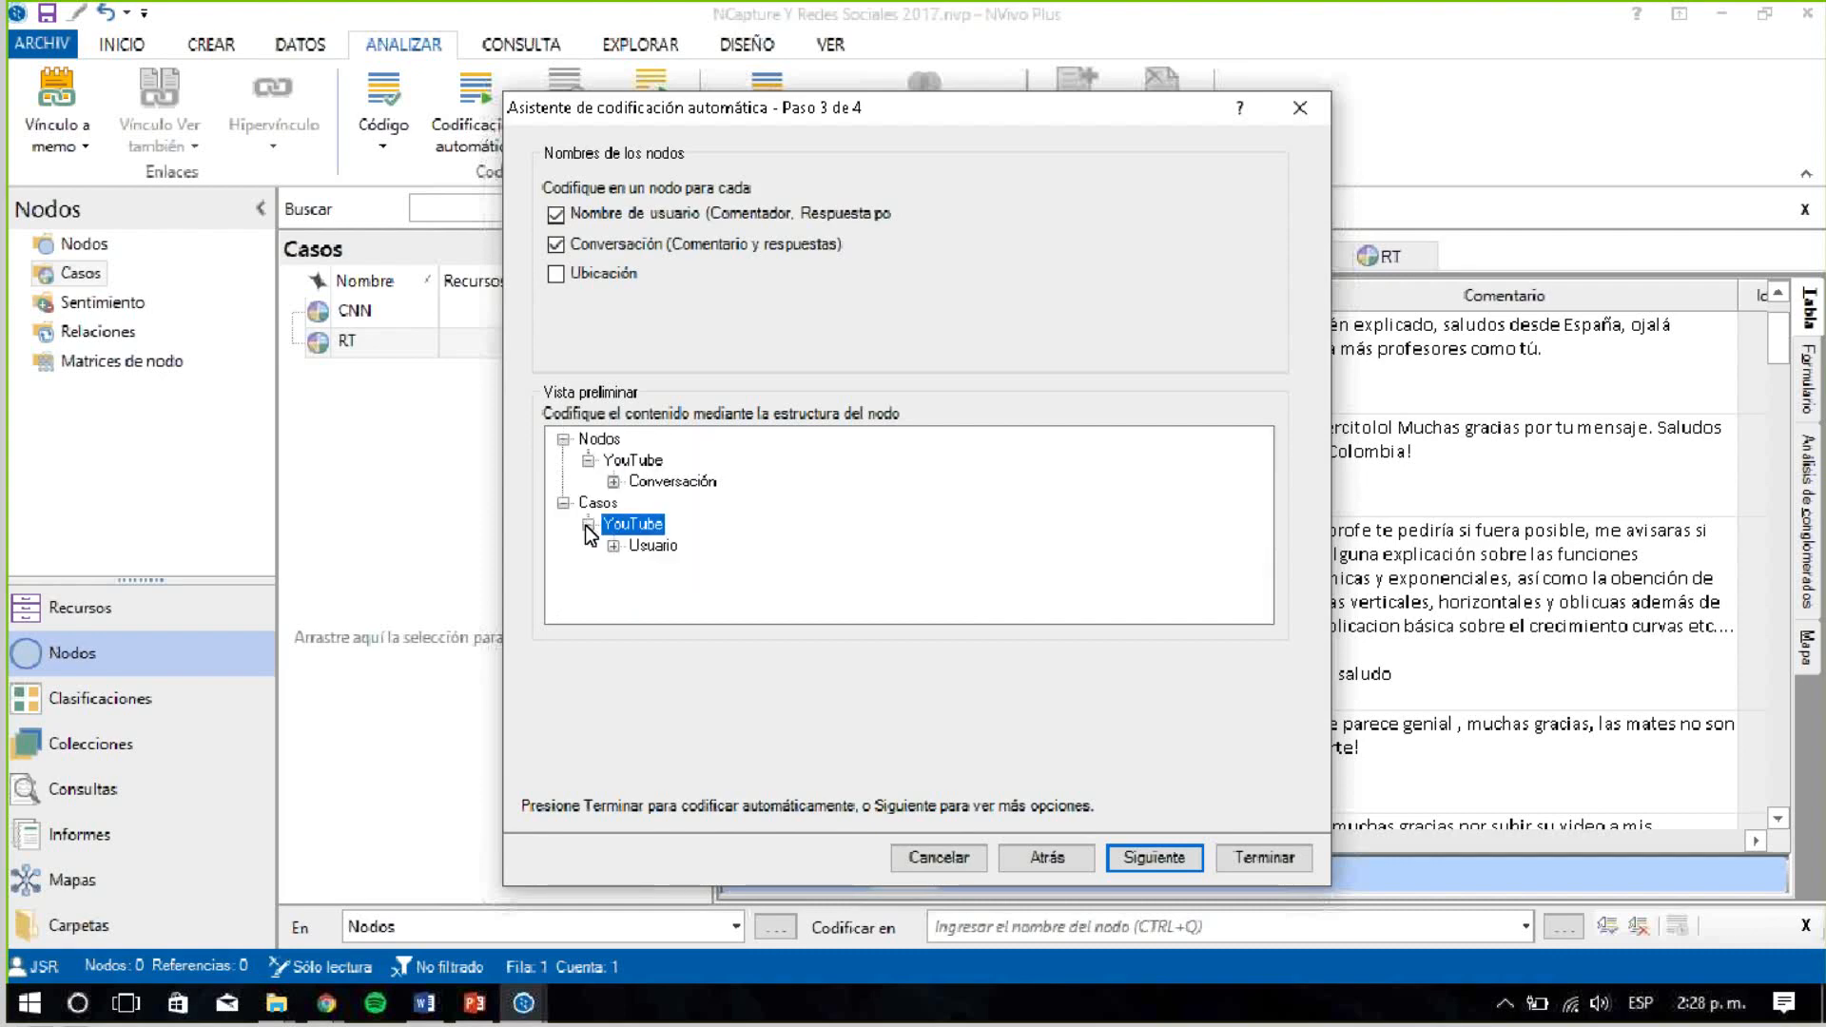
{"action": "left_click", "coordinate": [613, 546]}
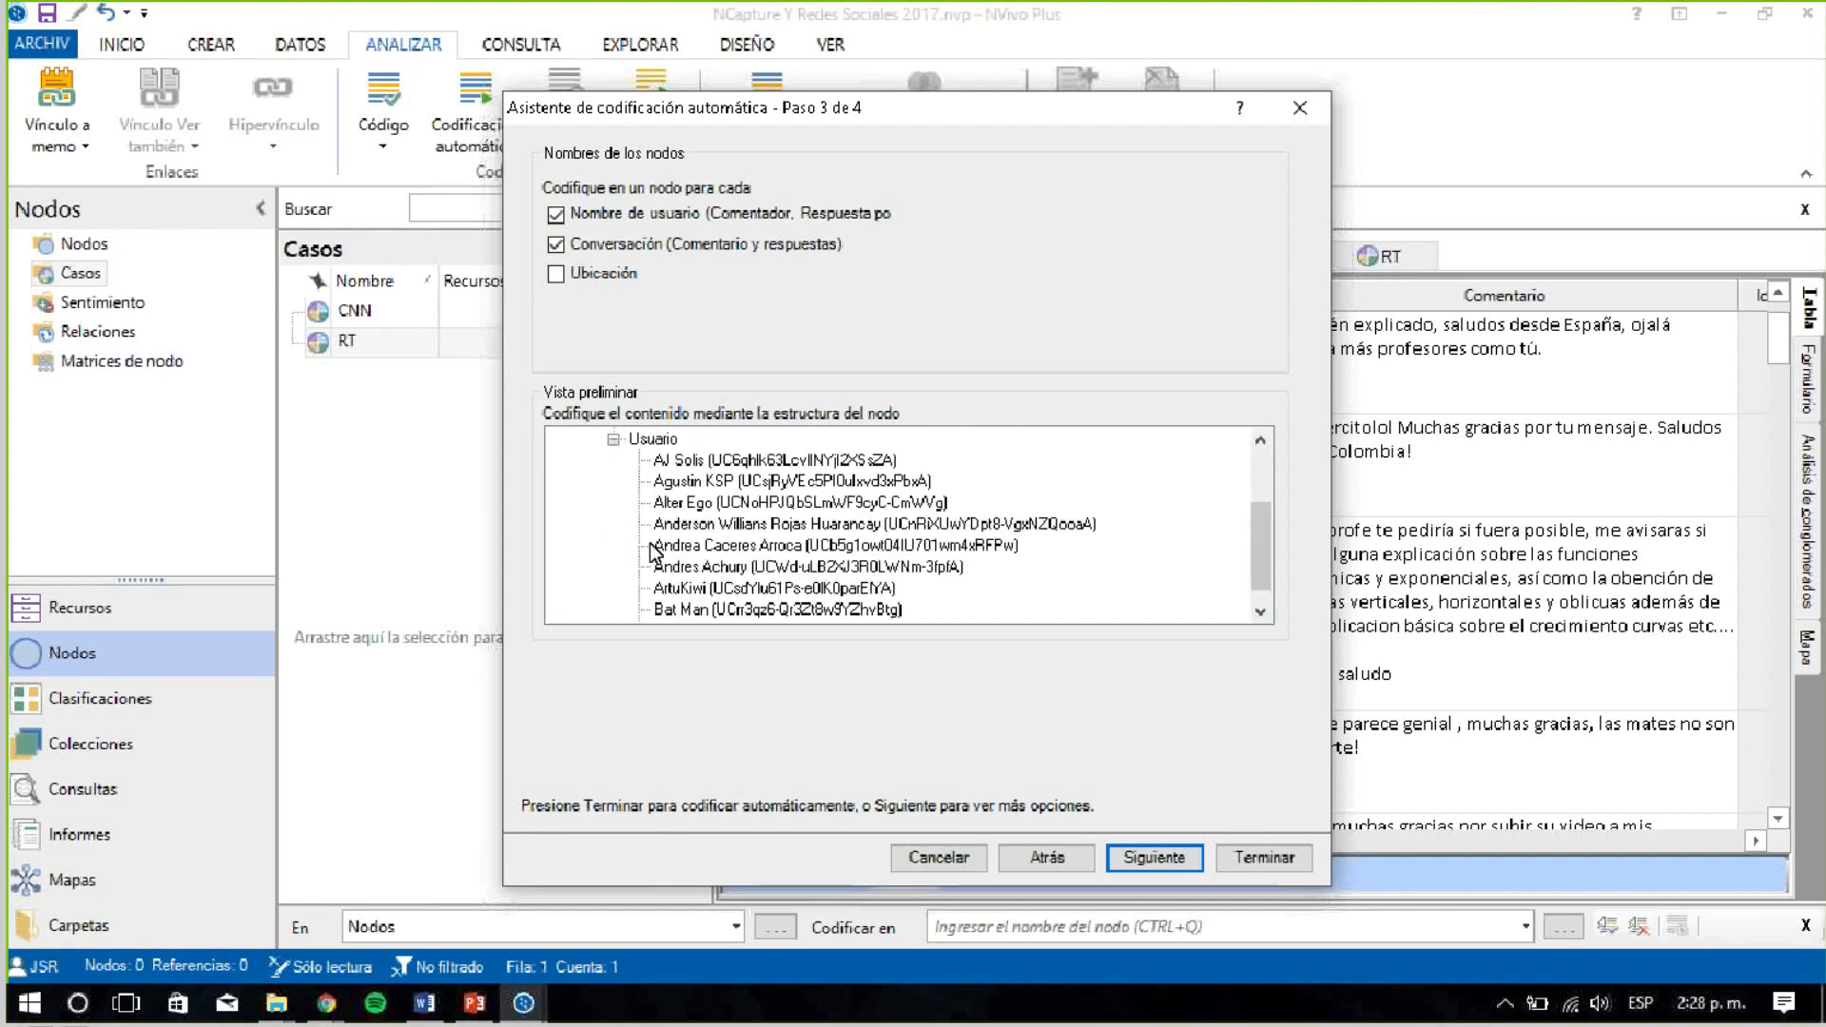
{"action": "left_click", "coordinate": [614, 440]}
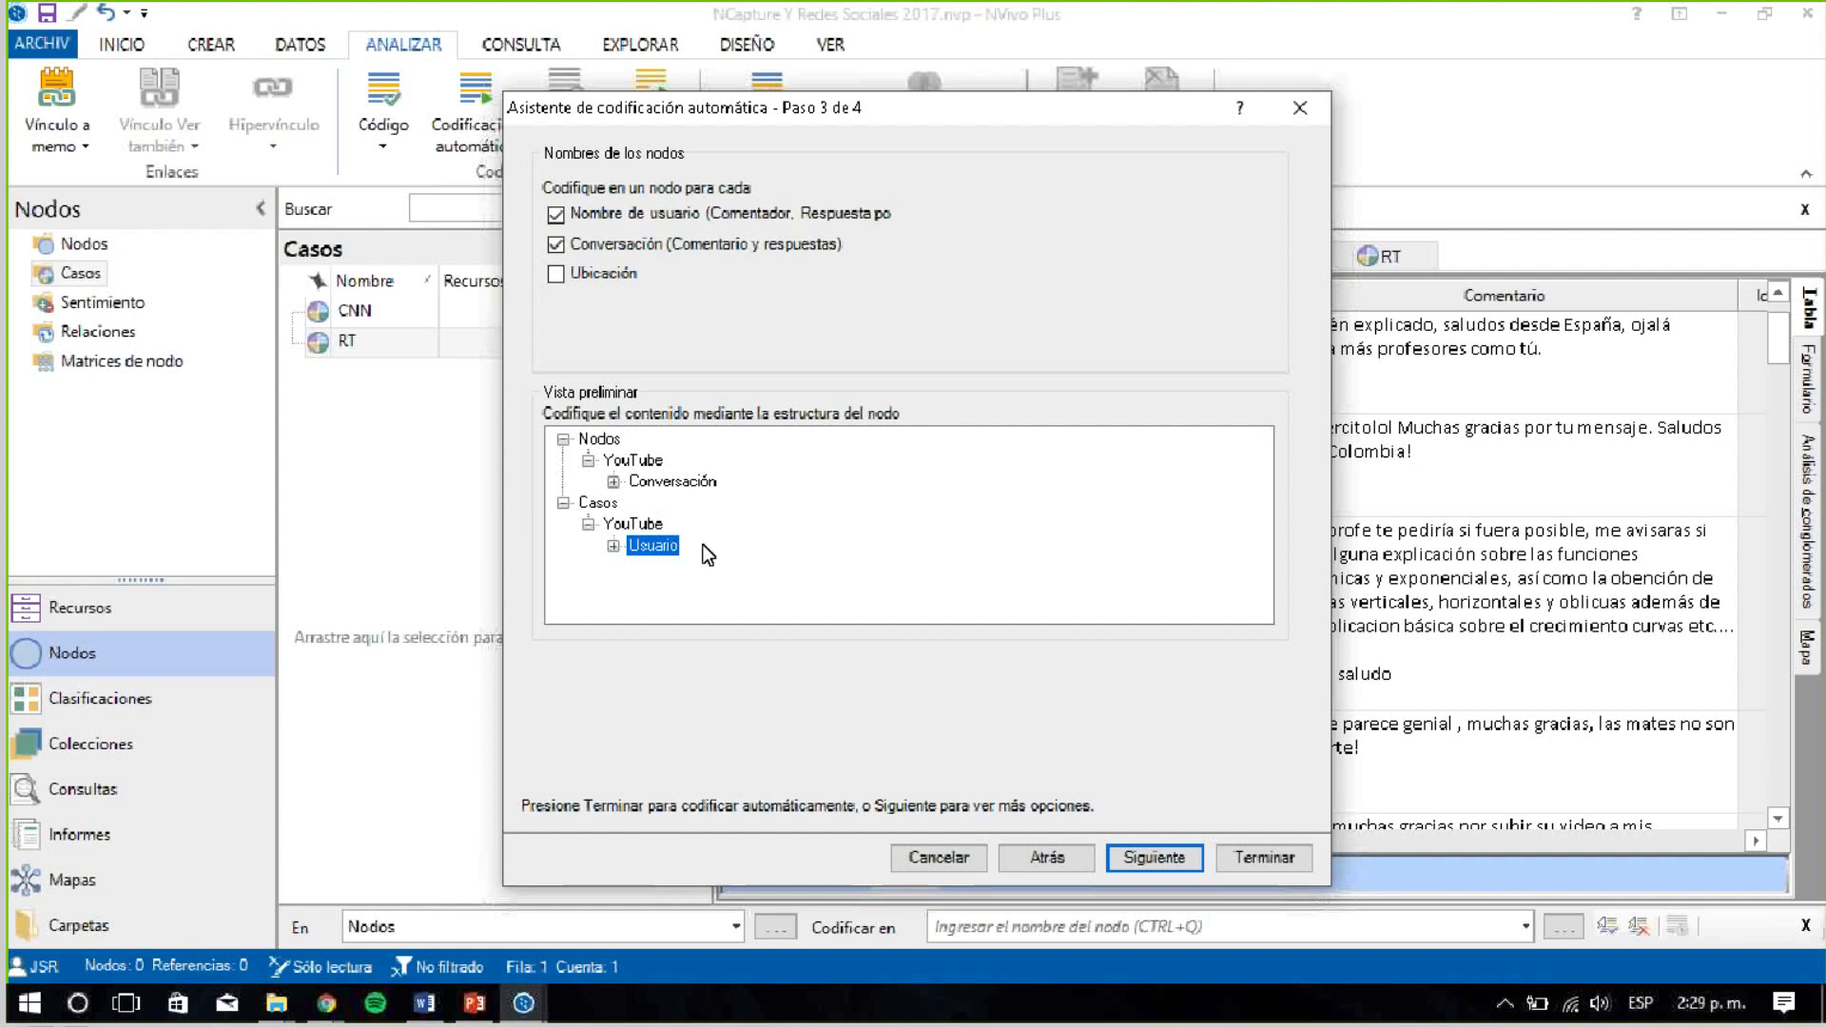
Name the new parent case Estudiantes, keep YouTube as the node name, and run the automatic coding
{"action": "left_click", "coordinate": [1147, 862]}
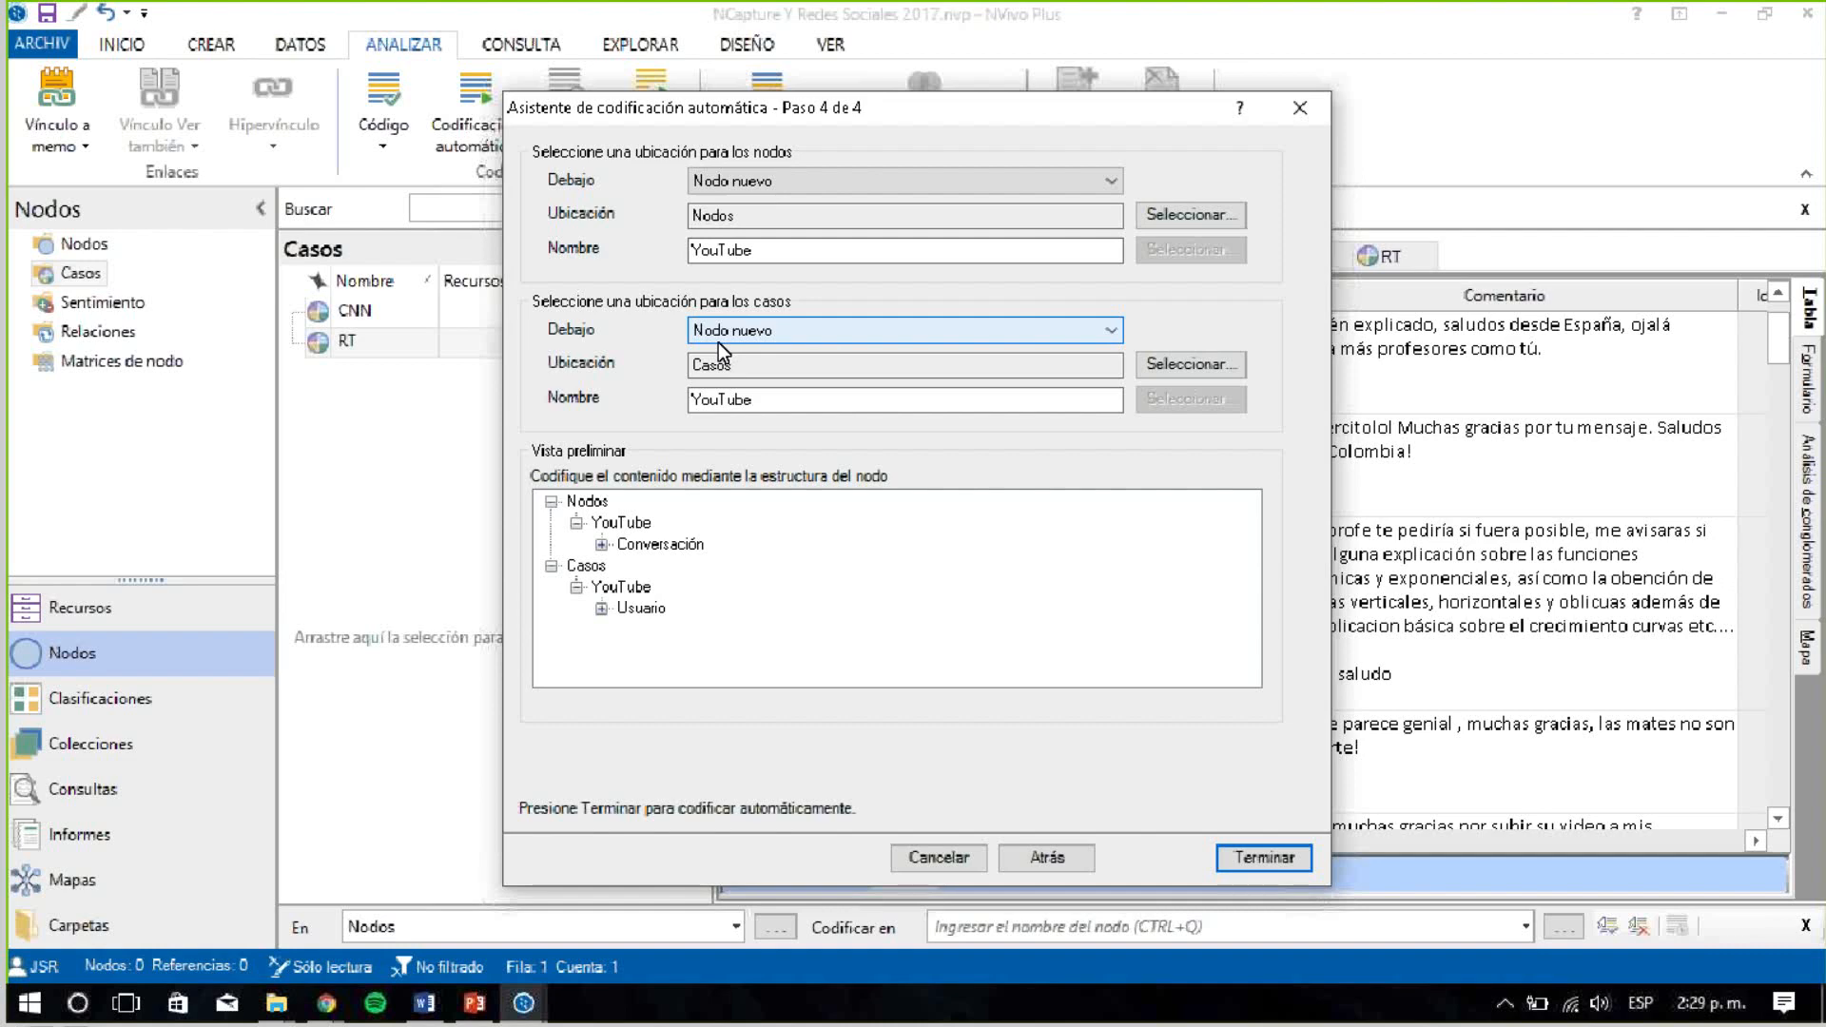
{"action": "left_click", "coordinate": [763, 401]}
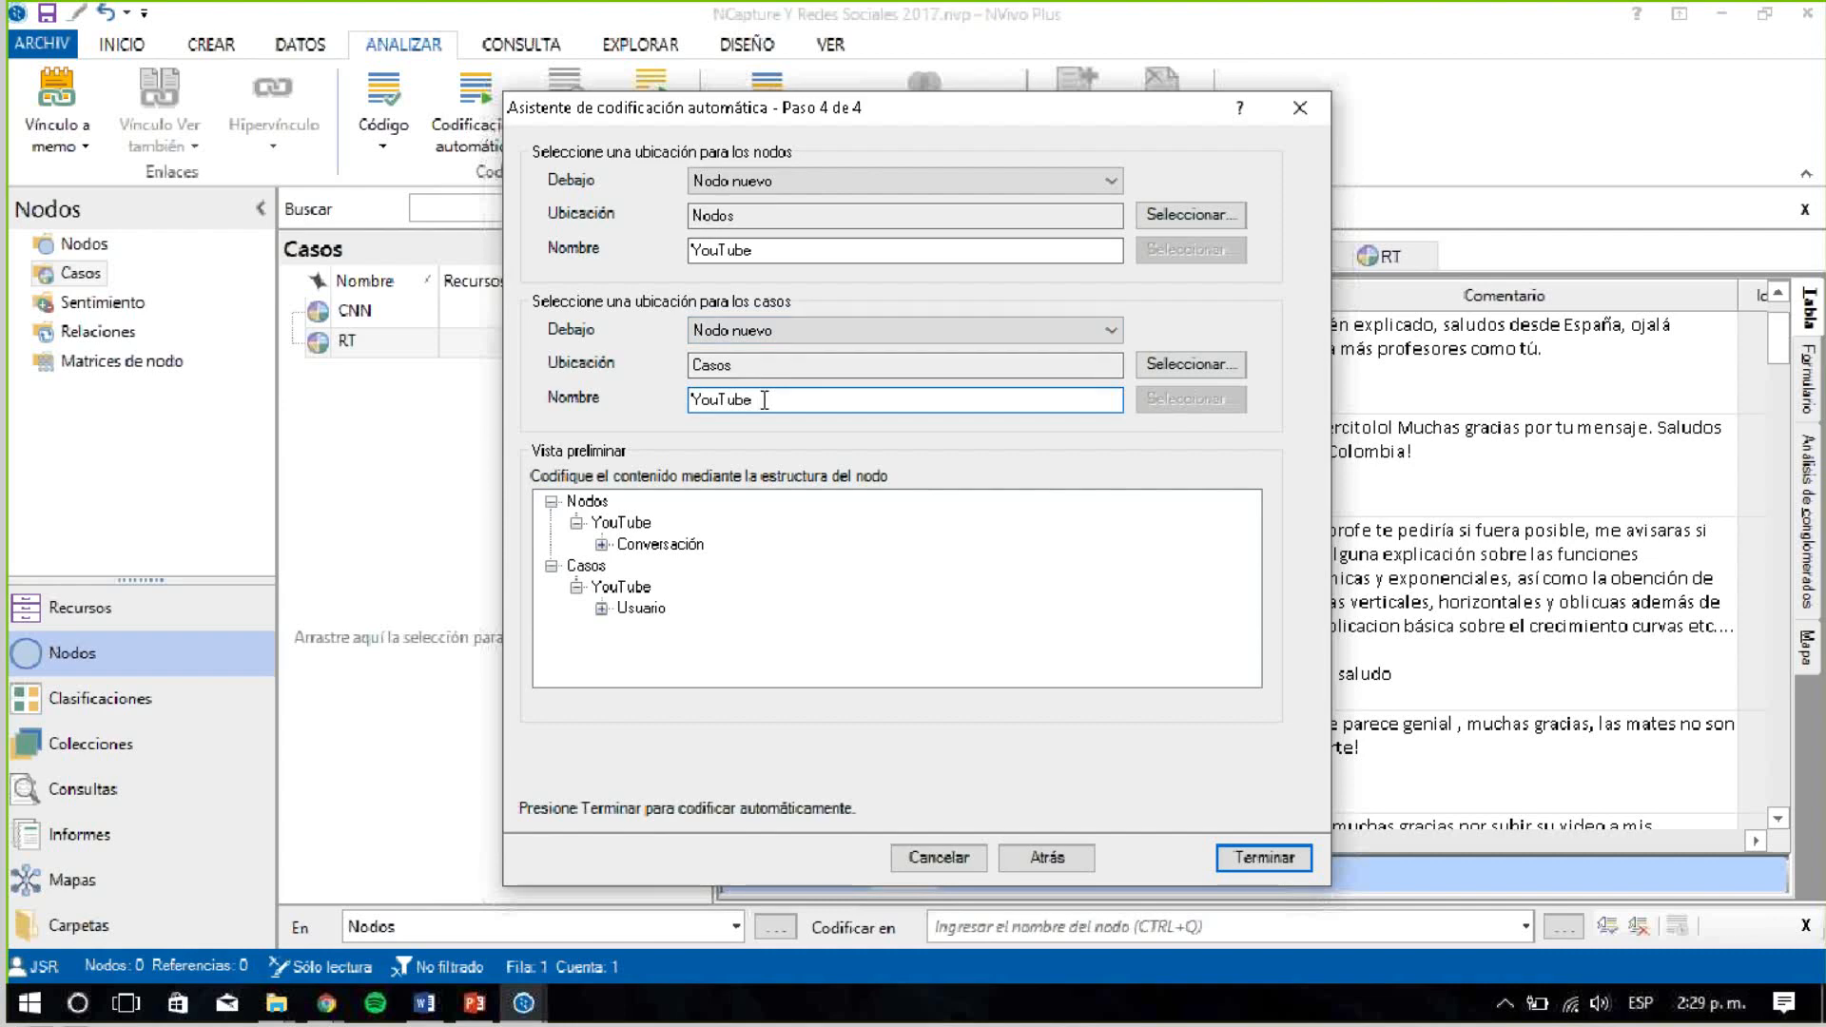
{"action": "key", "text": "BackSpace"}
{"action": "key", "text": "BackSpace"}
{"action": "key", "text": "BackSpace"}
{"action": "key", "text": "BackSpace"}
{"action": "key", "text": "BackSpace"}
{"action": "key", "text": "BackSpace"}
{"action": "key", "text": "BackSpace"}
{"action": "type", "text": "Estudiantes"}
{"action": "left_click", "coordinate": [1245, 854]}
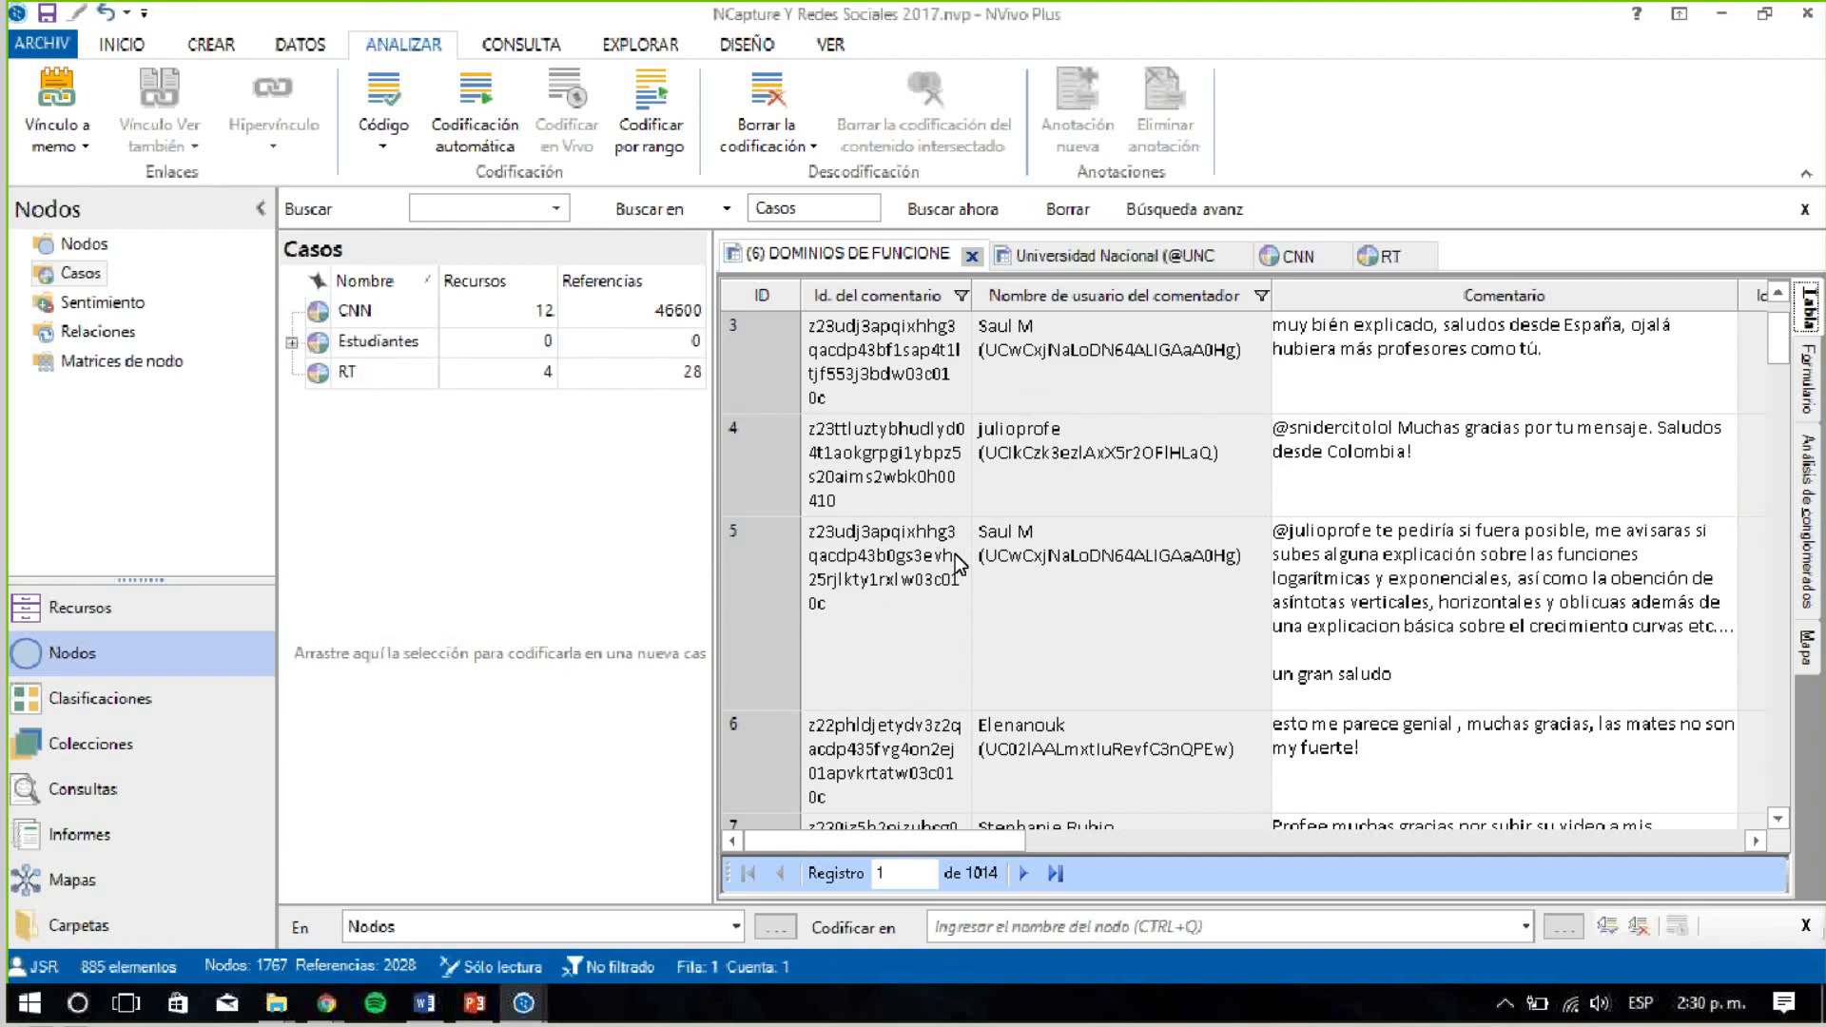
Expand the Estudiantes case down to the individual users under Usuario and widen the case list to show their names
{"action": "left_click", "coordinate": [292, 343]}
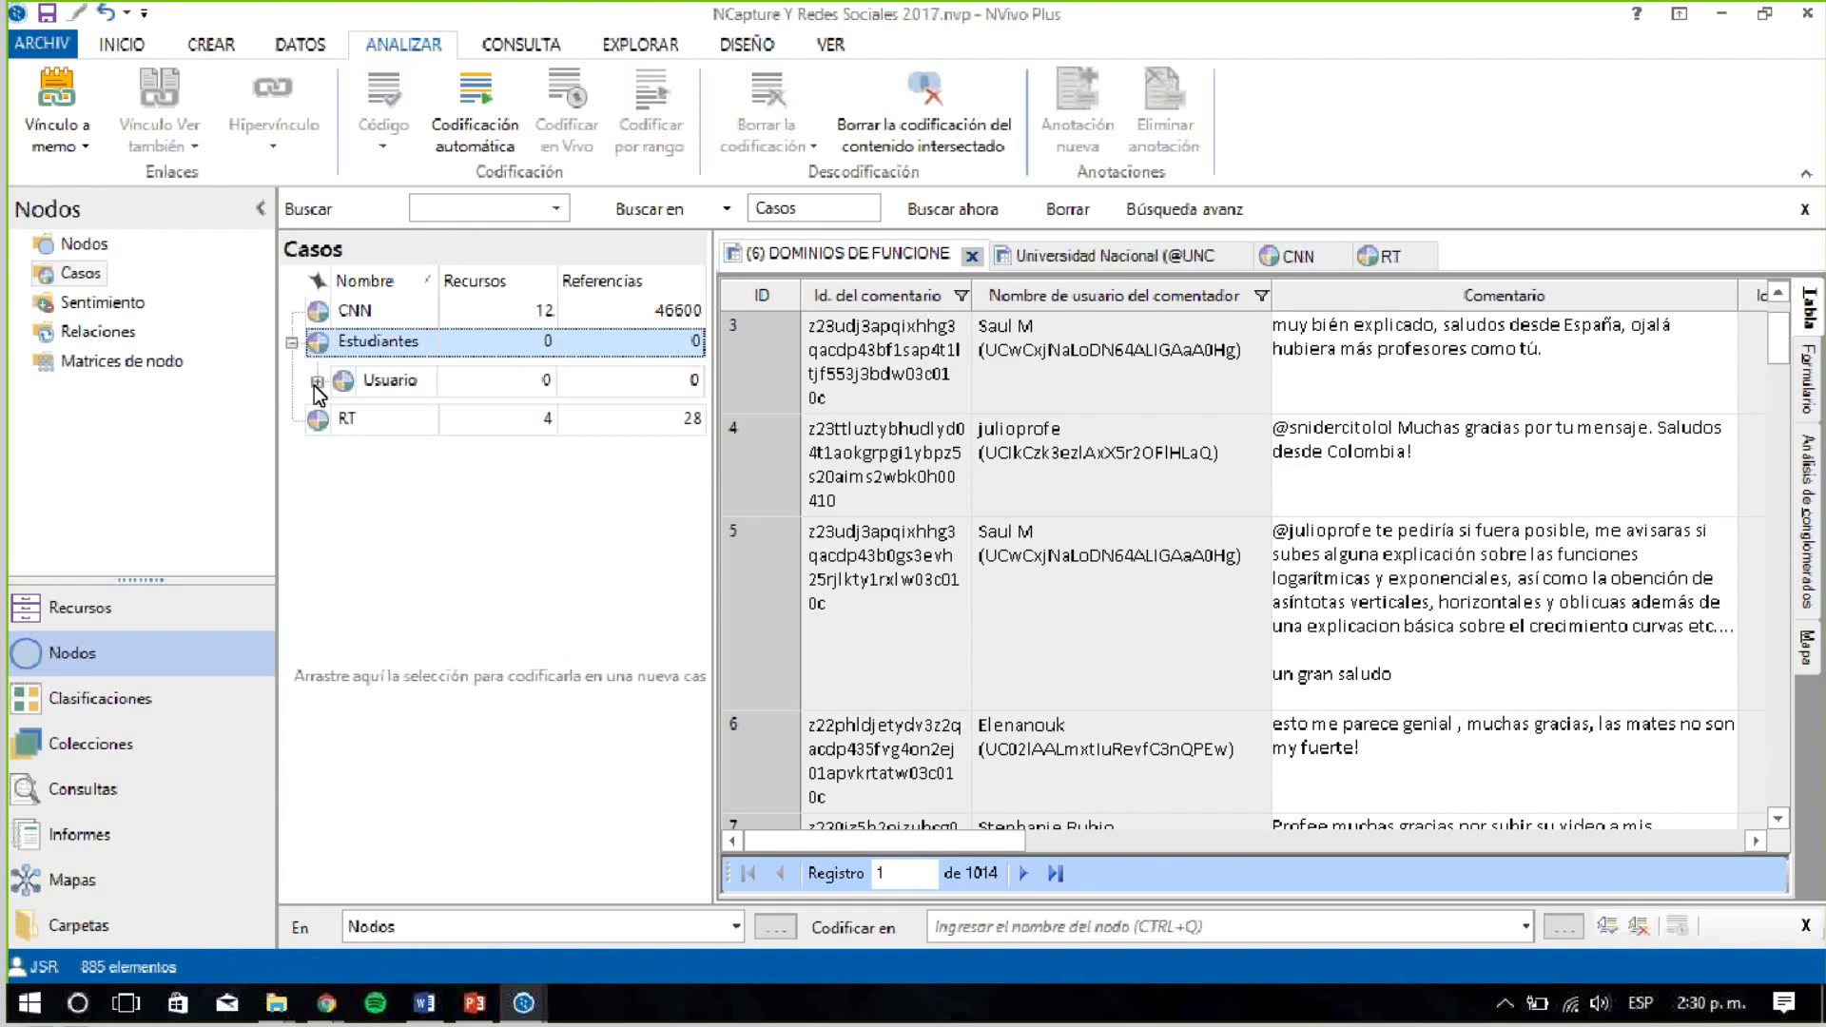
{"action": "left_click", "coordinate": [317, 382]}
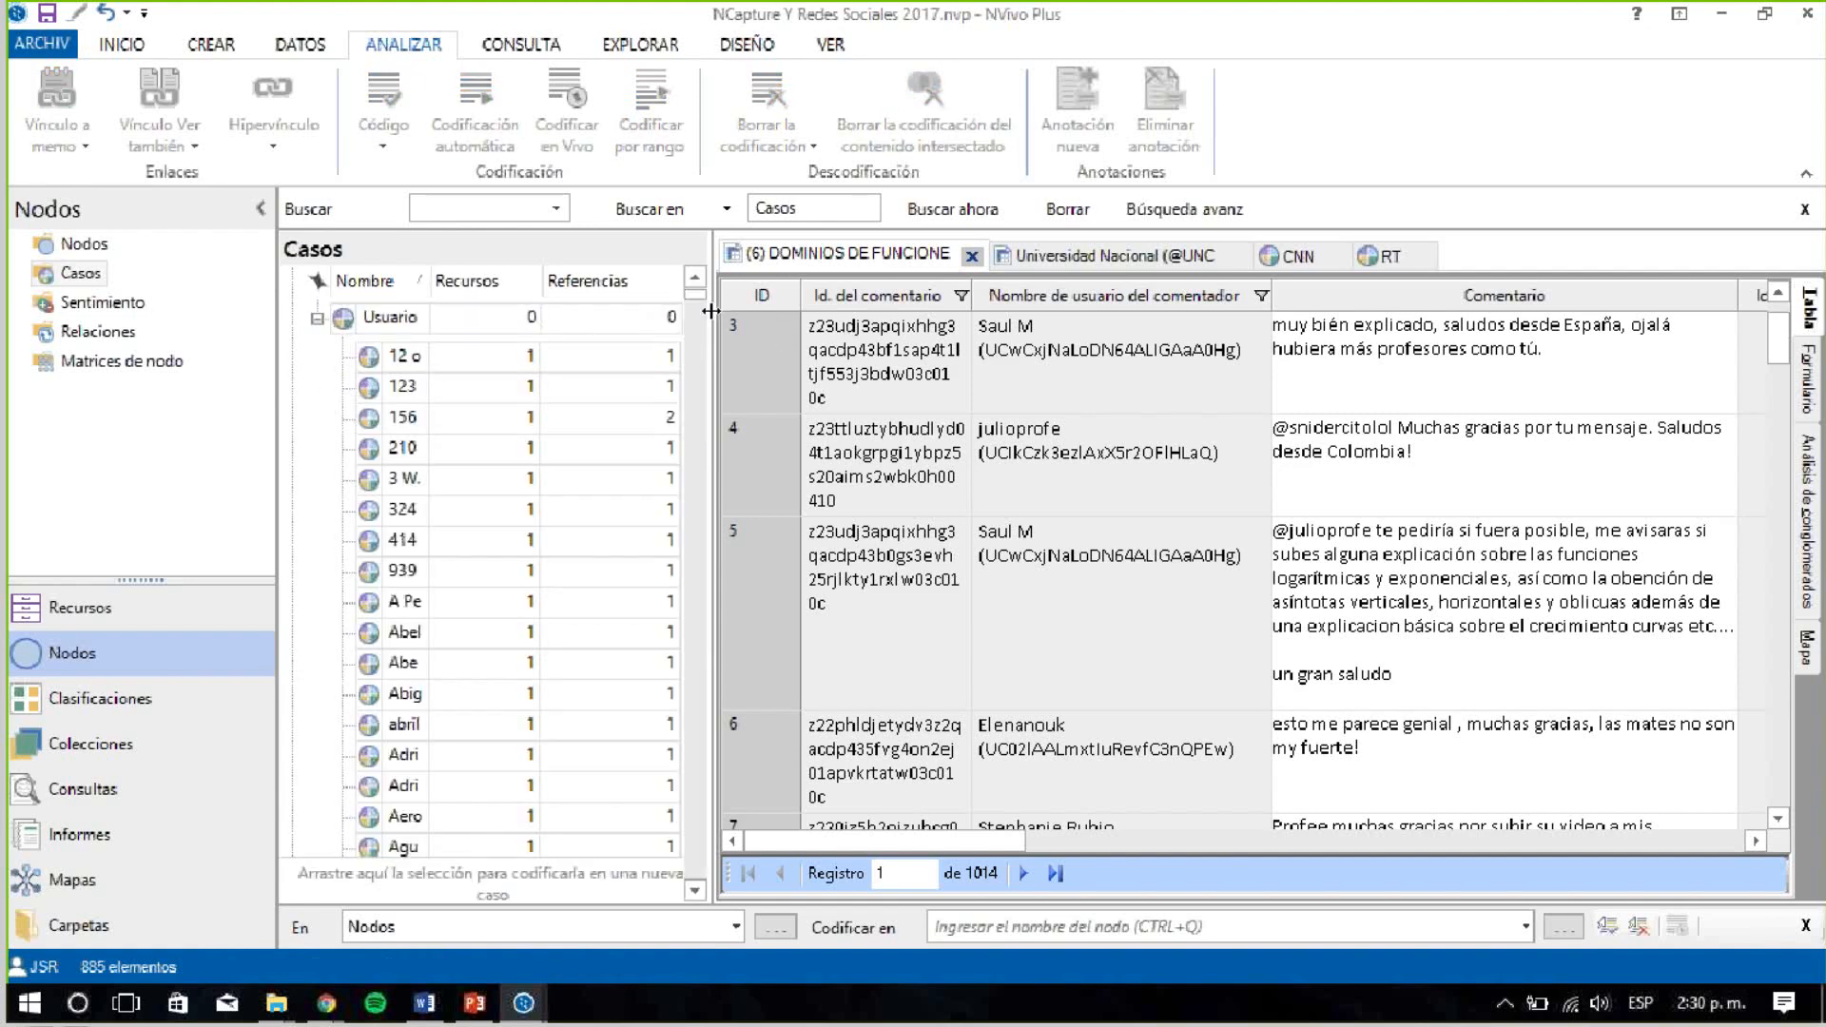
{"action": "left_click_drag", "start_coordinate": [715, 314], "coordinate": [963, 344]}
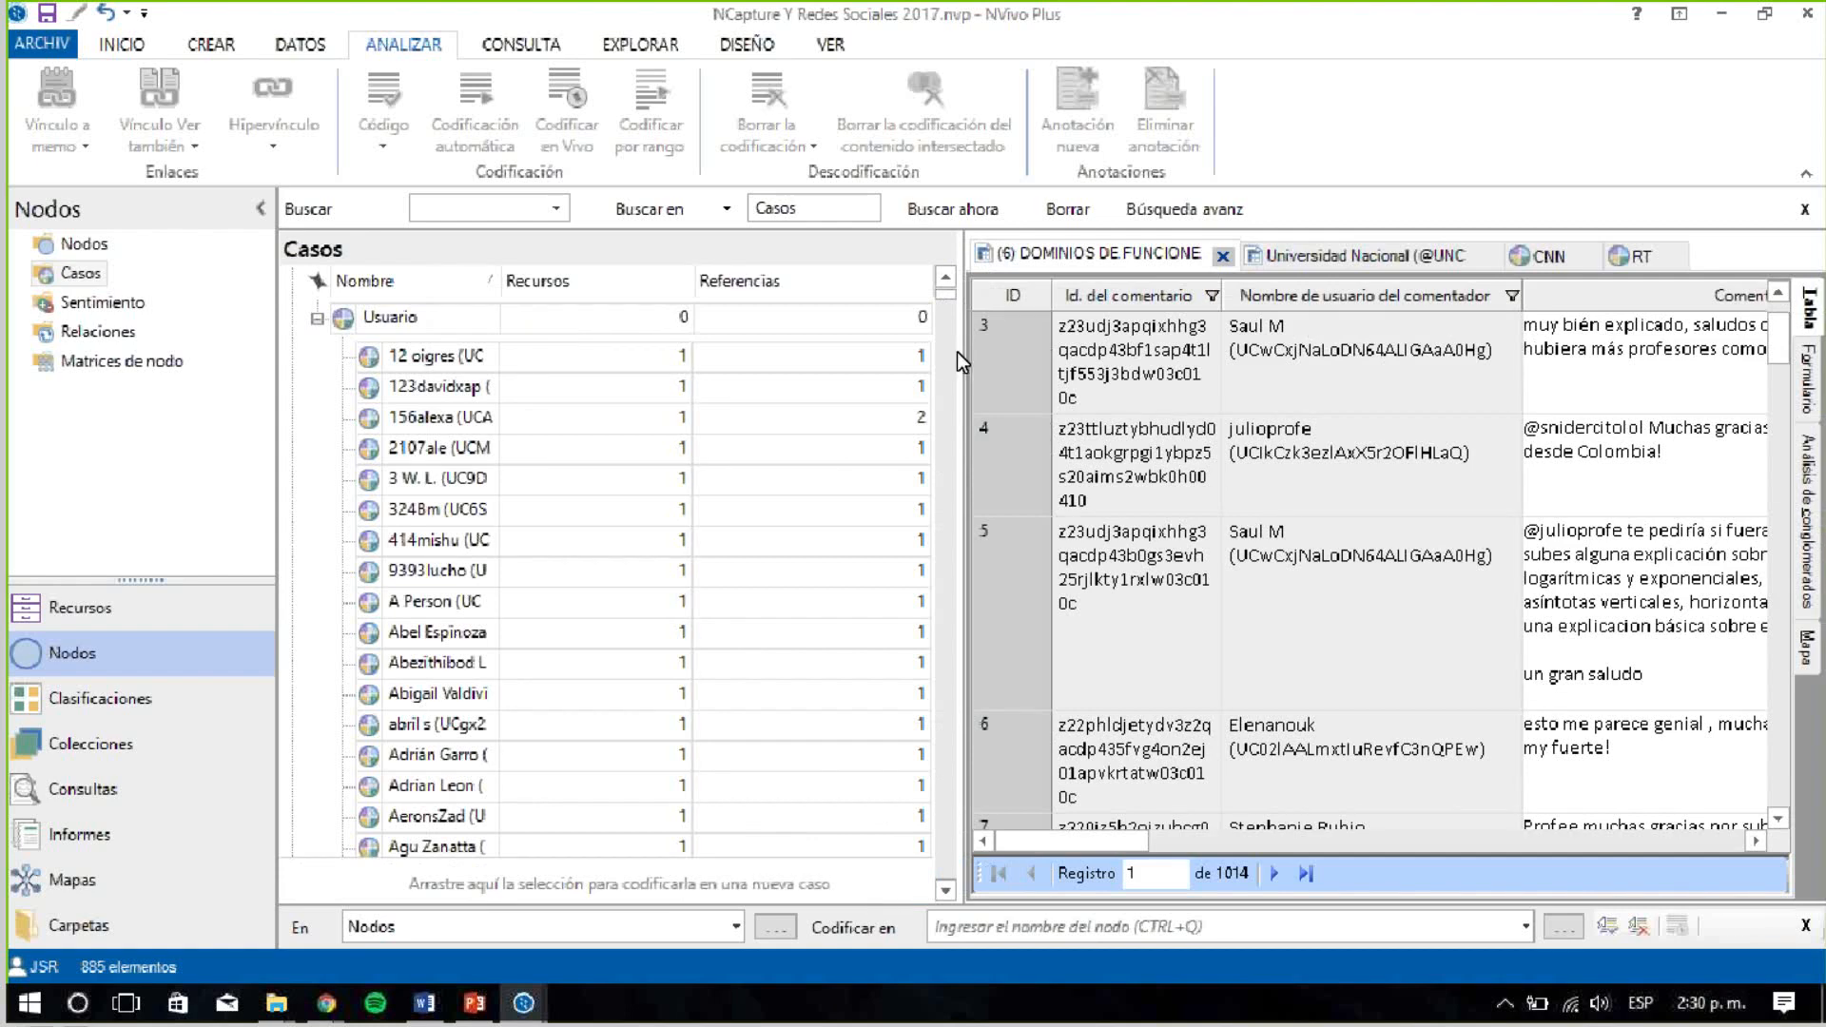
Aggregate the coding of the individual user cases into the Usuario case under Estudiantes
{"action": "right_click", "coordinate": [339, 317]}
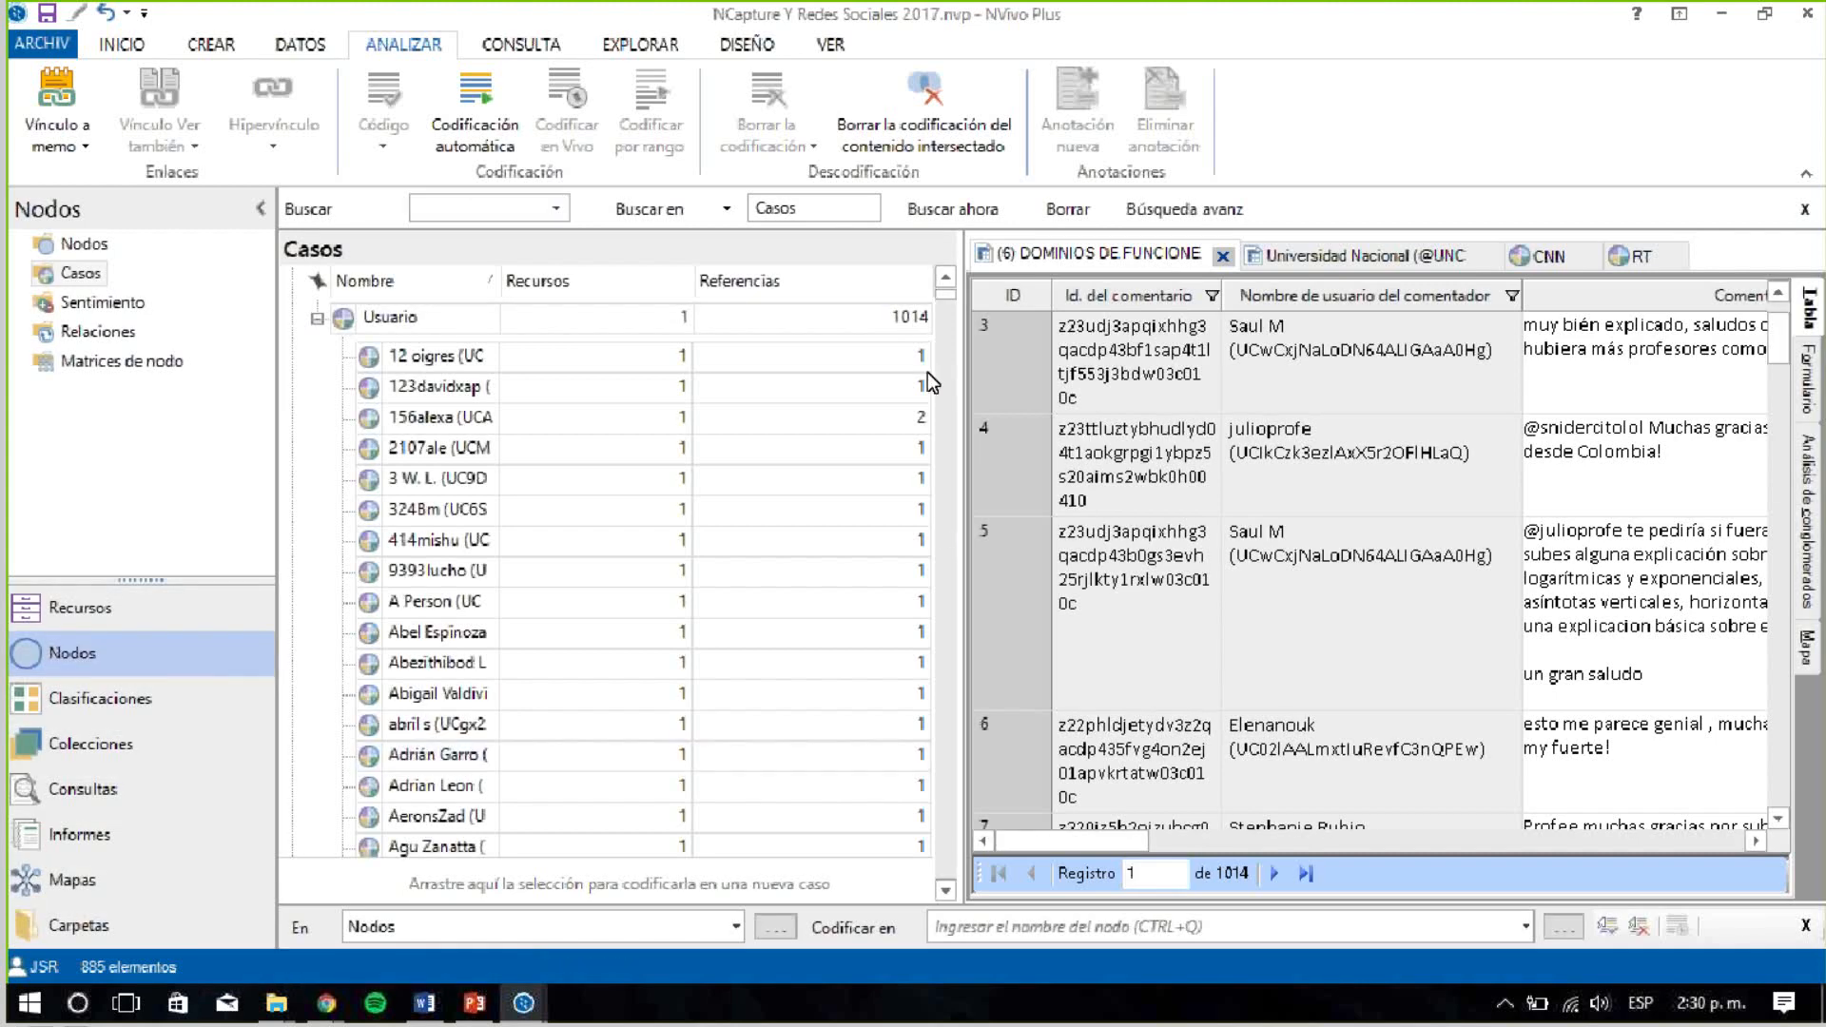
{"action": "left_click", "coordinate": [945, 279]}
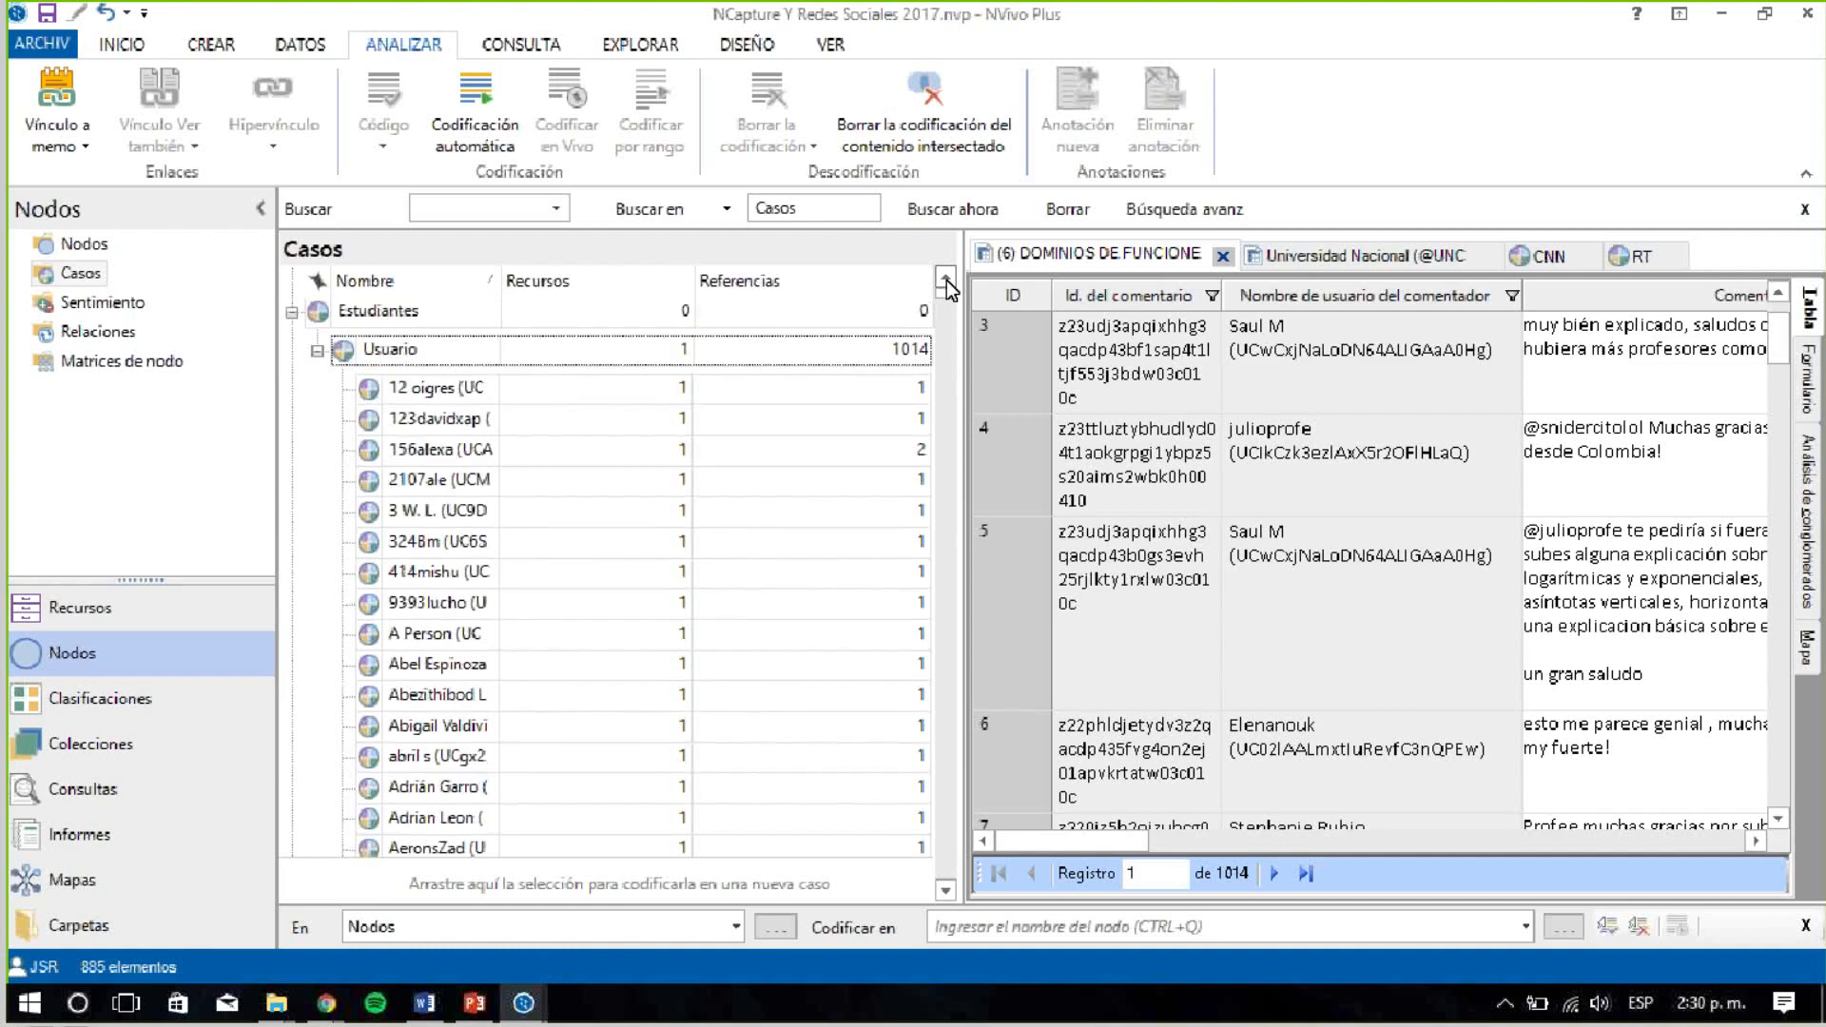
{"action": "left_click", "coordinate": [945, 280]}
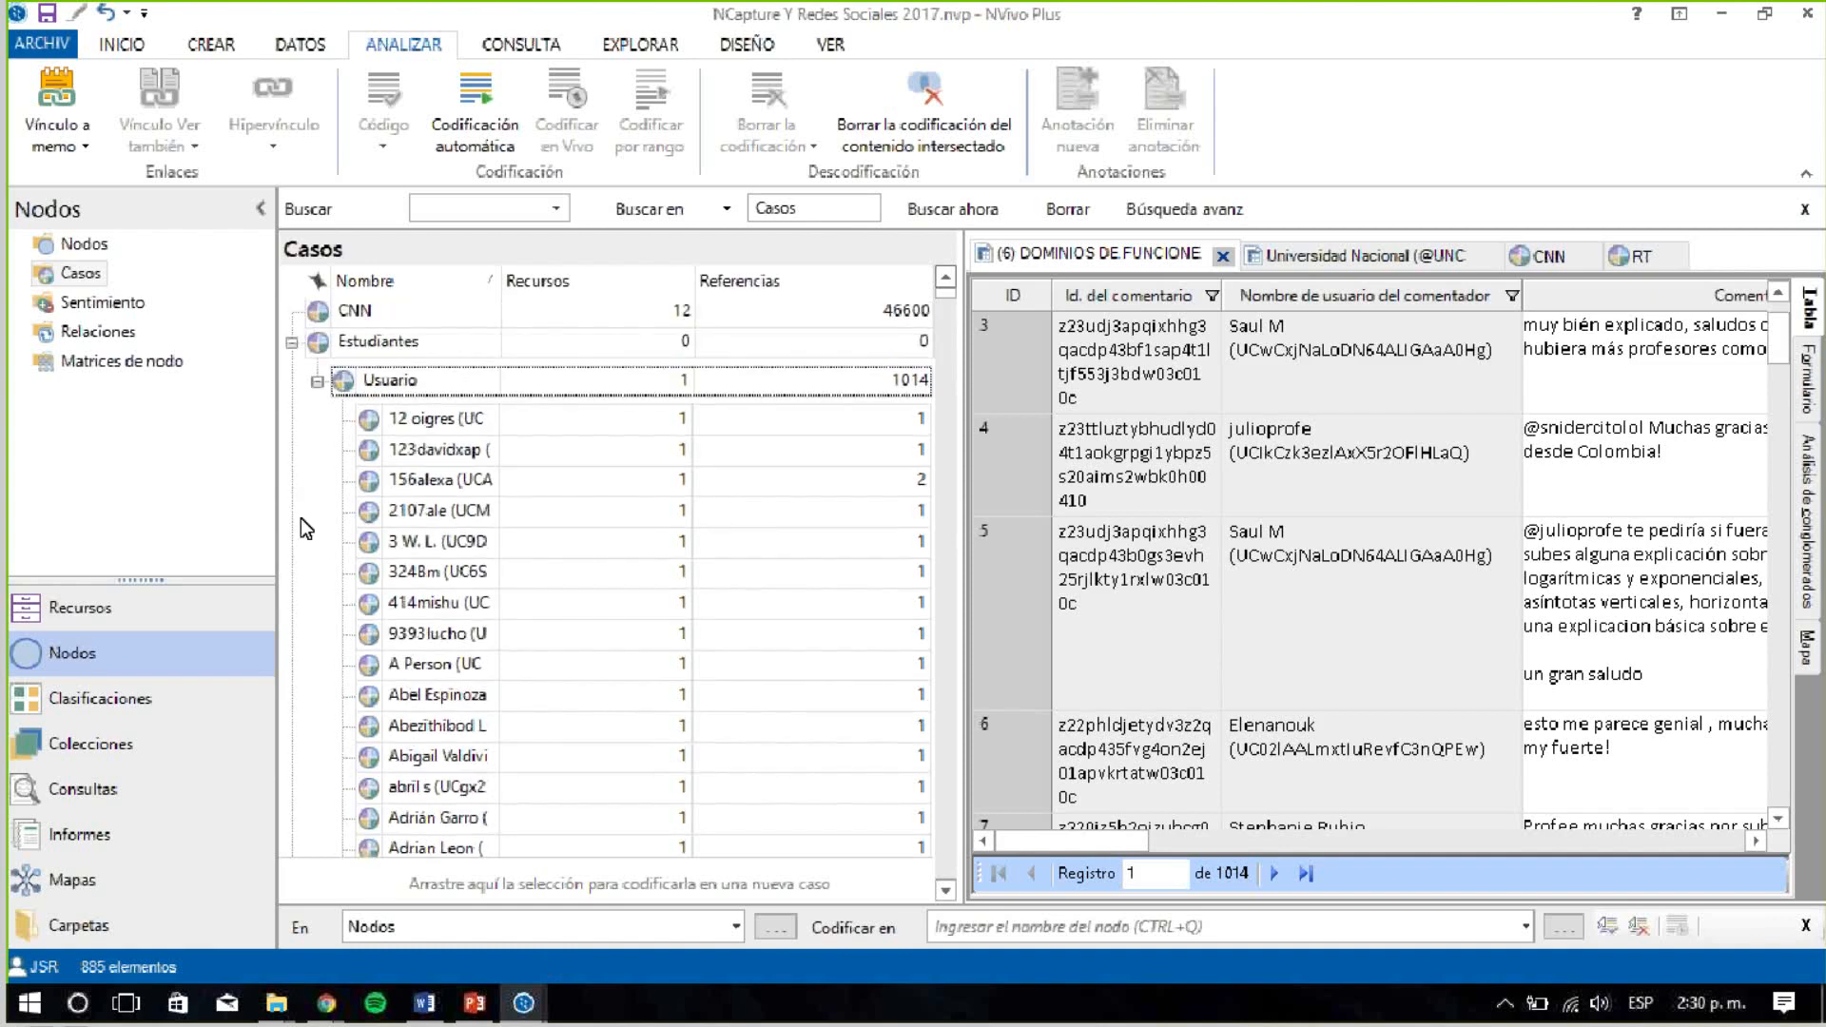
Display the project's Nodos and expand YouTube, Conversación and the first three commenters to show their comment nodes
{"action": "left_click", "coordinate": [54, 242]}
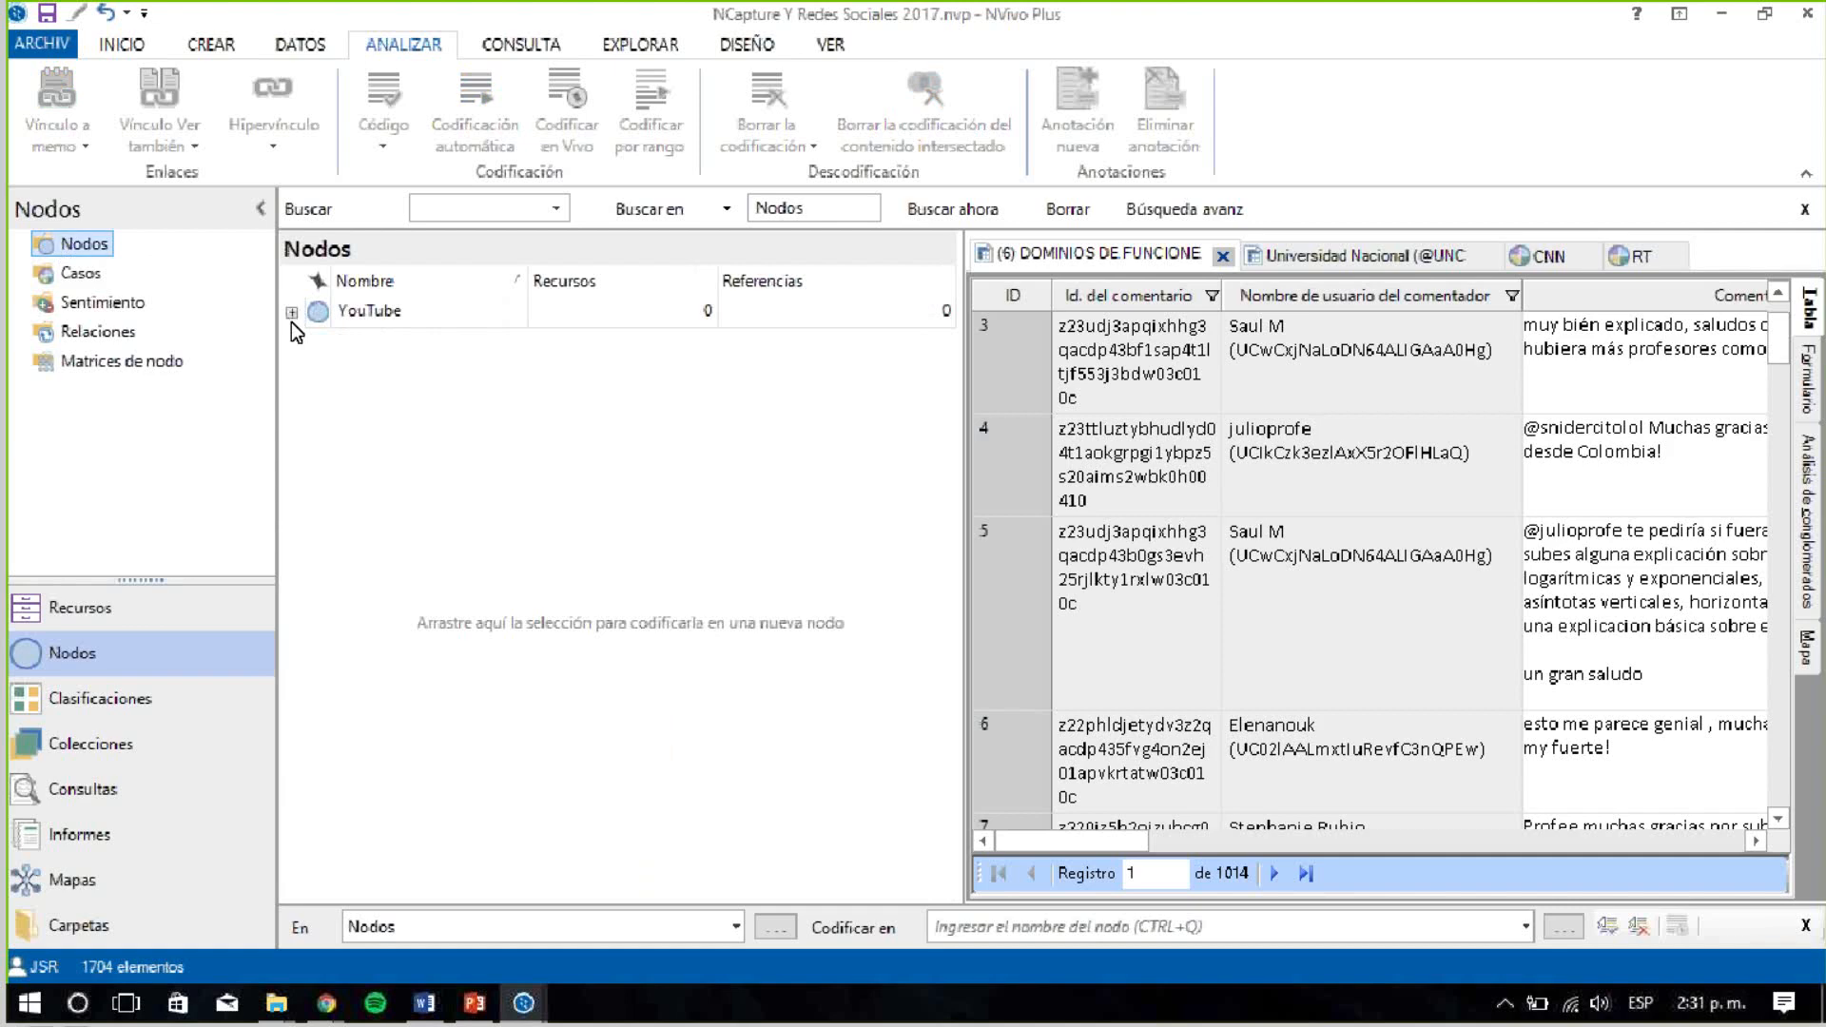
{"action": "left_click", "coordinate": [291, 313]}
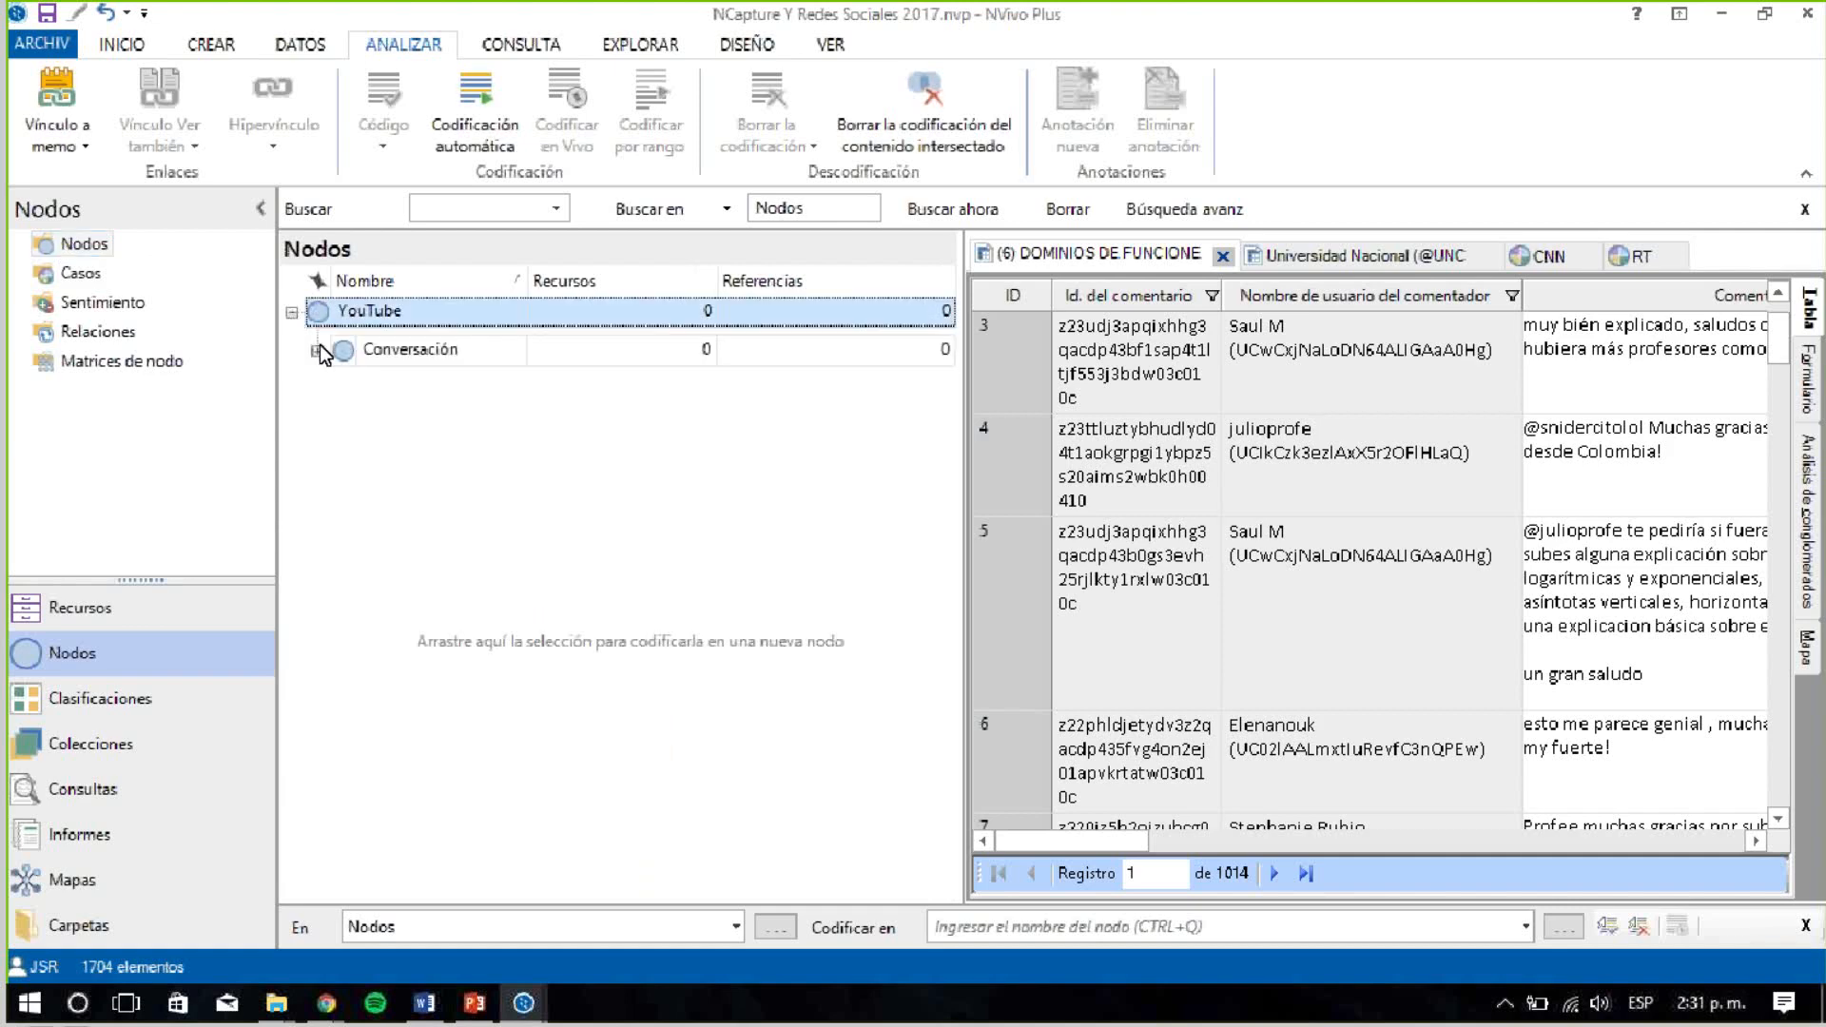
{"action": "left_click", "coordinate": [316, 350]}
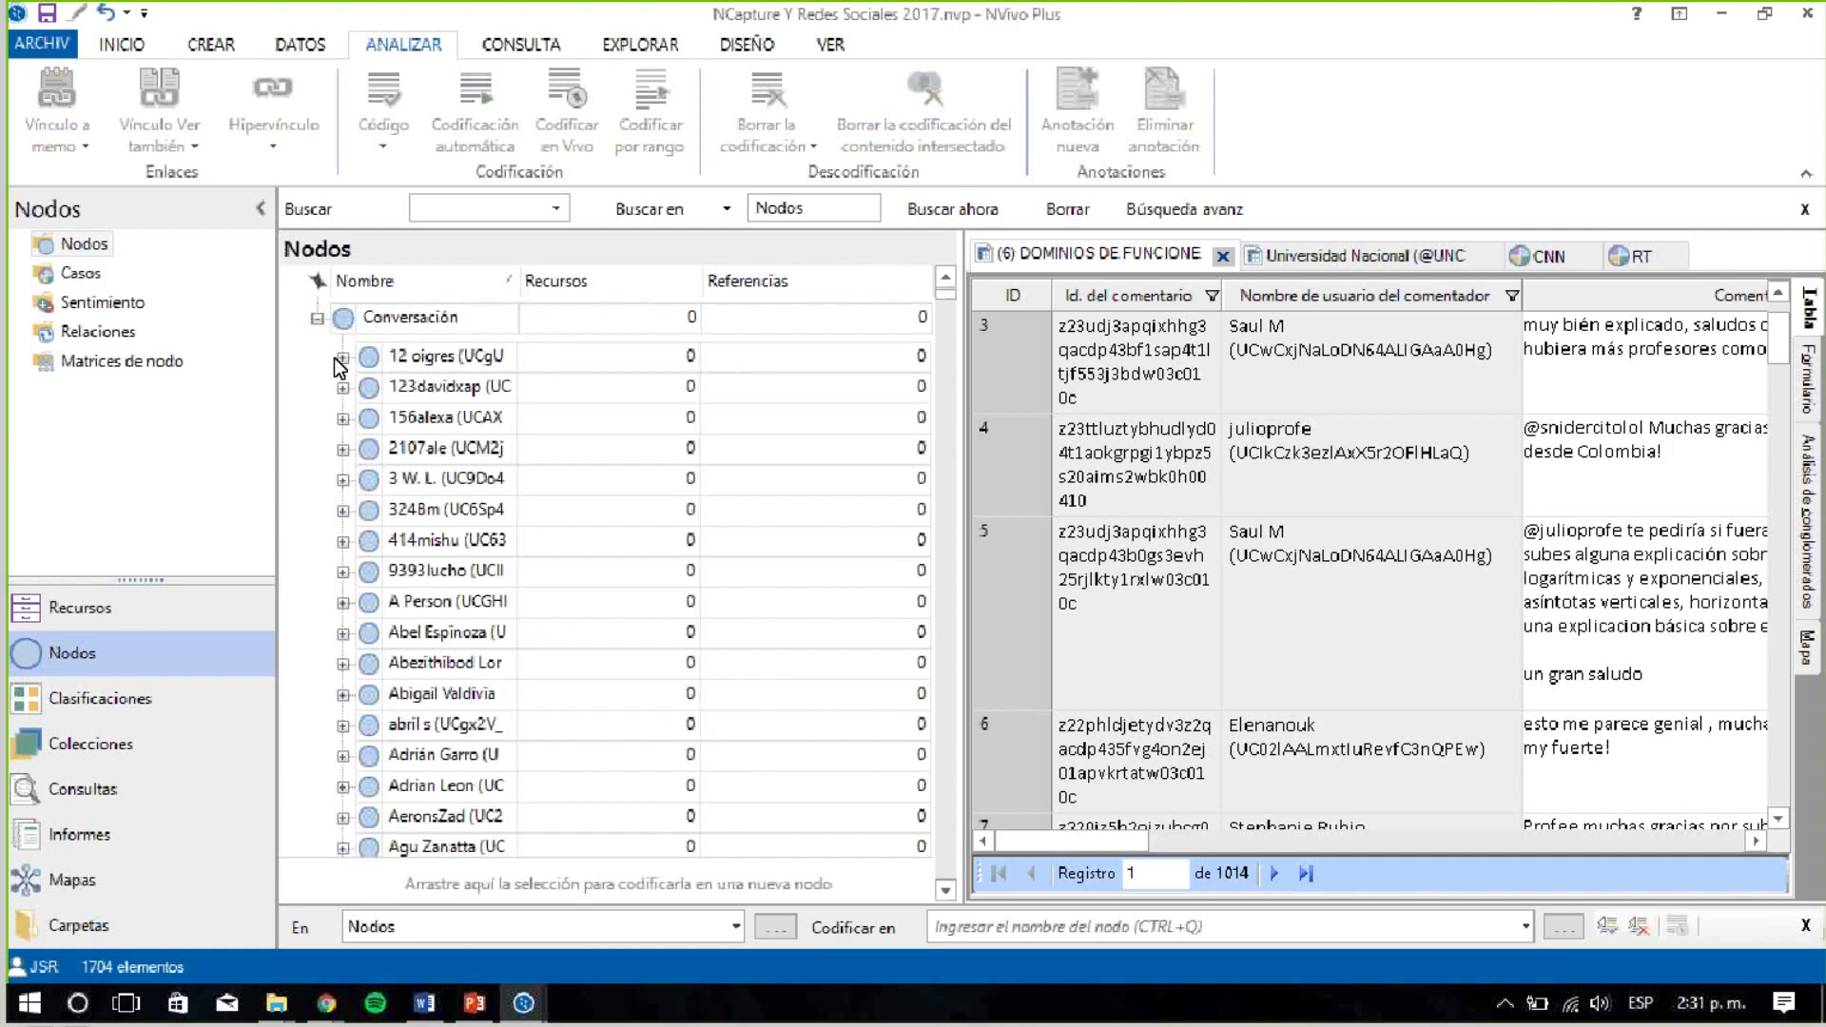
{"action": "left_click", "coordinate": [343, 359]}
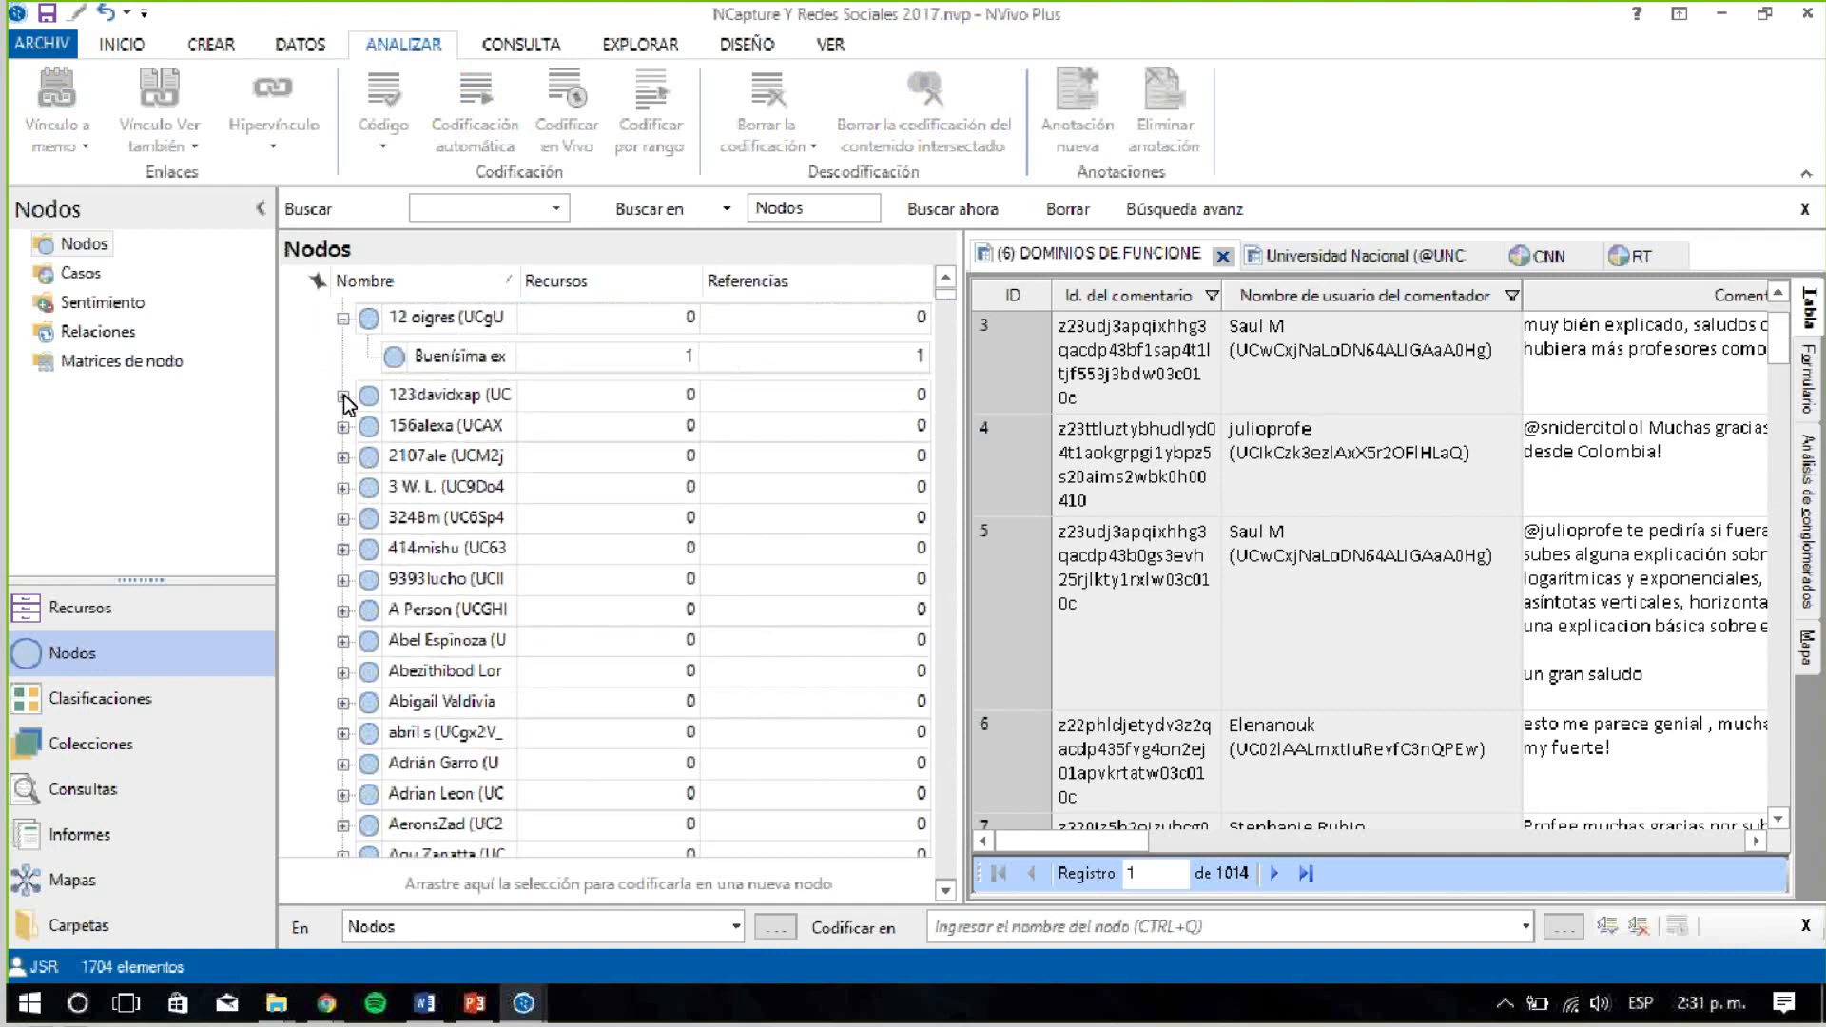
{"action": "left_click", "coordinate": [344, 396]}
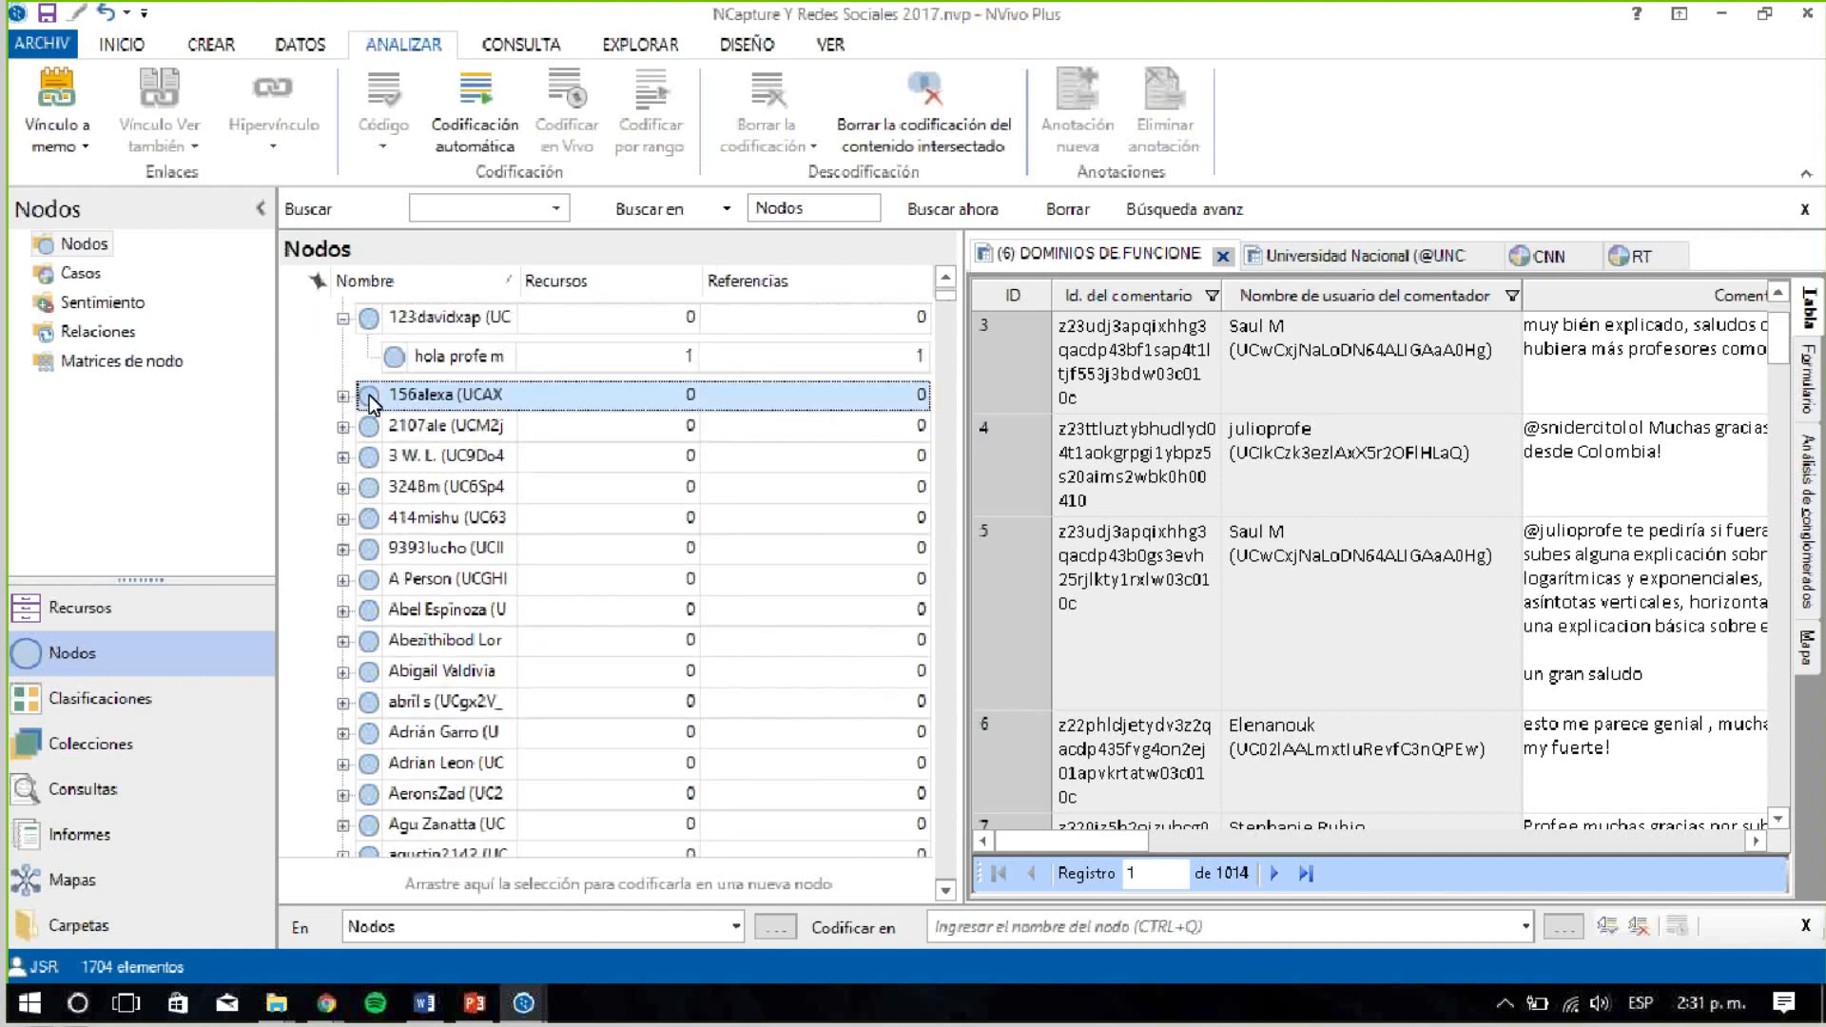
{"action": "left_click", "coordinate": [345, 397]}
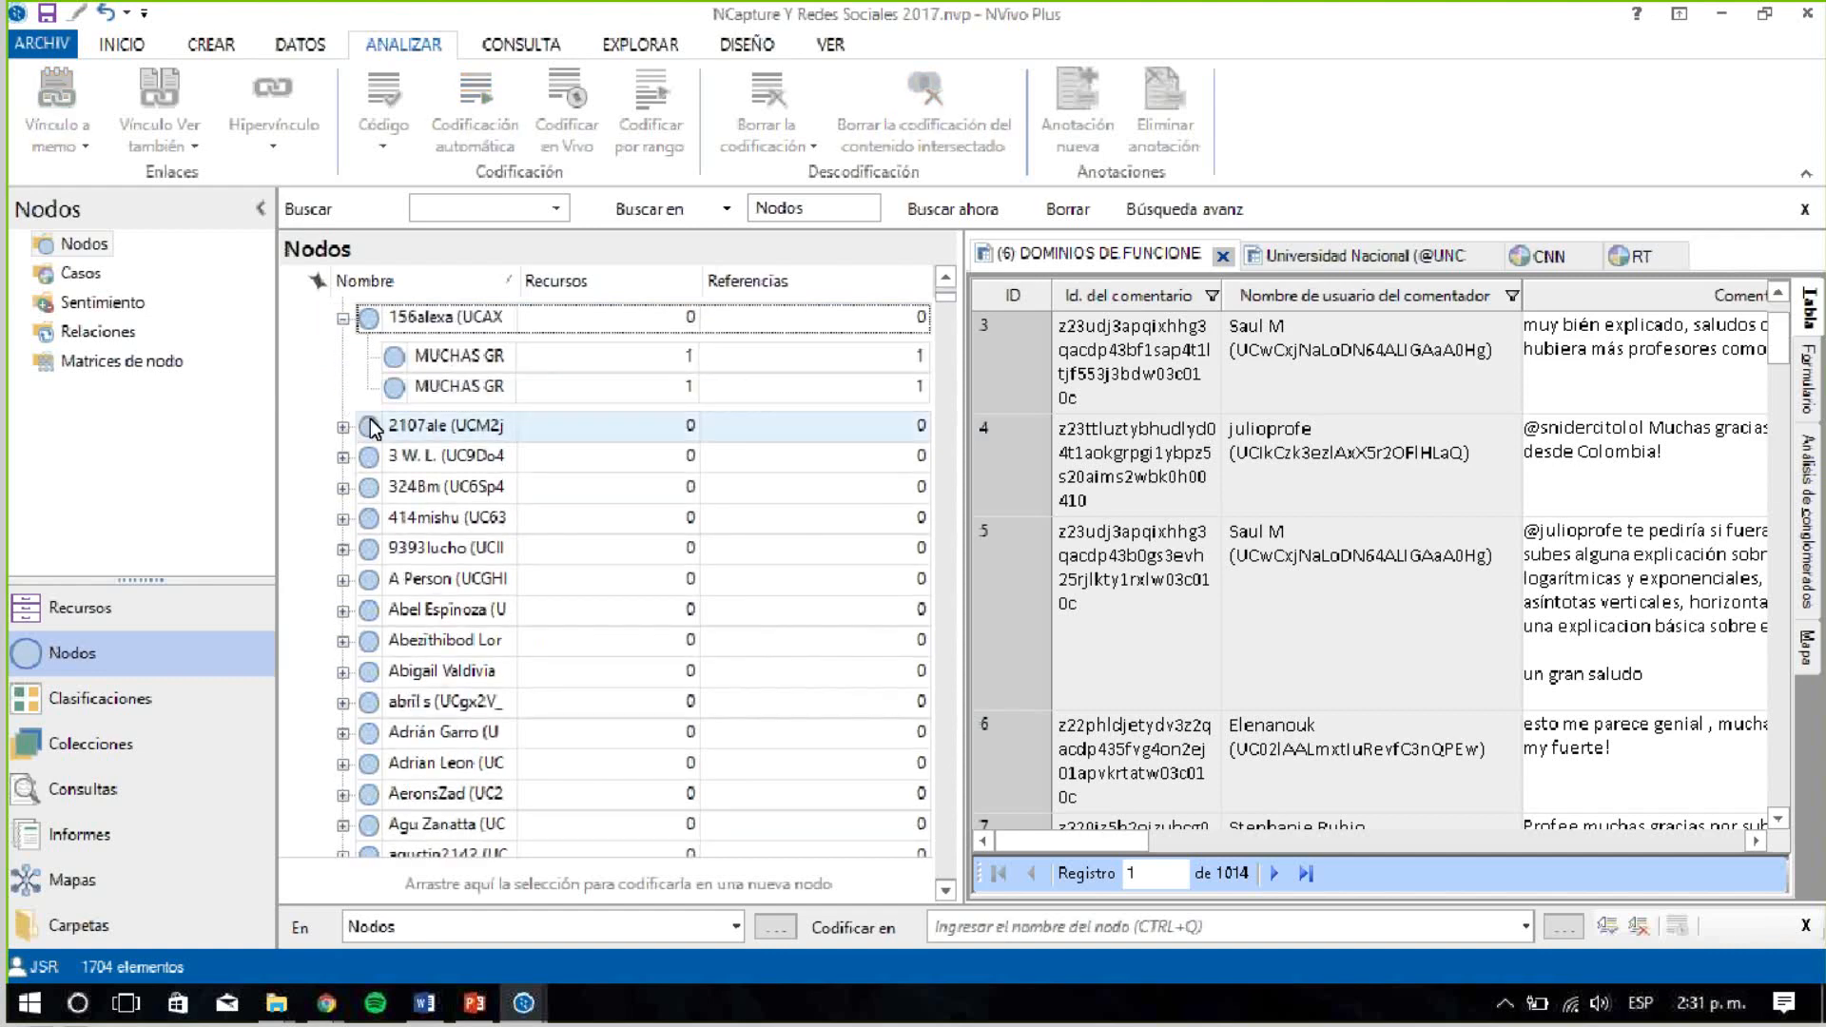
Open the third commenter's node and its first "MUCHAS GRACIAS" comment node to review the coded reference, and close the comment node
{"action": "left_click", "coordinate": [371, 319]}
{"action": "left_click", "coordinate": [370, 318]}
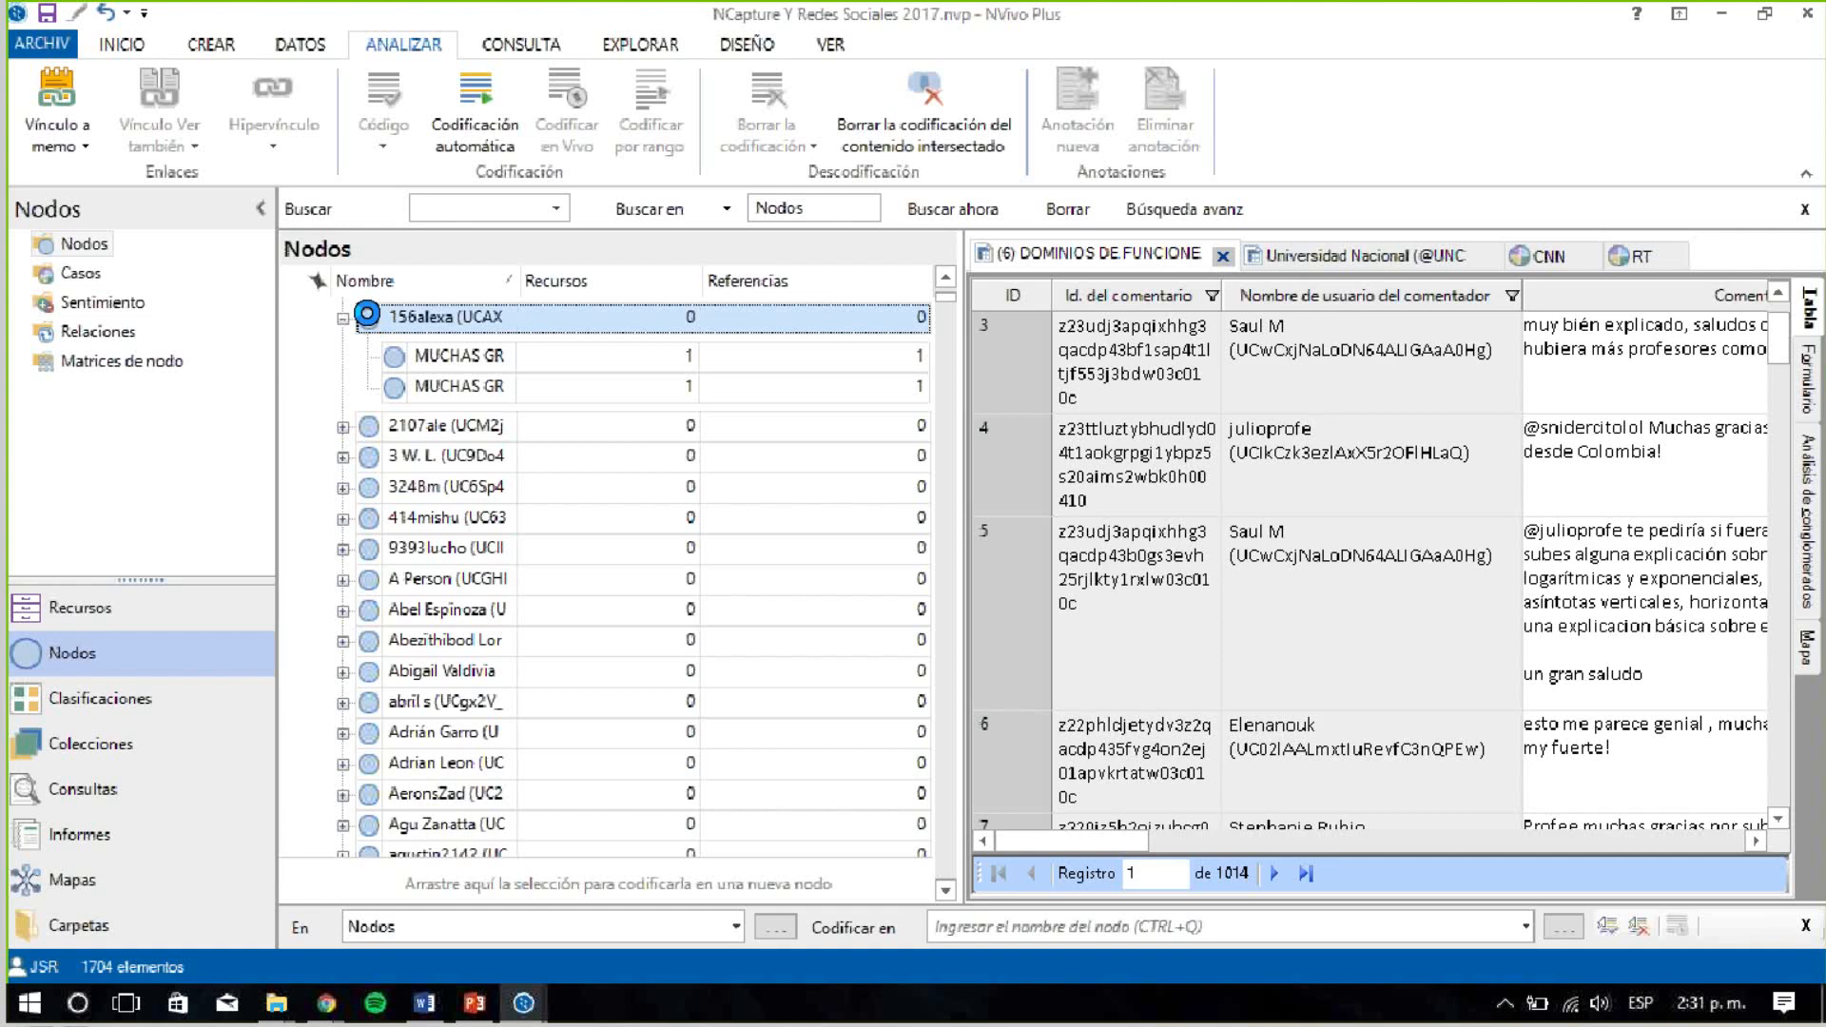
{"action": "double_click", "coordinate": [369, 317]}
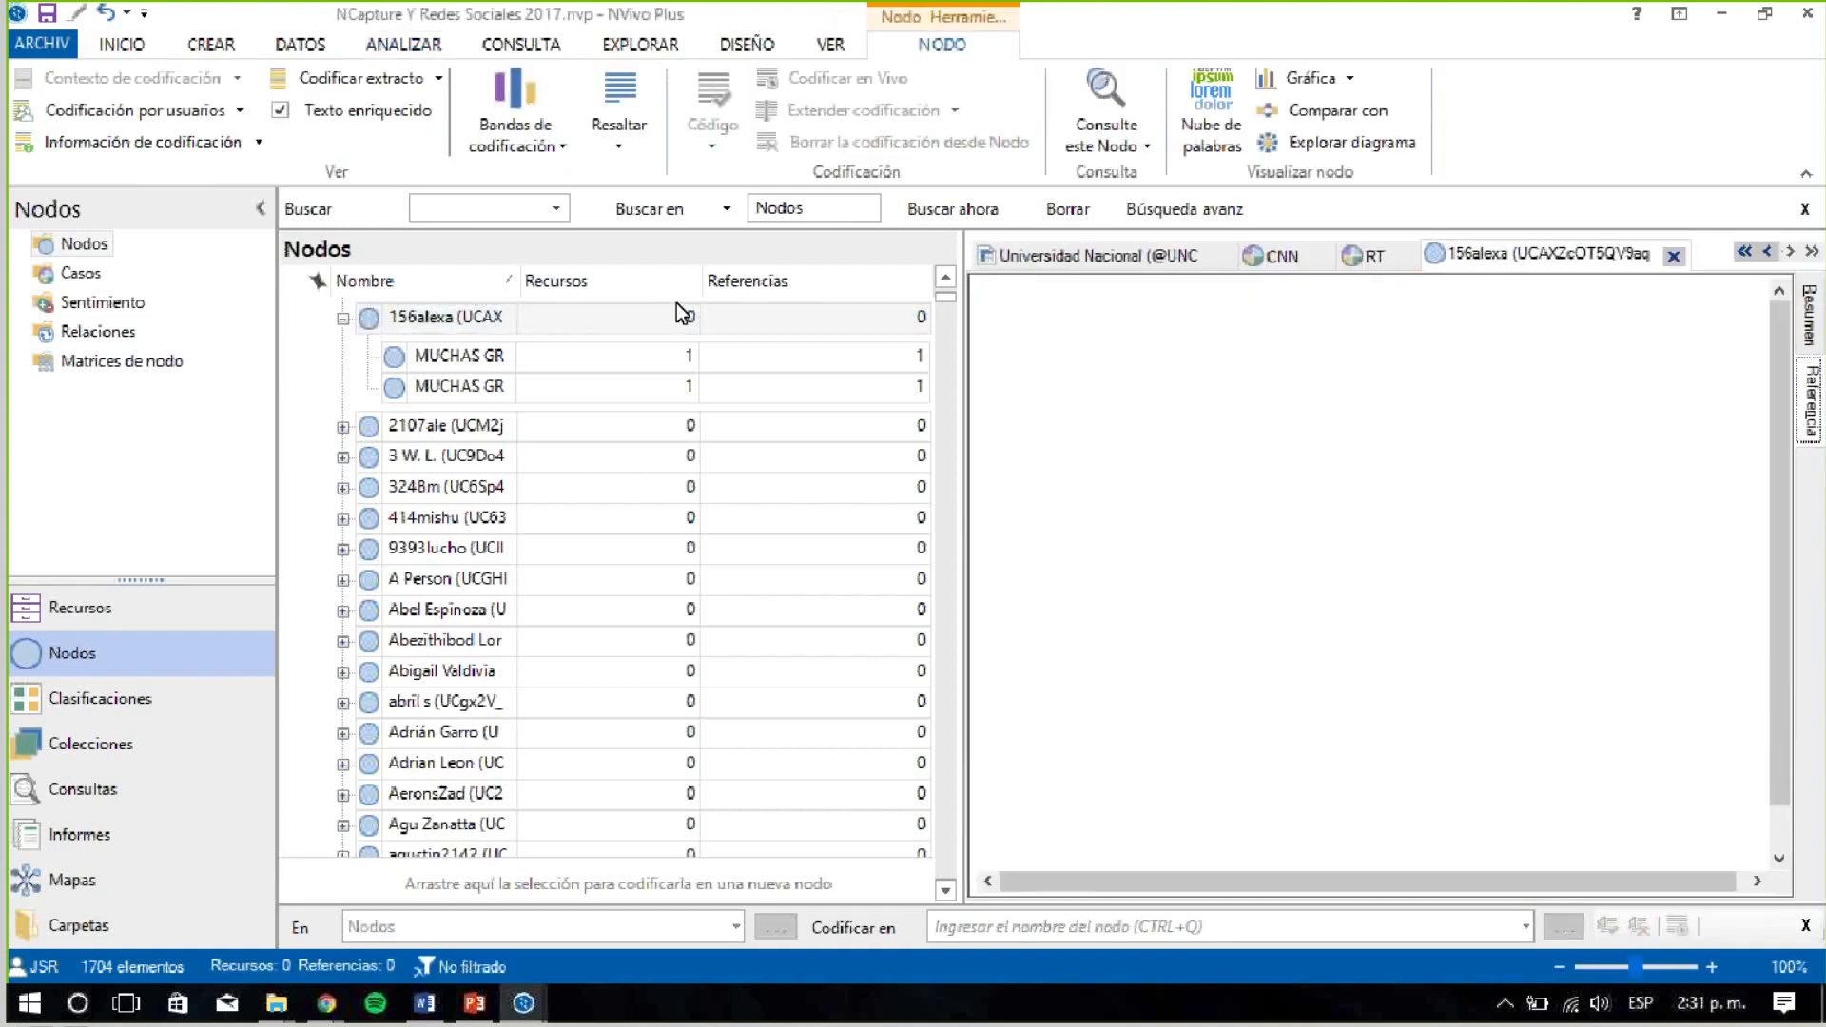
{"action": "left_click", "coordinate": [390, 362]}
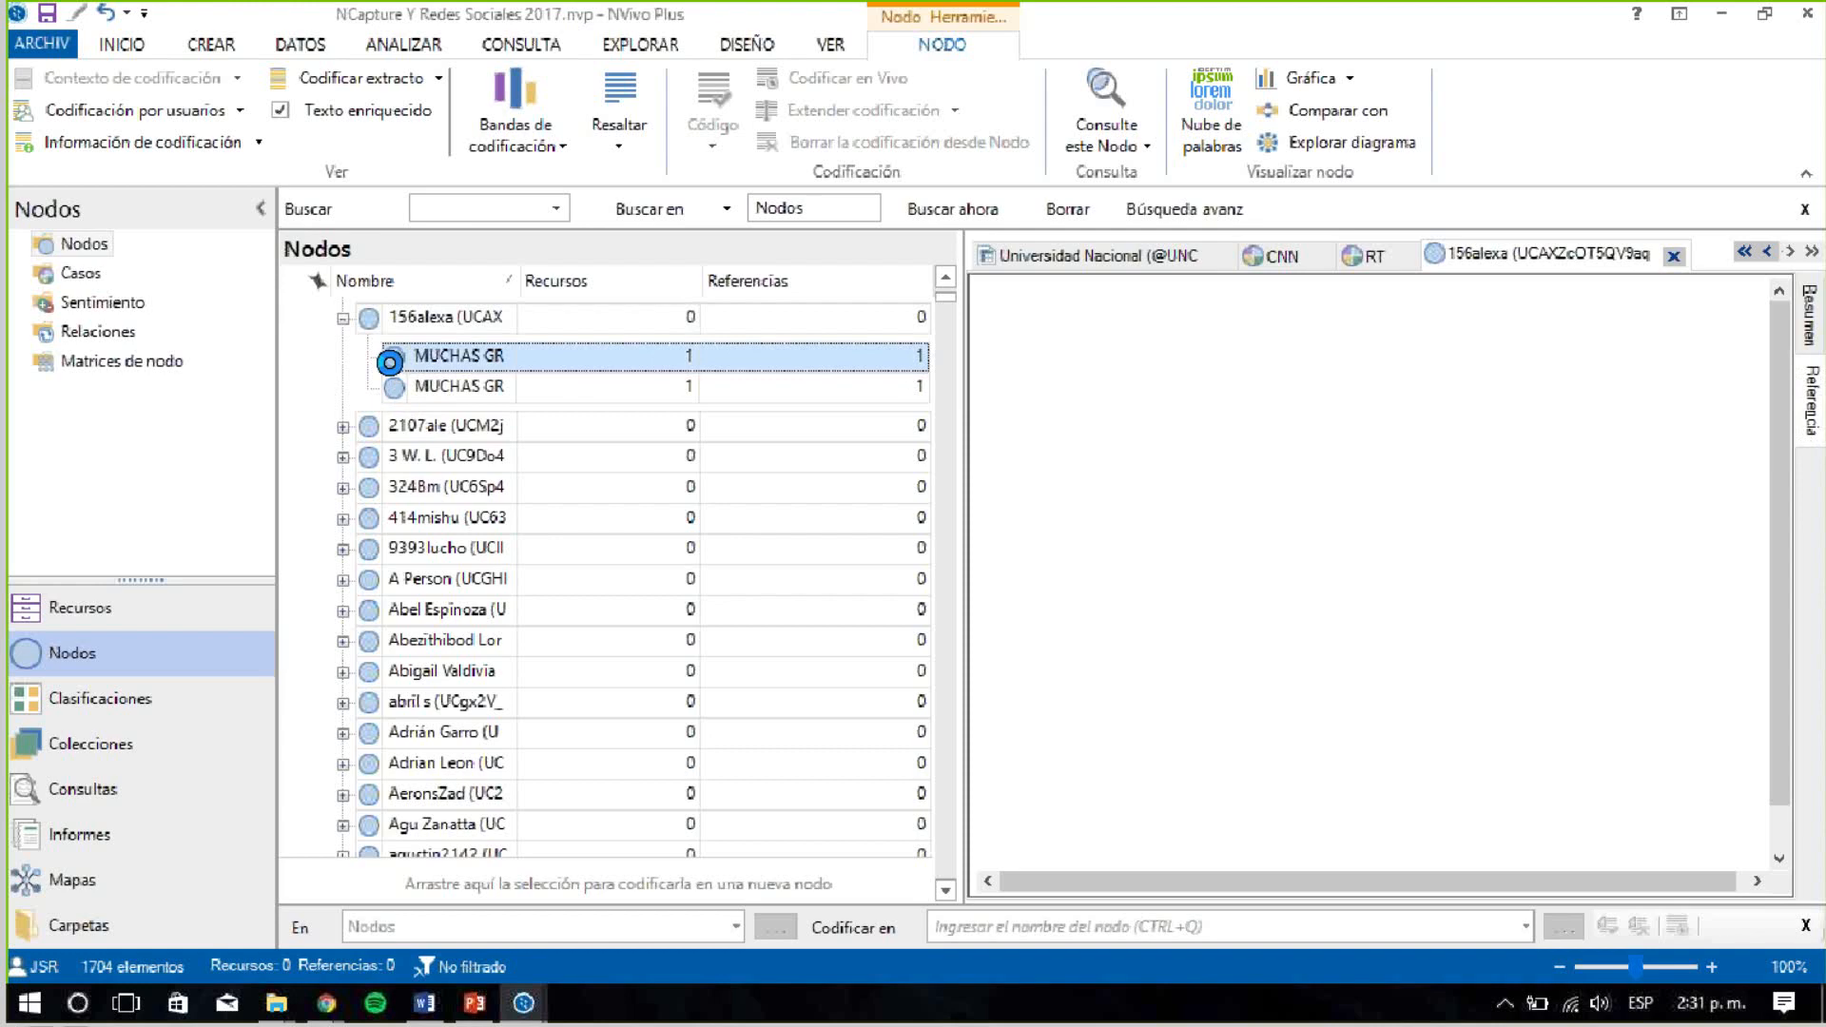
{"action": "double_click", "coordinate": [390, 362]}
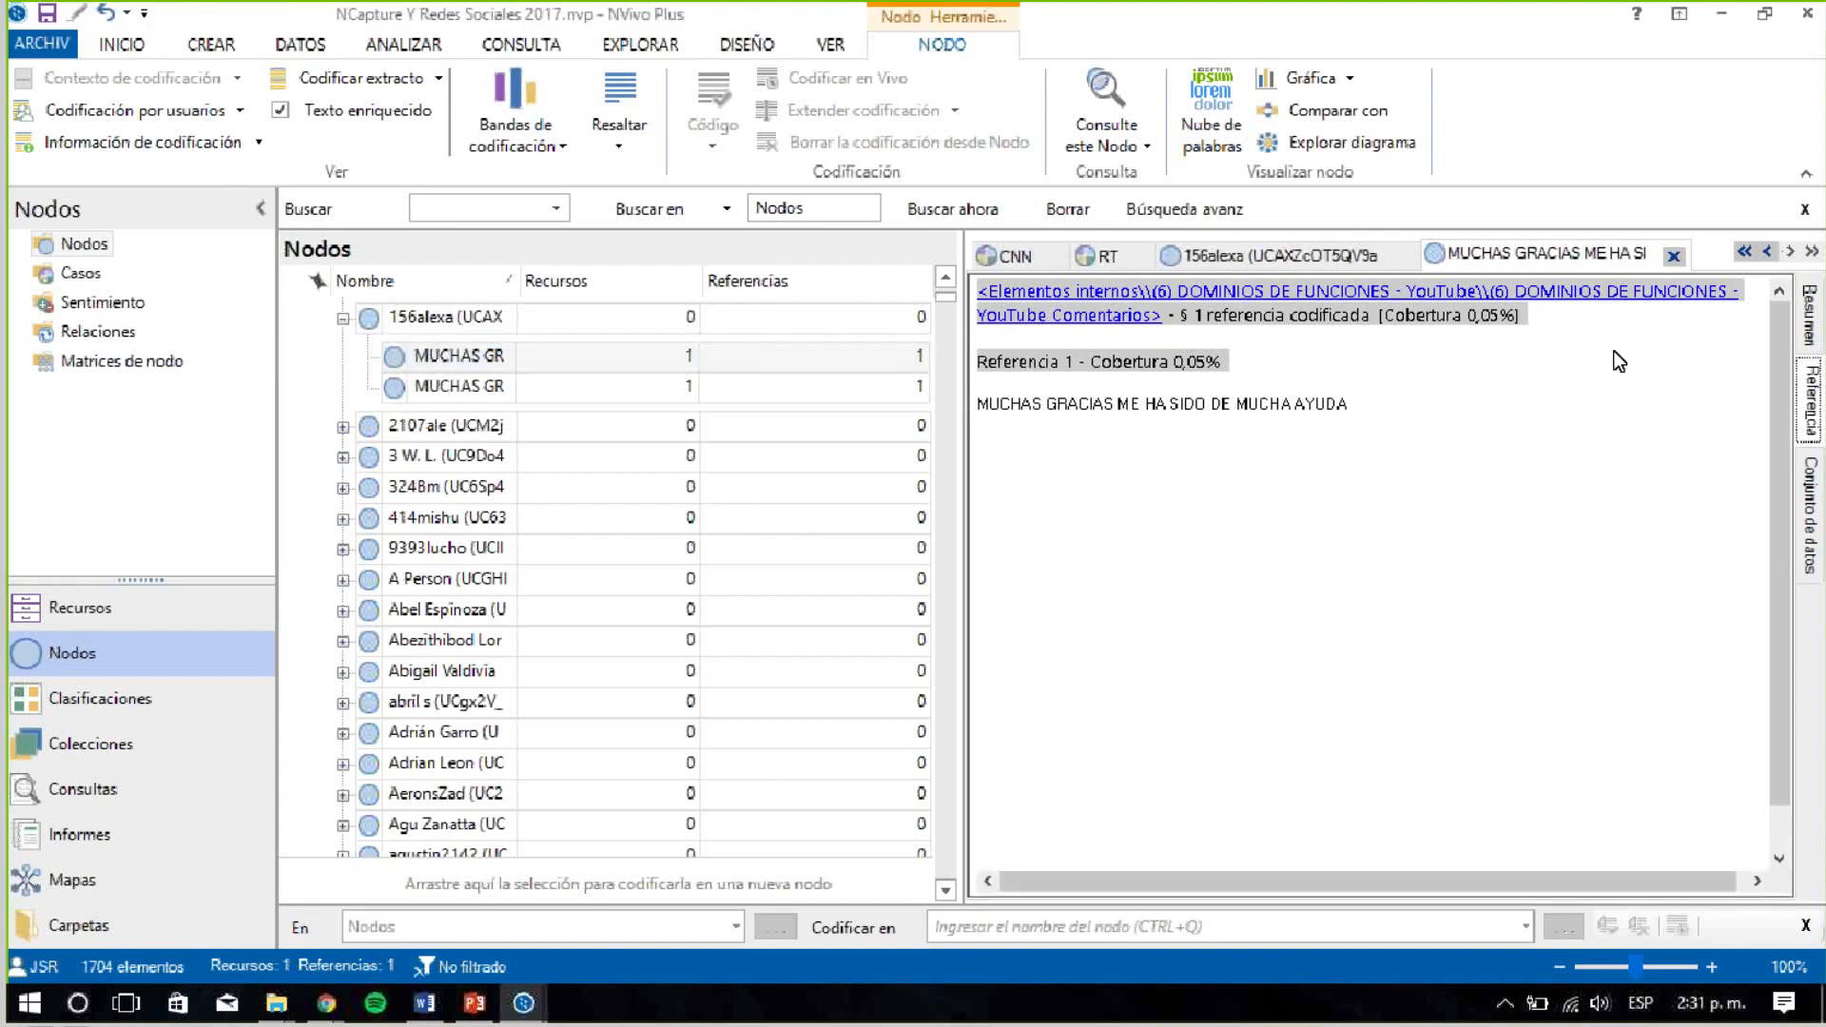
{"action": "left_click", "coordinate": [1674, 255]}
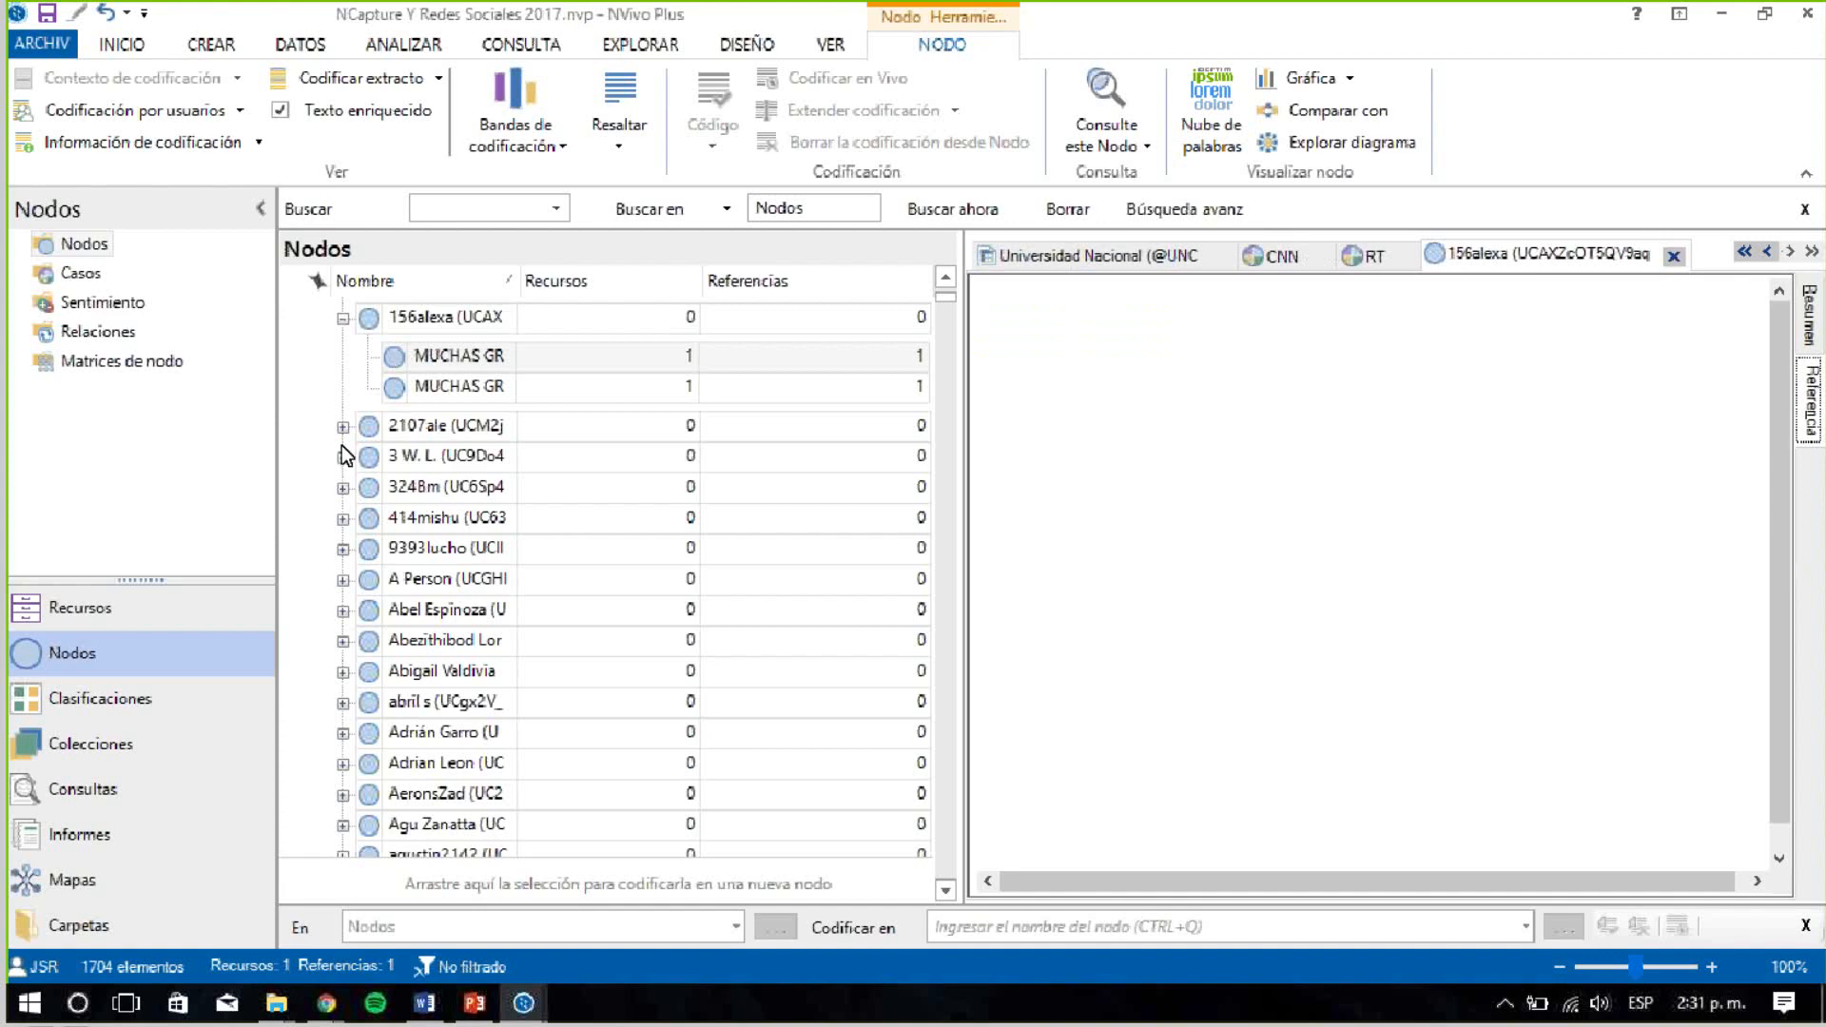
{"action": "scroll", "coordinate": [389, 393], "scroll_direction": "up", "scroll_amount": 2}
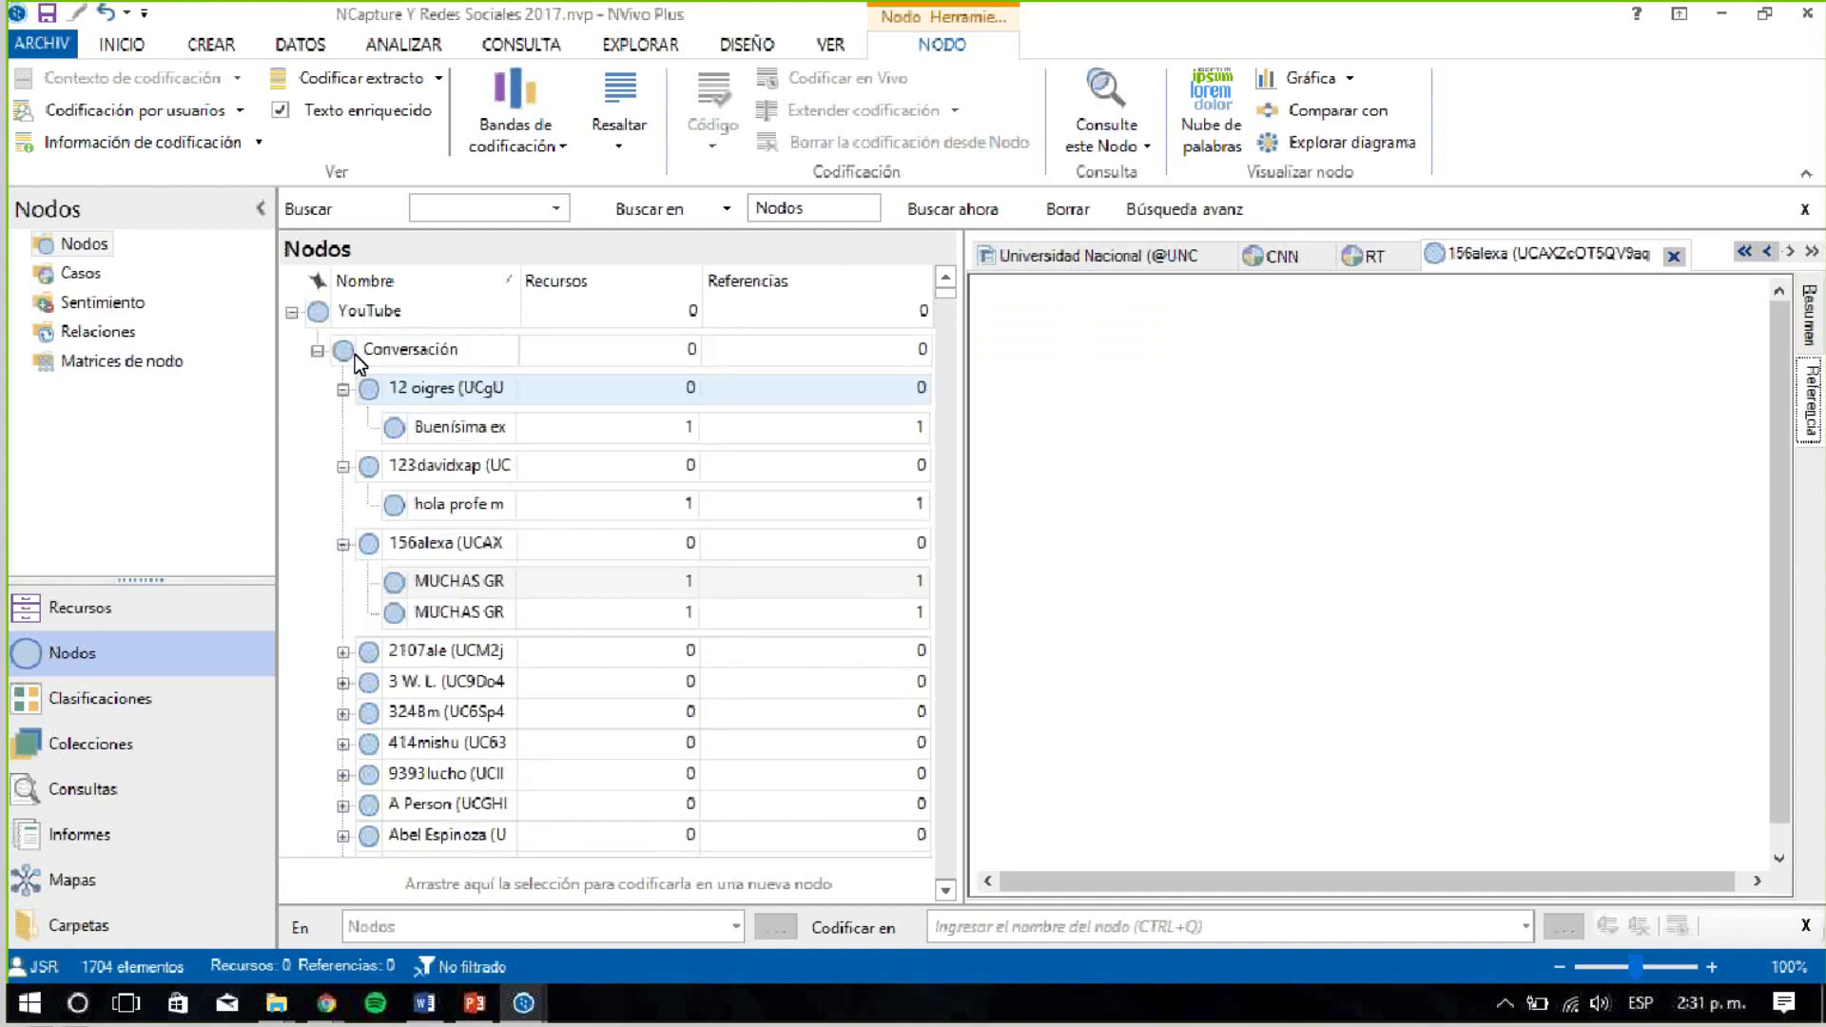
Select the commenter nodes under Conversación from the first one through the names beginning with "An" and aggregate the coding of their child nodes
{"action": "left_click", "coordinate": [344, 349]}
{"action": "left_click", "coordinate": [367, 386]}
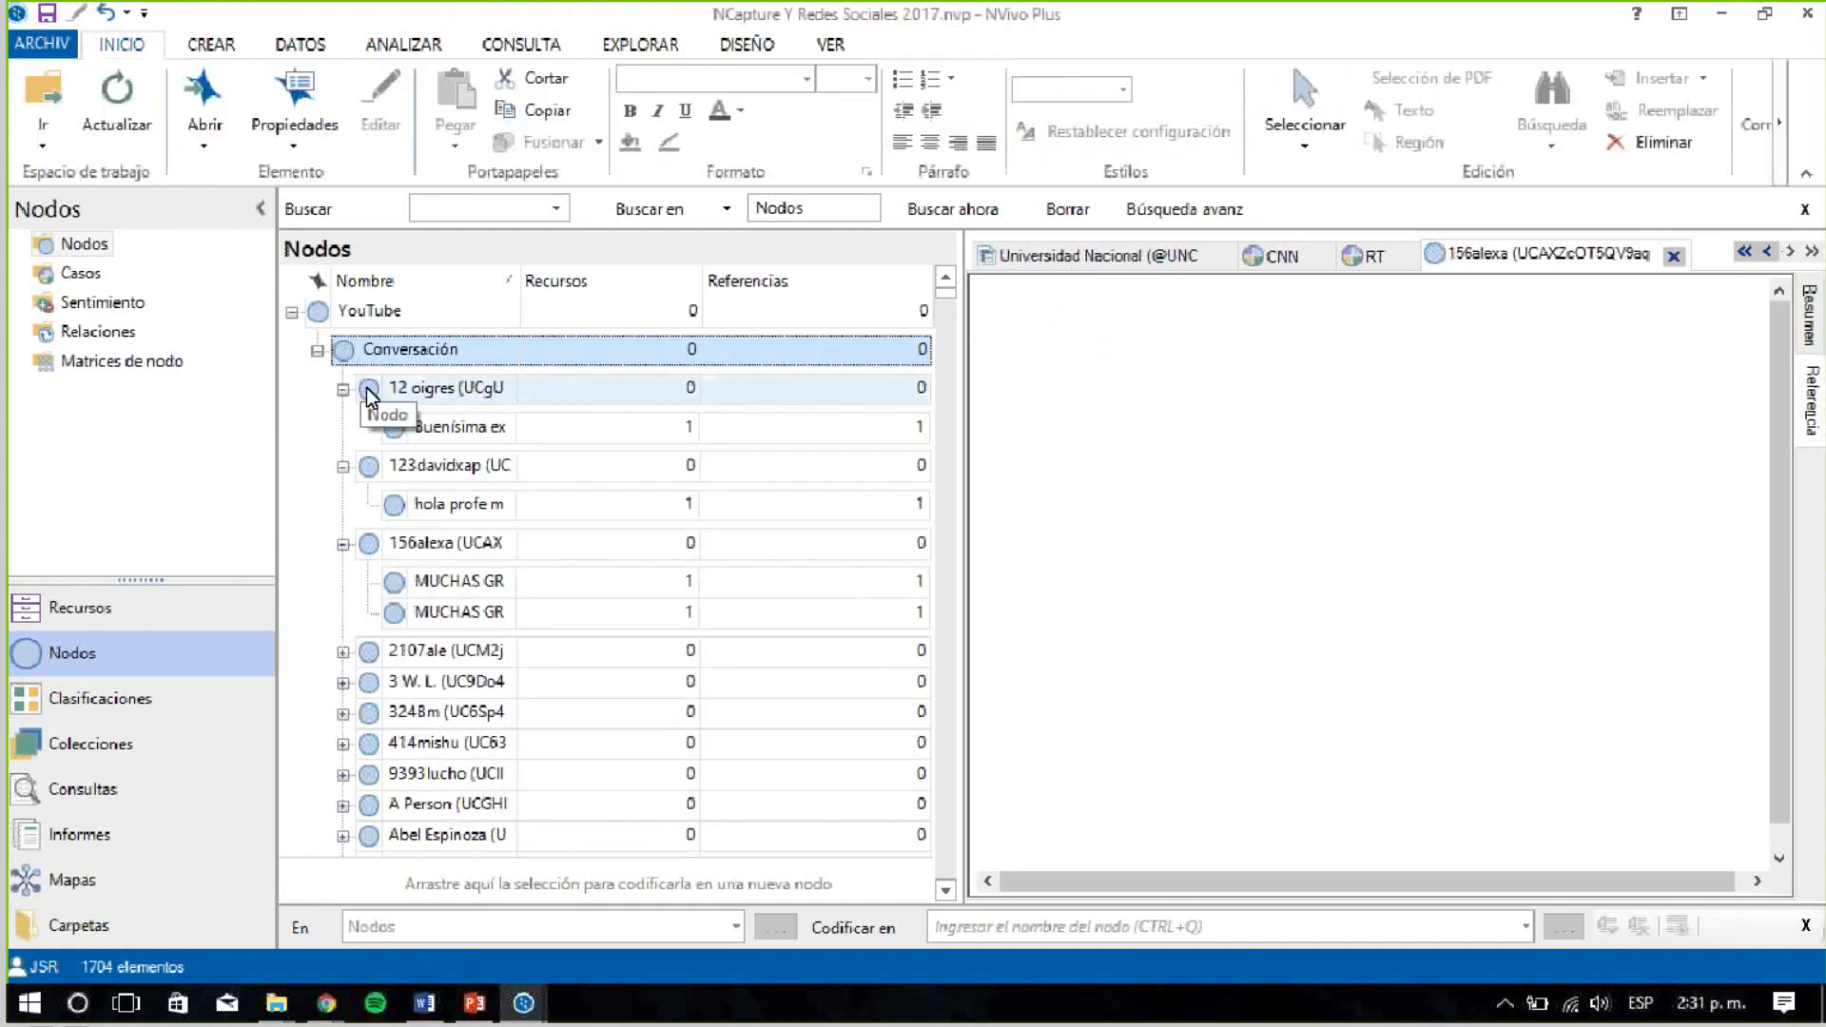
{"action": "key", "text": "shift+Down"}
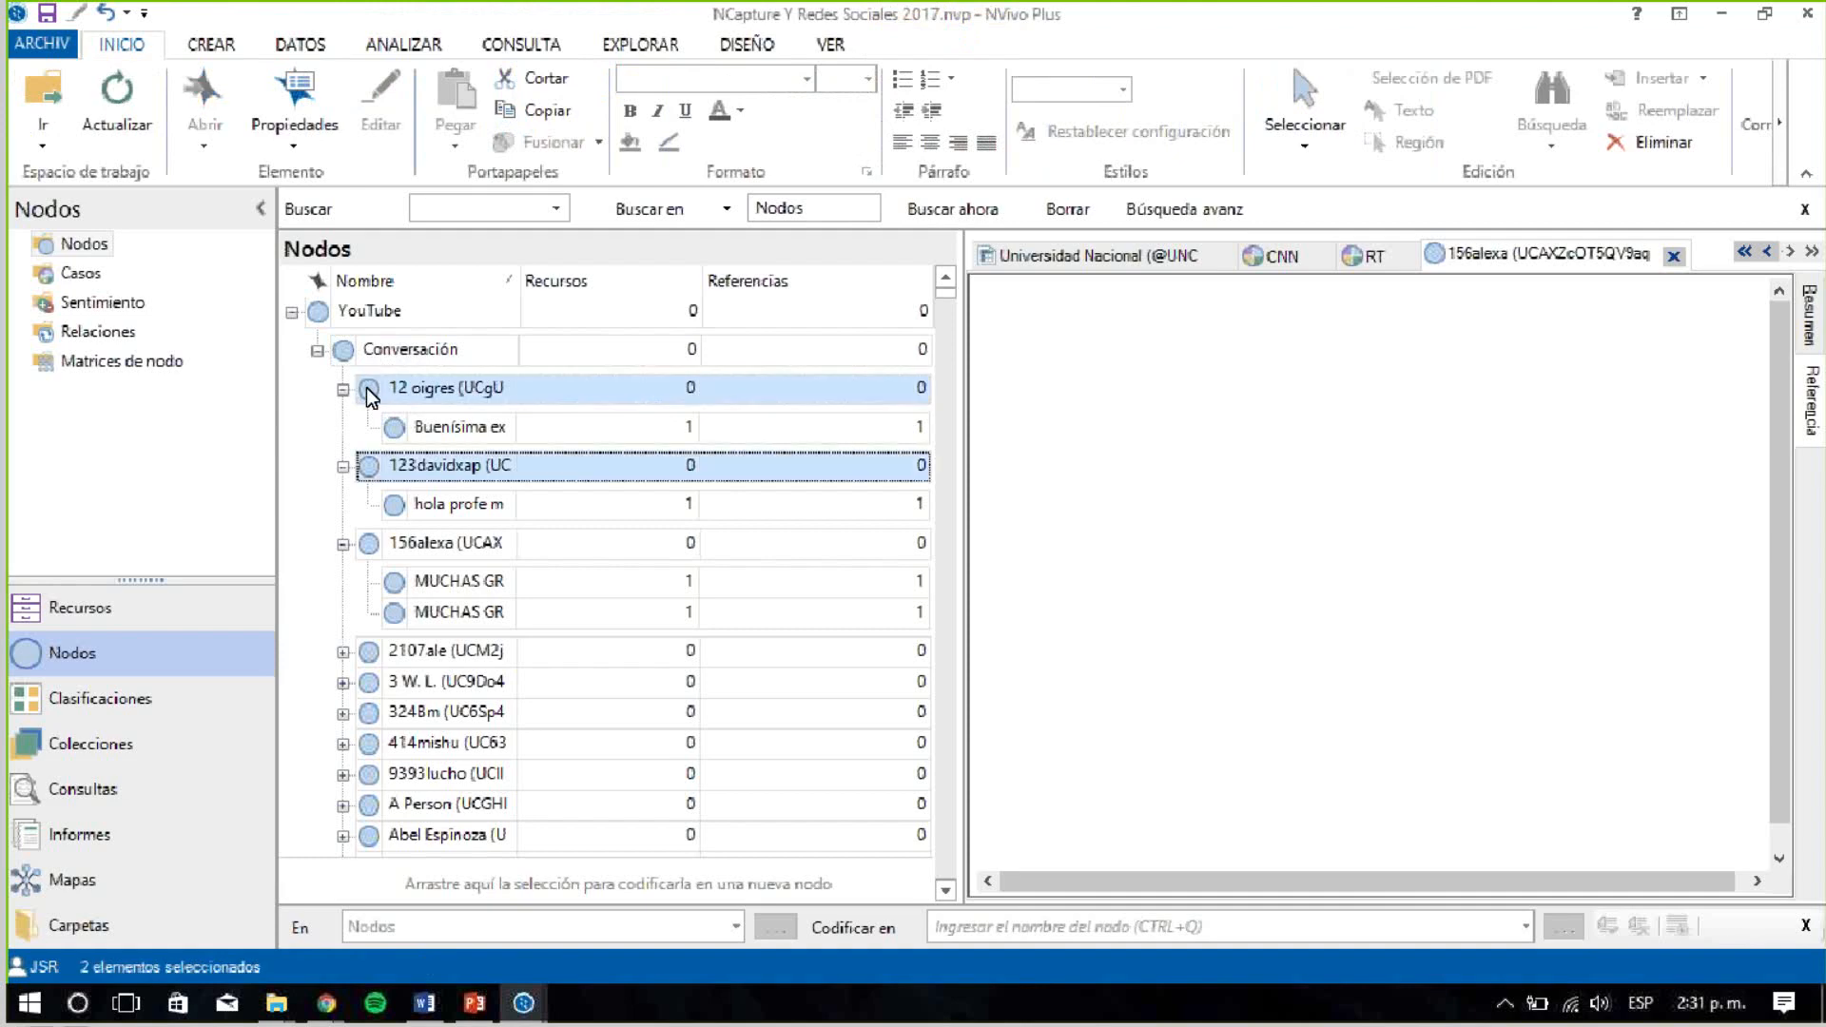
{"action": "key", "text": "shift+Down"}
{"action": "key", "text": "shift+Down"}
{"action": "key", "text": "shift+Down"}
{"action": "key", "text": "shift+Down"}
{"action": "key", "text": "shift+Down"}
{"action": "key", "text": "shift+Down"}
{"action": "key", "text": "shift+Down"}
{"action": "key", "text": "shift+Down"}
{"action": "key", "text": "shift+Down"}
{"action": "key", "text": "shift+Down"}
{"action": "key", "text": "shift+Down"}
{"action": "key", "text": "shift+Down"}
{"action": "key", "text": "shift+Down"}
{"action": "key", "text": "shift+Down"}
{"action": "key", "text": "shift+Down"}
{"action": "key", "text": "shift+Down"}
{"action": "key", "text": "shift+Down"}
{"action": "key", "text": "shift+Down"}
{"action": "key", "text": "shift+Down"}
{"action": "key", "text": "shift+Down"}
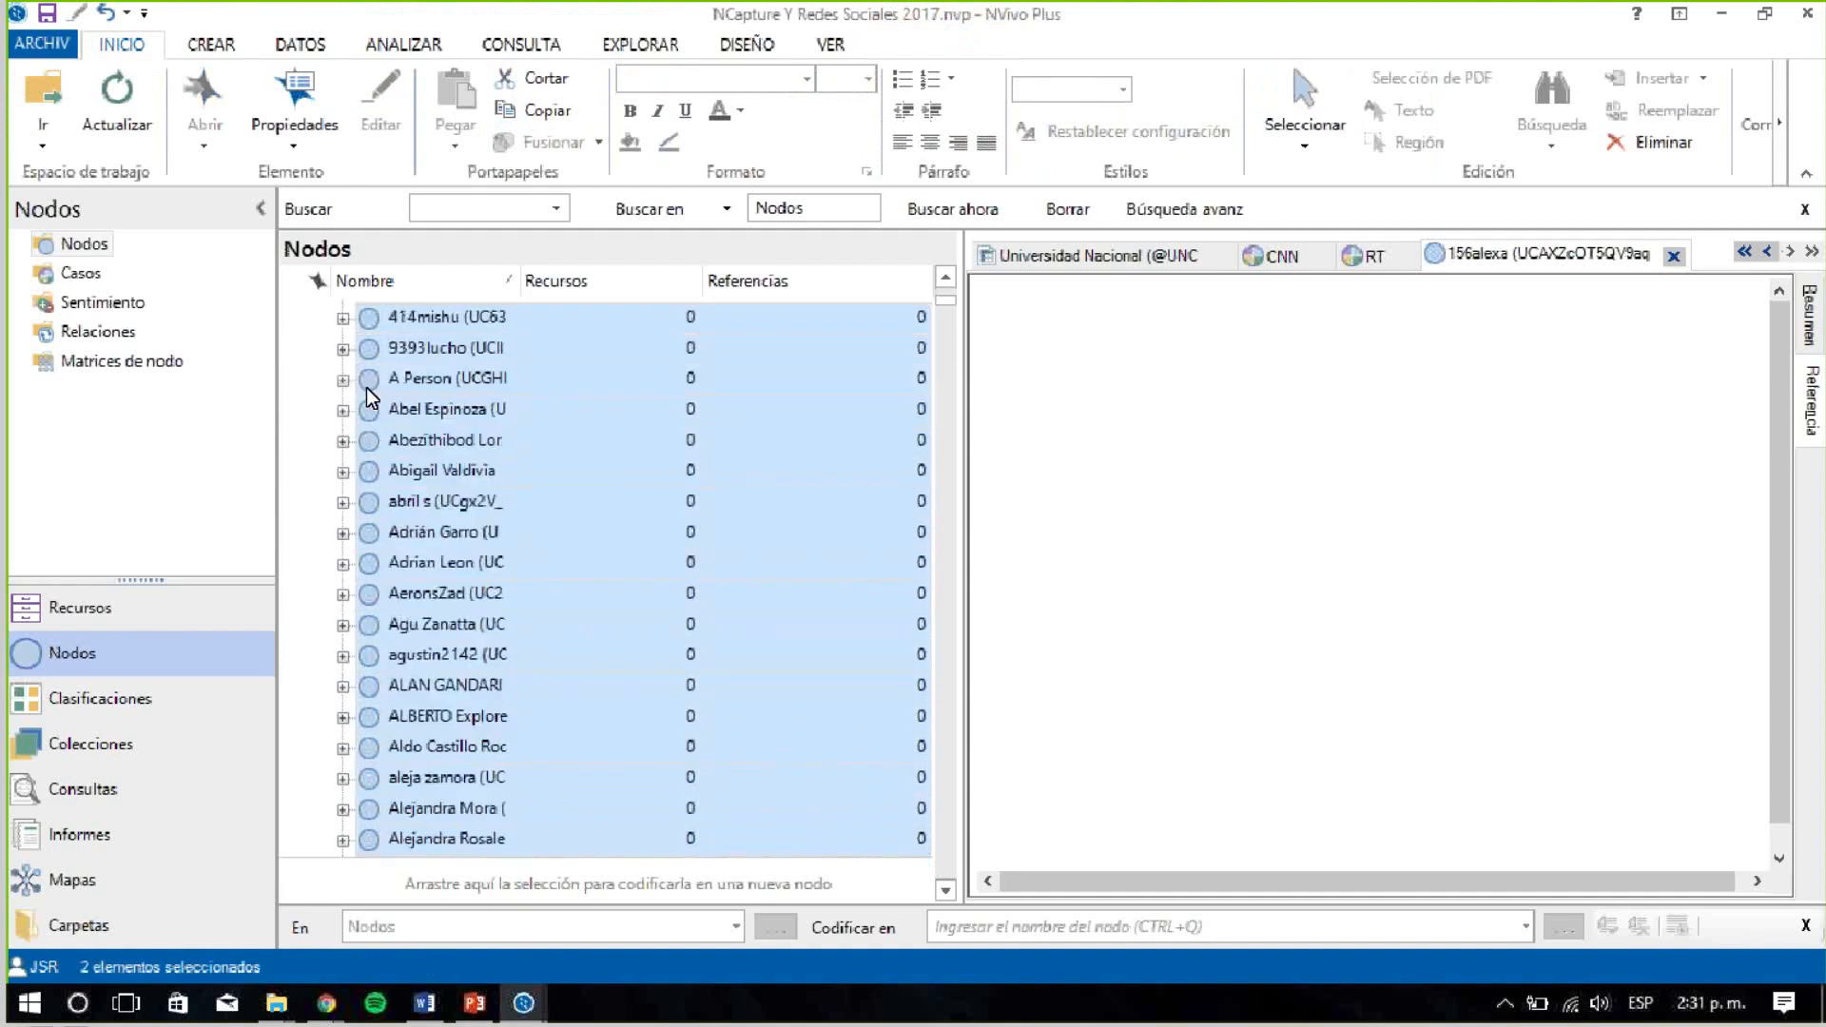
{"action": "key", "text": "shift+Down"}
{"action": "key", "text": "shift+Down"}
{"action": "key", "text": "shift+Down"}
{"action": "key", "text": "shift+Down"}
{"action": "key", "text": "shift+Down"}
{"action": "key", "text": "shift+Down"}
{"action": "key", "text": "shift+Down"}
{"action": "key", "text": "shift+Down"}
{"action": "key", "text": "shift+Down"}
{"action": "key", "text": "shift+Down"}
{"action": "key", "text": "shift+Down"}
{"action": "key", "text": "shift+Down"}
{"action": "key", "text": "shift+Down"}
{"action": "key", "text": "shift+Down"}
{"action": "key", "text": "shift+Down"}
{"action": "key", "text": "shift+Down"}
{"action": "key", "text": "shift+Down"}
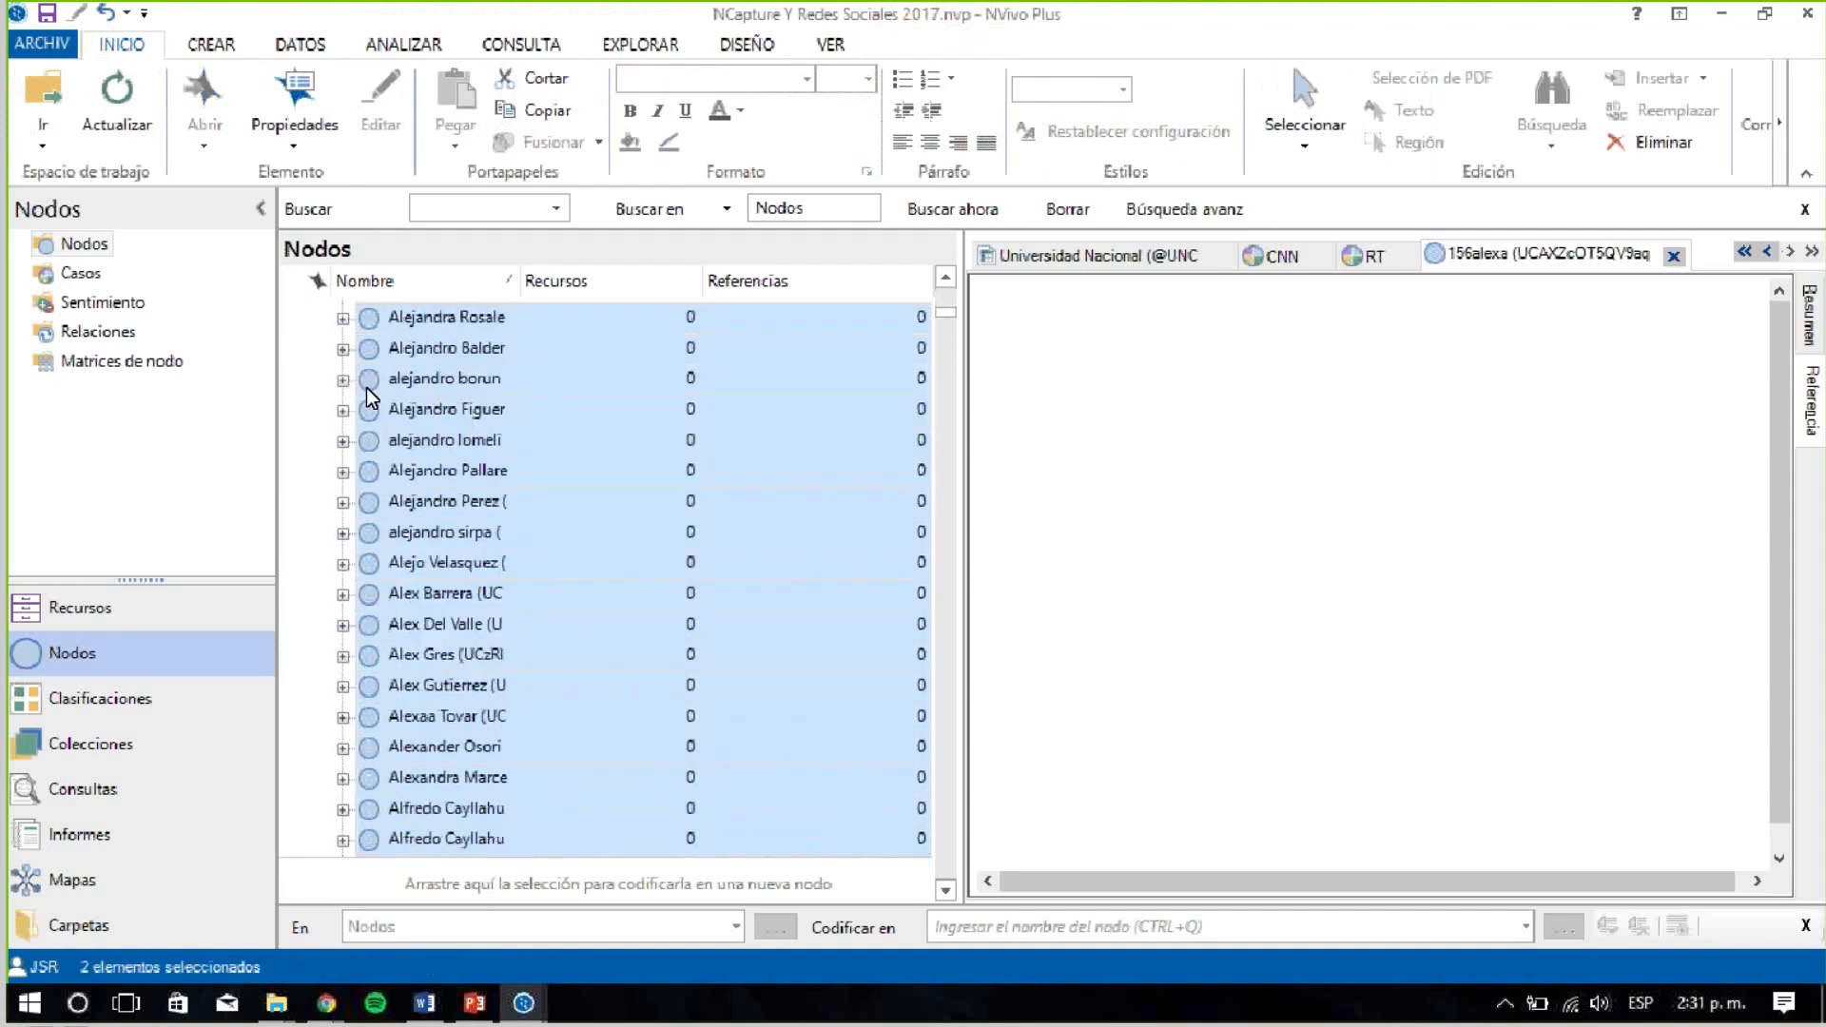
{"action": "key", "text": "shift+Down"}
{"action": "key", "text": "shift+Down"}
{"action": "key", "text": "shift+Down"}
{"action": "key", "text": "shift+Down"}
{"action": "key", "text": "shift+Down"}
{"action": "key", "text": "shift+Down"}
{"action": "key", "text": "shift+Down"}
{"action": "key", "text": "shift+Down"}
{"action": "key", "text": "shift+Down"}
{"action": "key", "text": "shift+Down"}
{"action": "key", "text": "shift+Down"}
{"action": "key", "text": "shift+Down"}
{"action": "key", "text": "shift+Down"}
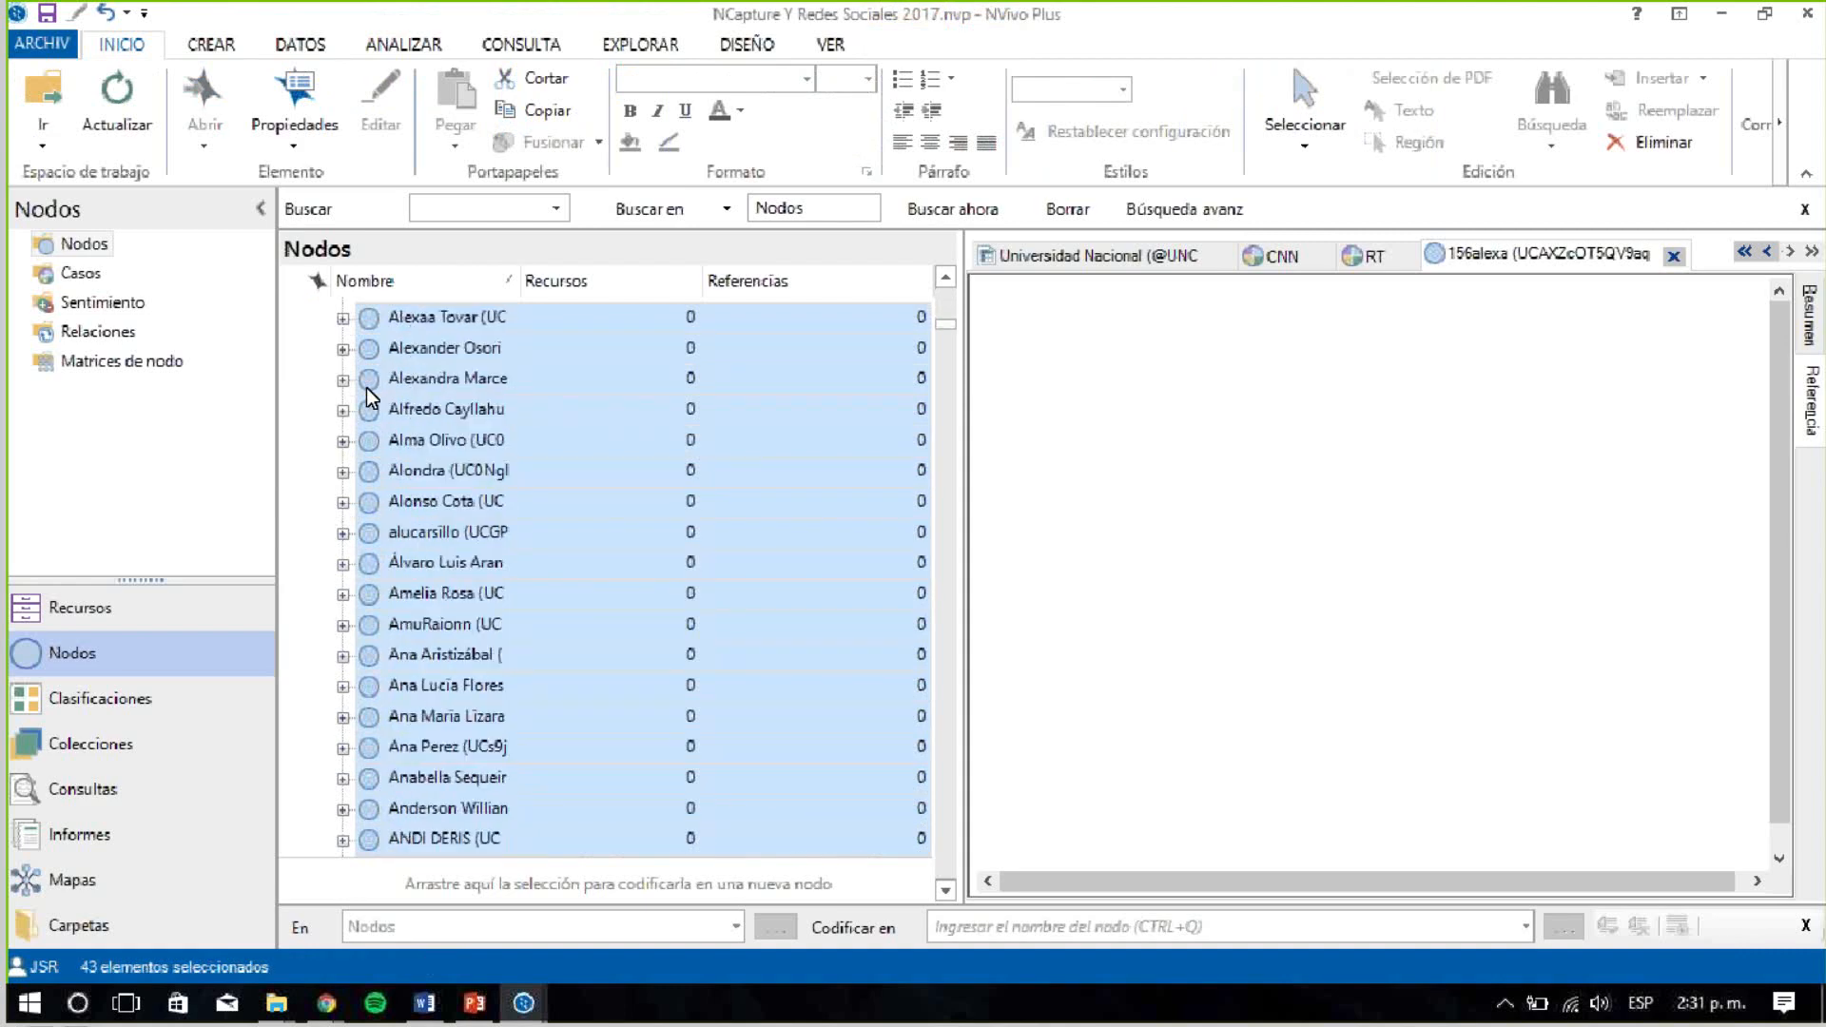
{"action": "key", "text": "shift+Down"}
{"action": "key", "text": "shift+Down"}
{"action": "key", "text": "shift+Down"}
{"action": "key", "text": "shift+Down"}
{"action": "key", "text": "shift+Down"}
{"action": "key", "text": "shift+Down"}
{"action": "key", "text": "shift+Down"}
{"action": "key", "text": "shift+Down"}
{"action": "key", "text": "shift+Down"}
{"action": "key", "text": "shift+Down"}
{"action": "key", "text": "shift+Down"}
{"action": "key", "text": "shift+Down"}
{"action": "key", "text": "shift+Down"}
{"action": "key", "text": "shift+Down"}
{"action": "key", "text": "shift+Down"}
{"action": "key", "text": "shift+Down"}
{"action": "key", "text": "shift+Down"}
{"action": "key", "text": "shift+Down"}
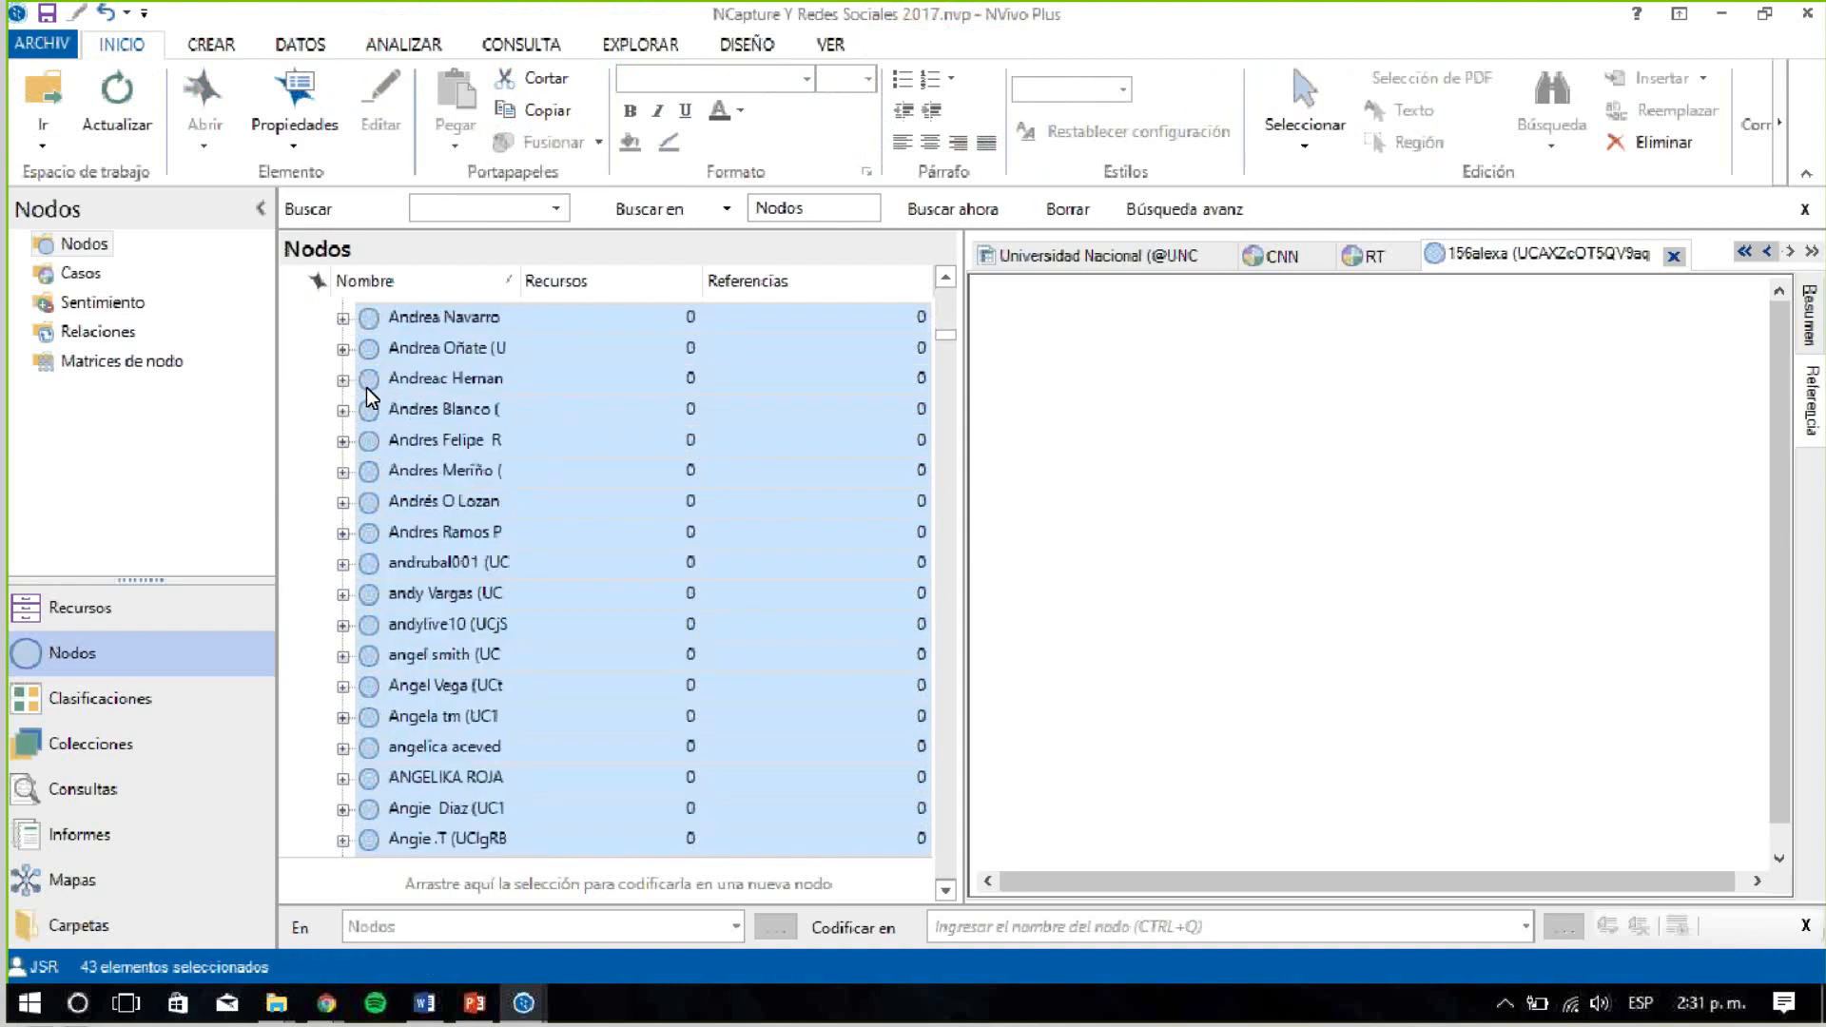
{"action": "key", "text": "shift+Down"}
{"action": "key", "text": "shift+Down"}
{"action": "key", "text": "shift+Down"}
{"action": "key", "text": "shift+Down"}
{"action": "key", "text": "shift+Down"}
{"action": "key", "text": "shift+Down"}
{"action": "key", "text": "shift+Down"}
{"action": "key", "text": "shift+Down"}
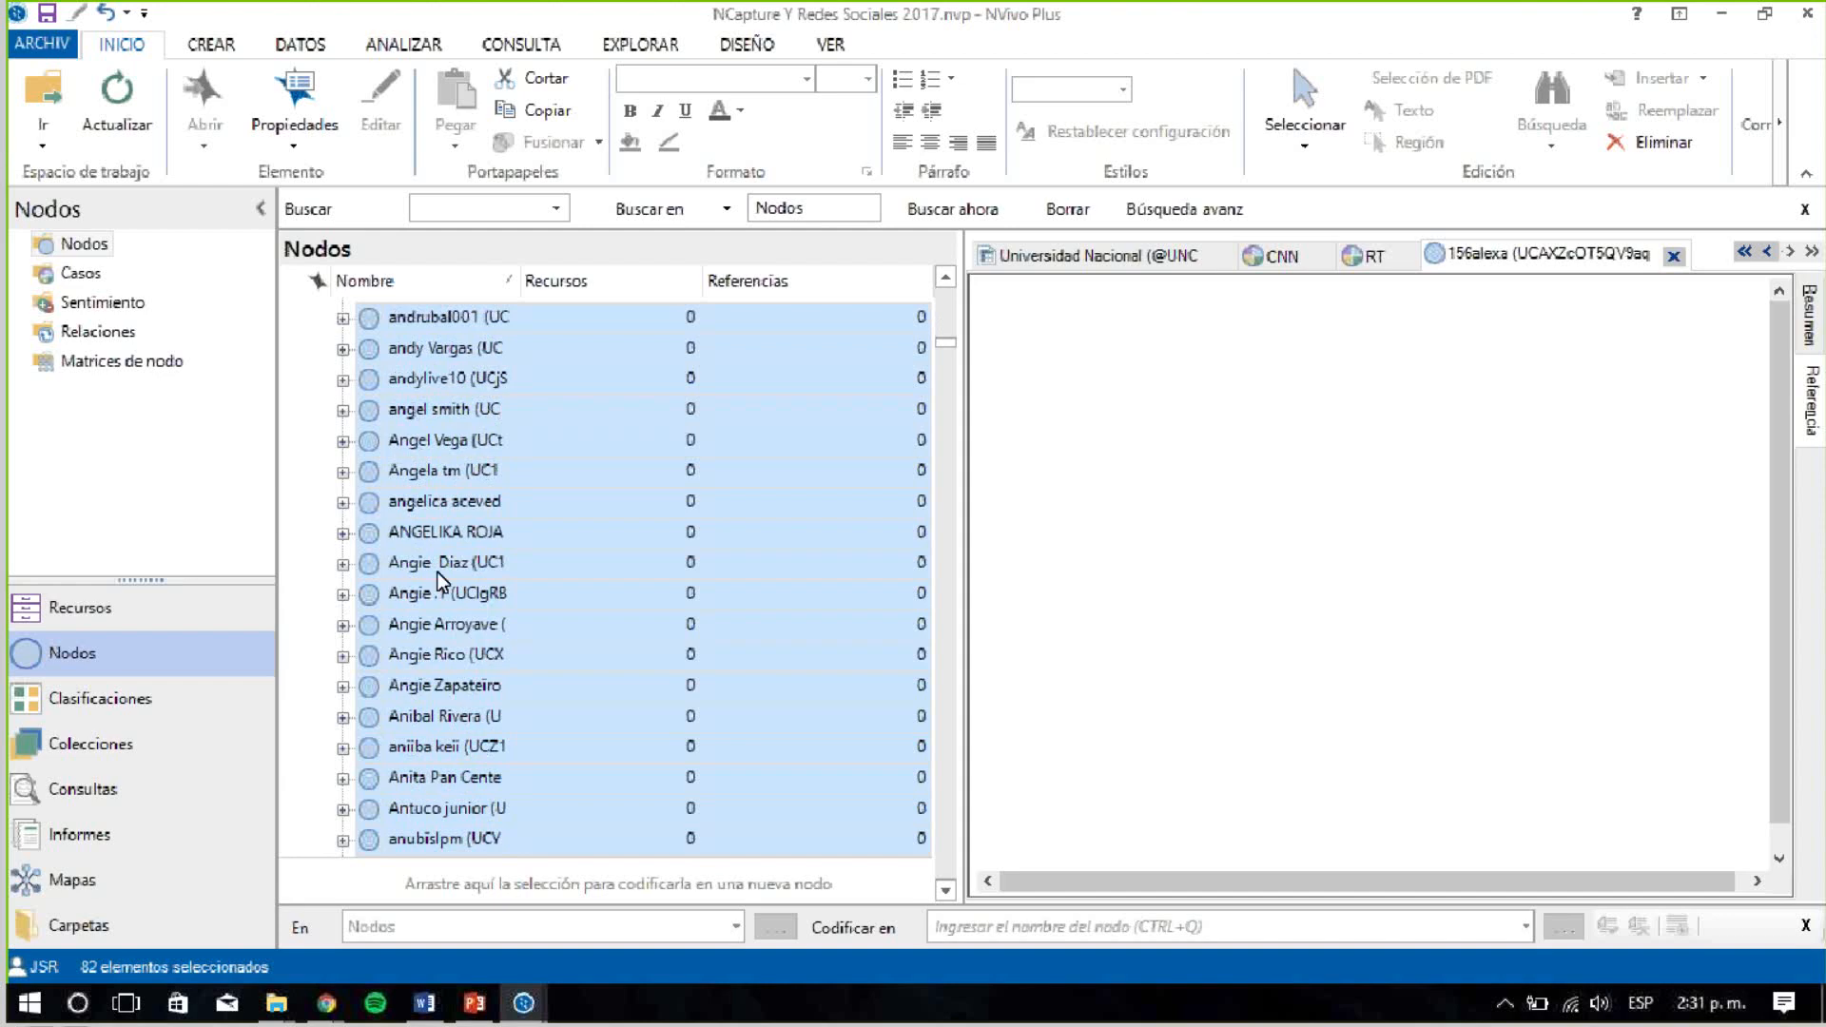
{"action": "right_click", "coordinate": [436, 572]}
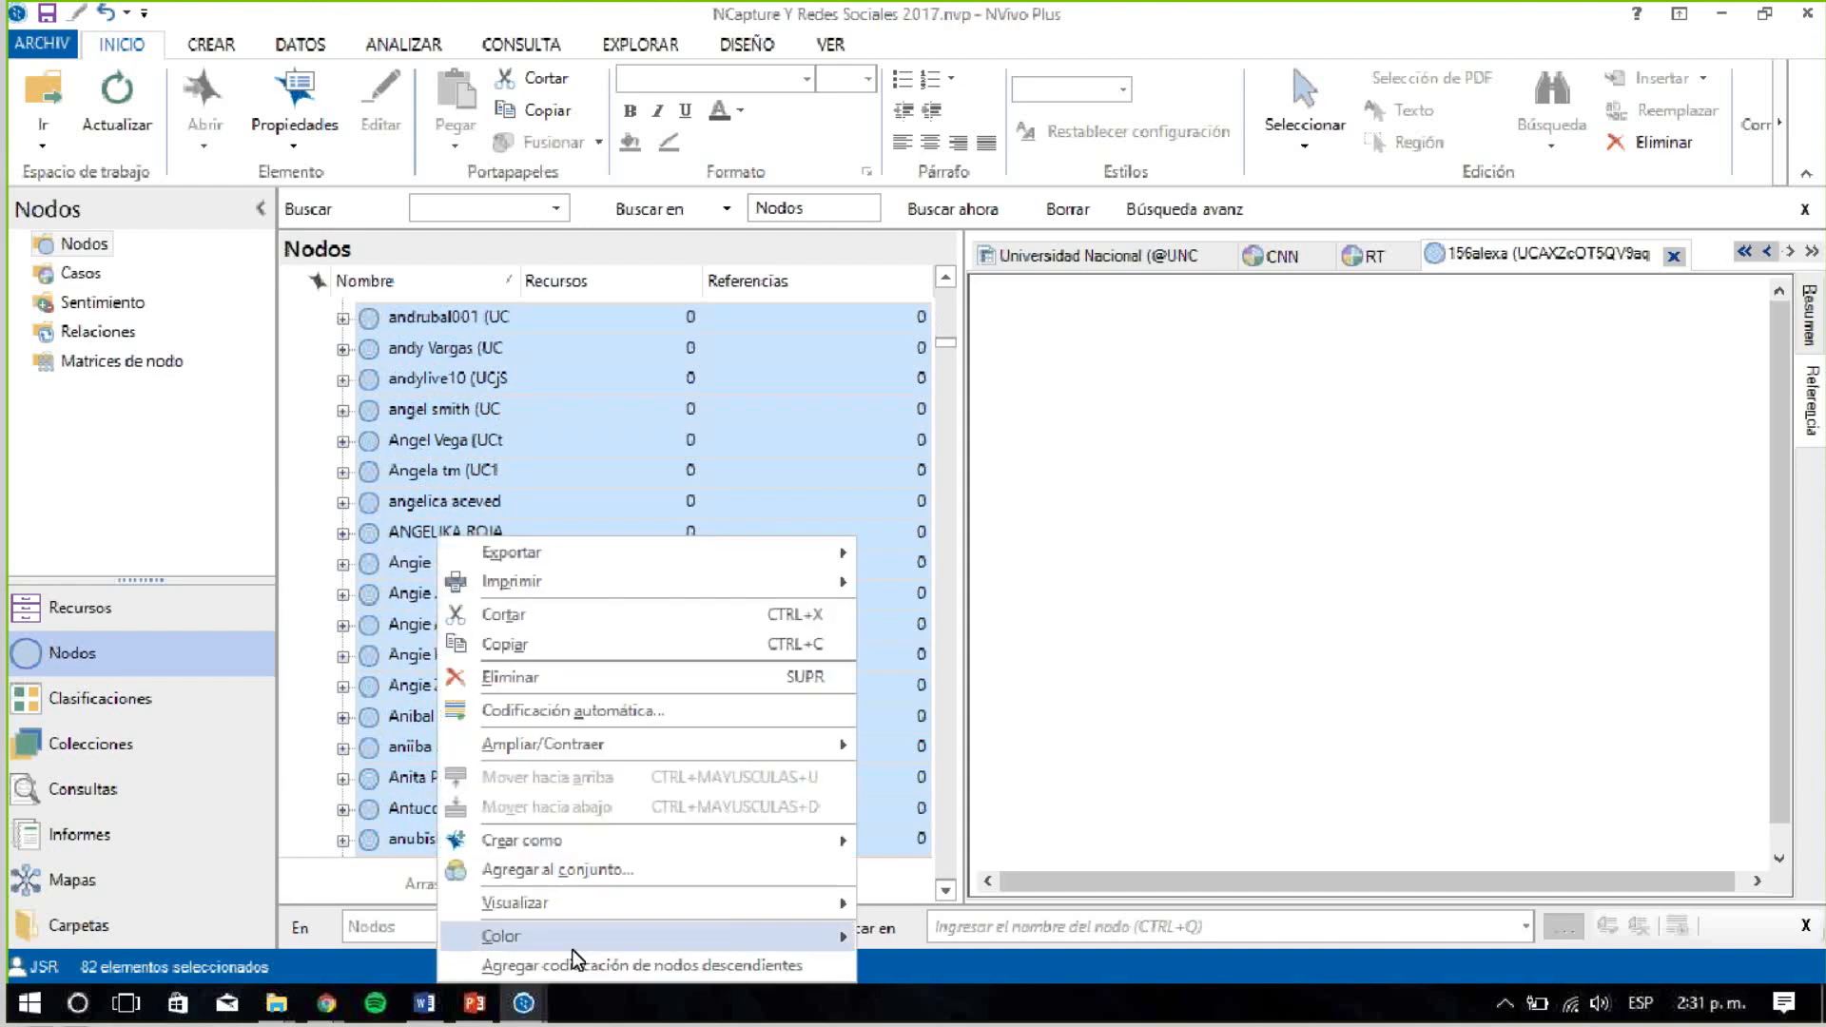
{"action": "left_click", "coordinate": [597, 962]}
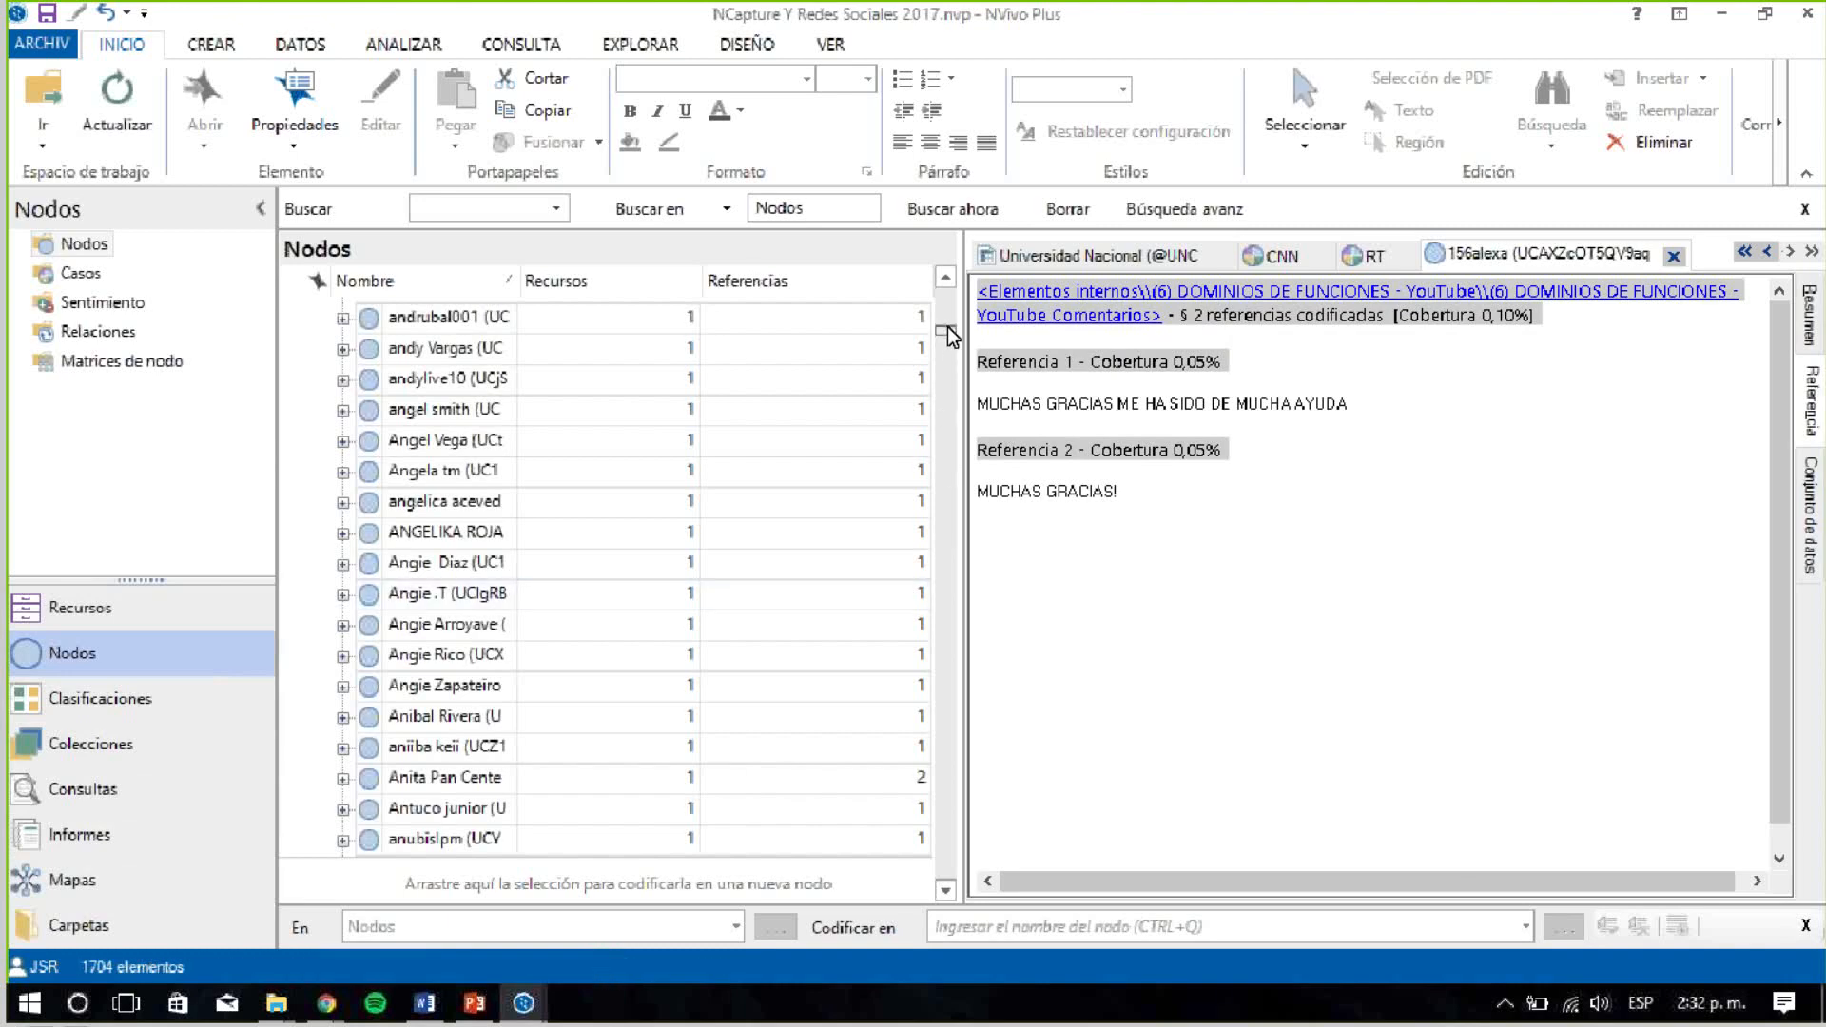
{"action": "left_click_drag", "start_coordinate": [947, 327], "coordinate": [949, 305]}
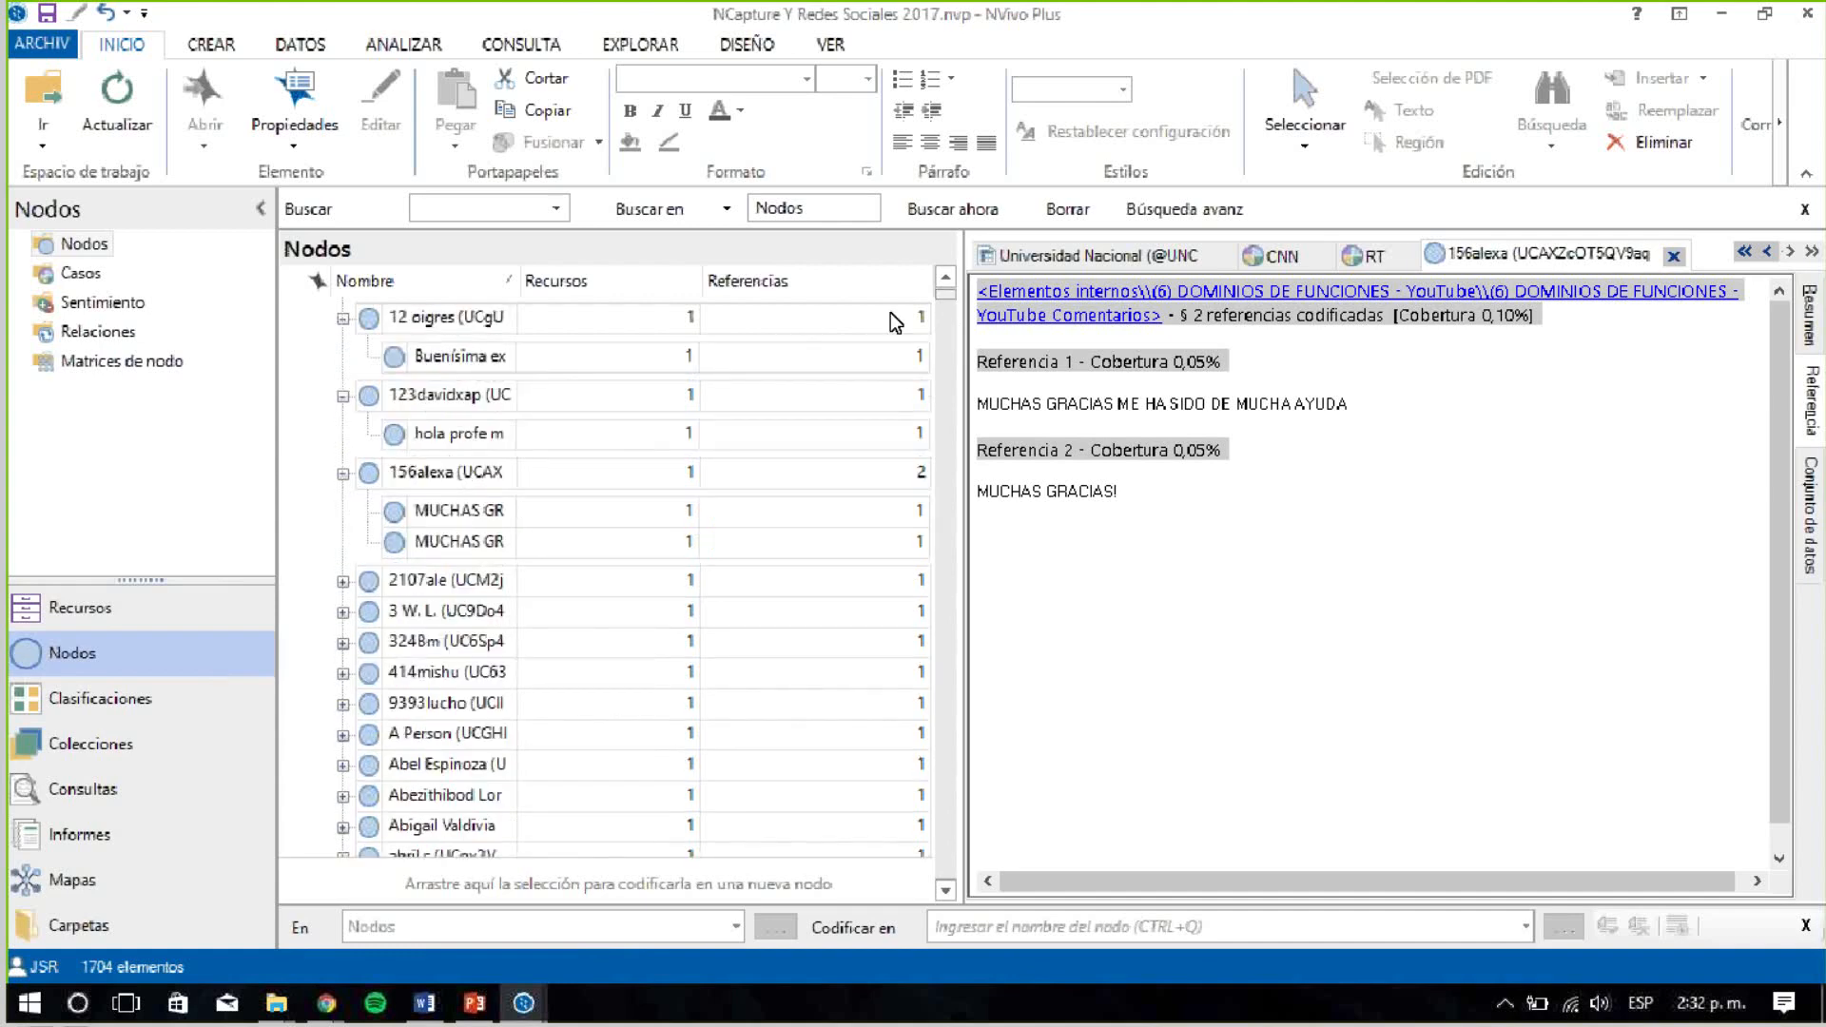
Display the case classifications, expand Usuario de YouTube and open its classification sheet in a wider view to review the users' attributes
{"action": "left_click", "coordinate": [171, 696]}
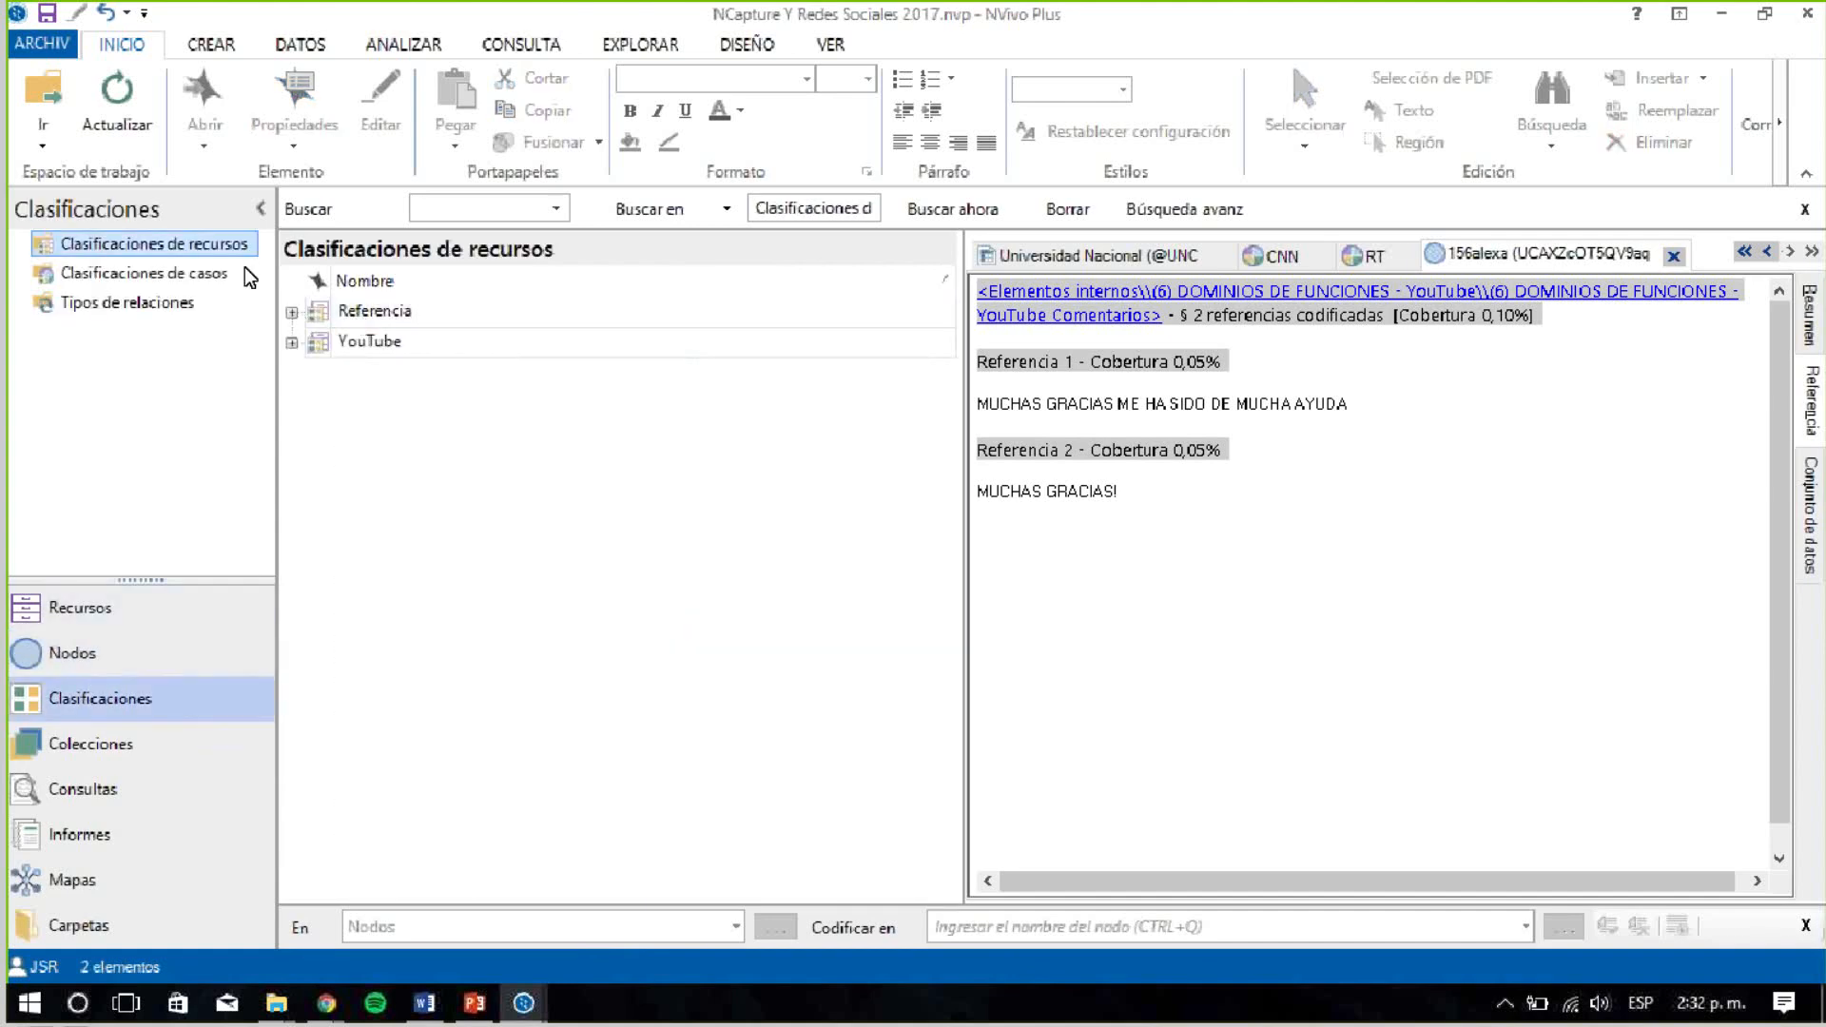
{"action": "left_click", "coordinate": [211, 275]}
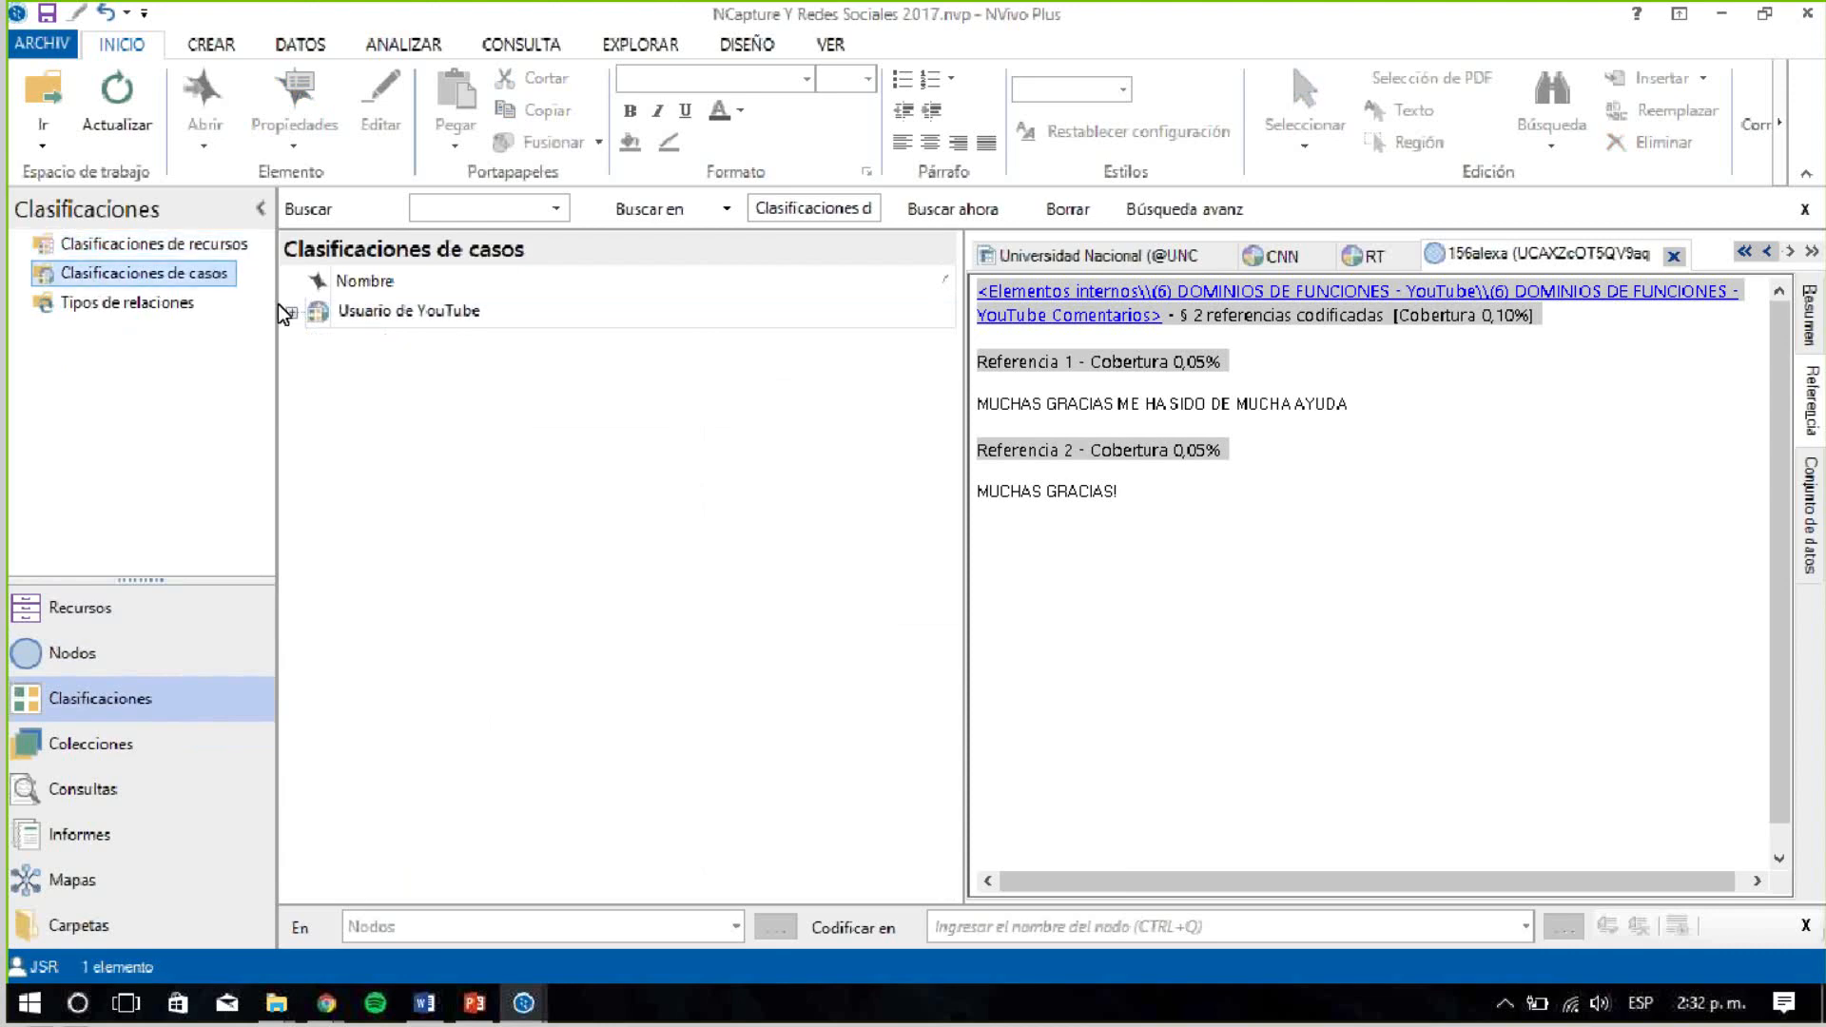
{"action": "left_click", "coordinate": [291, 311]}
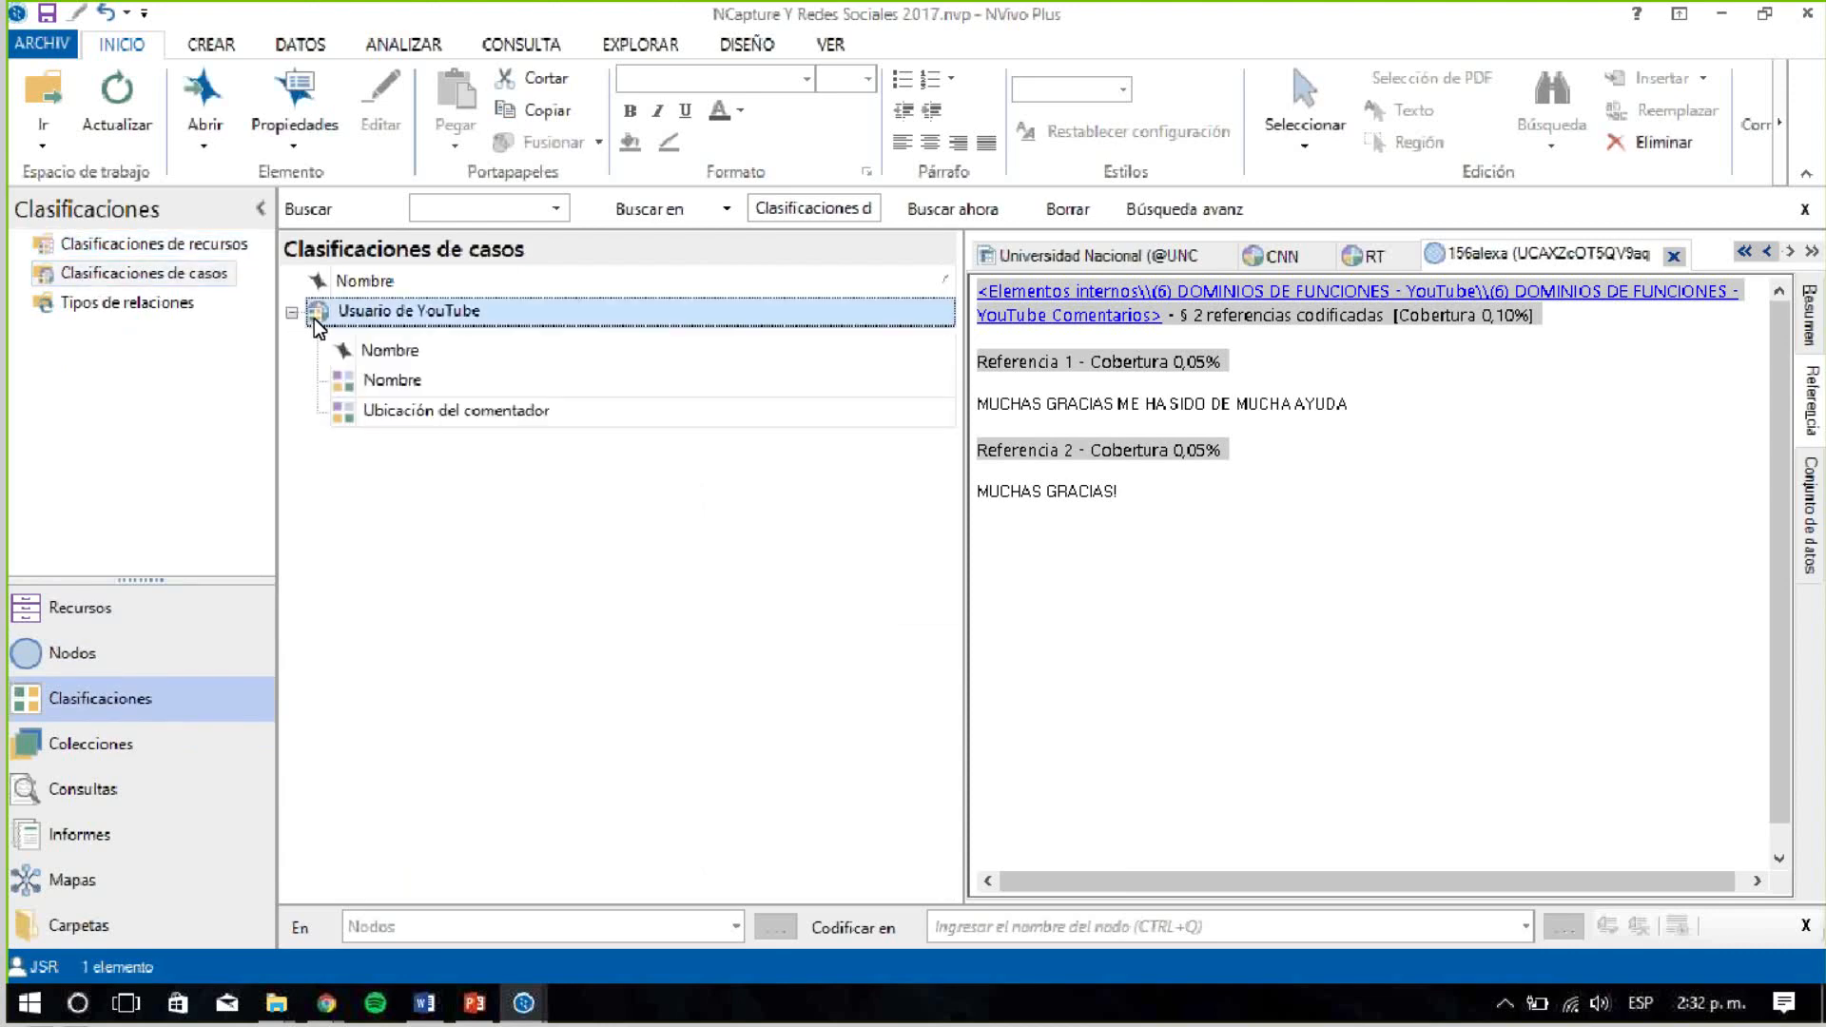
{"action": "double_click", "coordinate": [314, 318]}
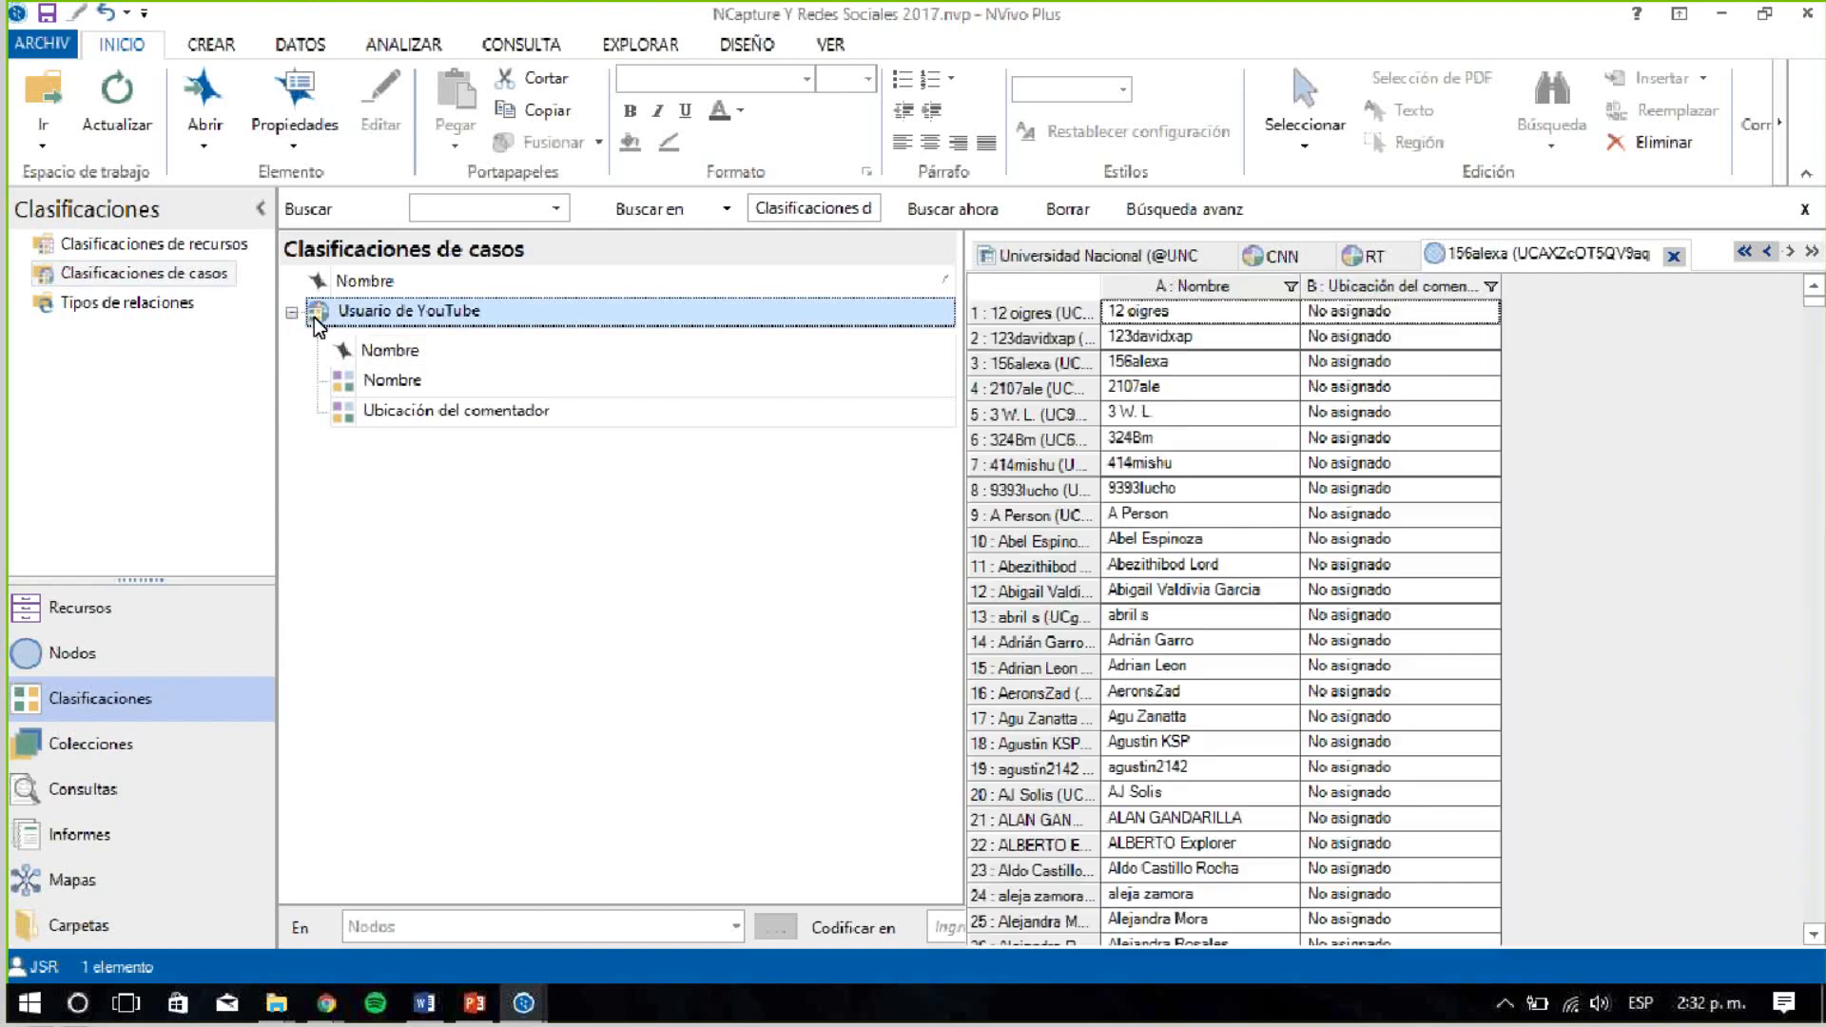
{"action": "left_click_drag", "start_coordinate": [962, 468], "coordinate": [747, 458]}
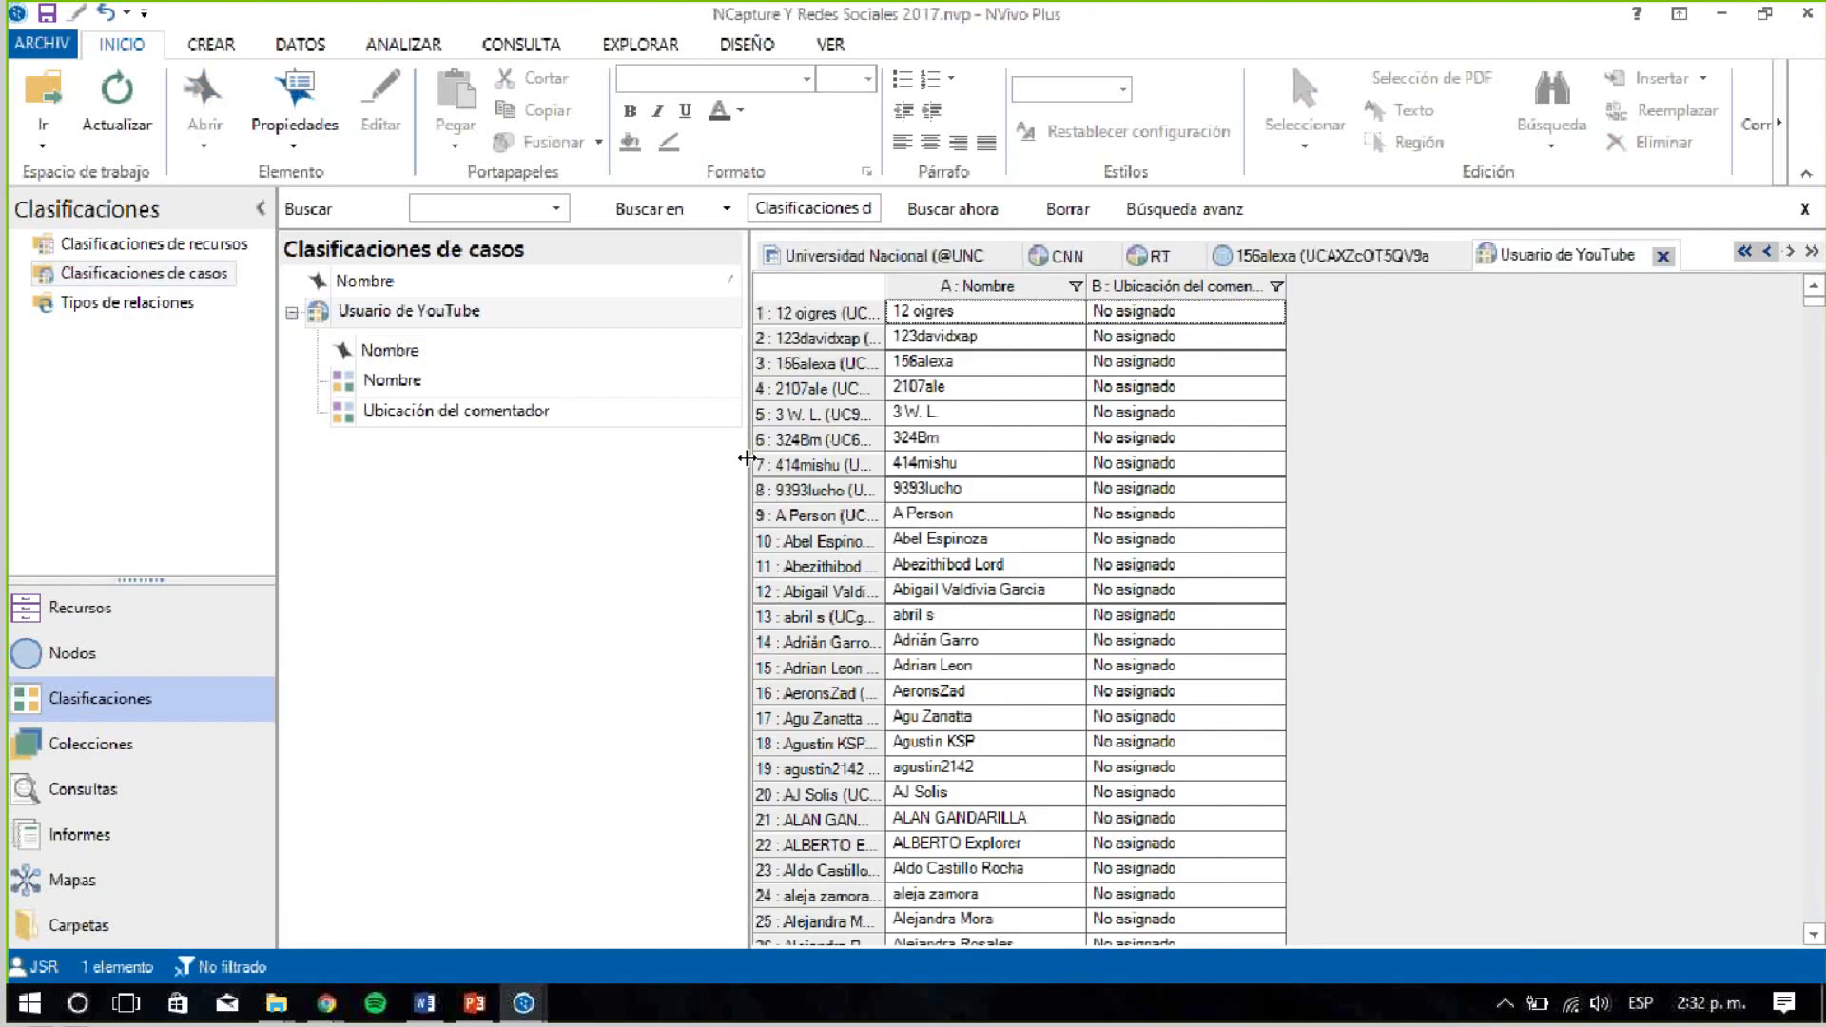
{"action": "scroll", "coordinate": [1156, 623], "scroll_direction": "down", "scroll_amount": 12}
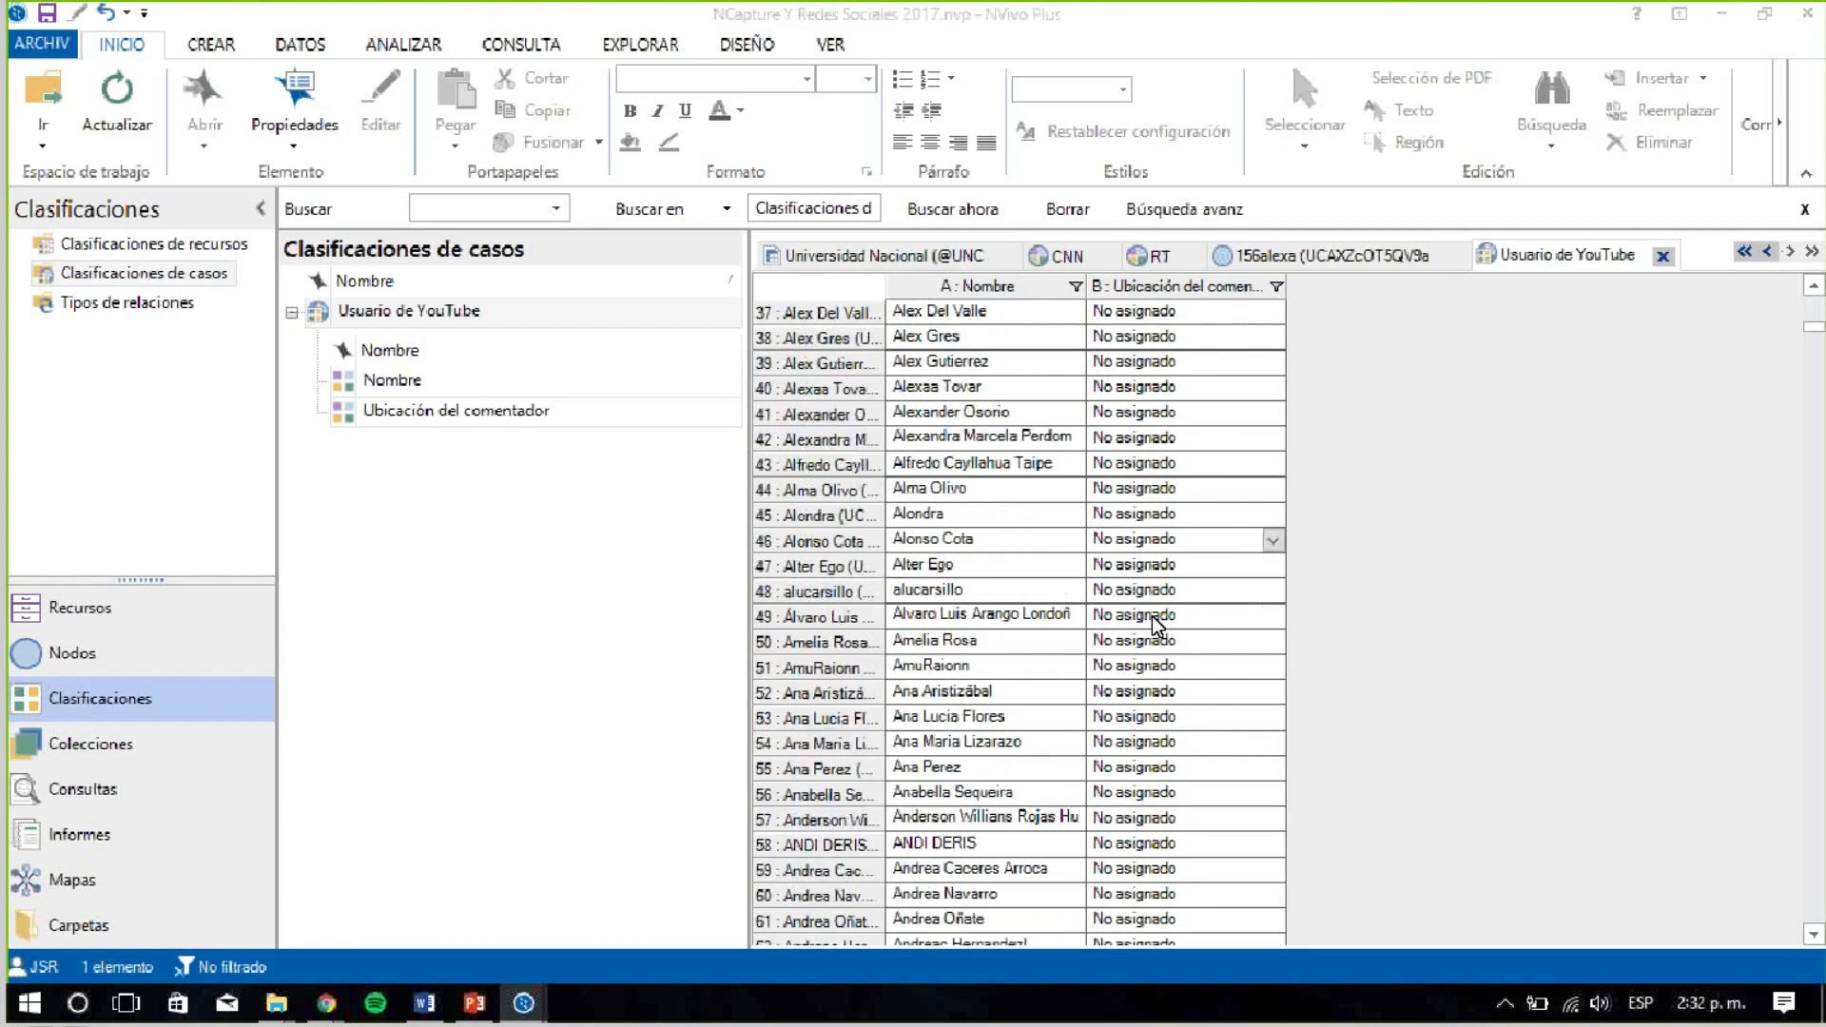
{"action": "scroll", "coordinate": [1156, 623], "scroll_direction": "down", "scroll_amount": 20}
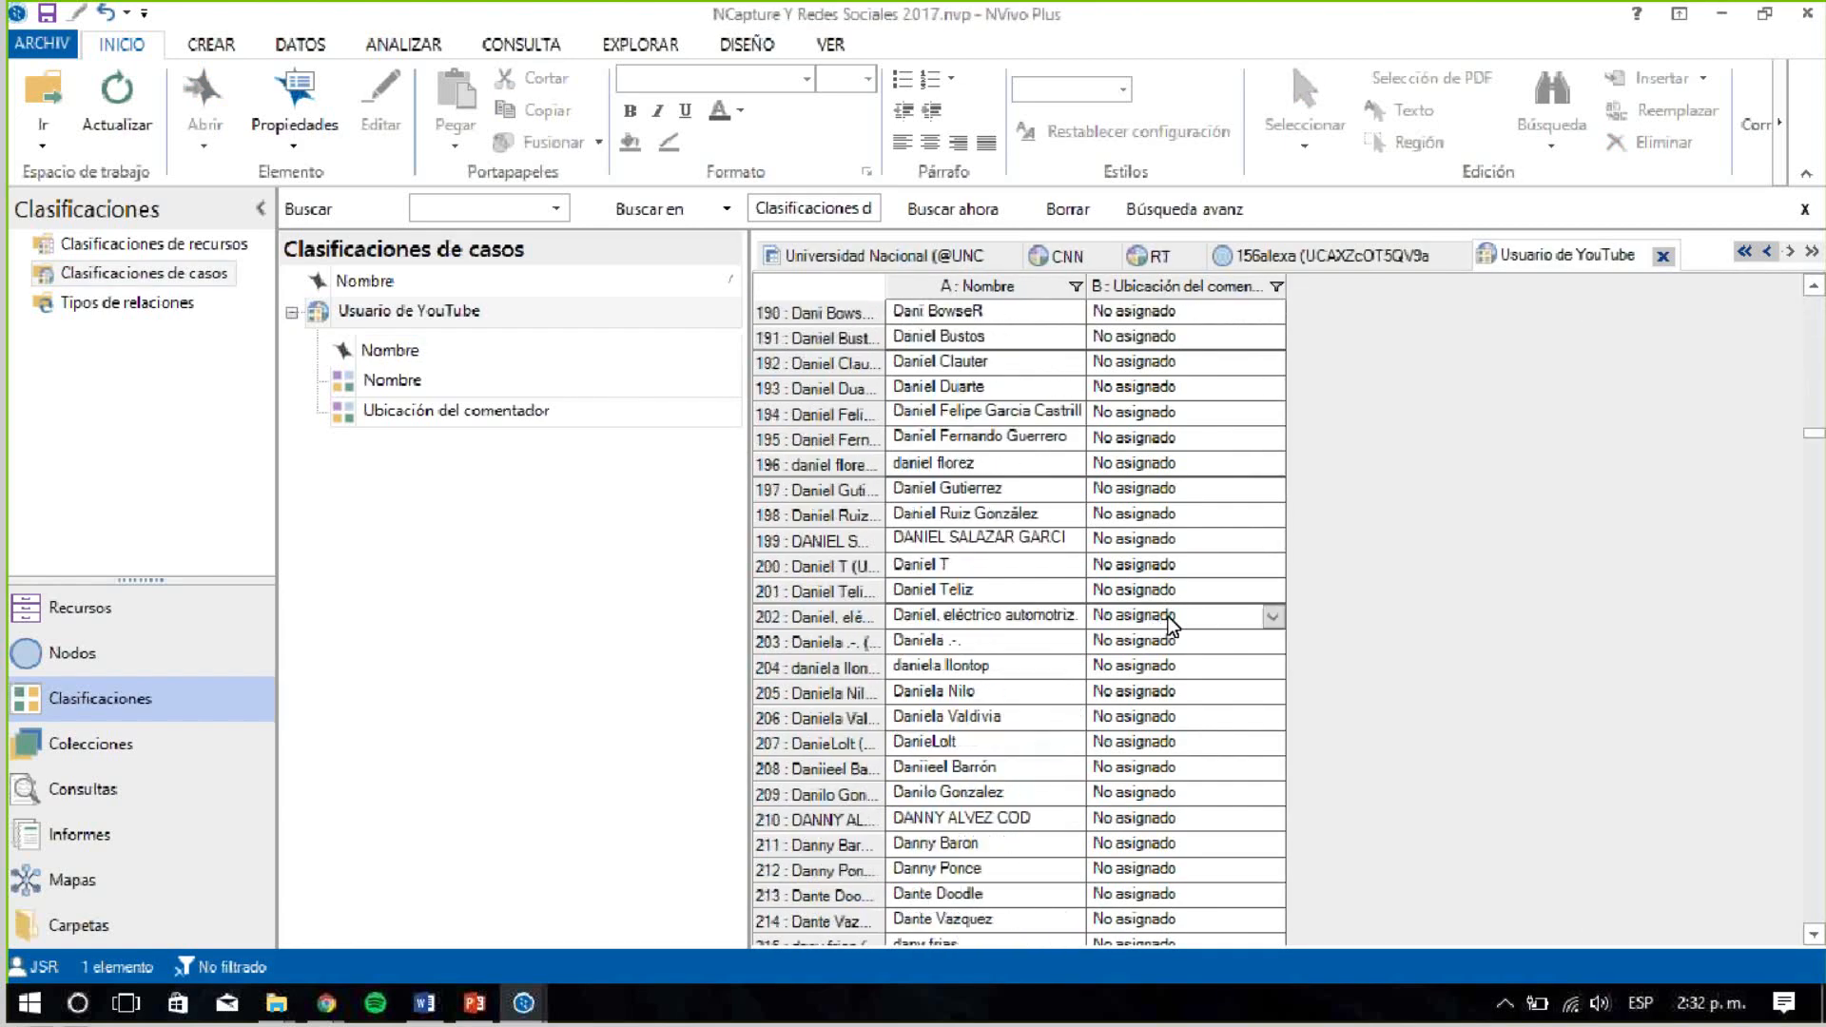
Check the values available for Ubicación del comentador on one user's row and close the Usuario de YouTube sheet
{"action": "left_click", "coordinate": [1273, 617]}
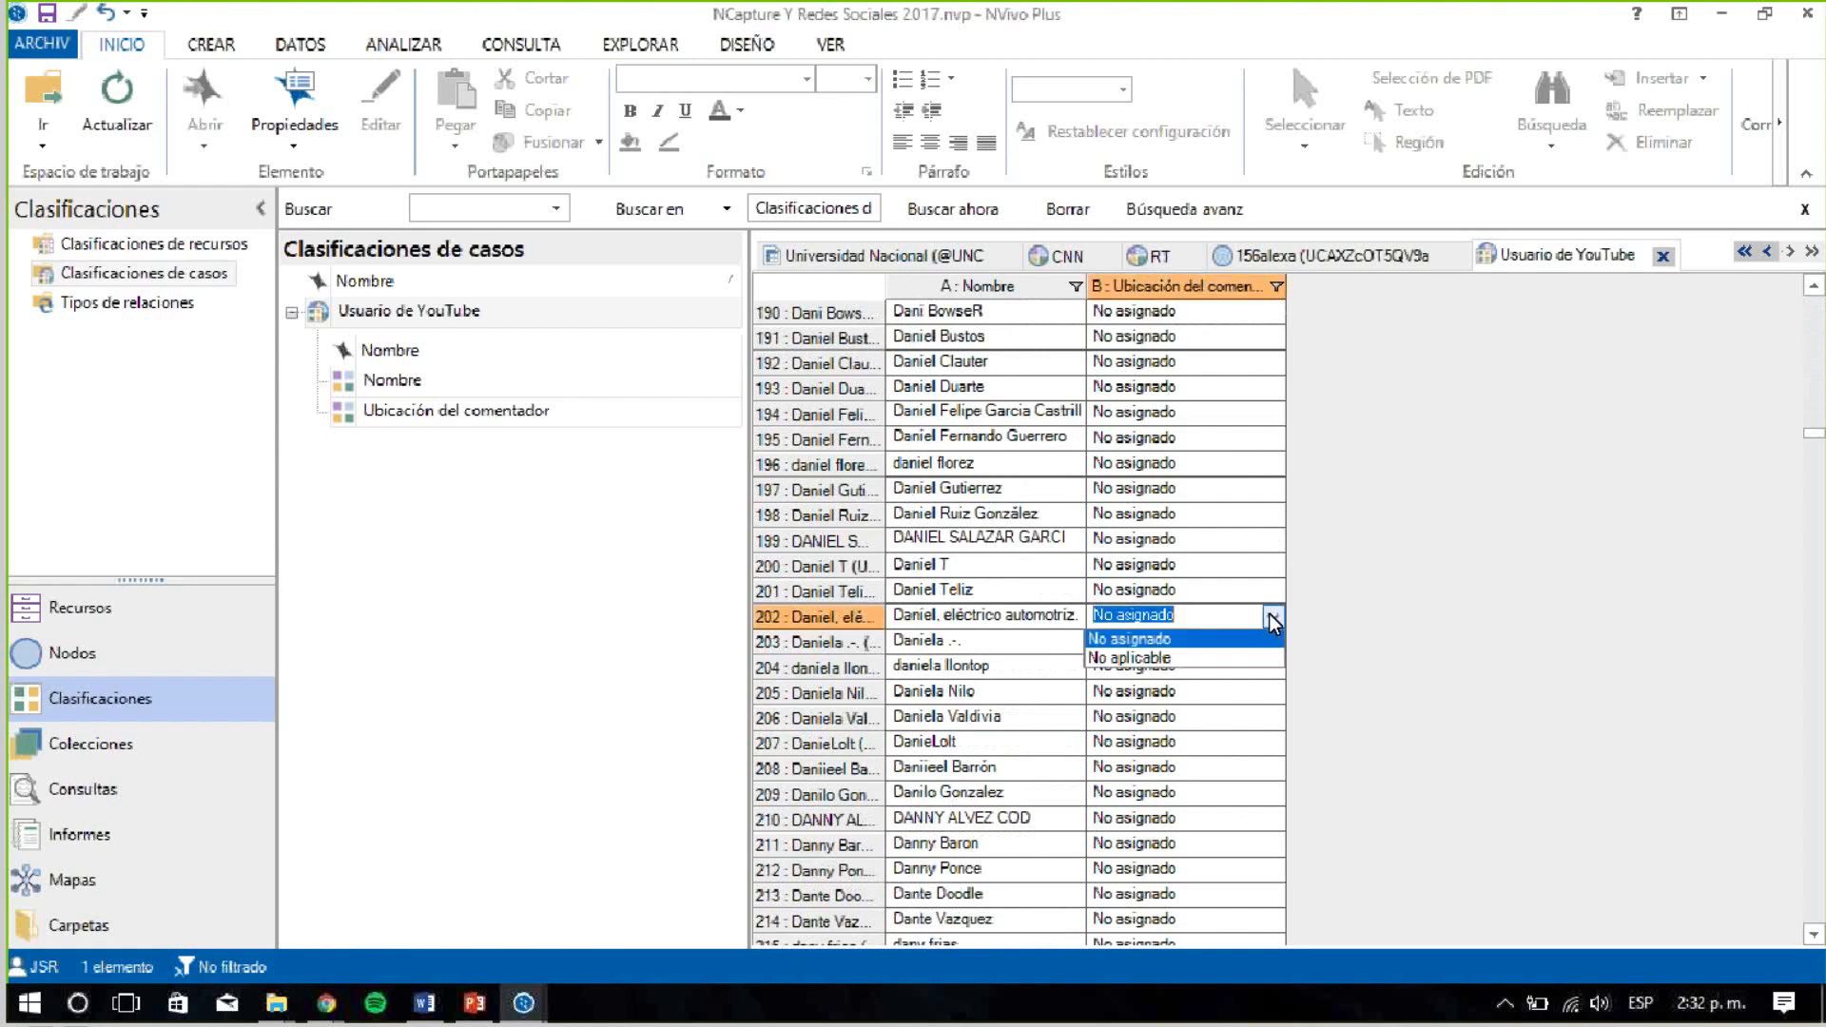
{"action": "left_click", "coordinate": [1273, 616]}
{"action": "left_click", "coordinate": [1273, 616]}
{"action": "left_click", "coordinate": [1337, 590]}
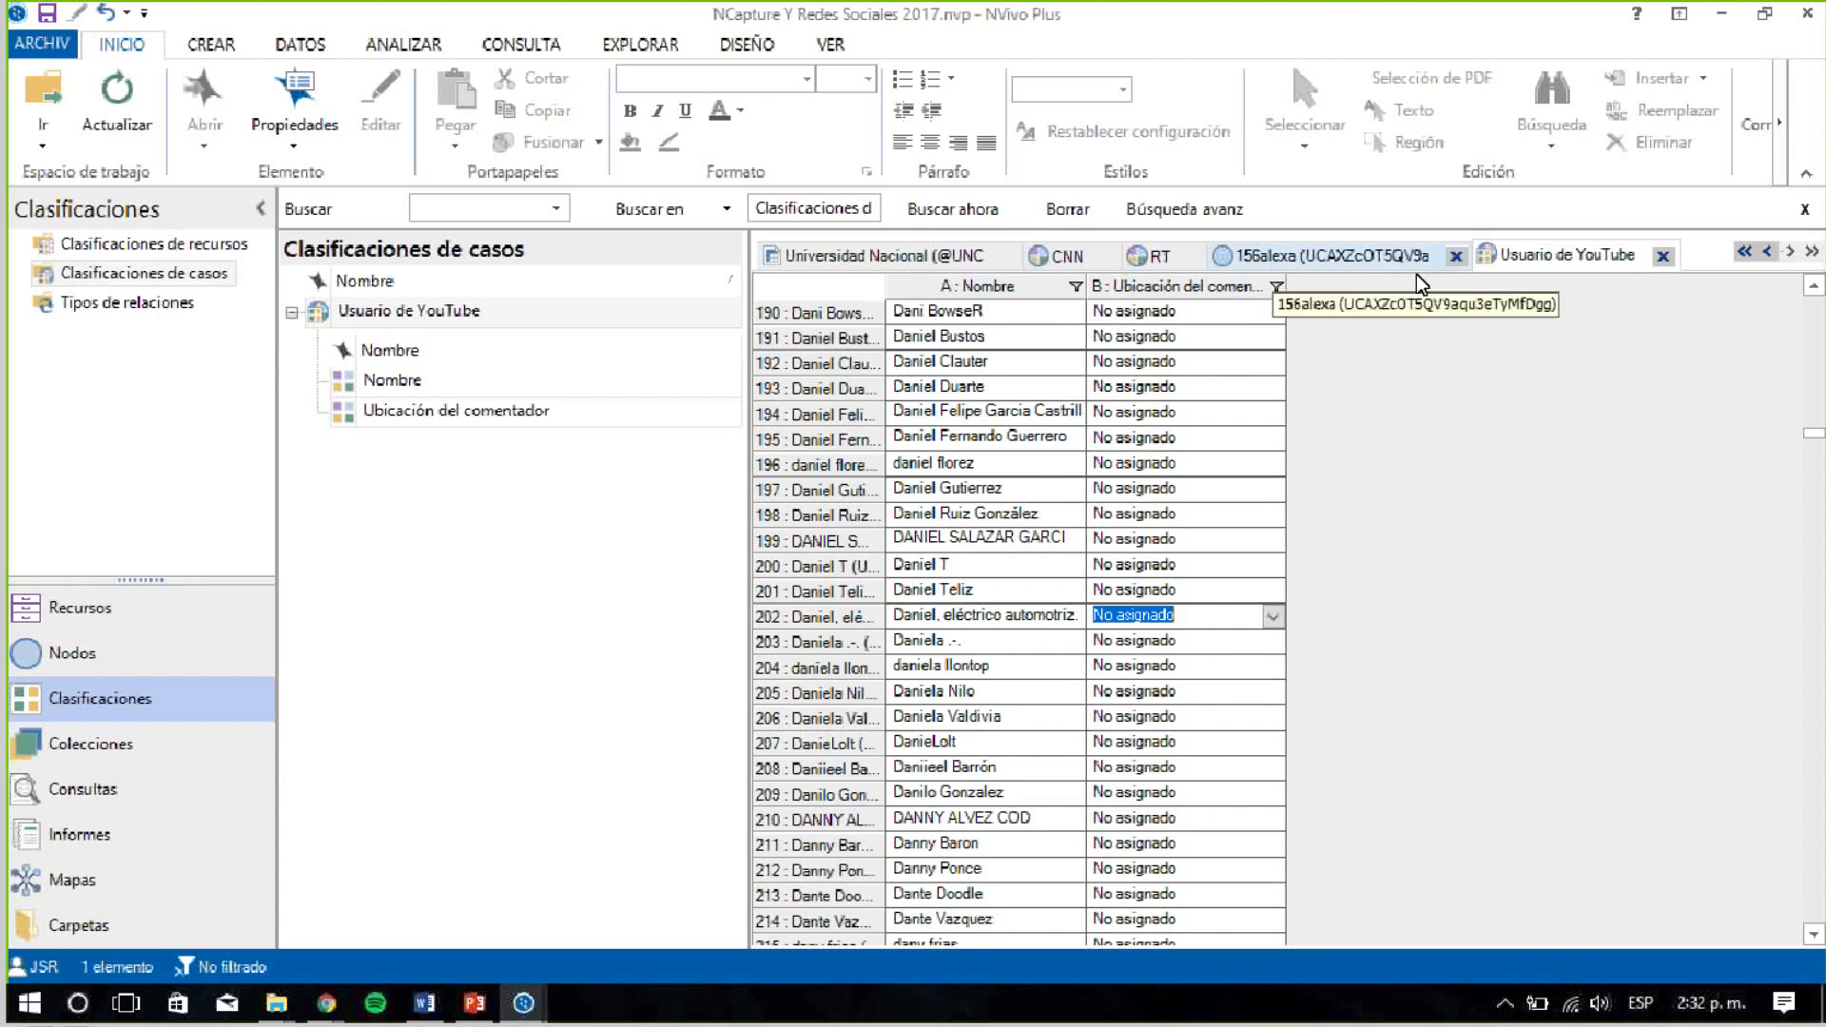
{"action": "left_click", "coordinate": [1662, 258]}
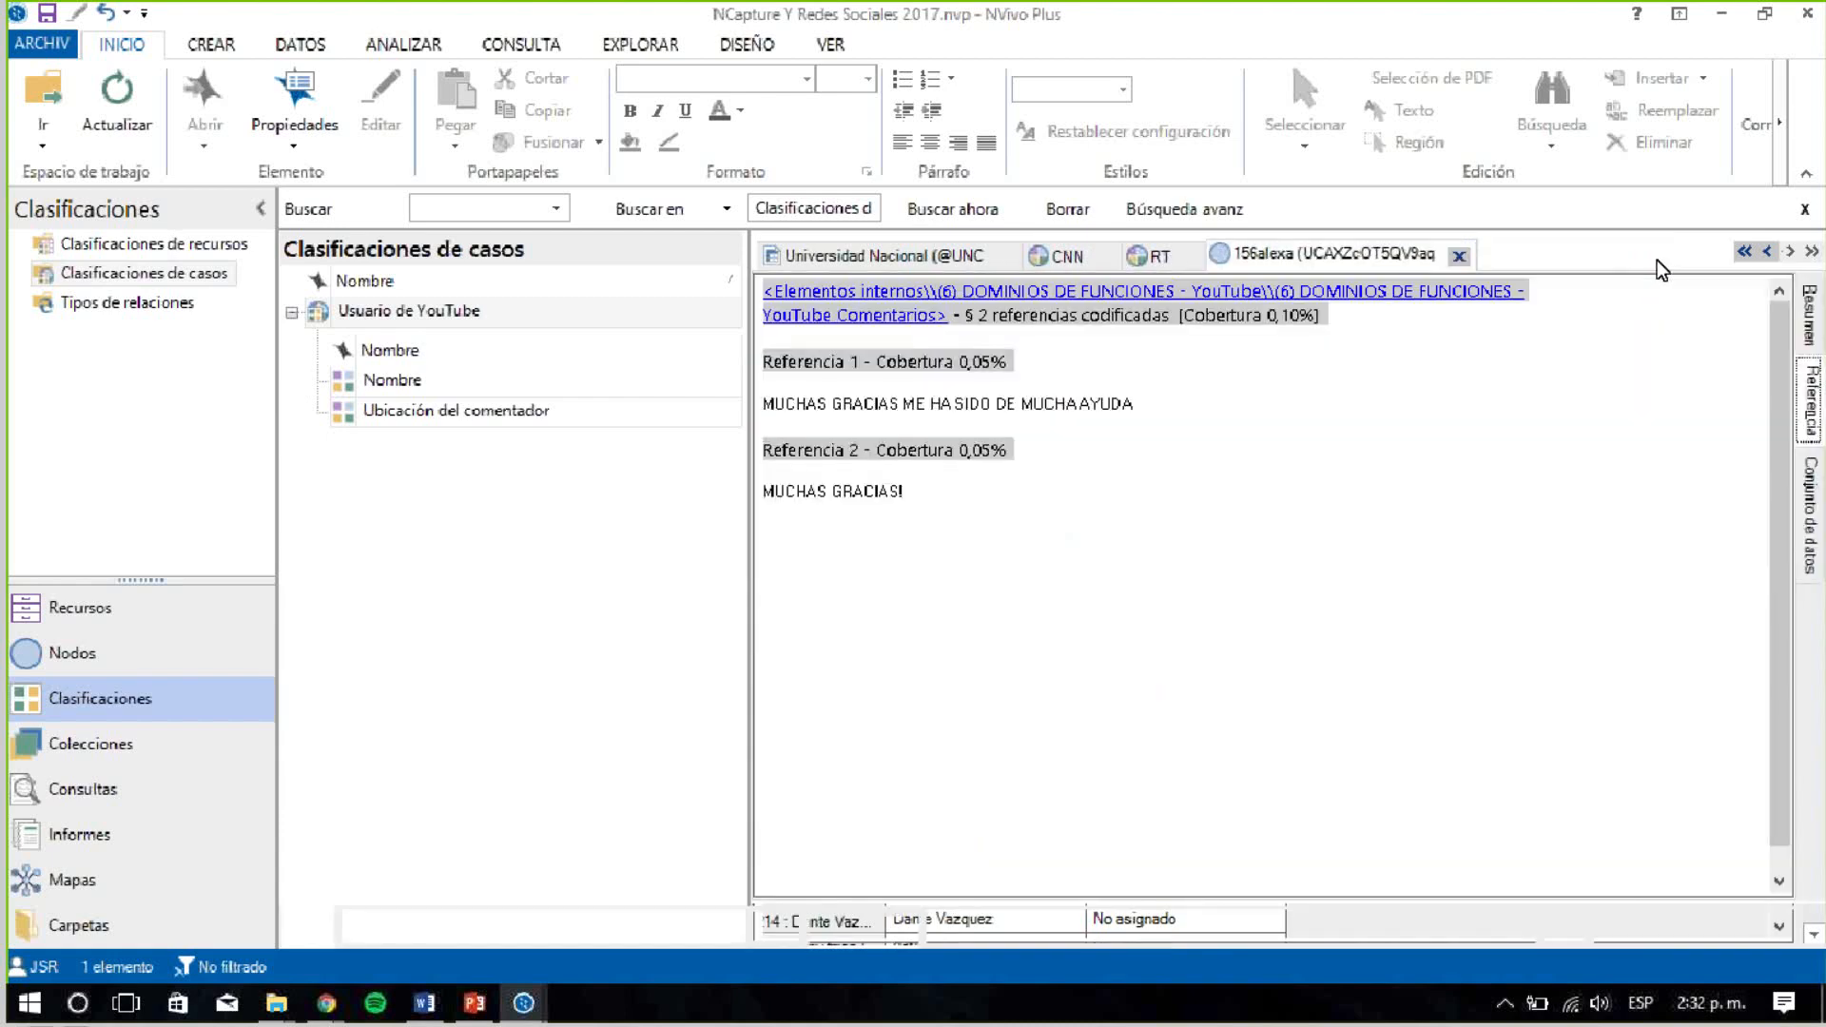
Close the third commenter's node and start classifying cases from the DOMINIOS DE FUNCIONES YouTube comments dataset, continuing to the case location settings
{"action": "left_click", "coordinate": [1771, 251]}
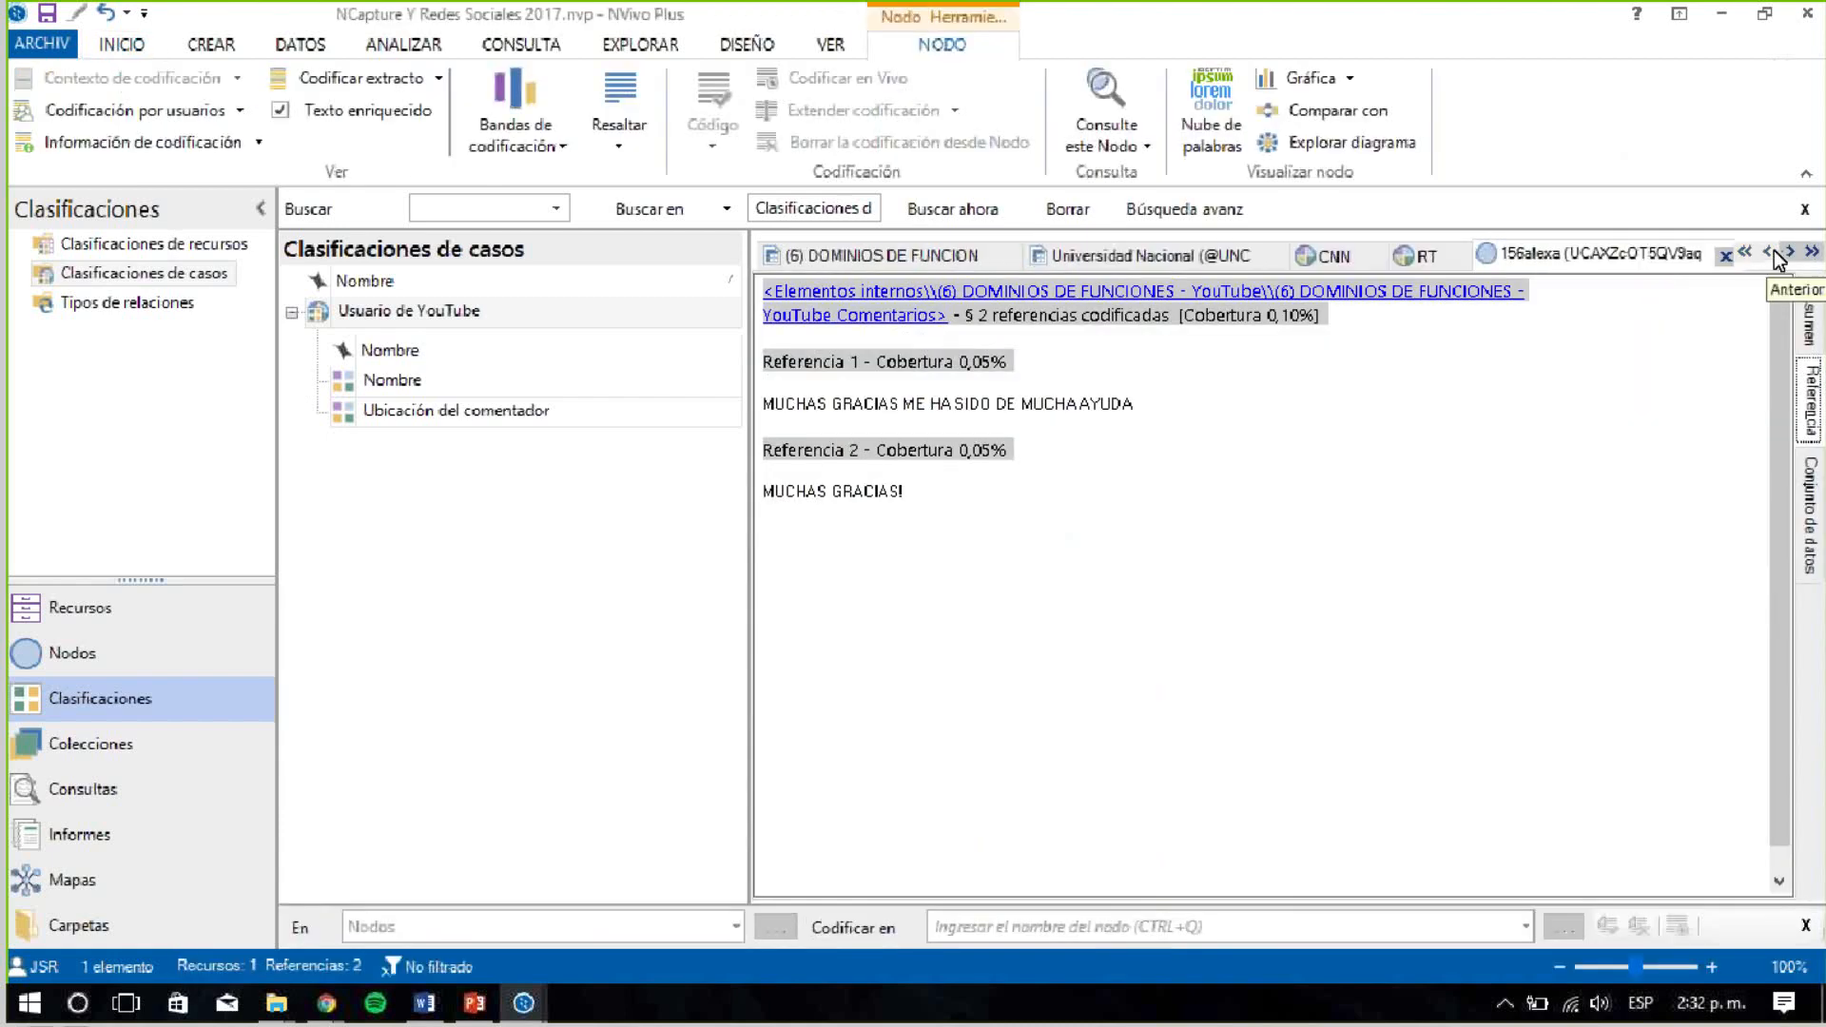
{"action": "left_click", "coordinate": [1731, 254]}
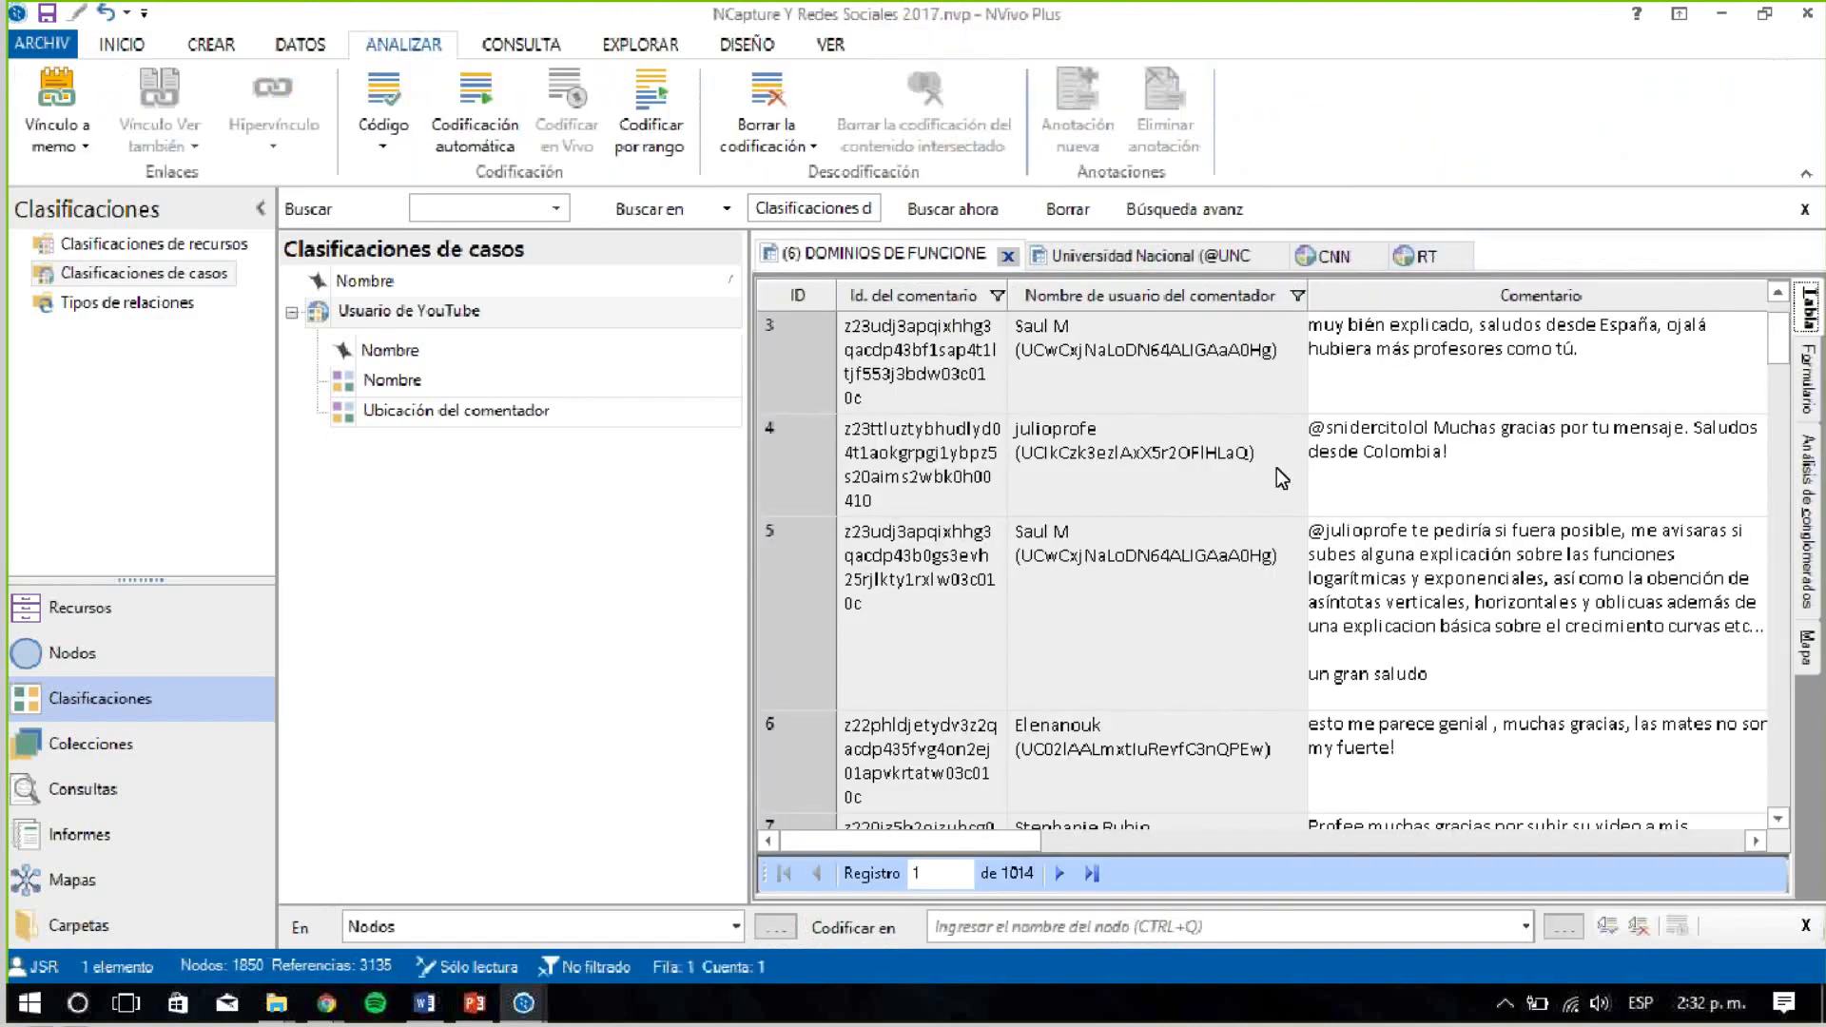
{"action": "right_click", "coordinate": [1331, 295]}
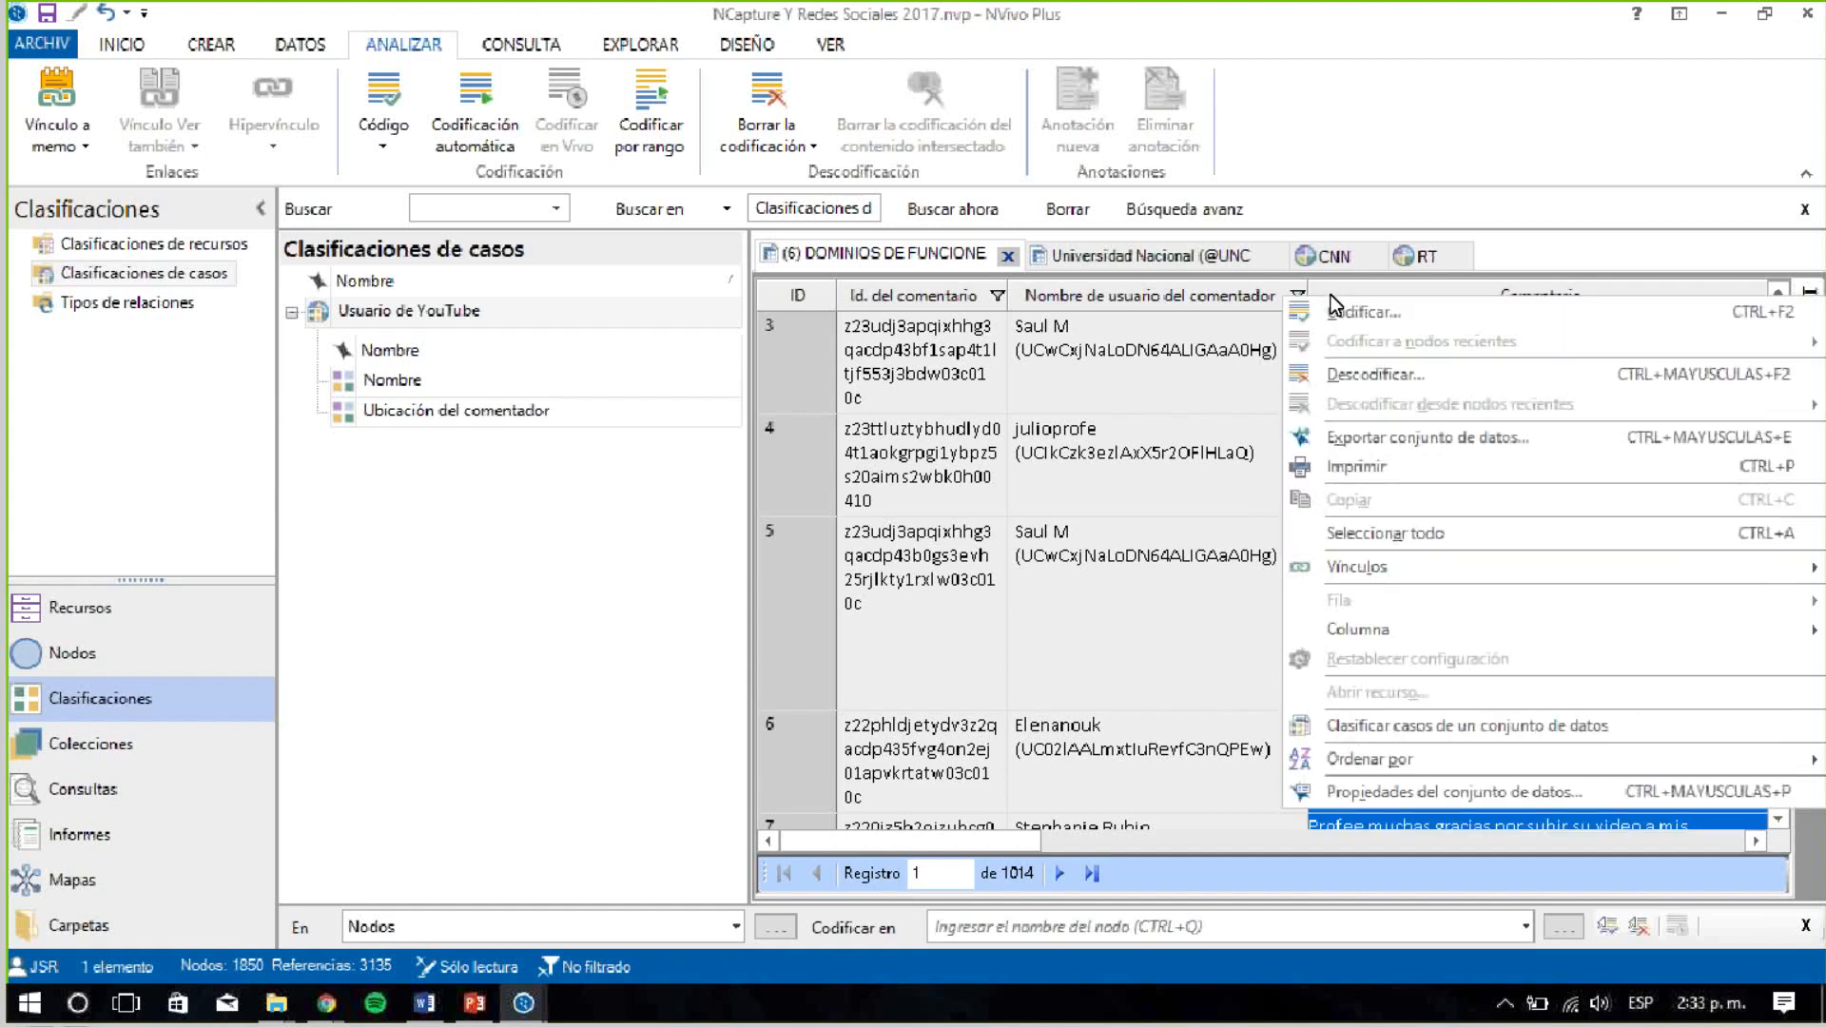
{"action": "left_click", "coordinate": [1360, 725]}
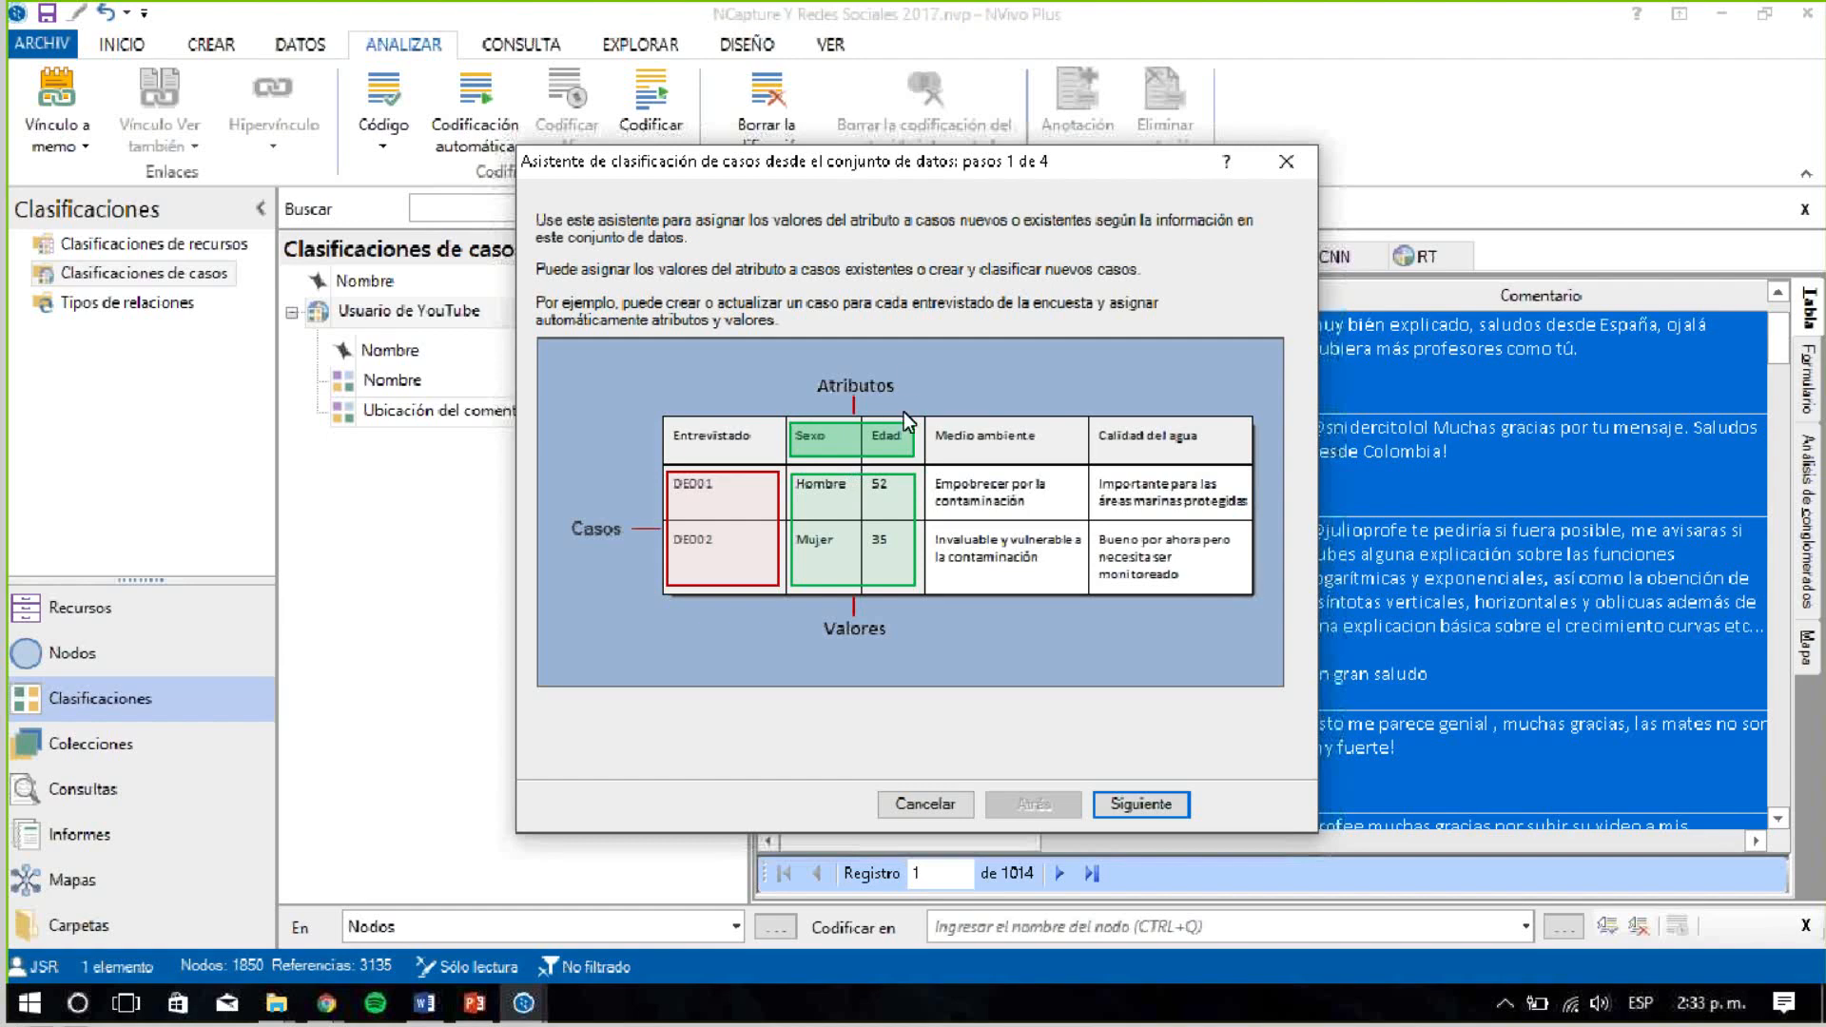
{"action": "left_click", "coordinate": [1132, 809]}
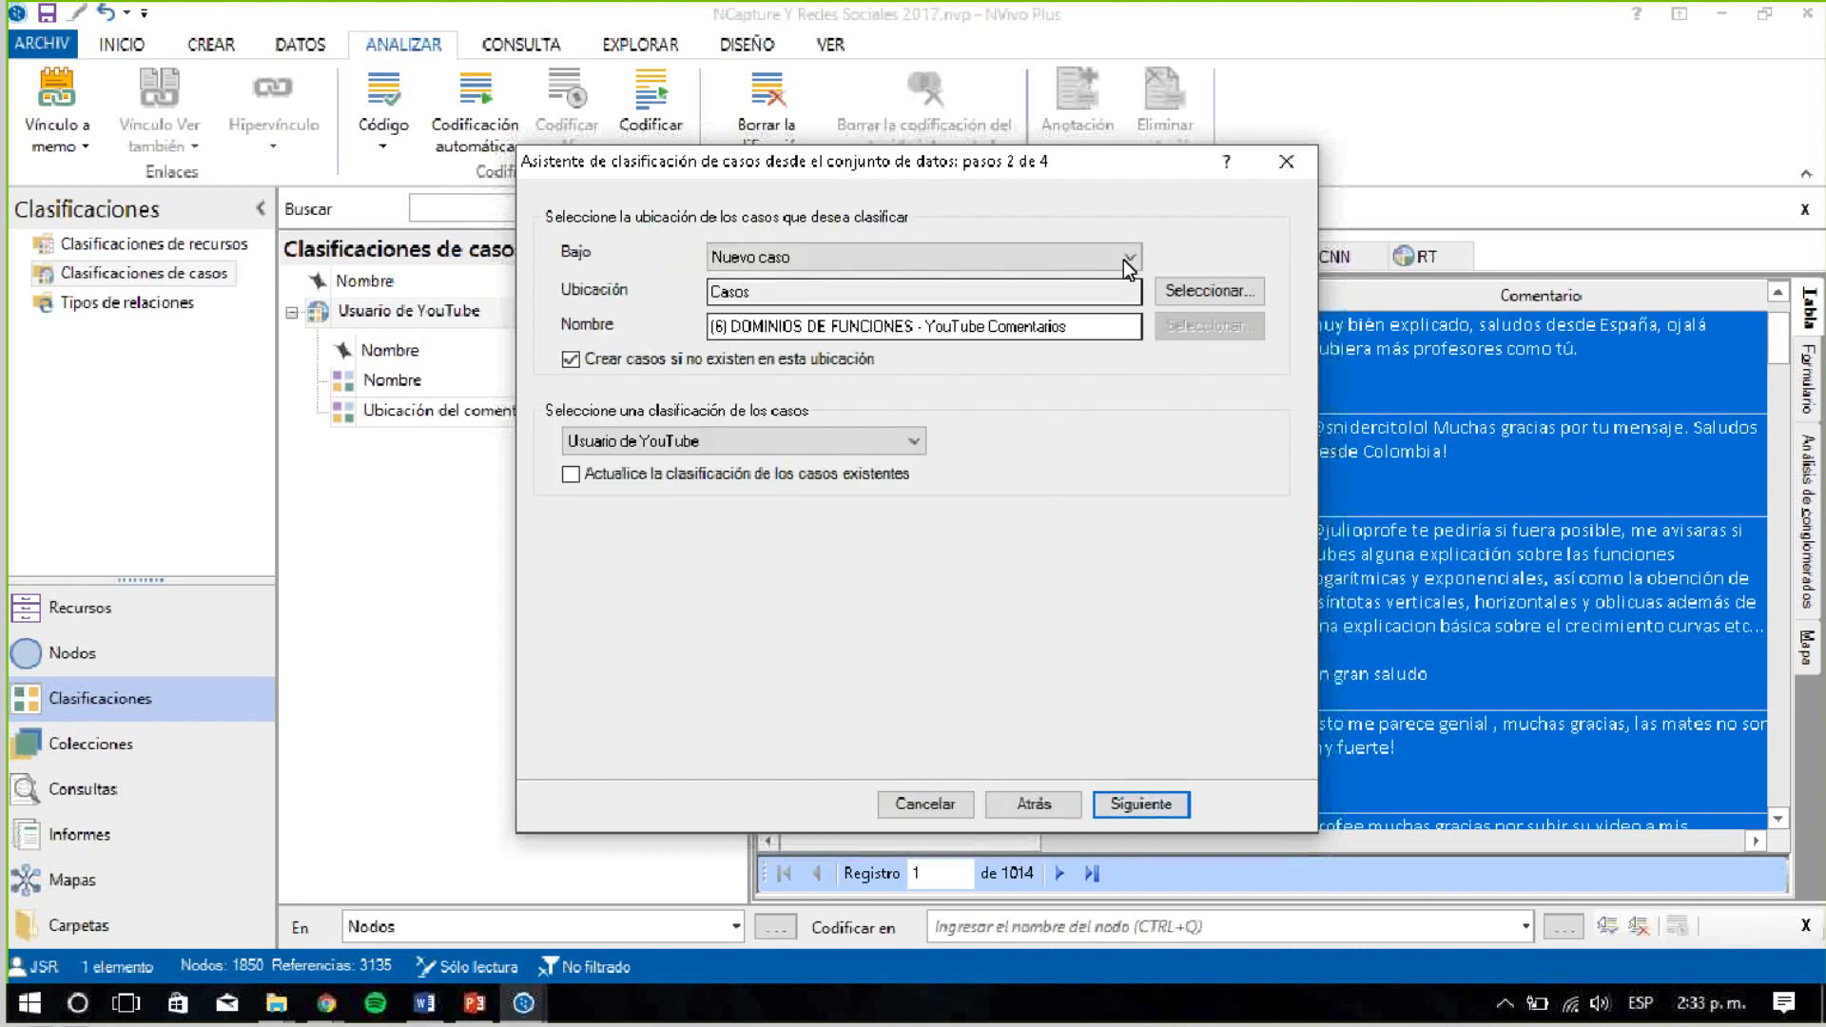
Set the location of the cases to classify to Usuario under Estudiantes
{"action": "left_click", "coordinate": [1187, 289]}
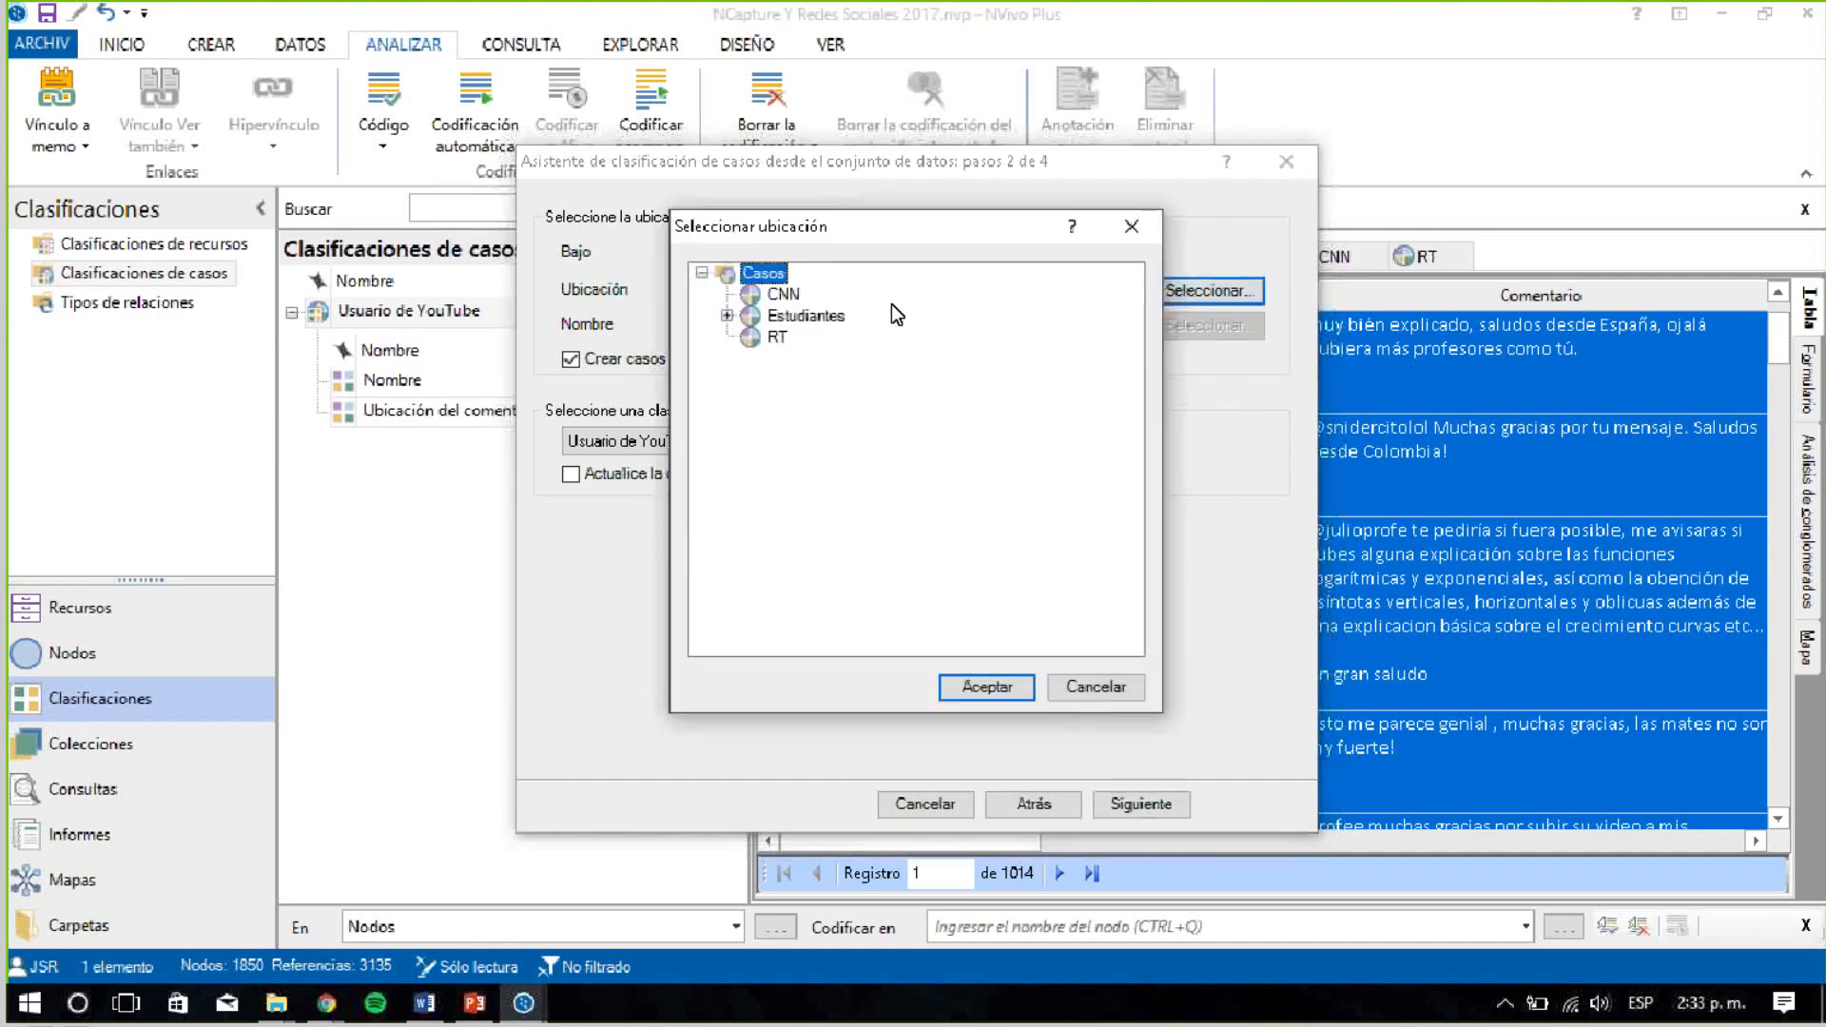
{"action": "left_click", "coordinate": [752, 315]}
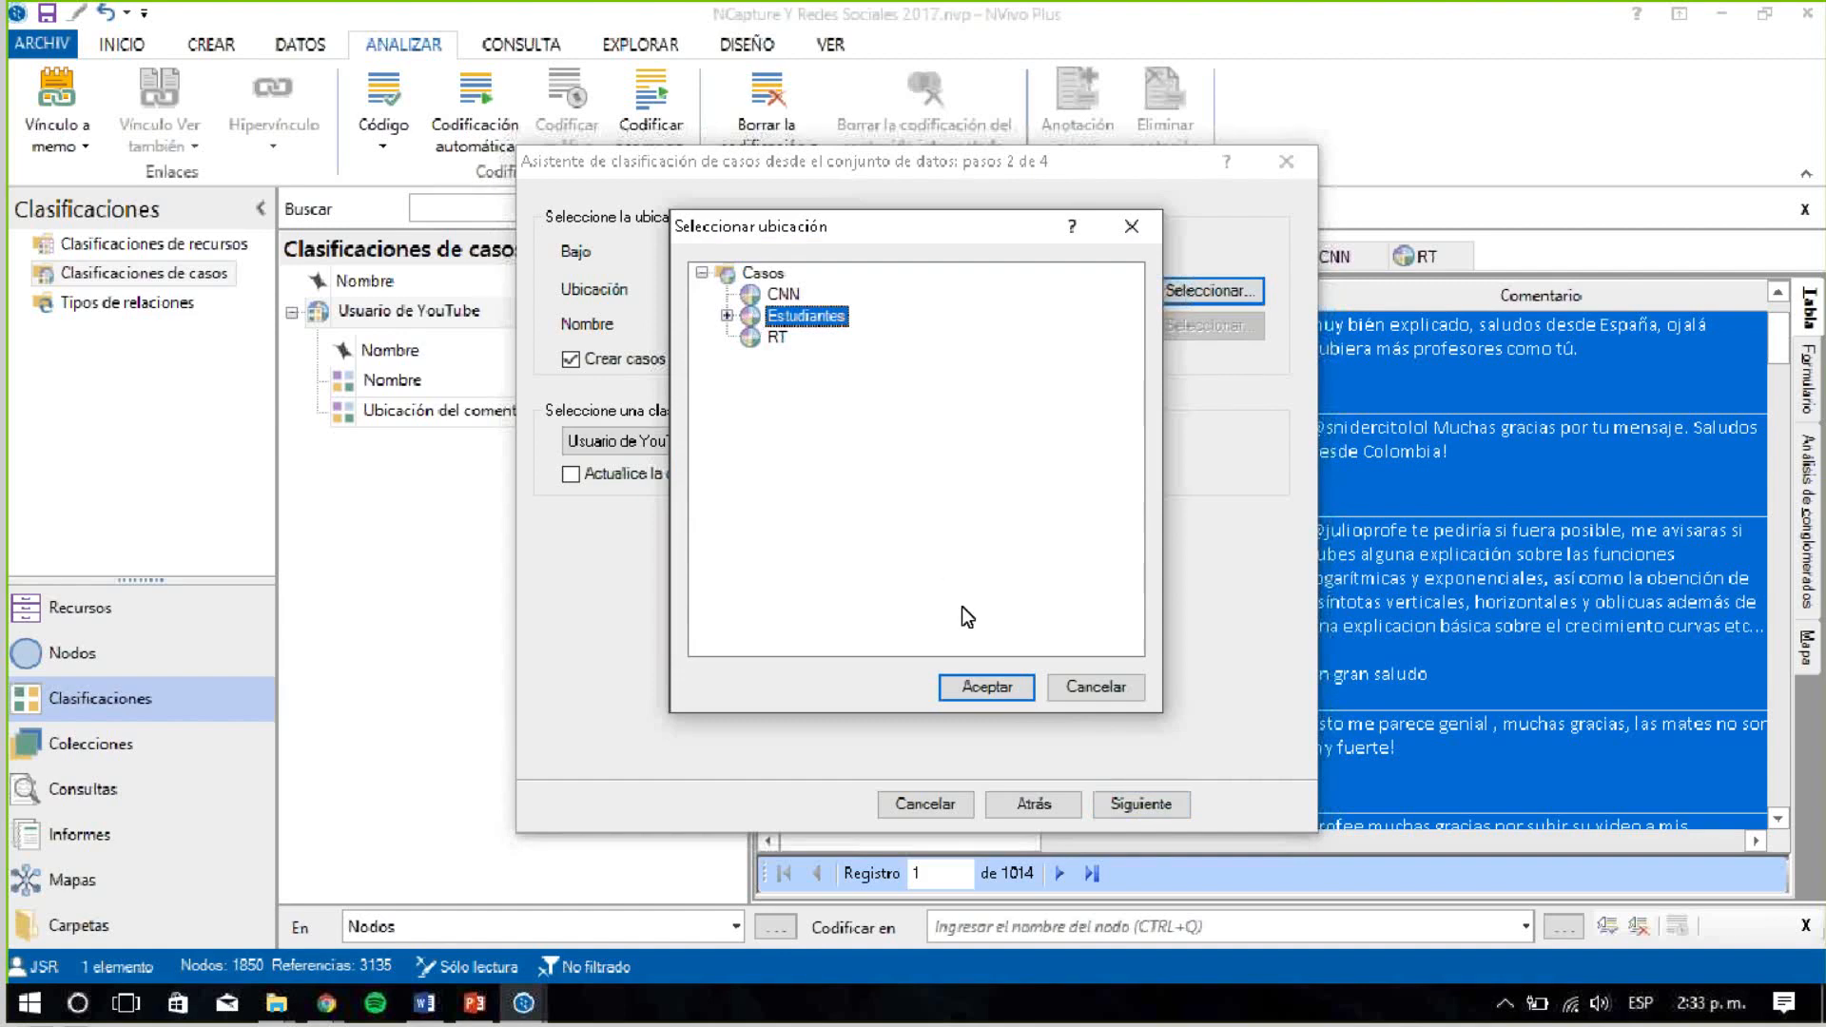
{"action": "left_click", "coordinate": [727, 315]}
{"action": "left_click", "coordinate": [754, 337]}
{"action": "left_click", "coordinate": [773, 339]}
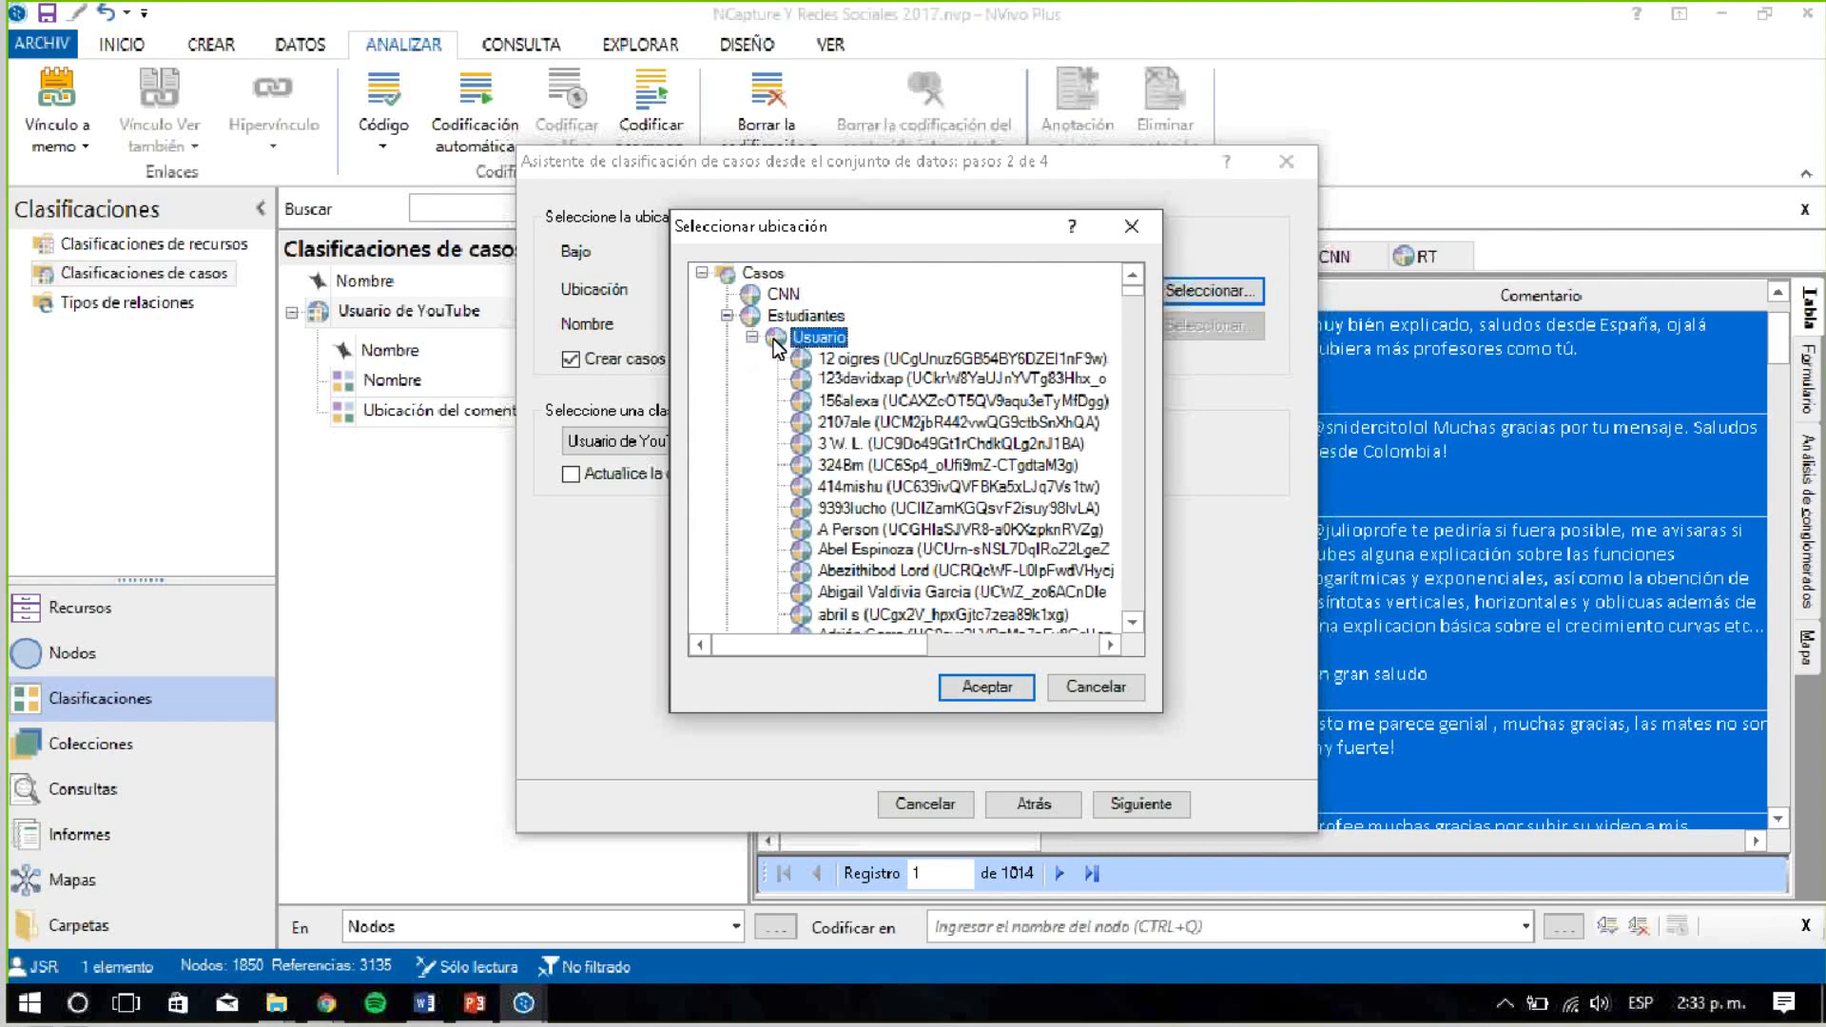
{"action": "left_click", "coordinate": [967, 683]}
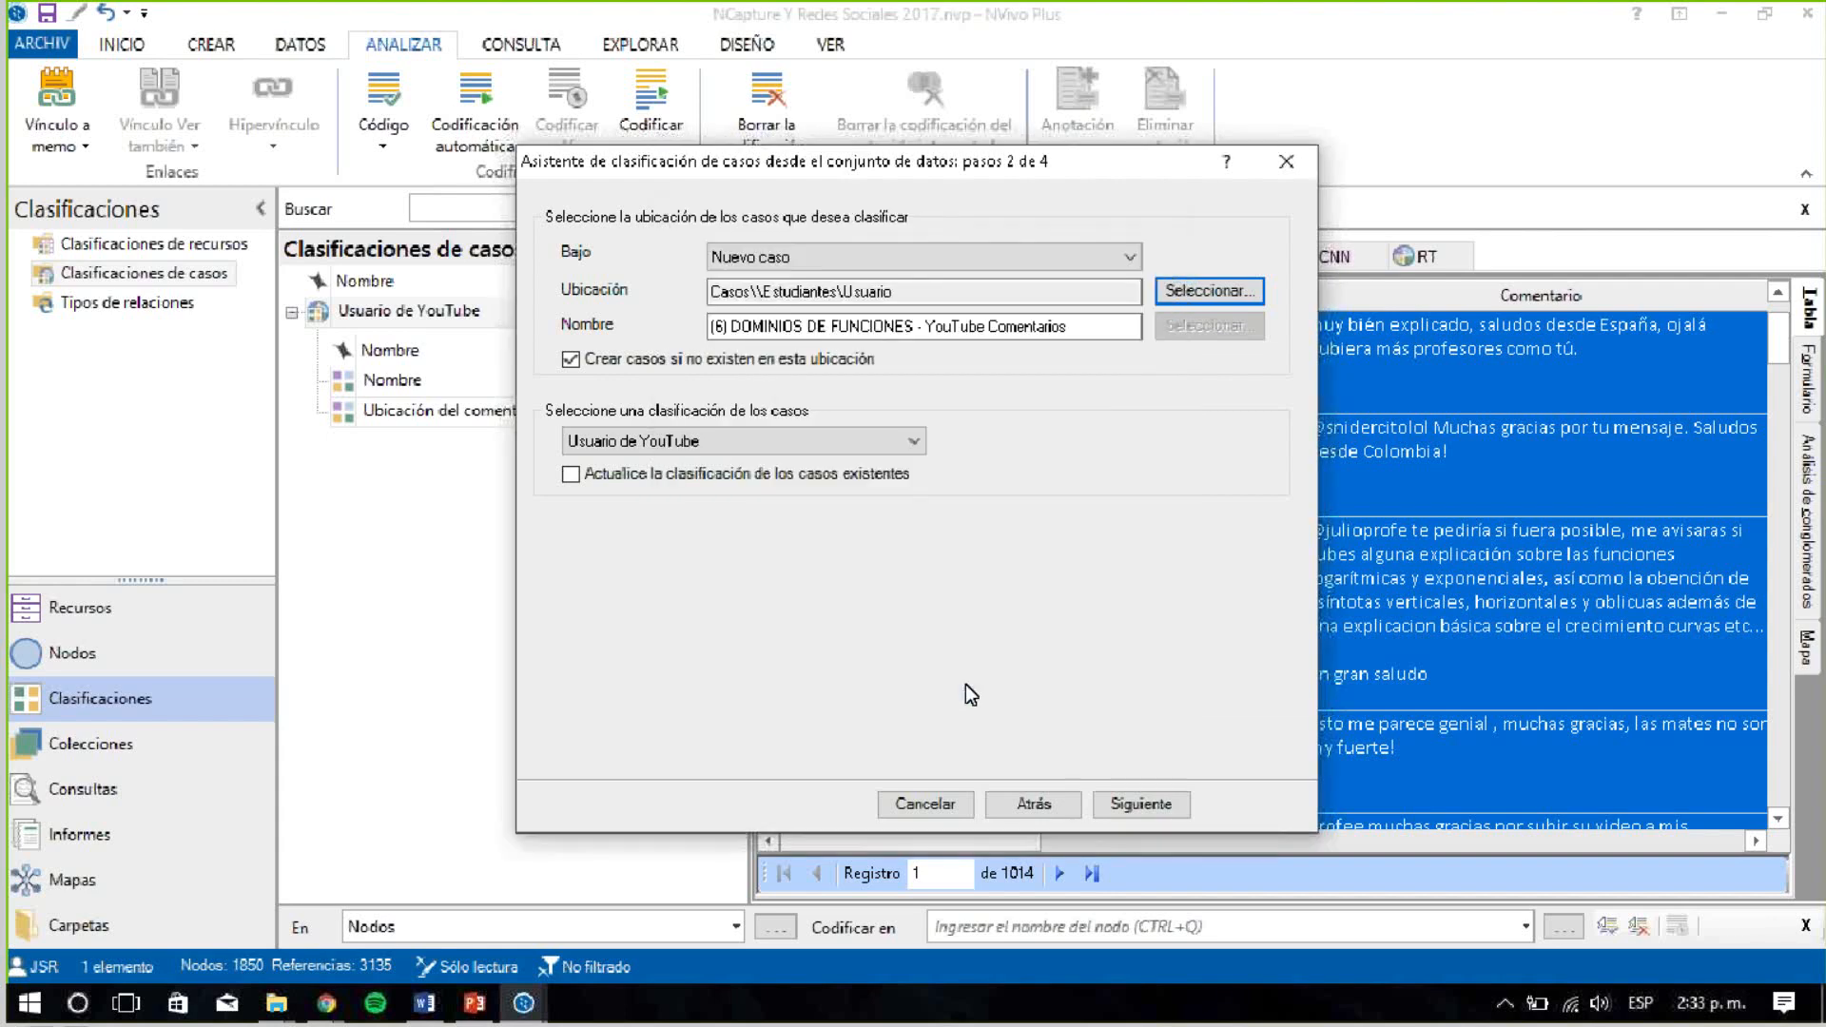
Keep the Usuario de YouTube classification, enable updating the classification of existing cases, and continue to the case name settings
{"action": "left_click", "coordinate": [808, 440]}
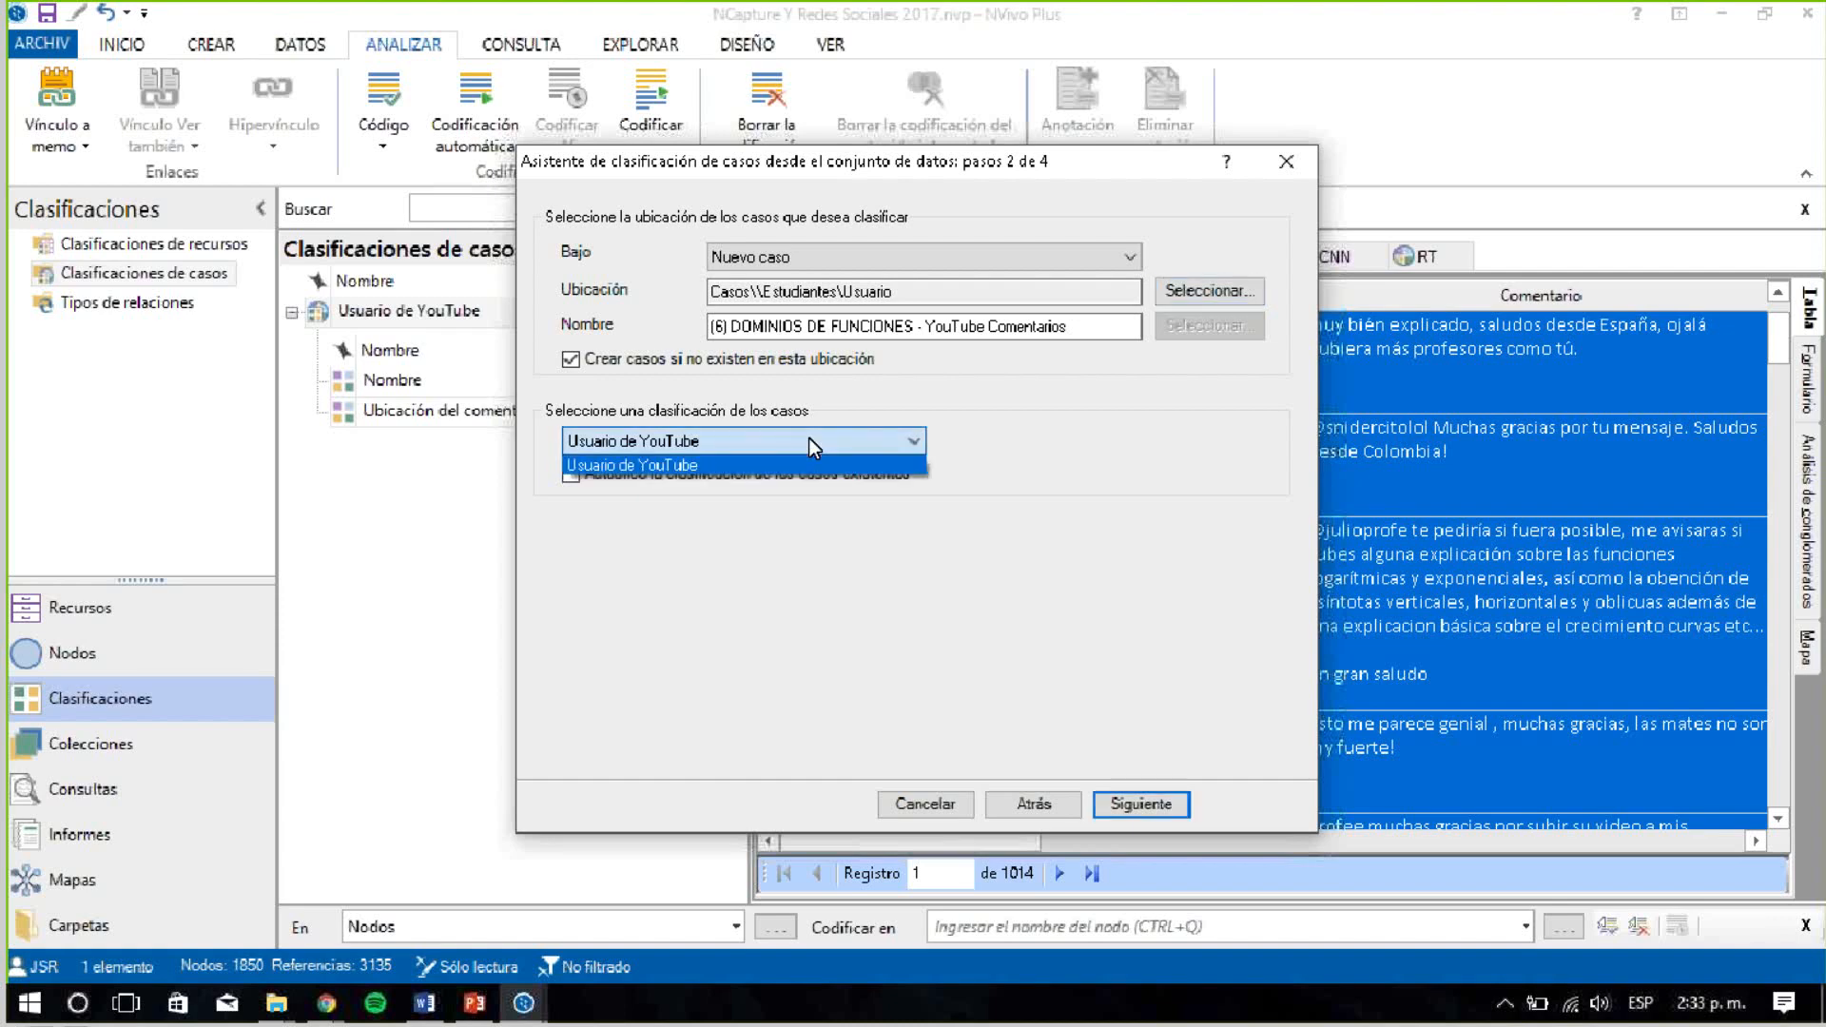
{"action": "left_click", "coordinate": [808, 438]}
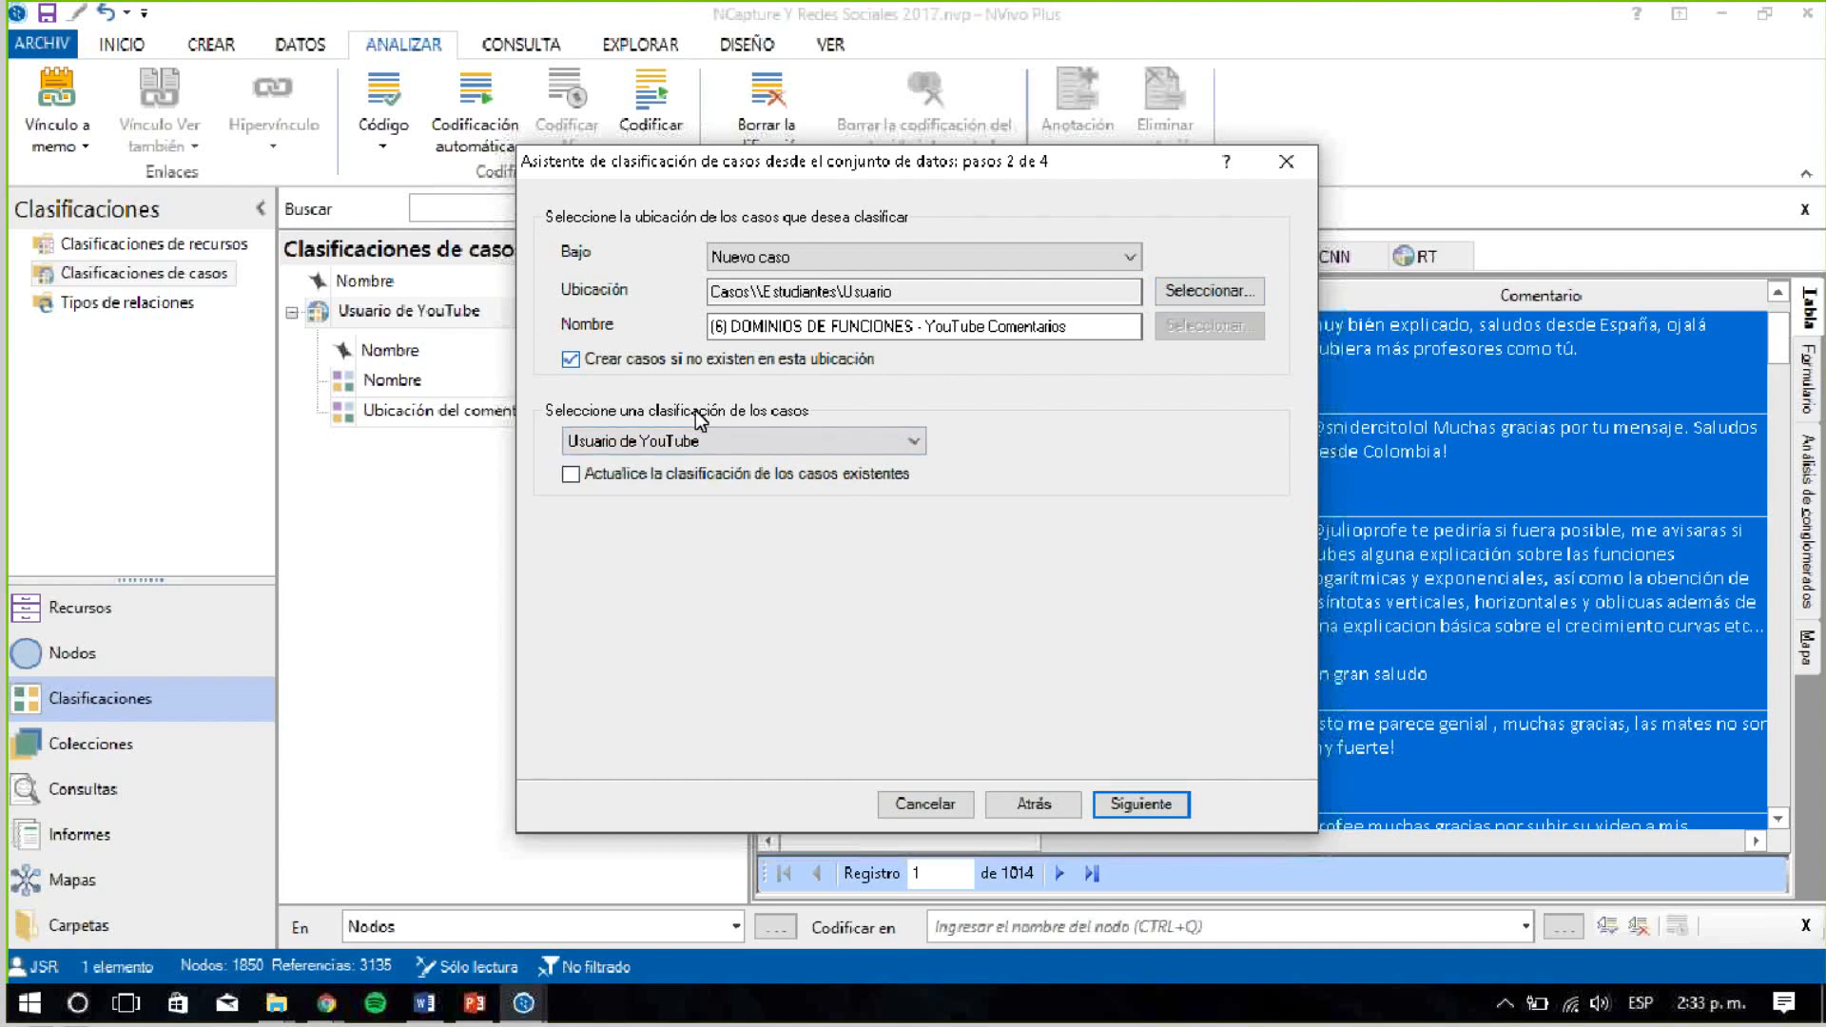
{"action": "left_click", "coordinate": [569, 470]}
{"action": "left_click", "coordinate": [1143, 807]}
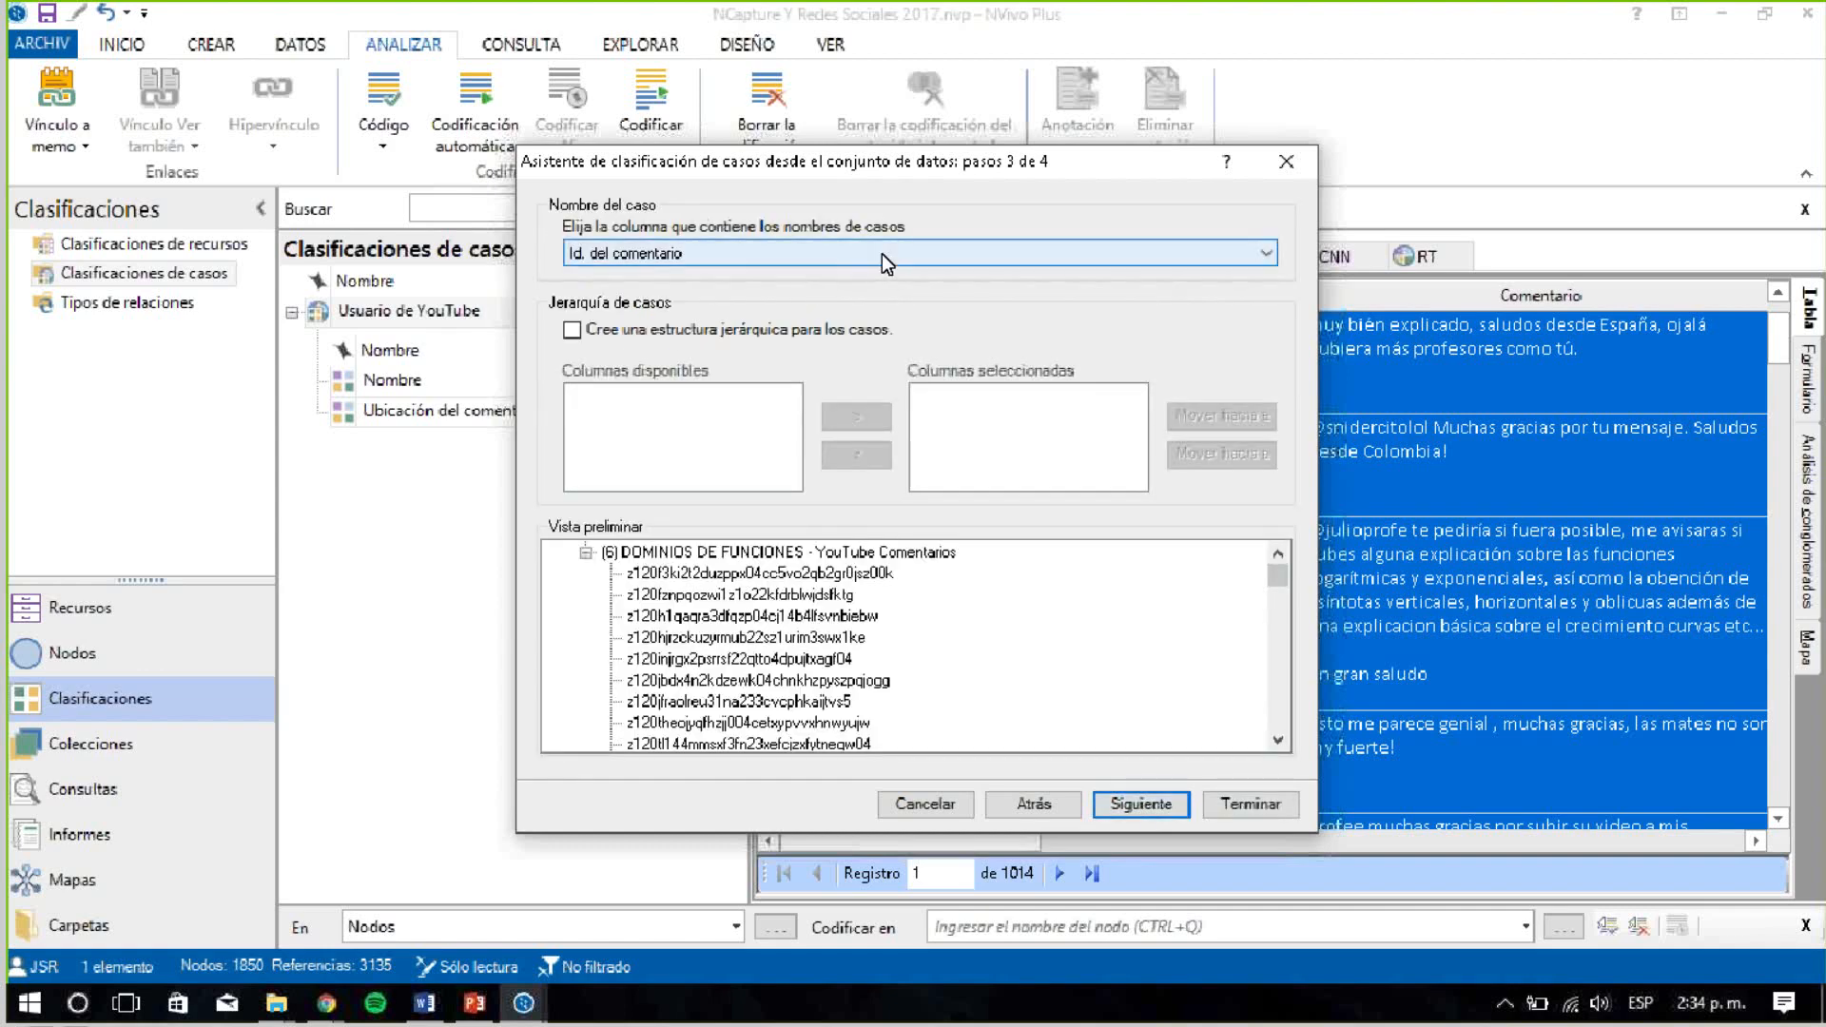
Choose Nombre as the column containing the case names and check the preview of the case hierarchy
{"action": "left_click", "coordinate": [881, 254]}
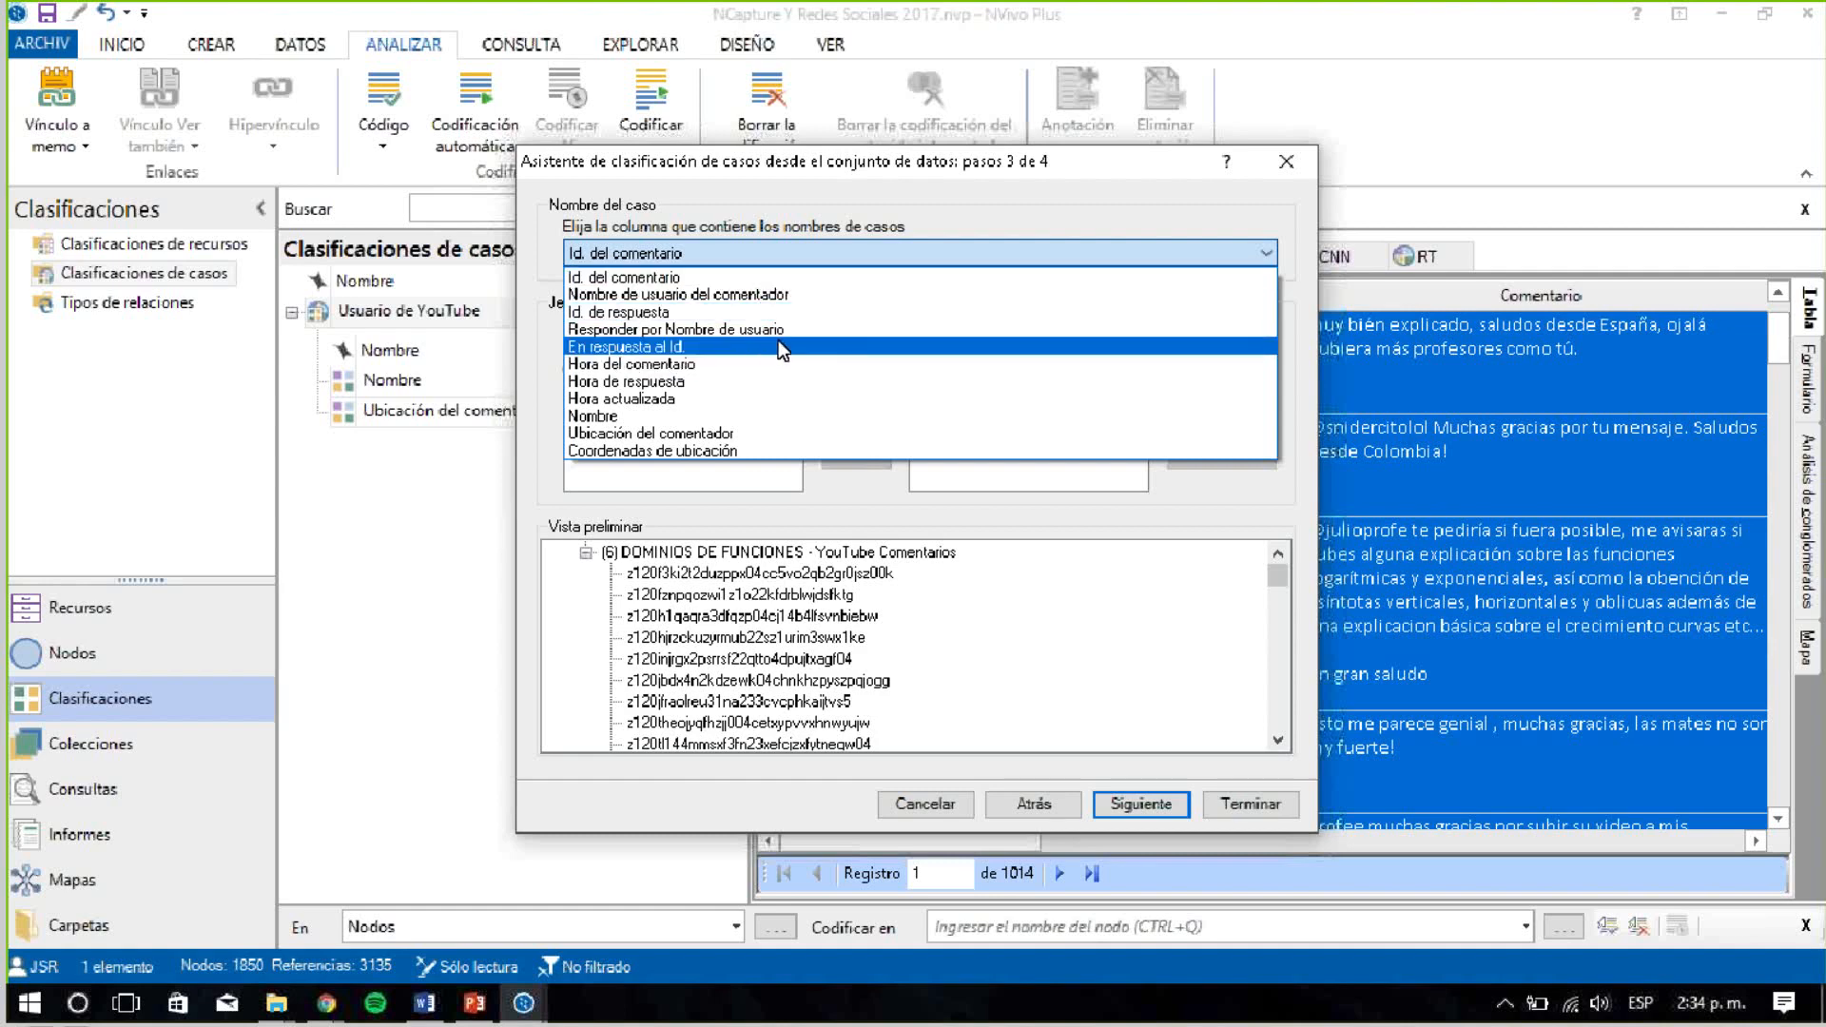
{"action": "left_click", "coordinate": [754, 418]}
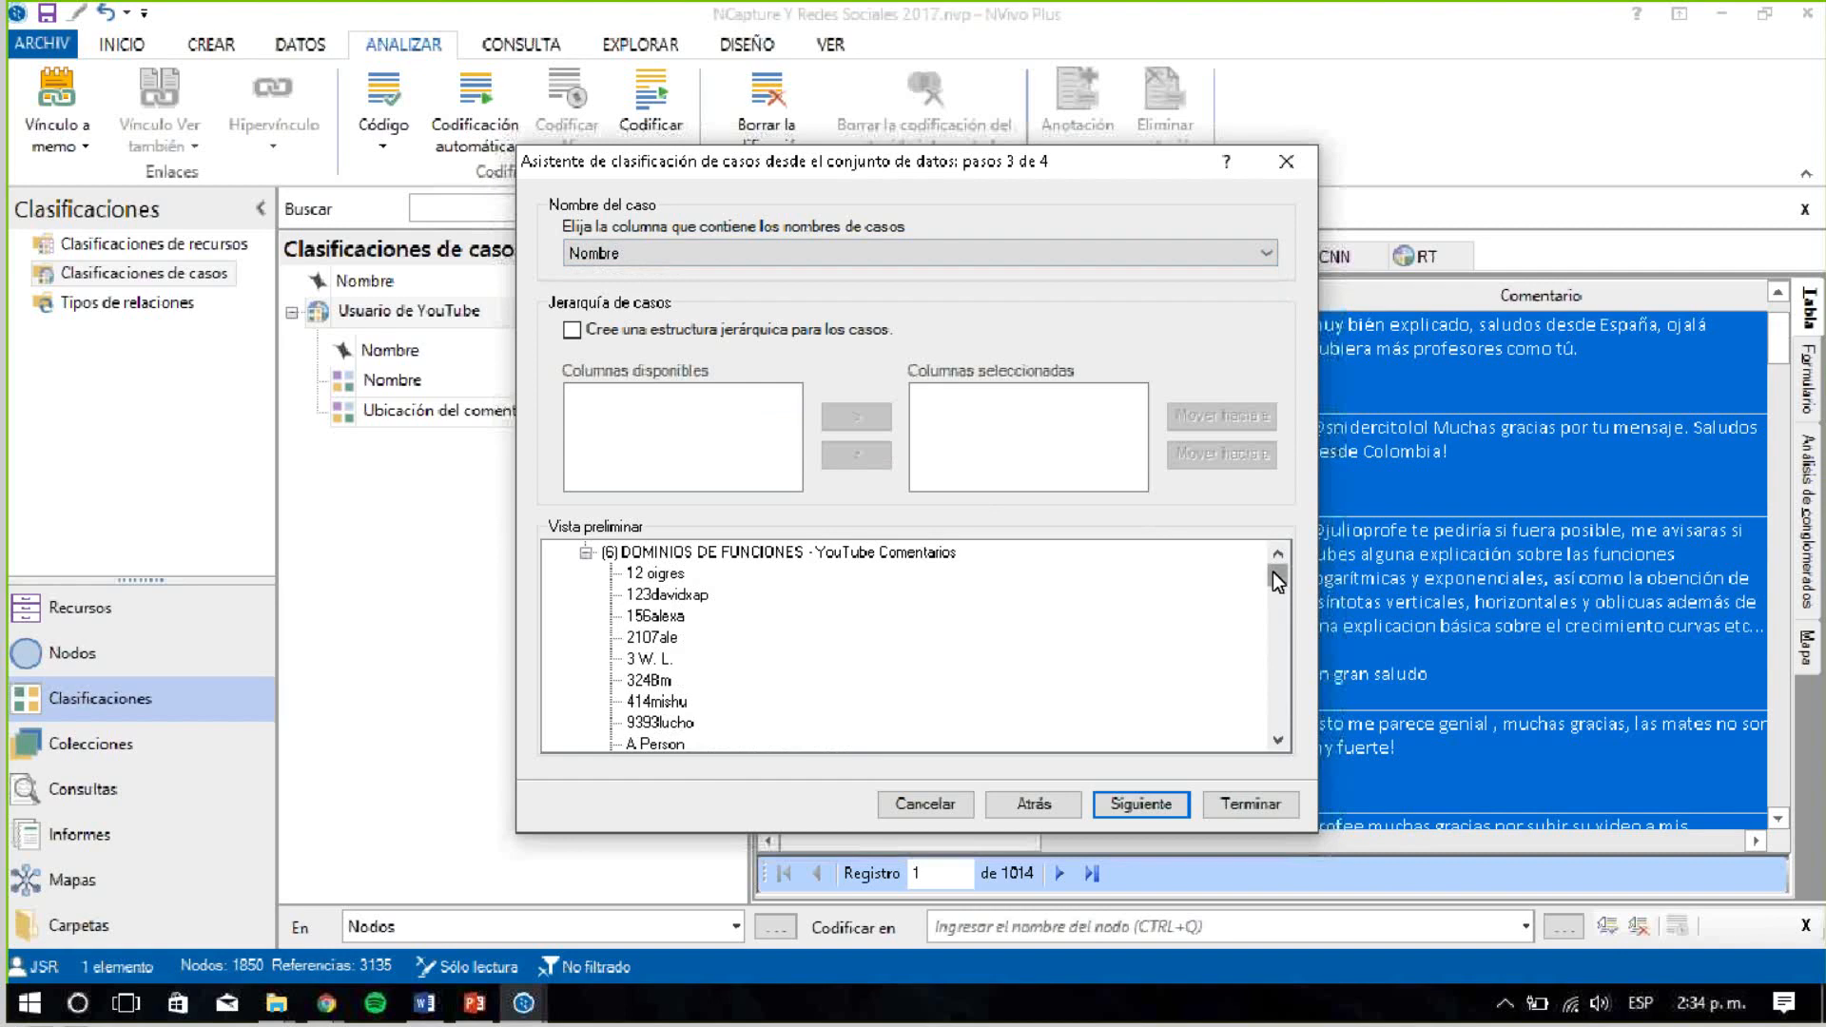
{"action": "mouse_move", "coordinate": [1273, 572]}
{"action": "left_mouse_down"}
{"action": "mouse_move", "coordinate": [1270, 606]}
{"action": "mouse_move", "coordinate": [1274, 548]}
{"action": "left_mouse_up"}
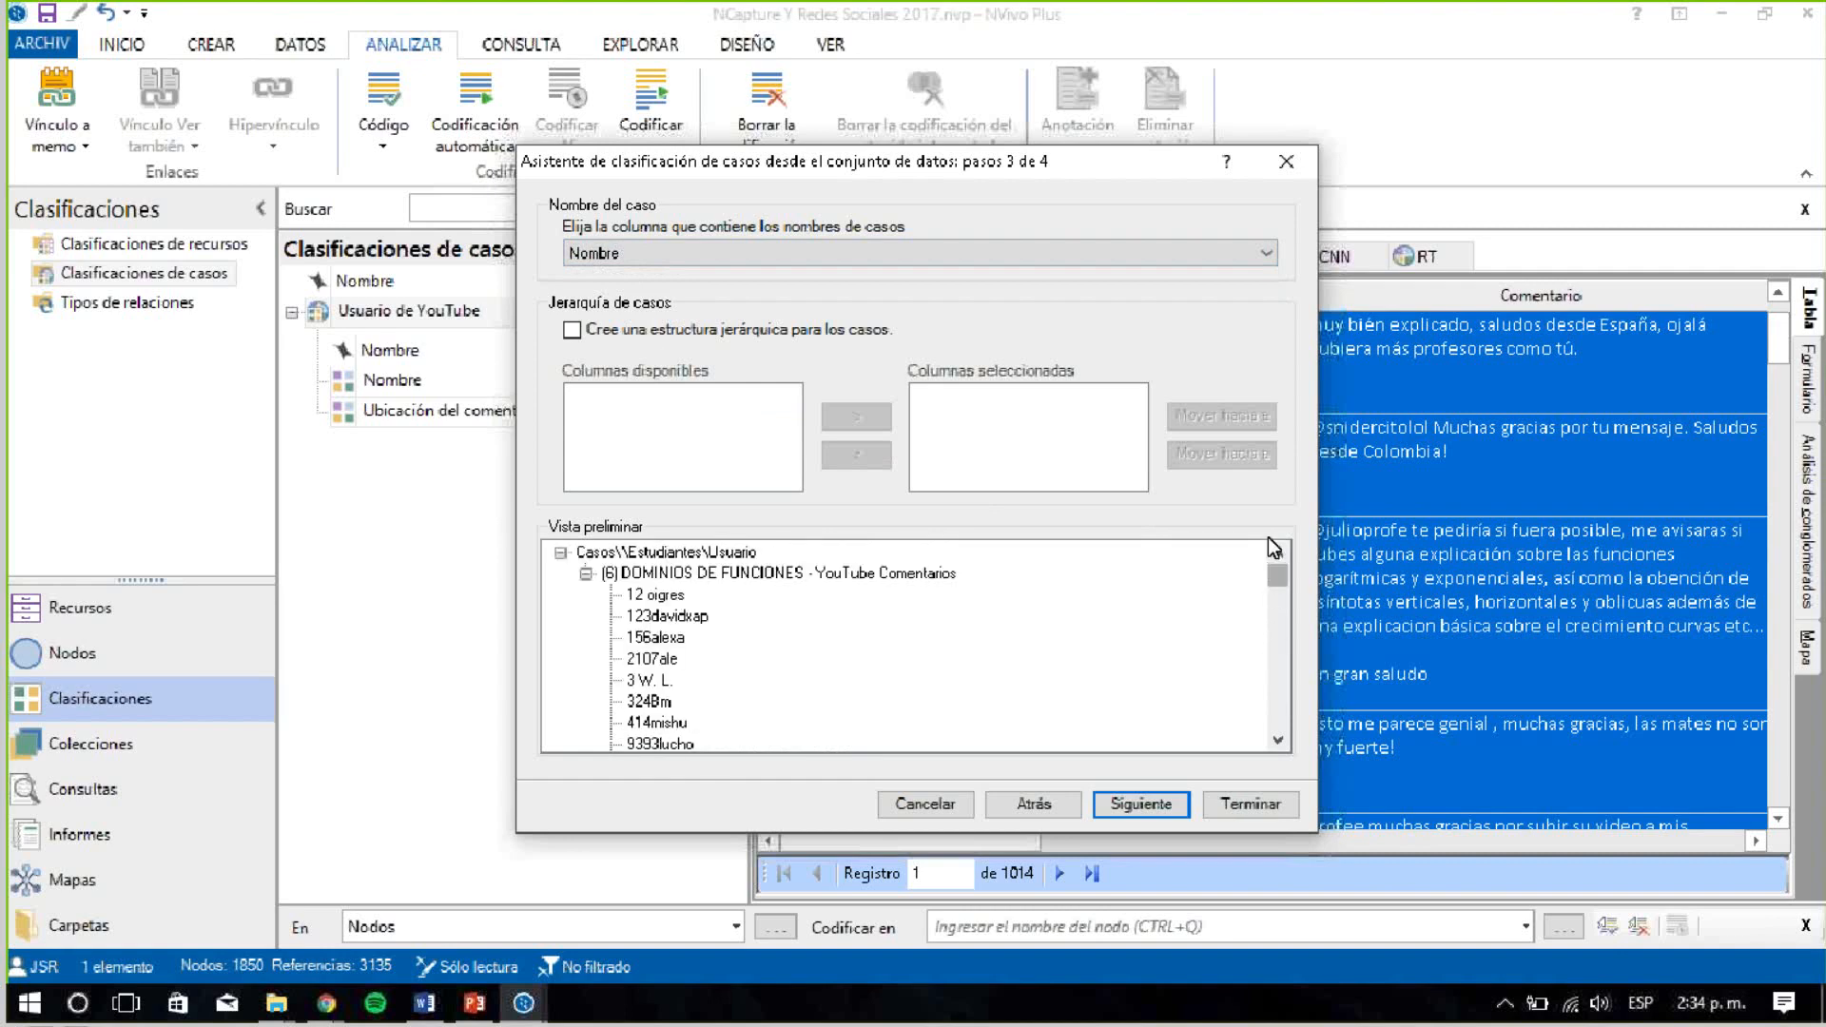
Enable a hierarchical structure for the cases and look through the dataset columns available for it
{"action": "left_click", "coordinate": [573, 332]}
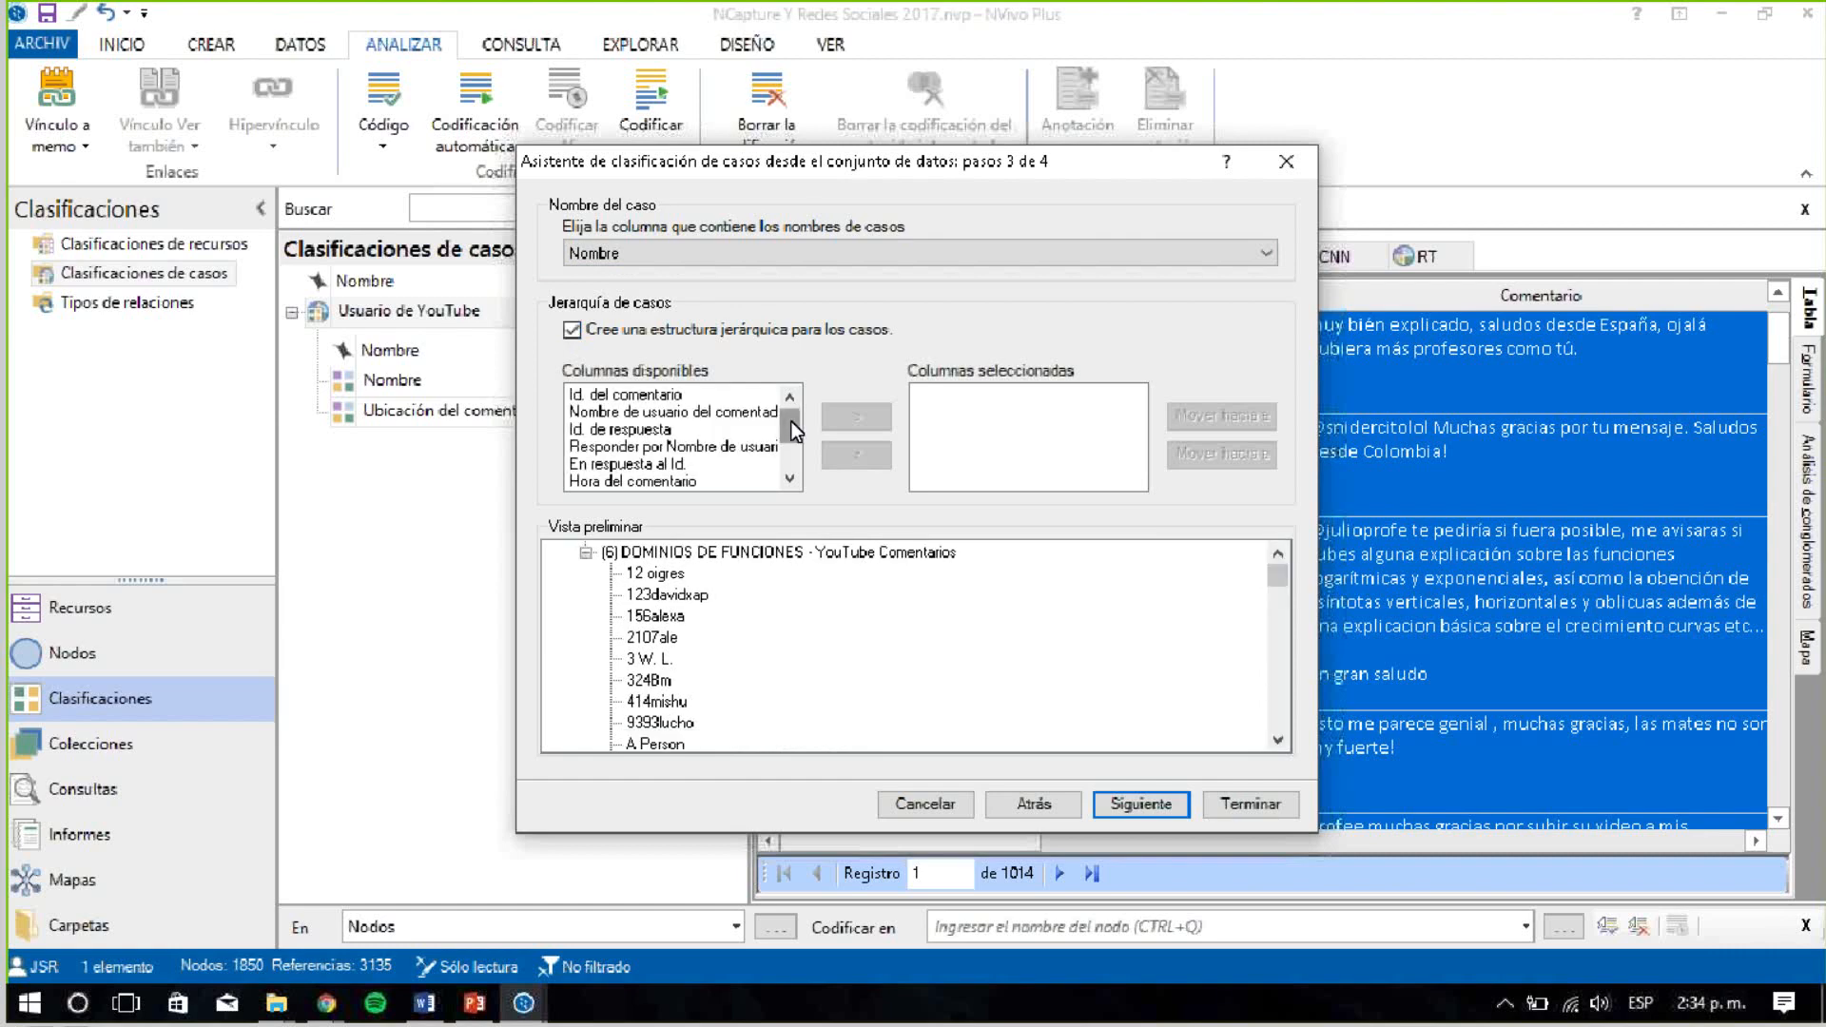
{"action": "left_click_drag", "start_coordinate": [791, 421], "coordinate": [795, 455]}
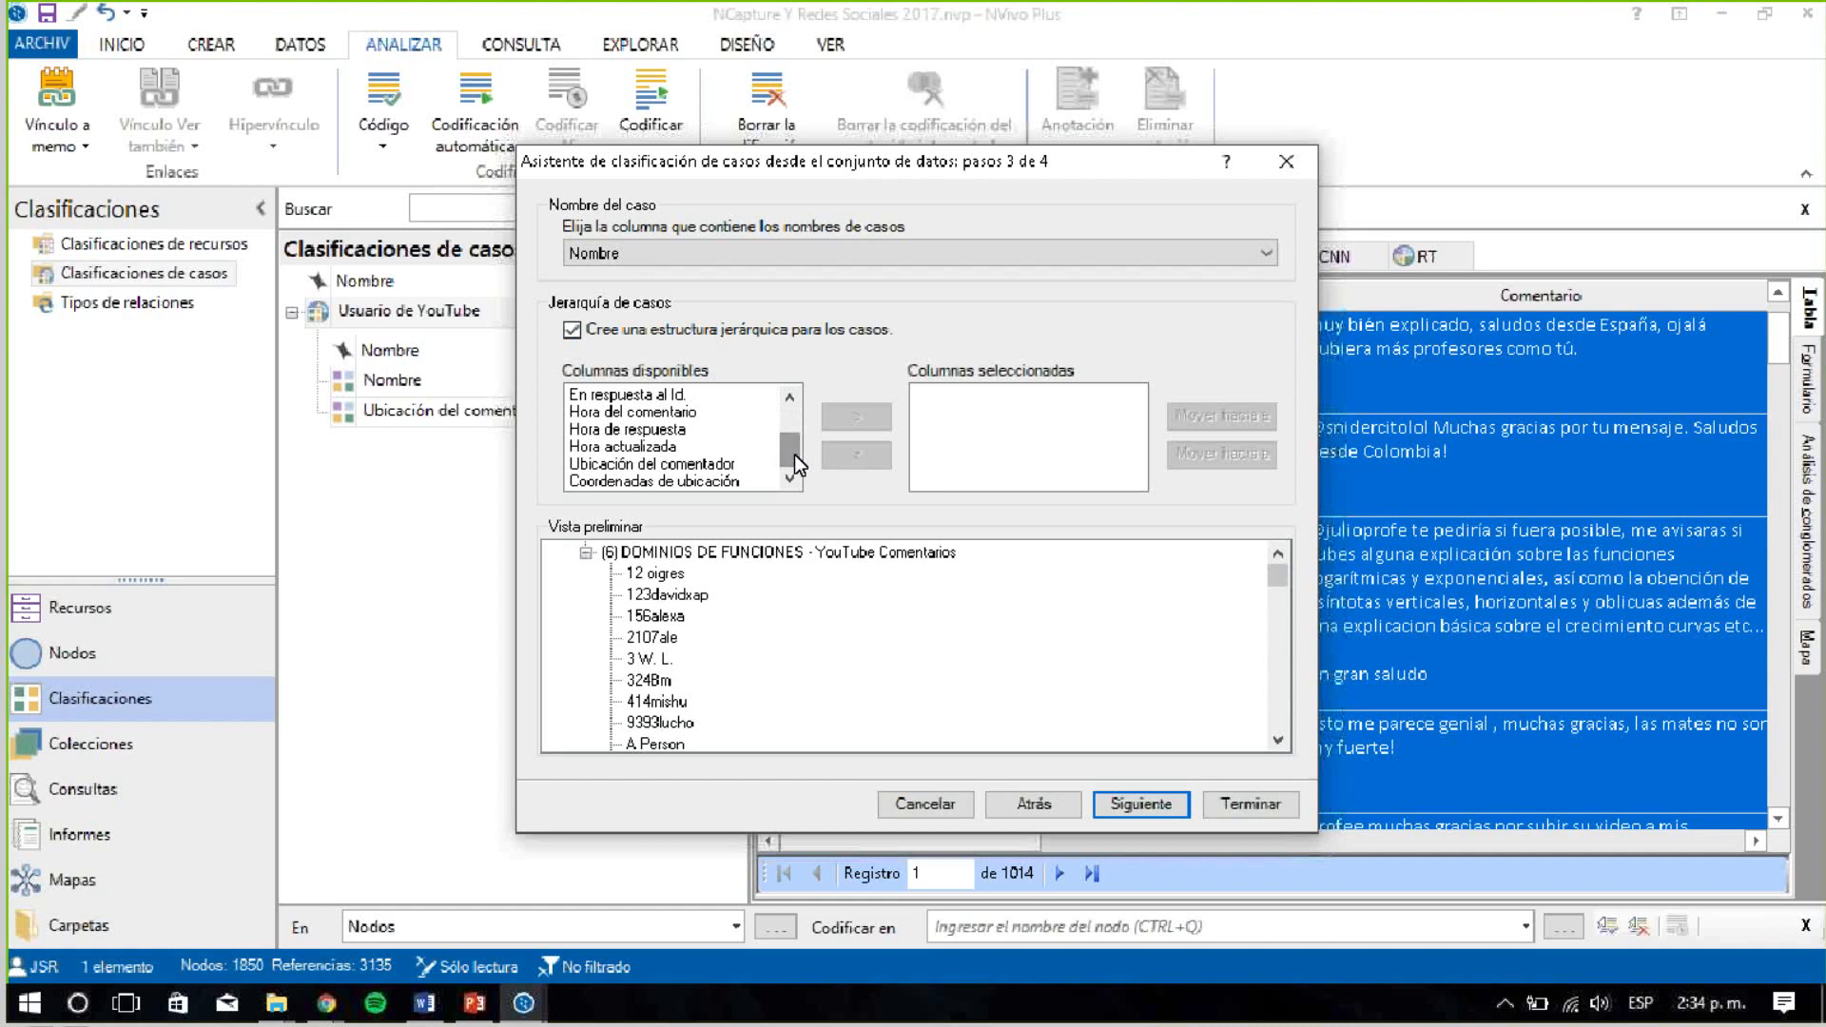
{"action": "left_click_drag", "start_coordinate": [795, 455], "coordinate": [793, 419]}
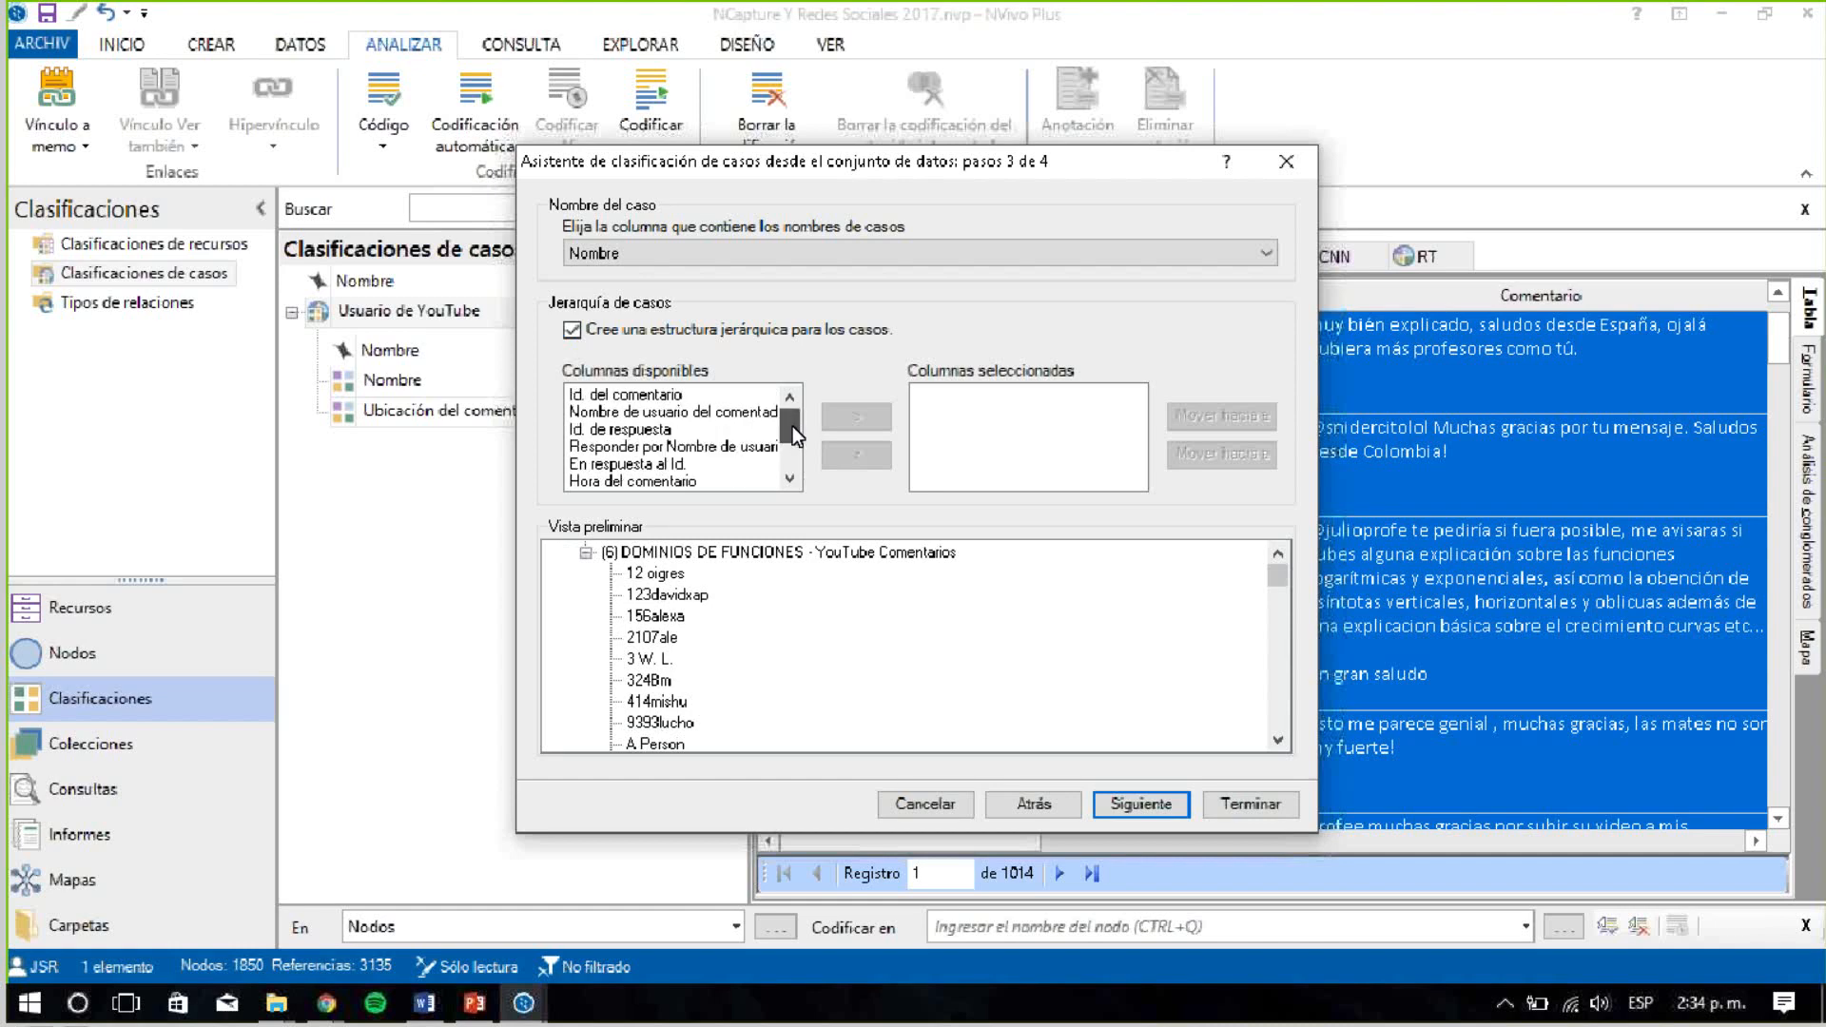
{"action": "left_click_drag", "start_coordinate": [790, 430], "coordinate": [795, 458]}
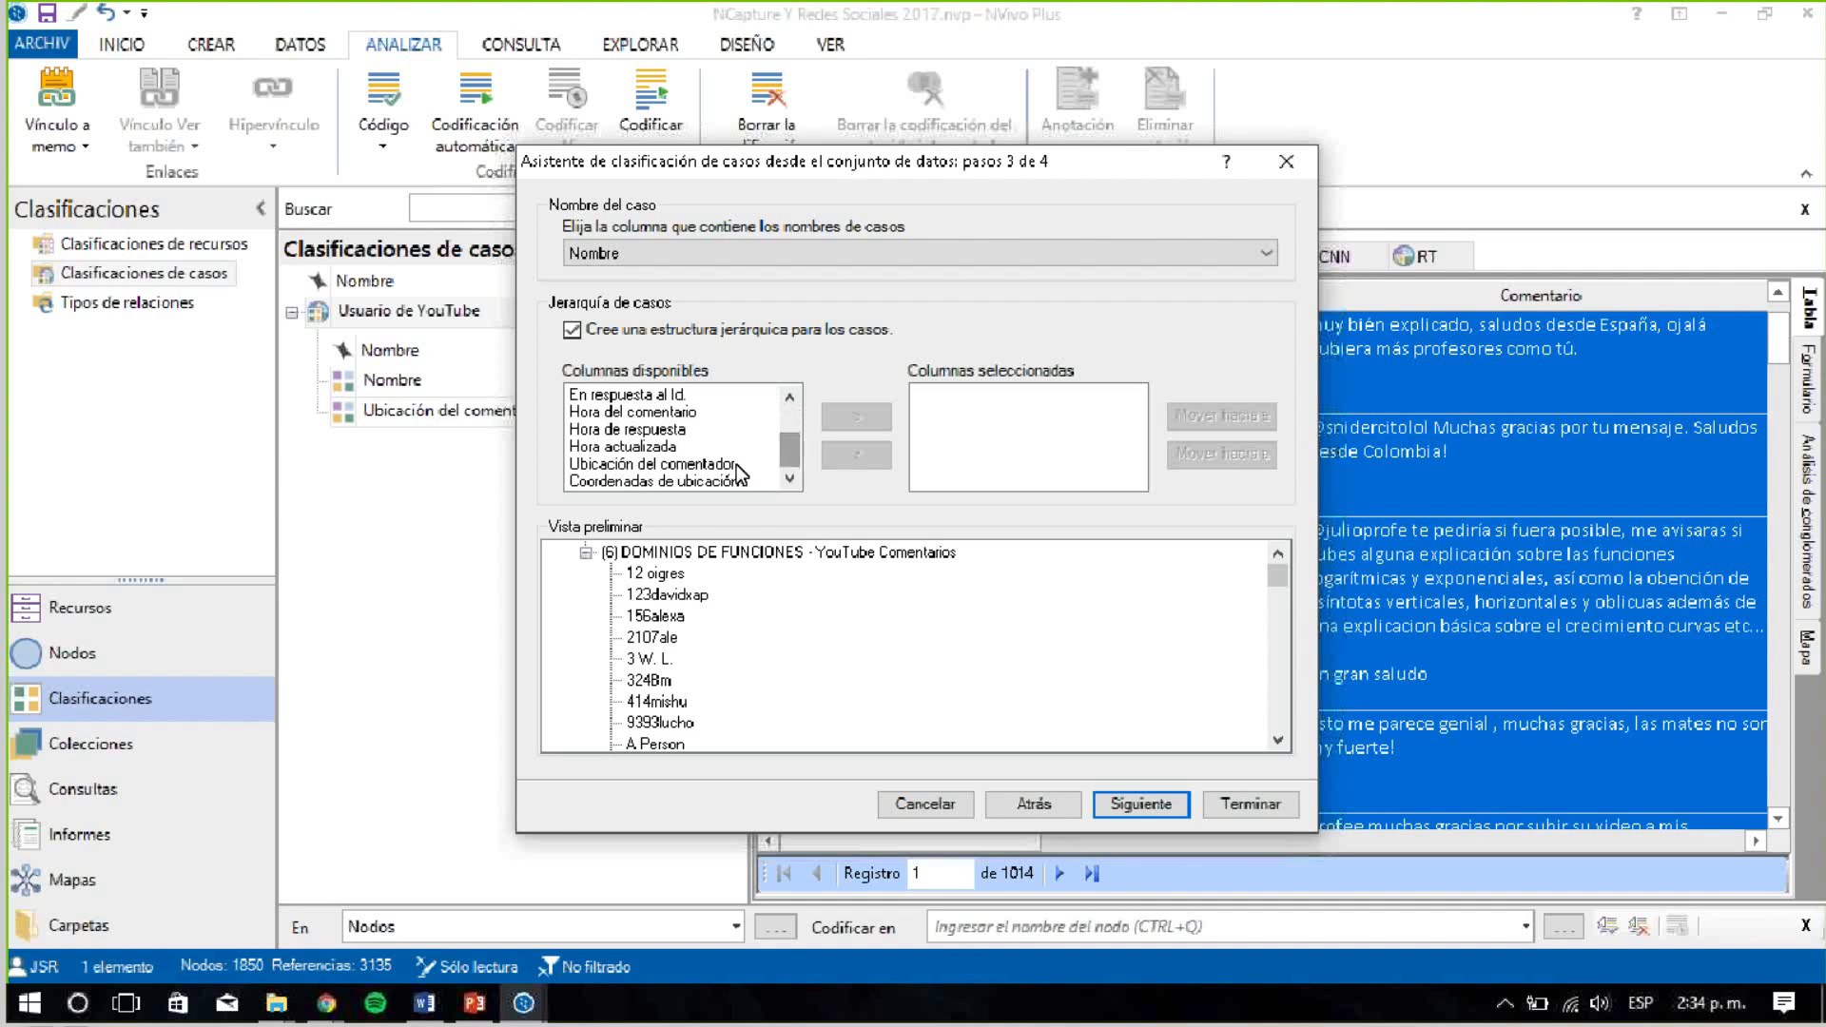
{"action": "left_click", "coordinate": [700, 462]}
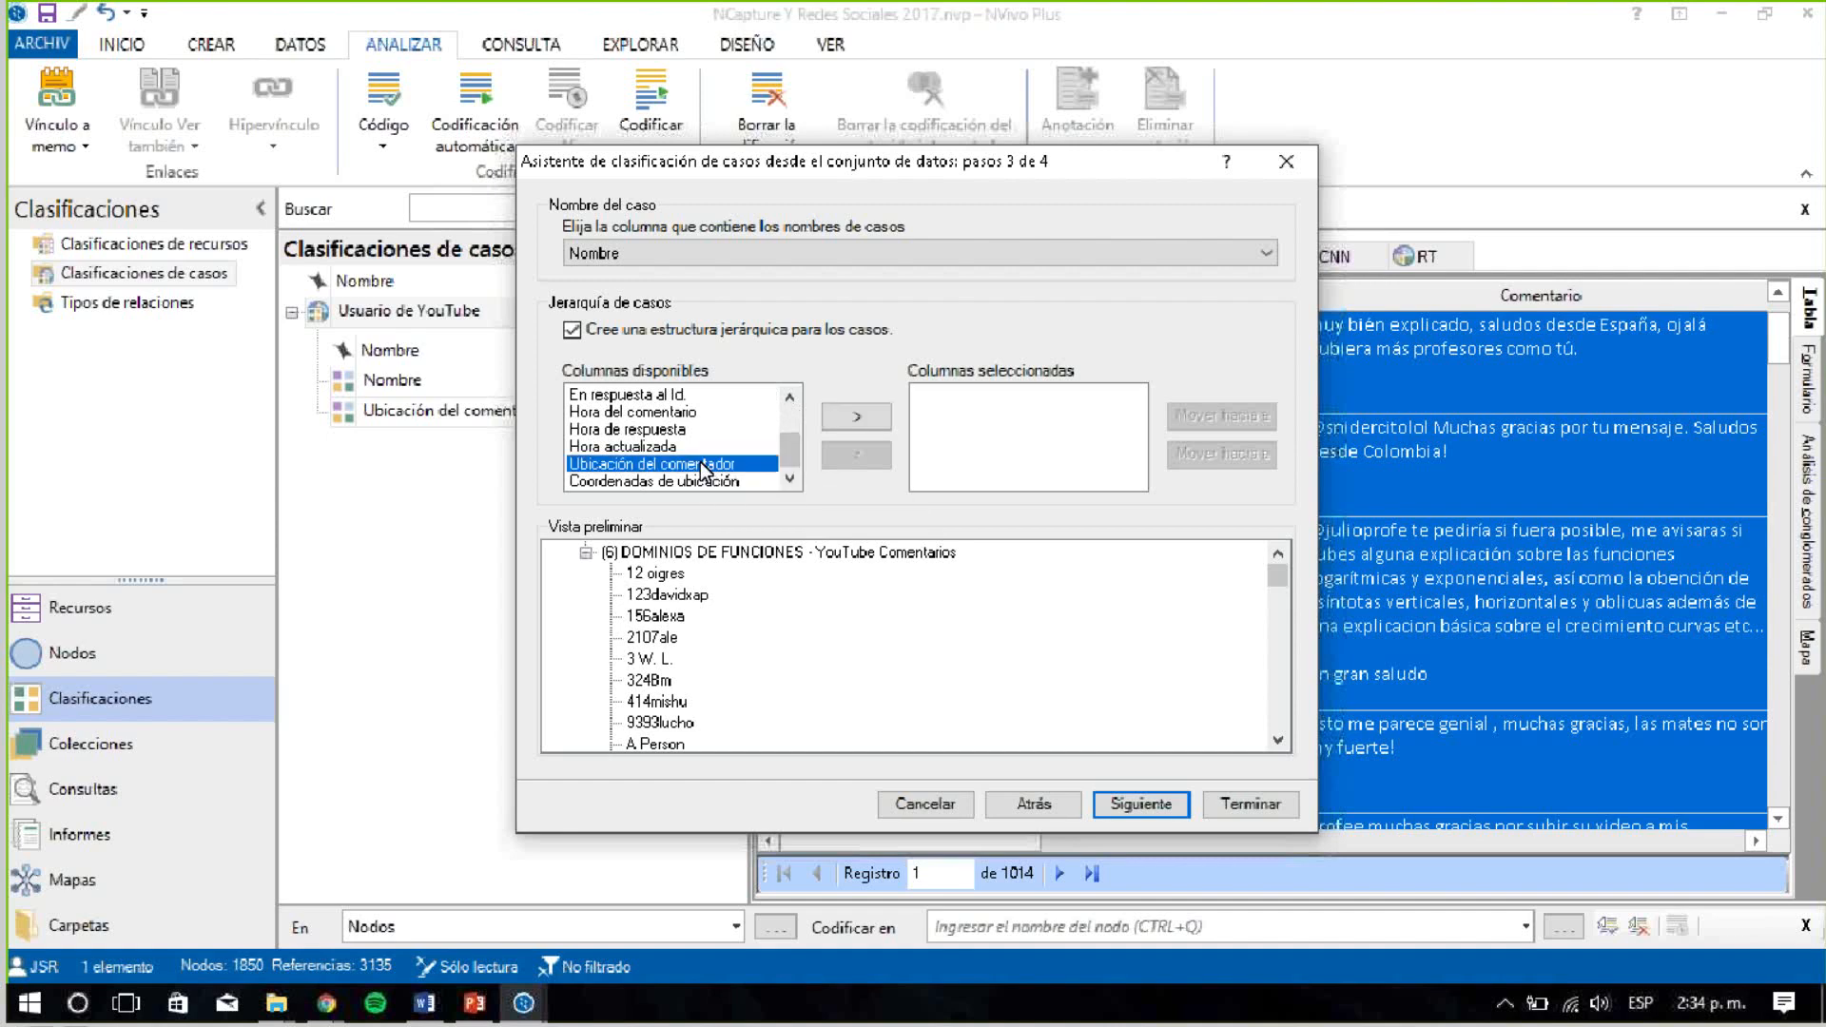
{"action": "left_click", "coordinate": [844, 407]}
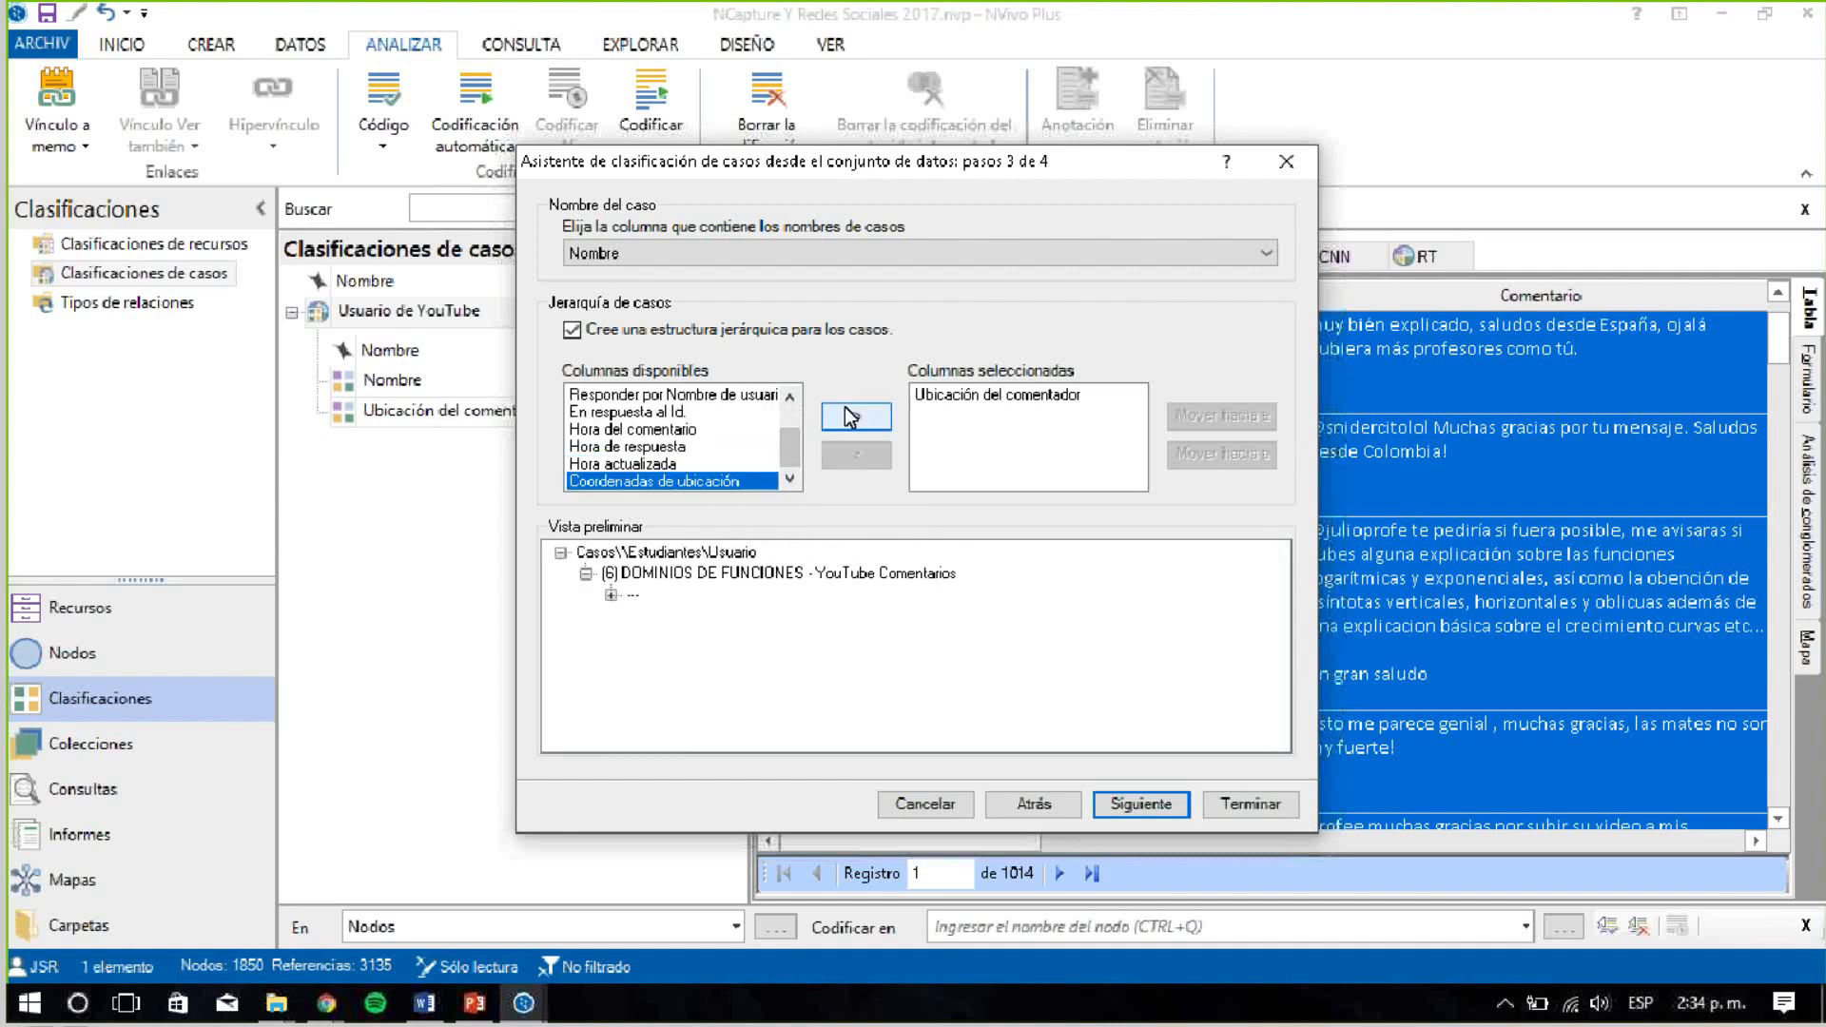
{"action": "left_click", "coordinate": [969, 393]}
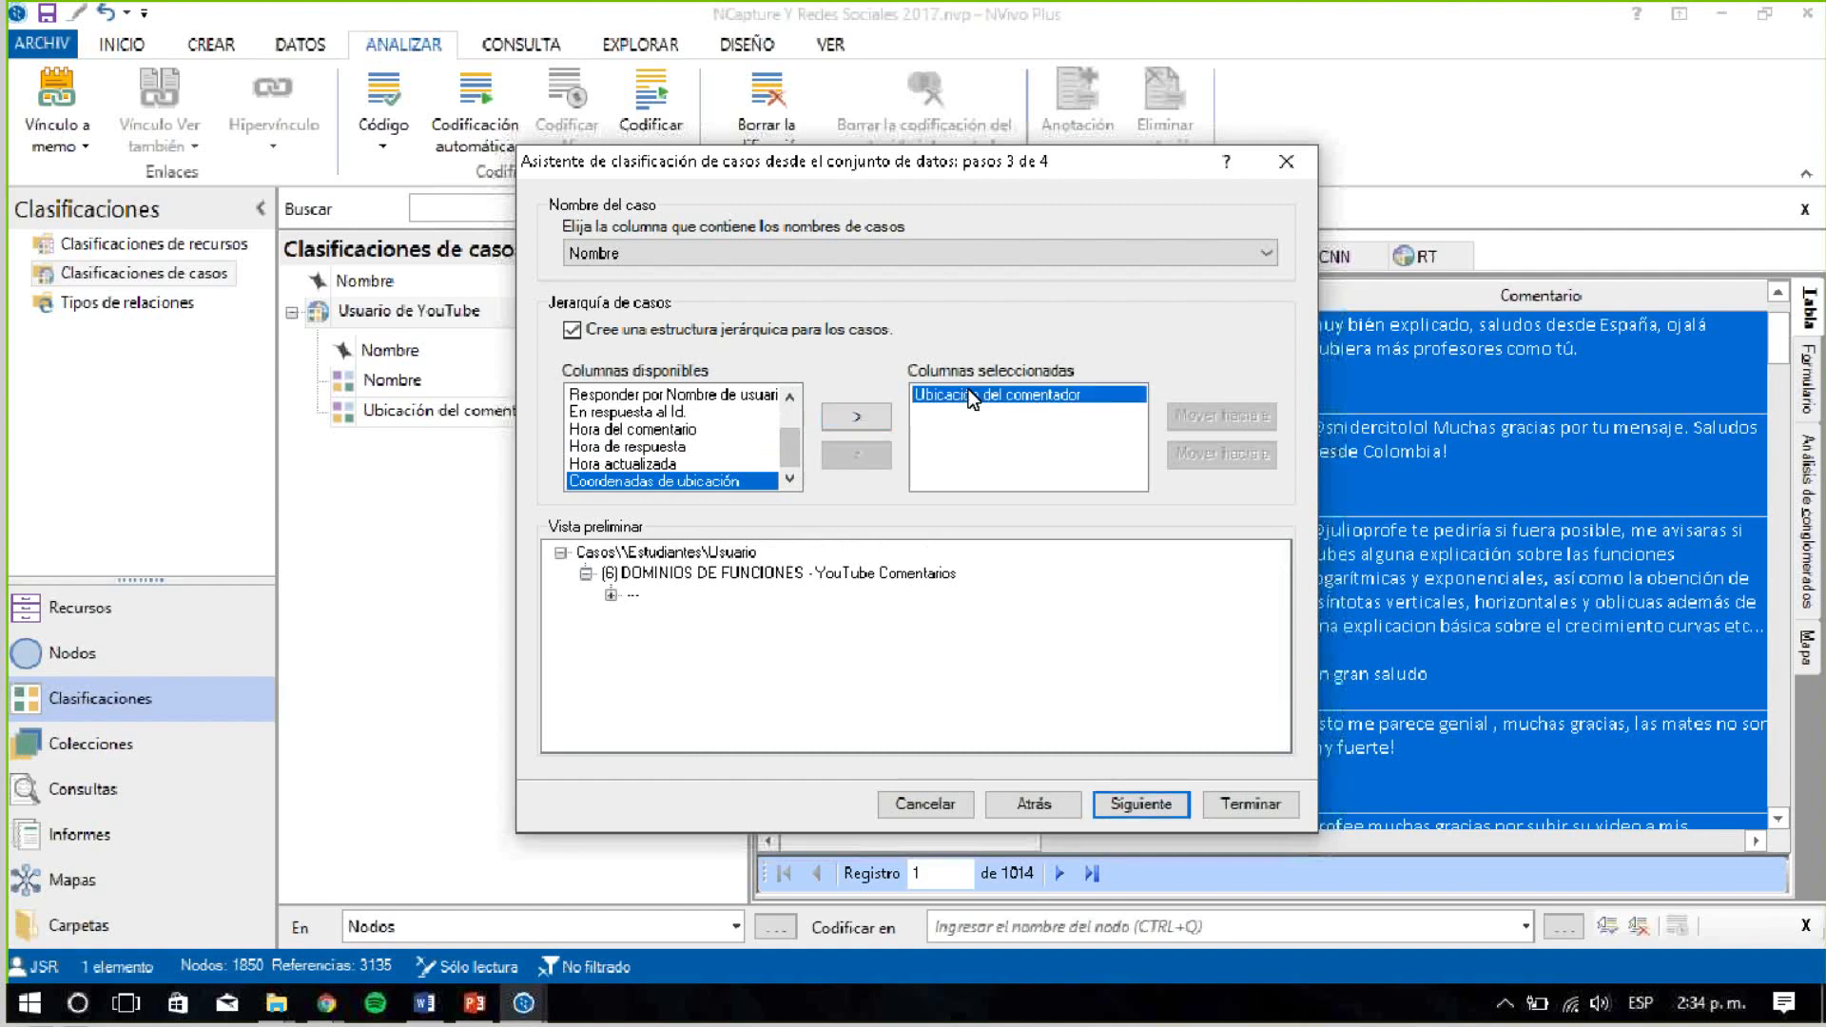
{"action": "left_click", "coordinate": [860, 457]}
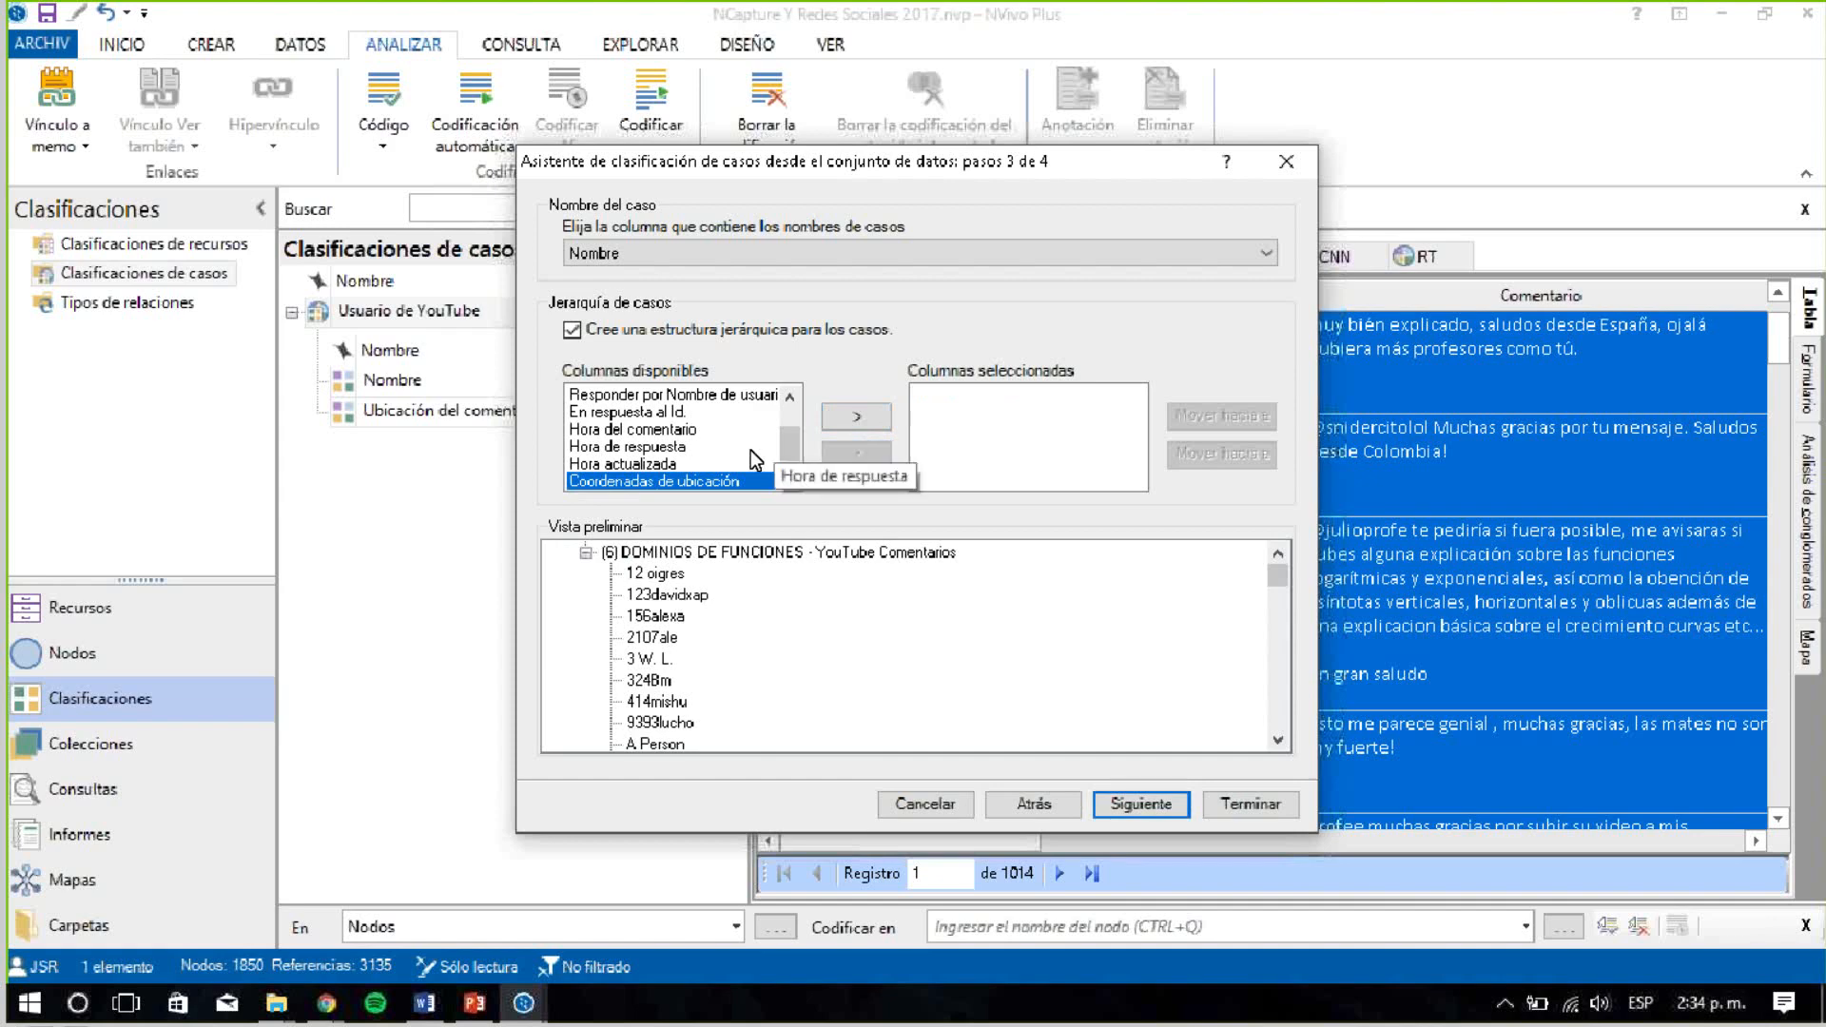
Add Hora del comentario as the column that structures the case hierarchy
{"action": "mouse_move", "coordinate": [791, 442]}
{"action": "left_mouse_down"}
{"action": "mouse_move", "coordinate": [794, 415]}
{"action": "mouse_move", "coordinate": [790, 443]}
{"action": "left_mouse_up"}
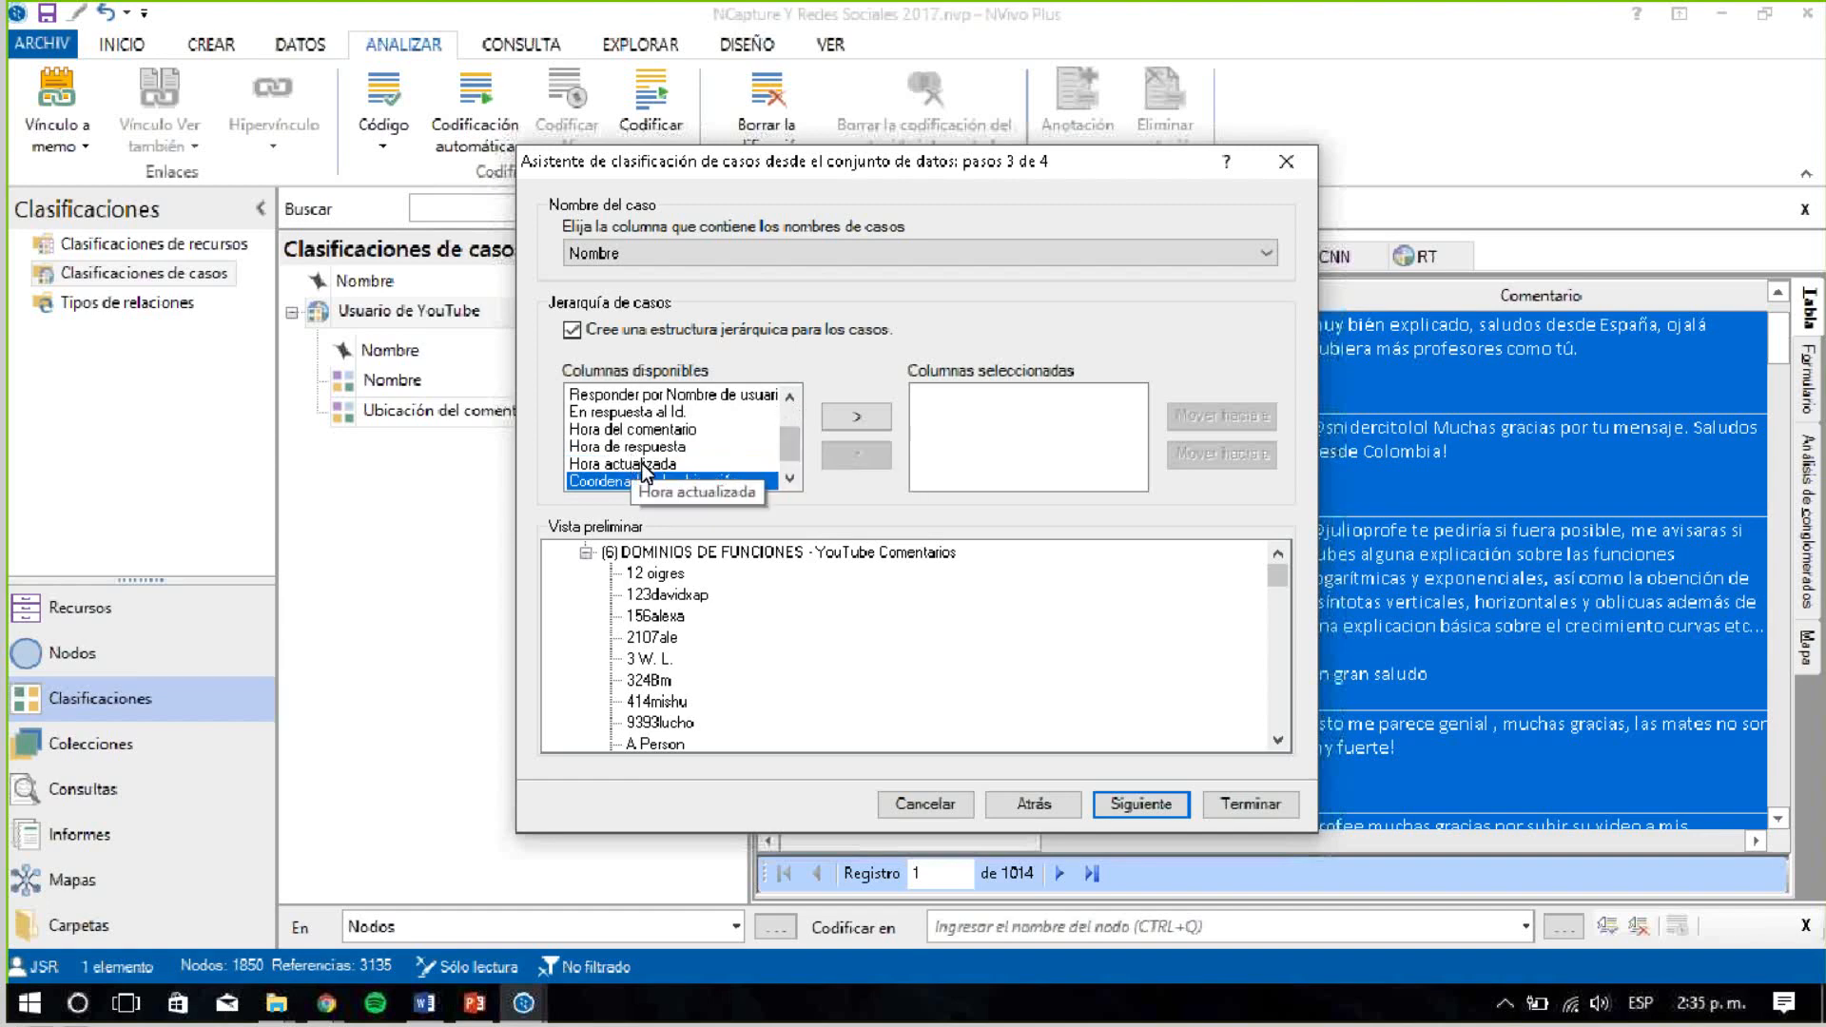
{"action": "left_click", "coordinate": [651, 430]}
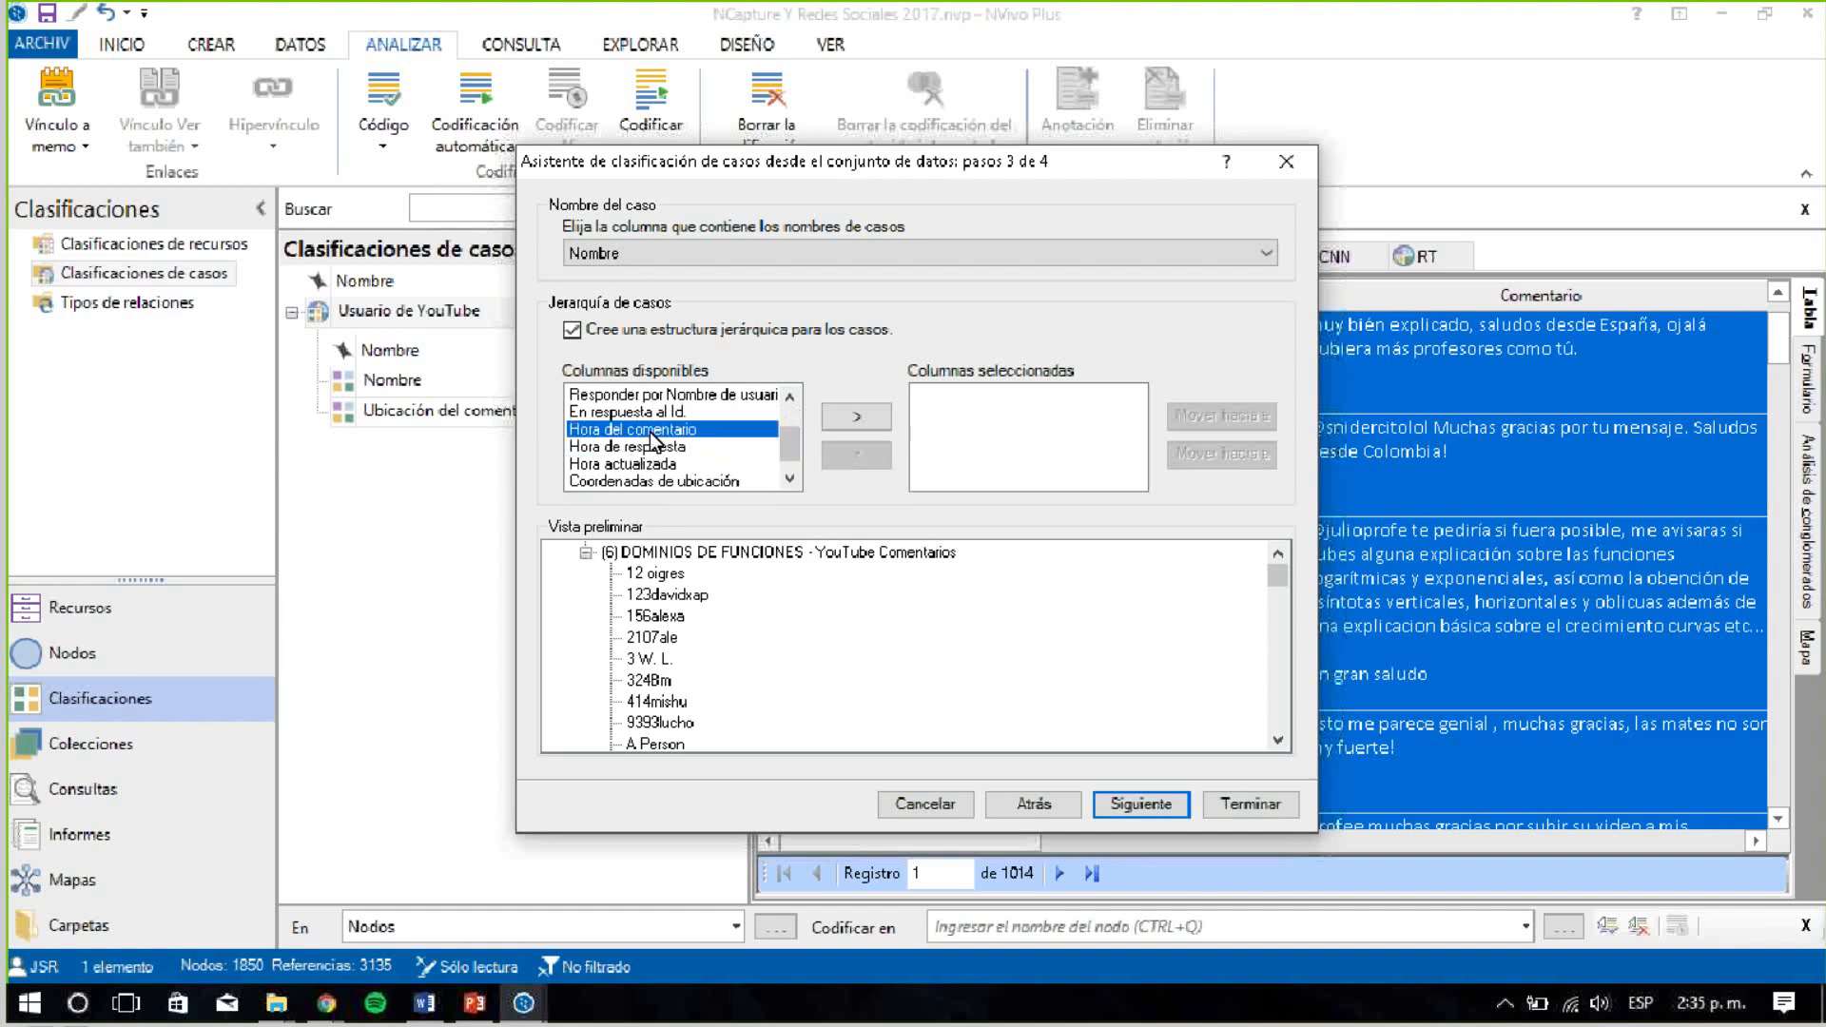
{"action": "left_click", "coordinate": [862, 409]}
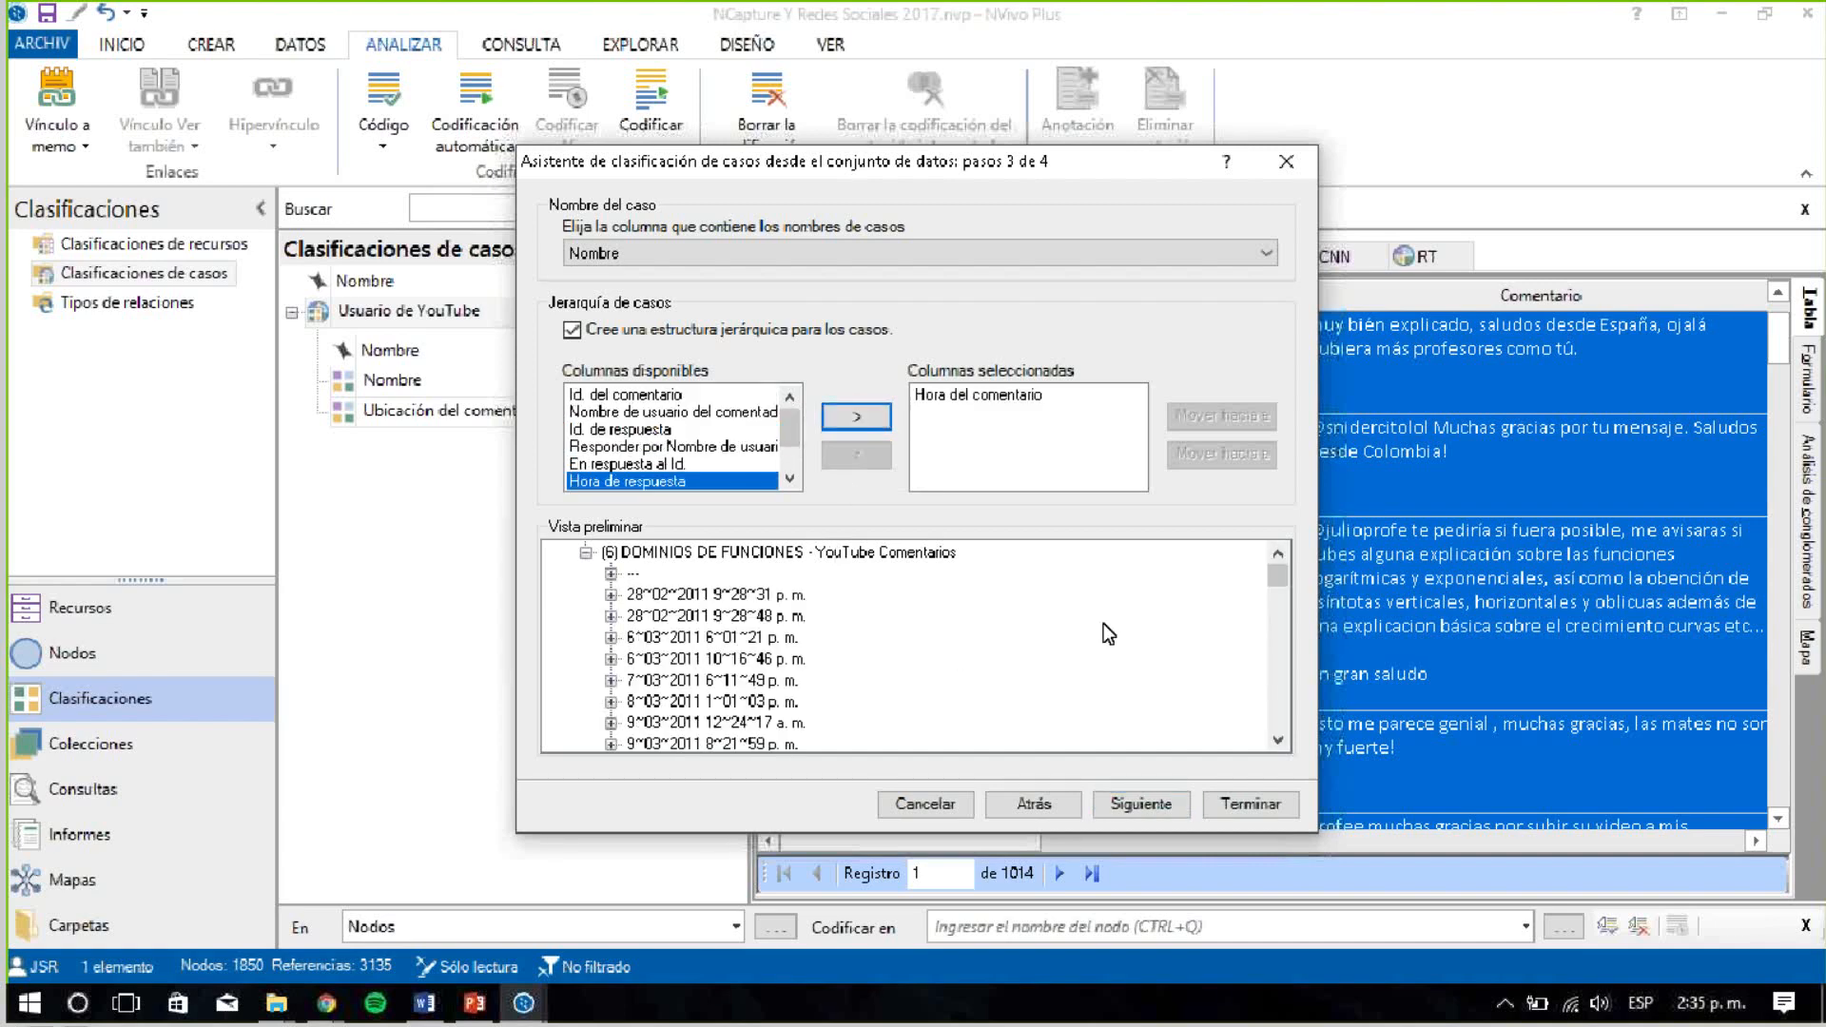
Check the users grouped under each comment time in the preview and finish the case classification
{"action": "mouse_move", "coordinate": [1275, 577]}
{"action": "left_mouse_down"}
{"action": "mouse_move", "coordinate": [1282, 698]}
{"action": "mouse_move", "coordinate": [1267, 551]}
{"action": "left_mouse_up"}
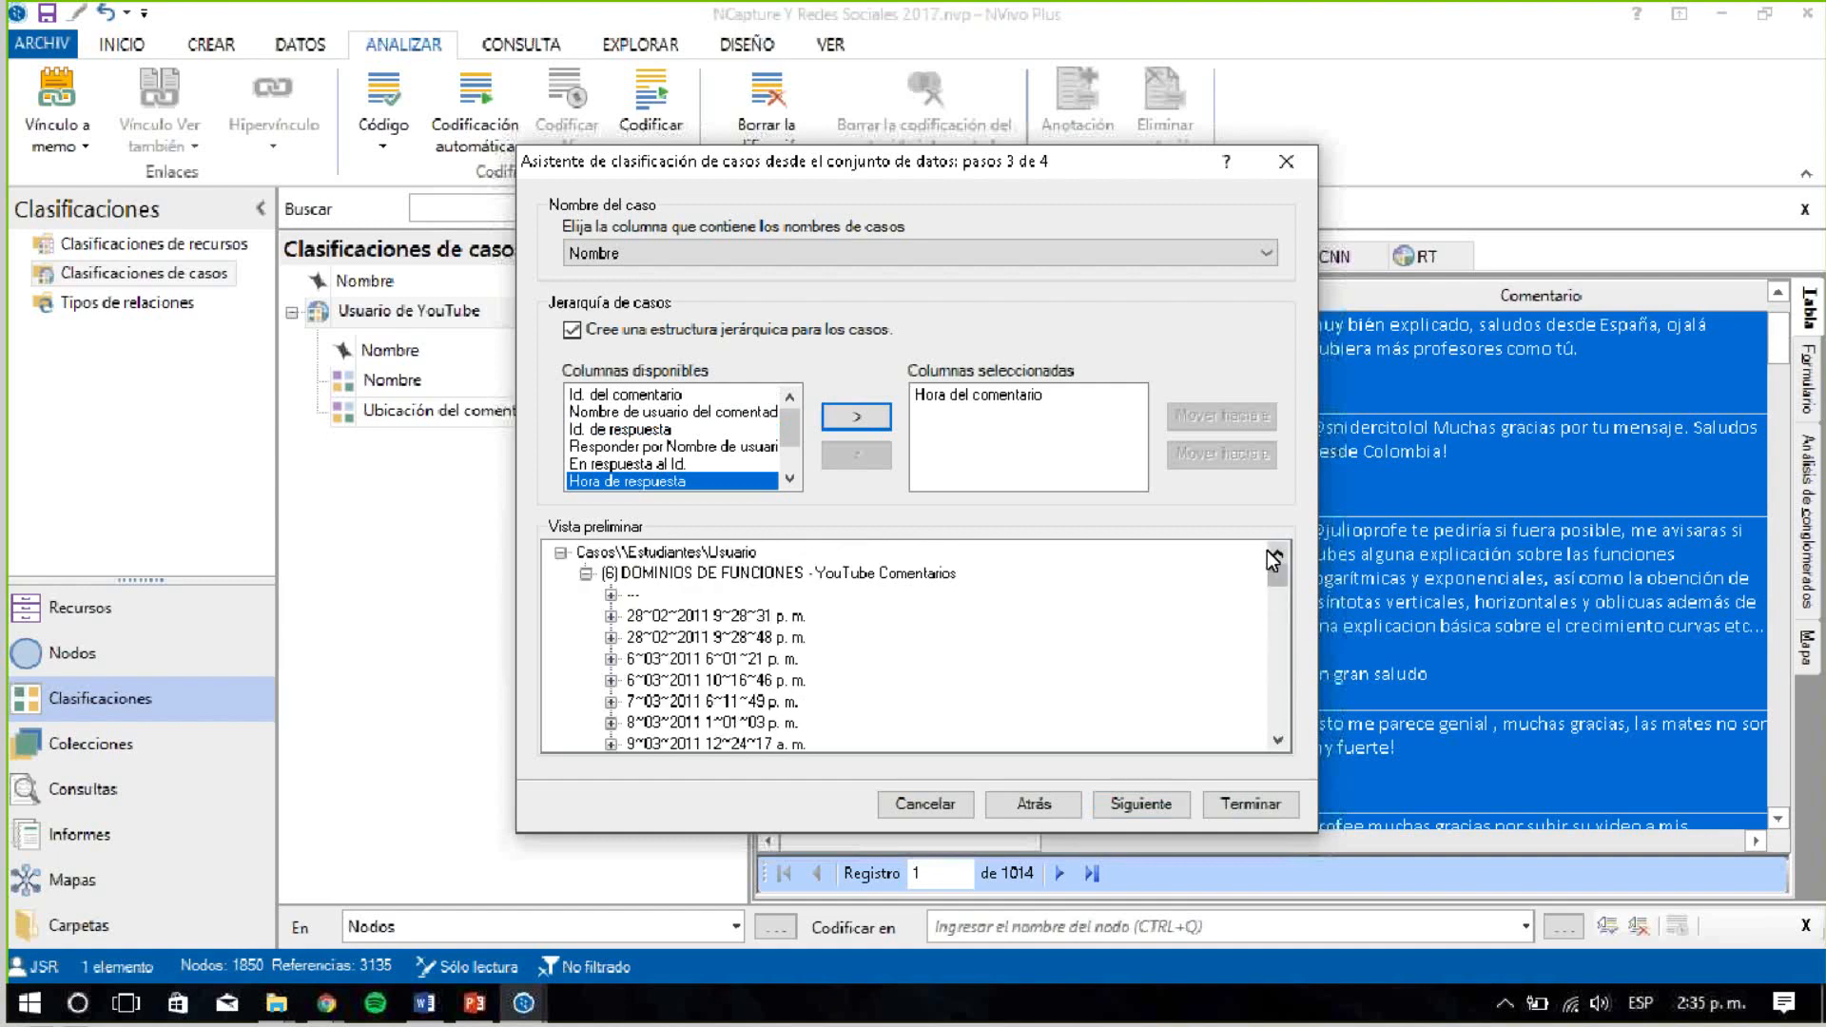
{"action": "left_click", "coordinate": [611, 615]}
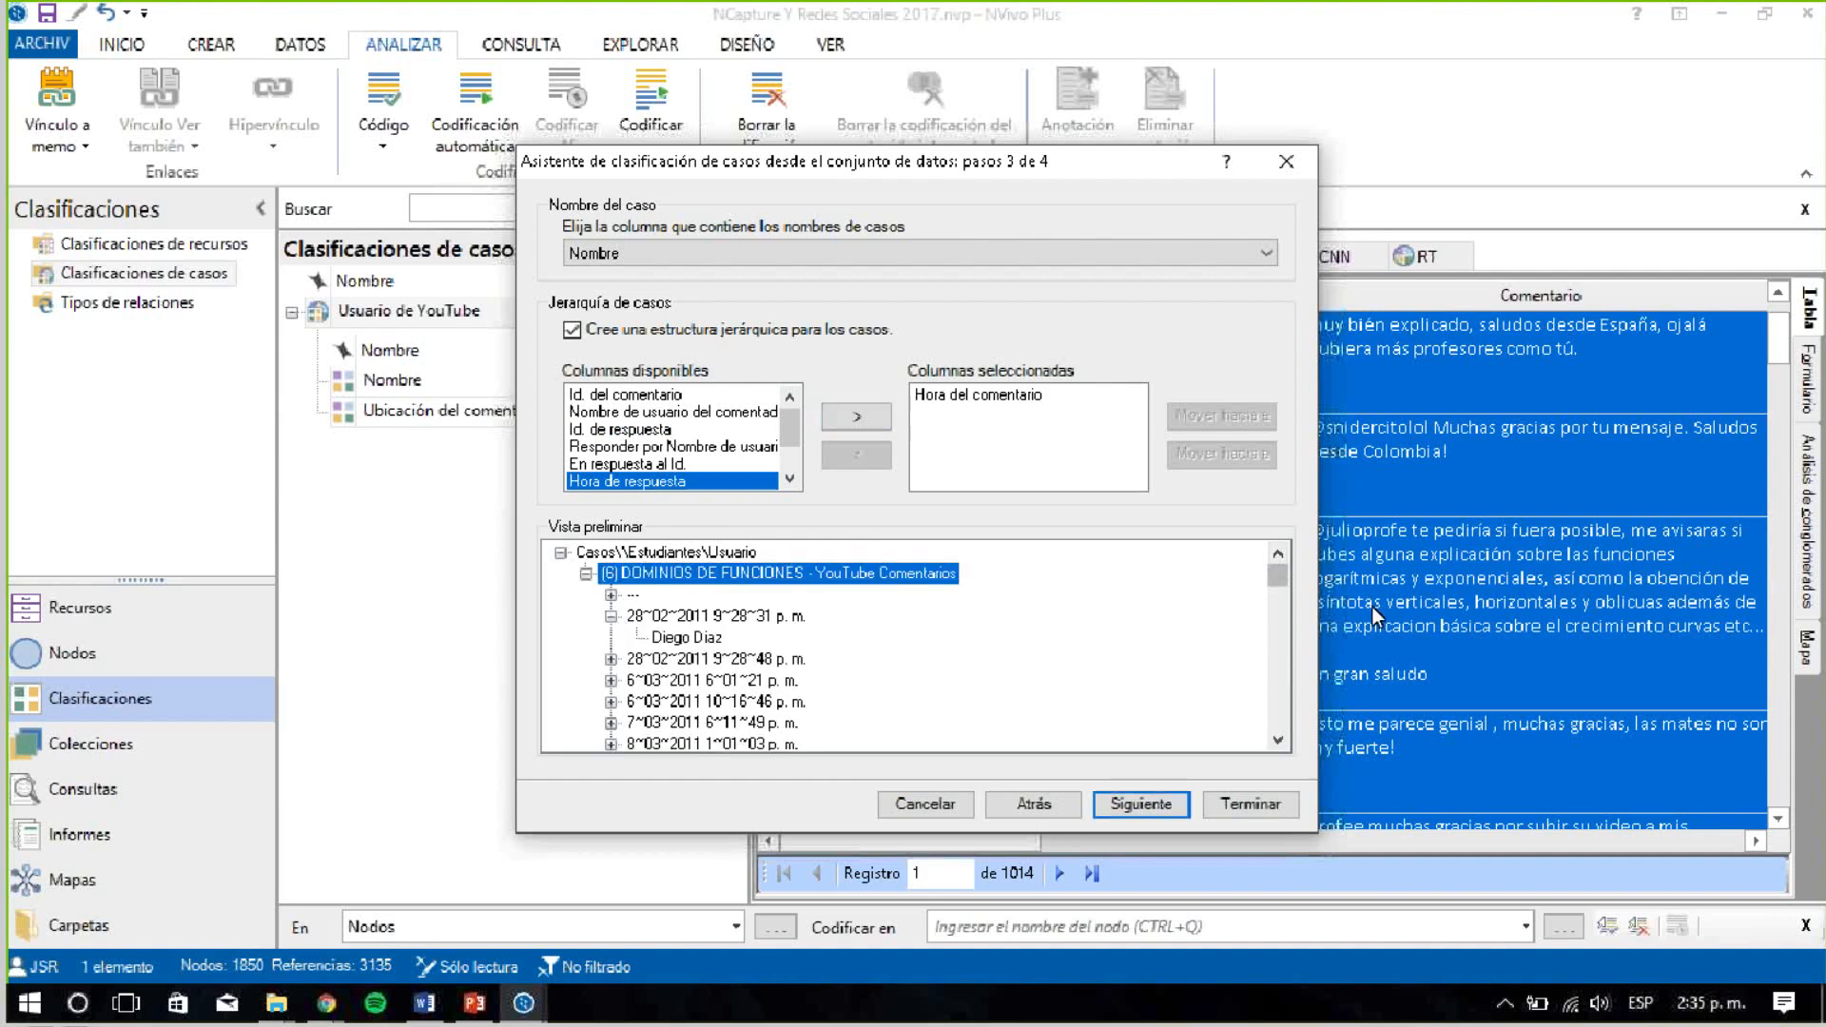
{"action": "left_click_drag", "start_coordinate": [1278, 570], "coordinate": [1282, 729]}
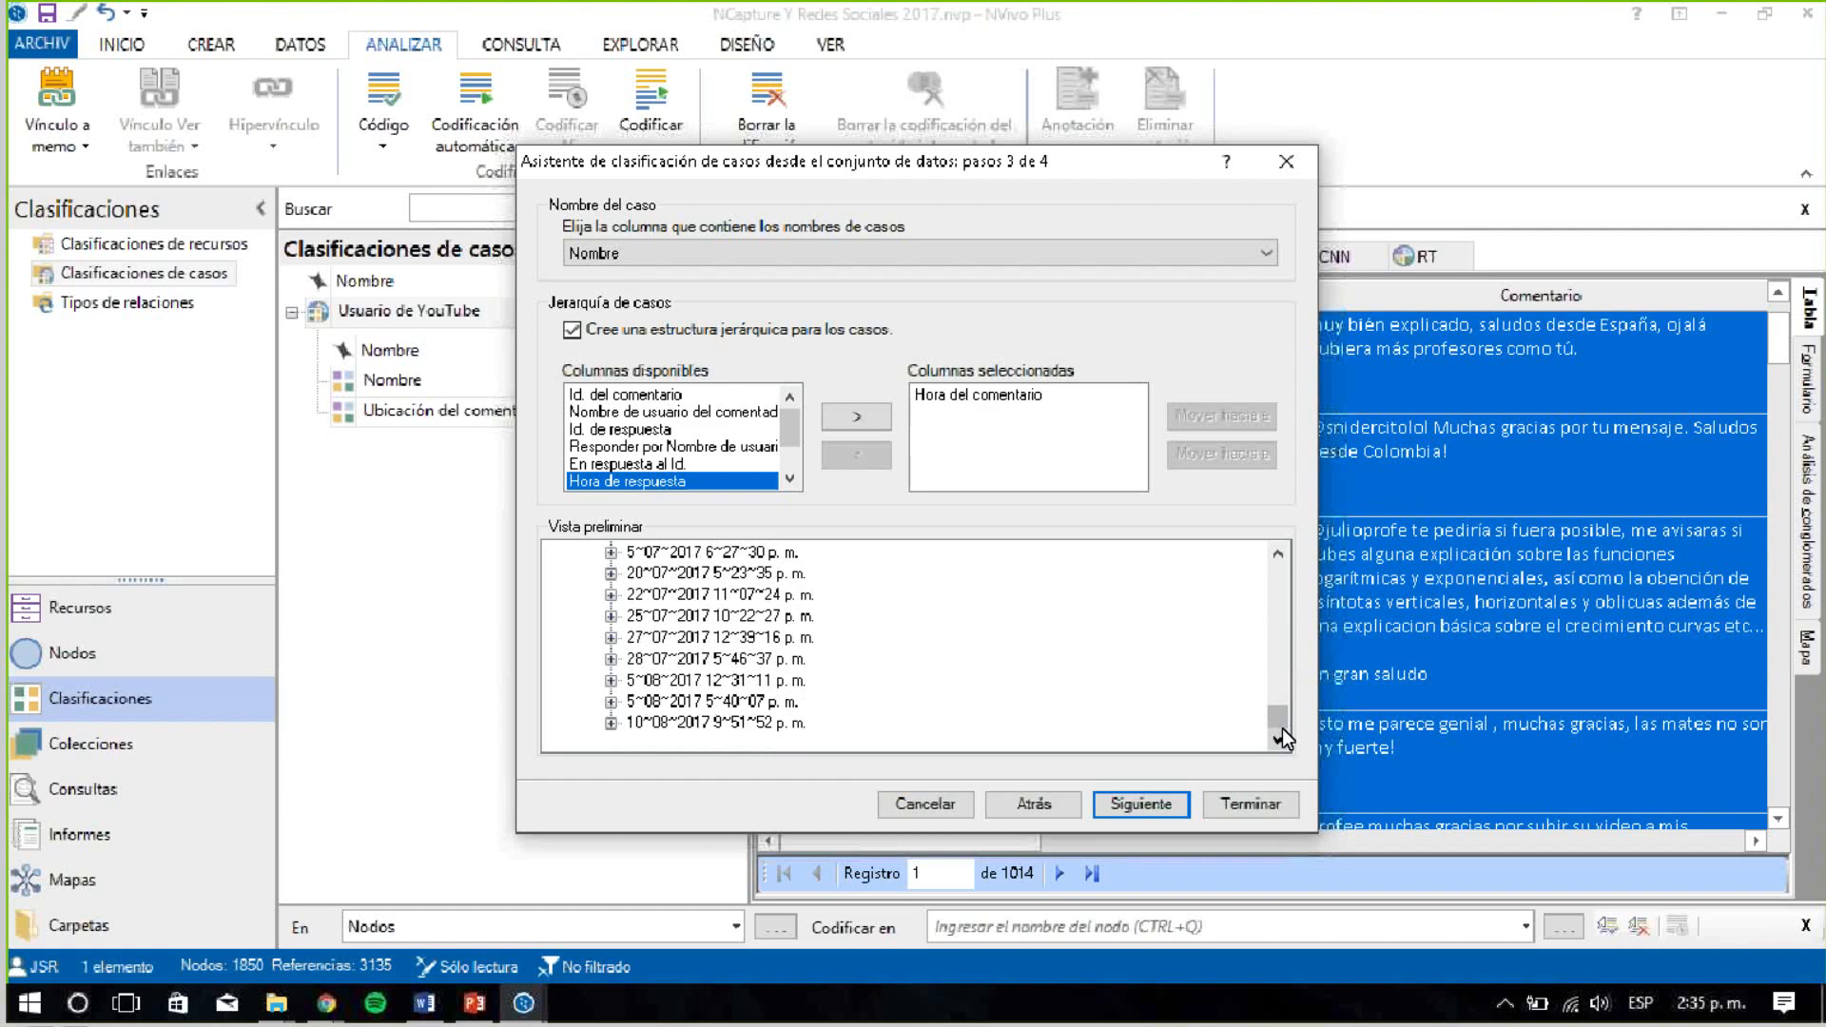
{"action": "left_click", "coordinate": [1246, 809]}
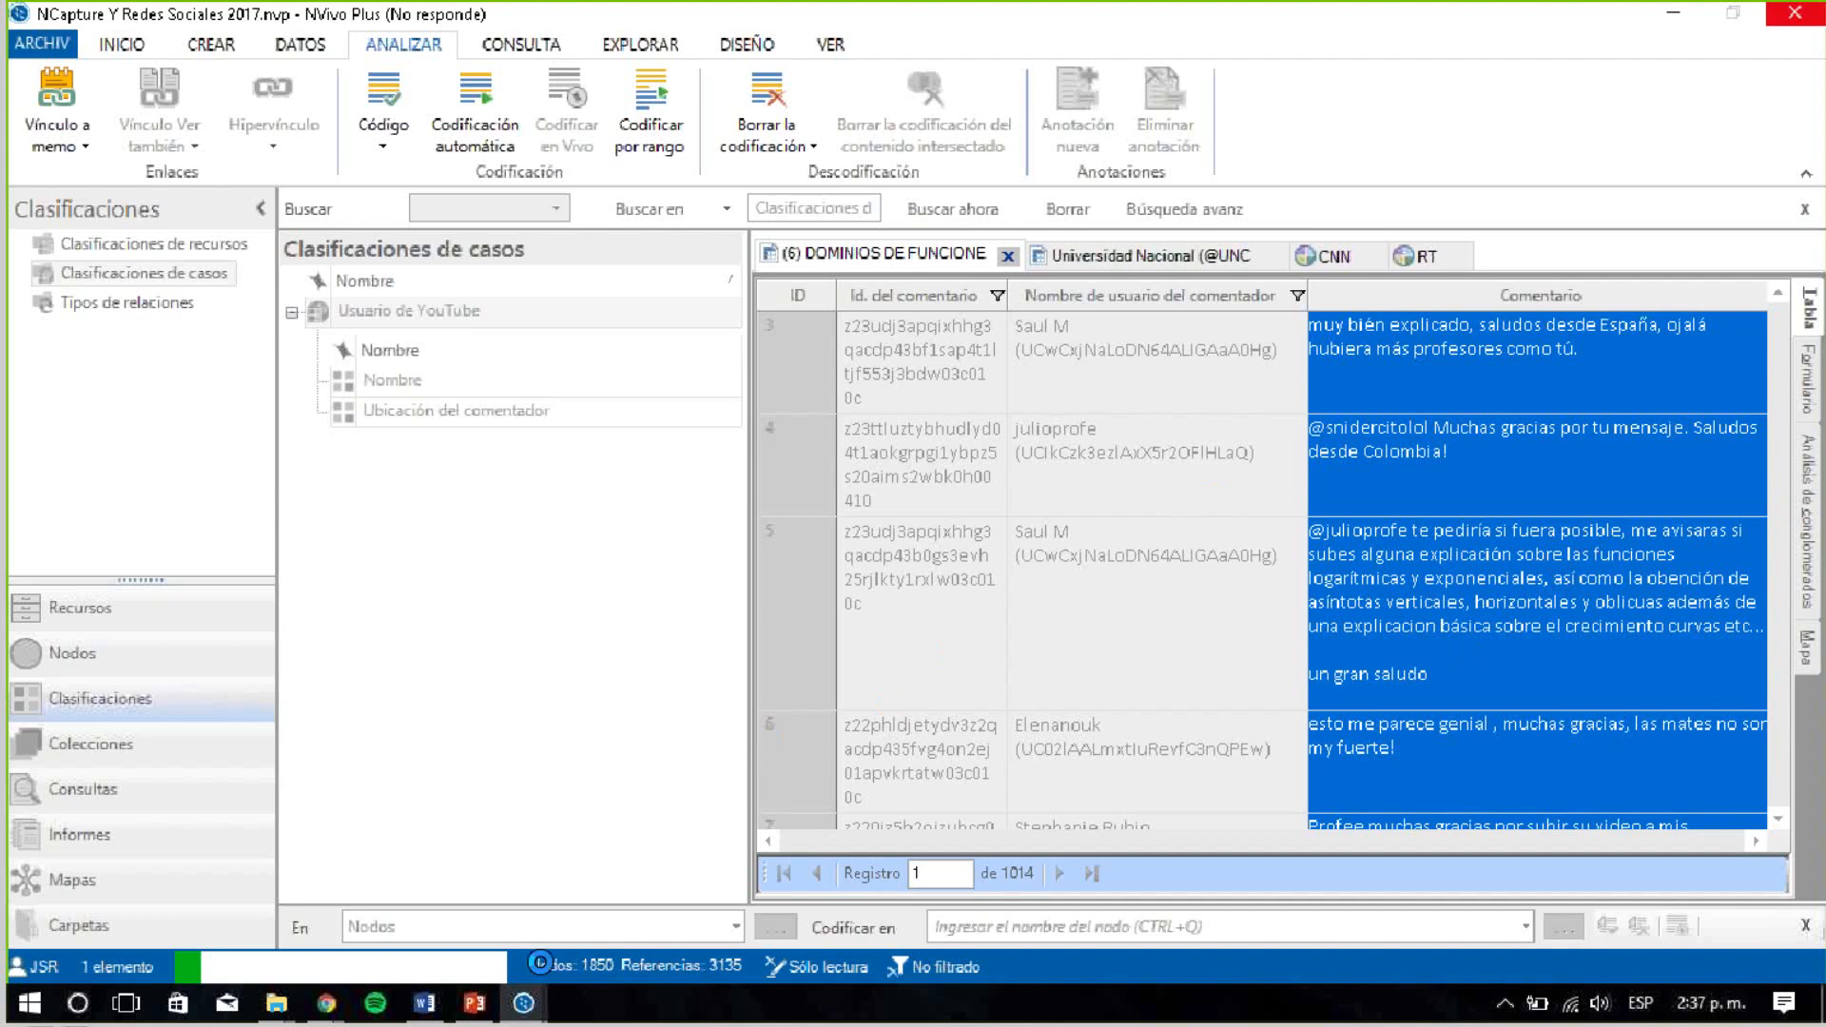
Switch to the NCapture R Sociales y Sociogramas project and look over its nodes and resources
{"action": "mouse_move", "coordinate": [519, 1019]}
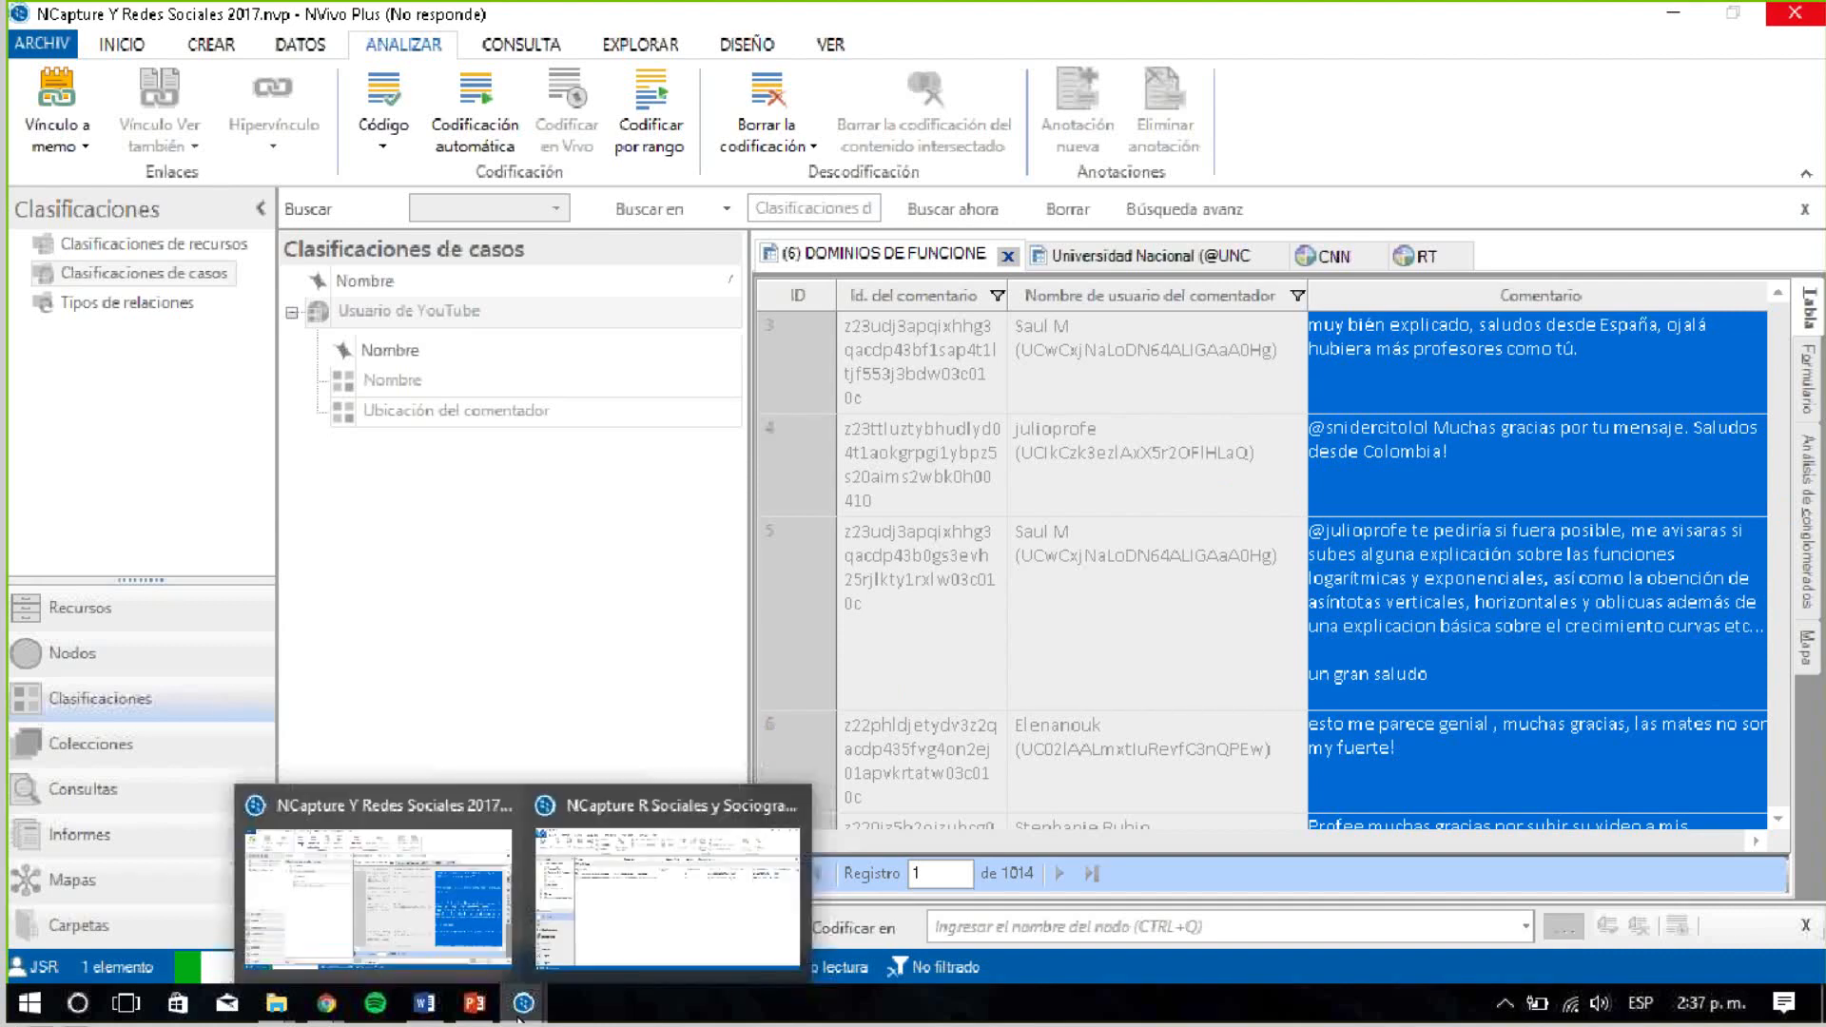
{"action": "left_click", "coordinate": [607, 916]}
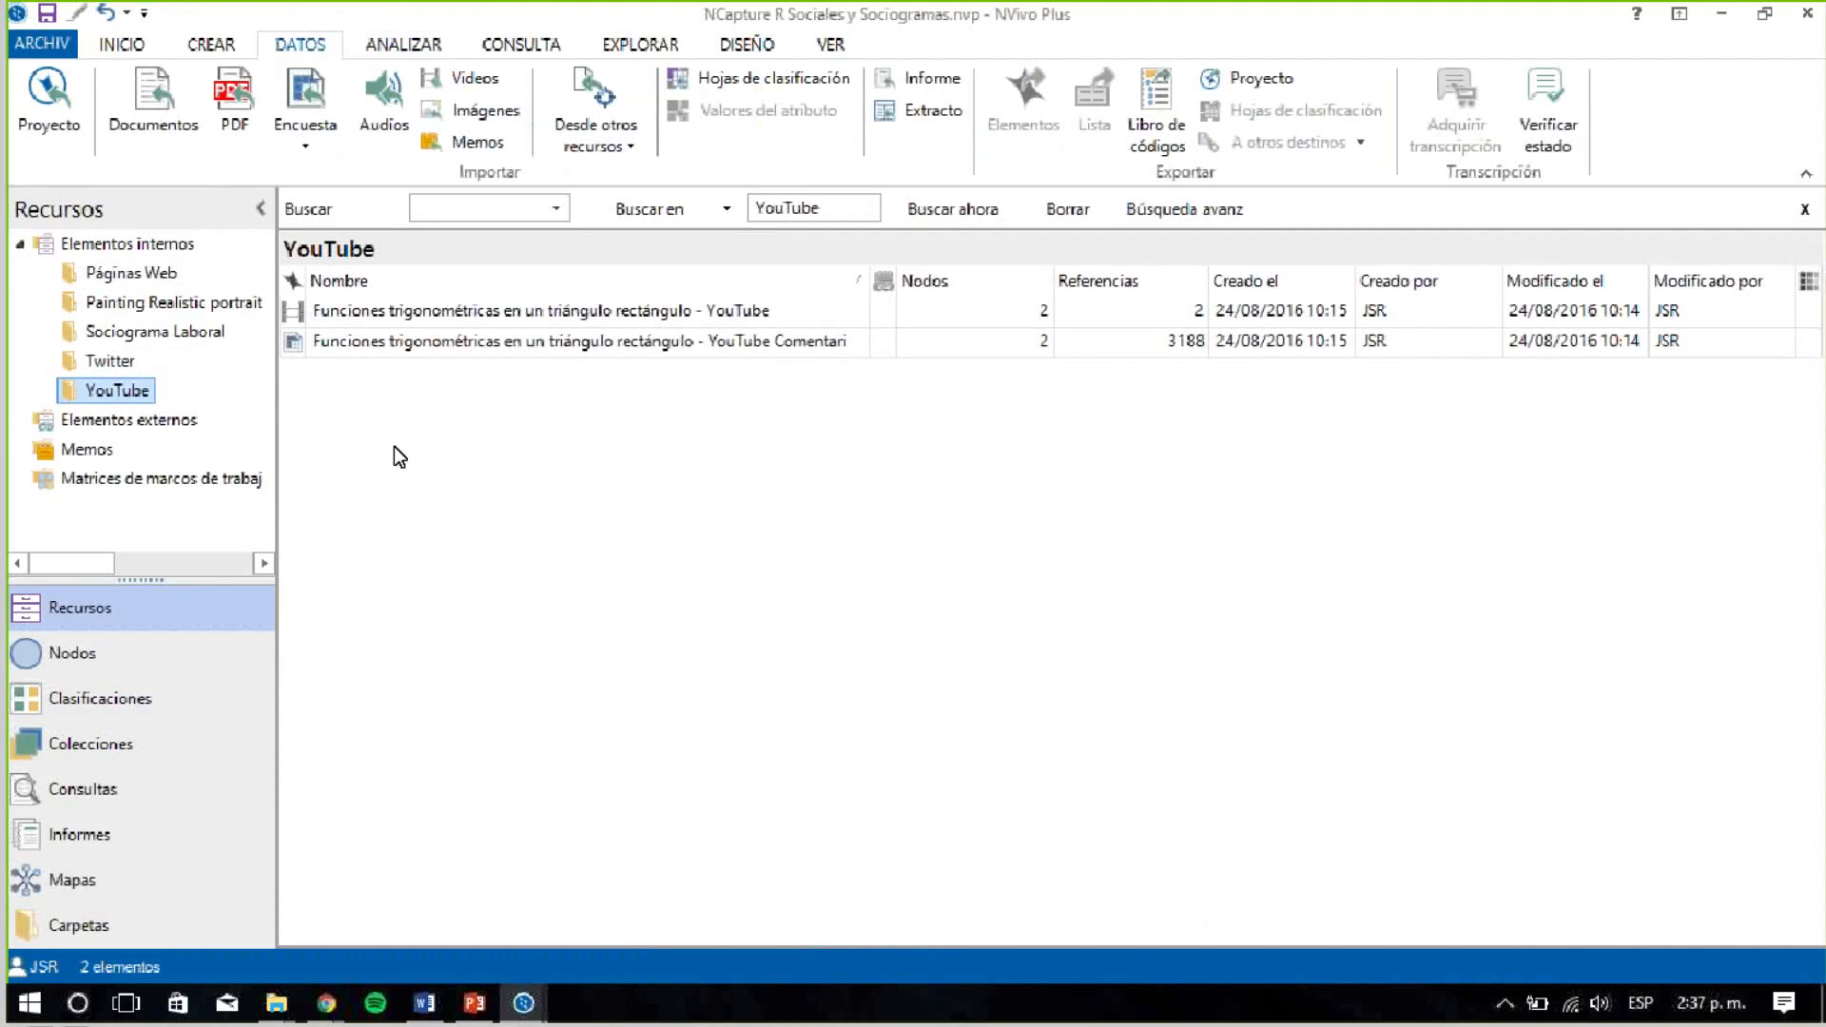
{"action": "left_click", "coordinate": [127, 654]}
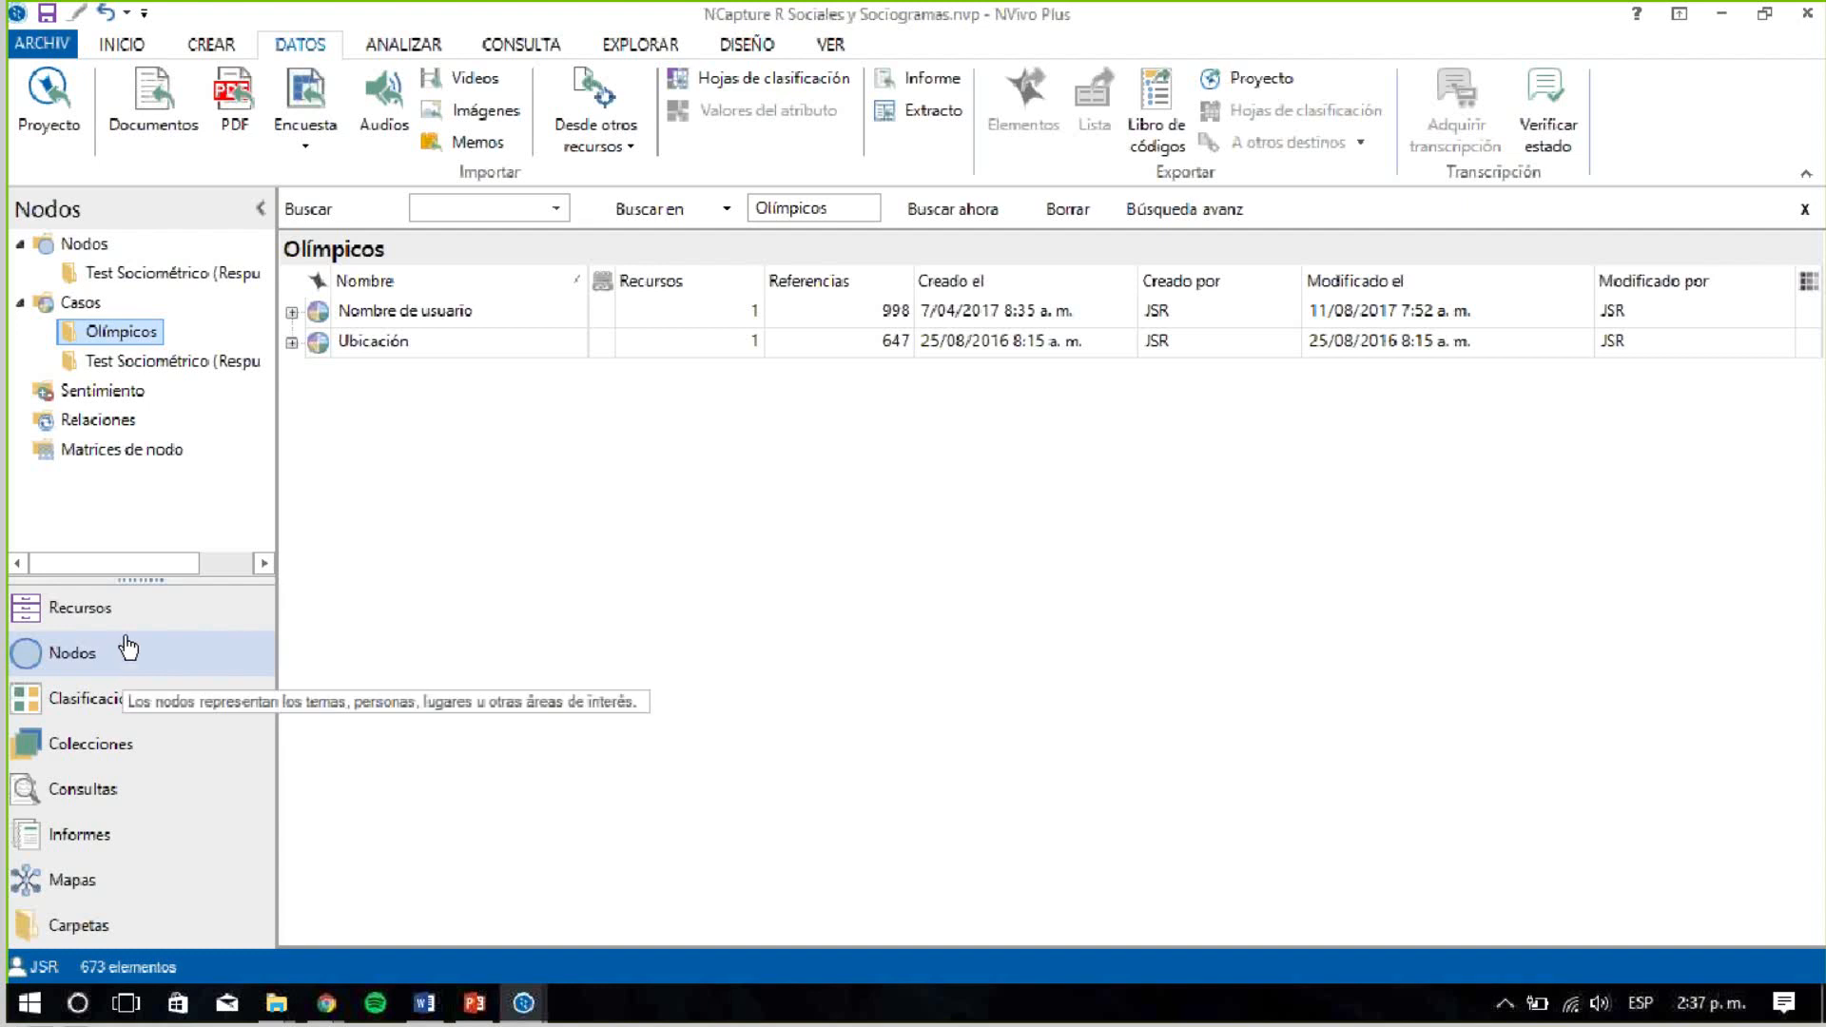
{"action": "left_click", "coordinate": [156, 606]}
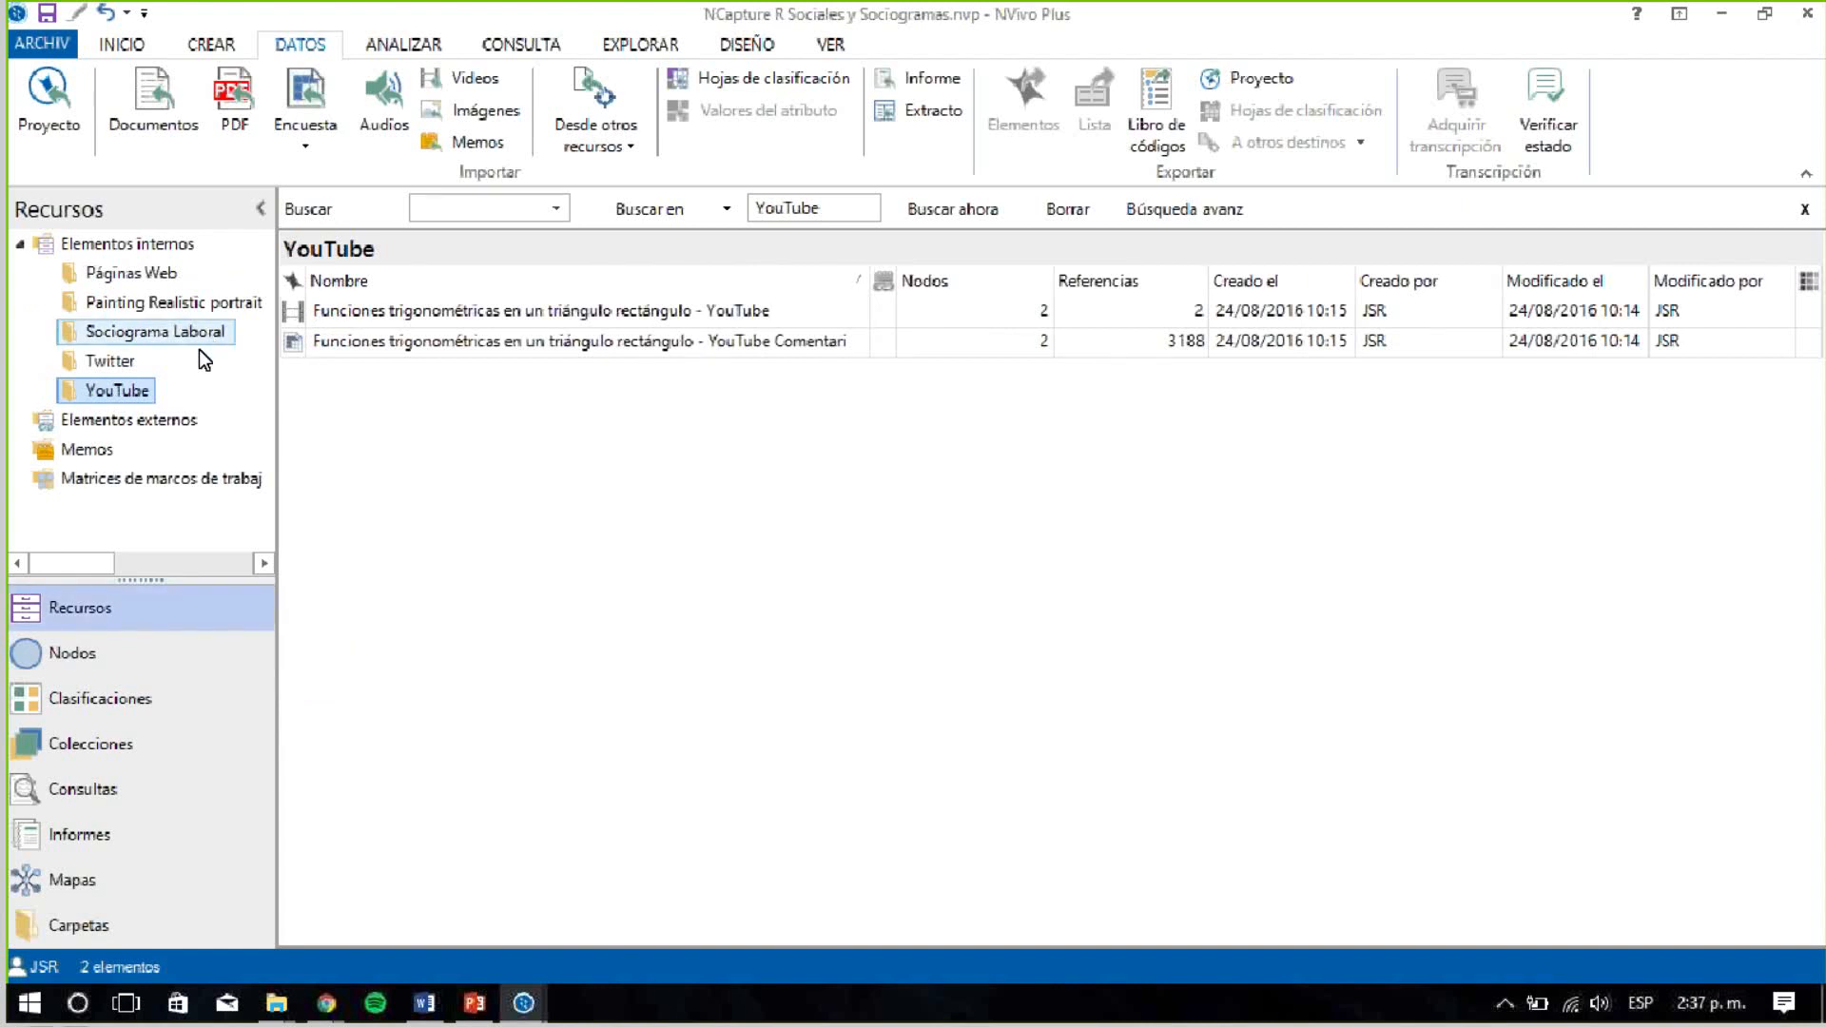
{"action": "left_click", "coordinate": [147, 670]}
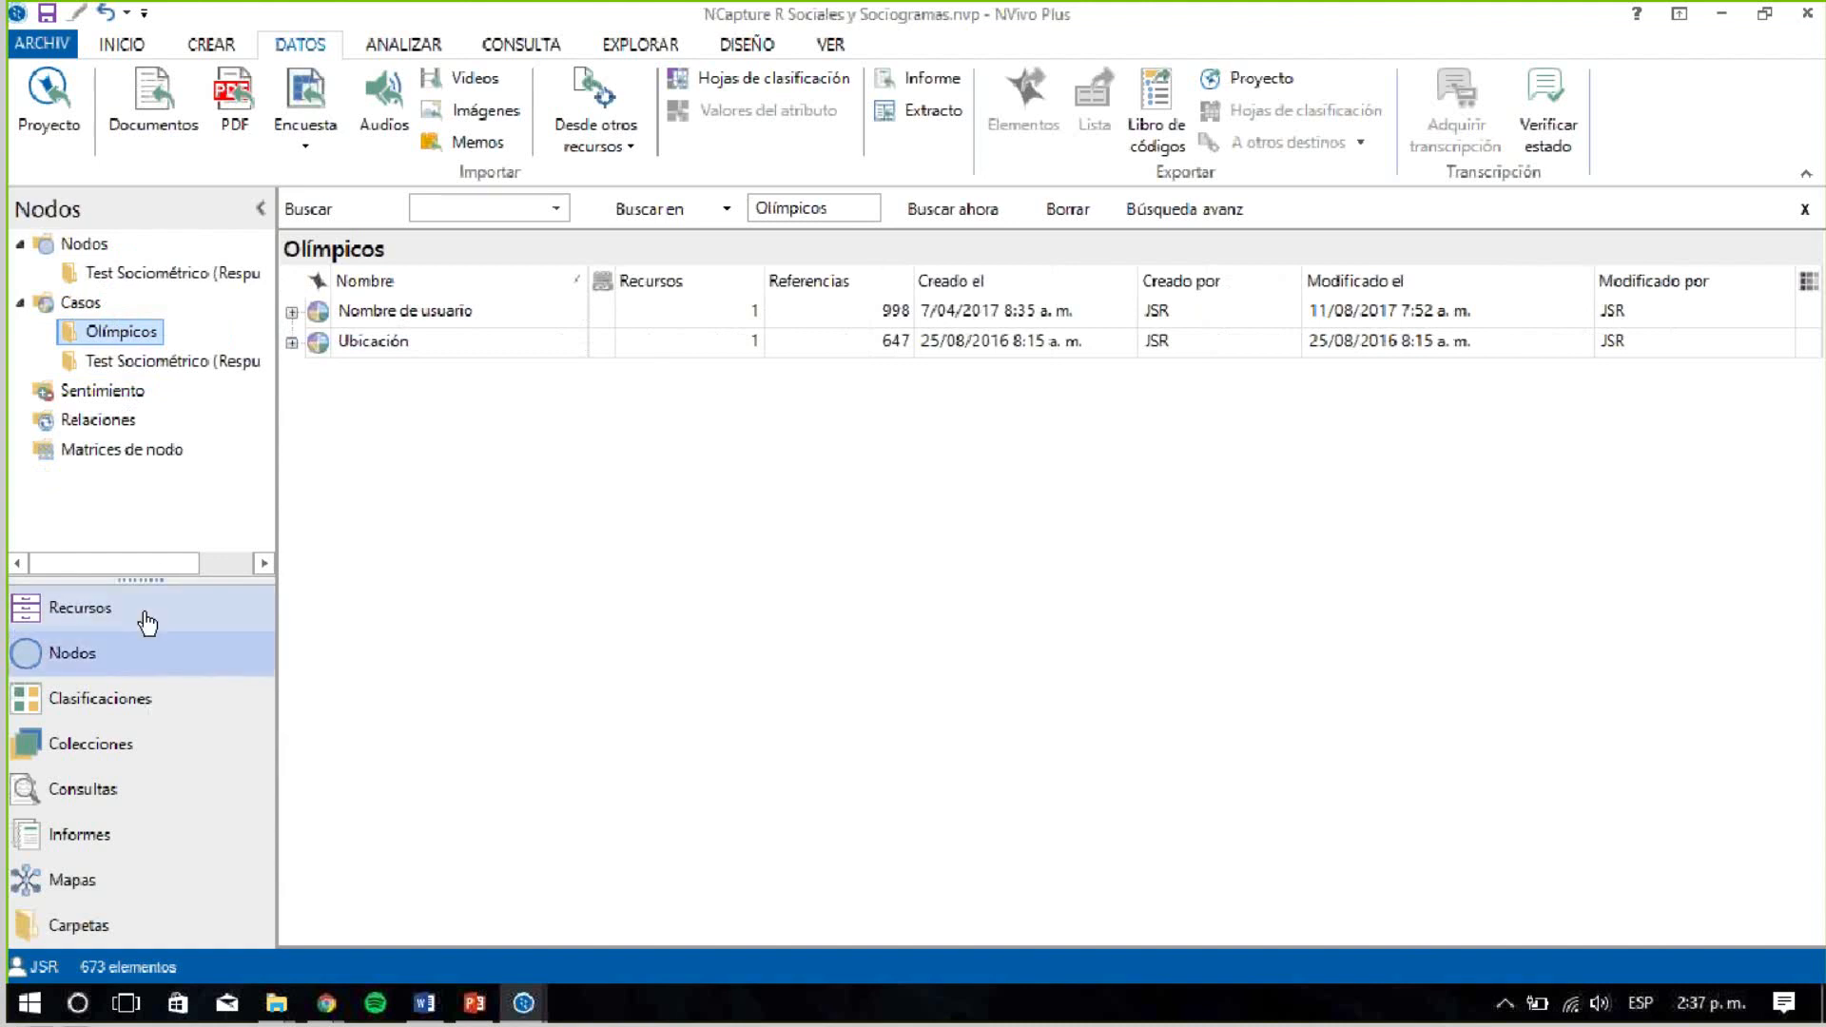
{"action": "left_click", "coordinate": [147, 623]}
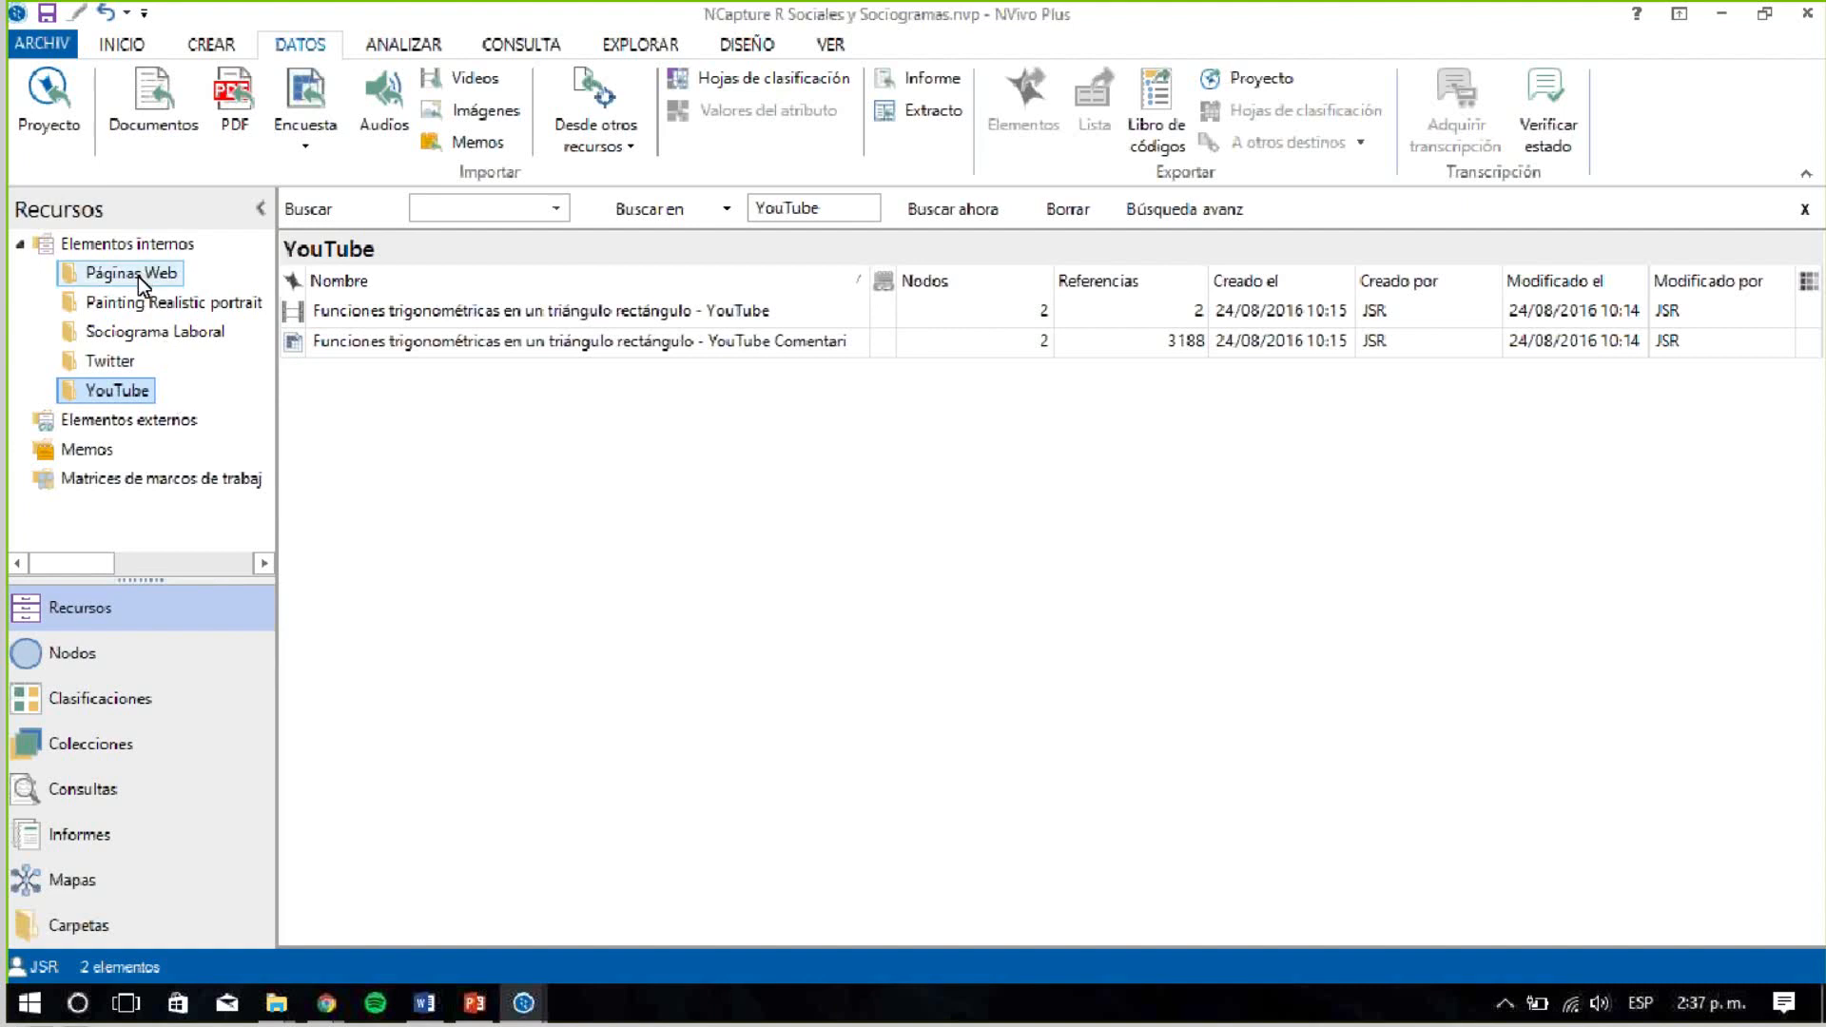
Open the #JuegosOlimpicosRio2016 Twitter search dataset from the Twitter resources folder
{"action": "left_click", "coordinate": [110, 359]}
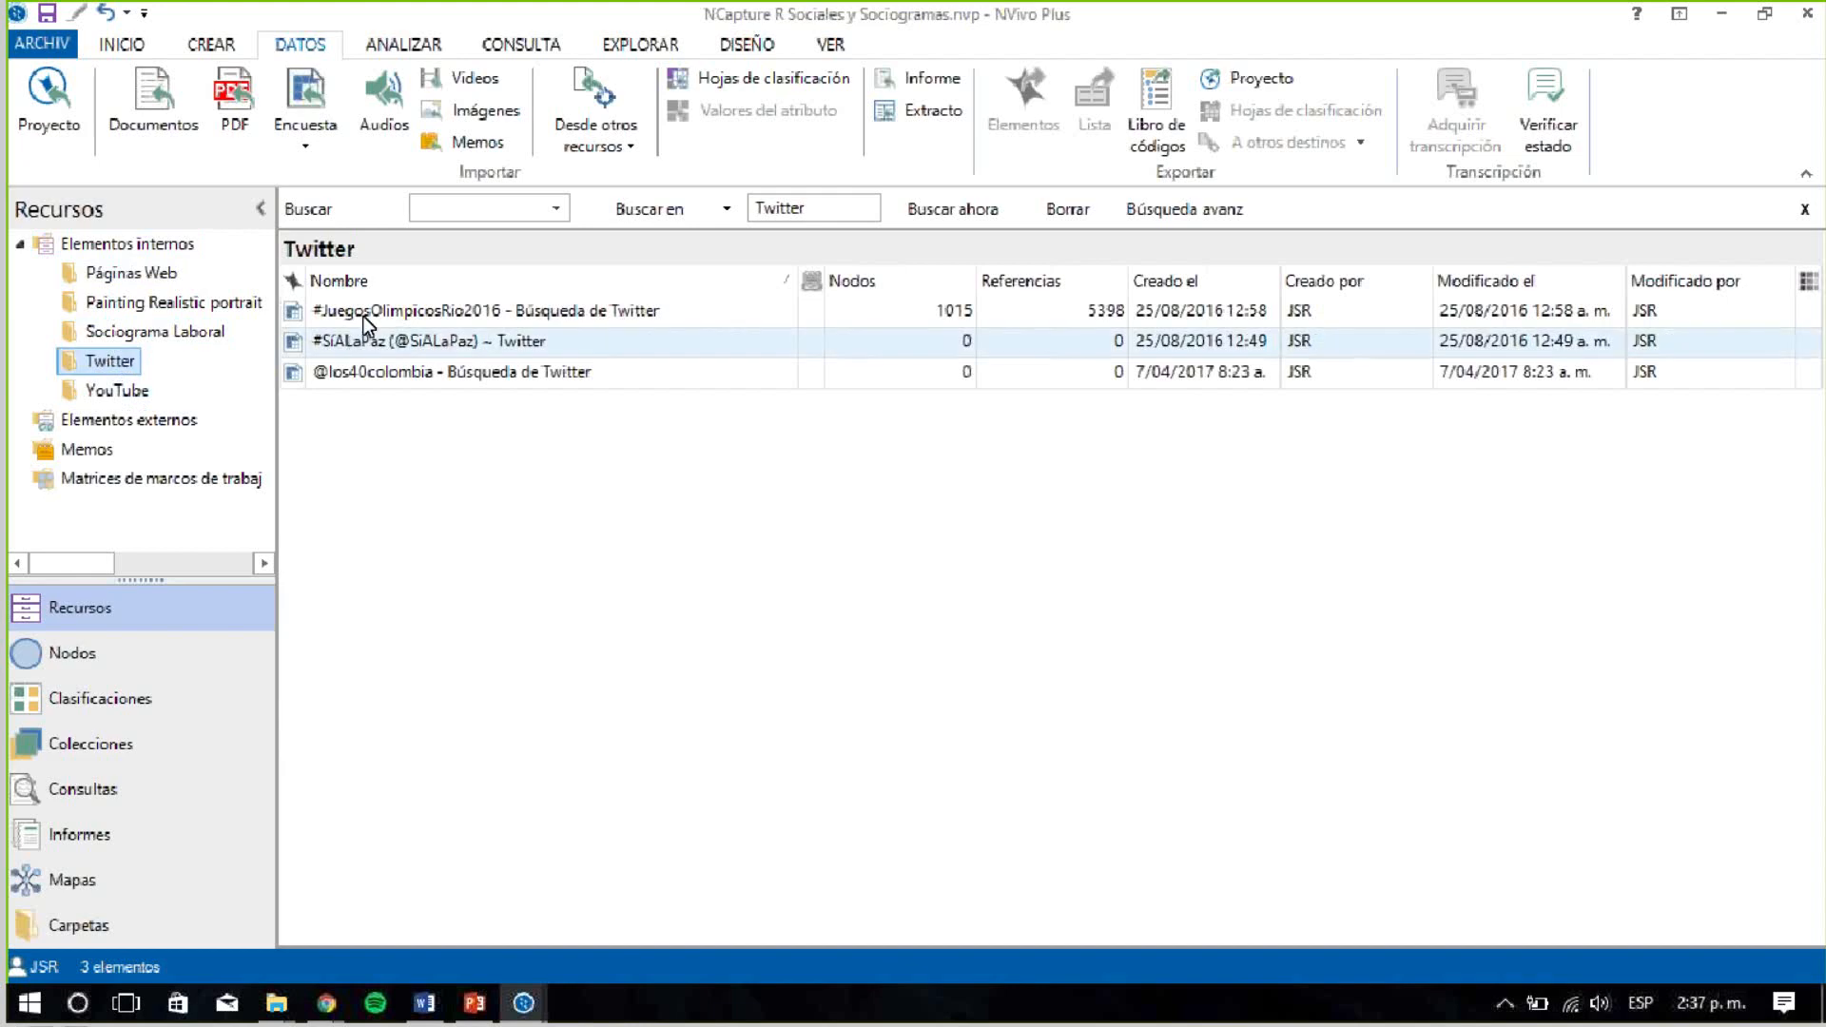
{"action": "left_click", "coordinate": [369, 309]}
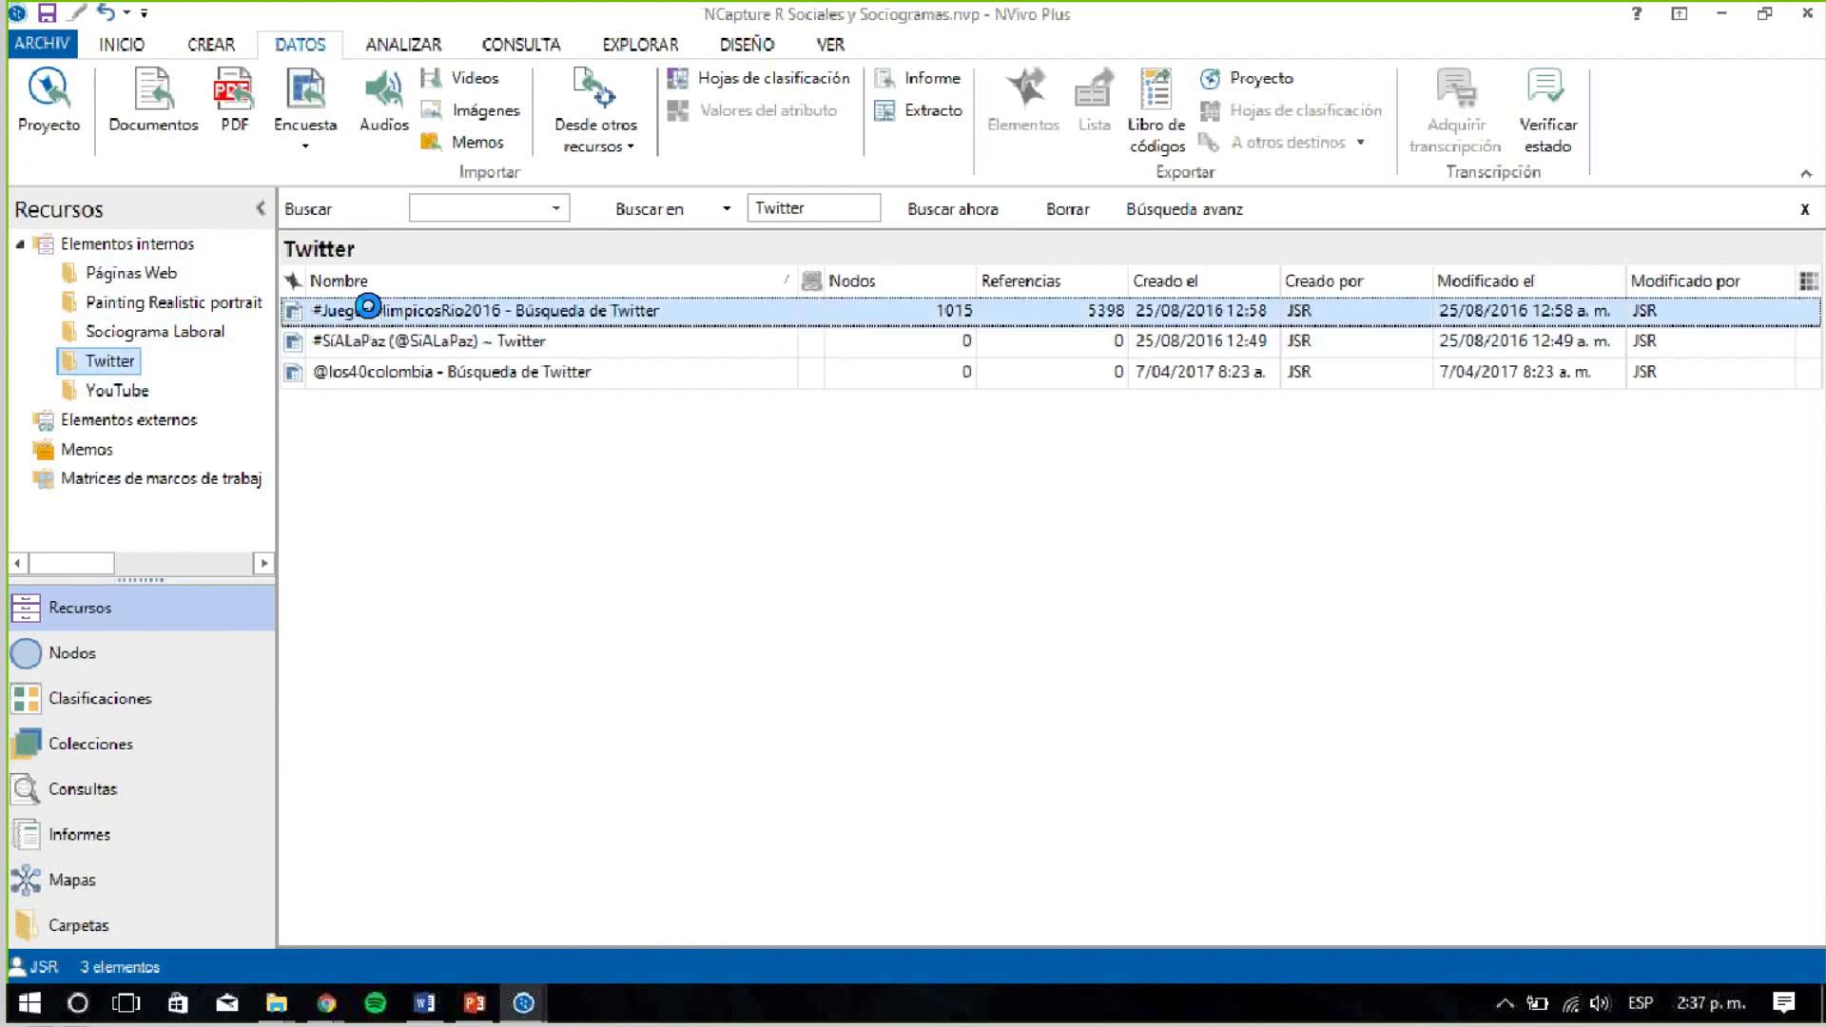
{"action": "double_click", "coordinate": [369, 308]}
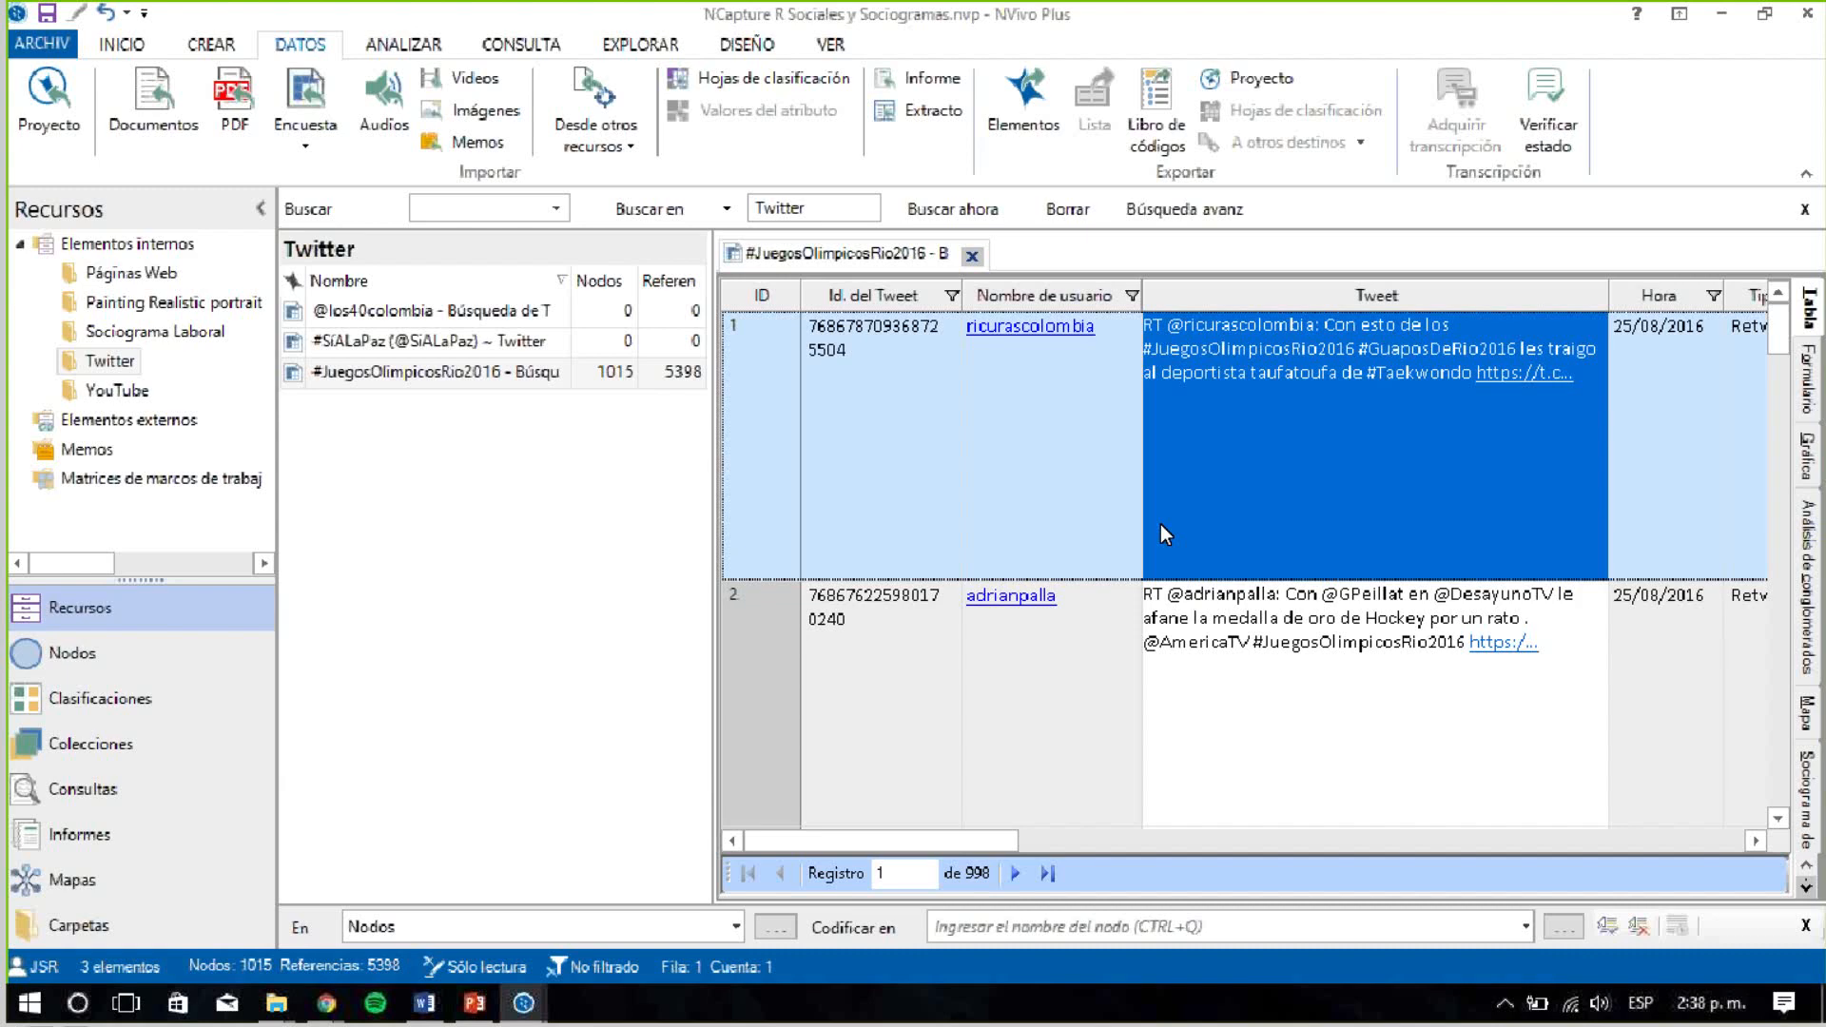
Examine the Nombre de usuario cases under Olímpicos and the coded tweets of the first user, closing that case and collapsing the list
{"action": "left_click", "coordinate": [114, 669]}
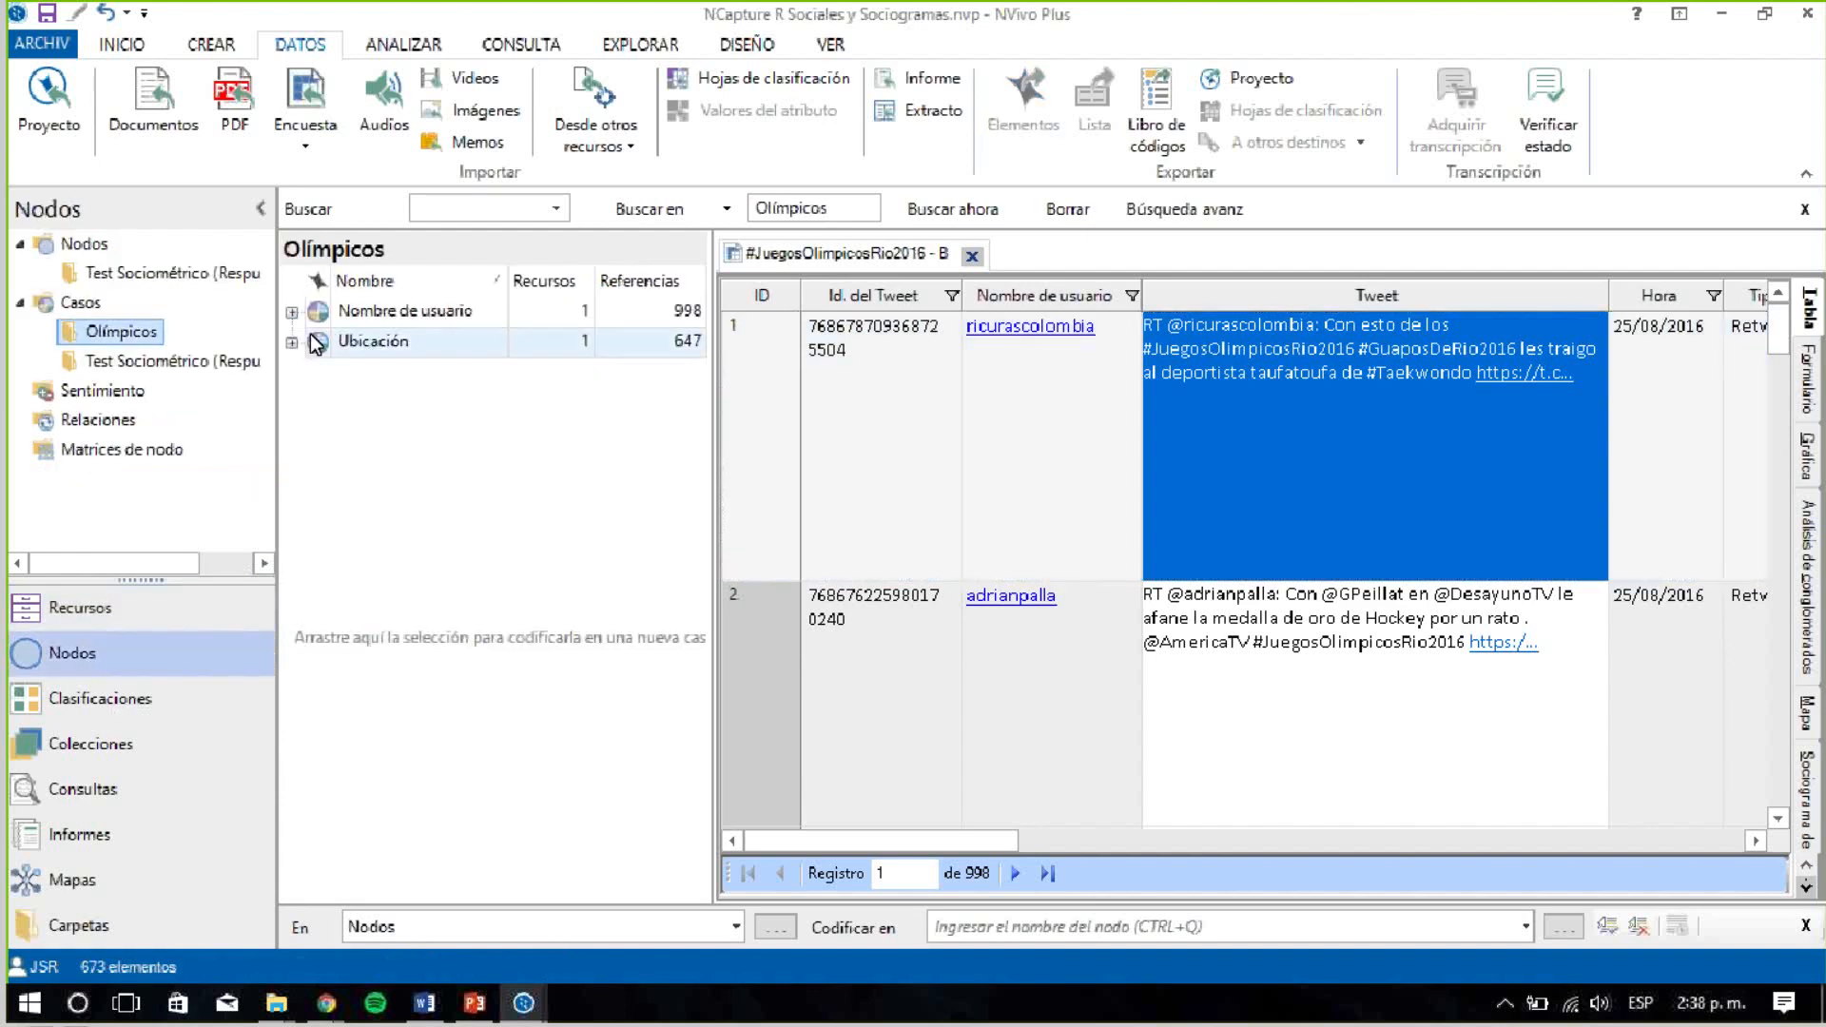
{"action": "left_click", "coordinate": [292, 313]}
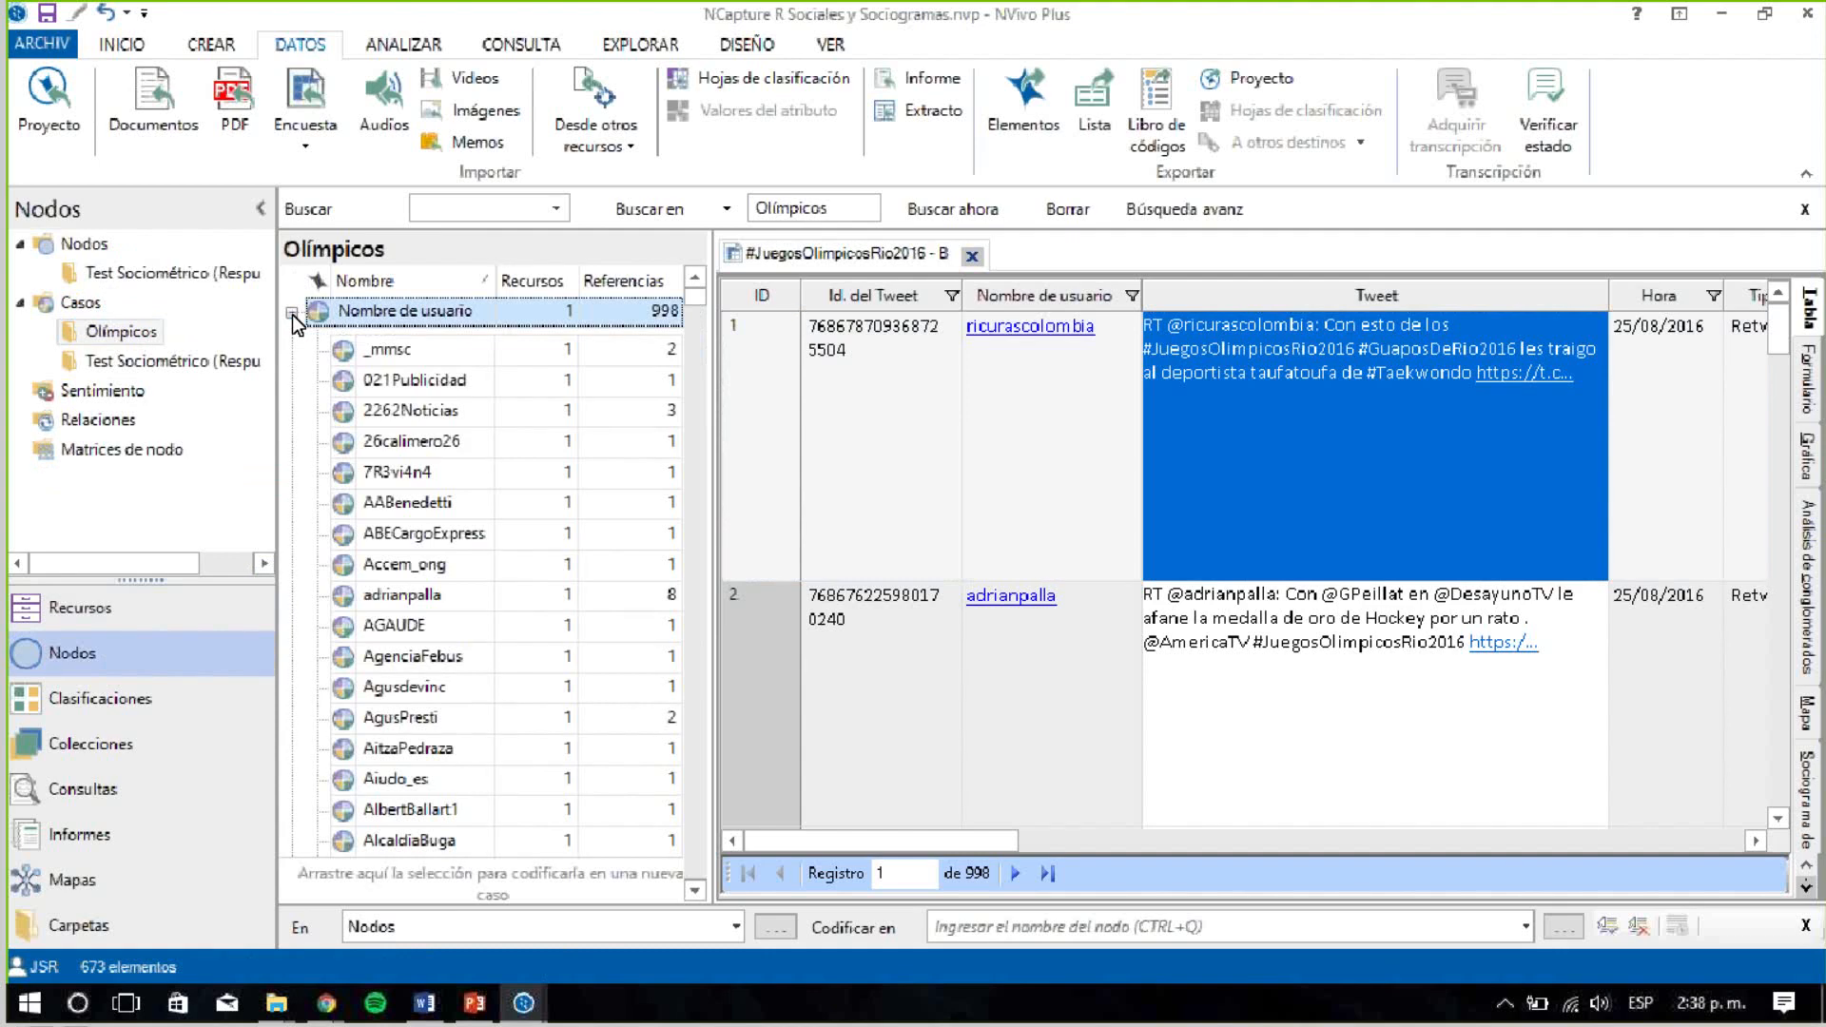
{"action": "left_click", "coordinate": [345, 354]}
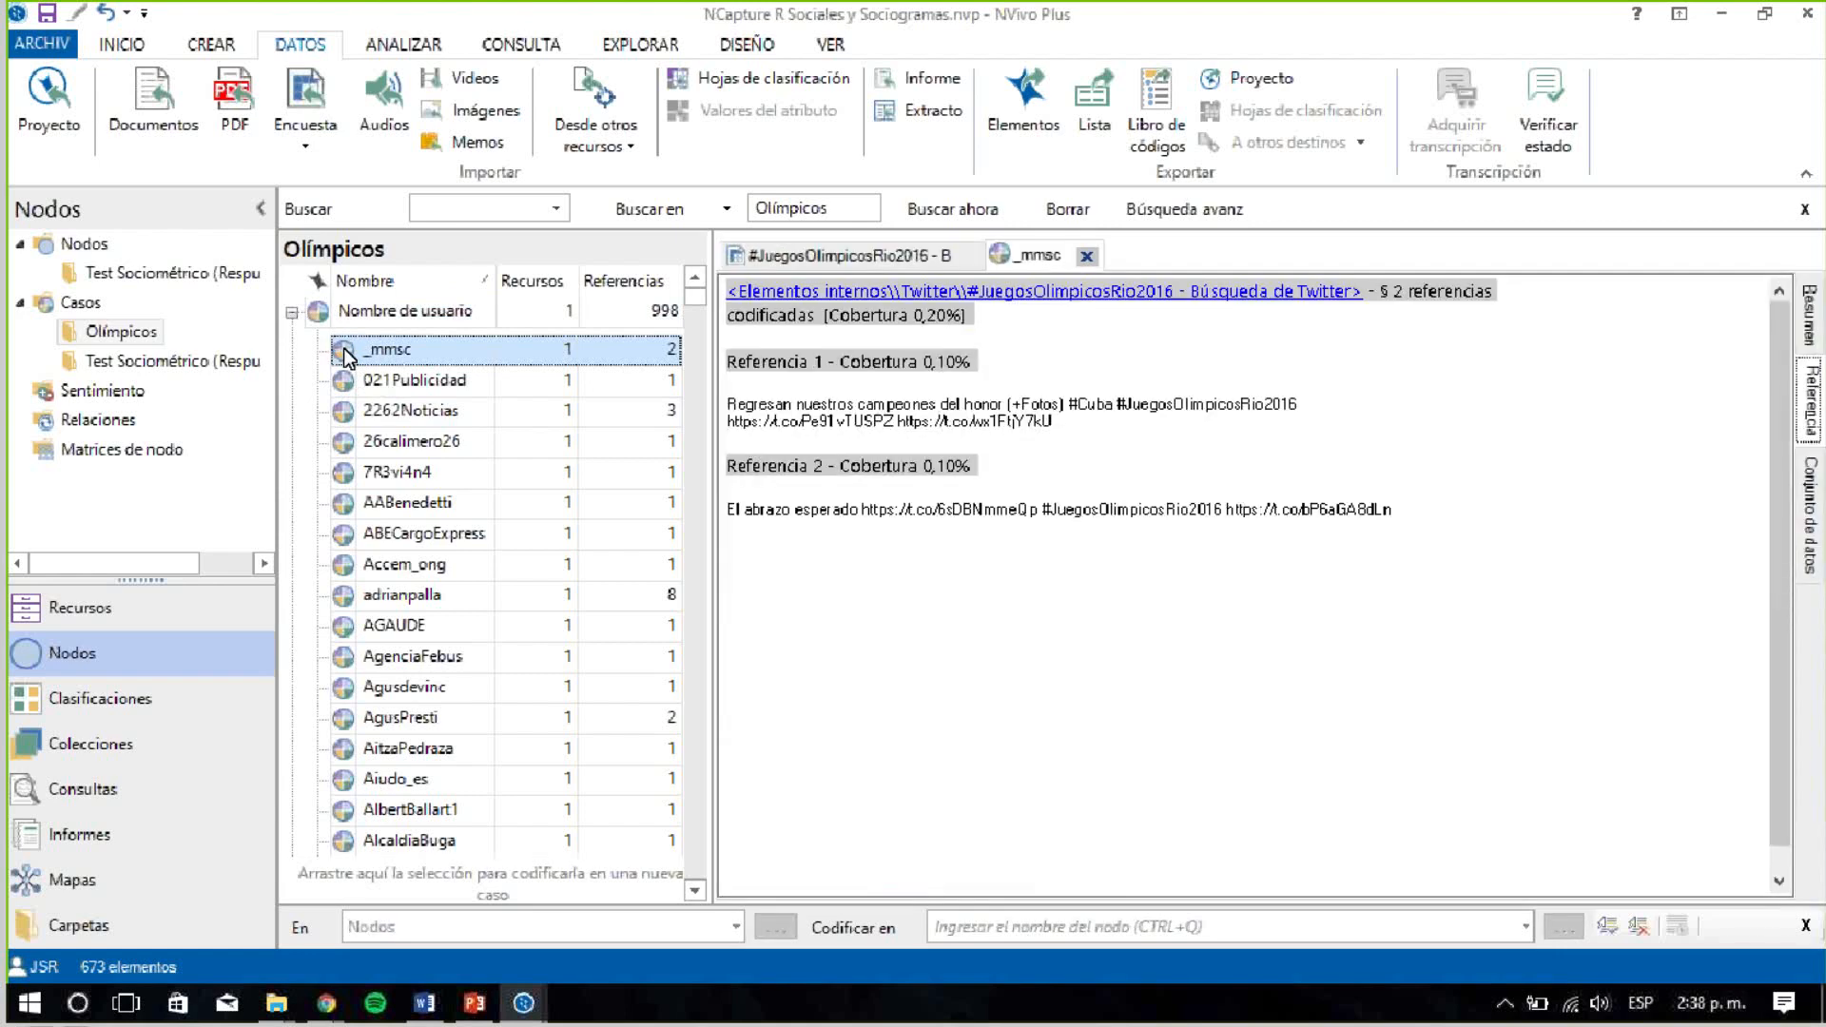
{"action": "left_click", "coordinate": [1087, 256]}
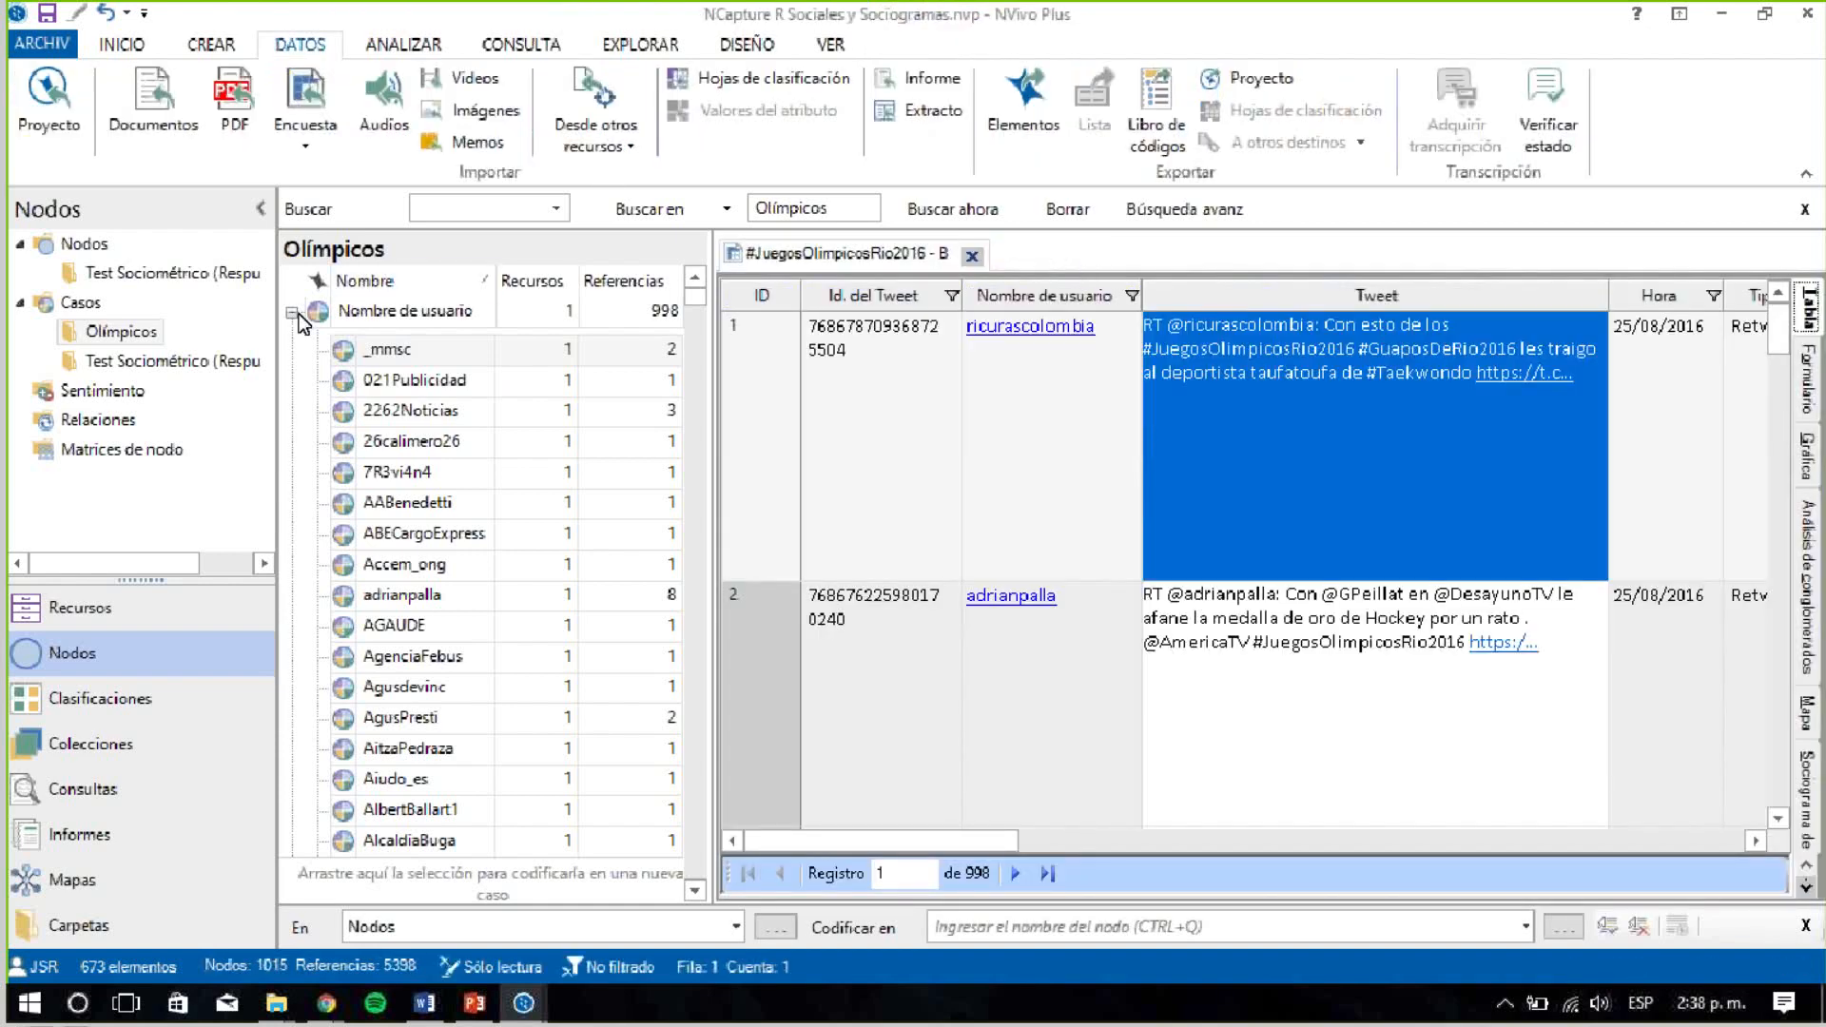
{"action": "left_click", "coordinate": [293, 313]}
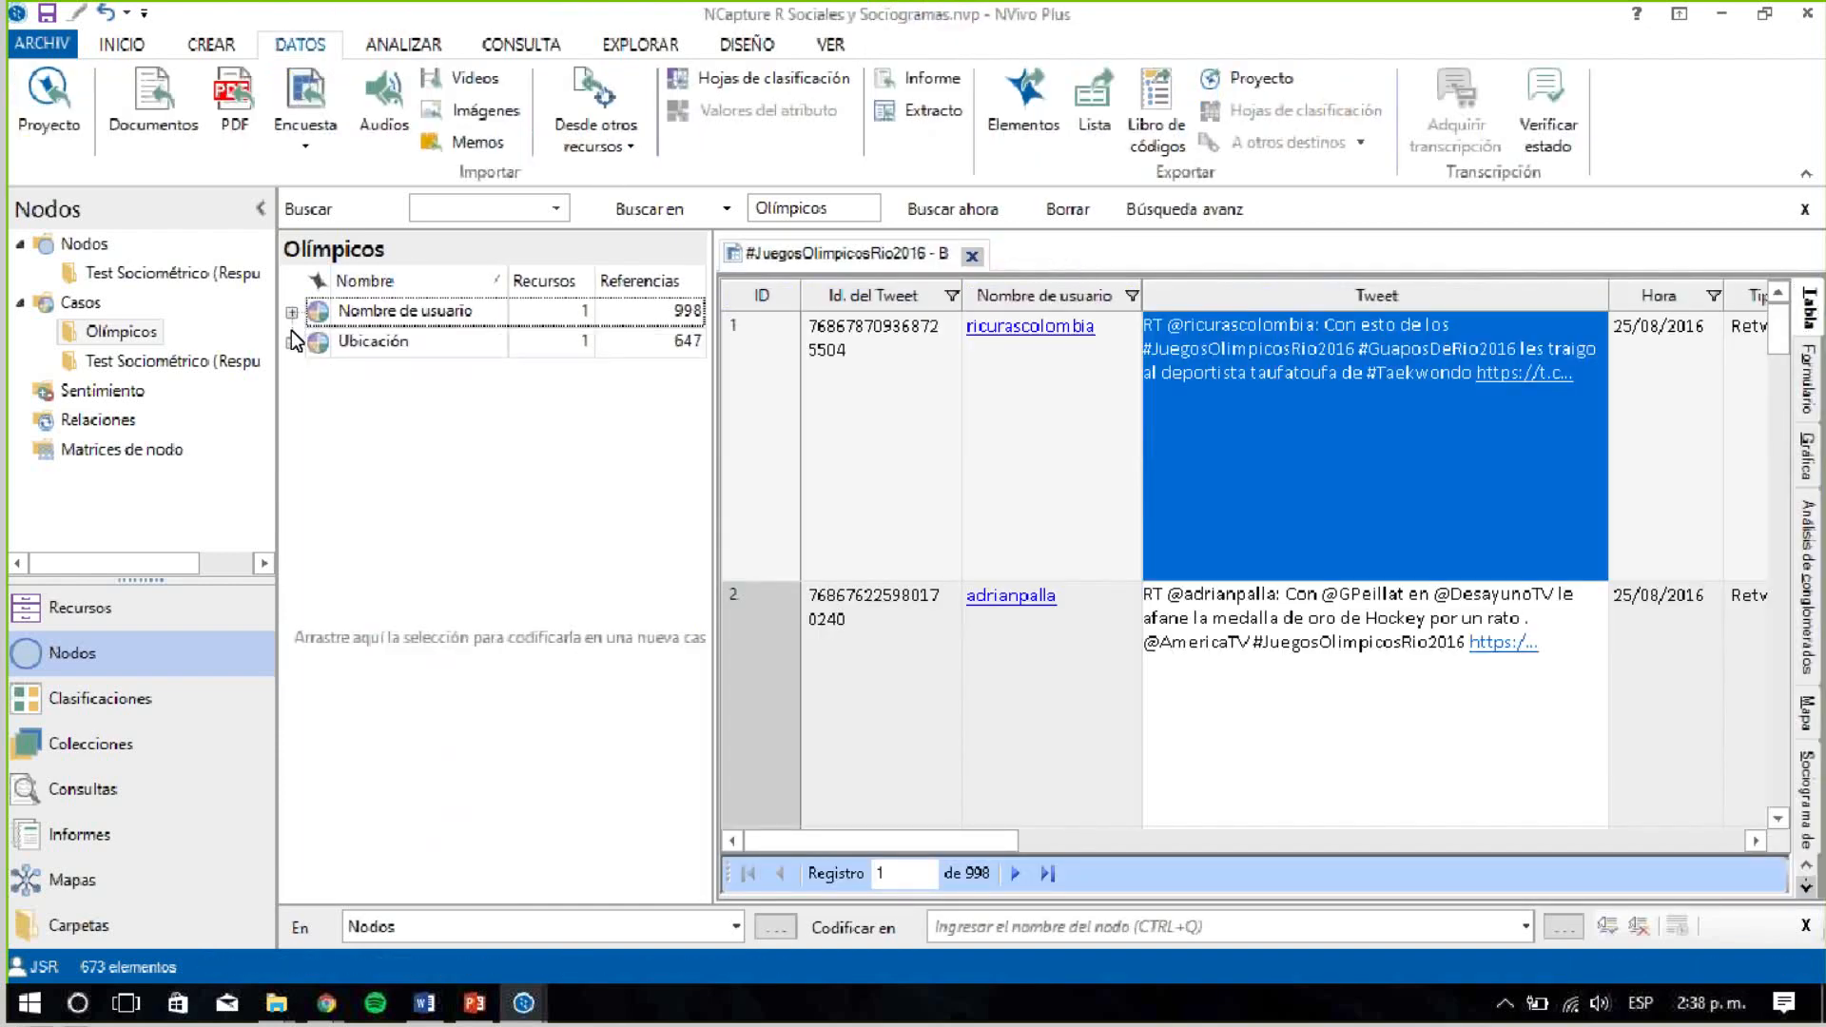
Look through the Ubicación cases under Olímpicos and collapse them again
{"action": "left_click", "coordinate": [292, 341]}
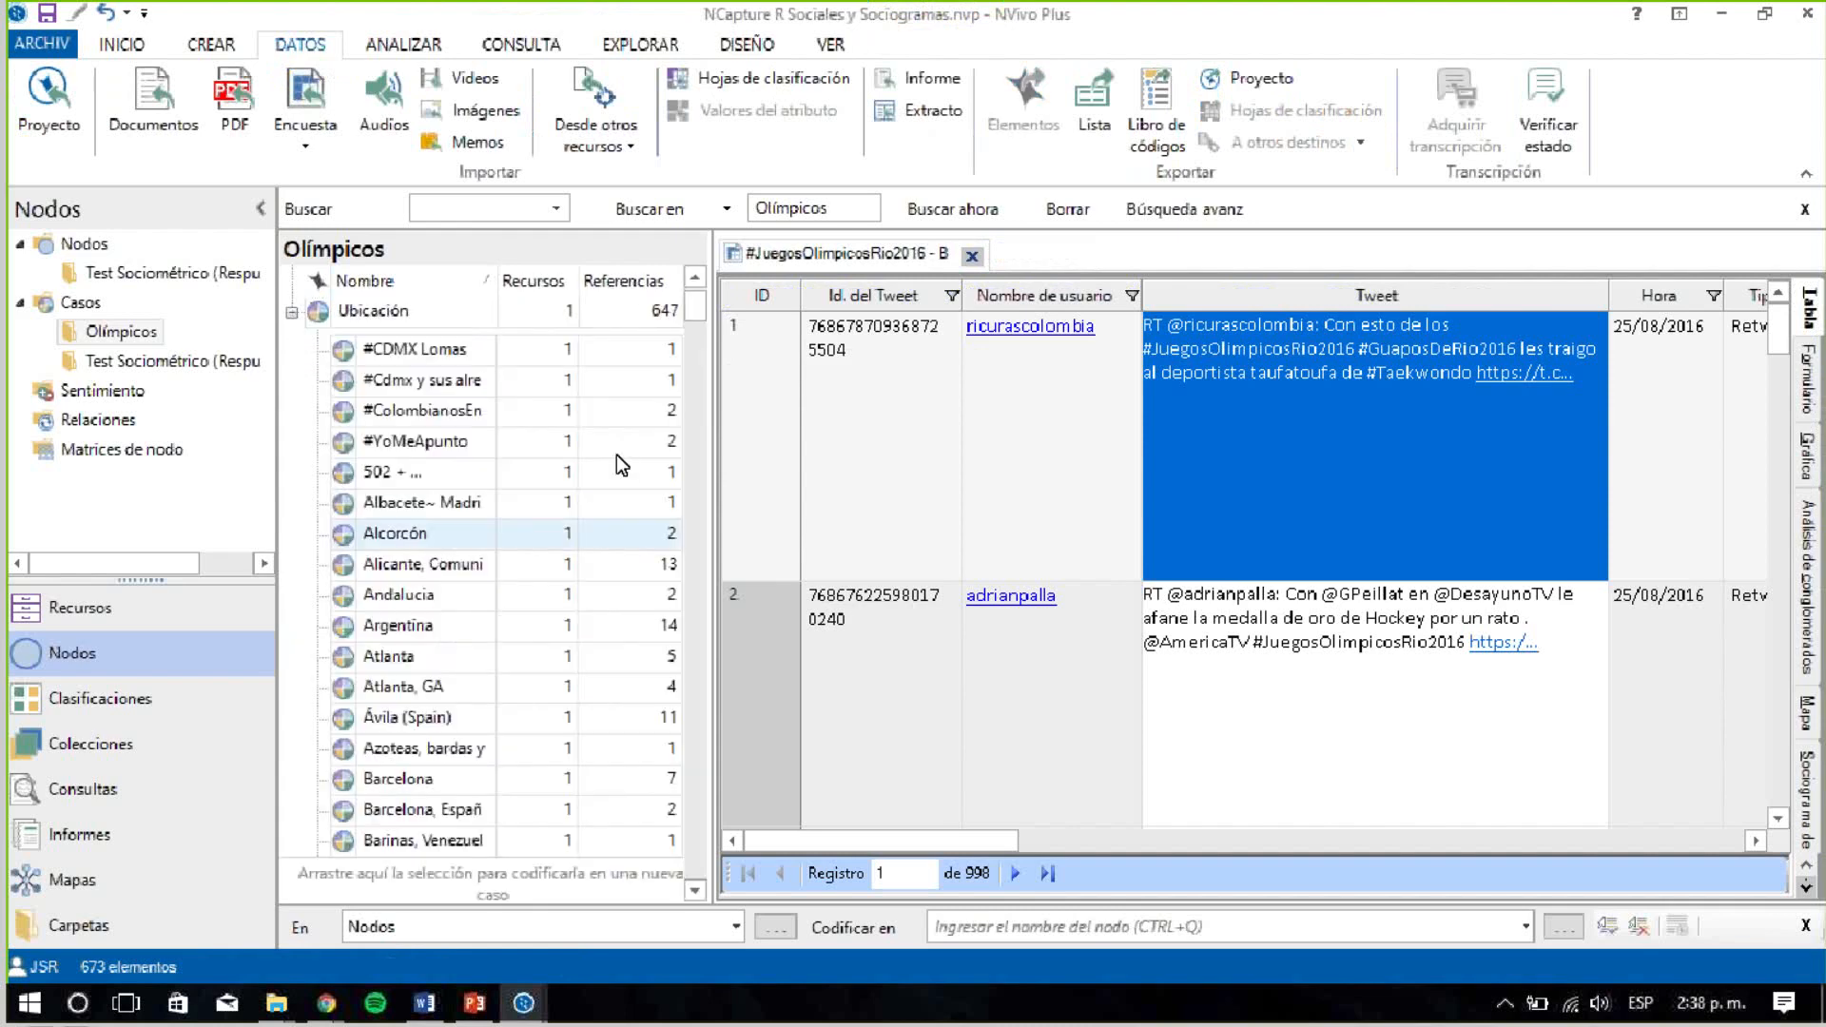
{"action": "left_click_drag", "start_coordinate": [694, 358], "coordinate": [695, 518]}
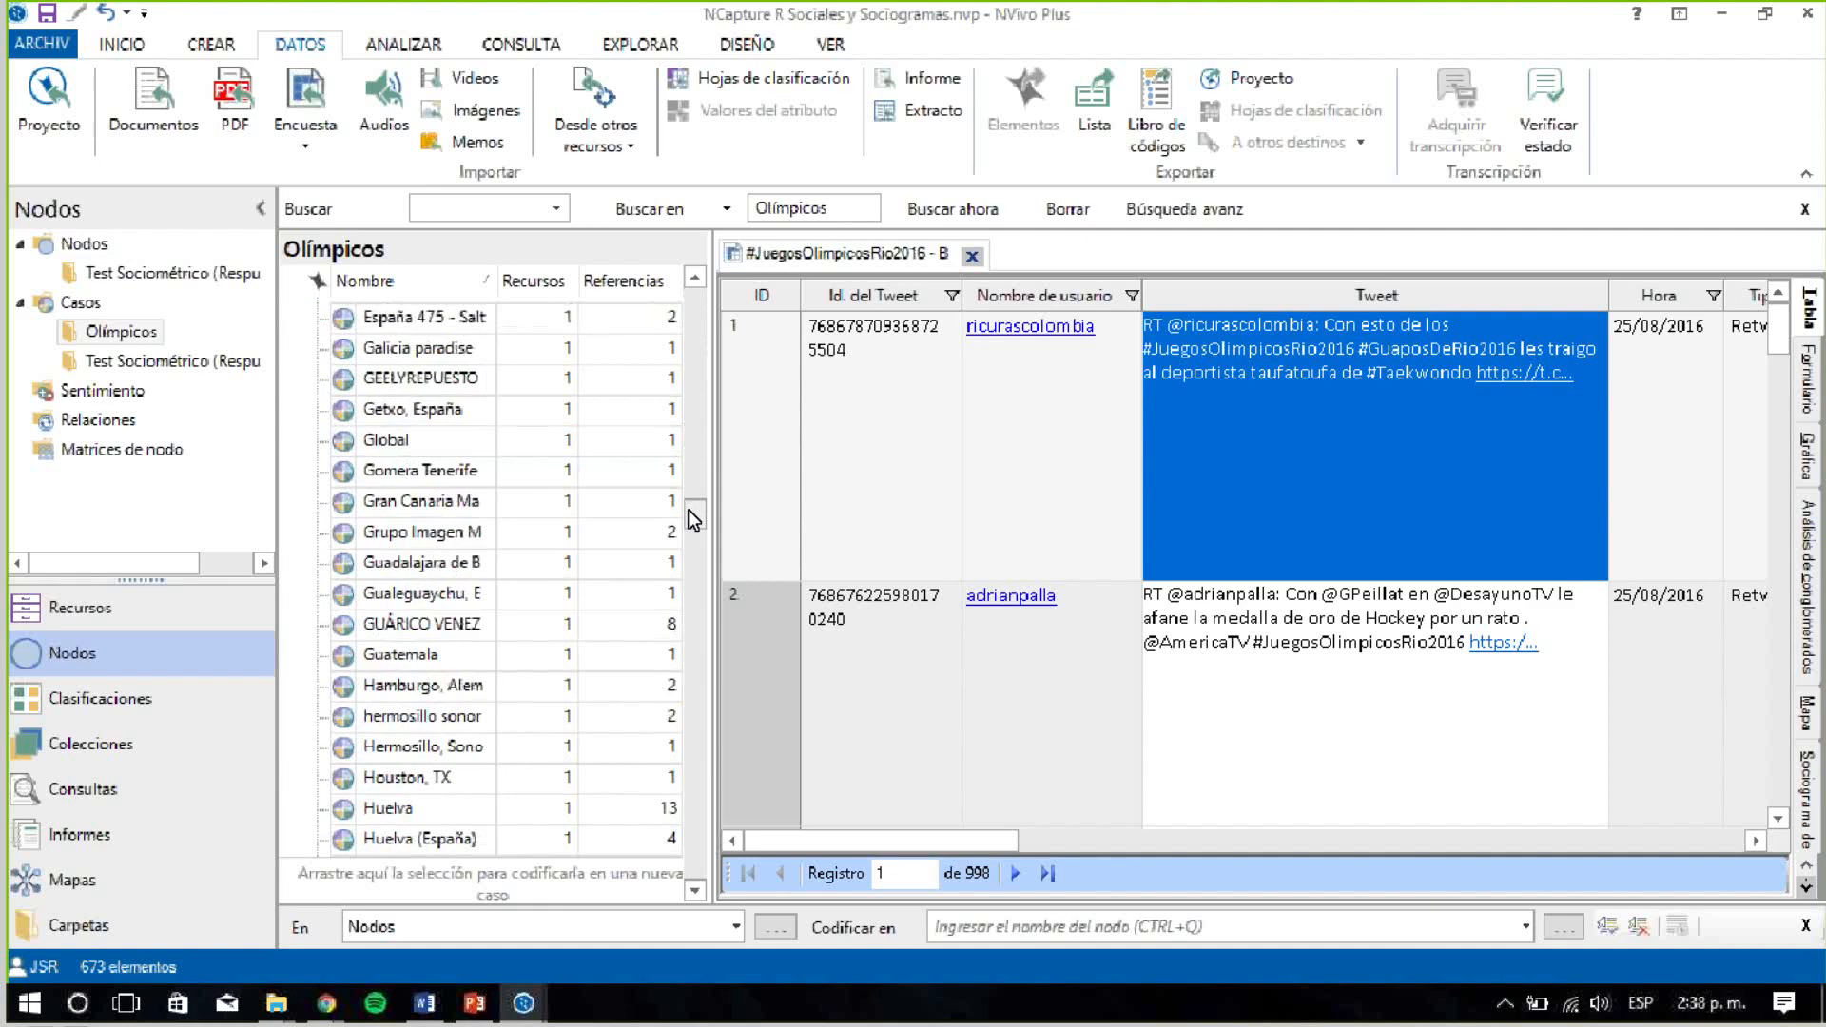
{"action": "left_click_drag", "start_coordinate": [692, 625], "coordinate": [693, 294]}
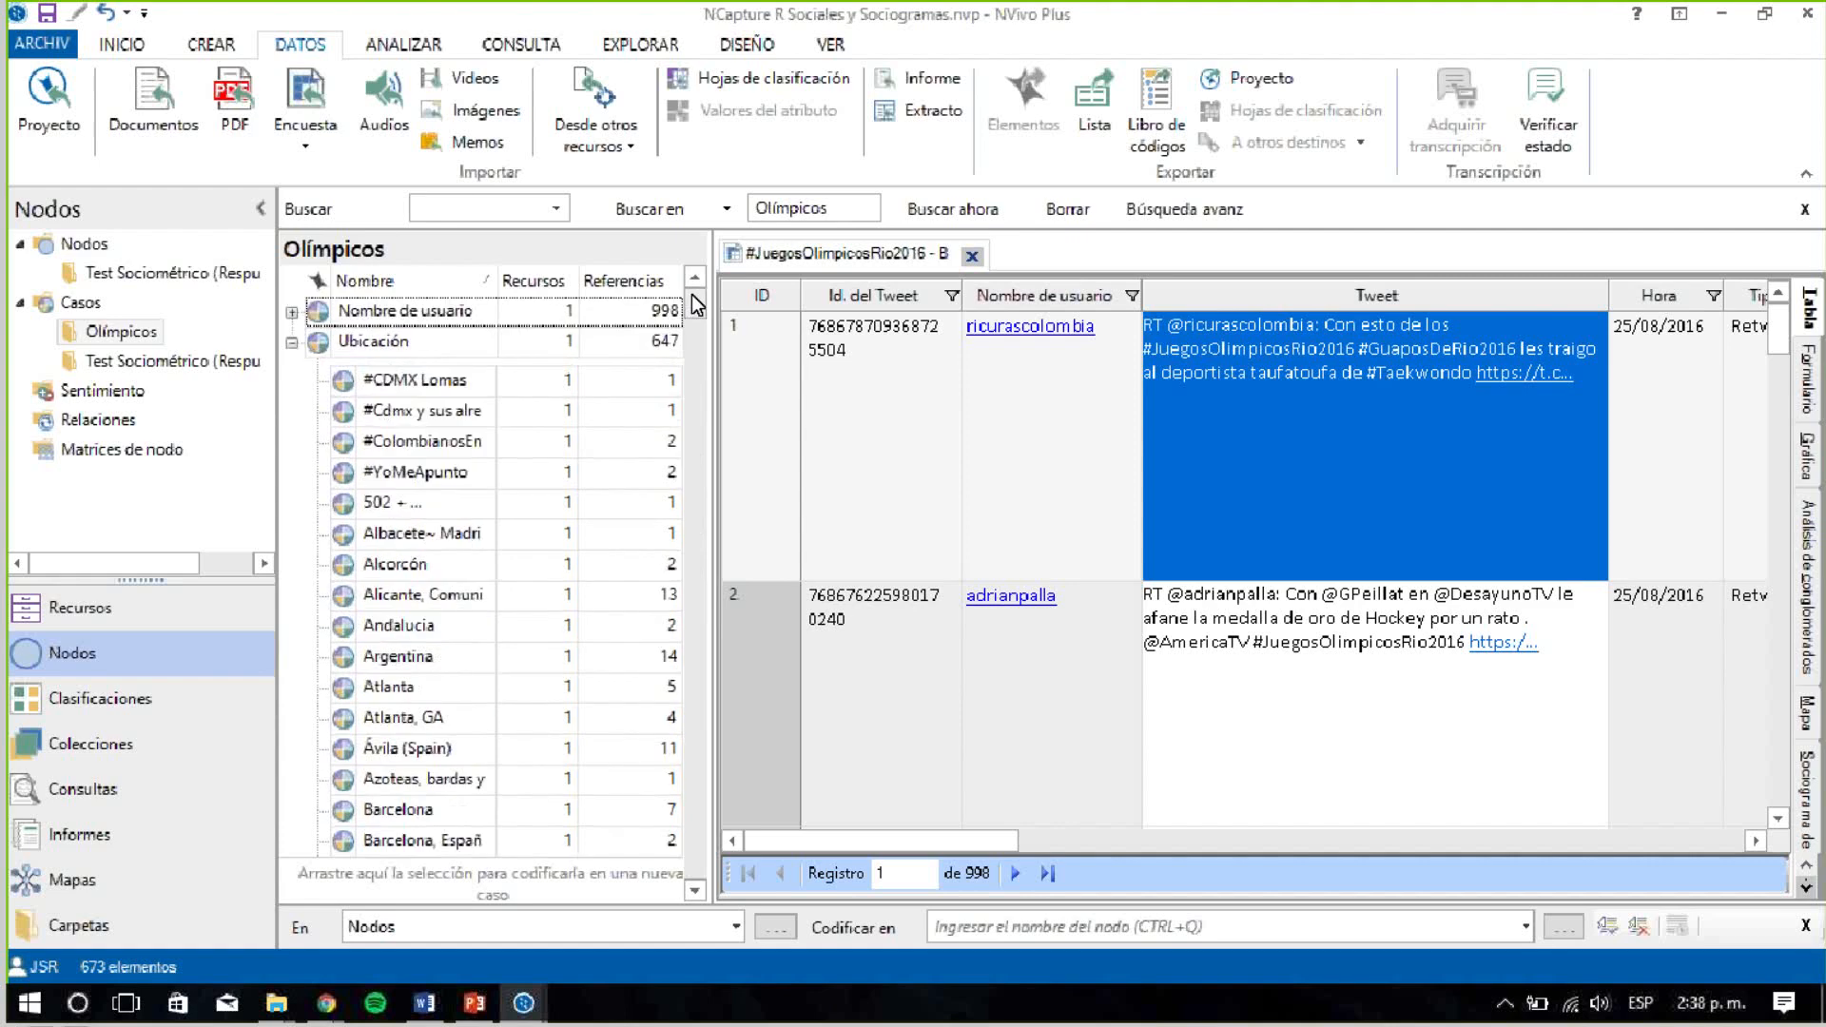
{"action": "left_click", "coordinate": [291, 344]}
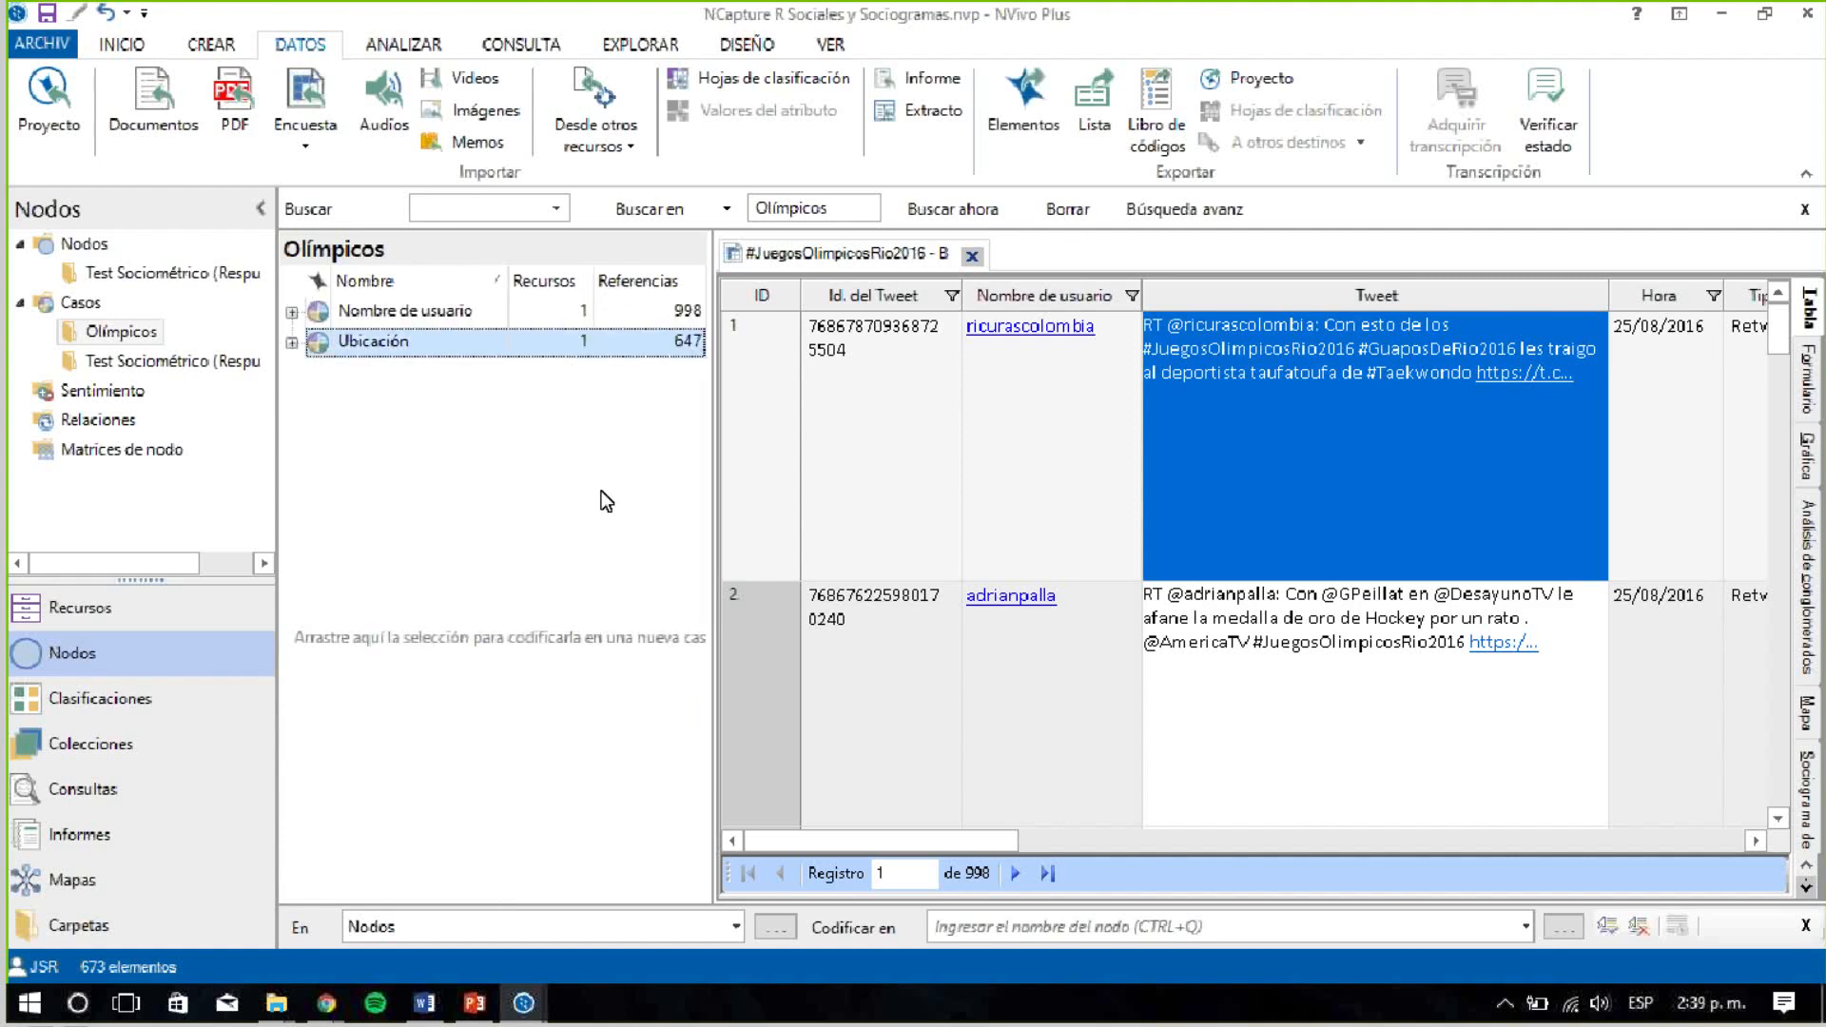
View the #JuegosOlimpicosRio2016 dataset as a form and as a chart of references per user
{"action": "left_click", "coordinate": [1811, 378]}
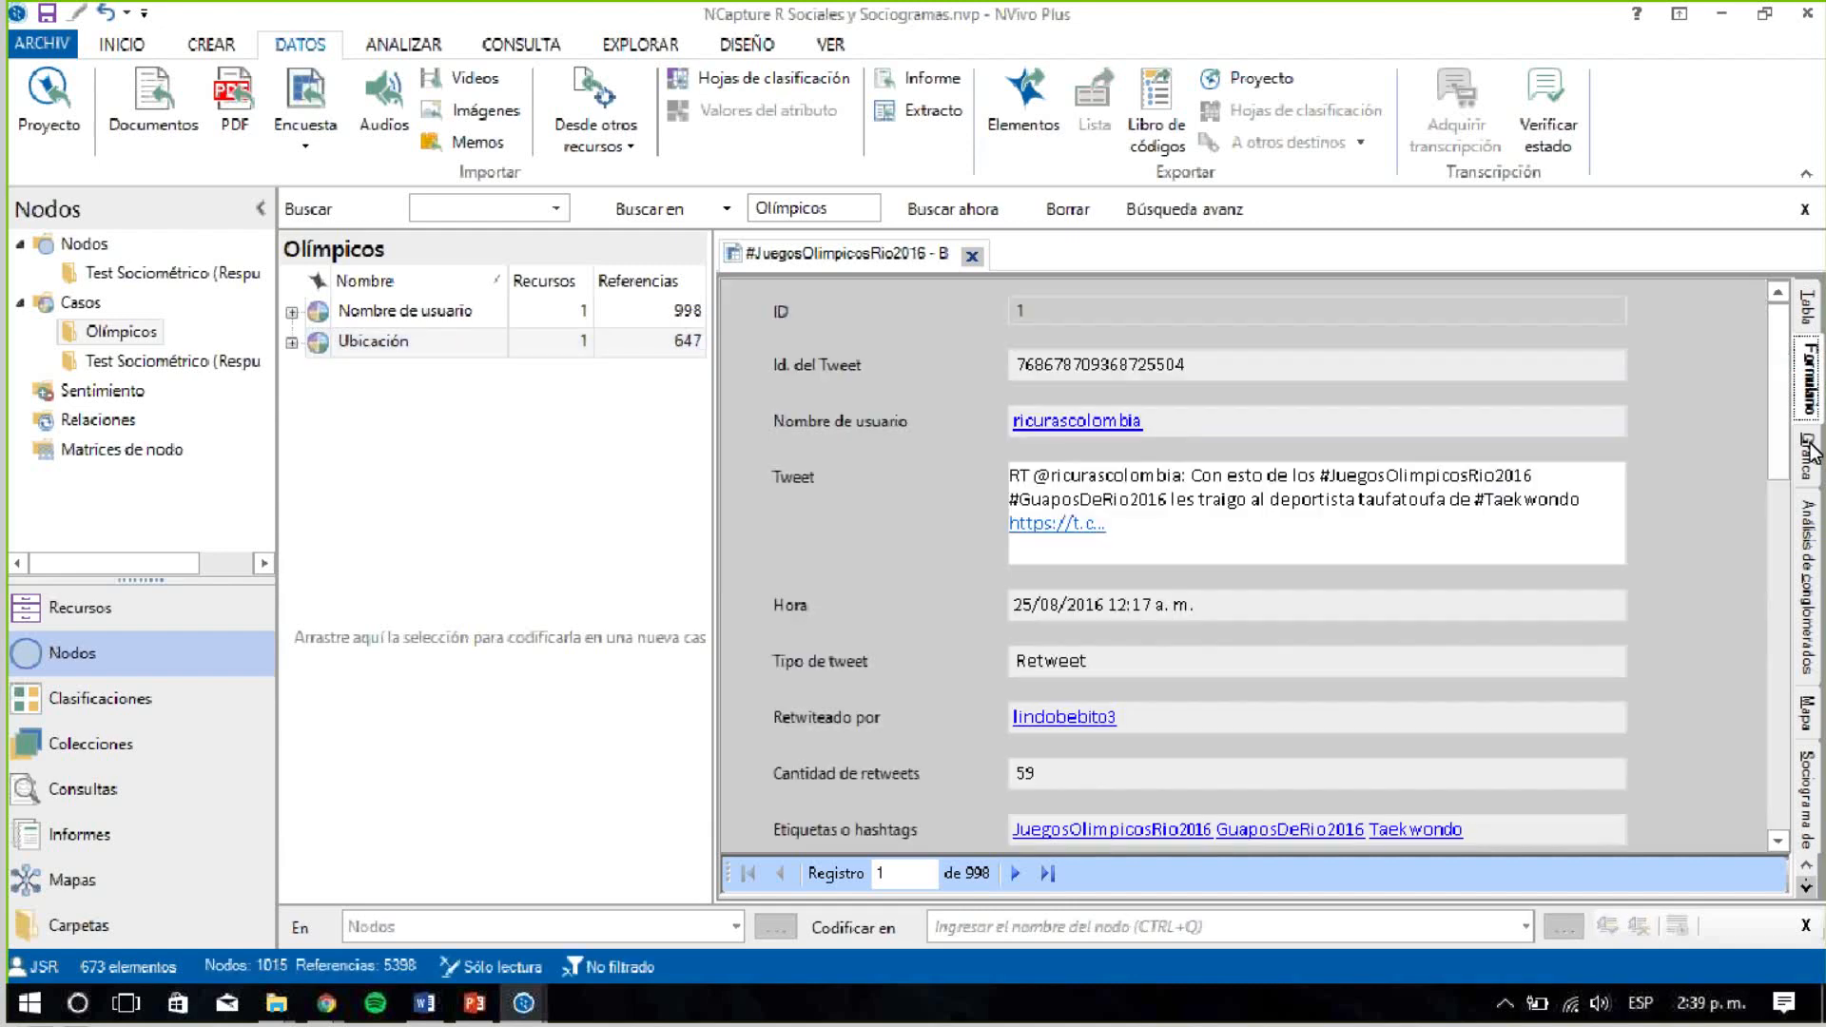
{"action": "left_click", "coordinate": [1810, 447]}
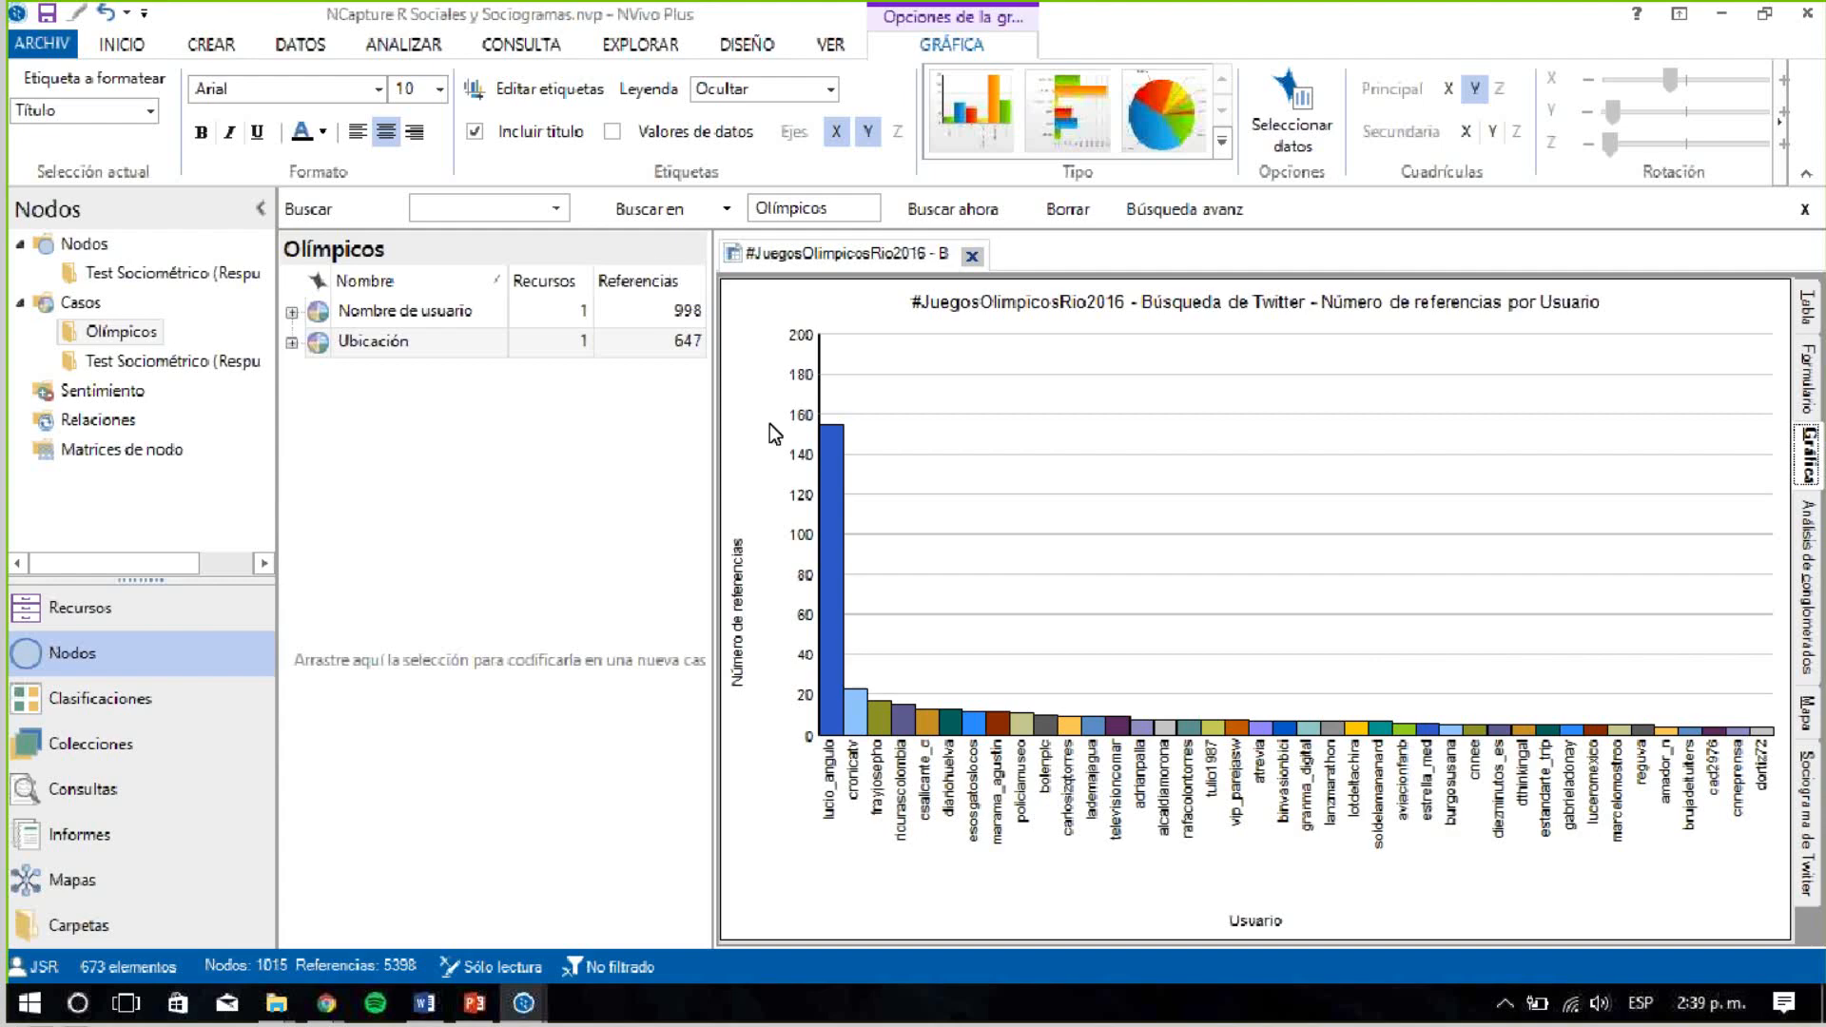
Set the chart data to Línea de tiempo por día on X, Número de referencias on Y and Ubicaciones on Z
{"action": "left_click", "coordinate": [1287, 106]}
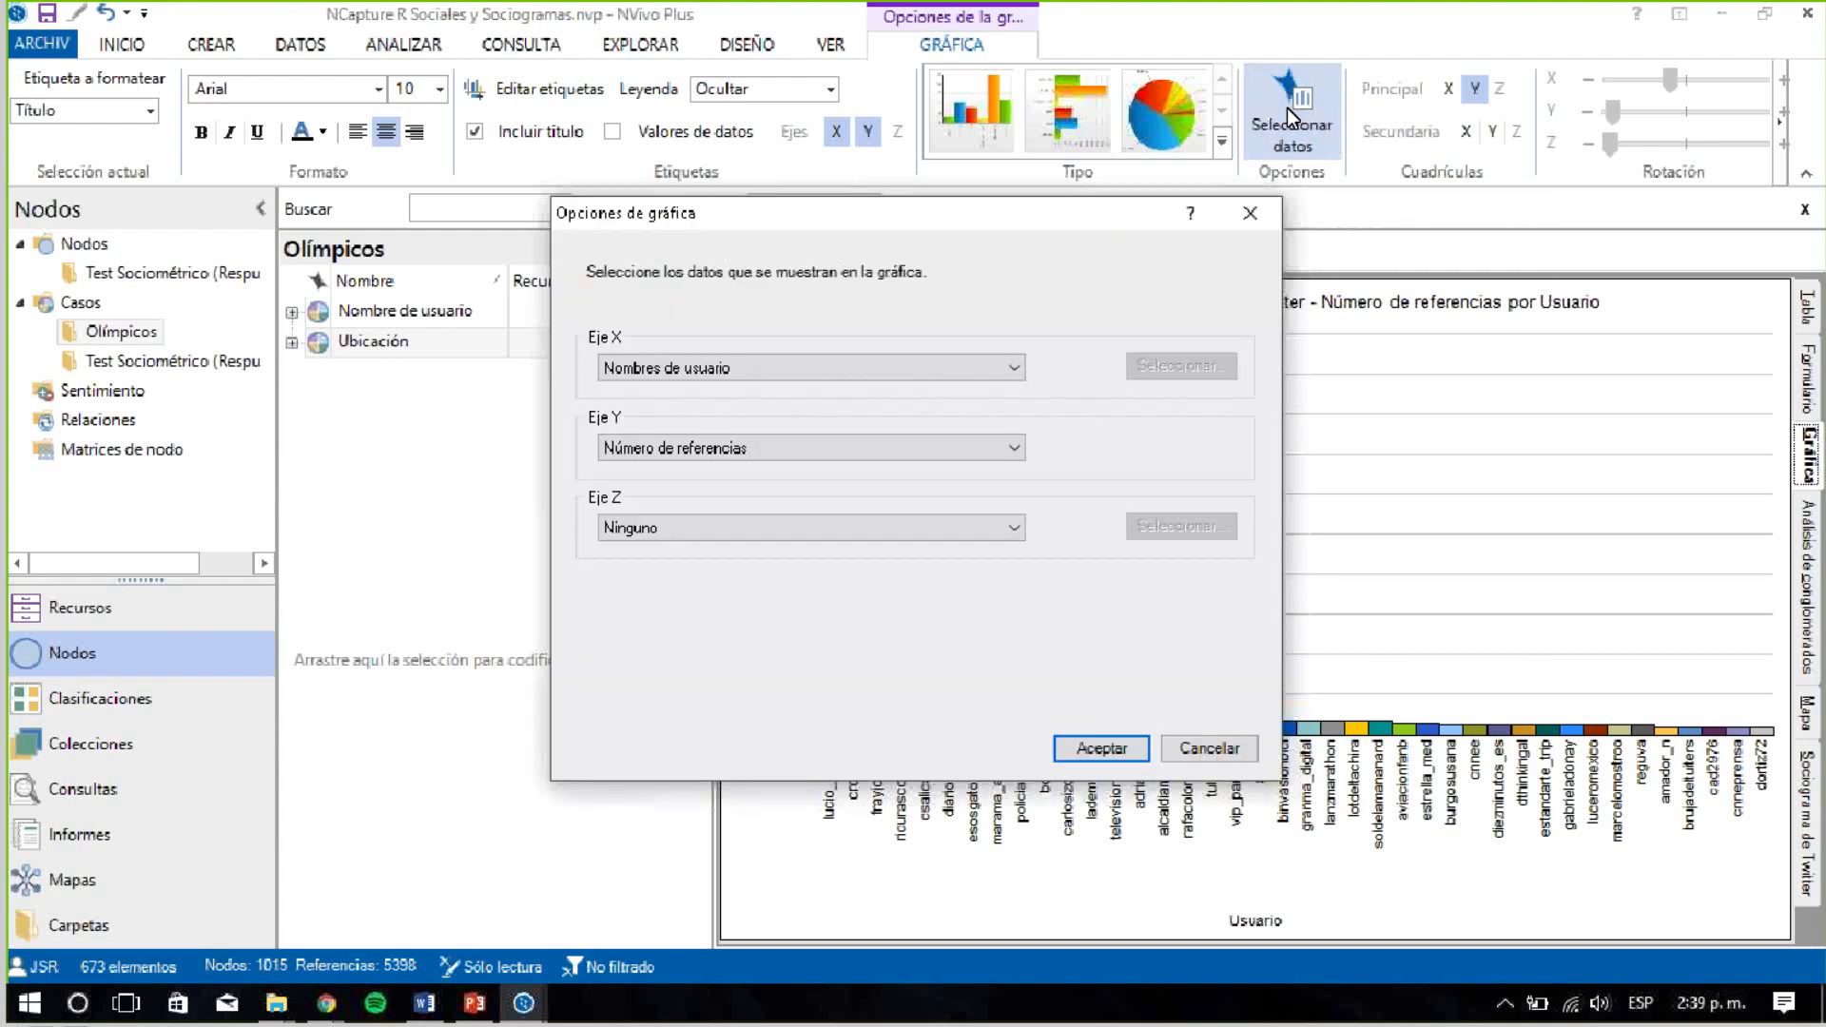
{"action": "left_click", "coordinate": [1008, 370]}
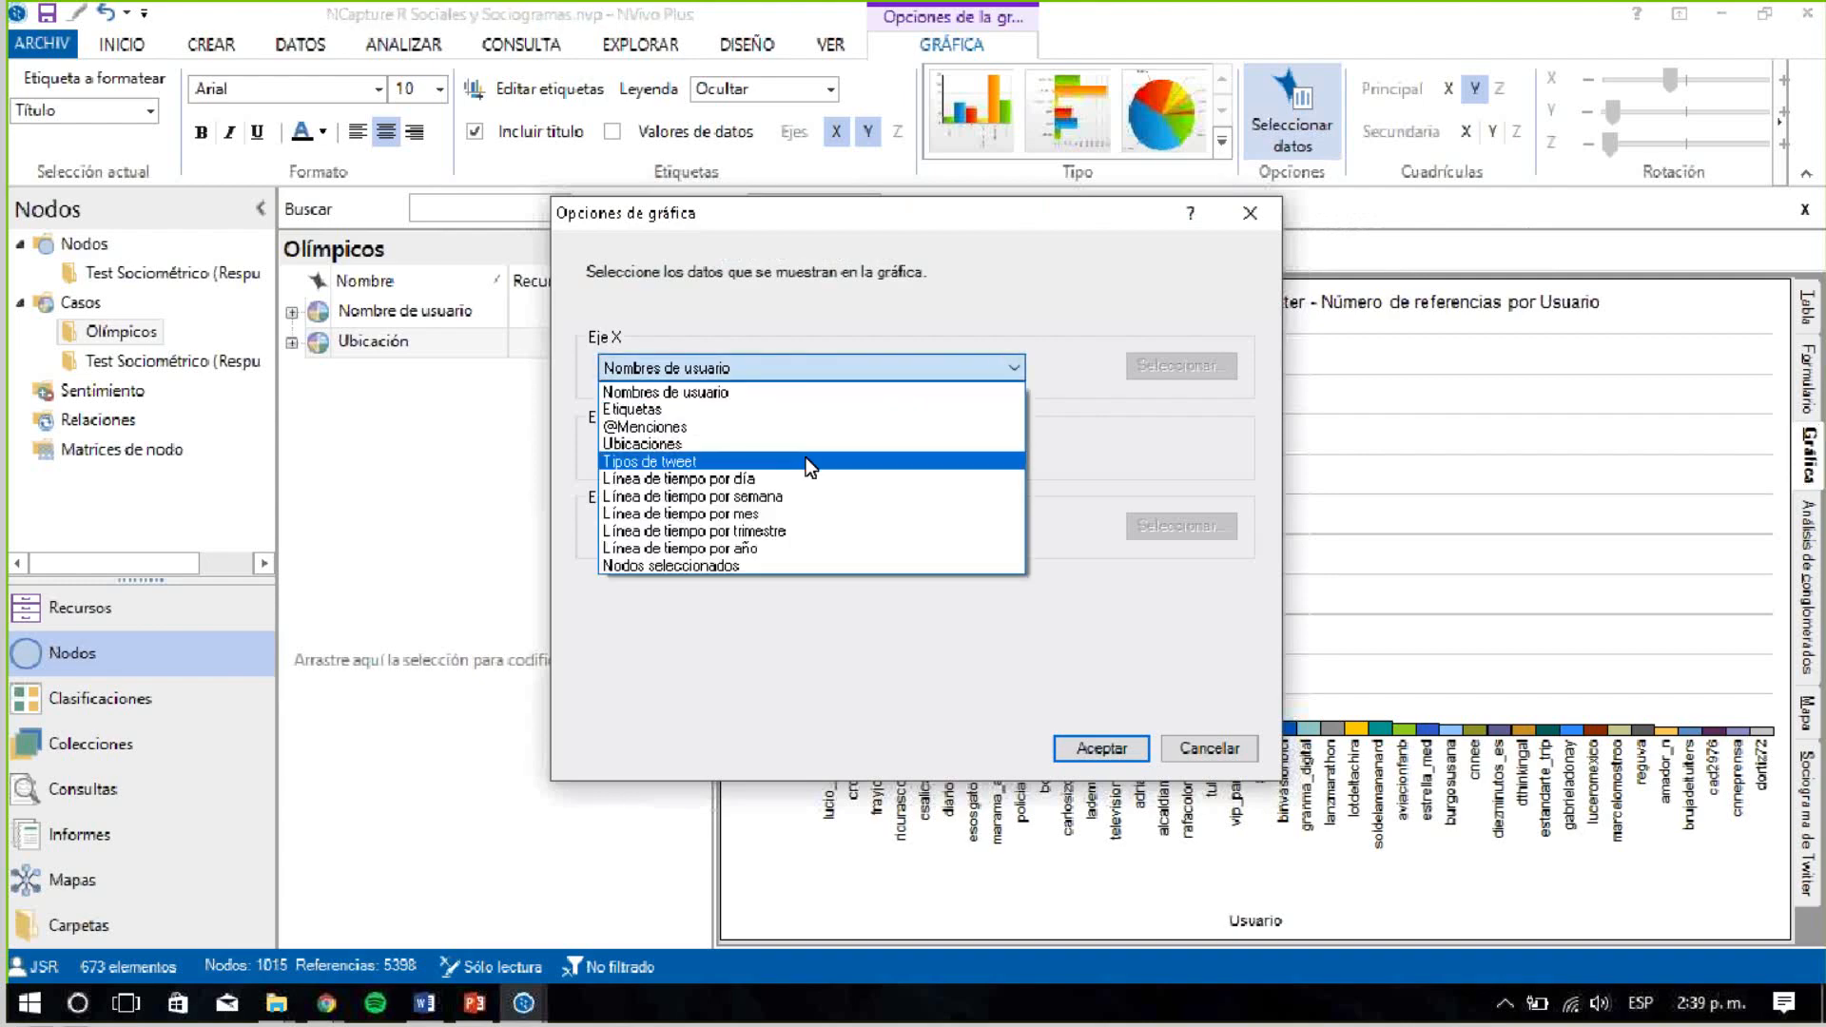
{"action": "left_click", "coordinate": [762, 483]}
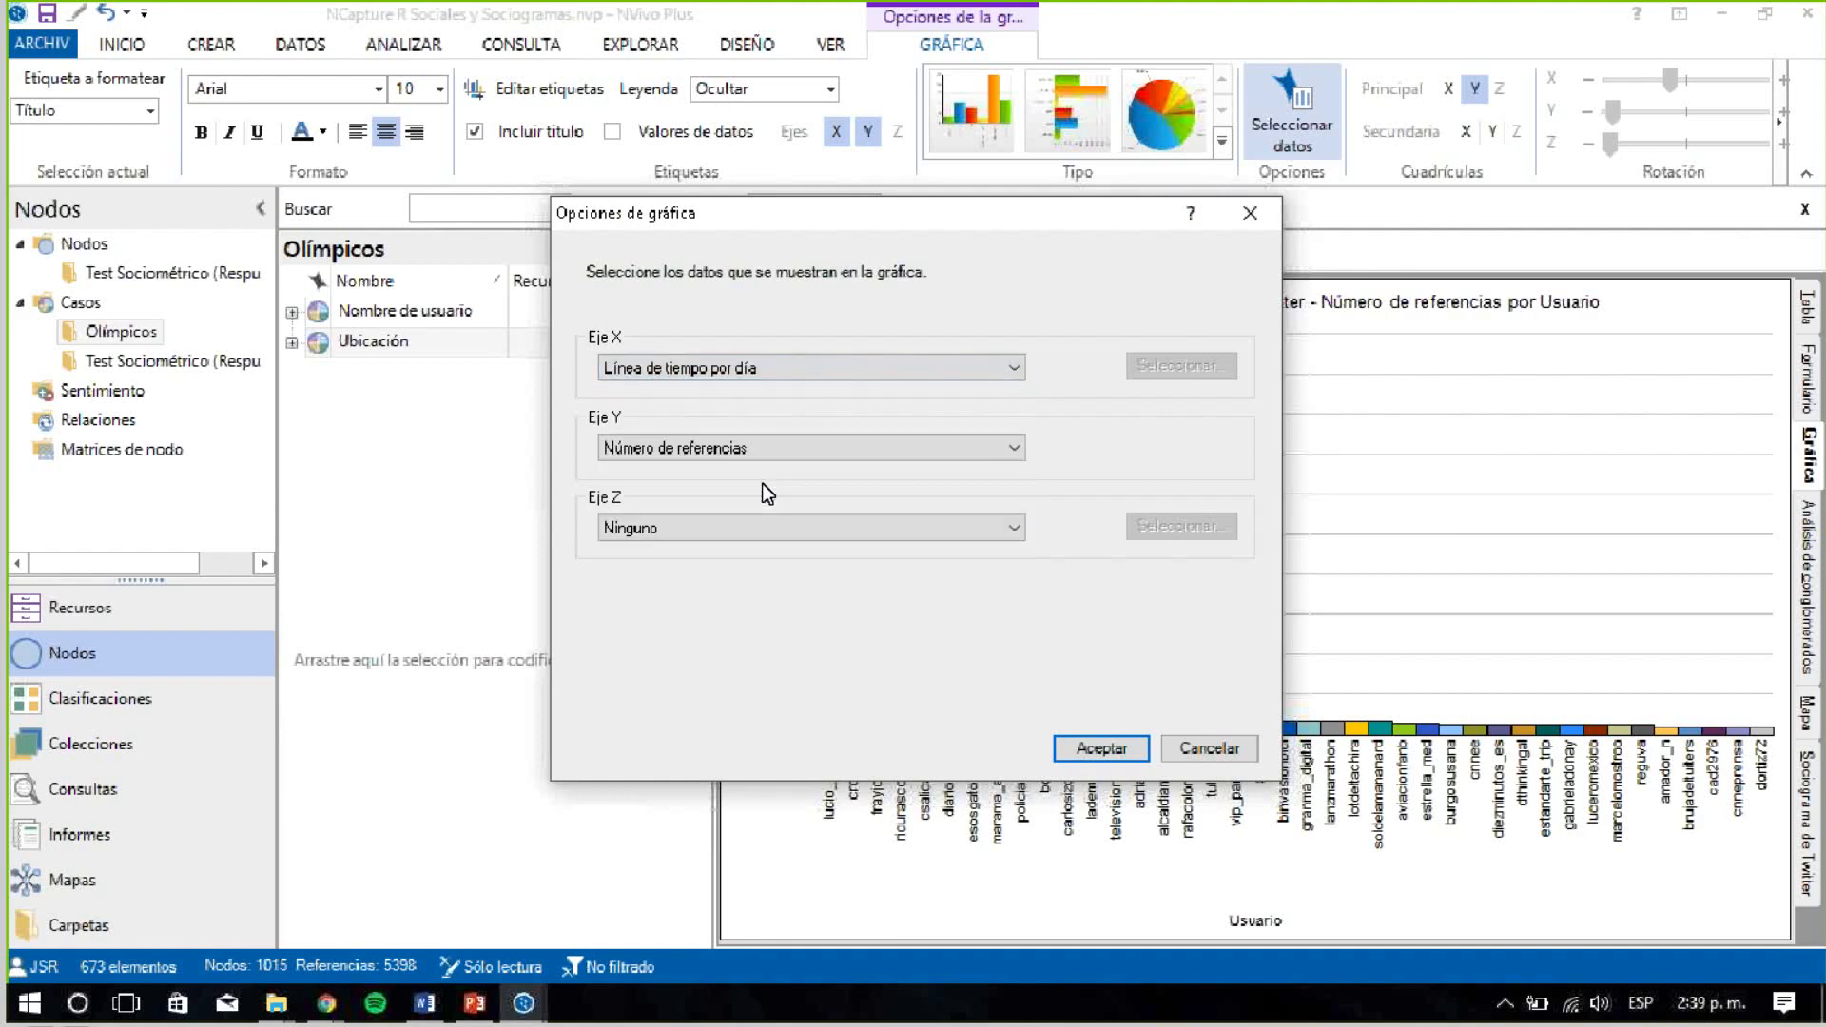
{"action": "left_click", "coordinate": [831, 461]}
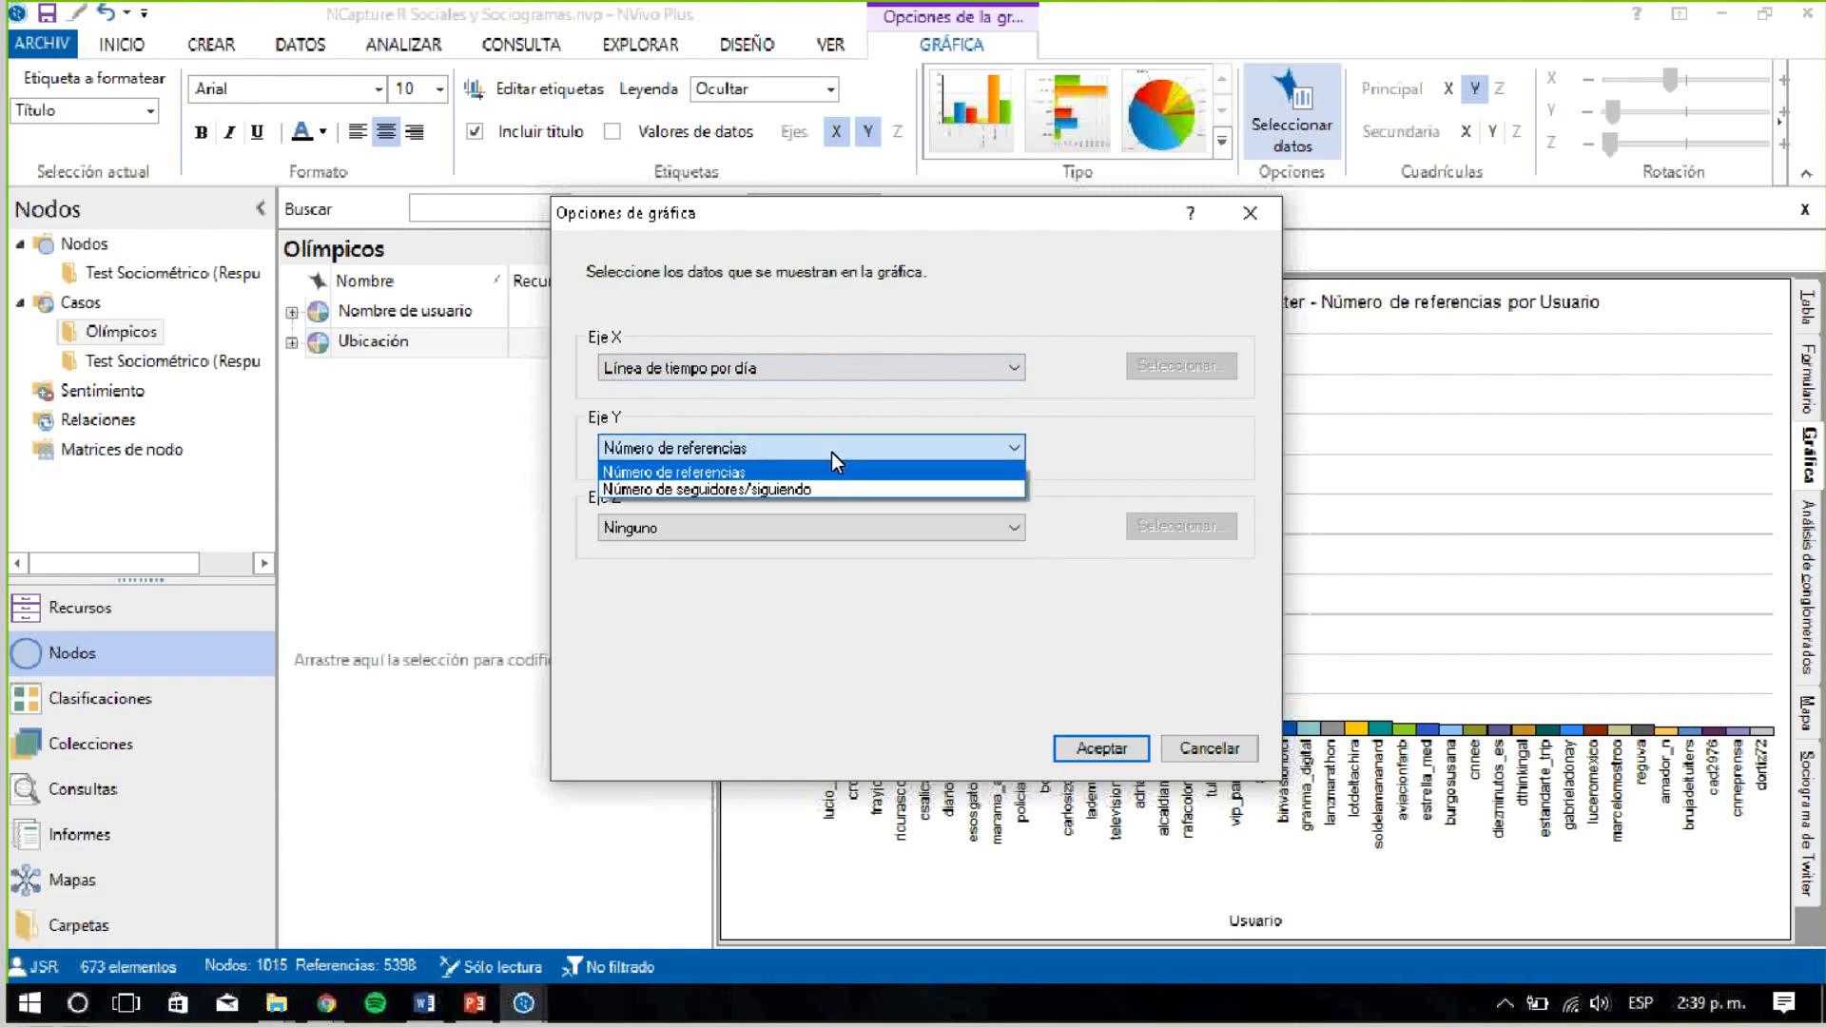
{"action": "left_click", "coordinate": [831, 453]}
{"action": "left_click", "coordinate": [855, 522]}
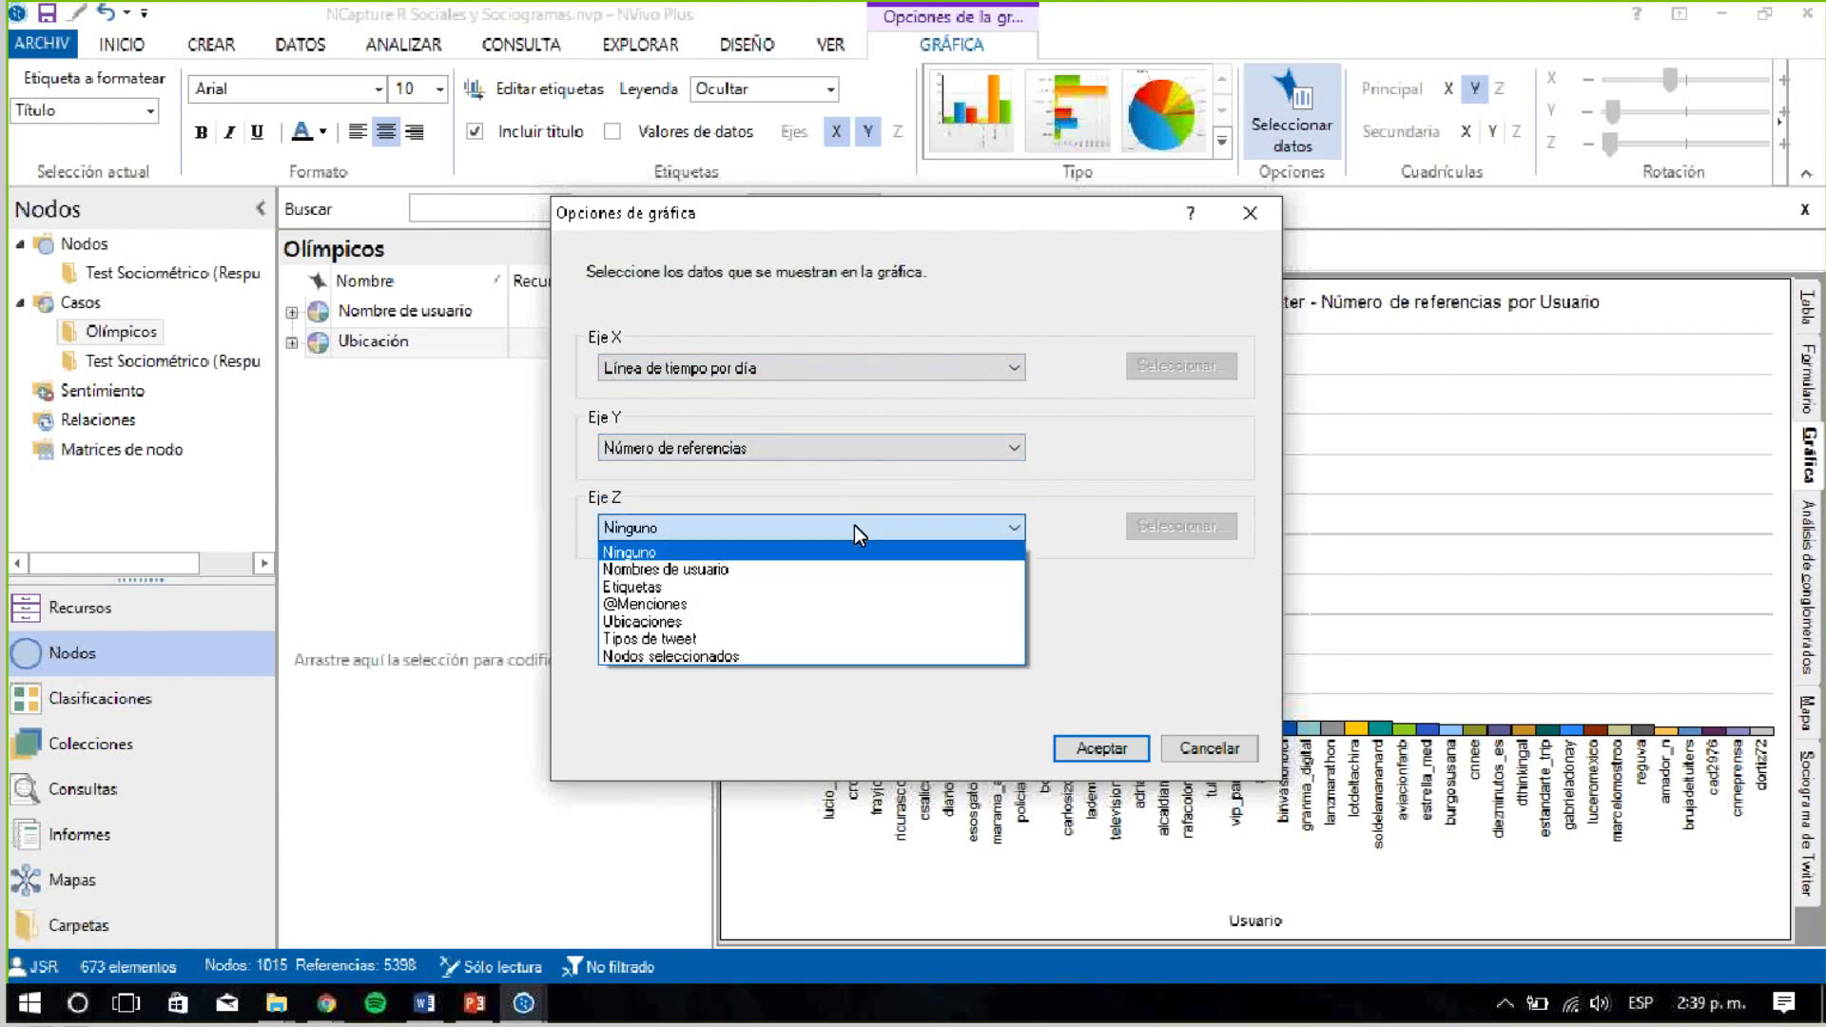
{"action": "left_click", "coordinate": [740, 618]}
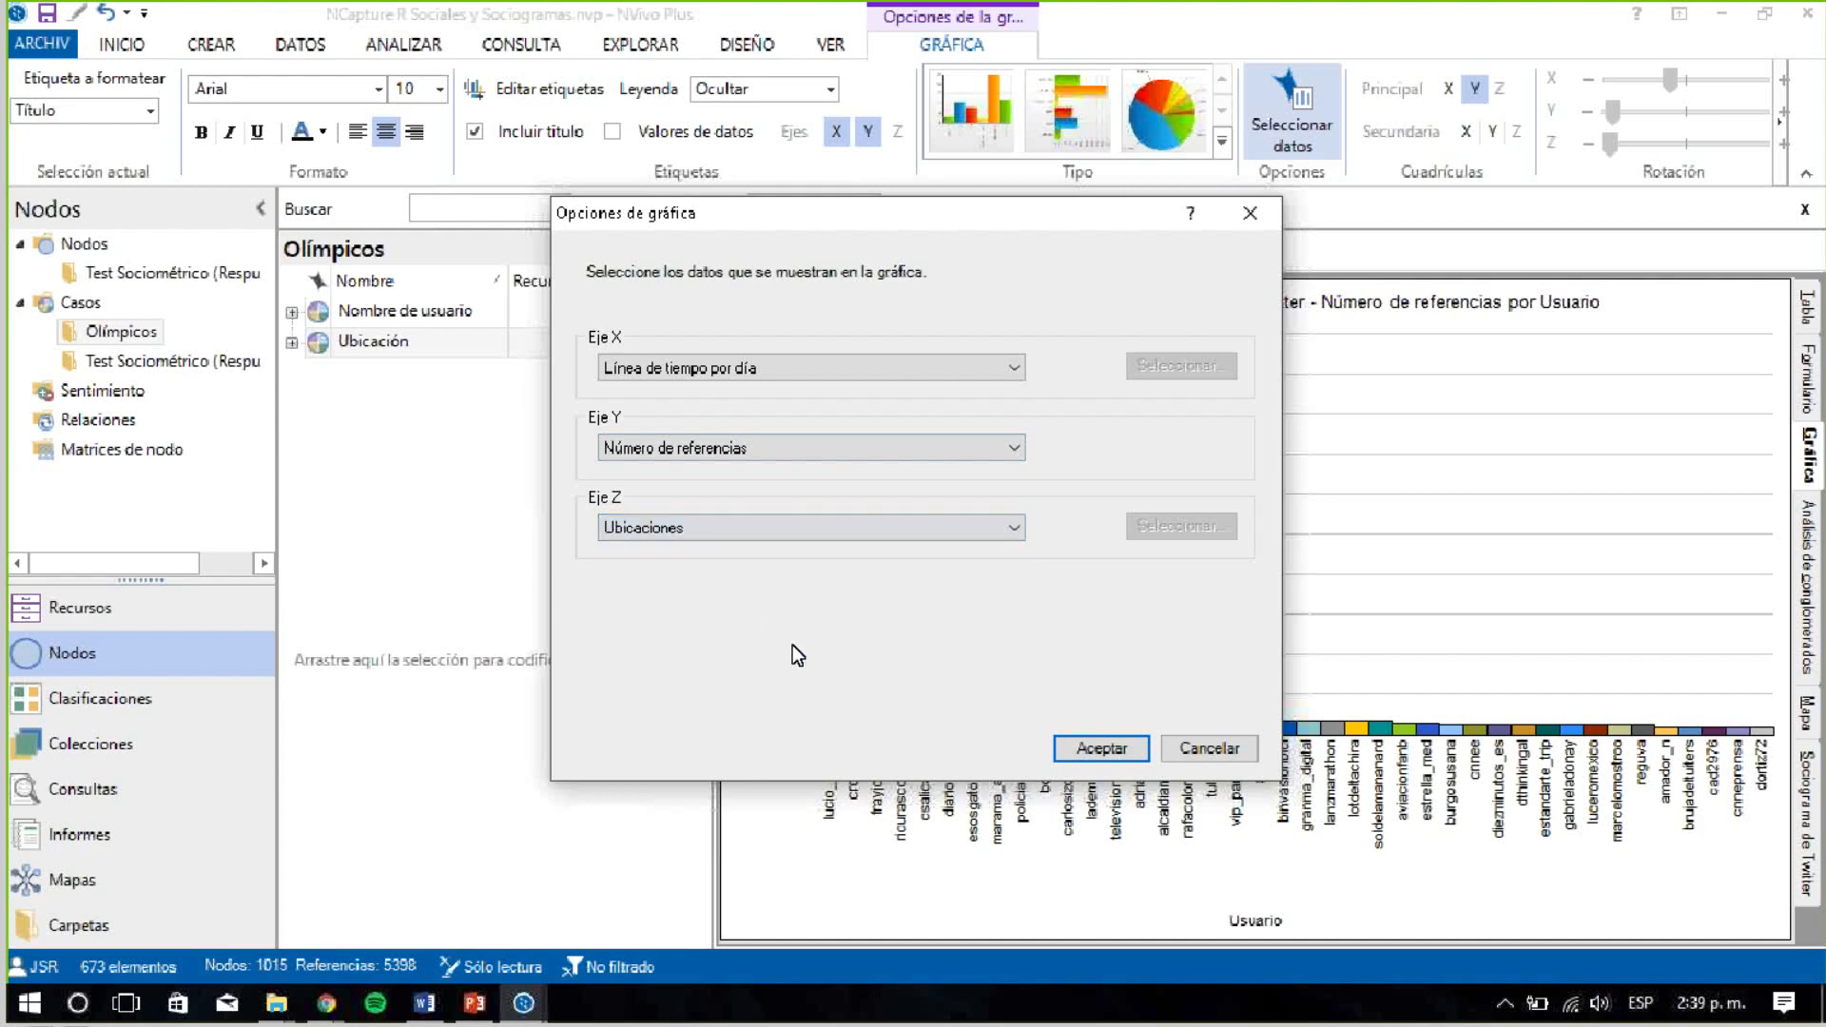
{"action": "left_click", "coordinate": [1086, 749]}
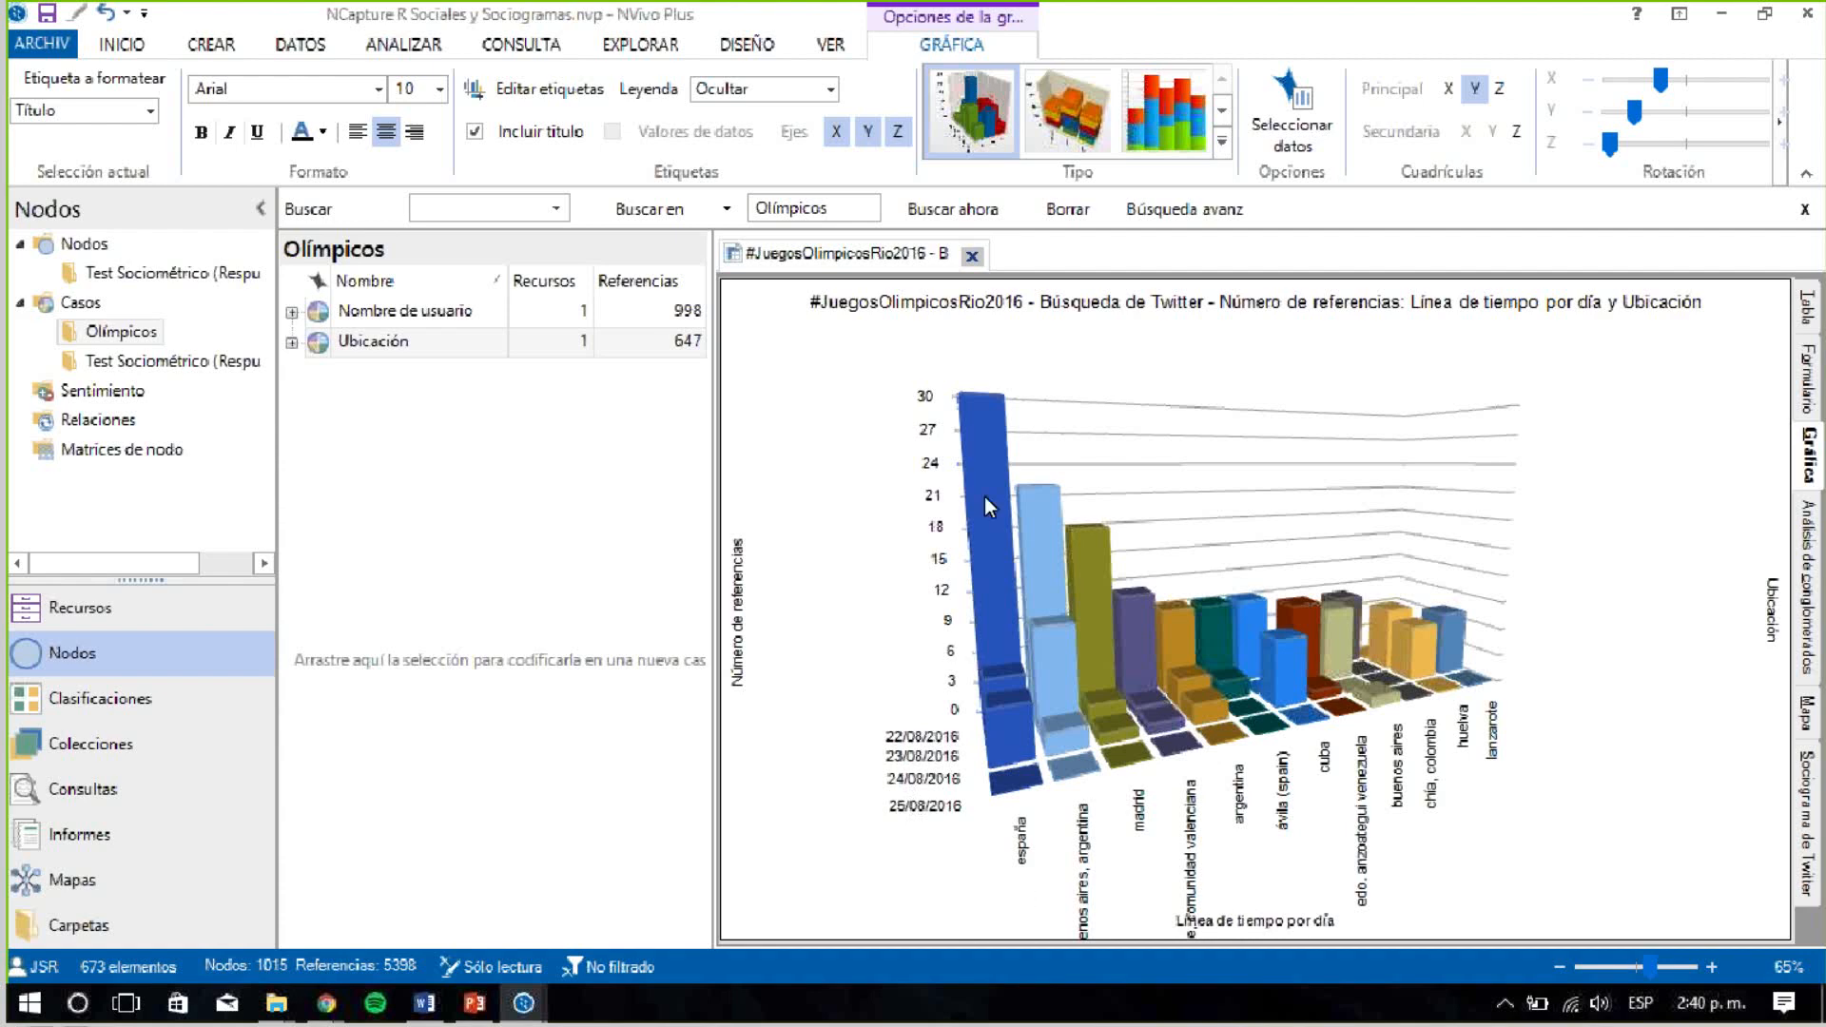
Try to copy the chart of references by day and location
{"action": "mouse_move", "coordinate": [1113, 609]}
{"action": "mouse_move", "coordinate": [1338, 647]}
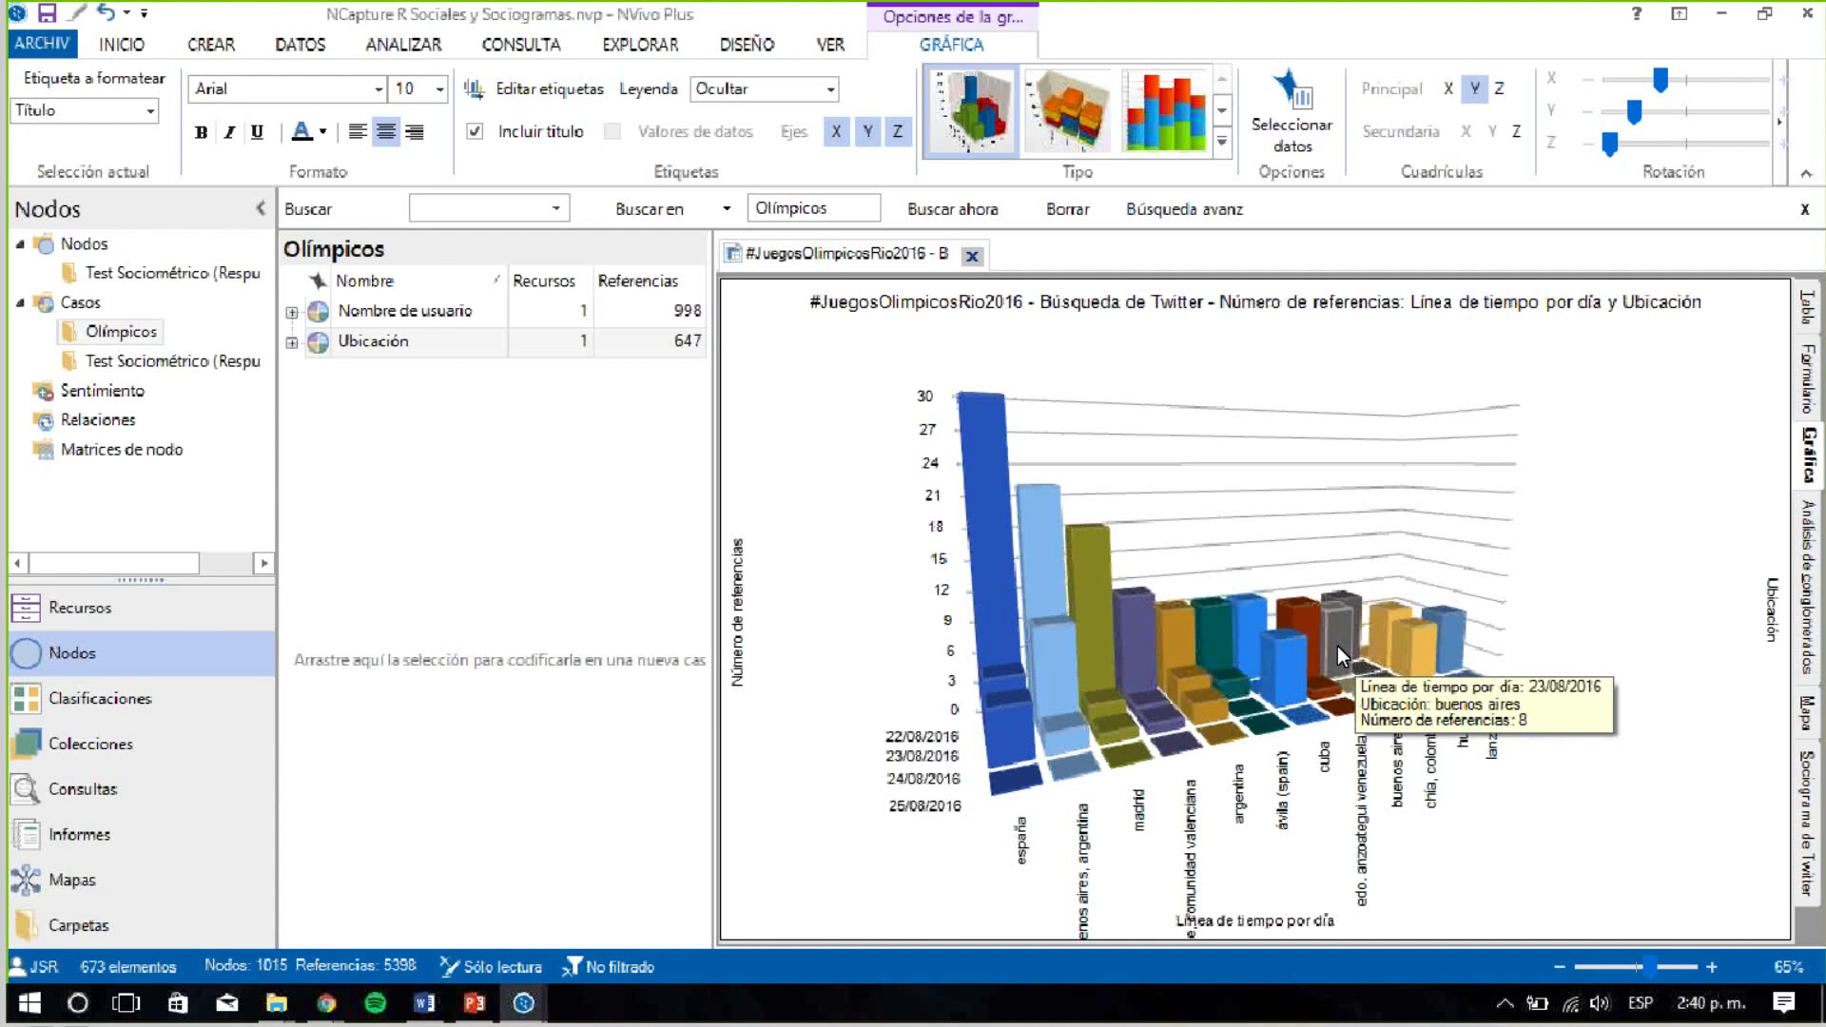
{"action": "right_click", "coordinate": [866, 488]}
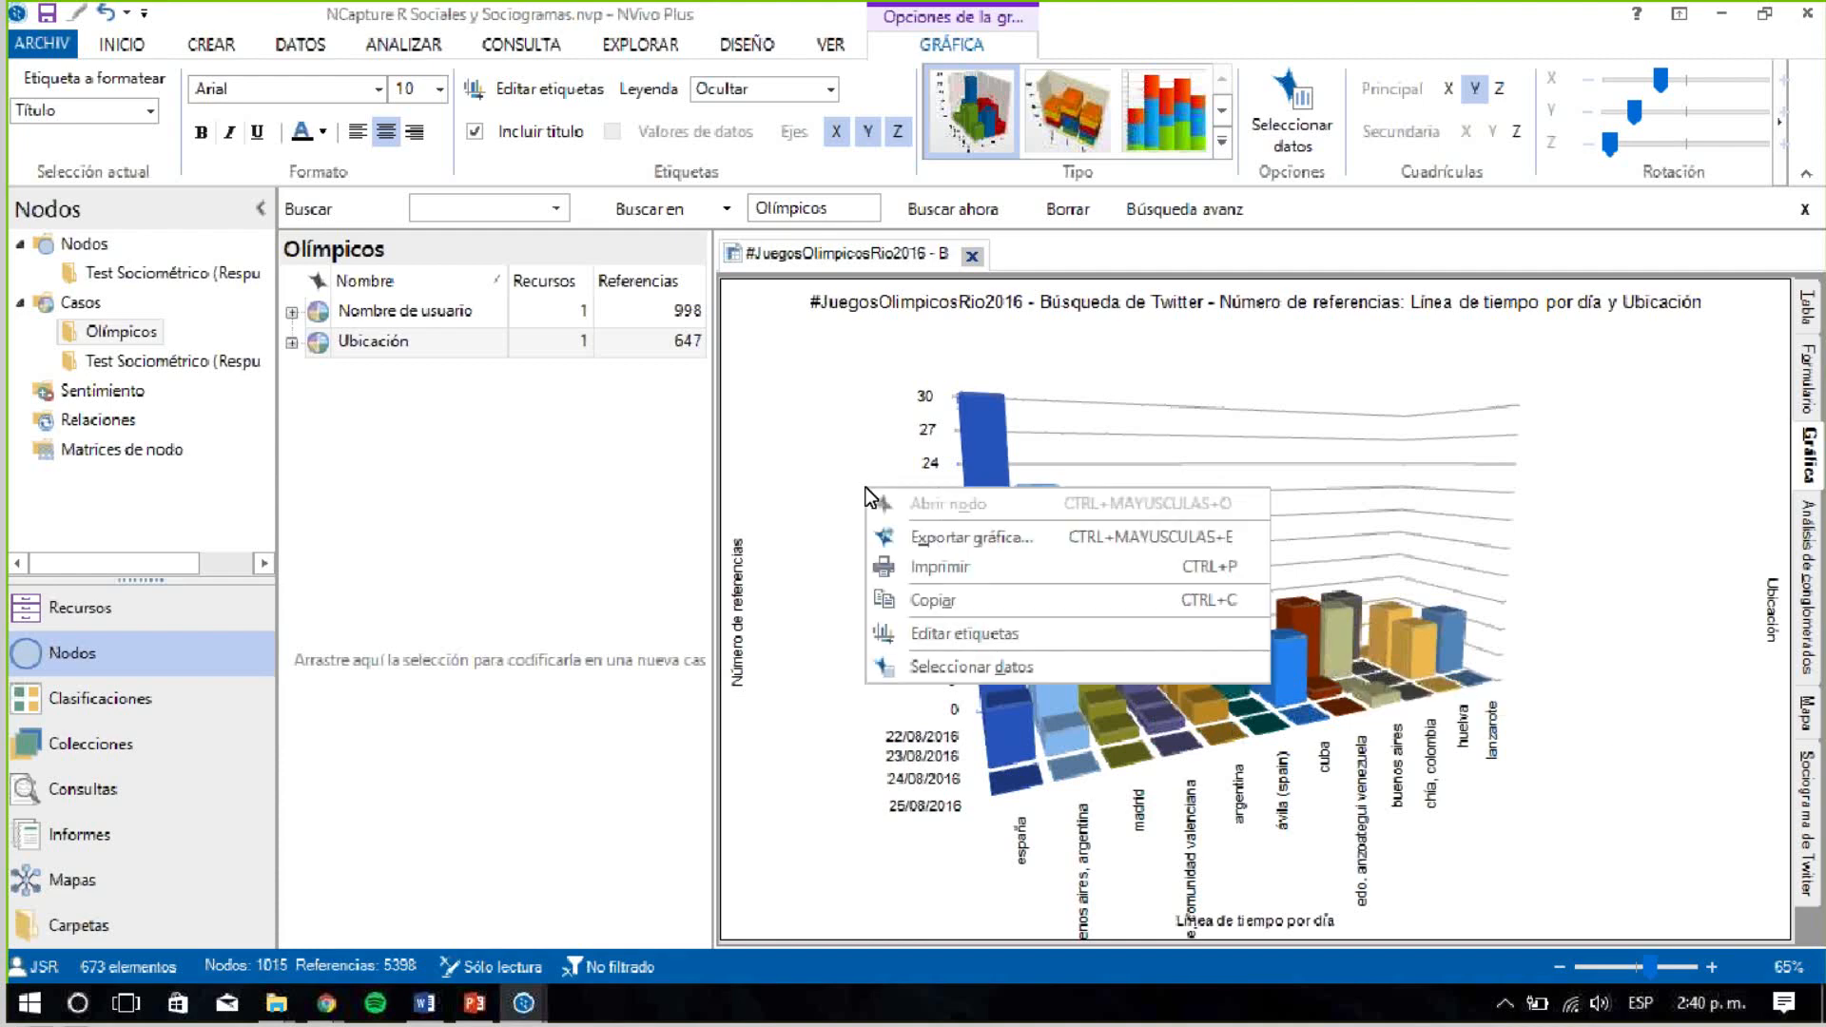
{"action": "left_click", "coordinate": [929, 602]}
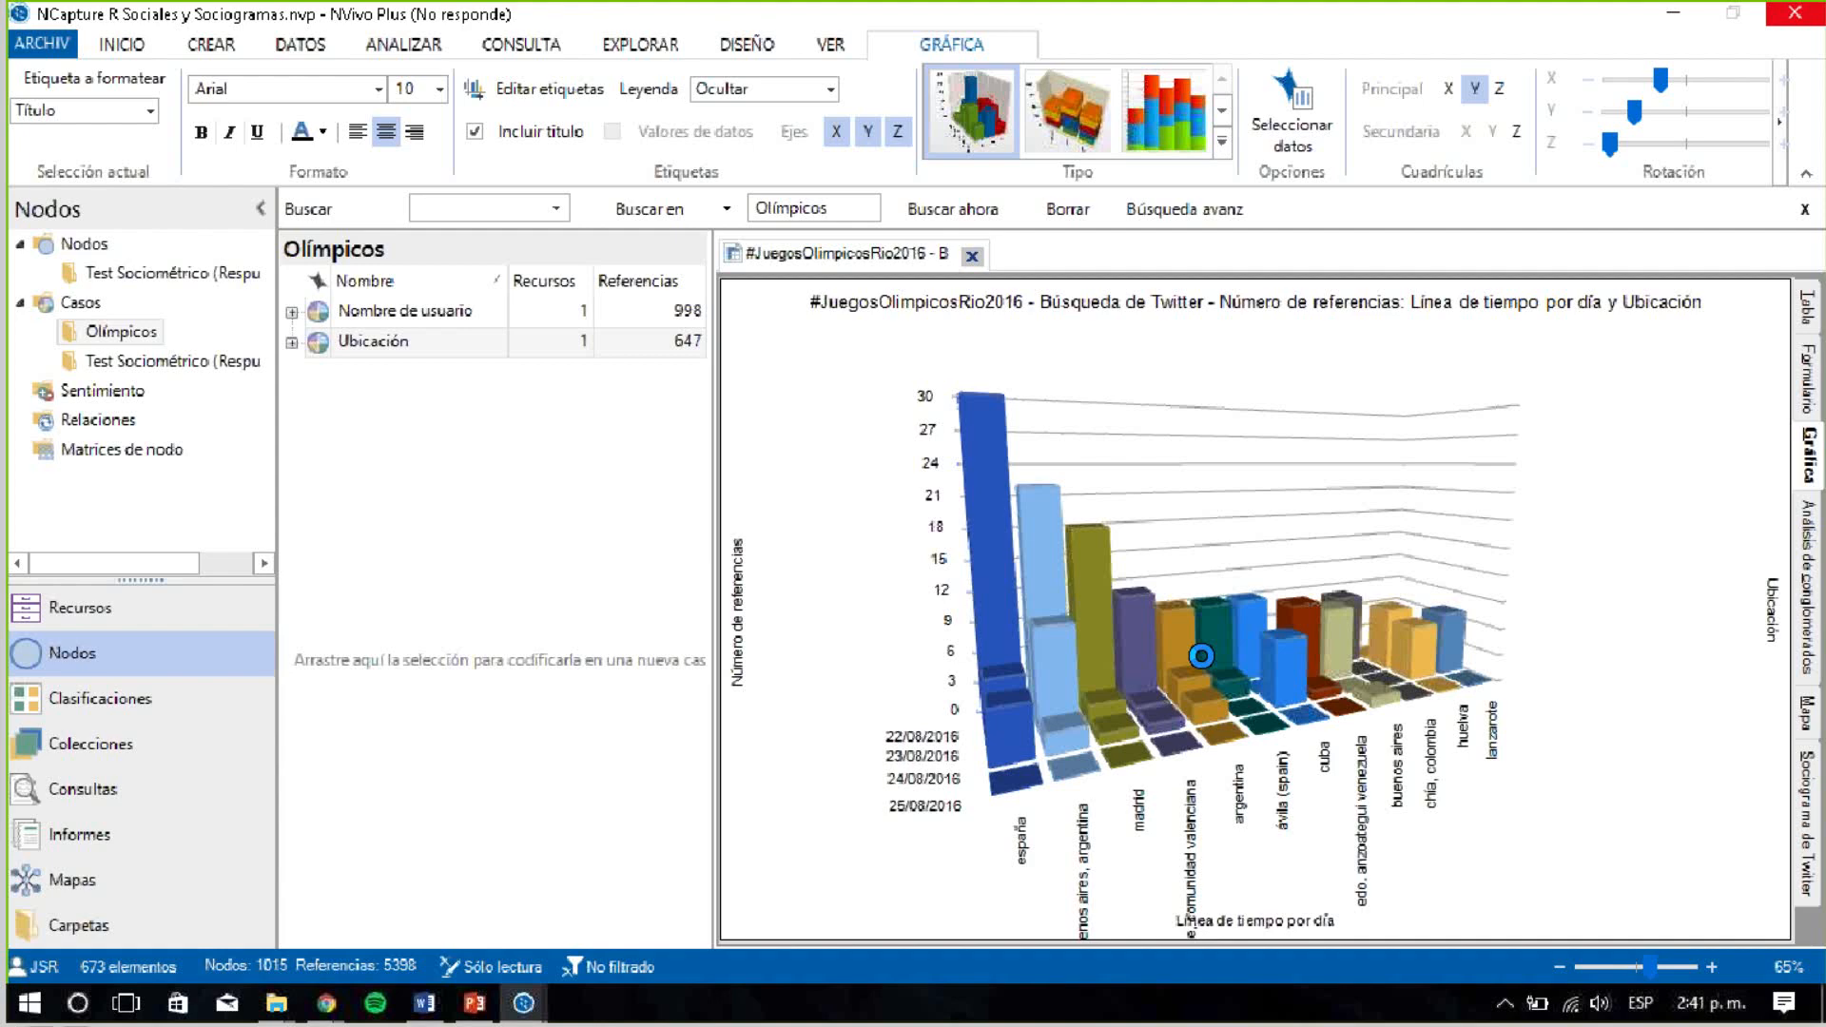
Switch to the NCapture Y Redes Sociales 2017 project and force the unresponsive program to close
{"action": "mouse_move", "coordinate": [522, 993]}
{"action": "left_click", "coordinate": [381, 873]}
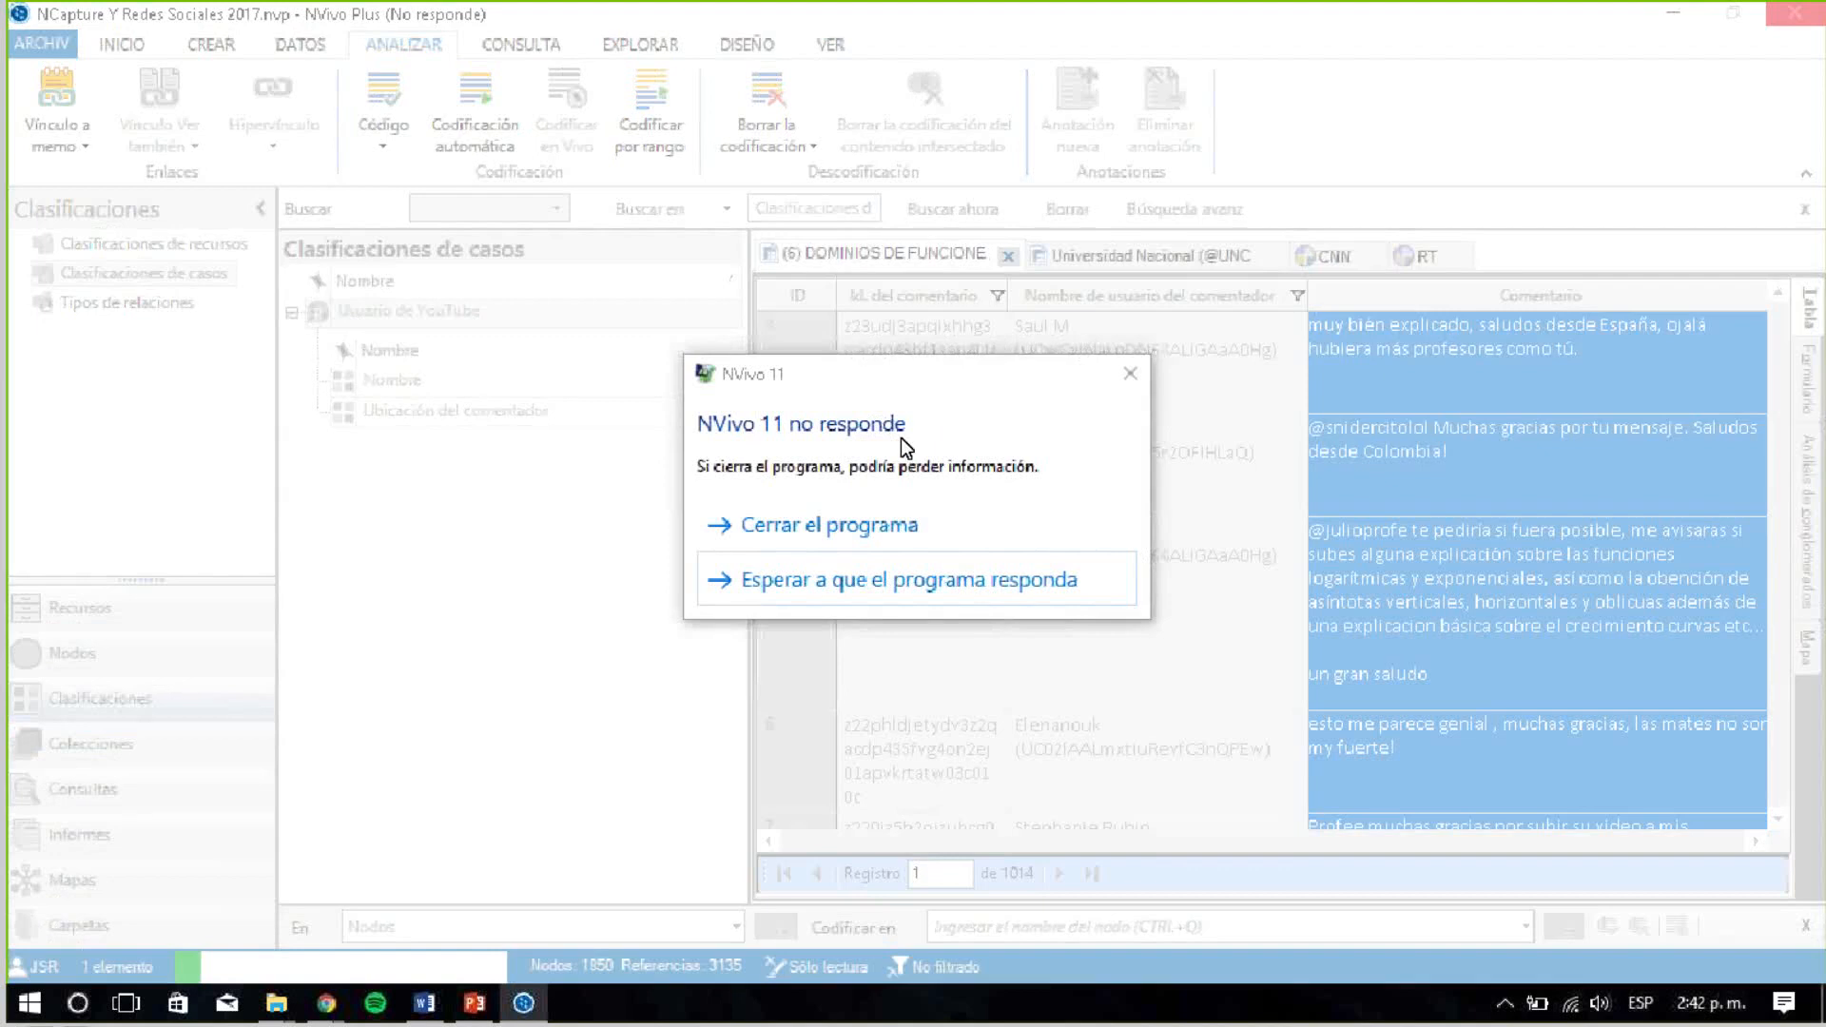
{"action": "left_click", "coordinate": [841, 531]}
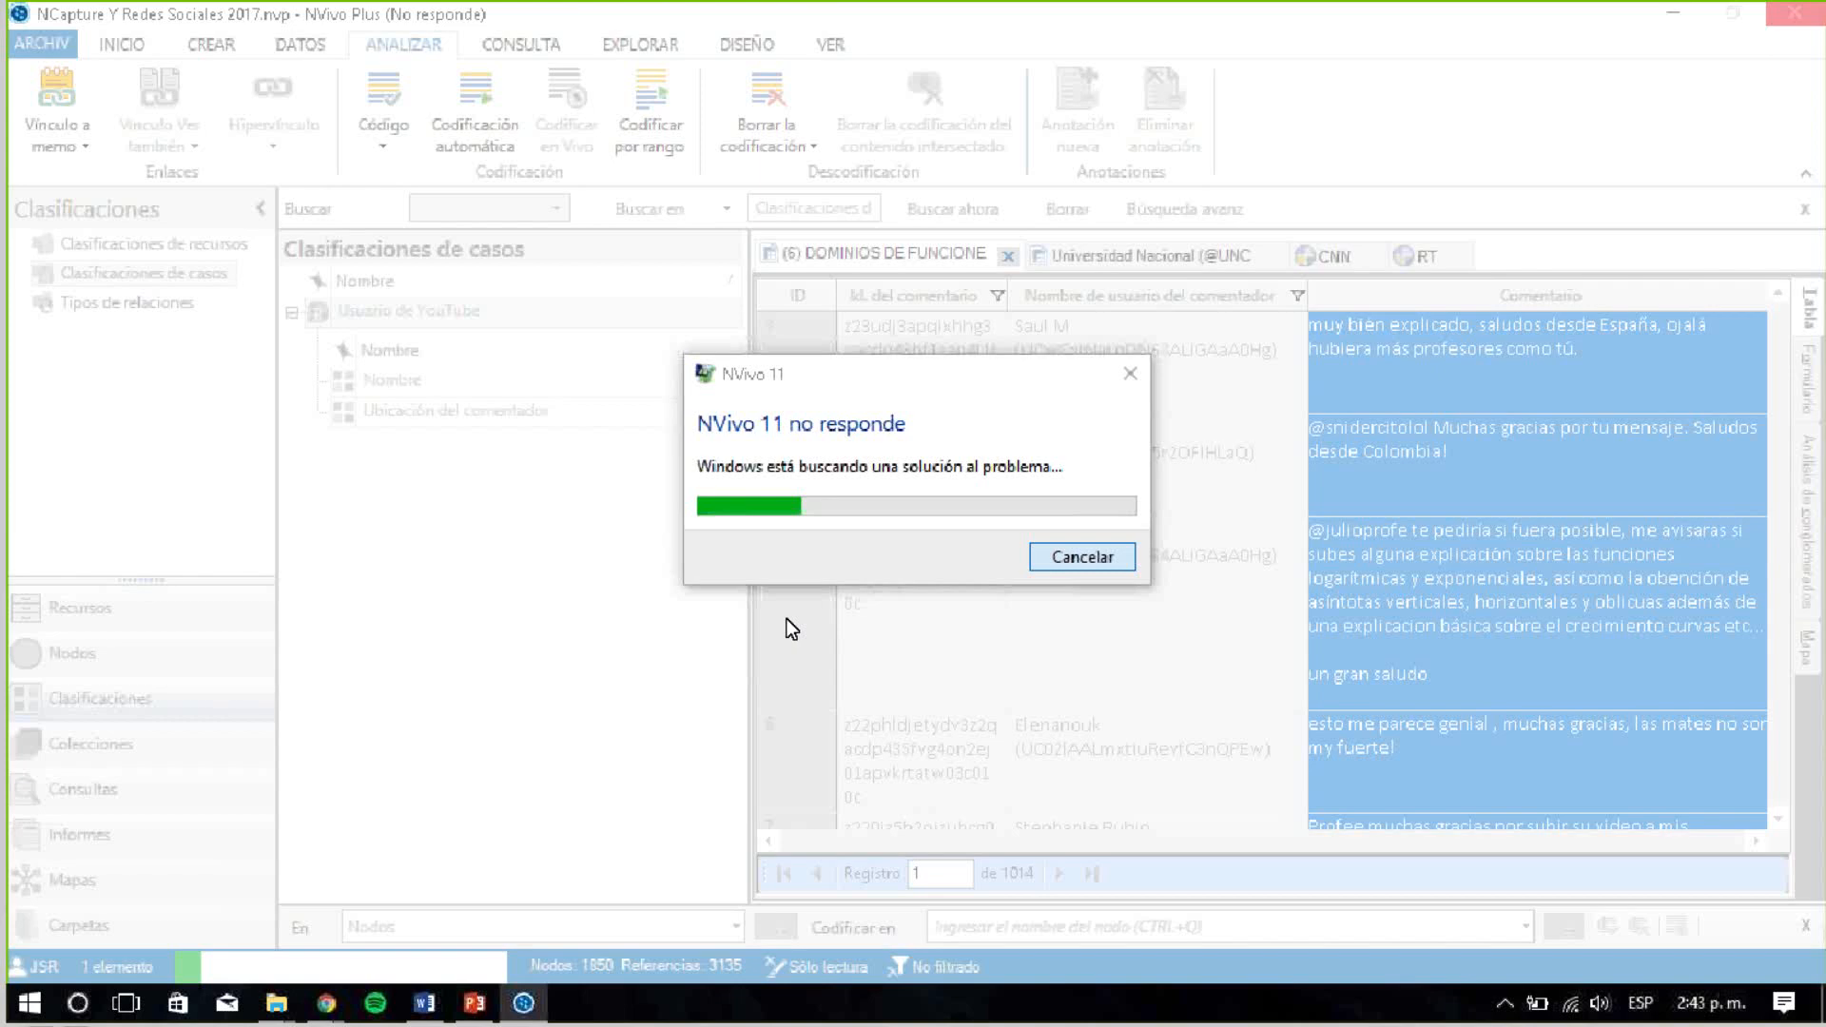
Switch to PowerPoint and view slide 7, Relaciones
{"action": "left_click", "coordinate": [473, 1004]}
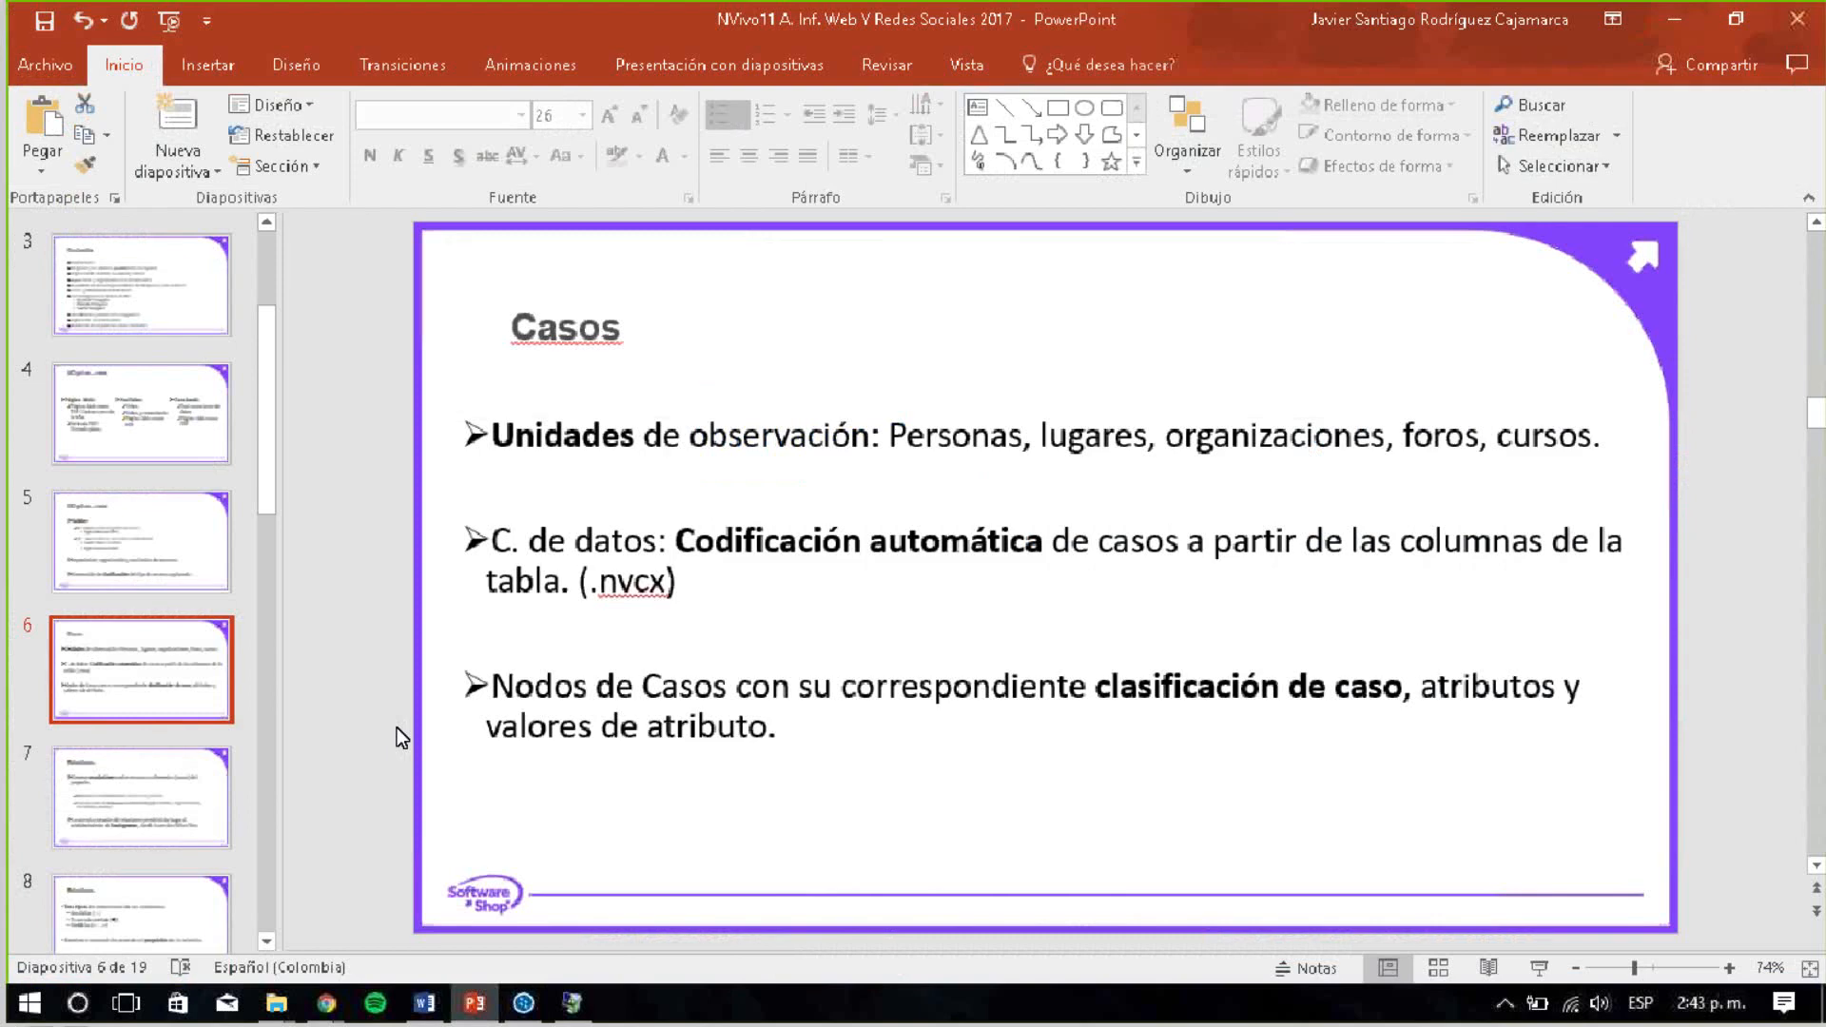
{"action": "left_click", "coordinate": [145, 791]}
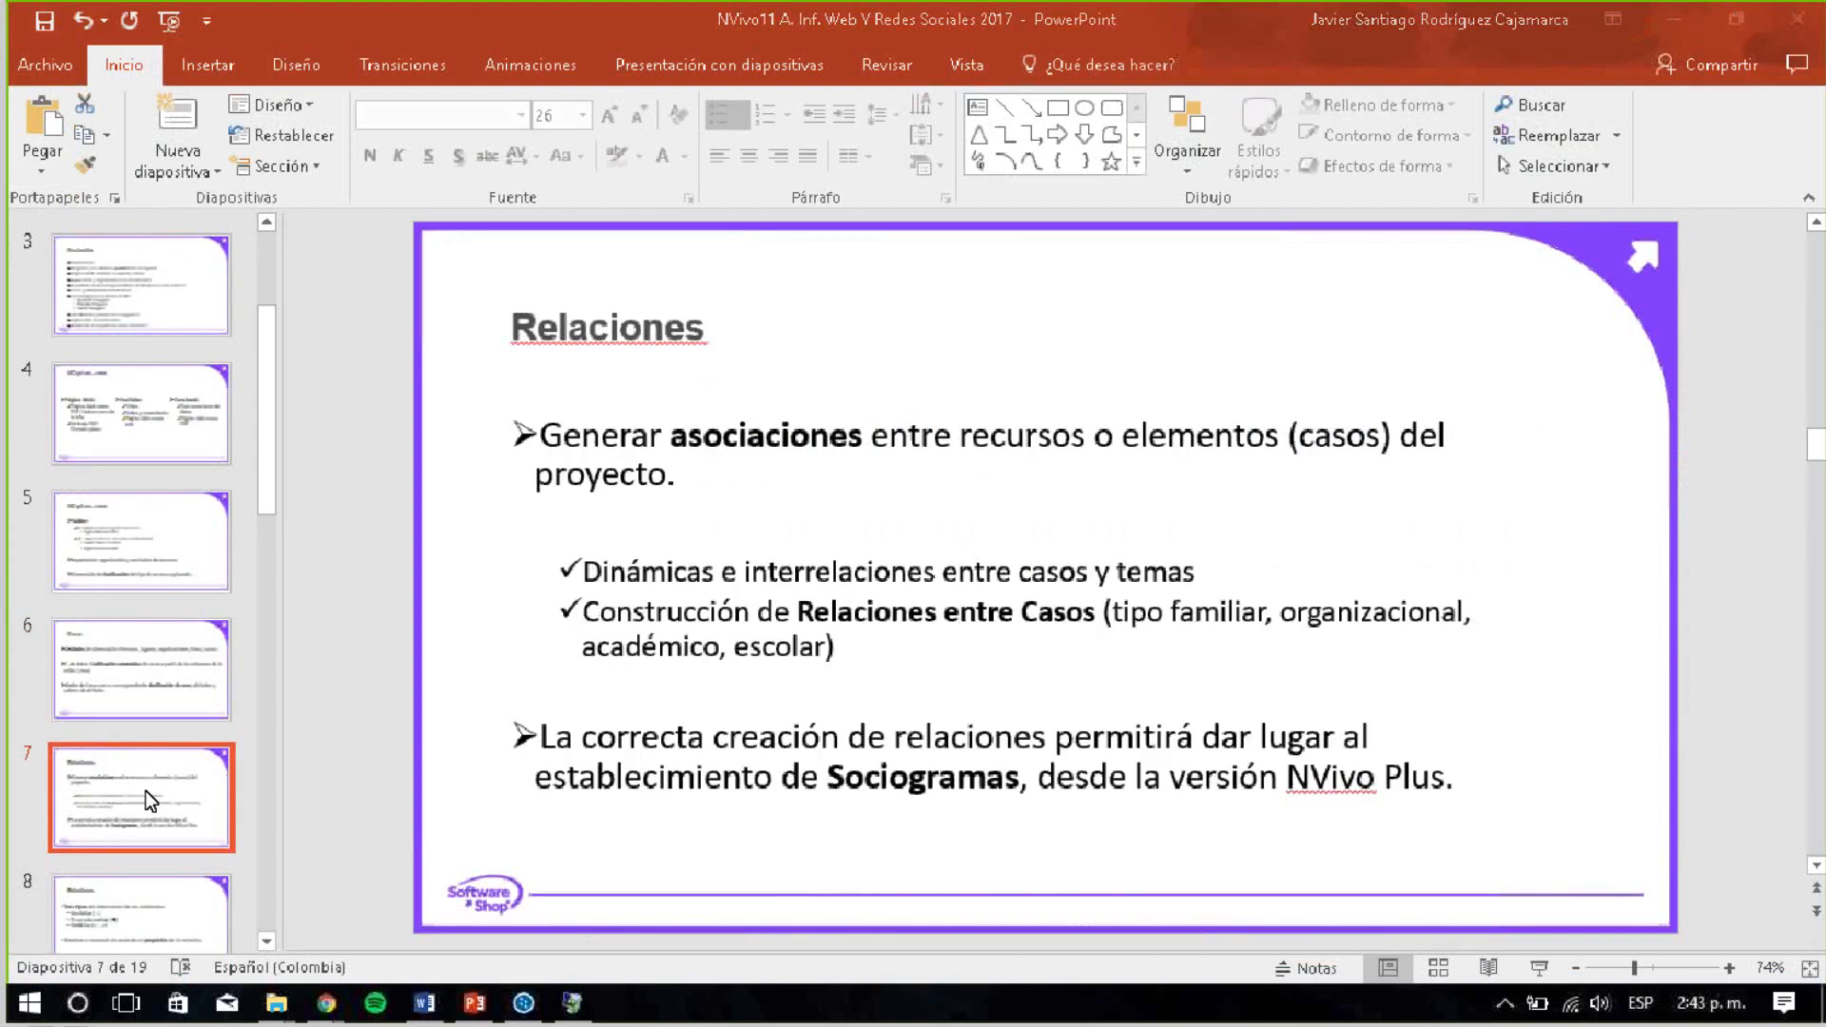
Return to the desktop and close the remaining NVivo window
{"action": "key", "text": "alt+Tab"}
{"action": "left_click", "coordinate": [520, 1014]}
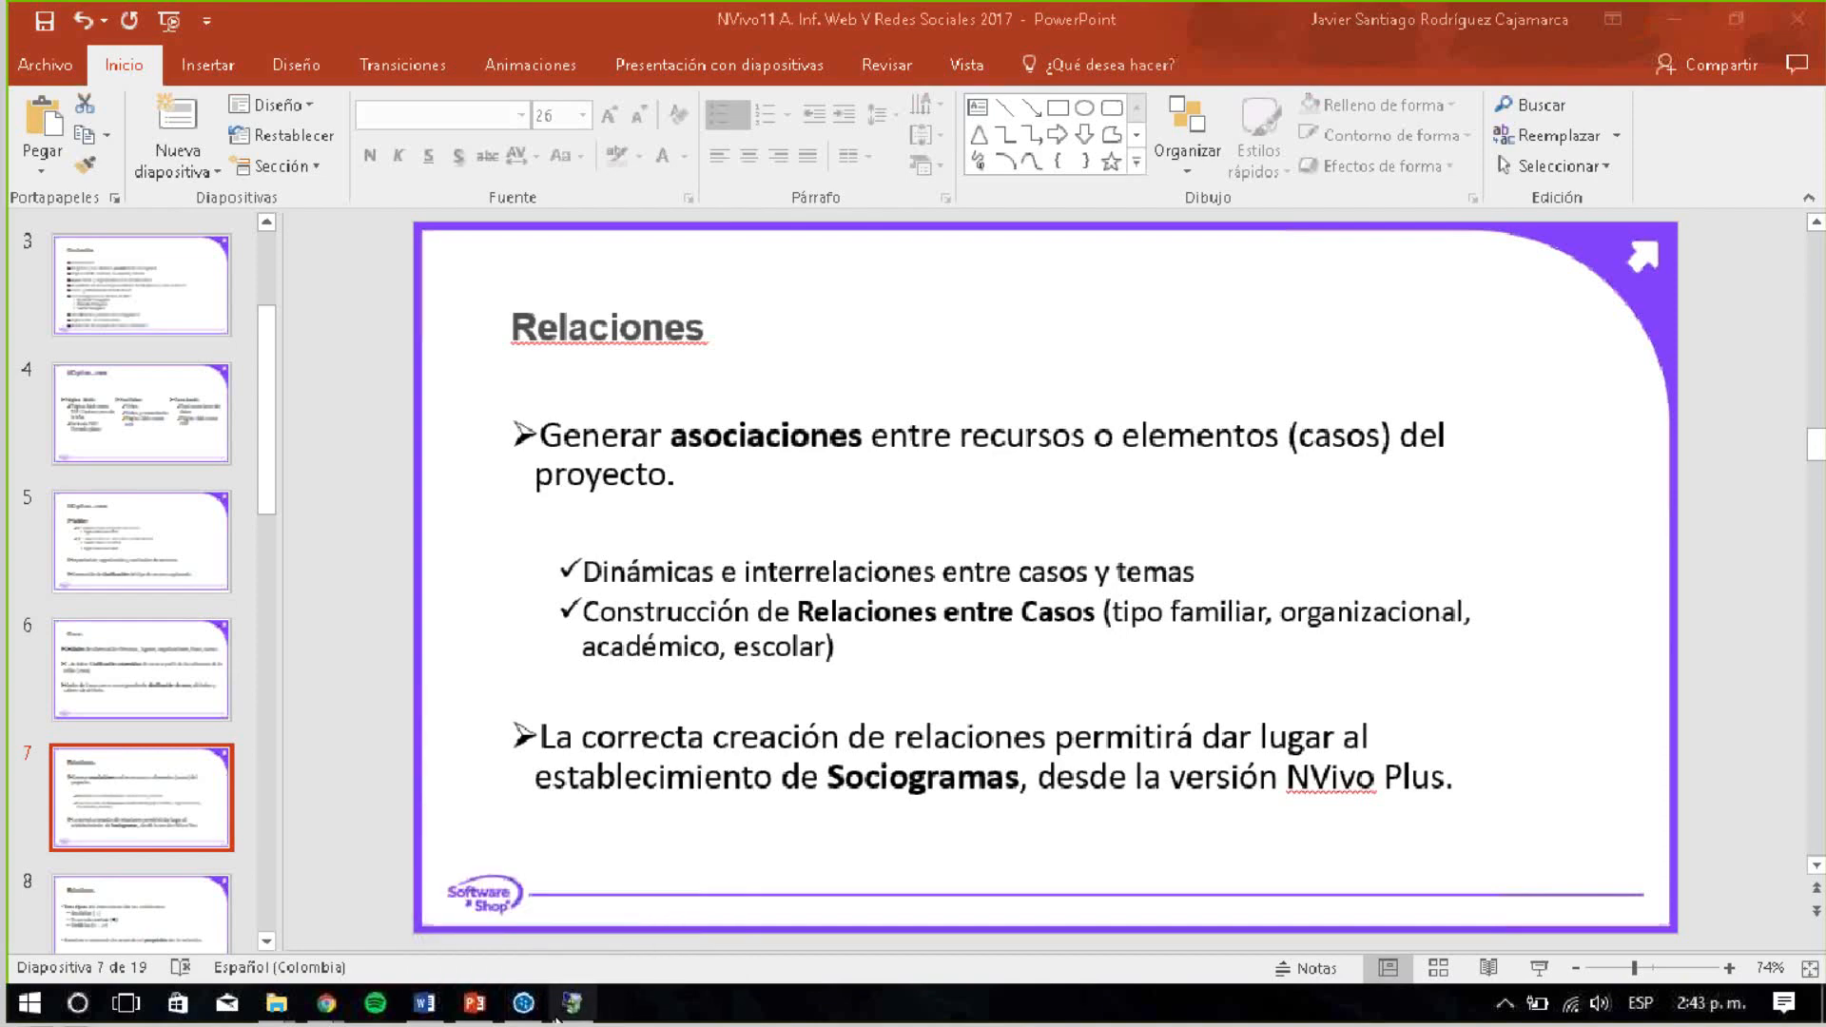
{"action": "mouse_move", "coordinate": [568, 1011]}
{"action": "mouse_move", "coordinate": [671, 889]}
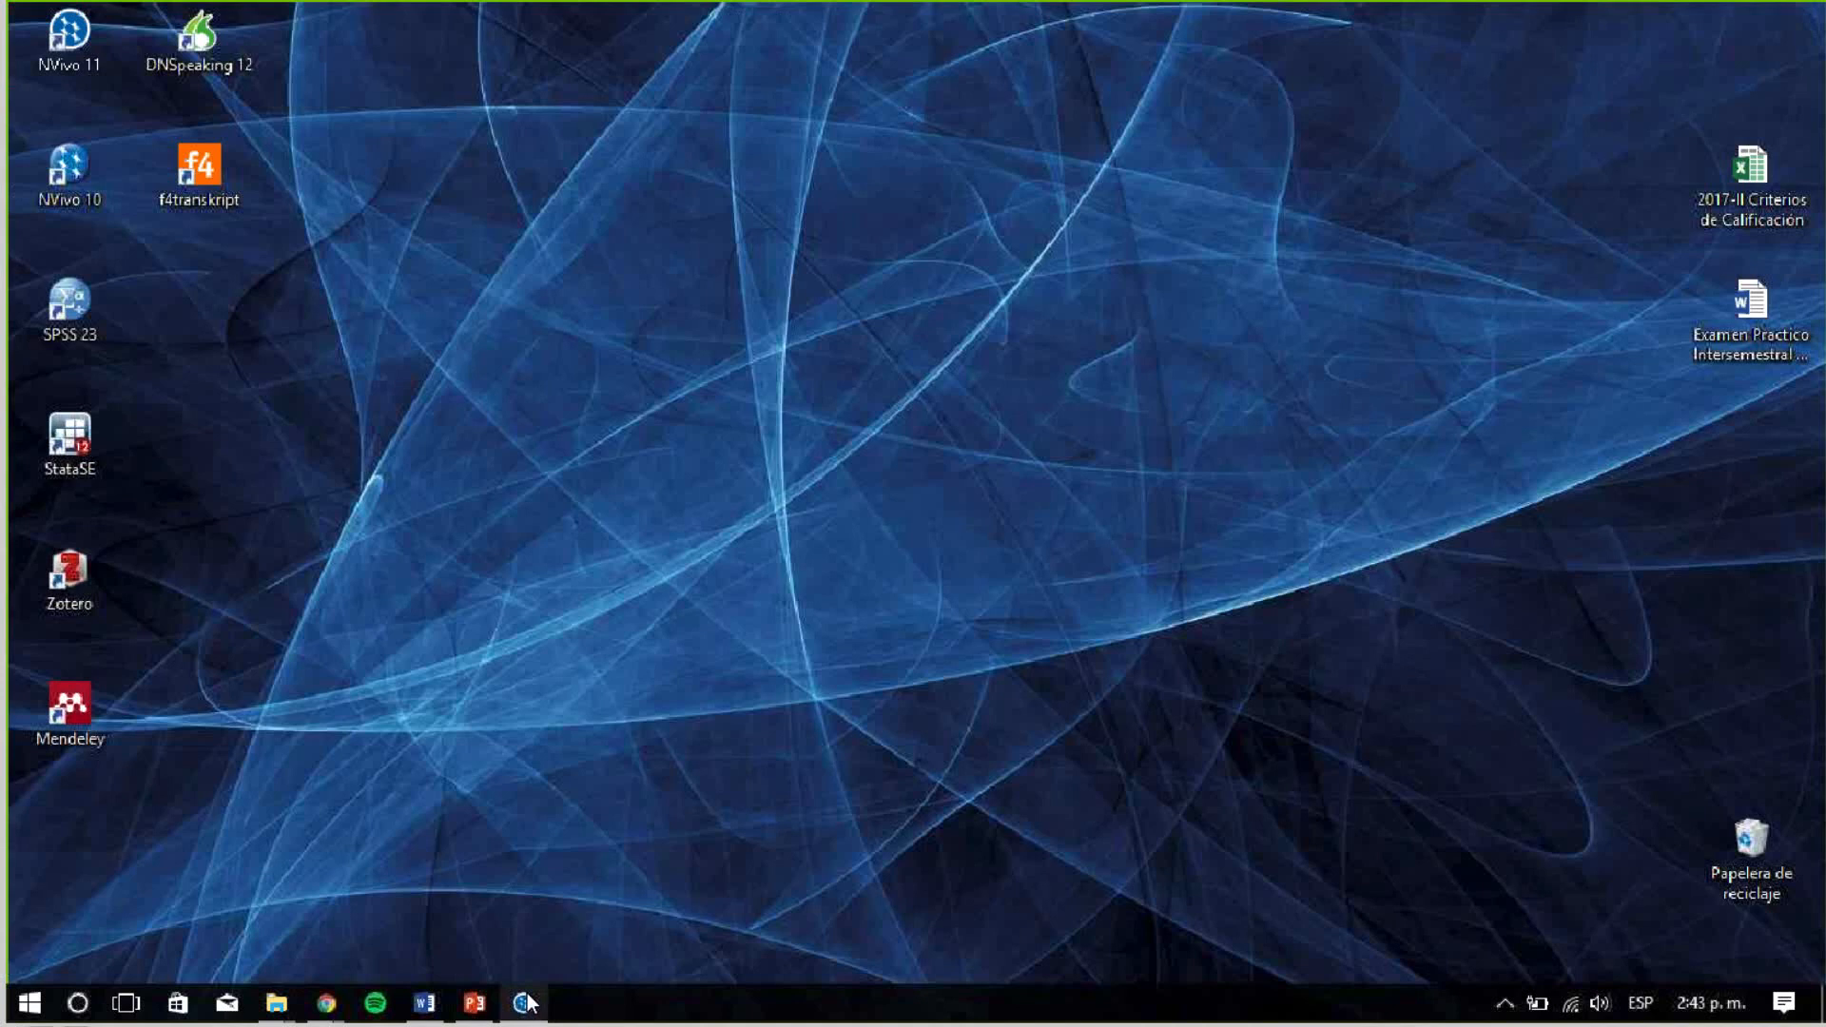
{"action": "left_click", "coordinate": [639, 818]}
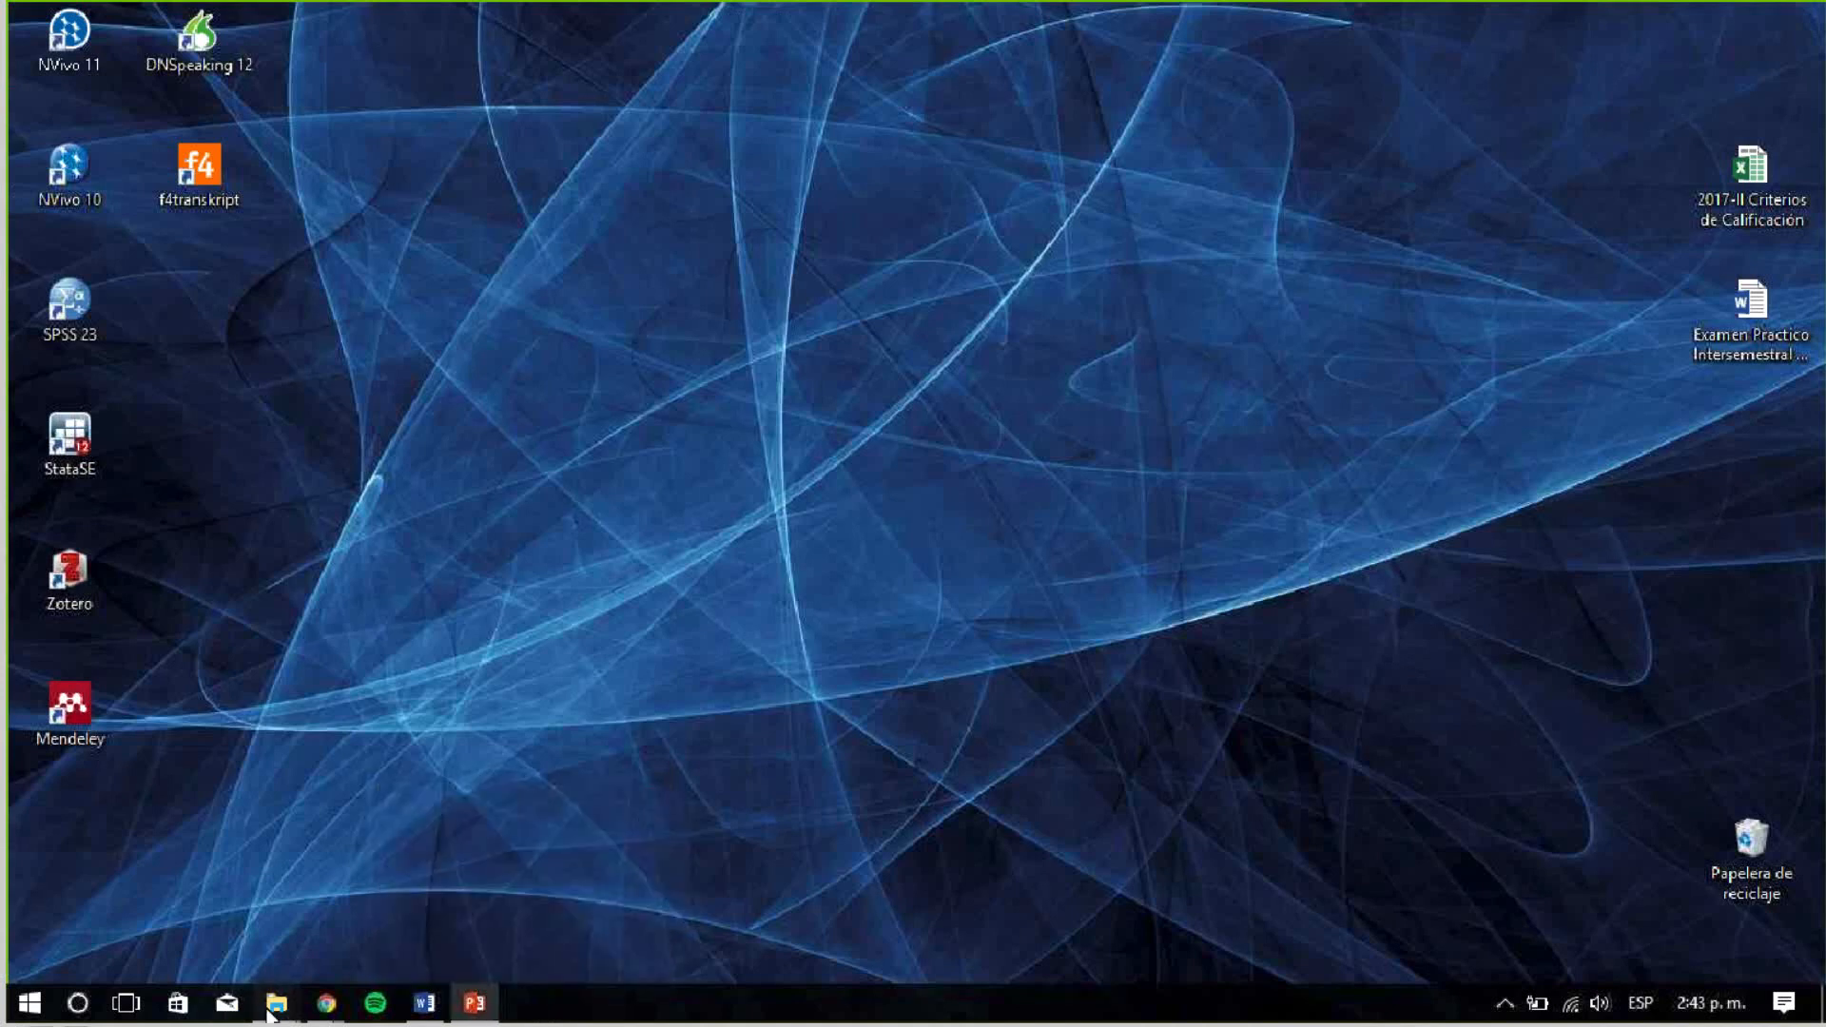
Reopen the NCapture R Sociales y Sociogramas project from the NCapture y Sociogramas folder in File Explorer
{"action": "mouse_move", "coordinate": [271, 1014]}
{"action": "left_click", "coordinate": [204, 870]}
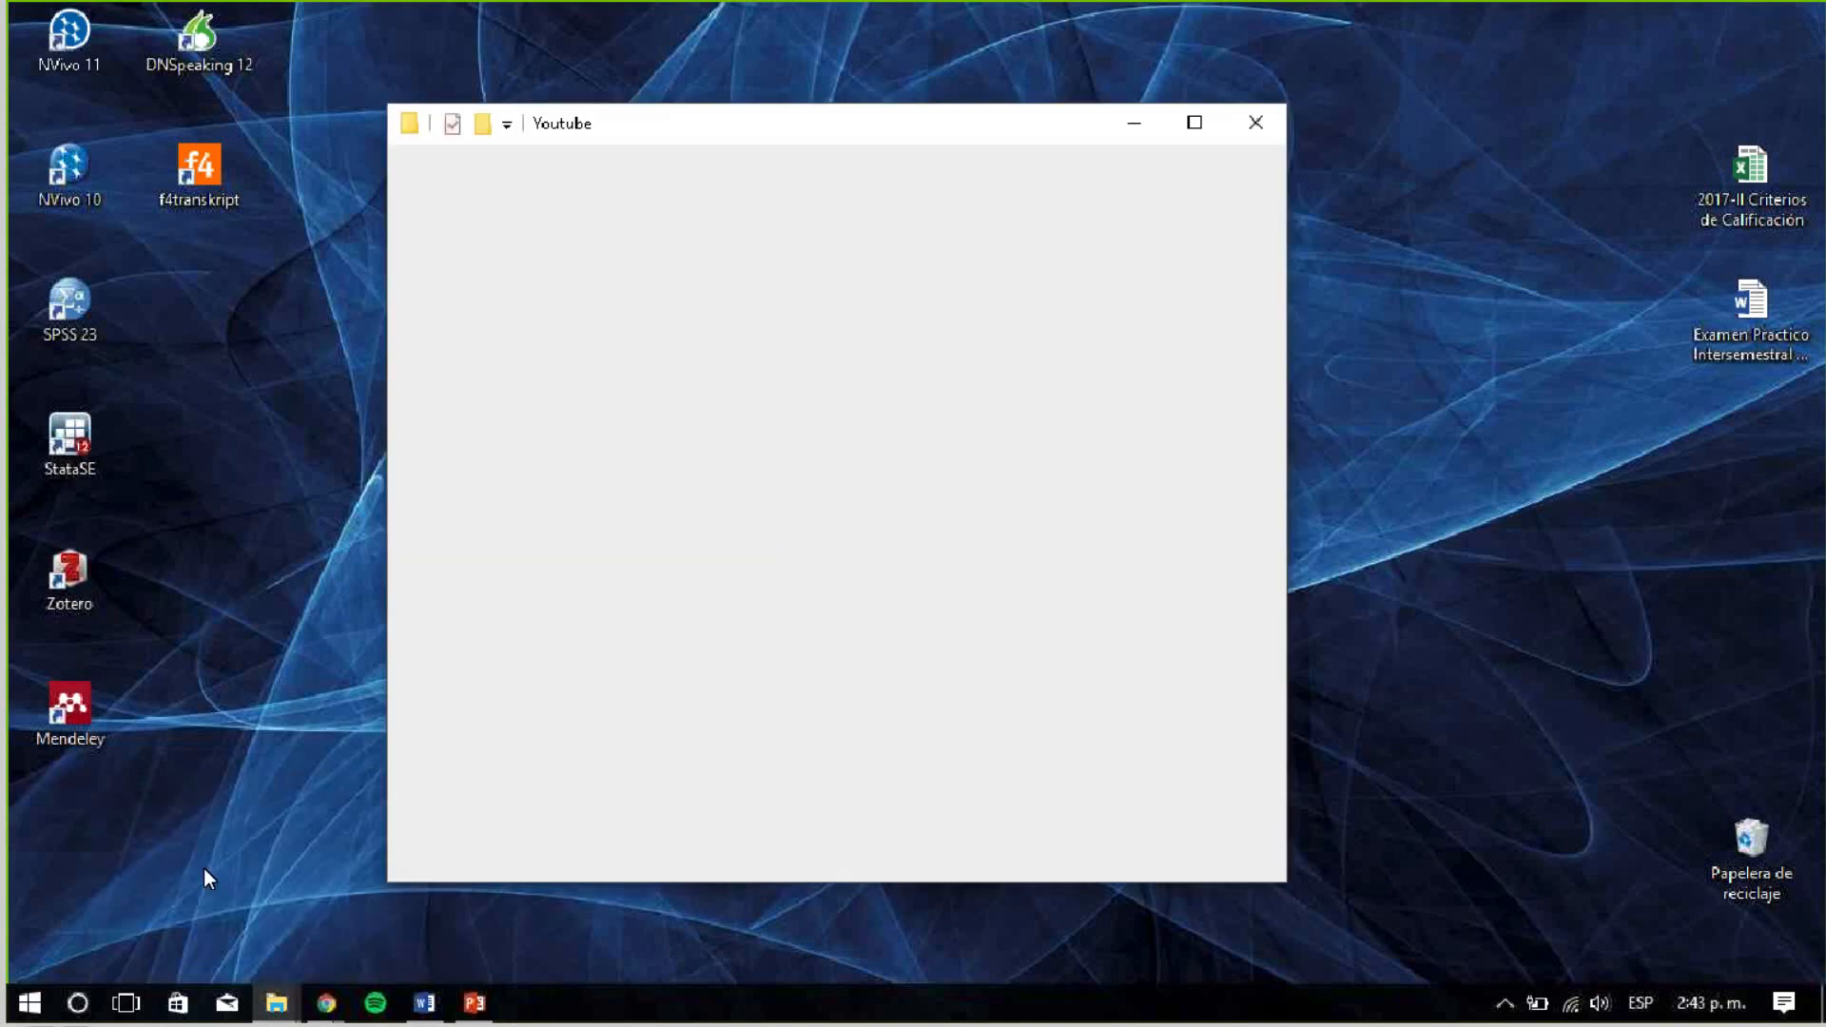
{"action": "left_click", "coordinate": [513, 199]}
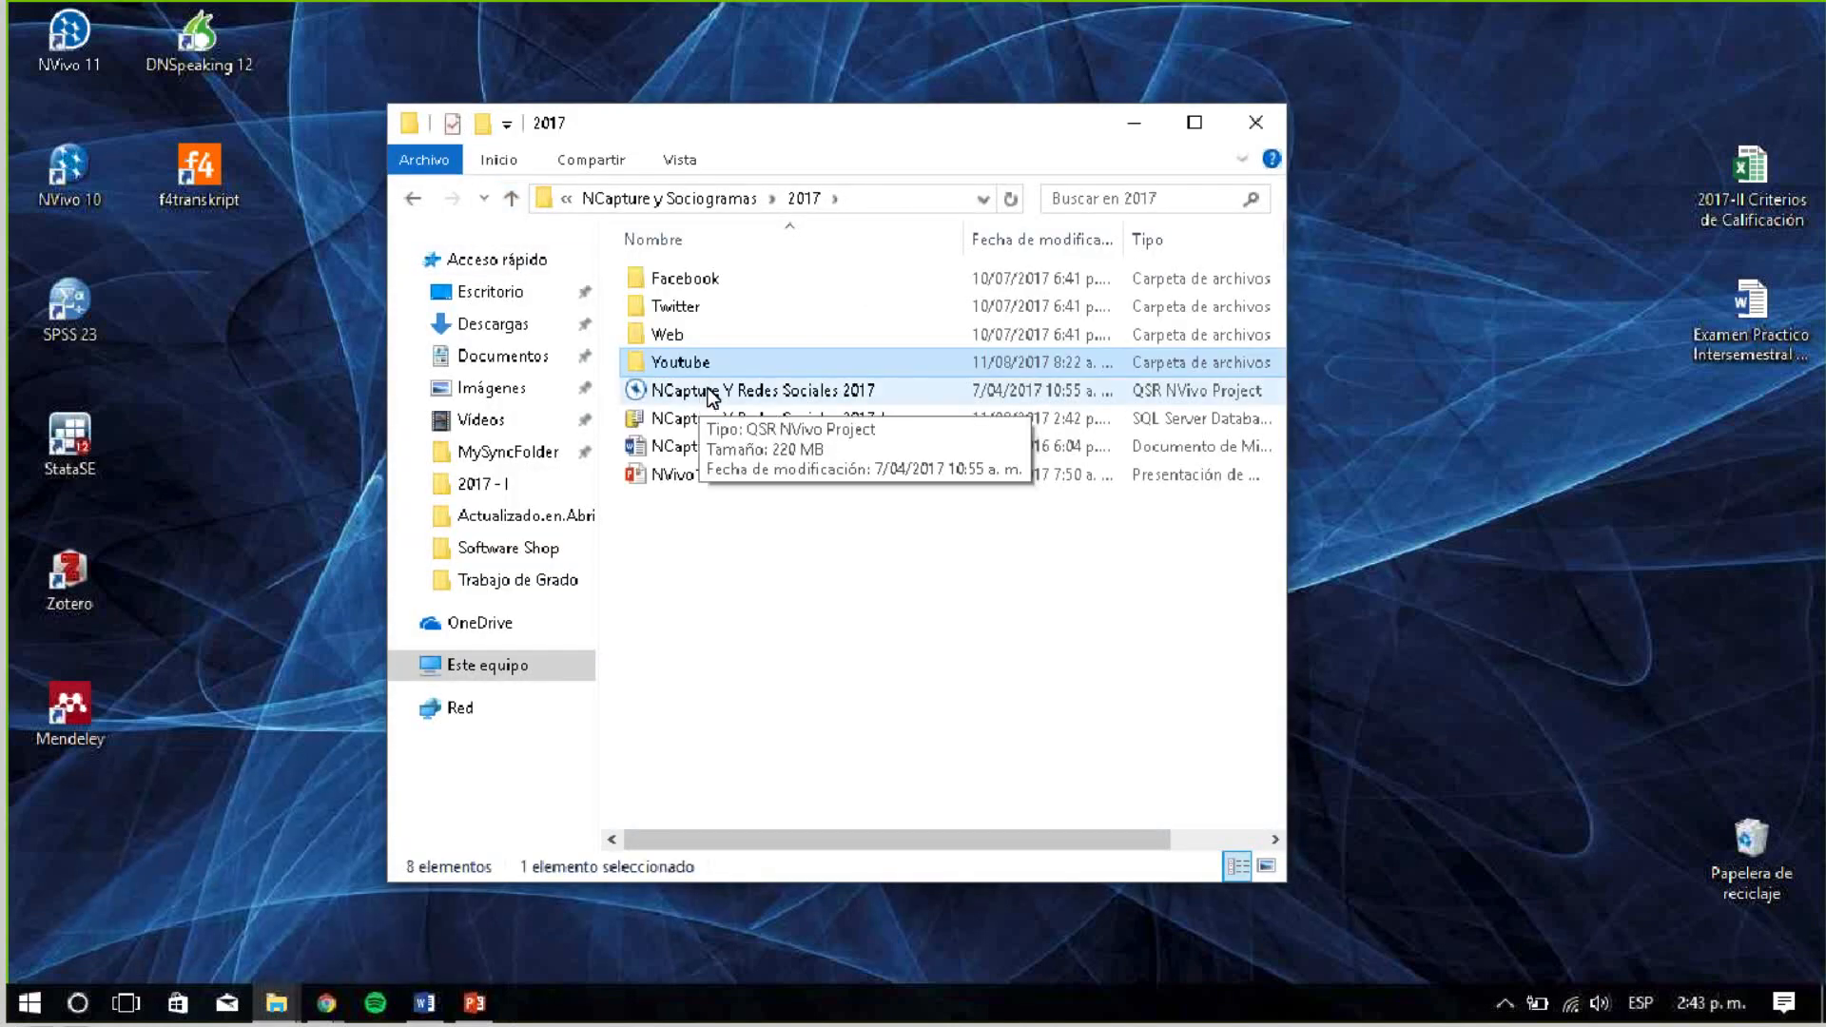
{"action": "left_click", "coordinate": [511, 199]}
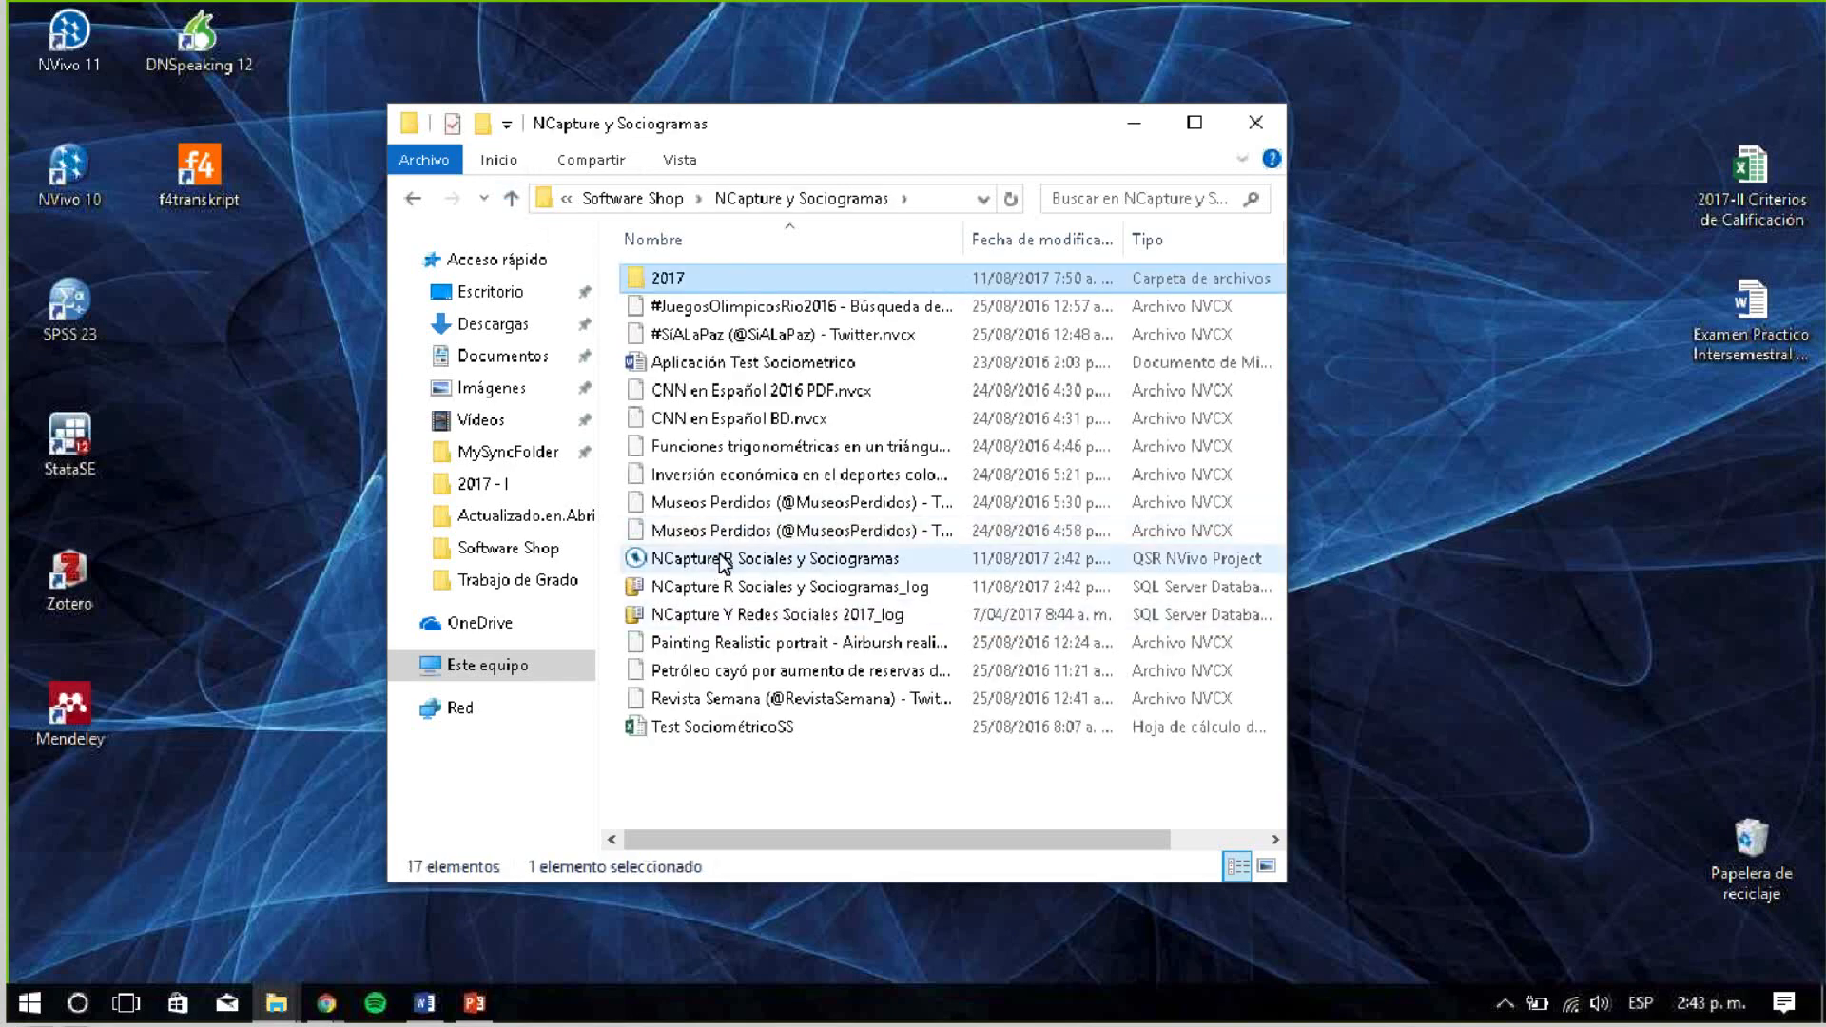
{"action": "double_click", "coordinate": [725, 561]}
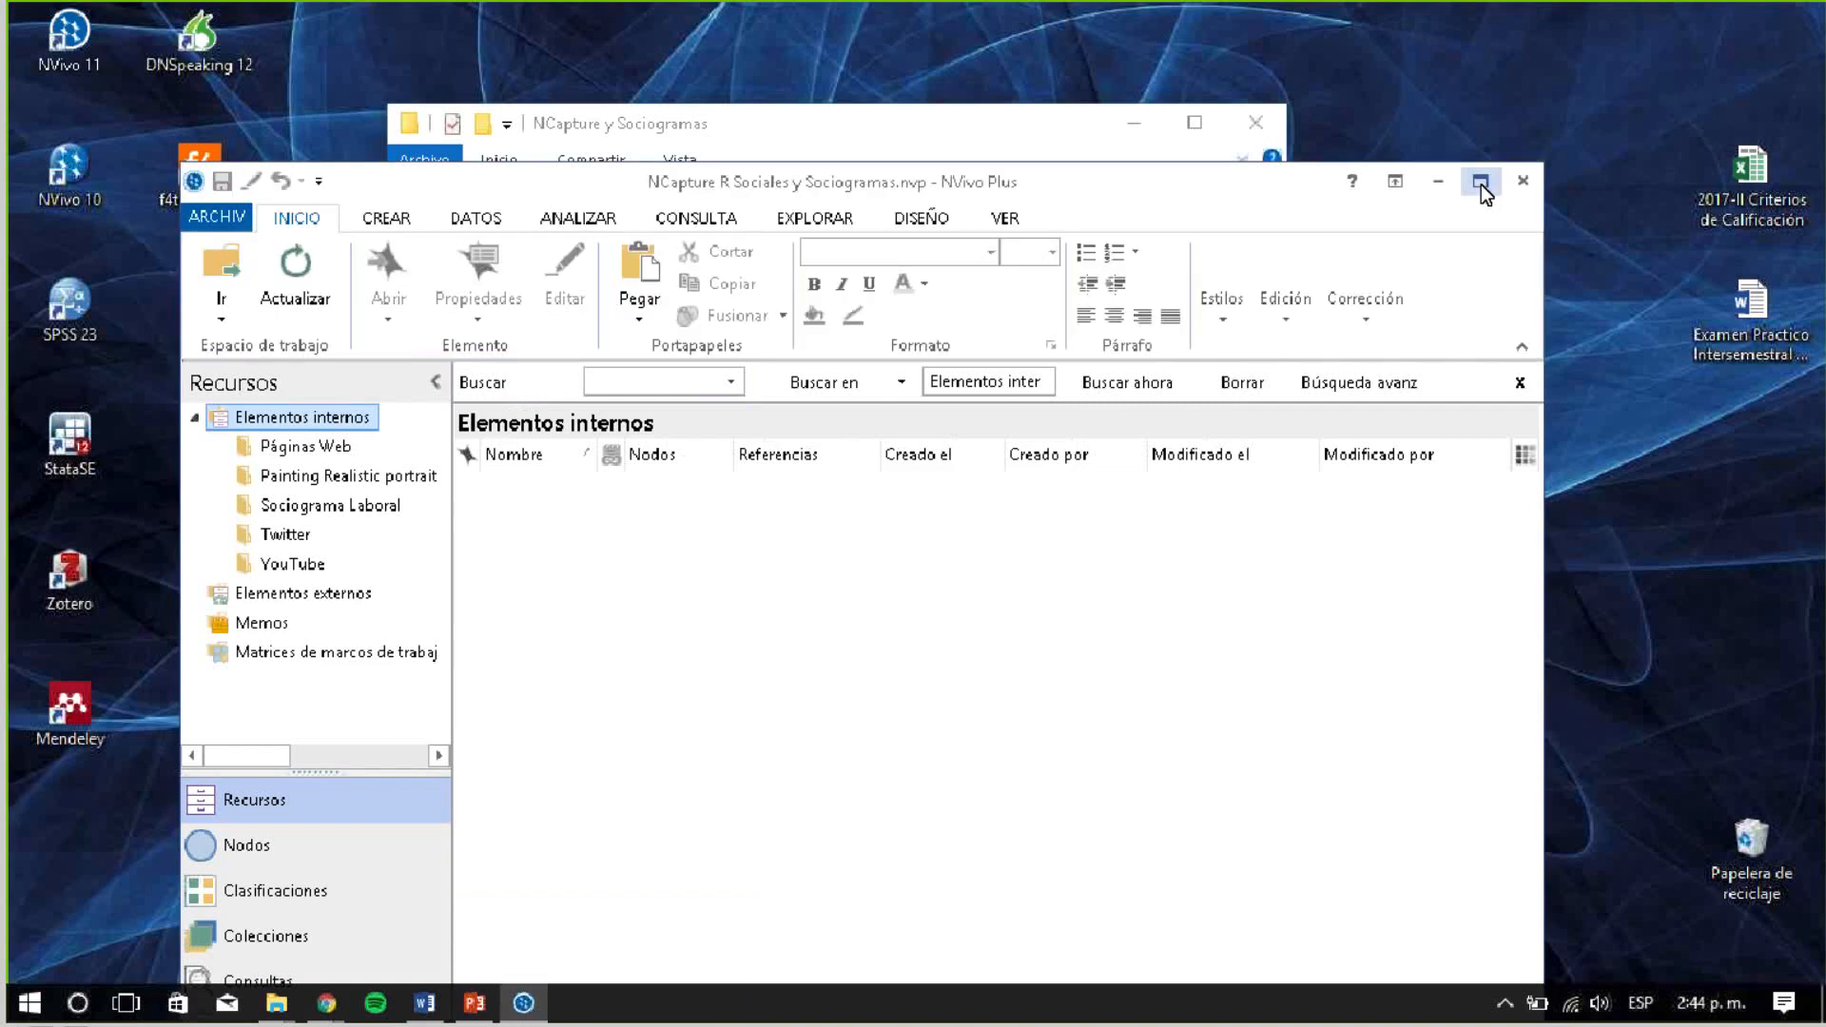
Maximize the project window and open the #JuegosOlimpicosRio2016 Twitter search dataset from the Twitter resources folder
{"action": "left_click", "coordinate": [1481, 182]}
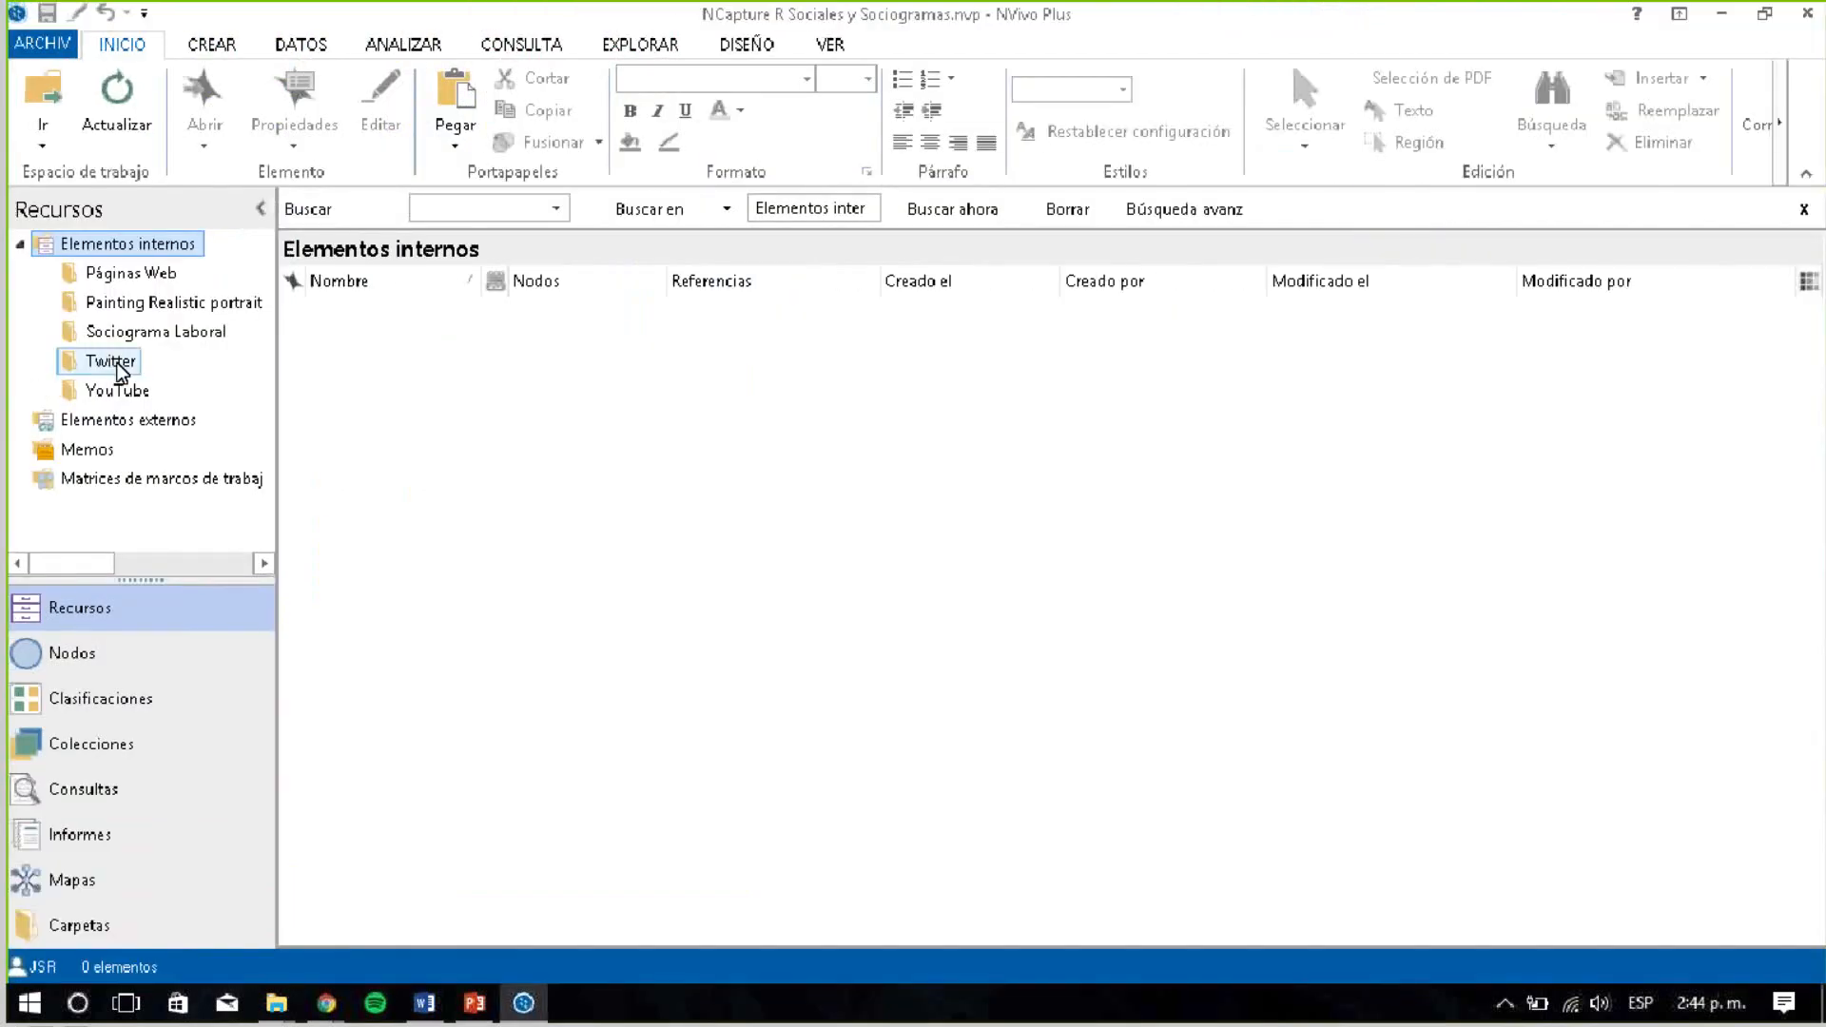
{"action": "left_click", "coordinate": [113, 360]}
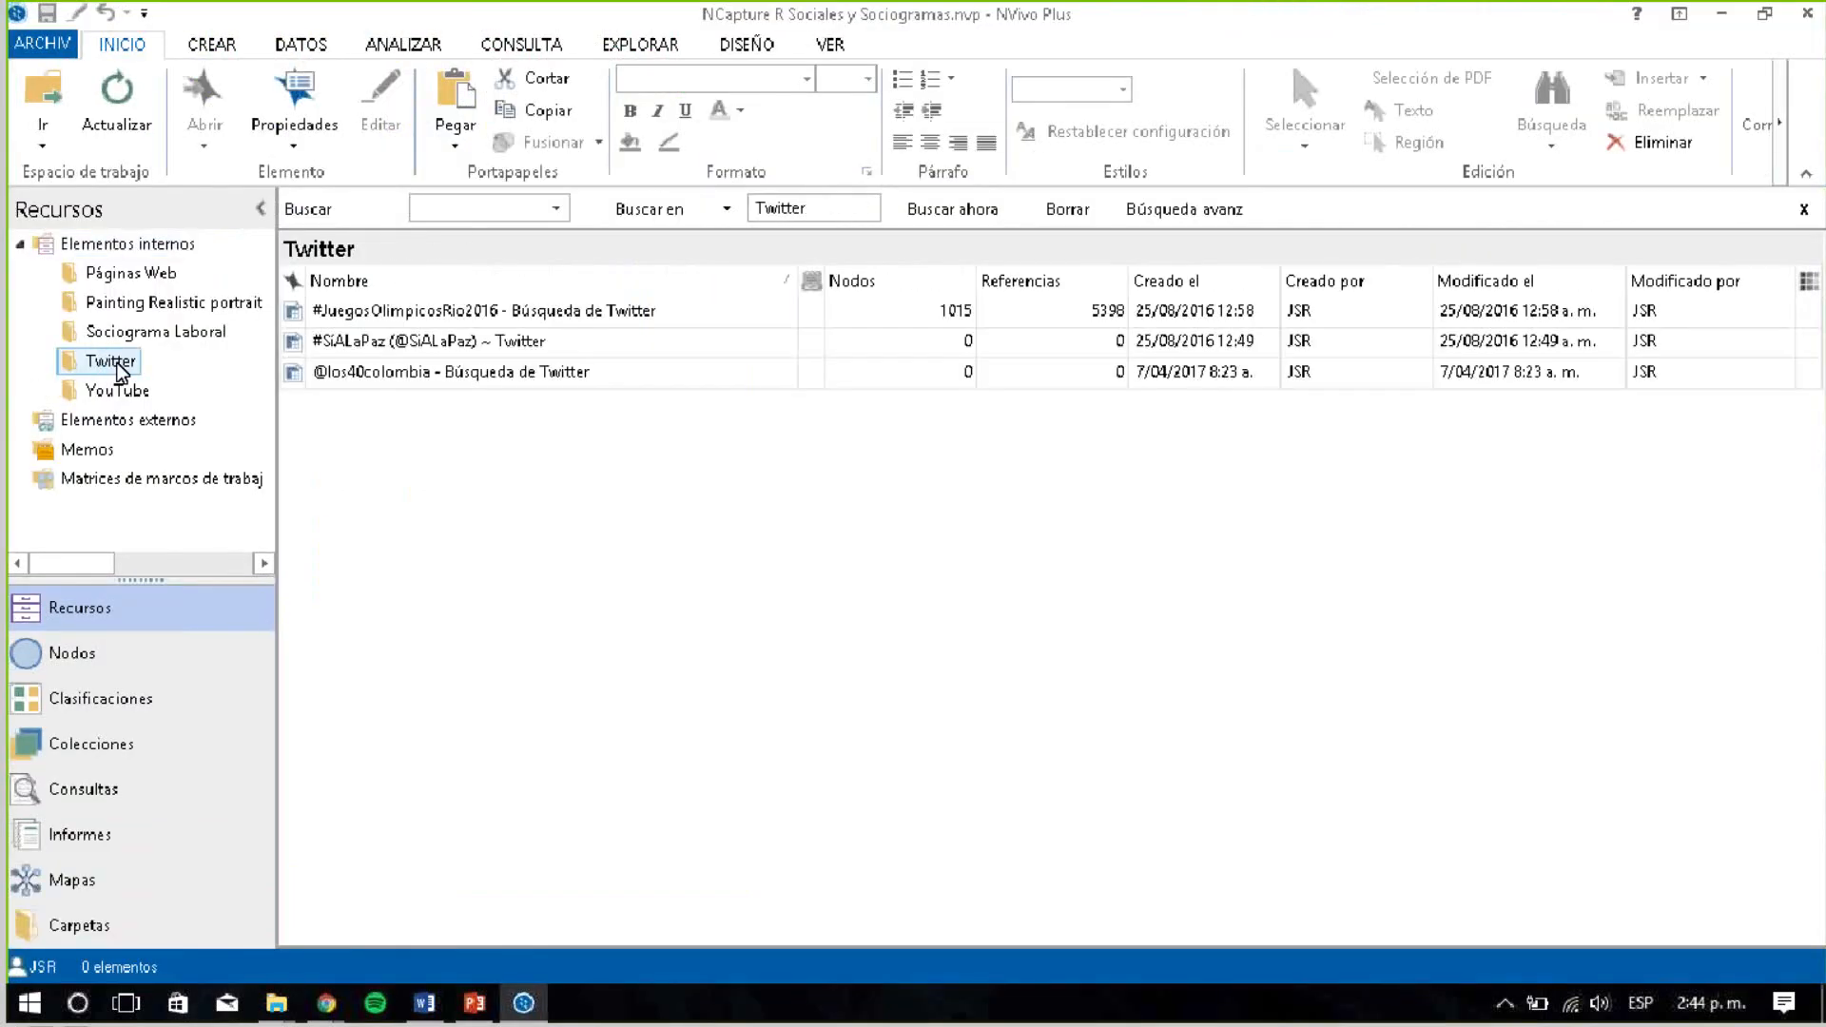
{"action": "left_click", "coordinate": [355, 309]}
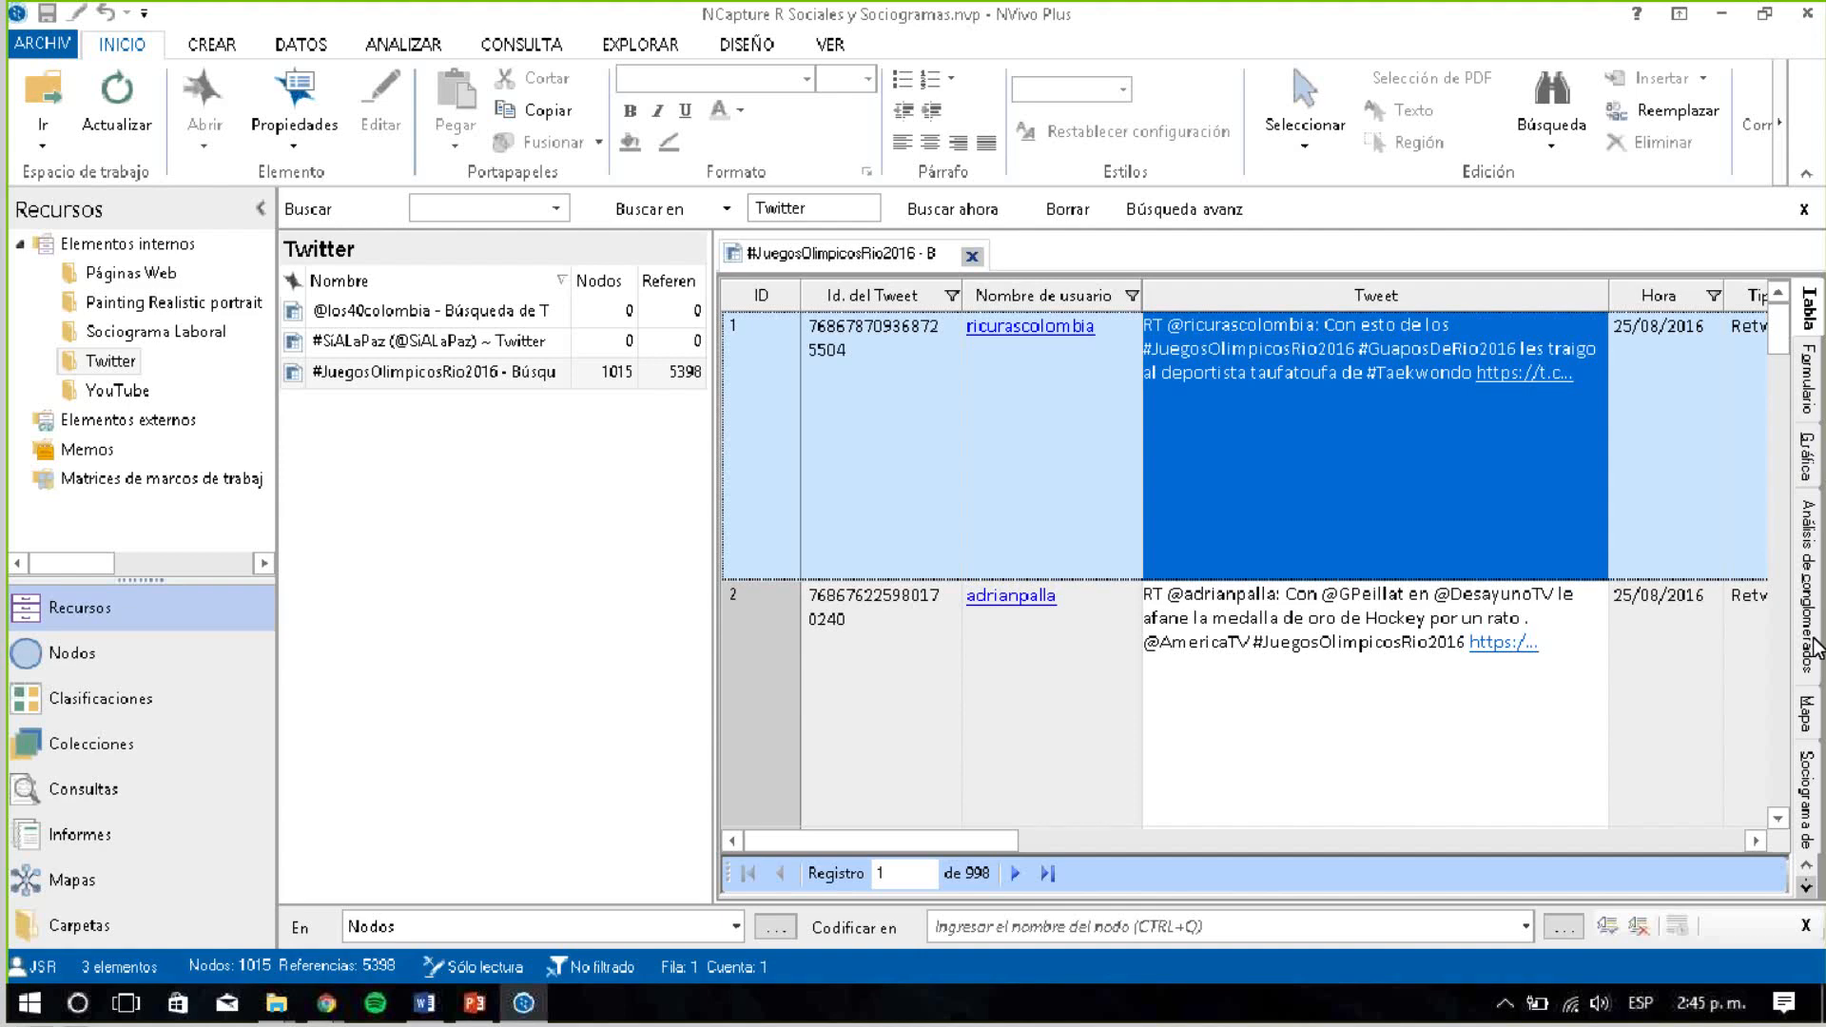
Examine the dataset's cluster analysis dendrogram of usernames grouped by word similarity, enlarging it to read the branches
{"action": "left_click", "coordinate": [1810, 581]}
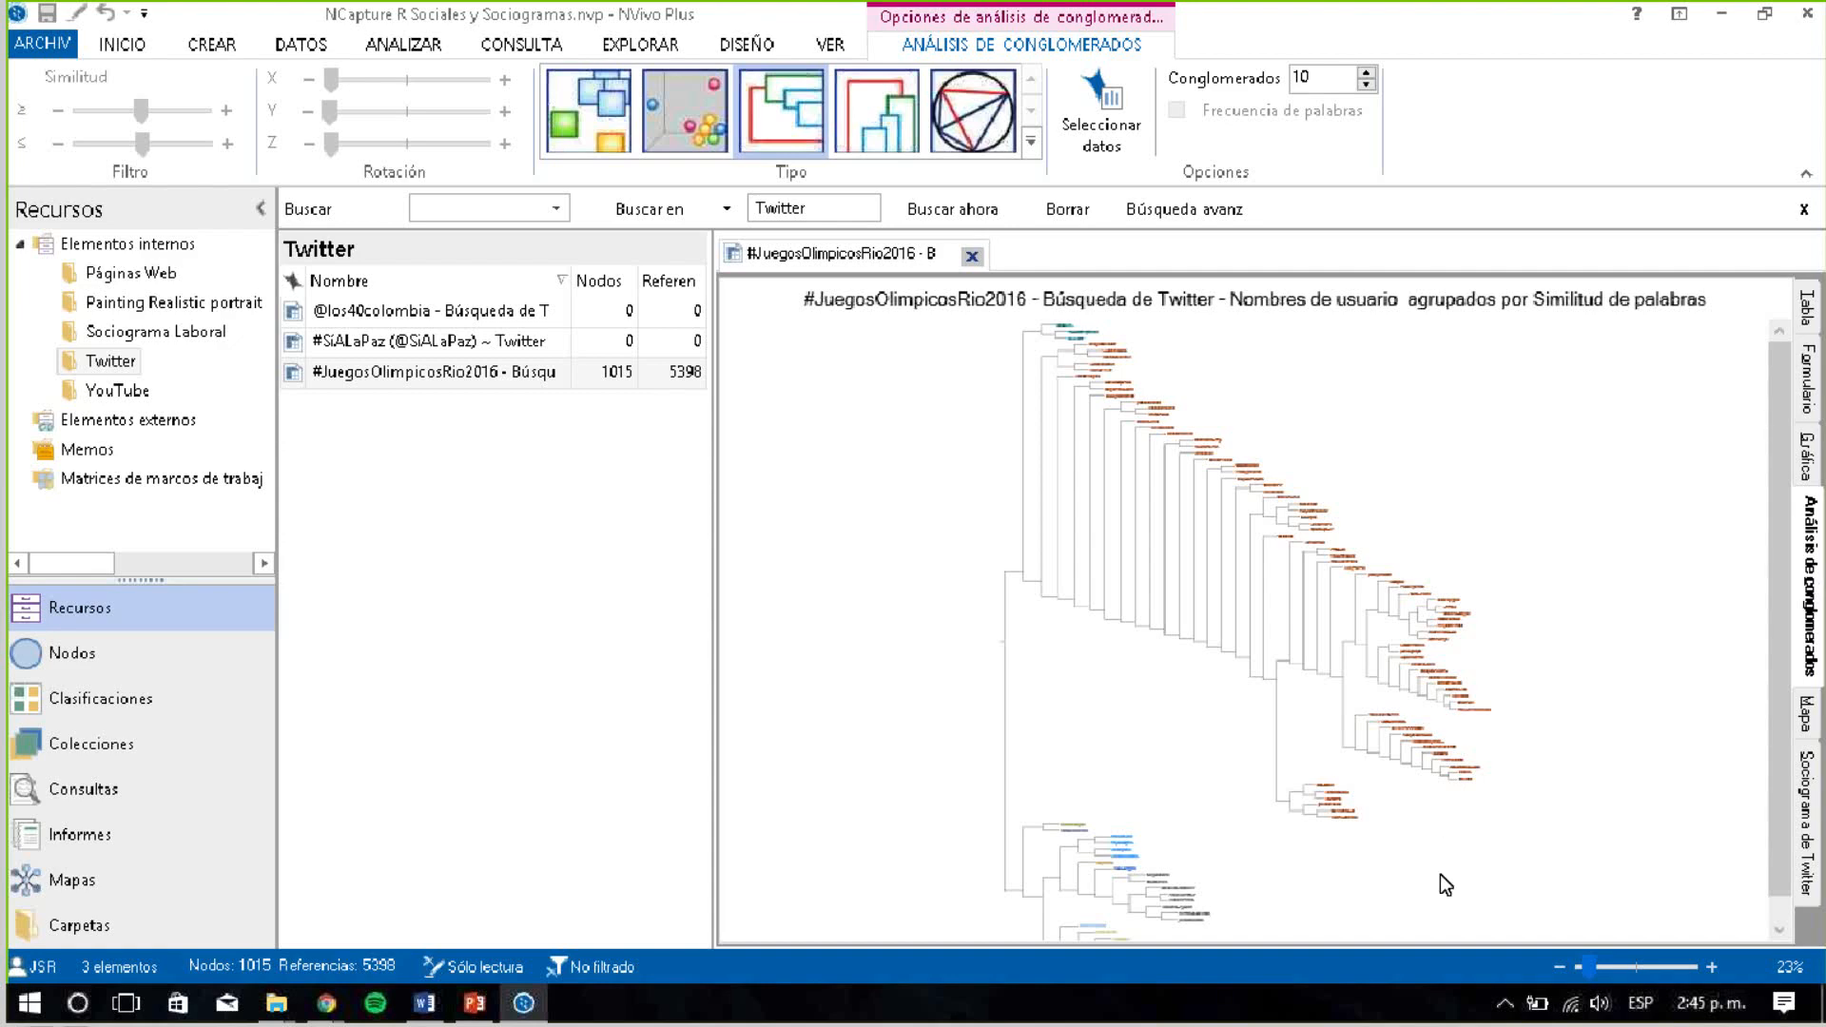
{"action": "left_click_drag", "start_coordinate": [1589, 968], "coordinate": [1612, 969]}
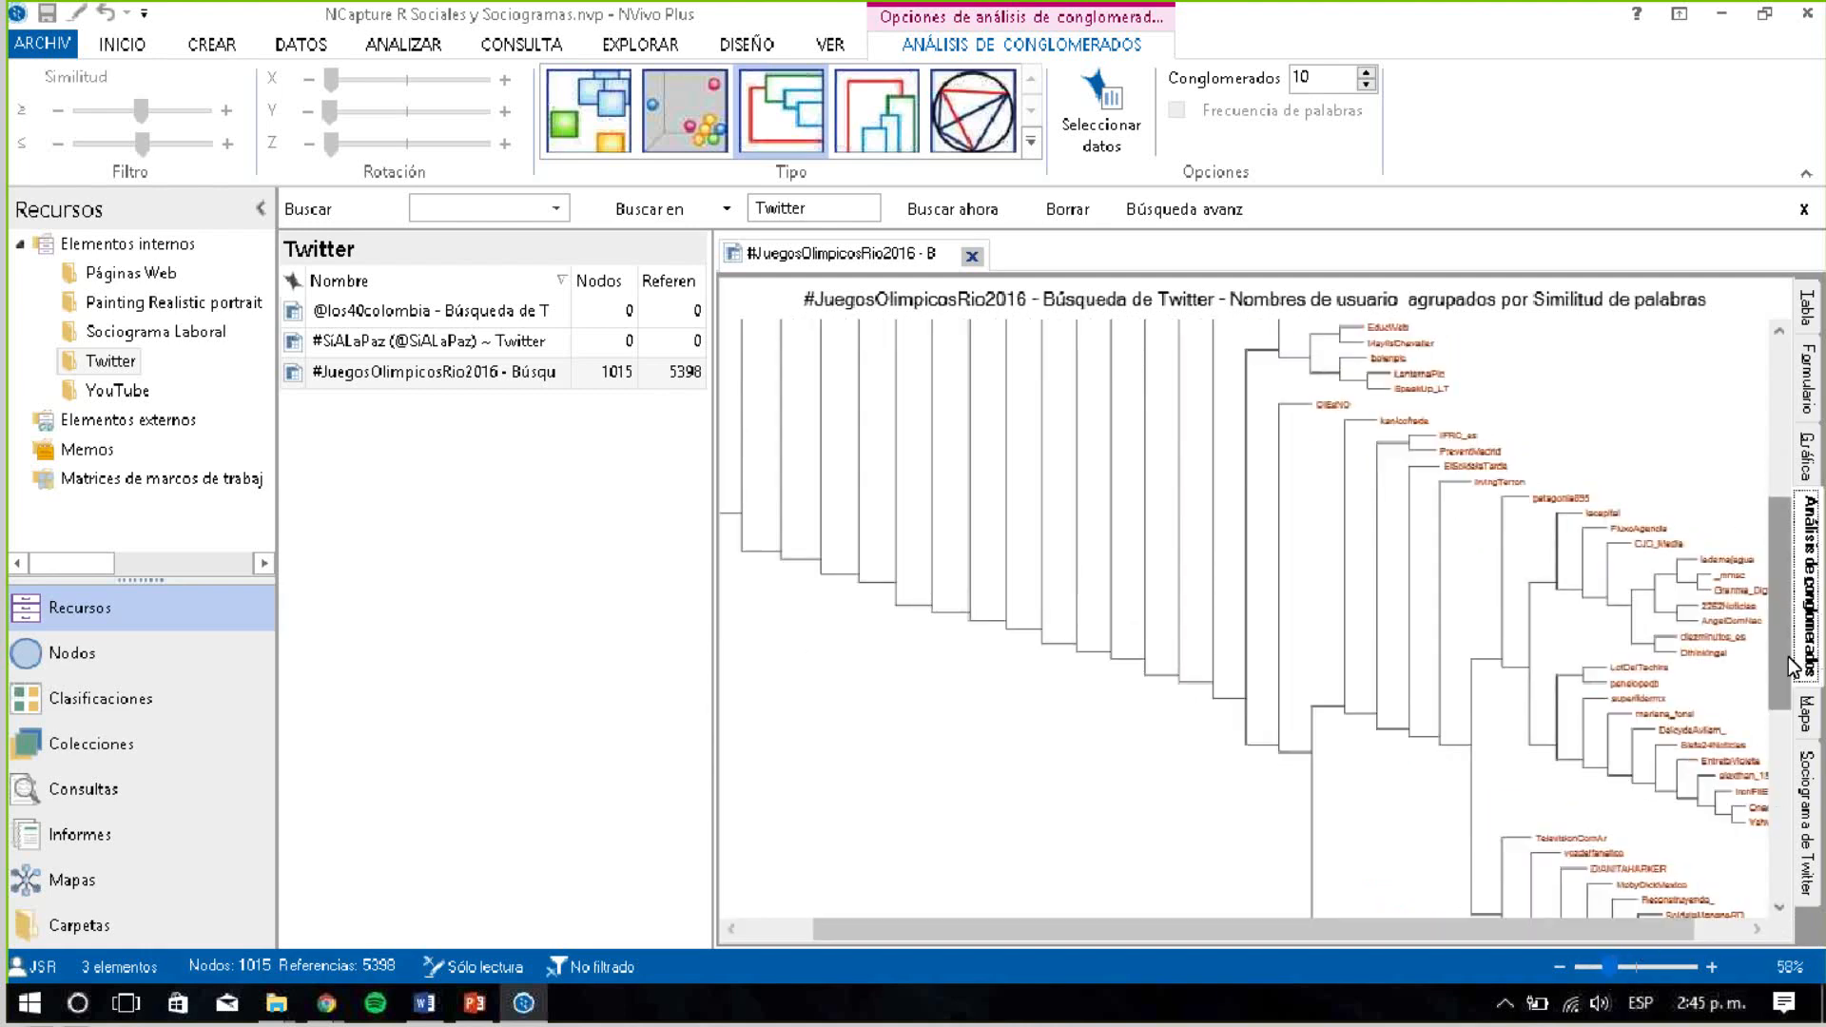
{"action": "left_click_drag", "start_coordinate": [1787, 649], "coordinate": [1781, 908]}
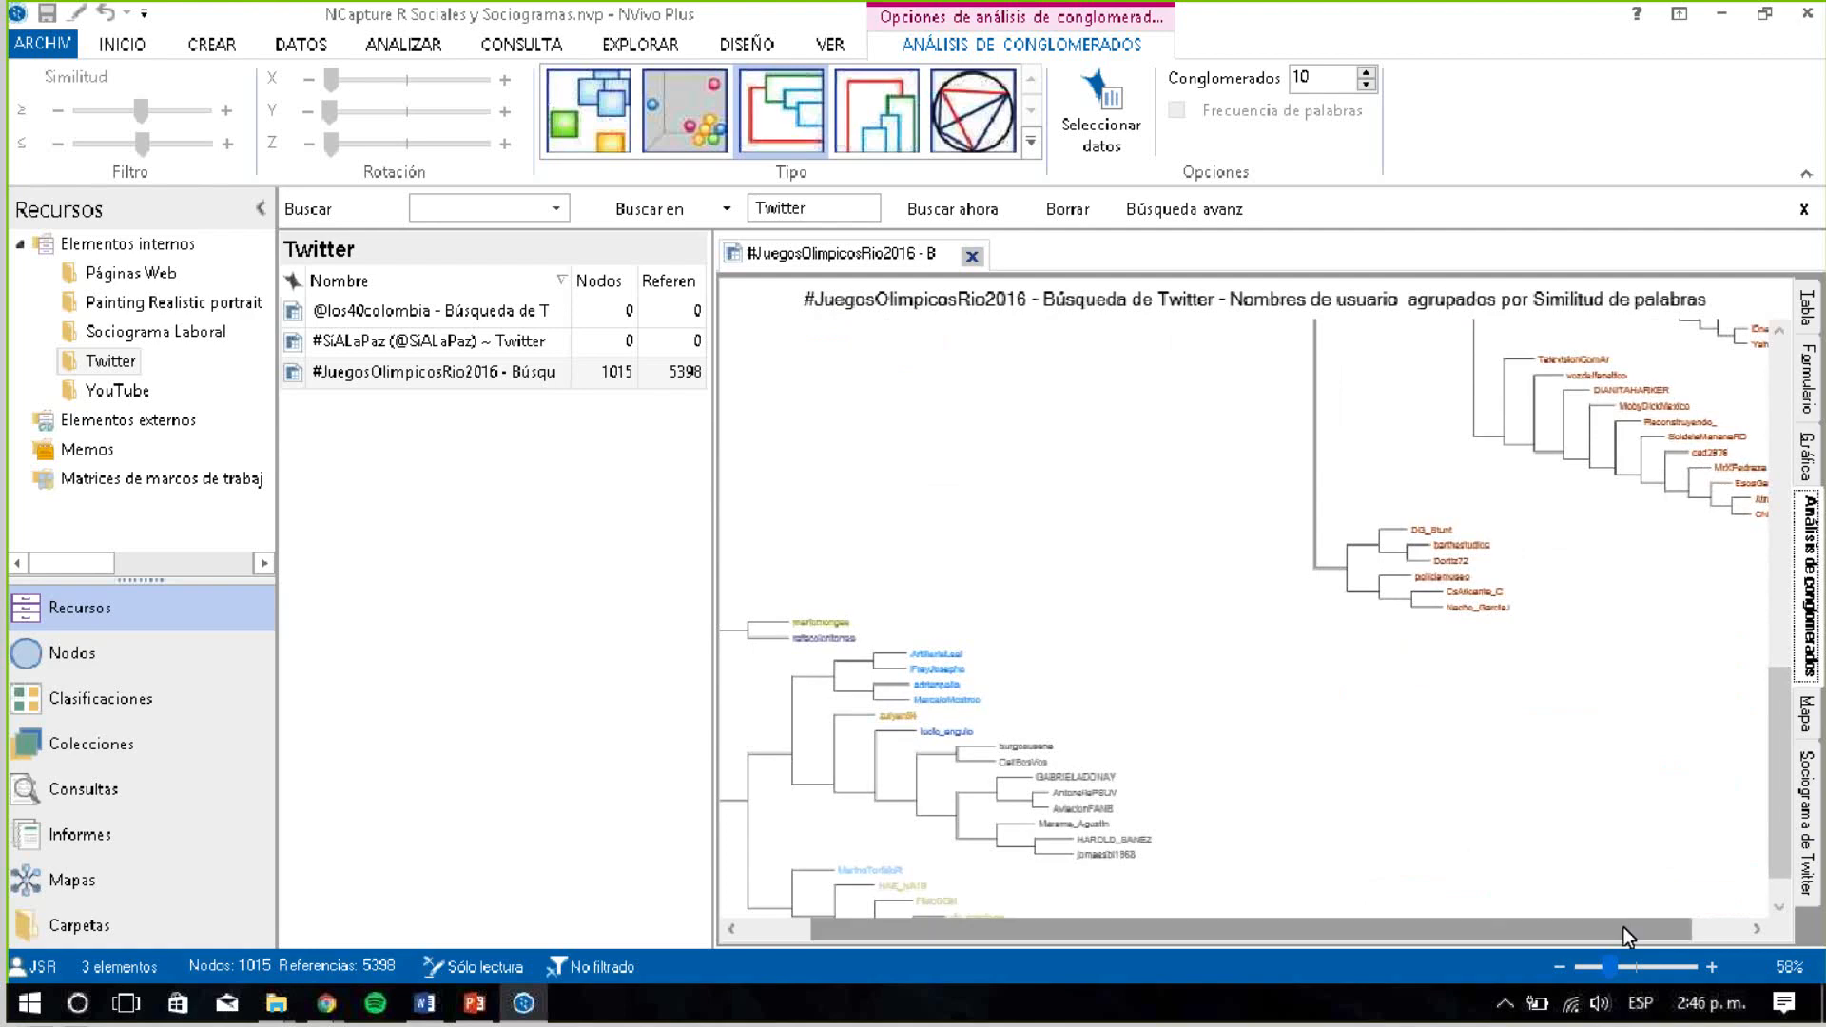
{"action": "left_click_drag", "start_coordinate": [1543, 927], "coordinate": [1427, 934]}
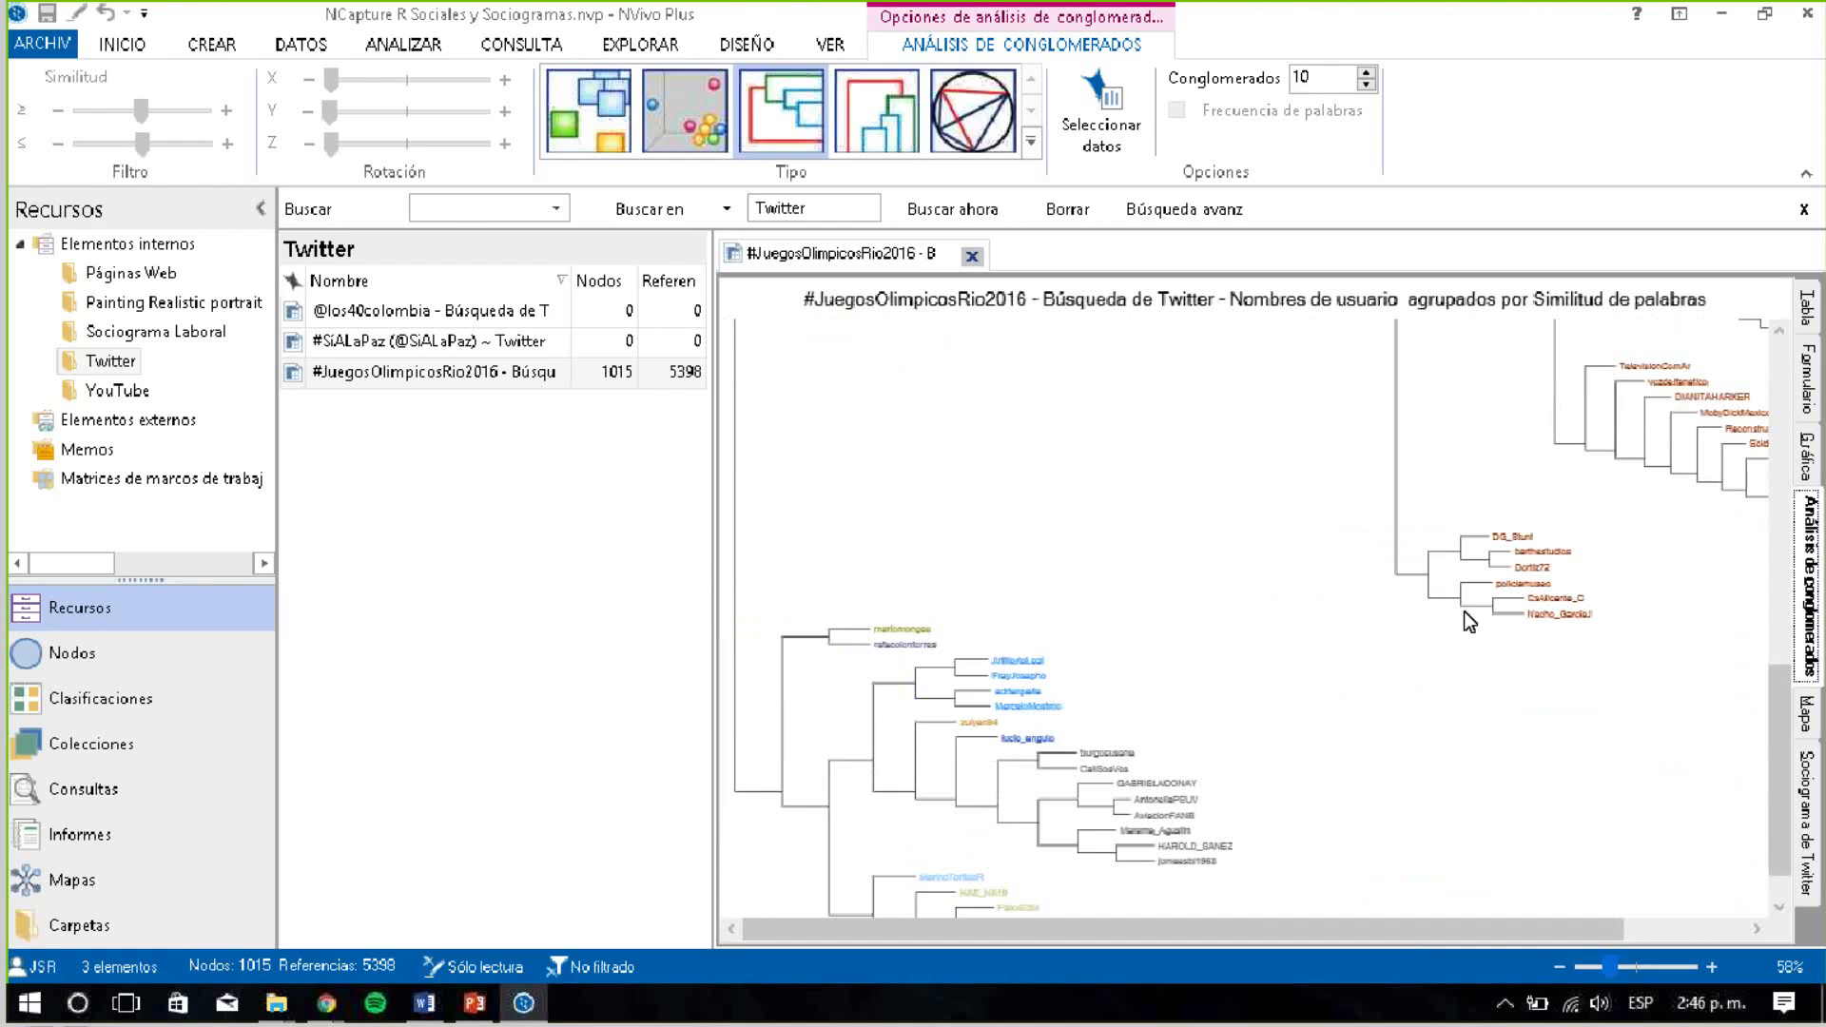
{"action": "left_click_drag", "start_coordinate": [1778, 755], "coordinate": [1769, 841]}
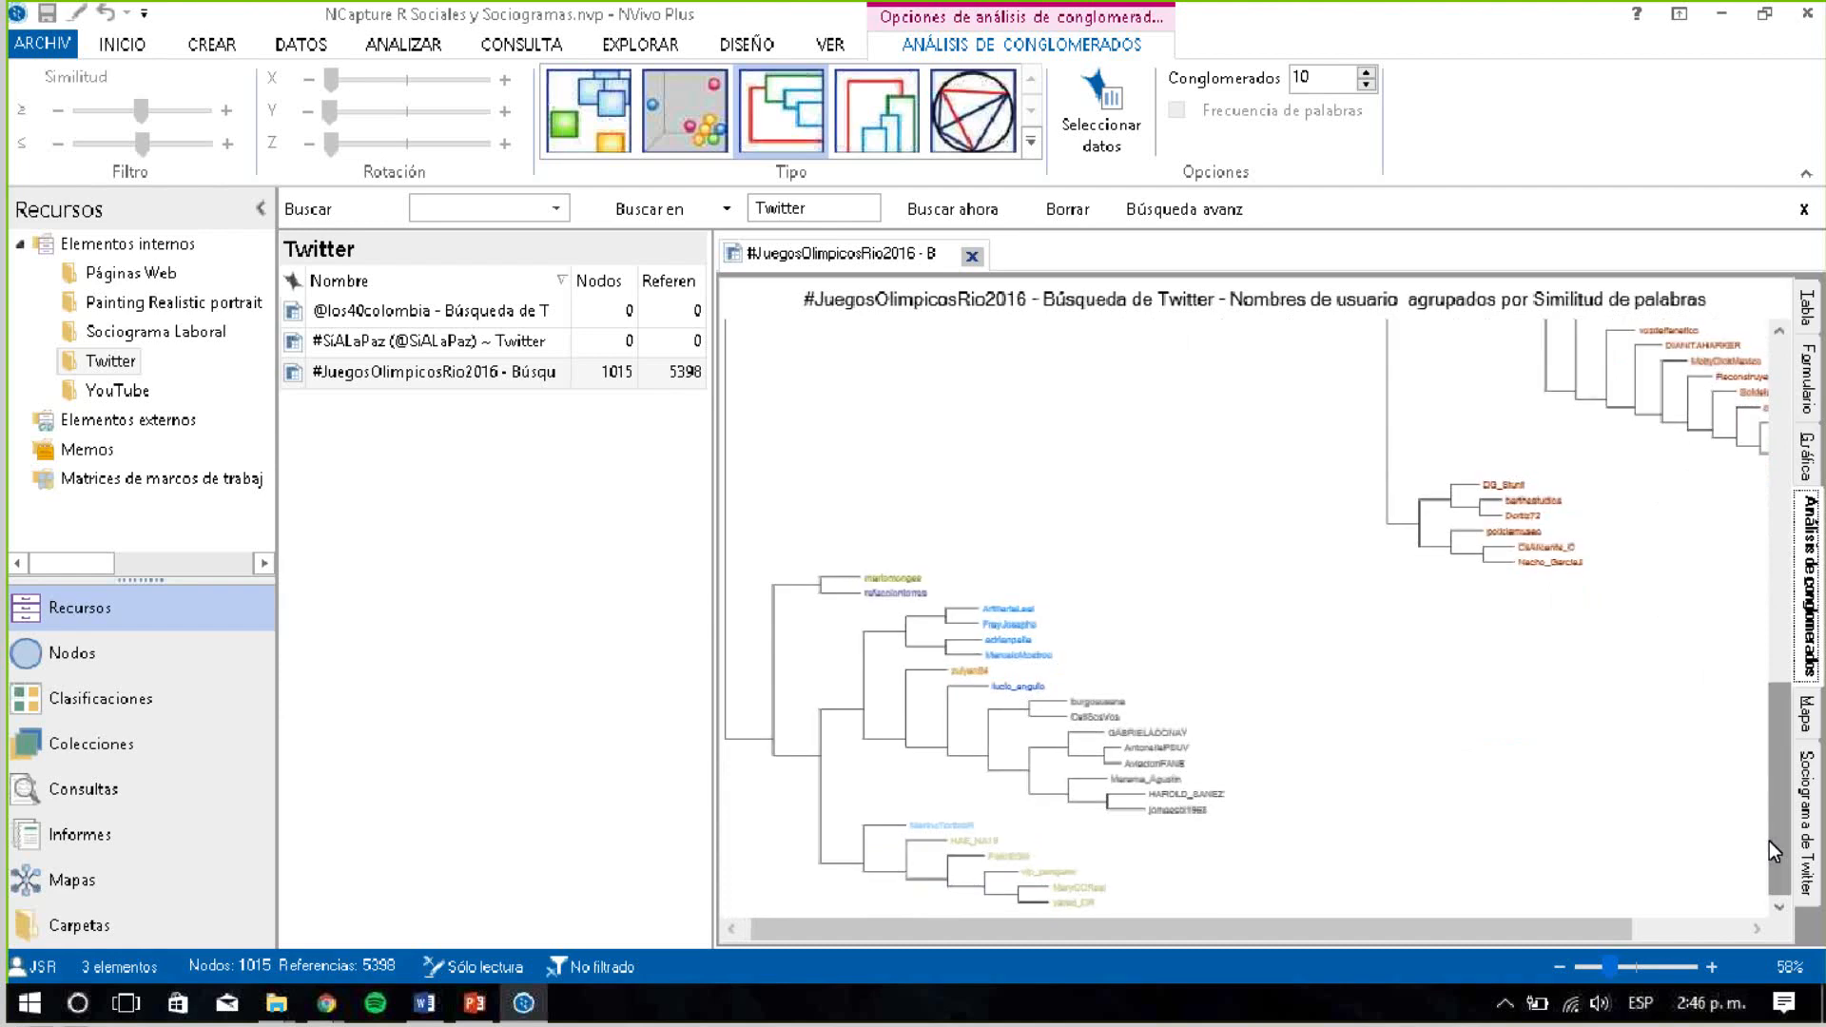
{"action": "right_click", "coordinate": [1046, 517]}
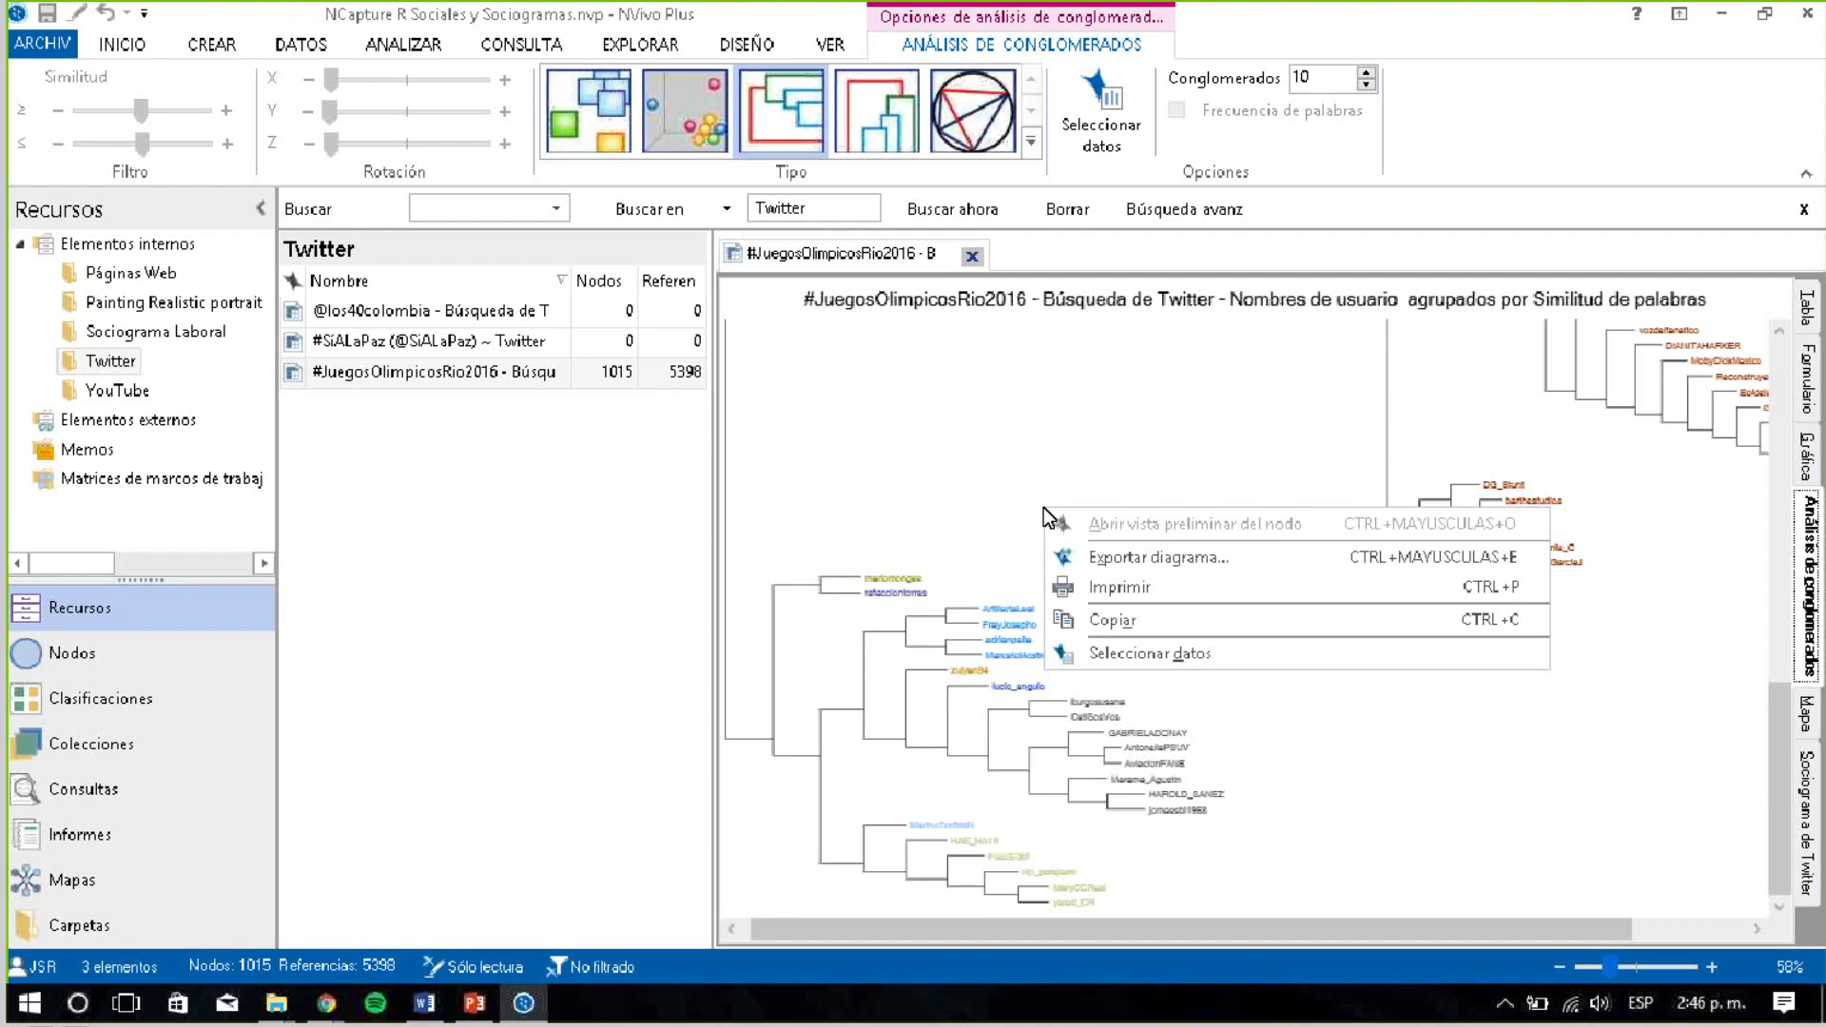
{"action": "left_click", "coordinate": [1440, 724]}
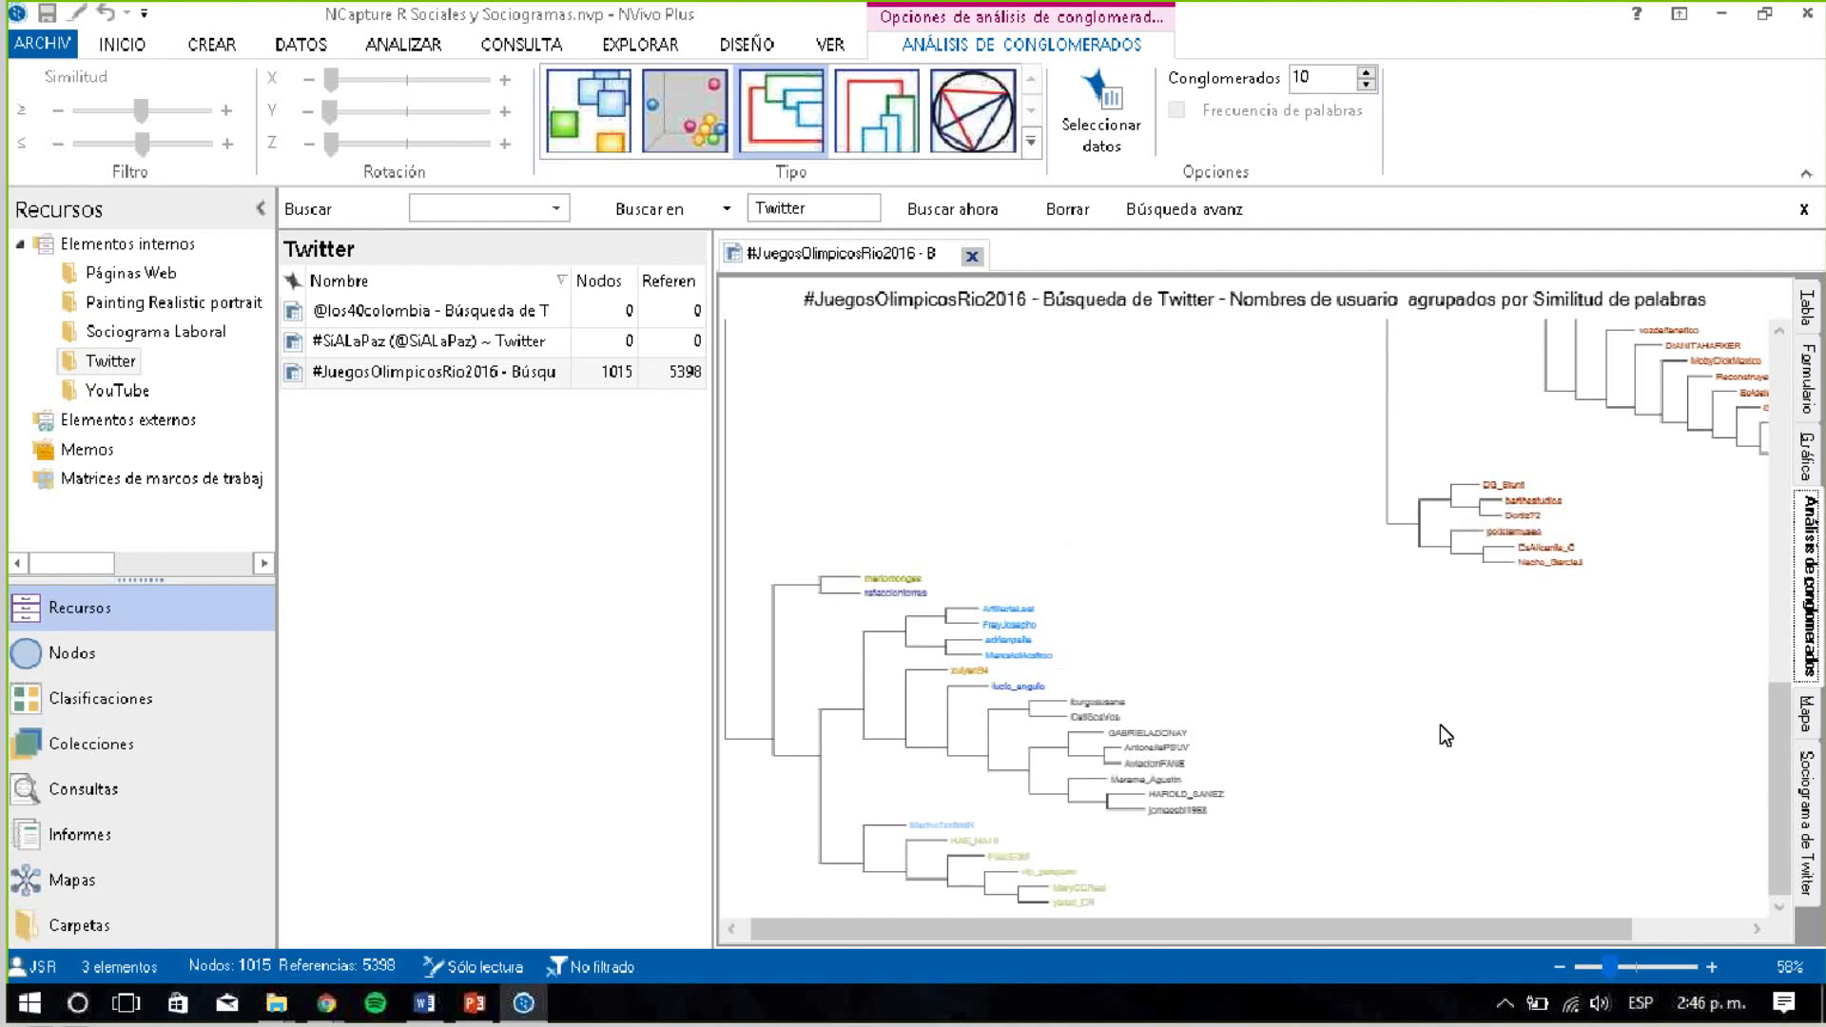
View the dataset's tweet locations on the map and focus closely on southern South America
{"action": "left_click", "coordinate": [1811, 728]}
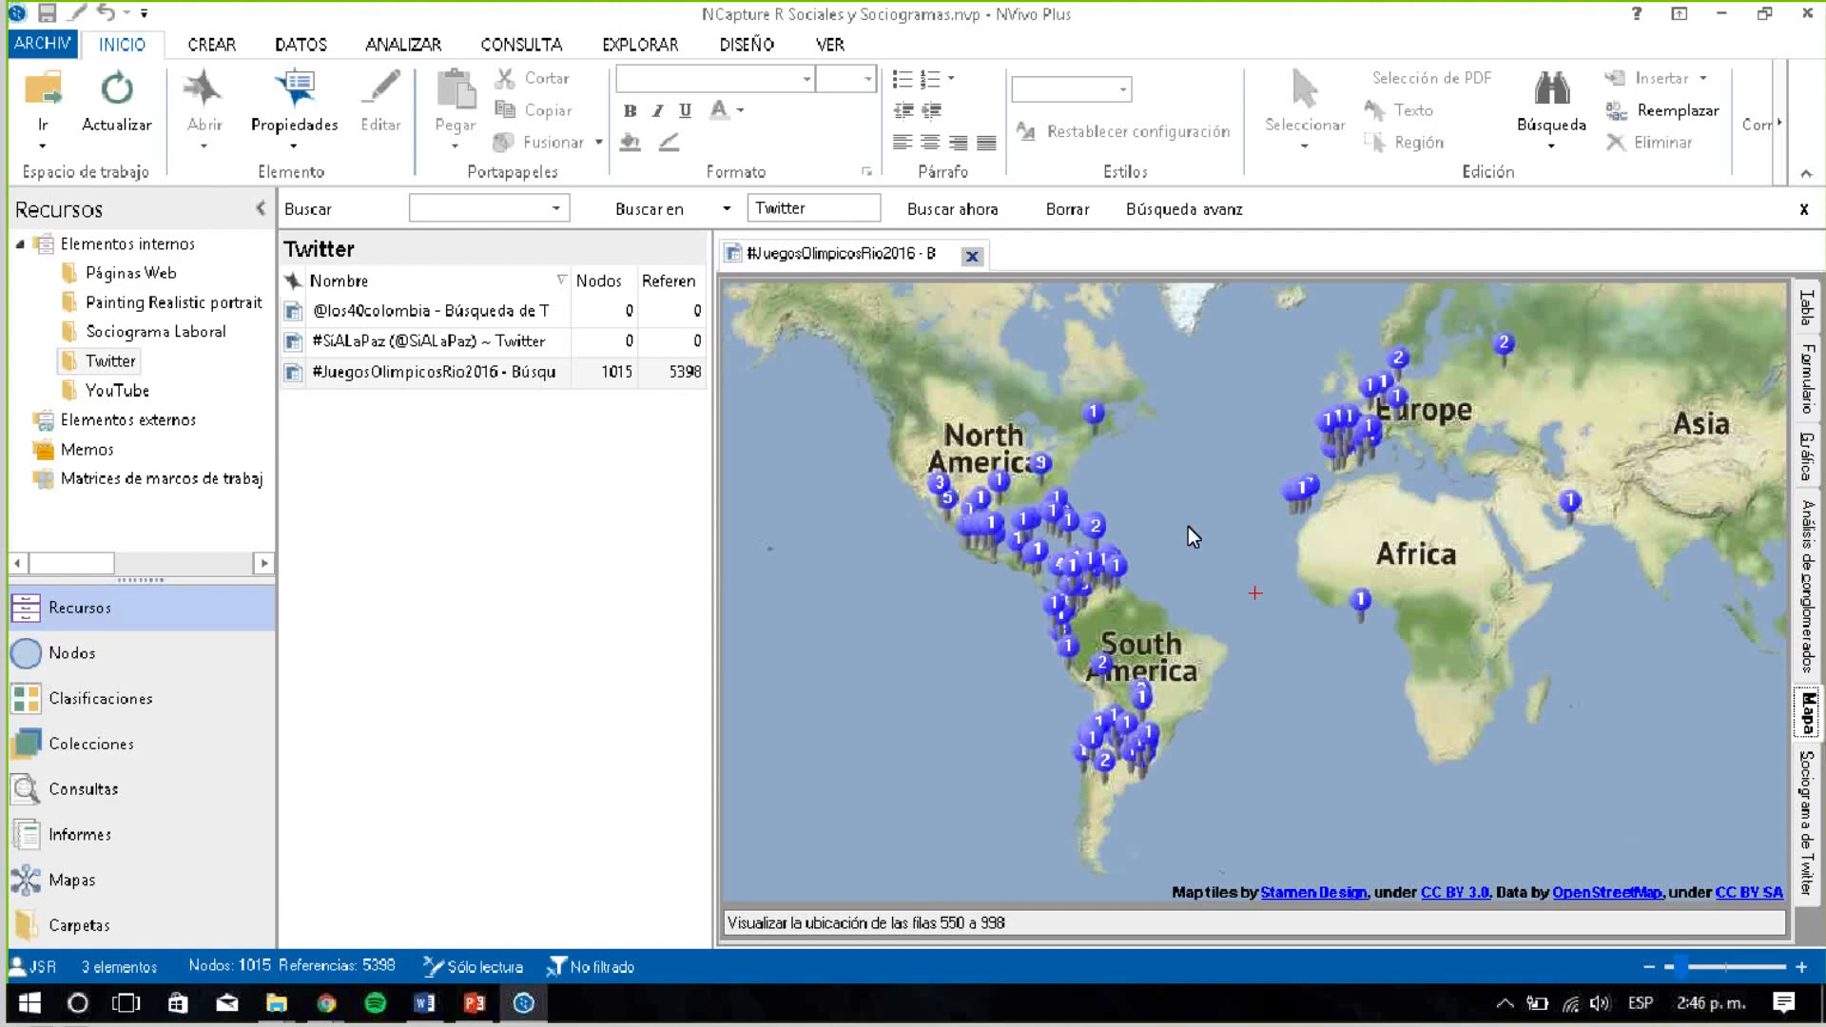
{"action": "left_click_drag", "start_coordinate": [1189, 527], "coordinate": [1196, 544]}
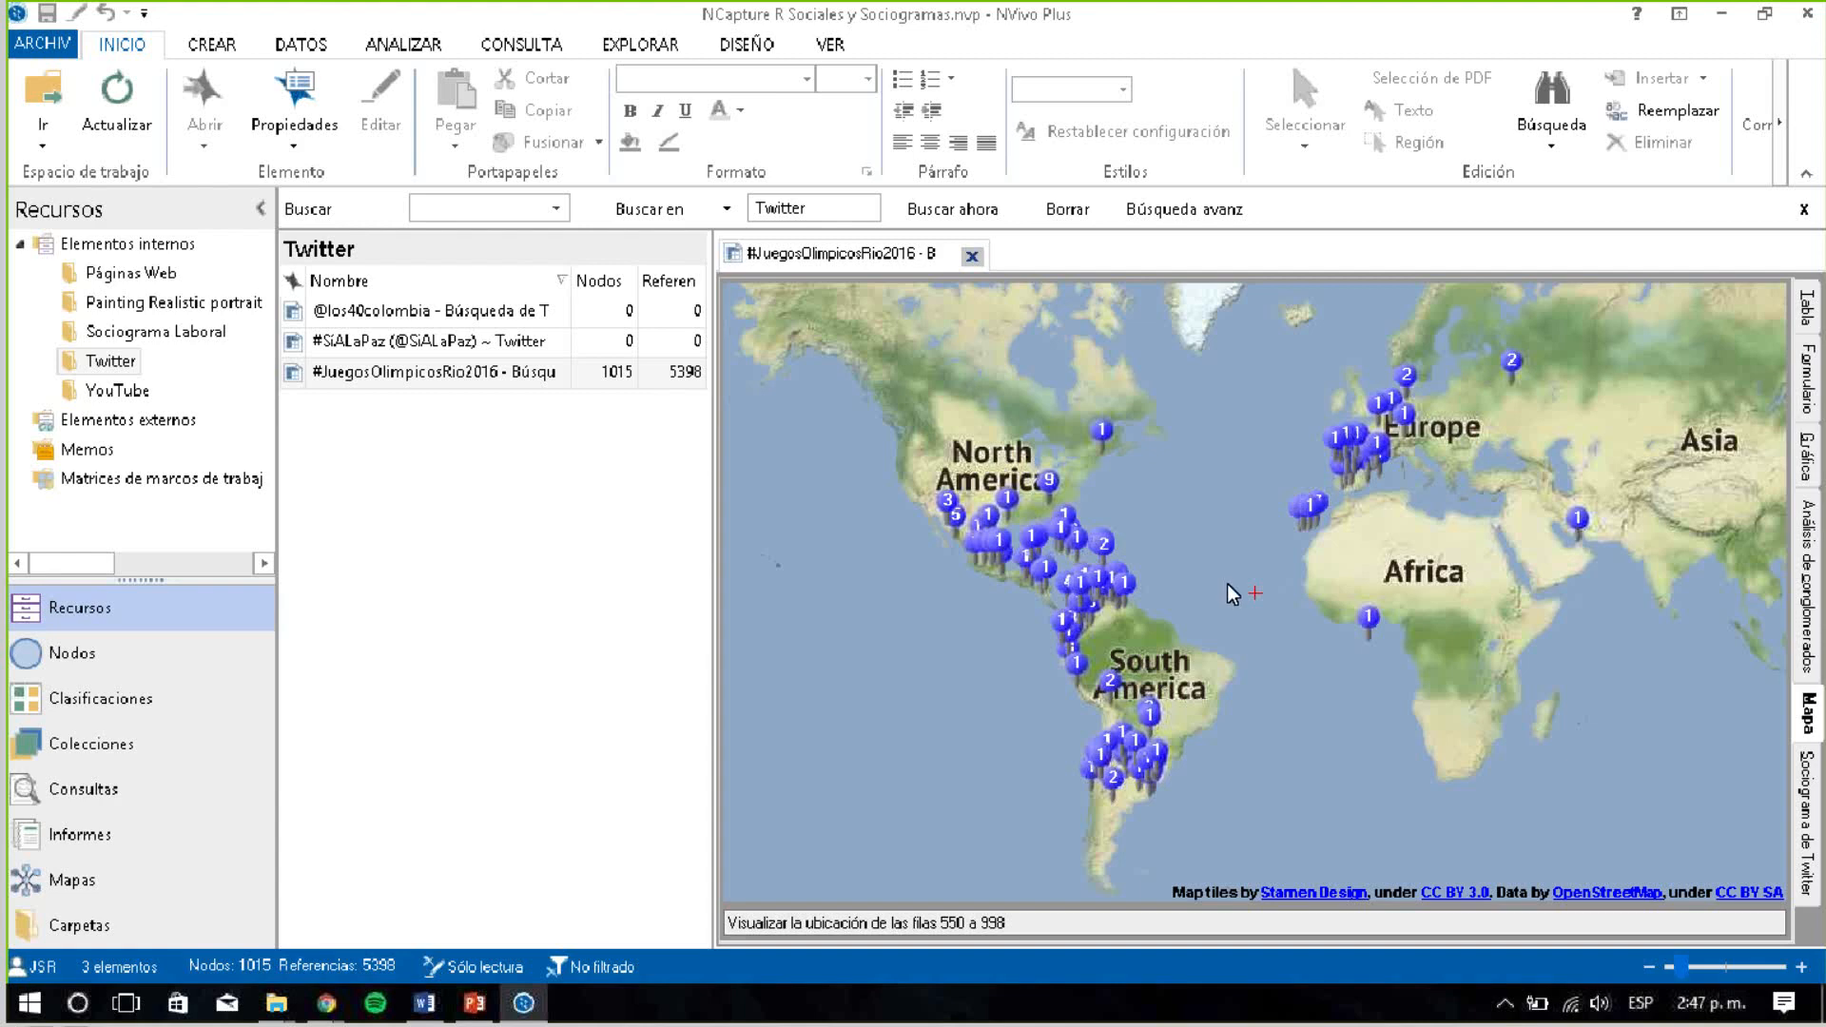
{"action": "left_click_drag", "start_coordinate": [1226, 560], "coordinate": [1359, 378]}
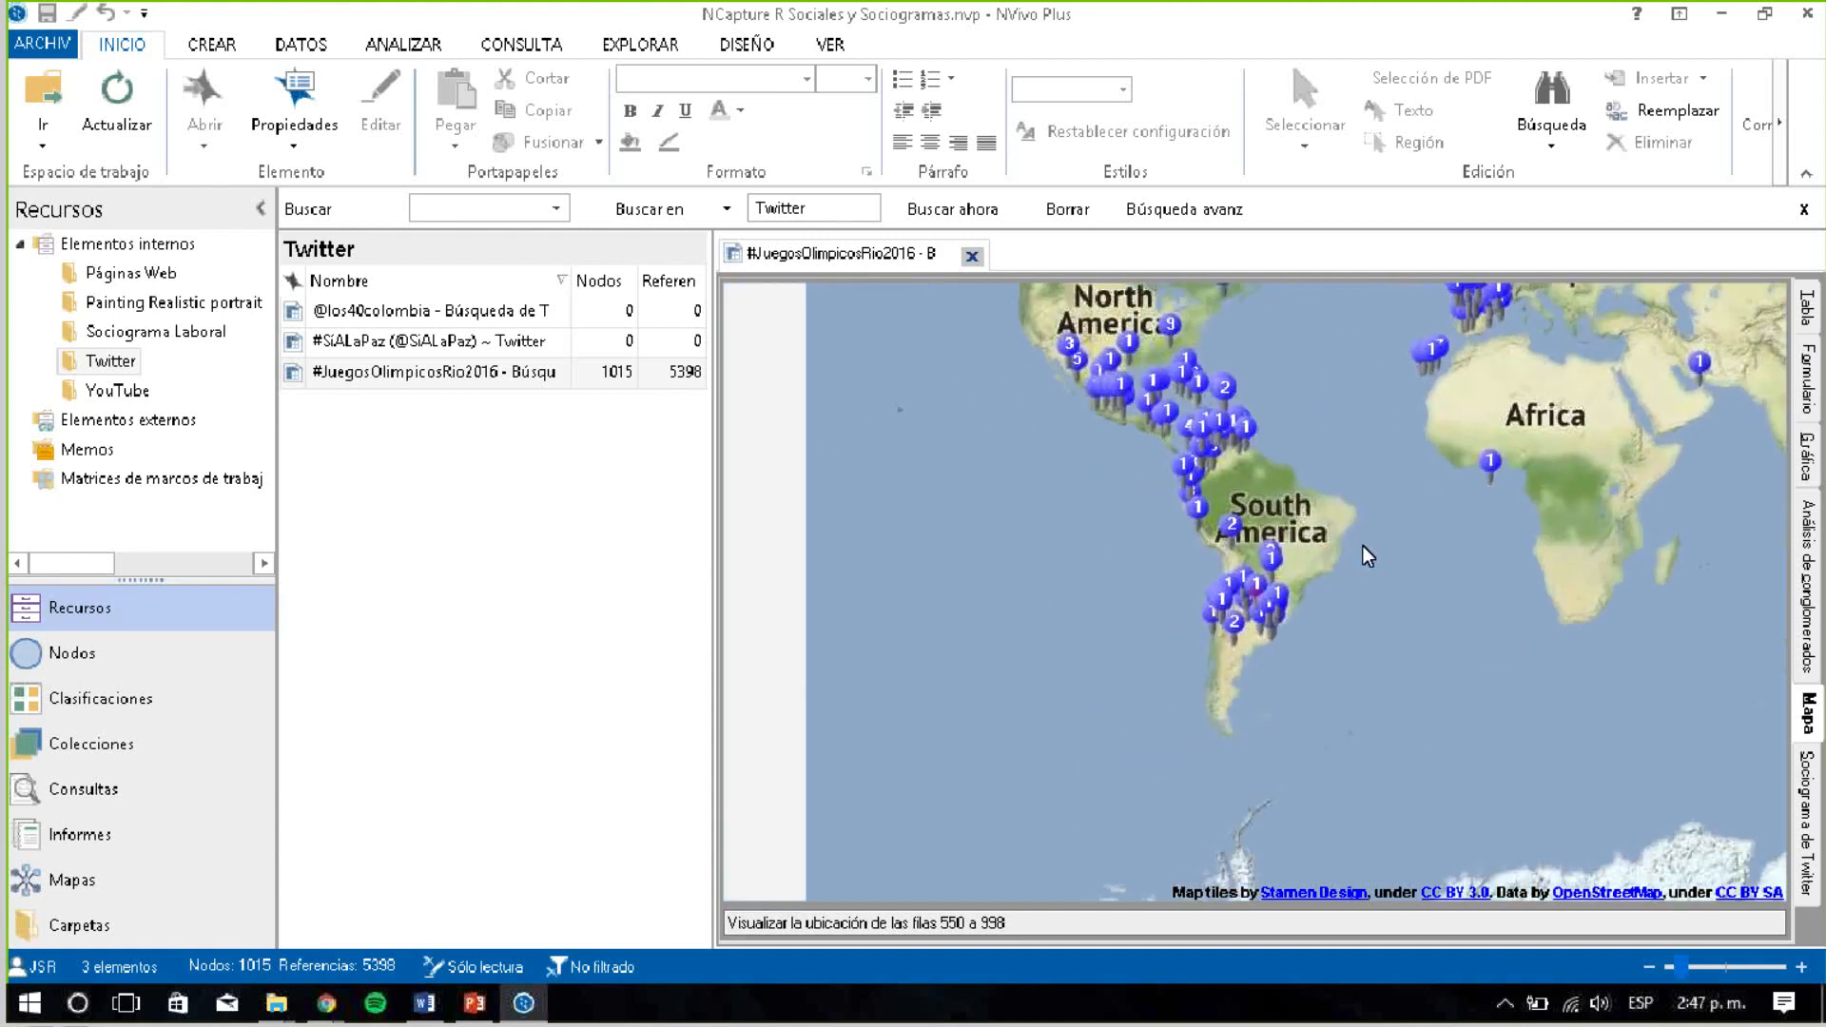
{"action": "left_click", "coordinate": [1803, 965]}
{"action": "left_click", "coordinate": [1804, 965]}
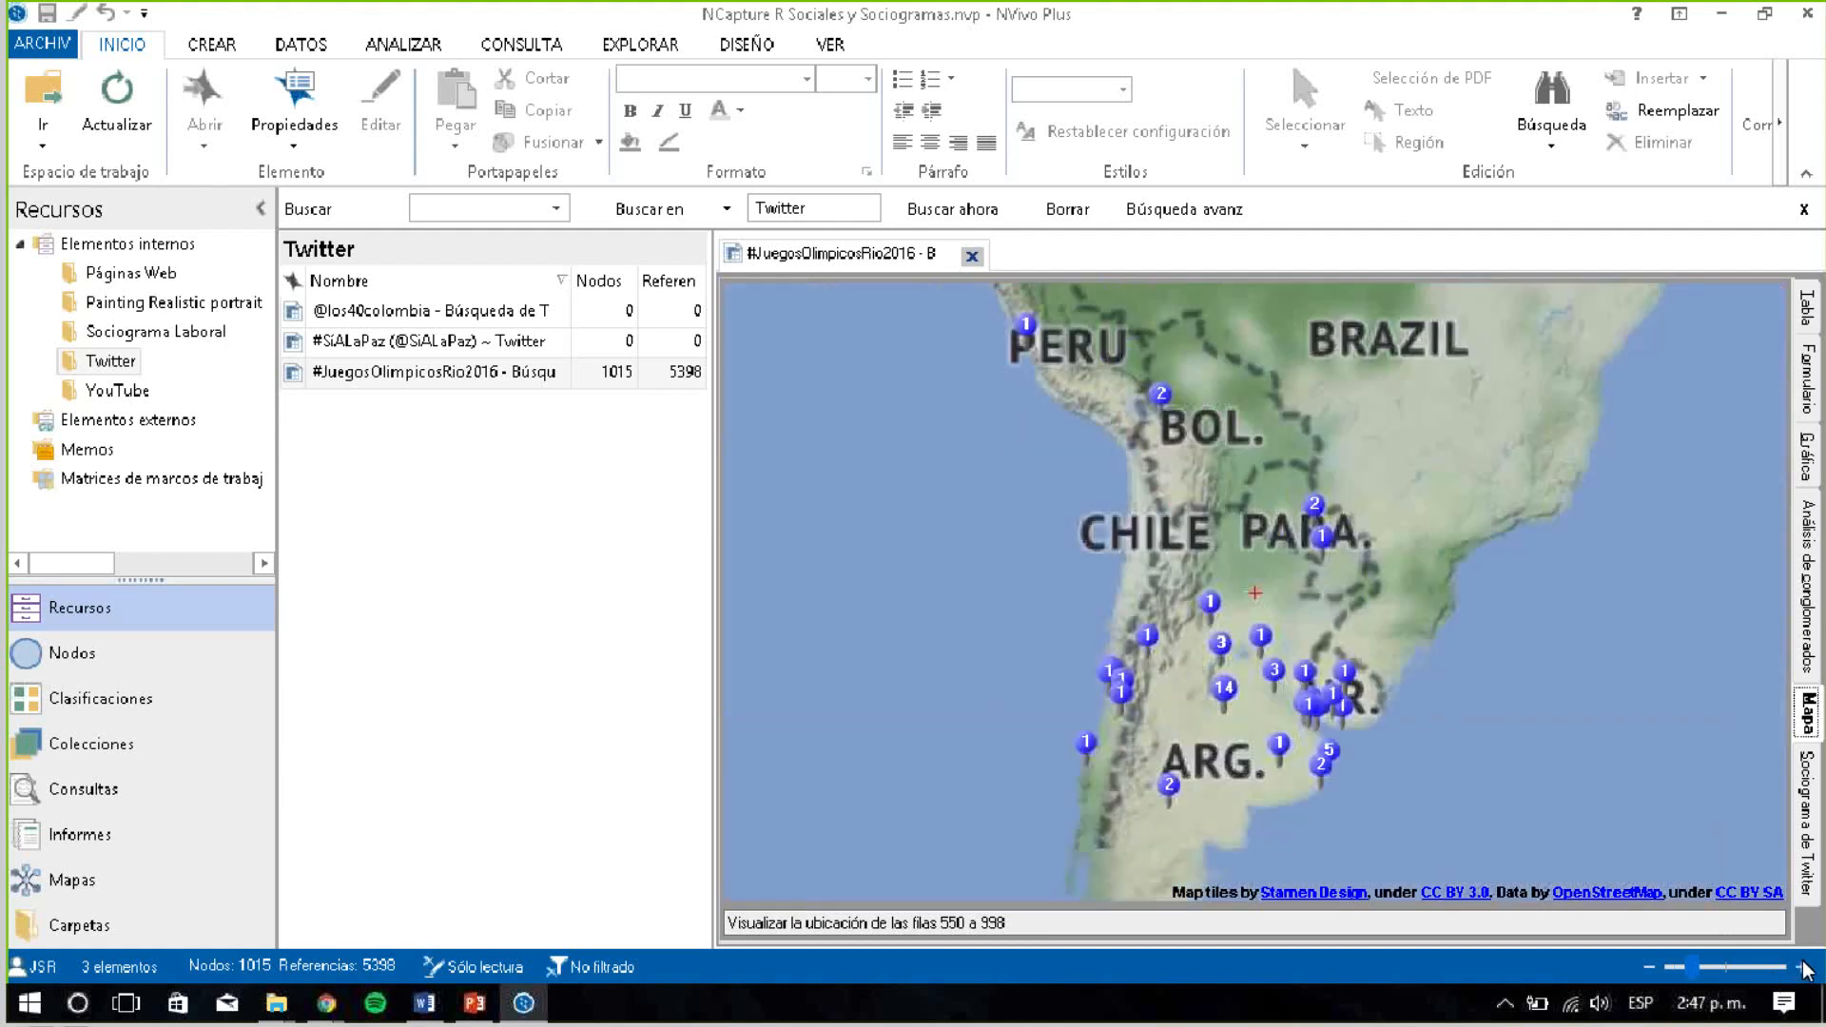
Examine the tweet location markers on the map around Argentina, Uruguay and Paraguay at regional and close-up scales
{"action": "left_click", "coordinate": [1804, 965]}
{"action": "left_click", "coordinate": [1803, 965]}
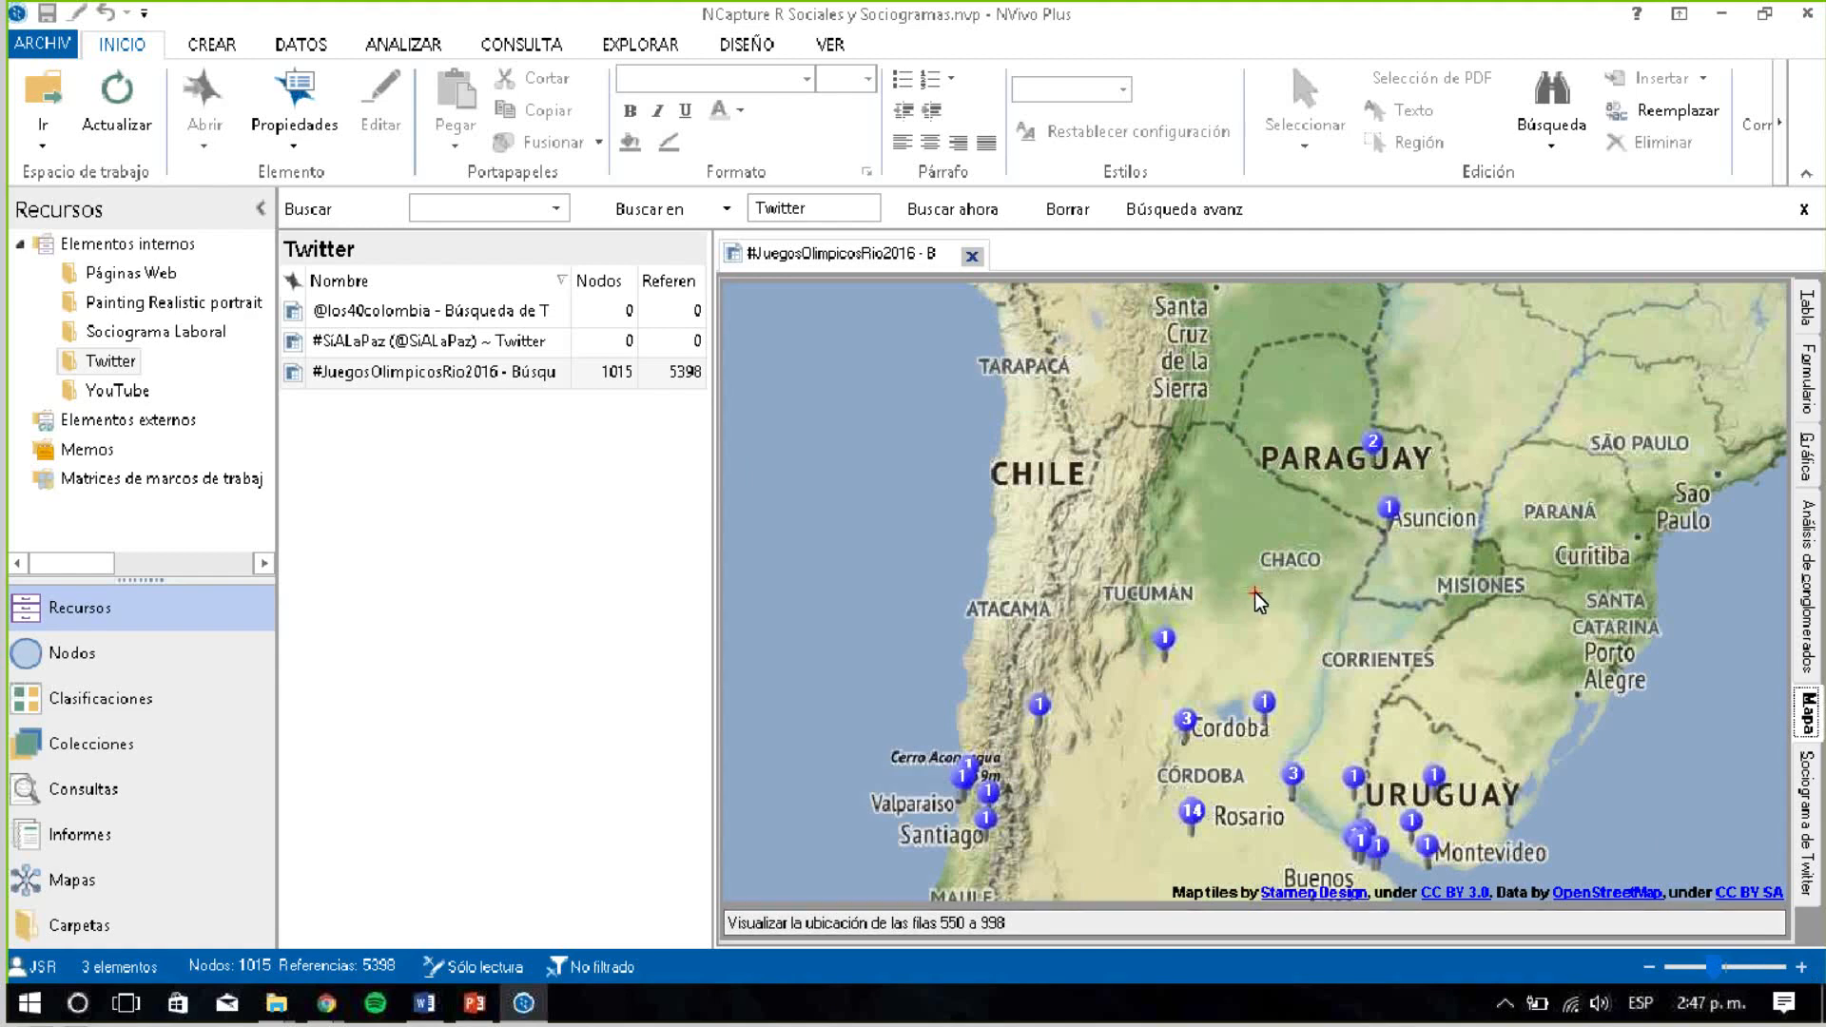
{"action": "scroll", "coordinate": [1257, 601], "scroll_direction": "down", "scroll_amount": 4}
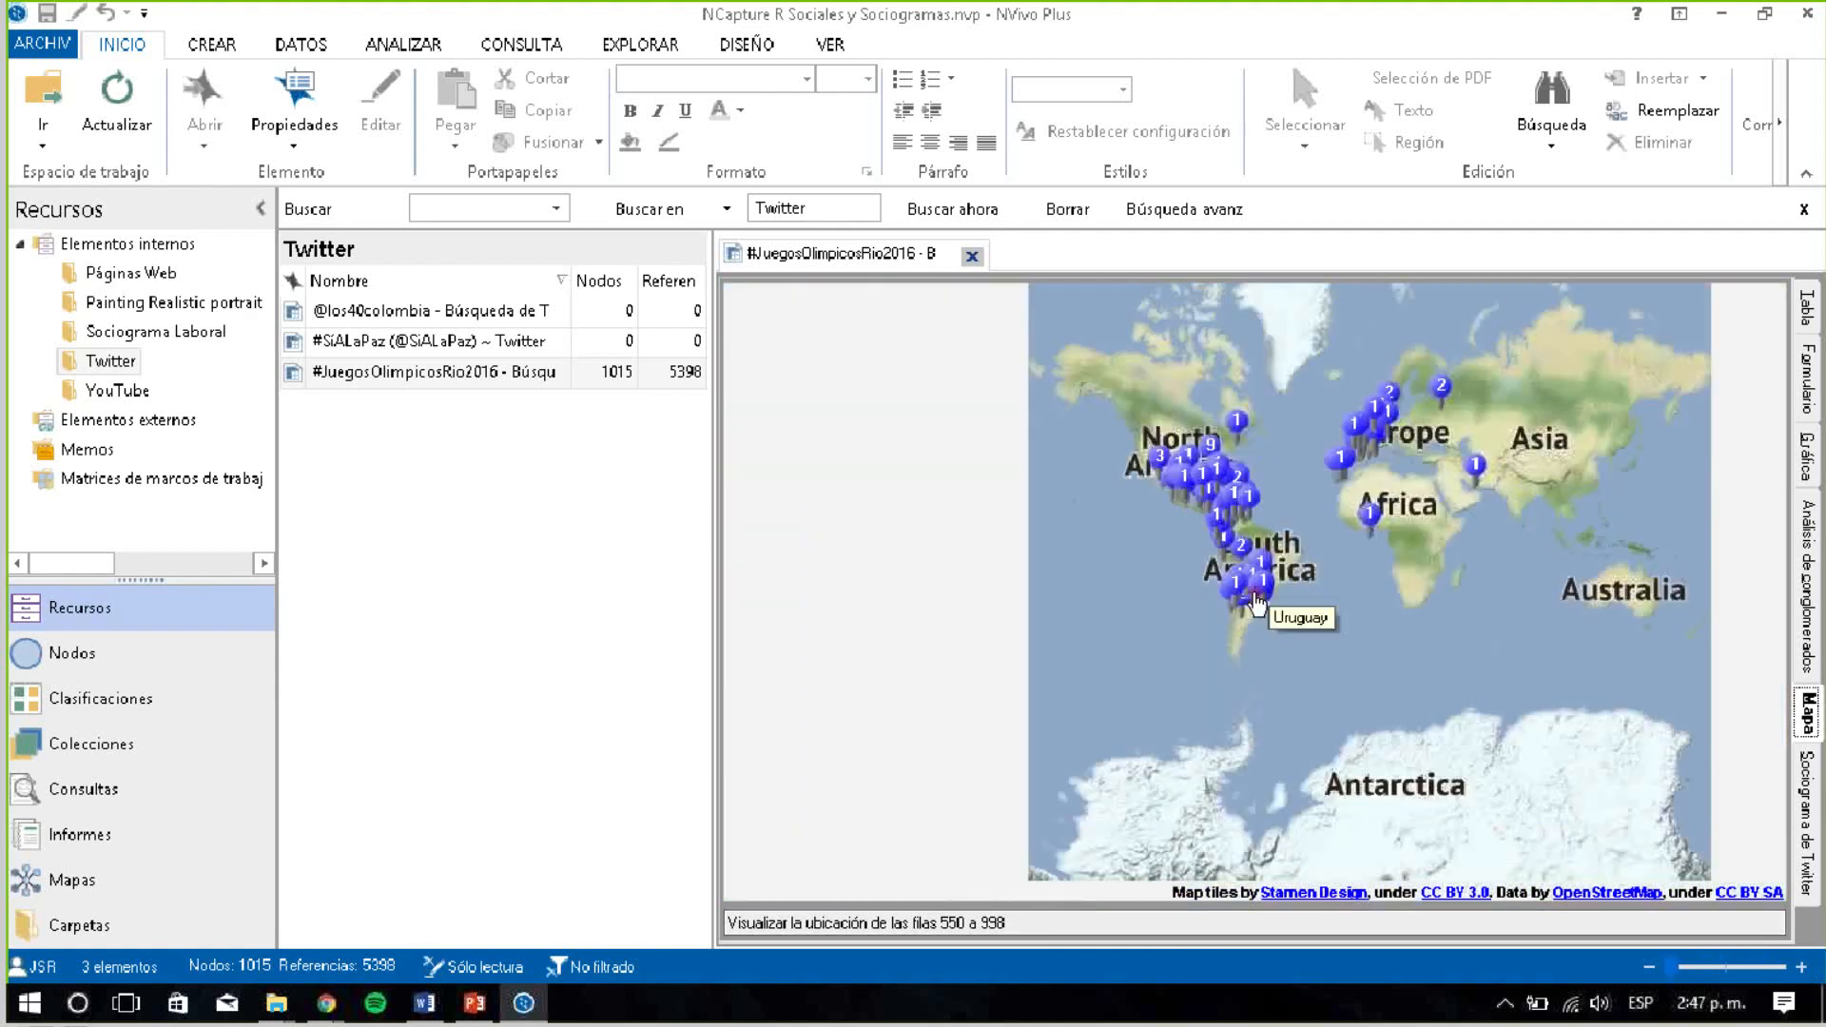
{"action": "left_click", "coordinate": [1798, 967]}
{"action": "left_click", "coordinate": [1799, 967]}
{"action": "left_click", "coordinate": [1799, 967]}
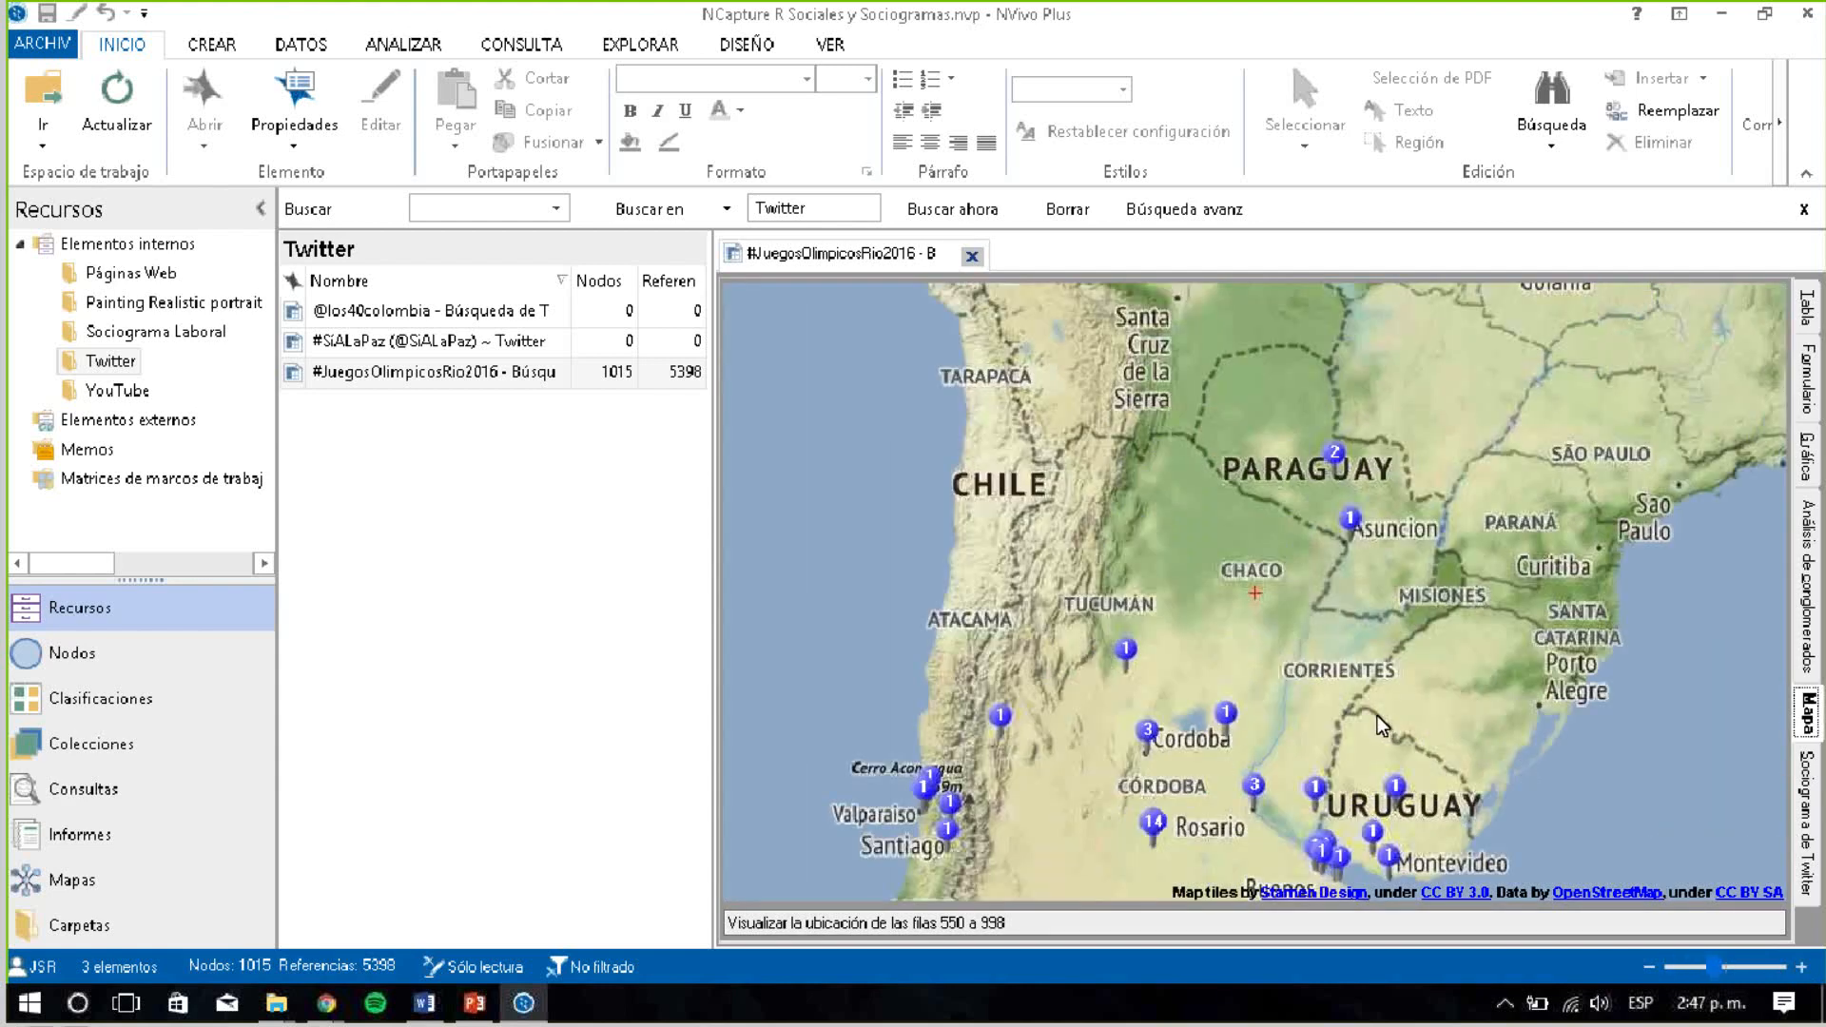
{"action": "scroll", "coordinate": [1256, 596], "scroll_direction": "down", "scroll_amount": 2}
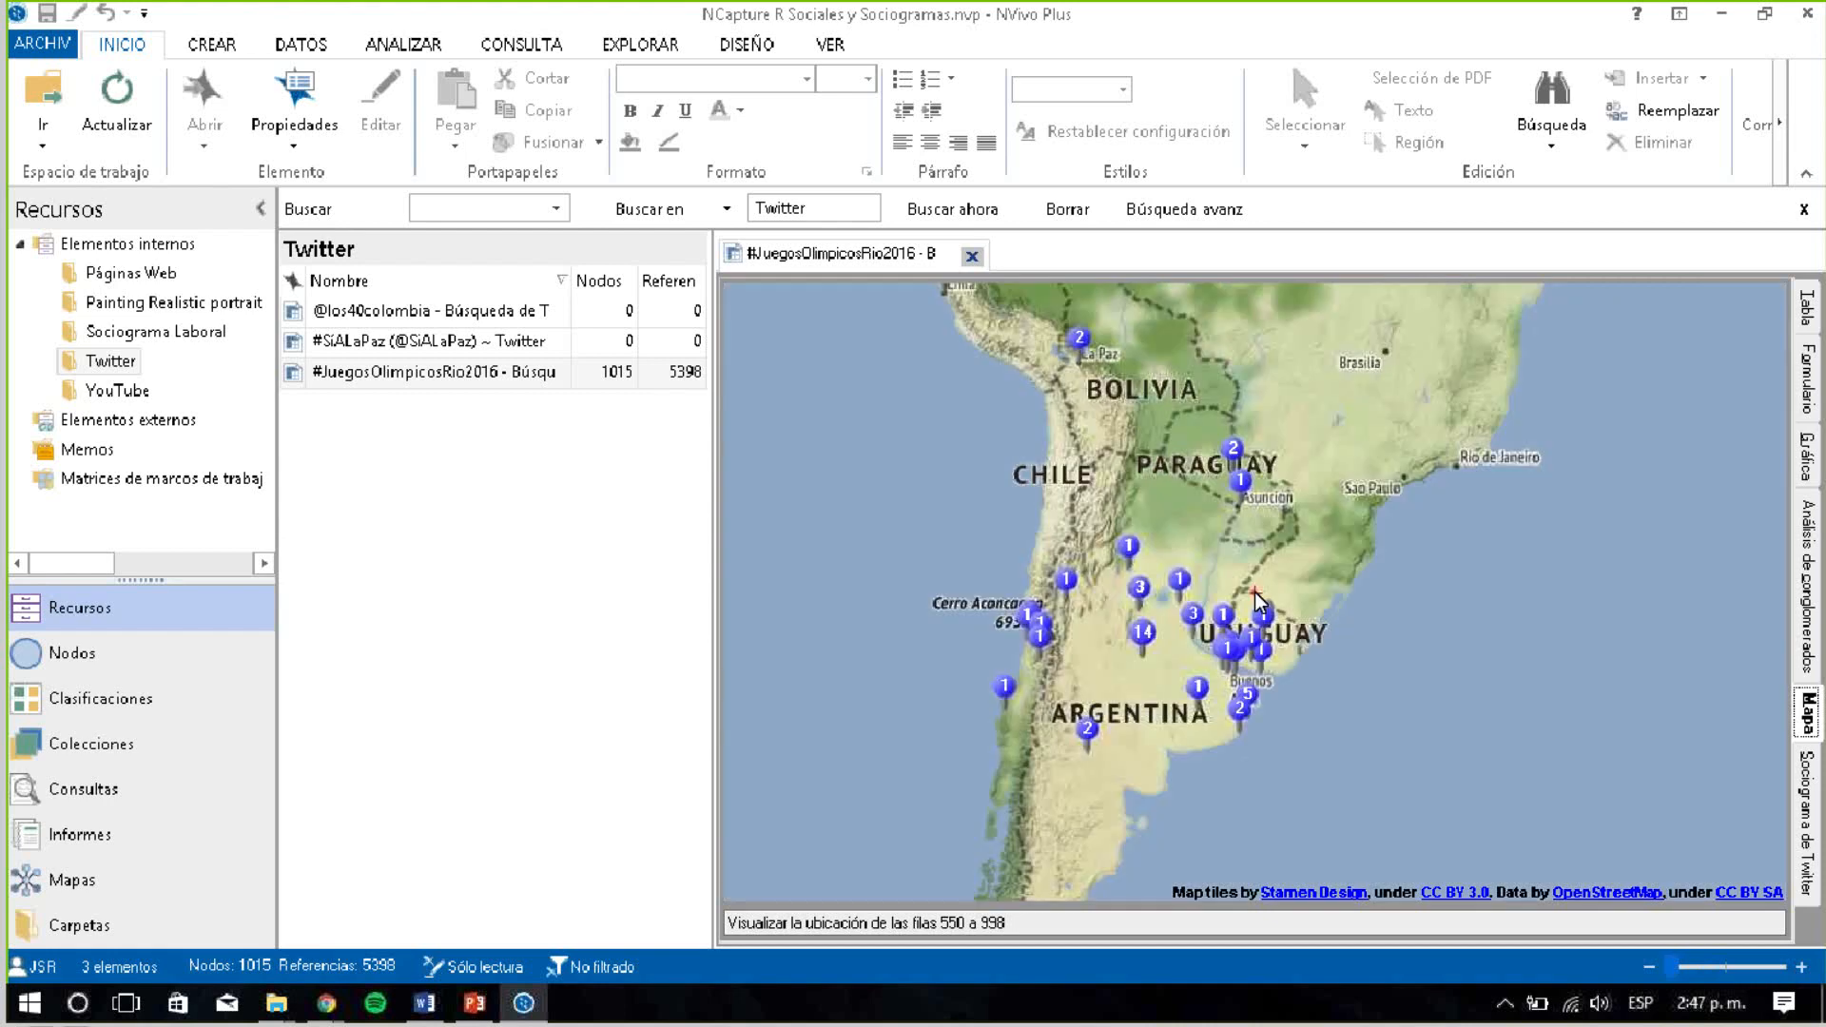
{"action": "scroll", "coordinate": [1256, 595], "scroll_direction": "up", "scroll_amount": 5}
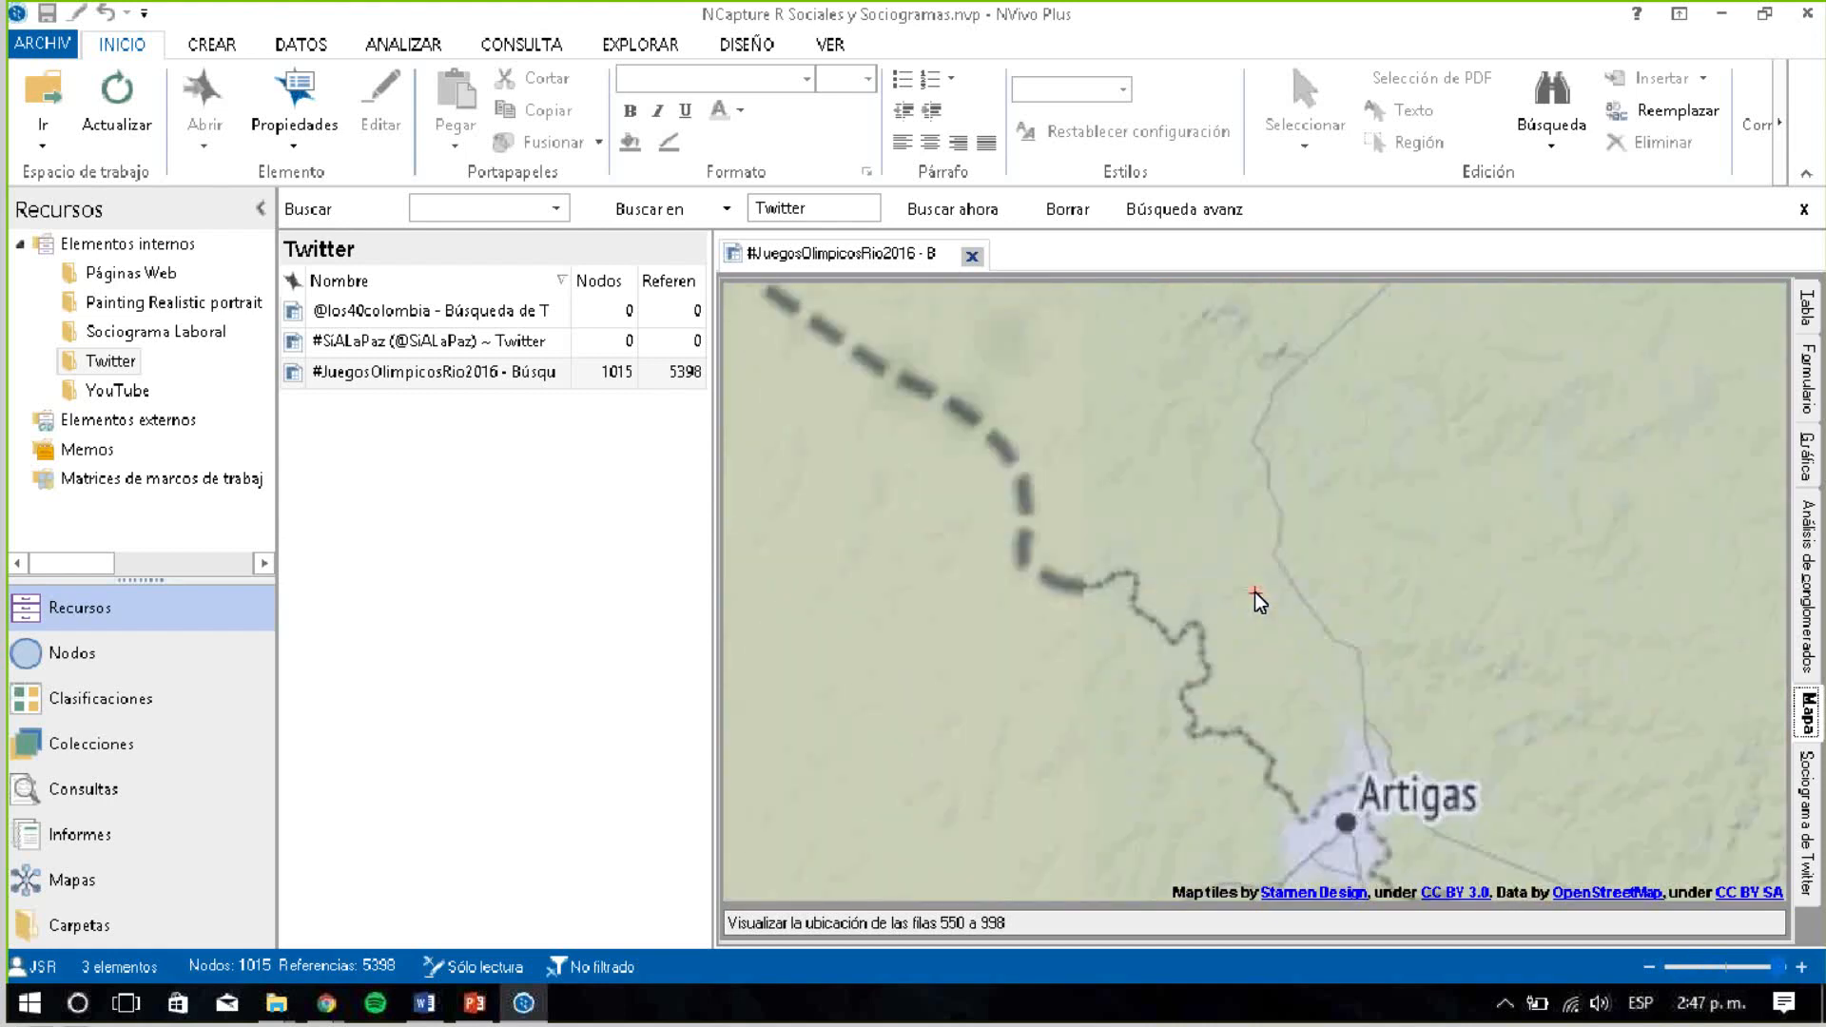
{"action": "scroll", "coordinate": [1253, 591], "scroll_direction": "down", "scroll_amount": 2}
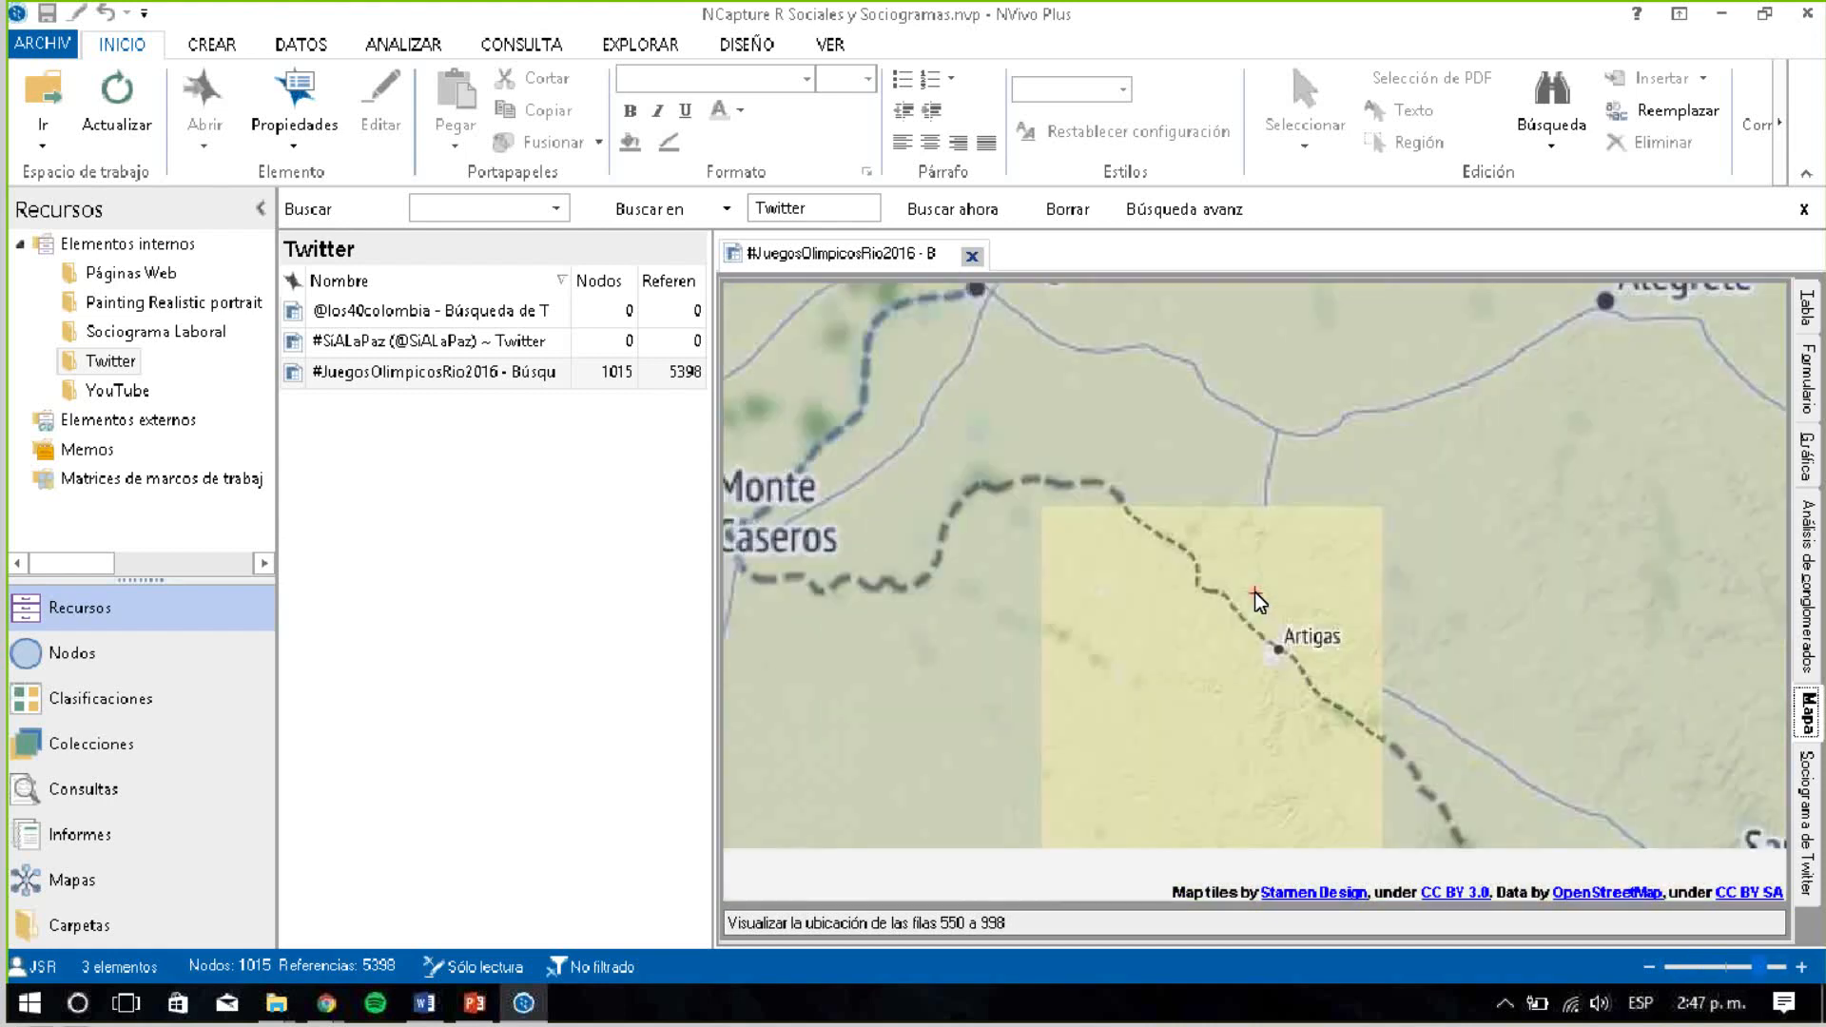
{"action": "scroll", "coordinate": [1254, 591], "scroll_direction": "down", "scroll_amount": 1}
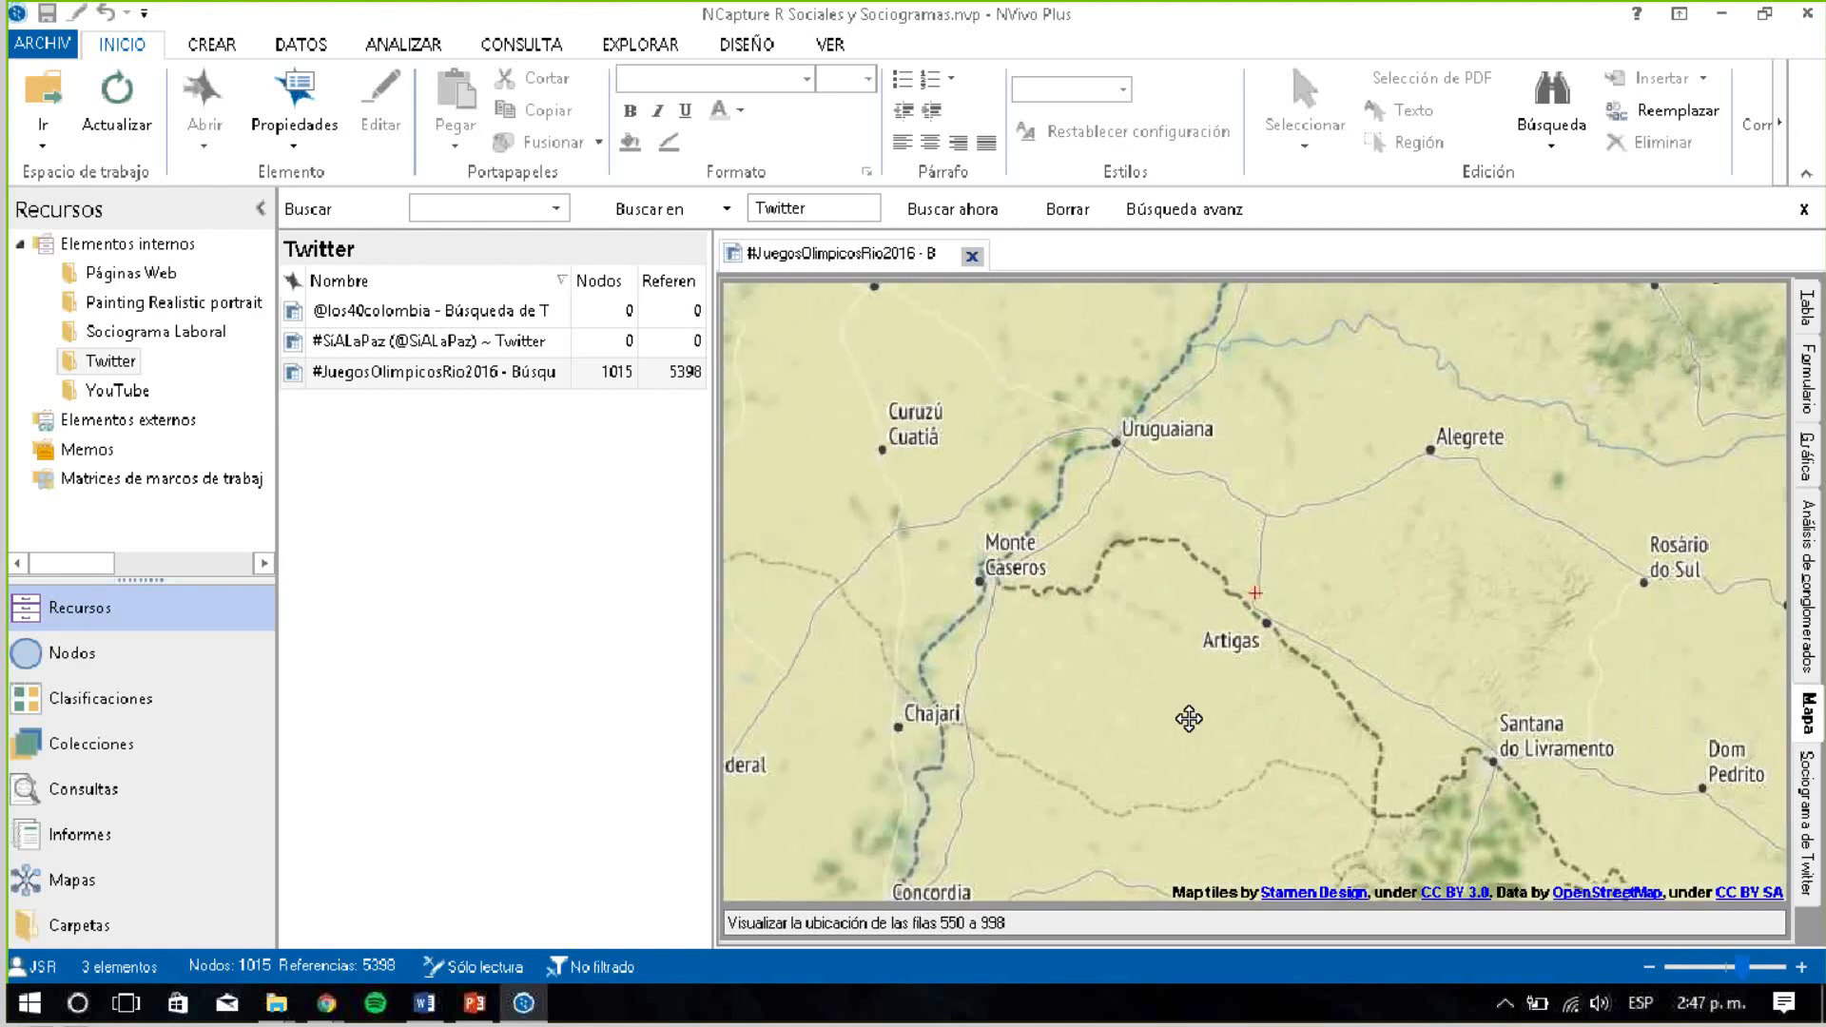
{"action": "left_click_drag", "start_coordinate": [1143, 570], "coordinate": [1614, 755]}
{"action": "scroll", "coordinate": [1254, 591], "scroll_direction": "down", "scroll_amount": 1}
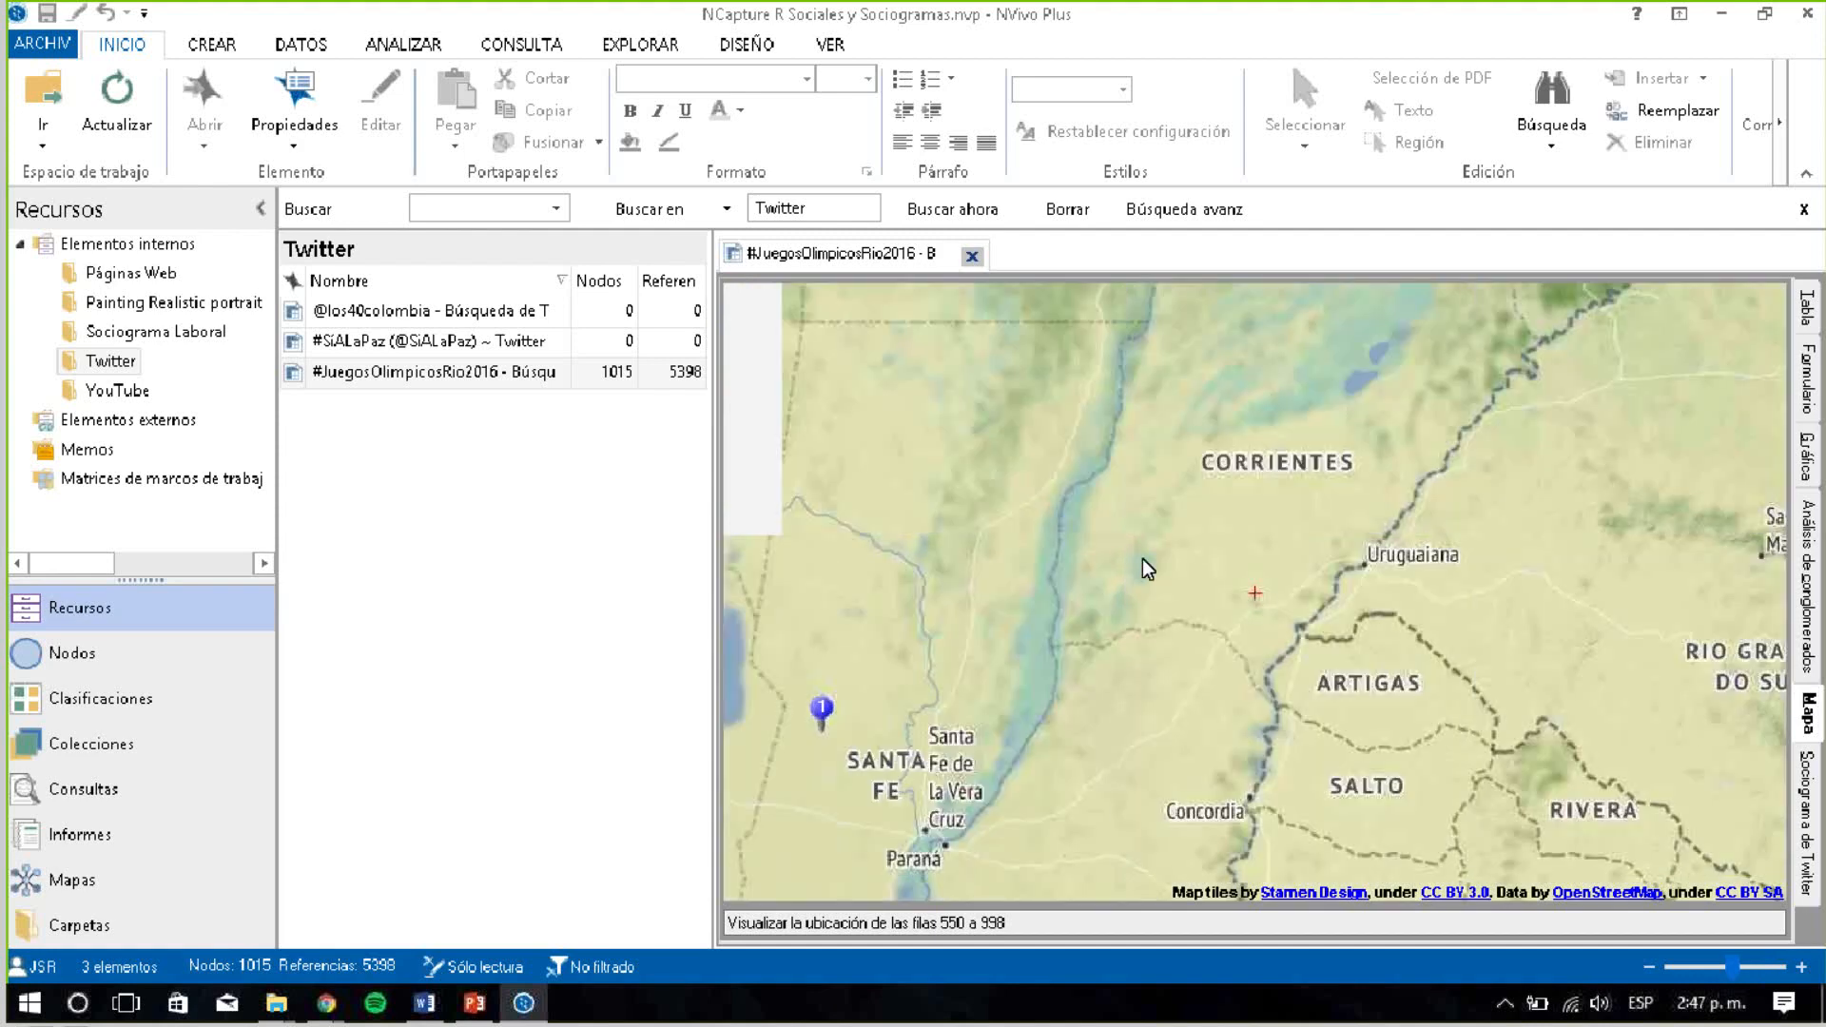
{"action": "left_click_drag", "start_coordinate": [1356, 569], "coordinate": [1597, 533]}
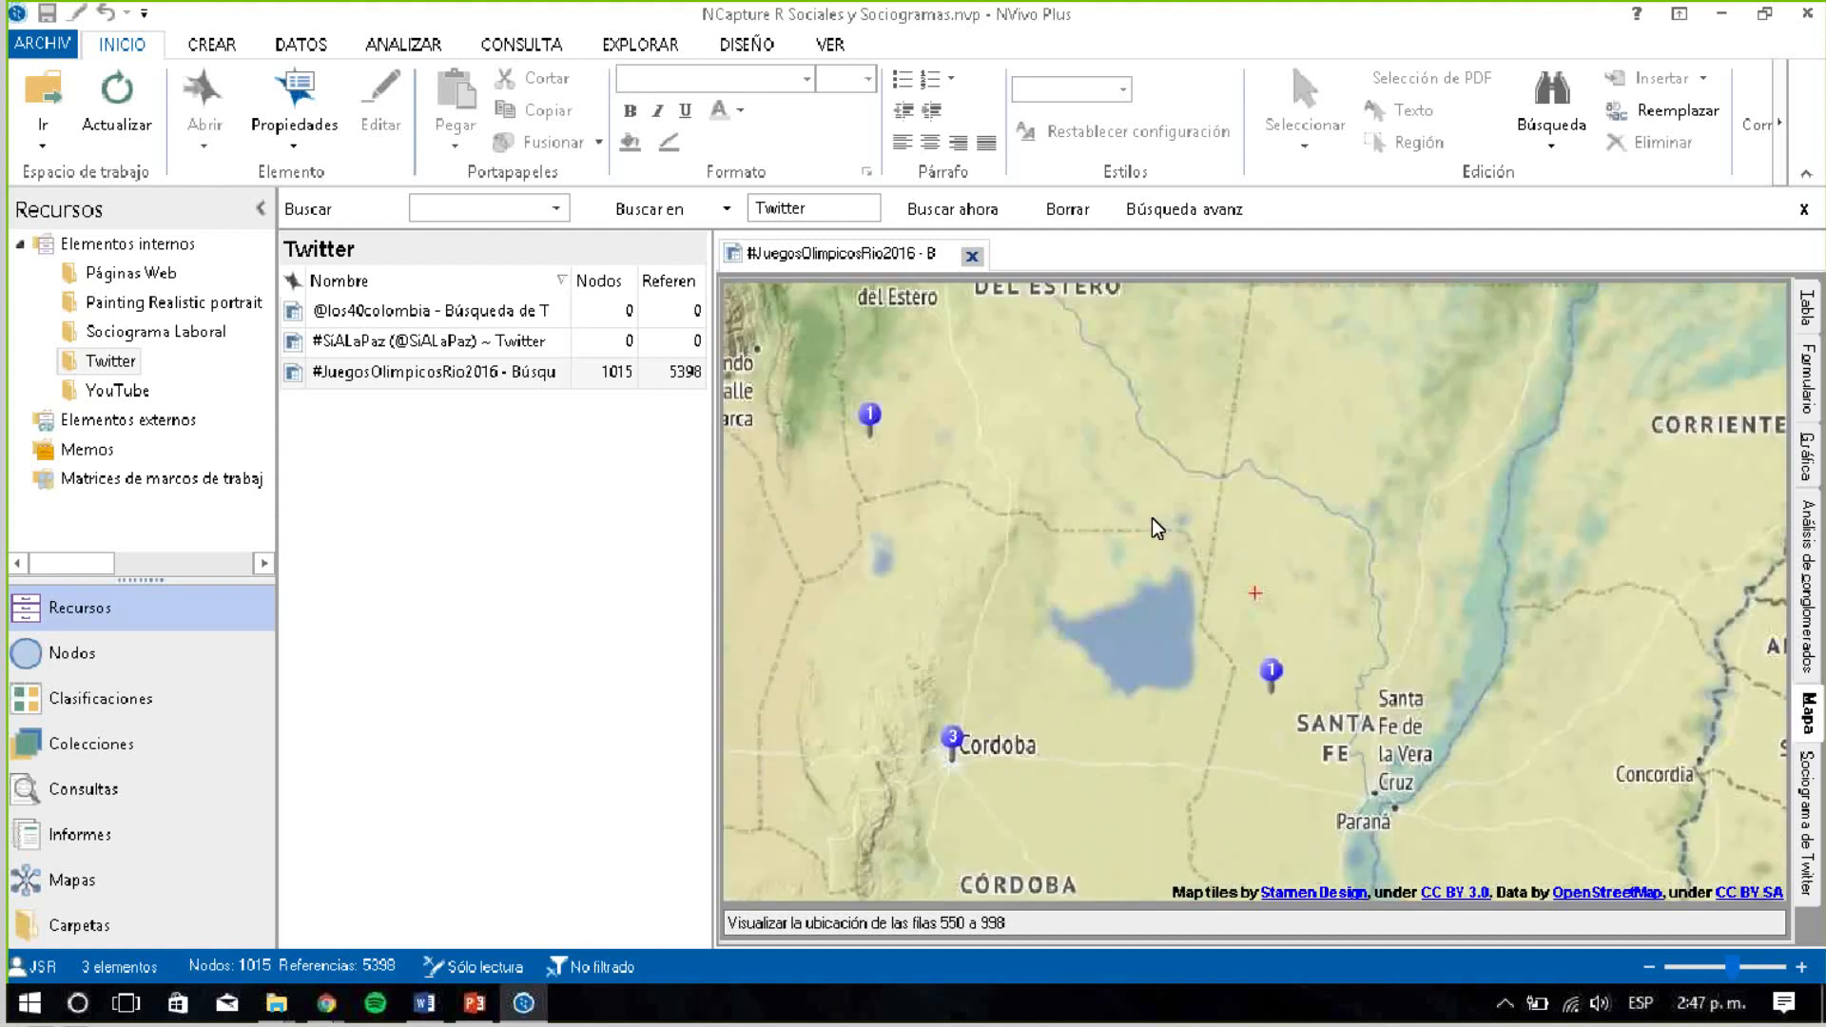
{"action": "left_click_drag", "start_coordinate": [1151, 517], "coordinate": [1374, 504]}
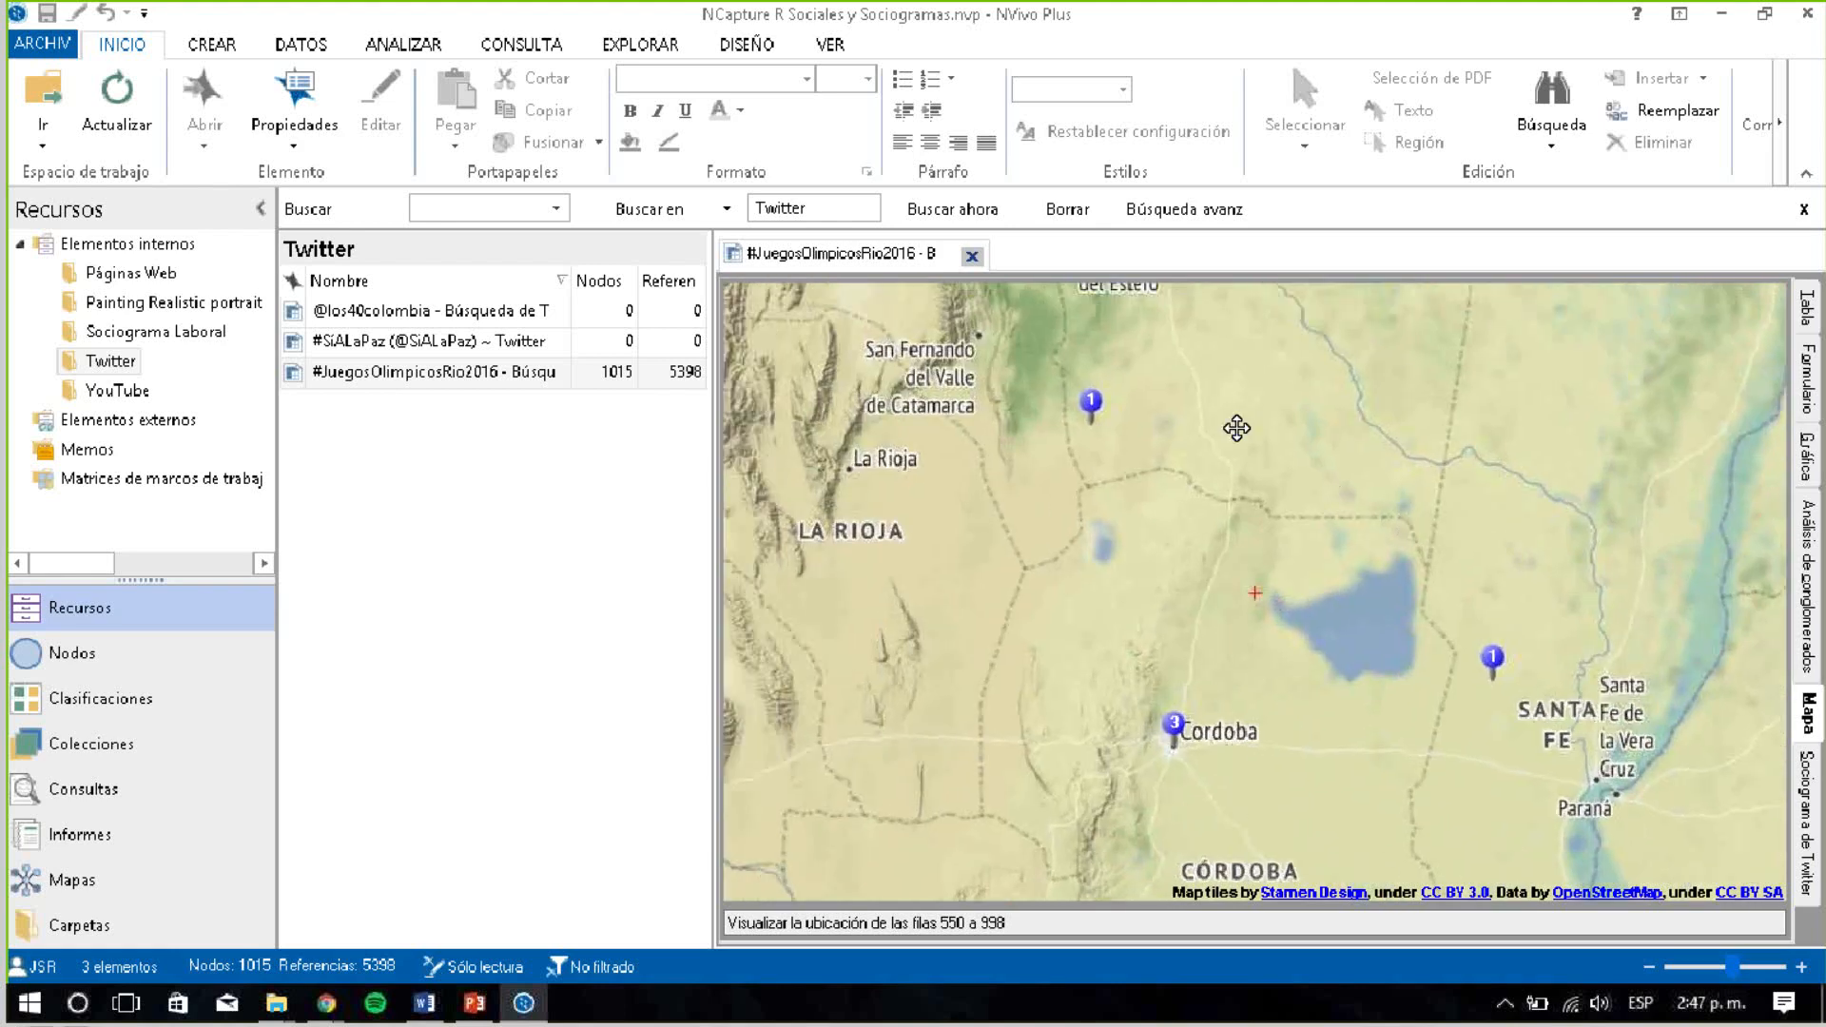
{"action": "scroll", "coordinate": [1254, 591], "scroll_direction": "down", "scroll_amount": 5}
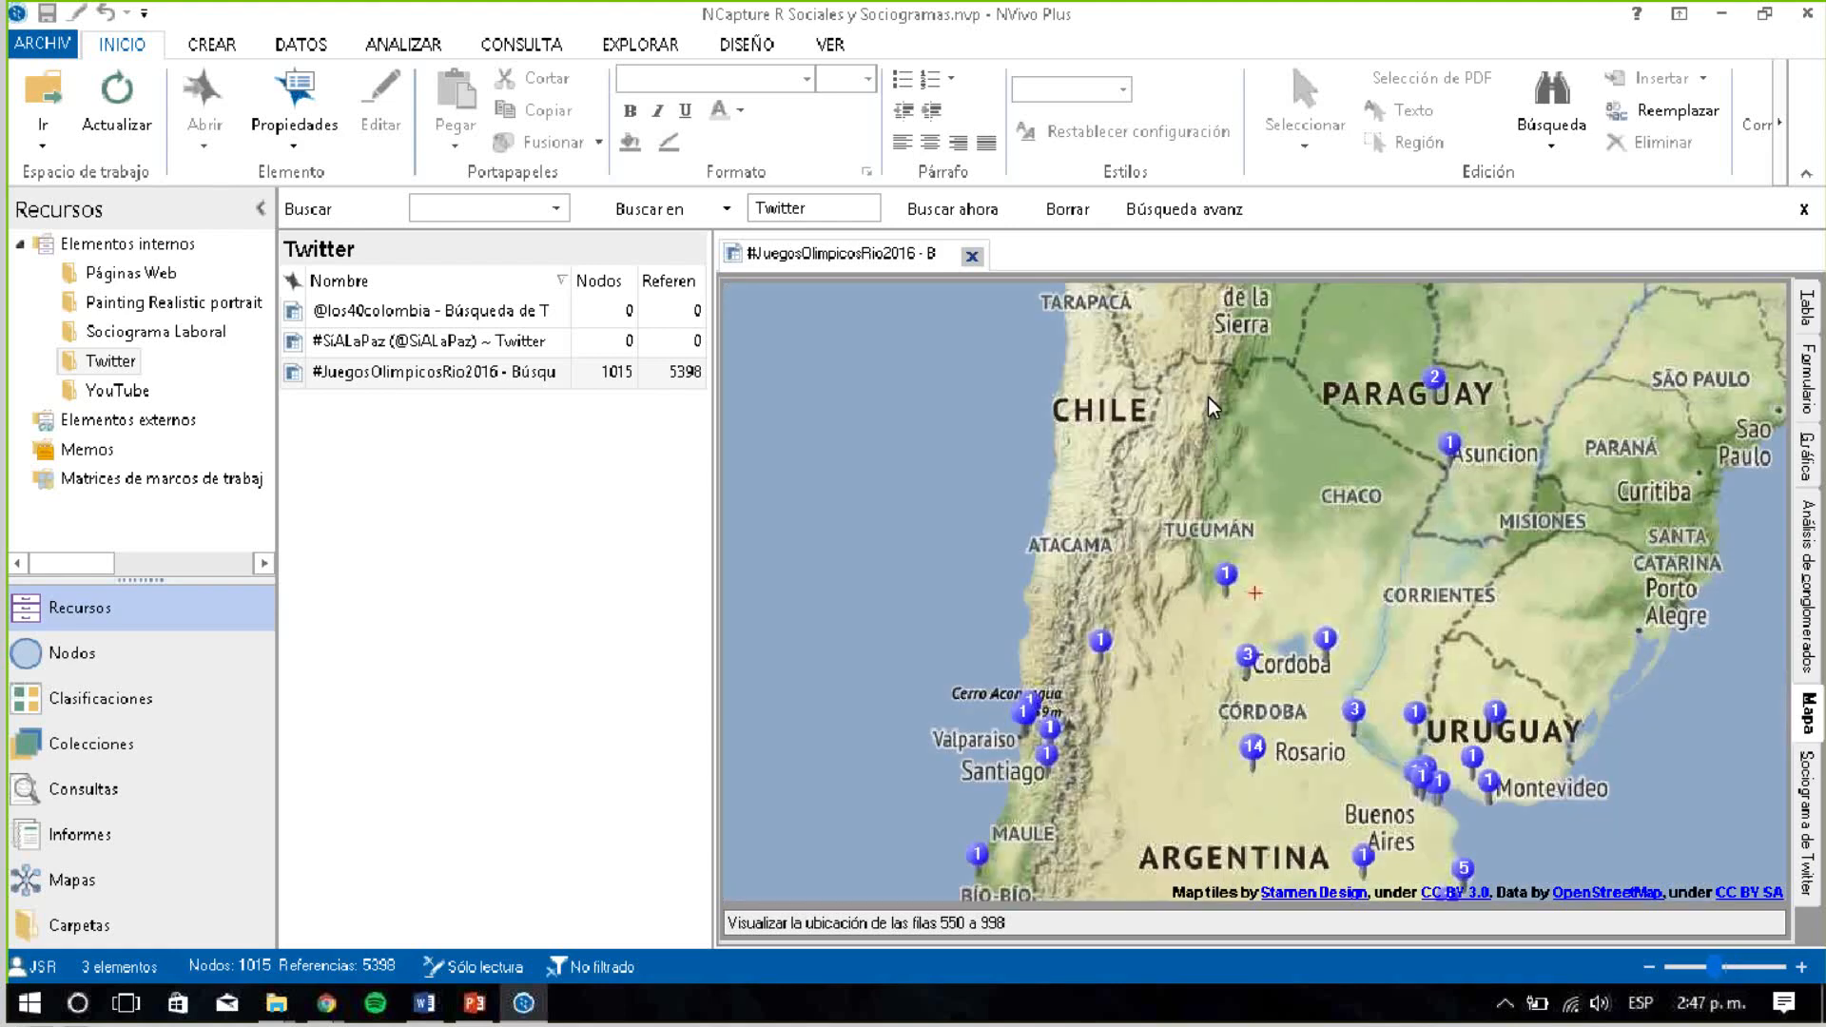
Locate Colombia on the tweet map and open the references coded at the Chía, Colombia marker
{"action": "left_click_drag", "start_coordinate": [1208, 397], "coordinate": [1094, 731]}
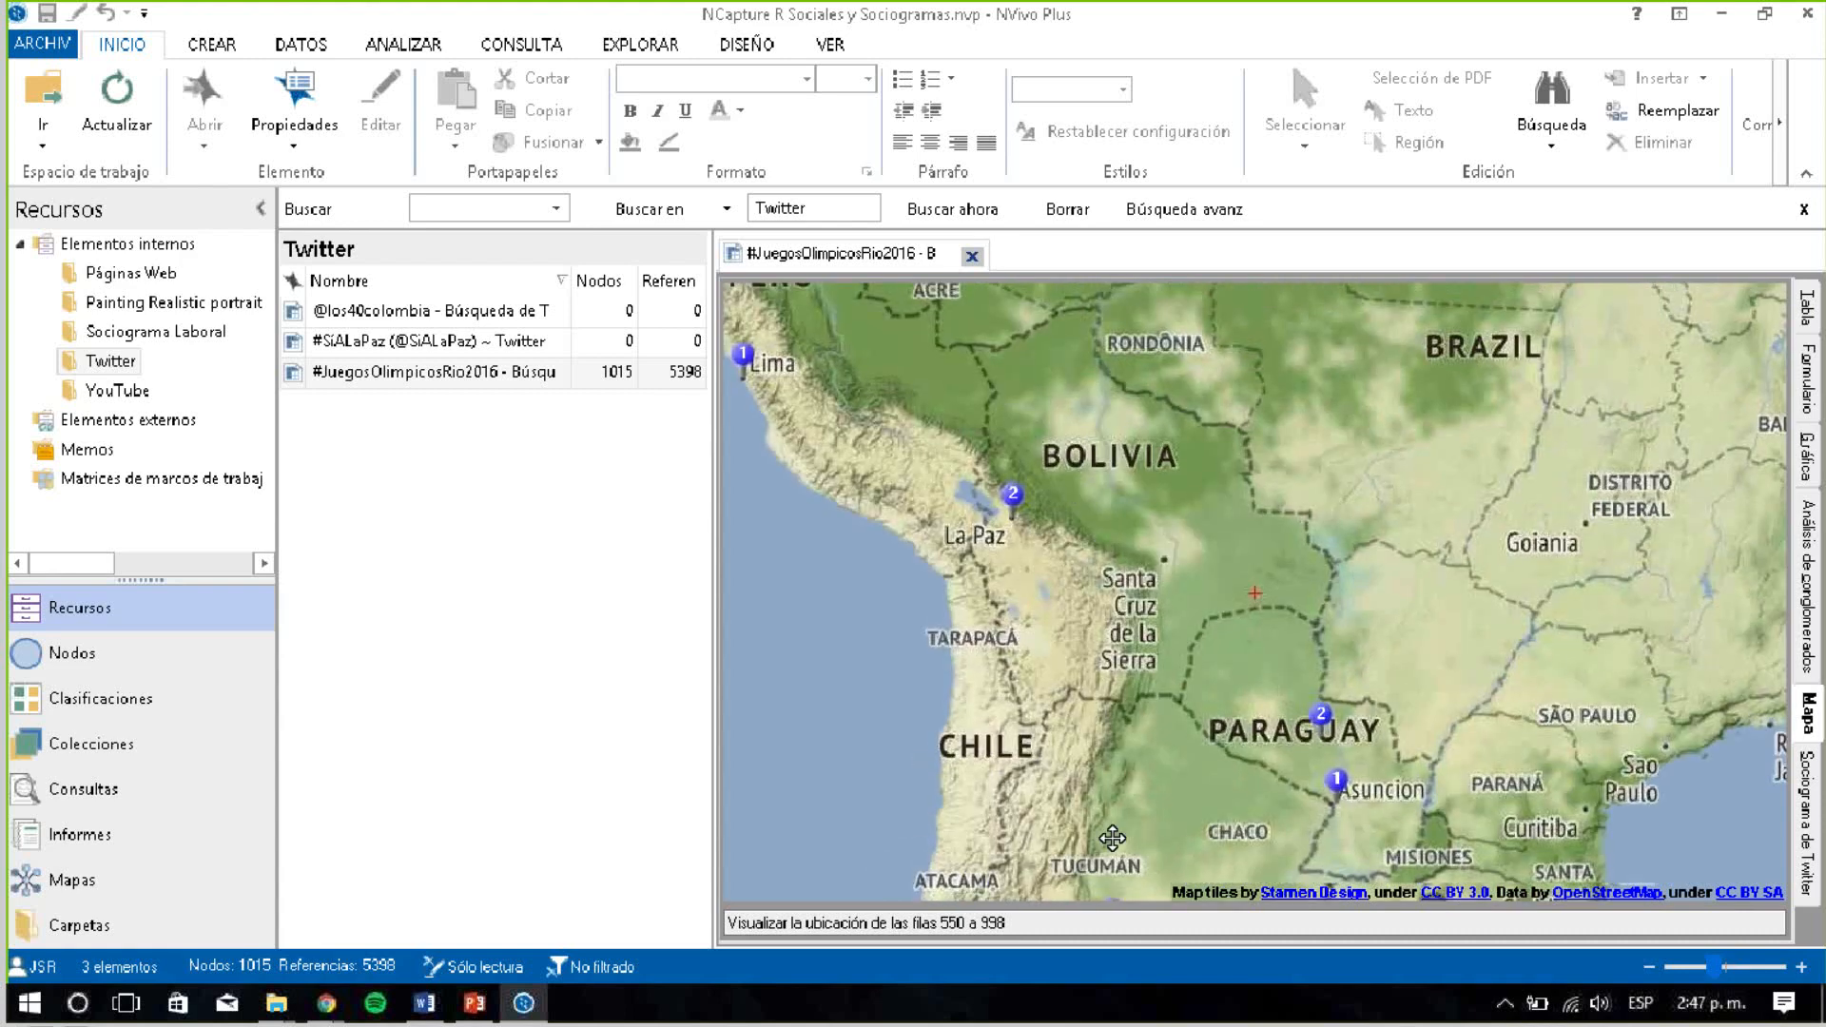
{"action": "left_click_drag", "start_coordinate": [1074, 486], "coordinate": [1202, 861]}
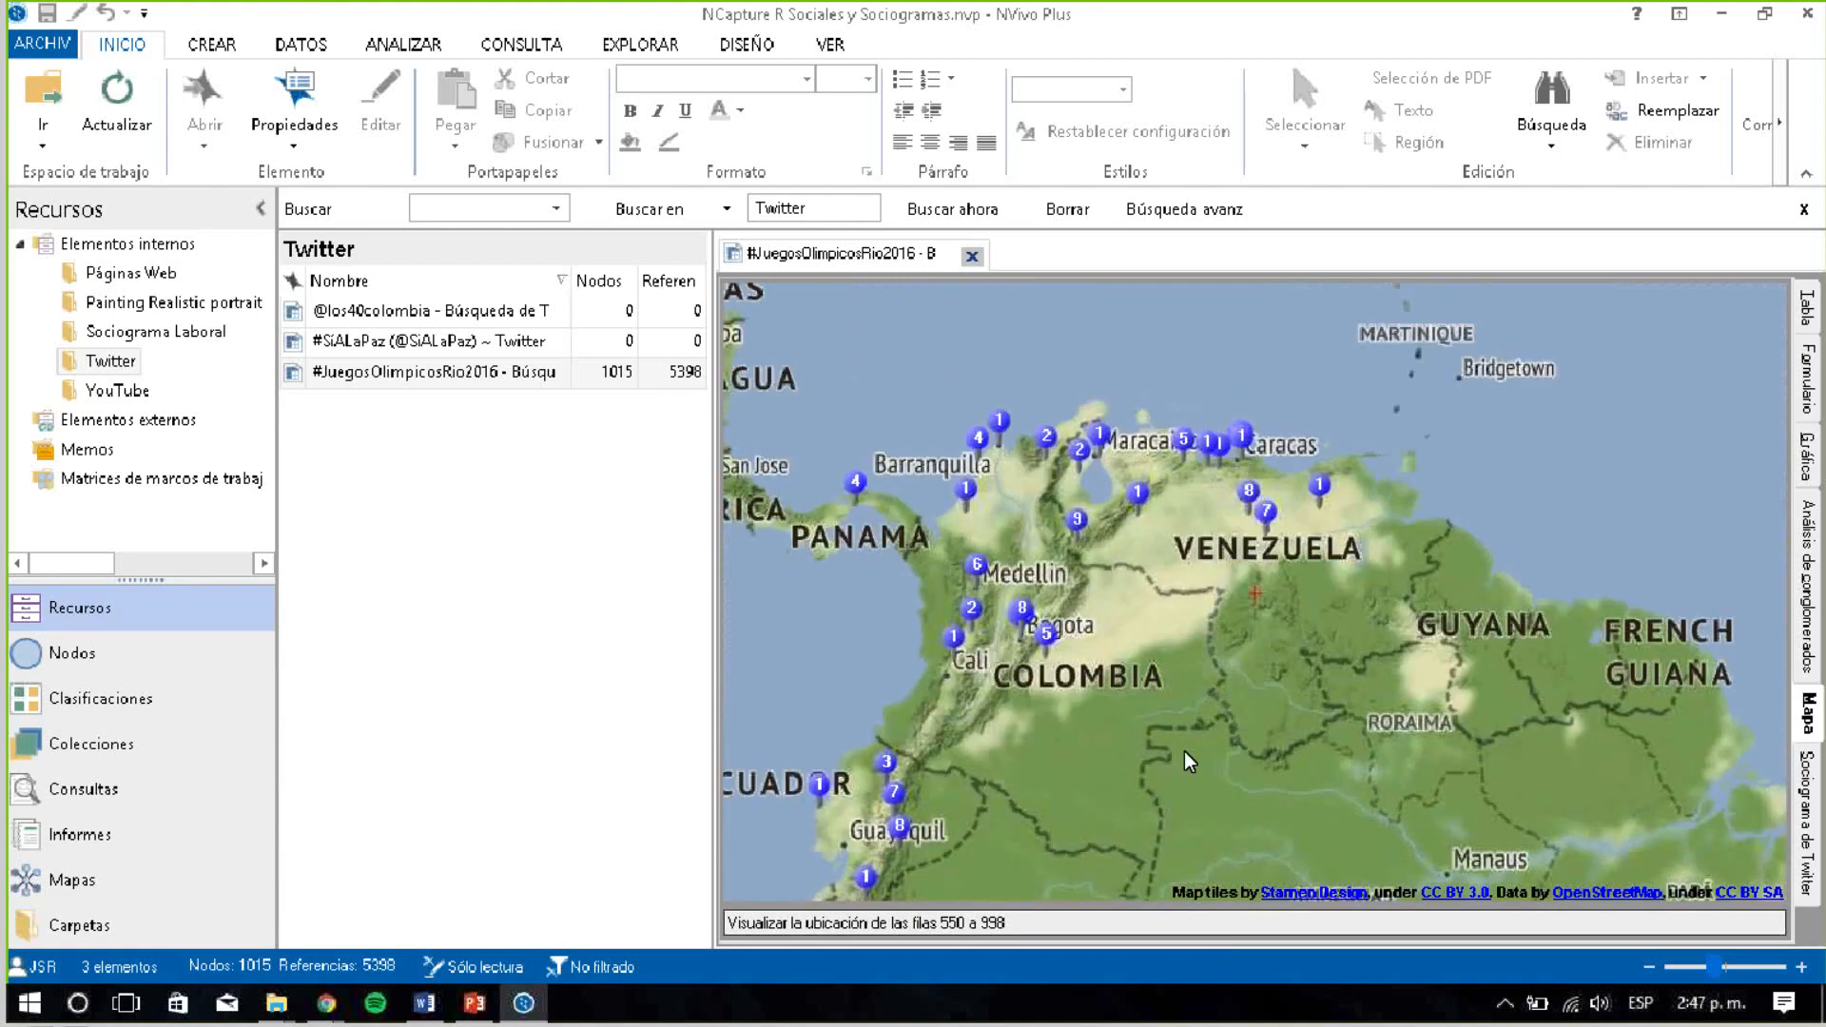
{"action": "scroll", "coordinate": [1254, 592], "scroll_direction": "up", "scroll_amount": 2}
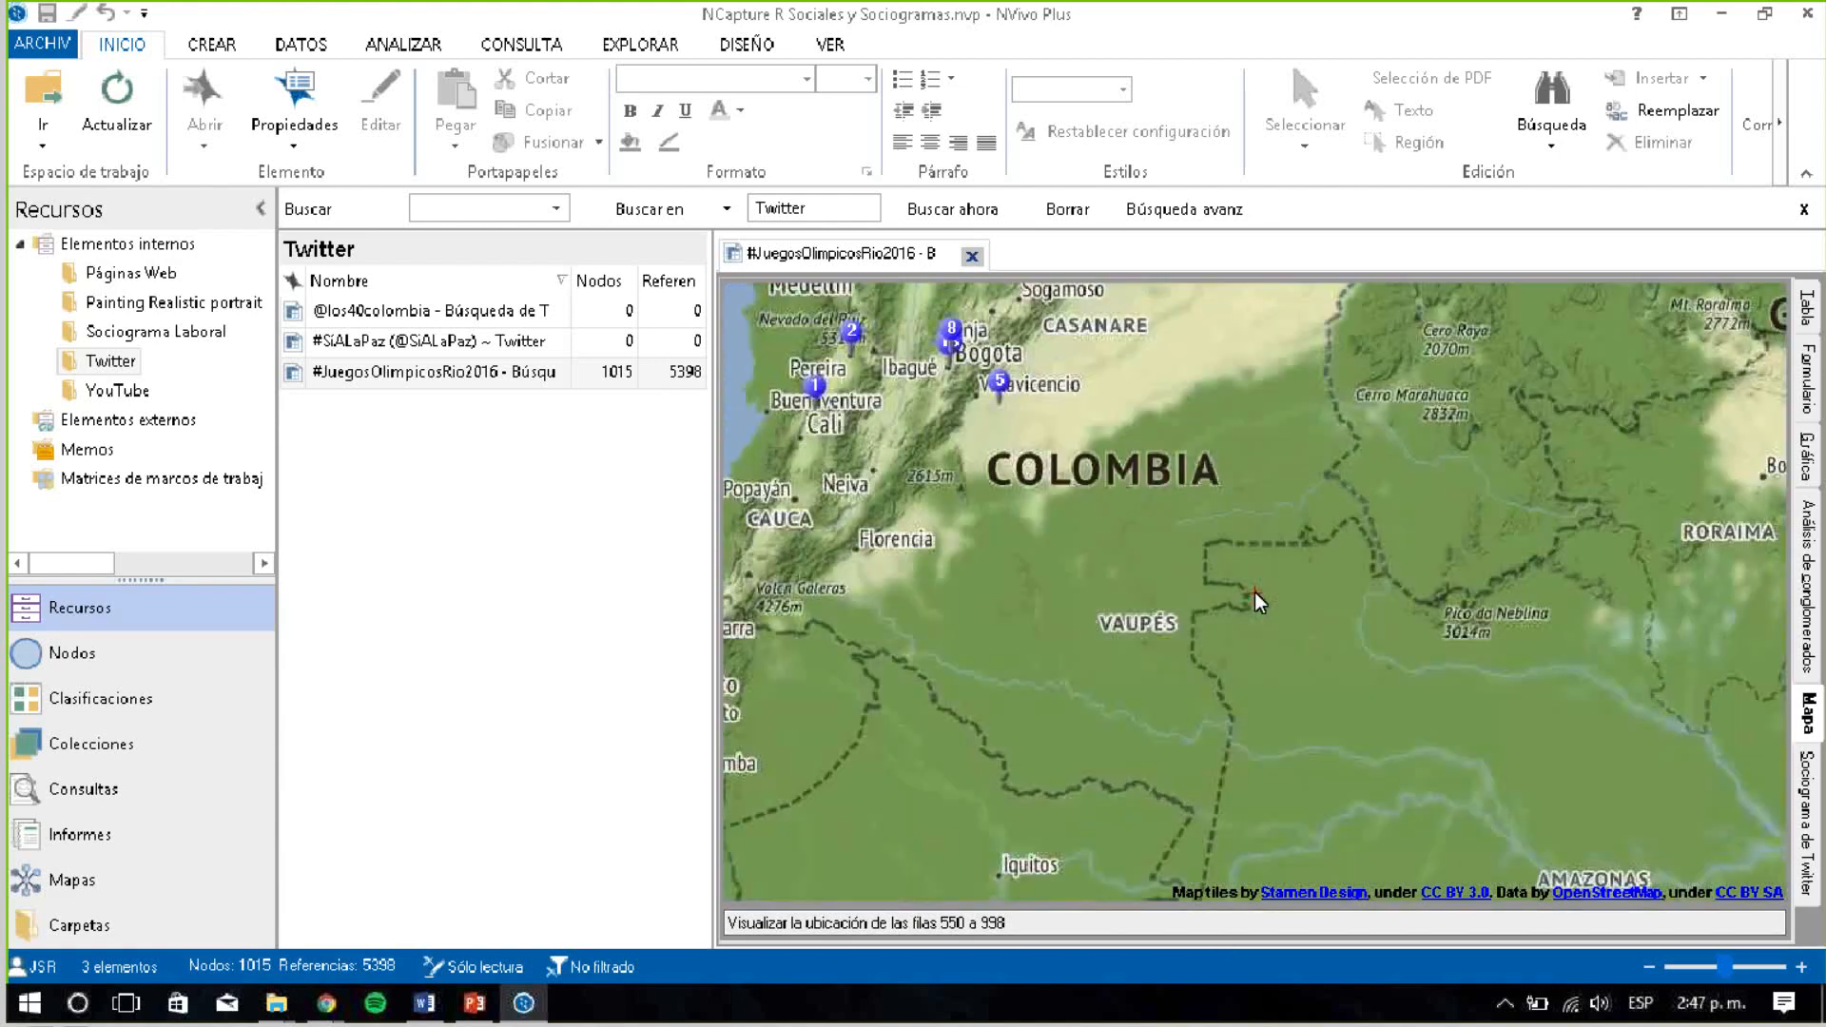
{"action": "left_click_drag", "start_coordinate": [1127, 501], "coordinate": [1257, 773]}
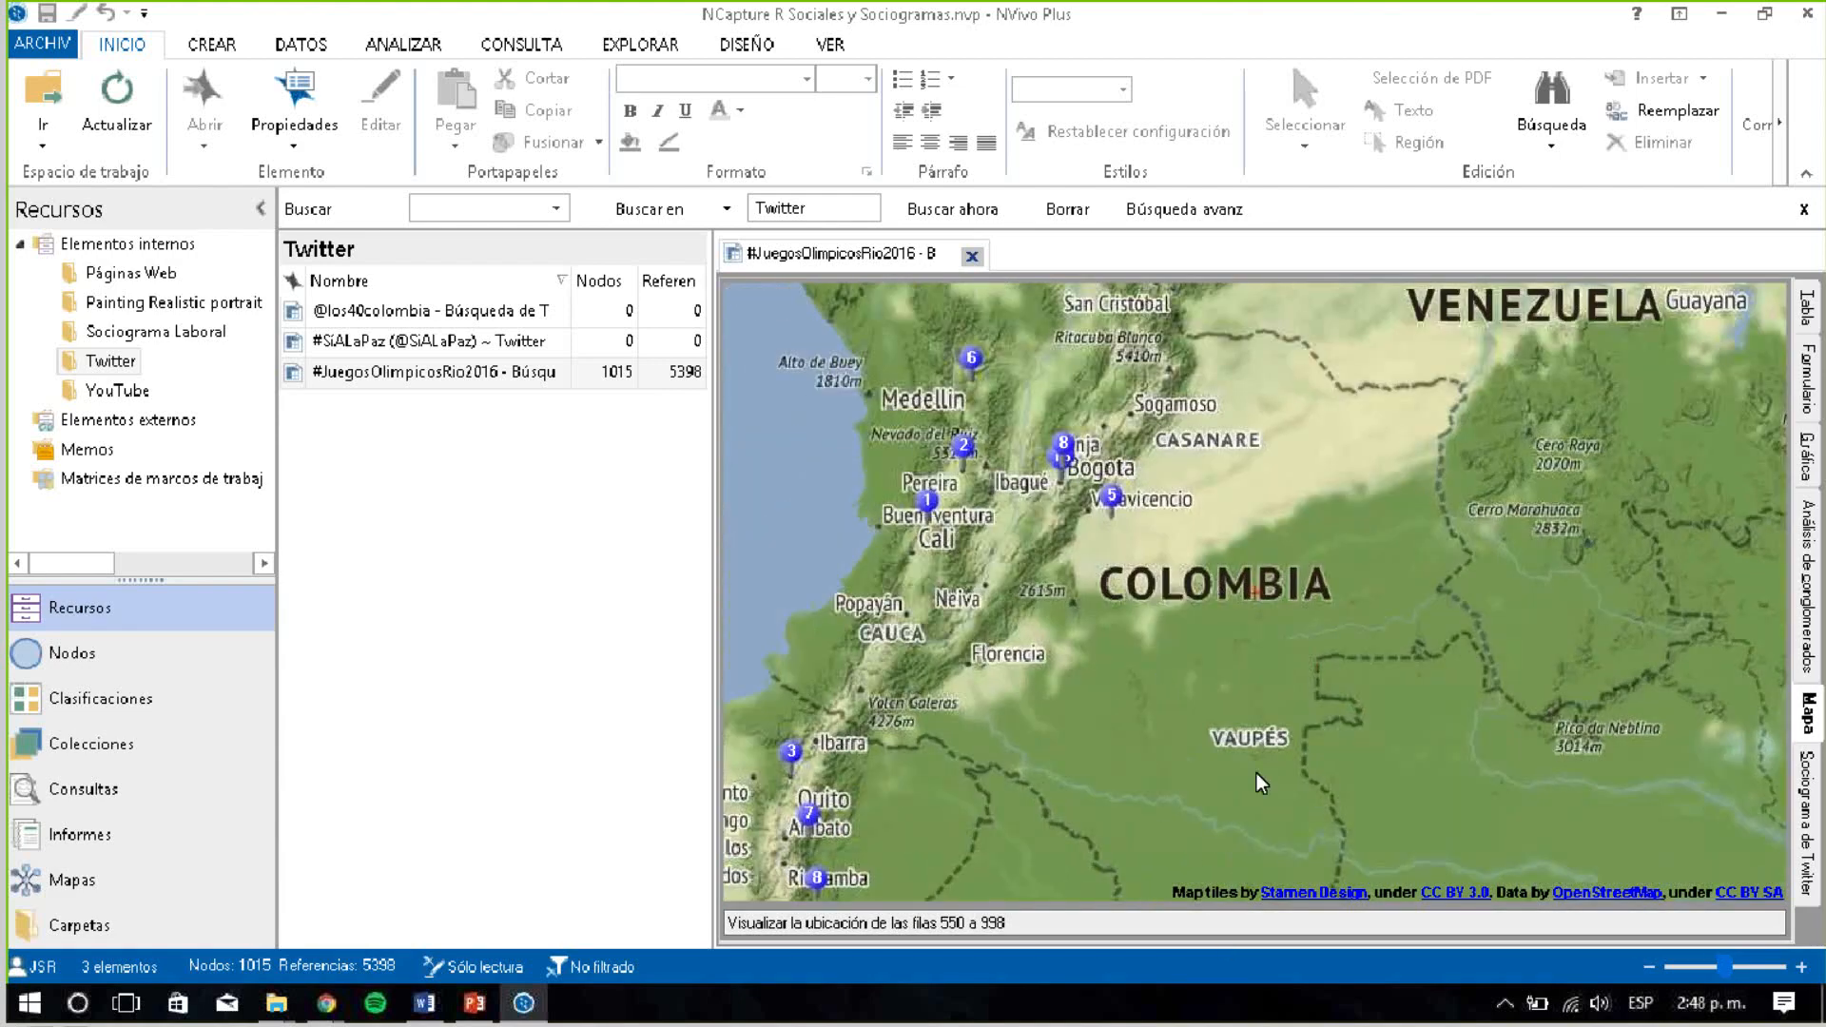
{"action": "mouse_move", "coordinate": [1098, 635]}
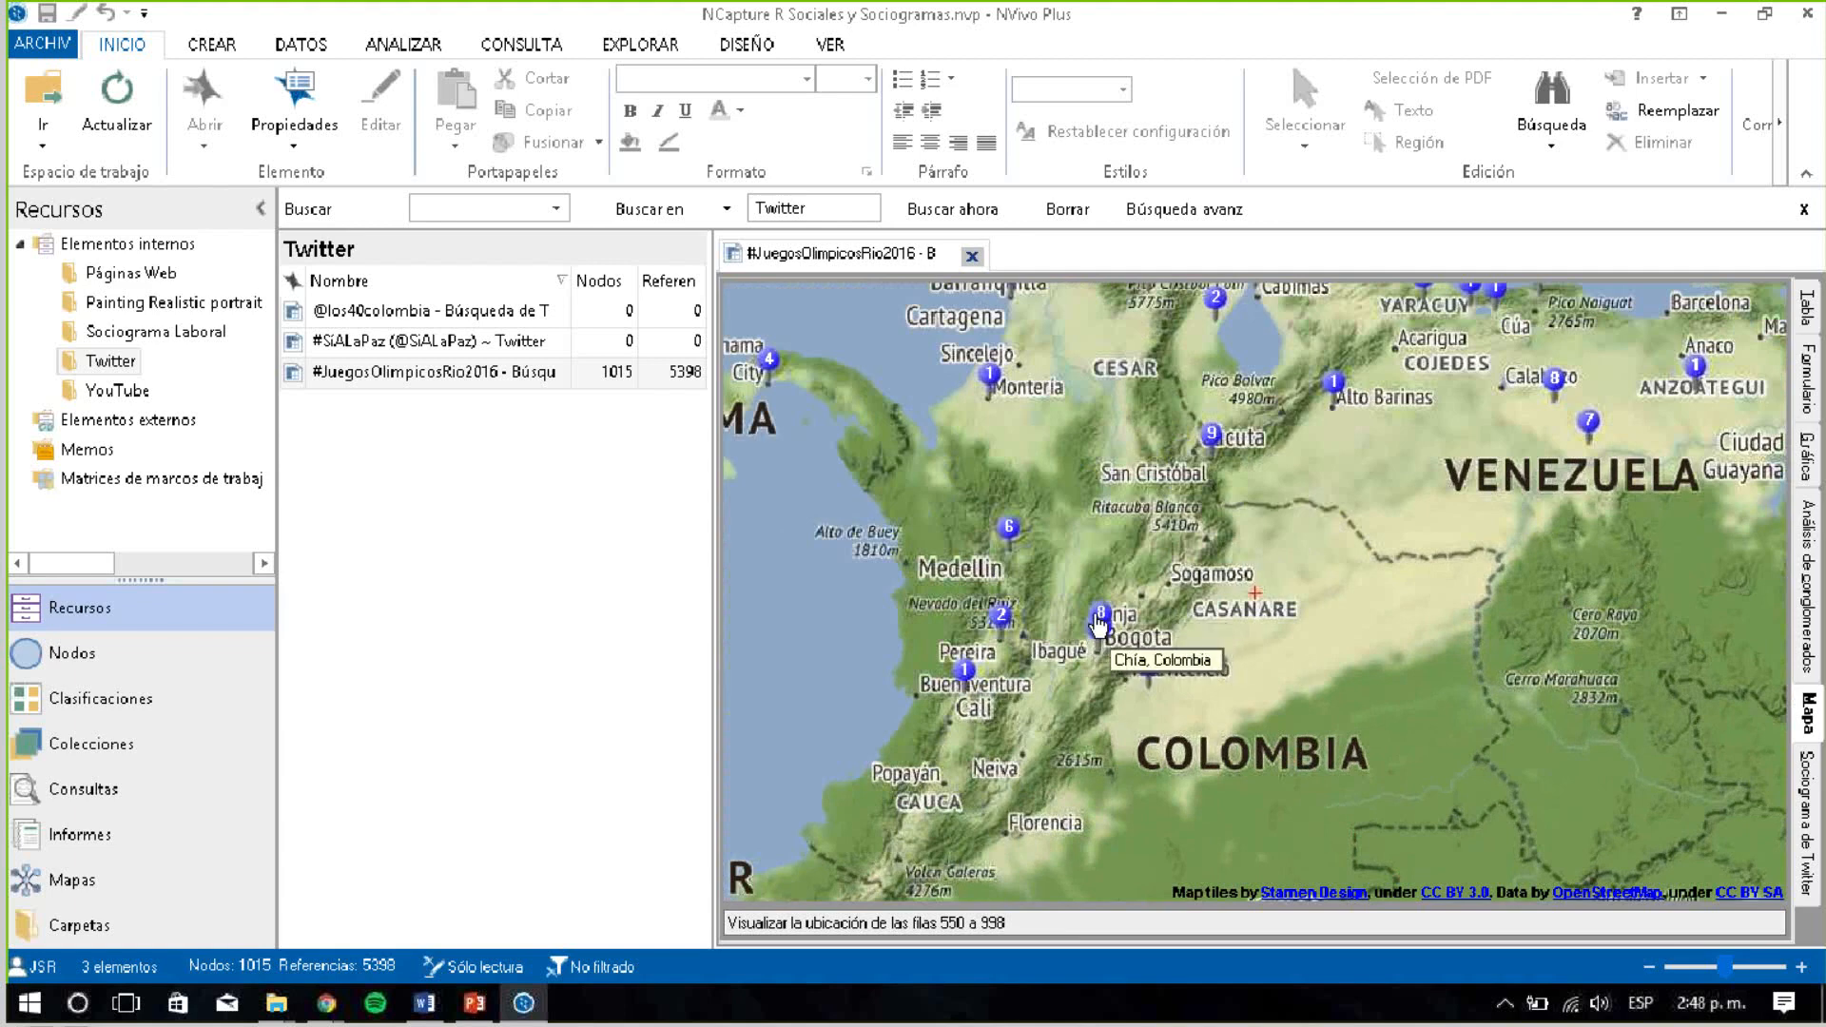
{"action": "left_click", "coordinate": [1099, 620]}
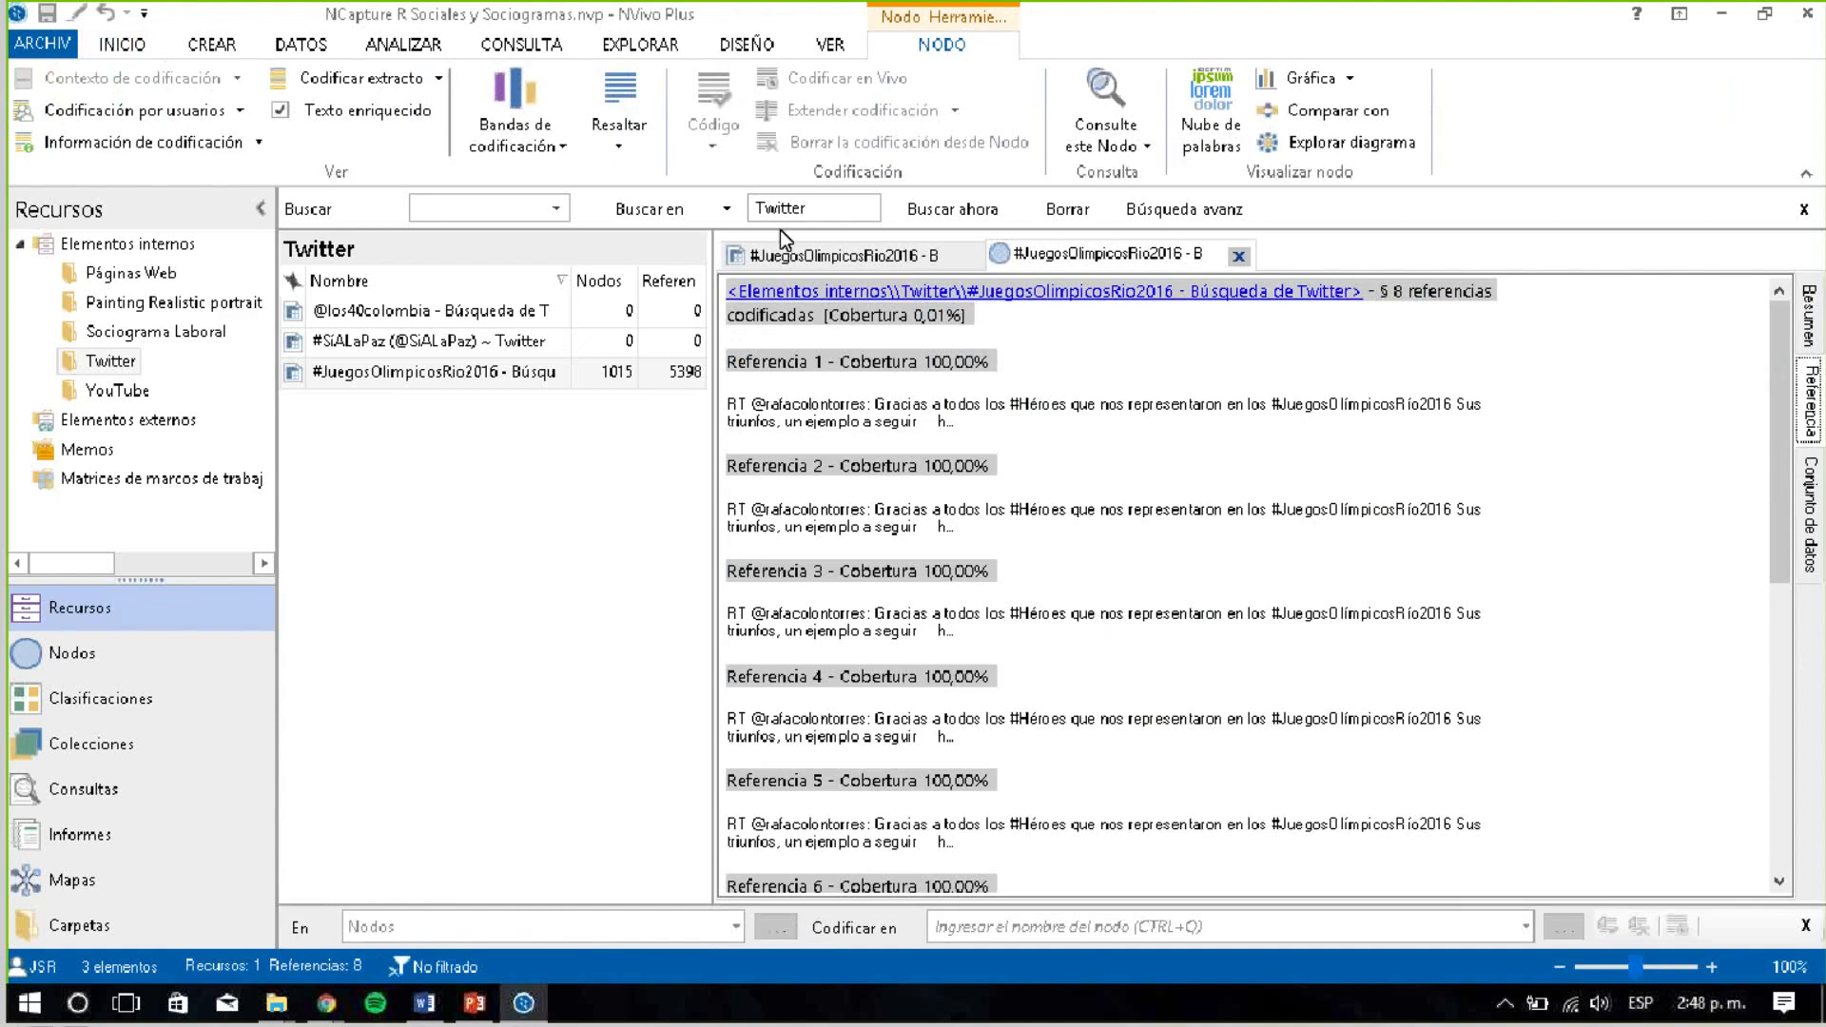
Return to the dataset's map, bring northern Colombia and Venezuela into view, and check the available map export and copy options
{"action": "left_click", "coordinate": [807, 254]}
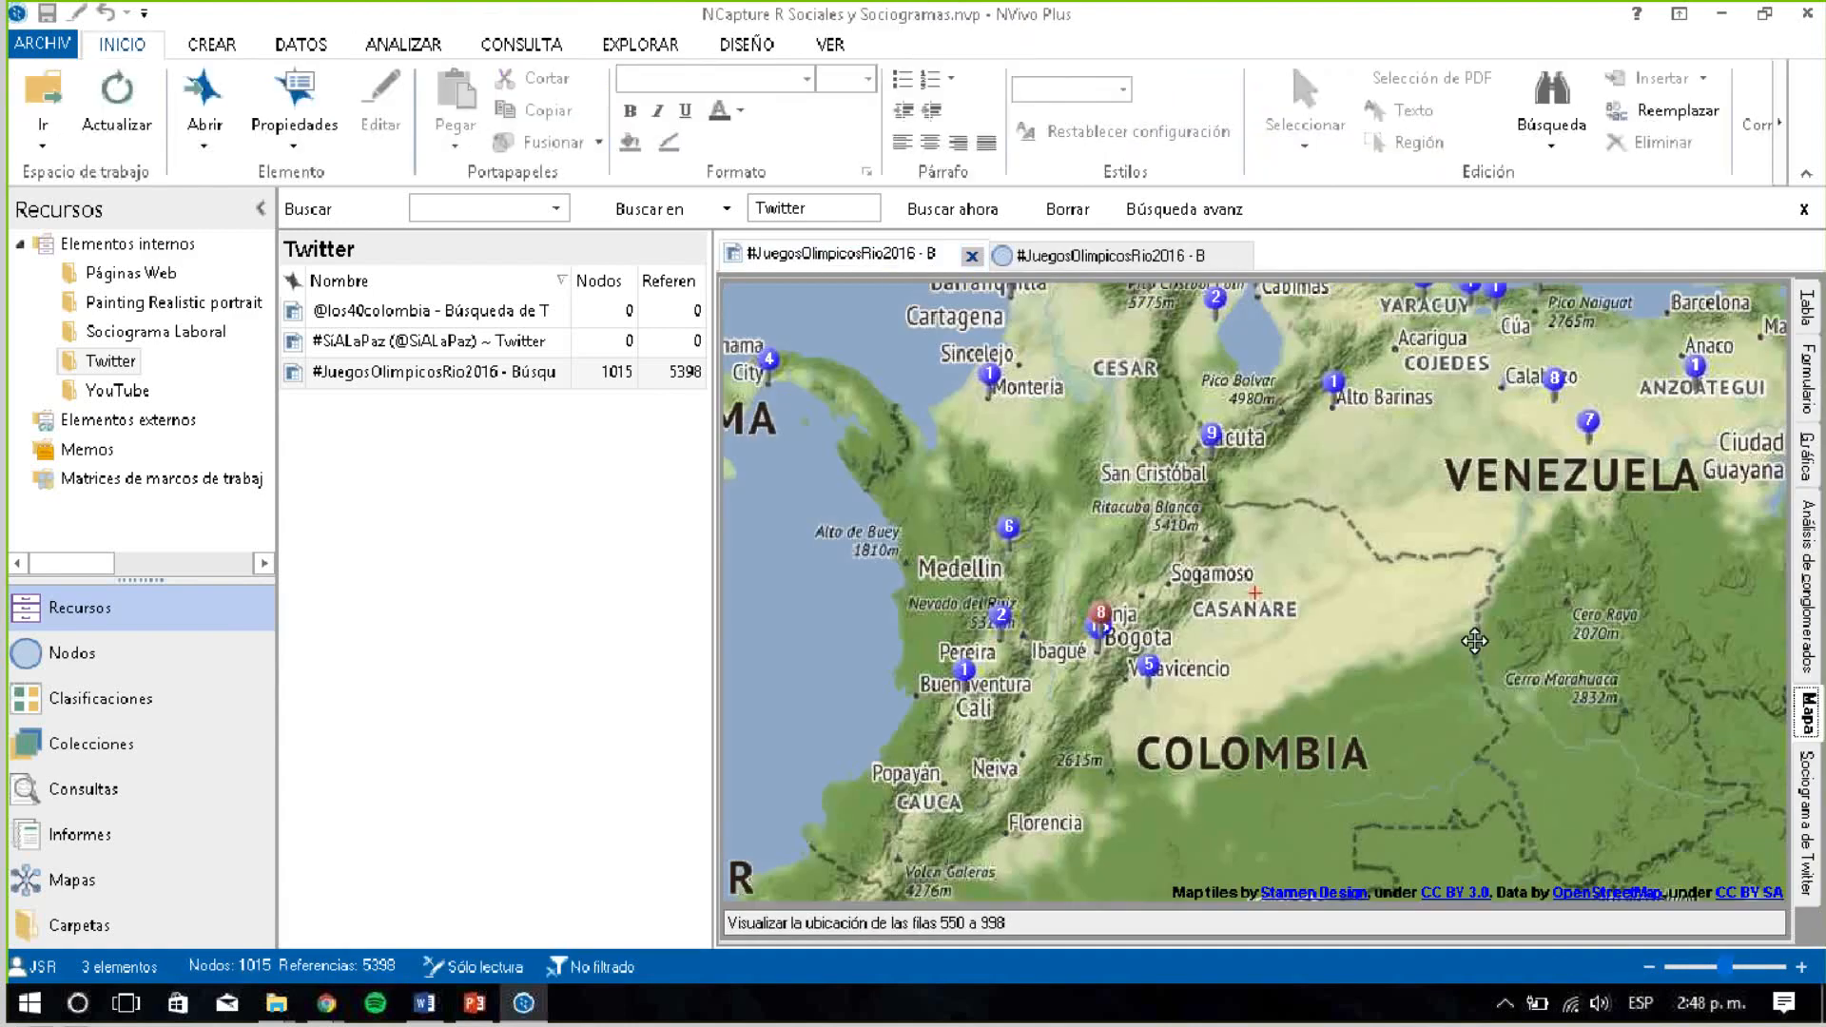
{"action": "left_click_drag", "start_coordinate": [1476, 630], "coordinate": [1481, 750]}
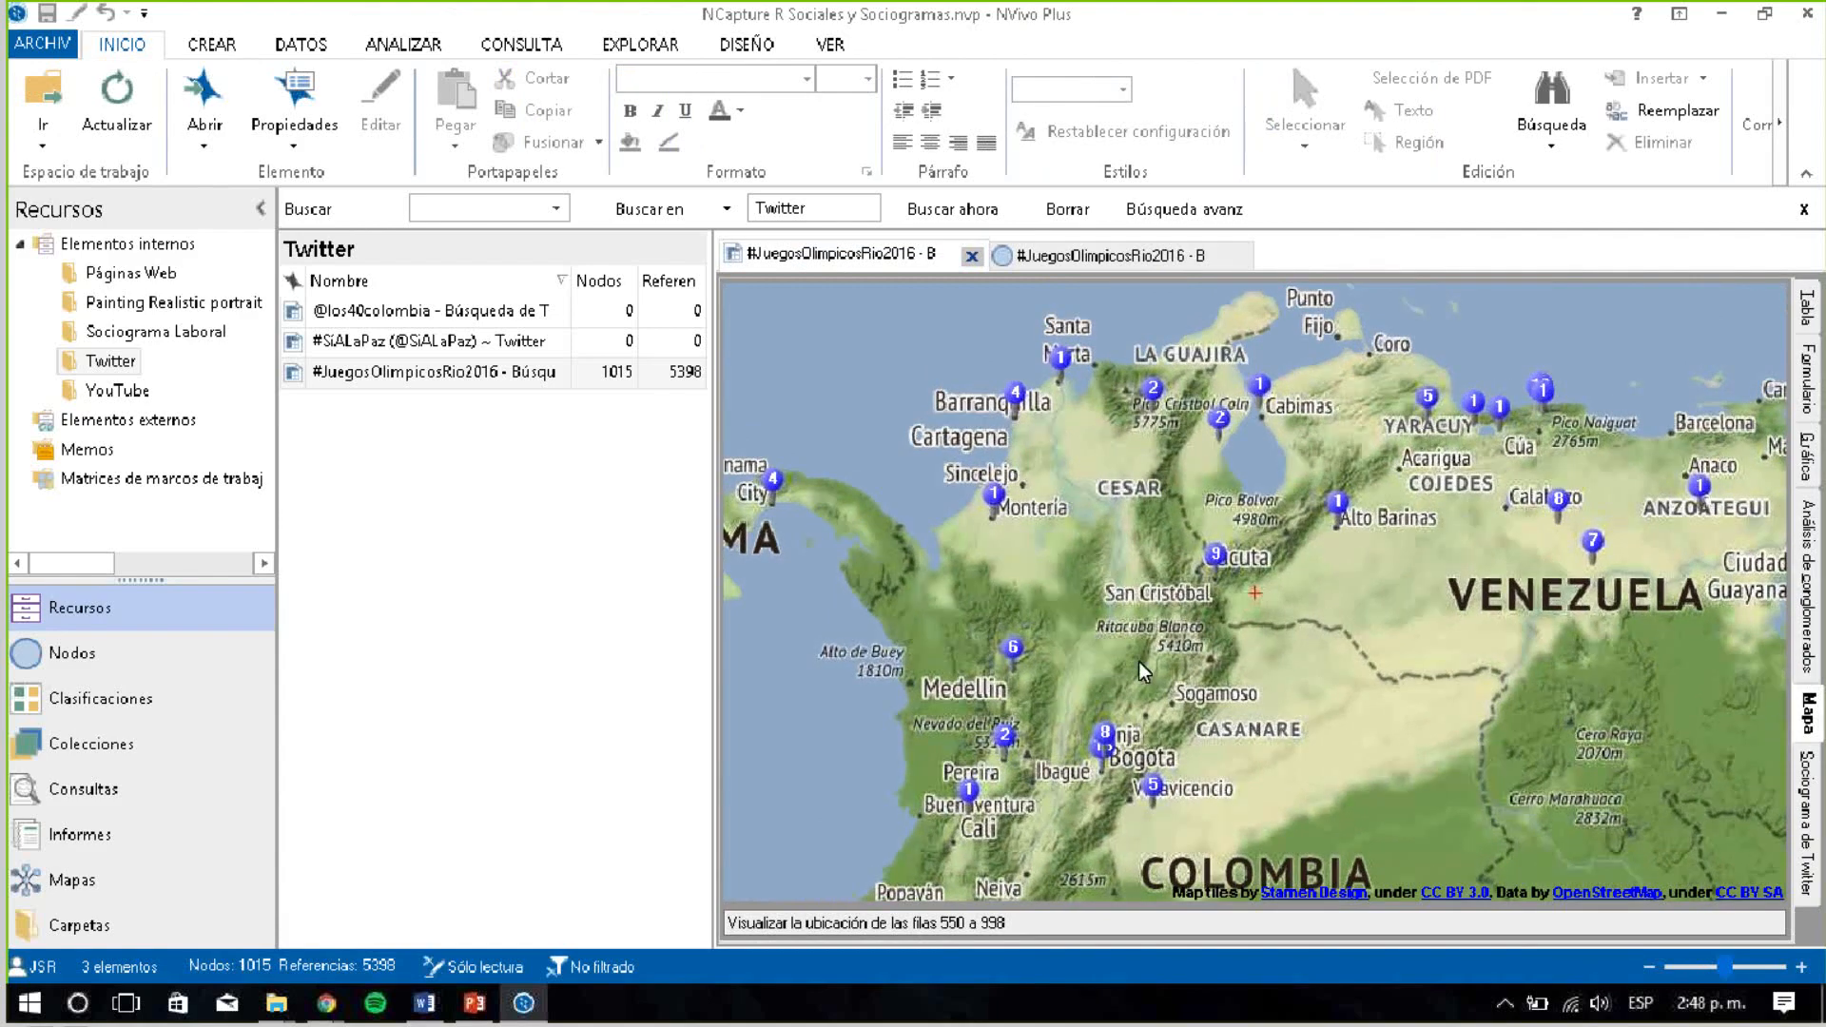
{"action": "right_click", "coordinate": [1081, 614]}
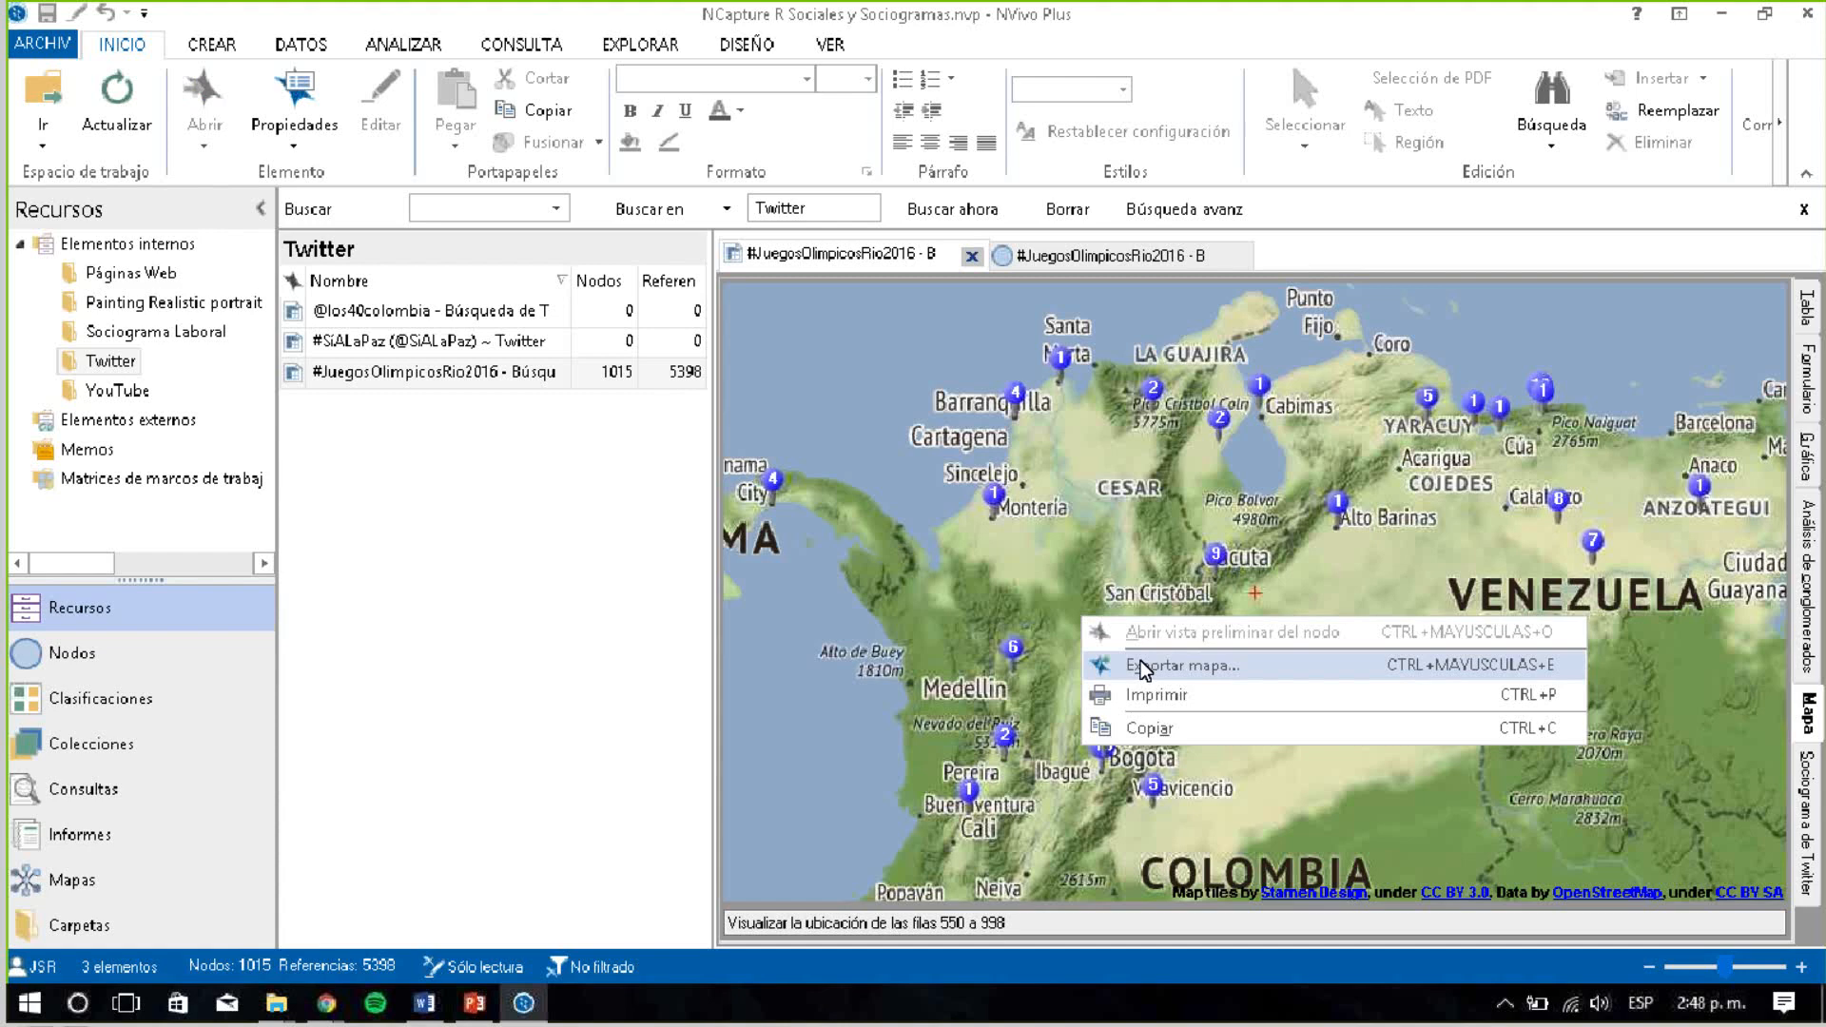
{"action": "left_click", "coordinate": [978, 529]}
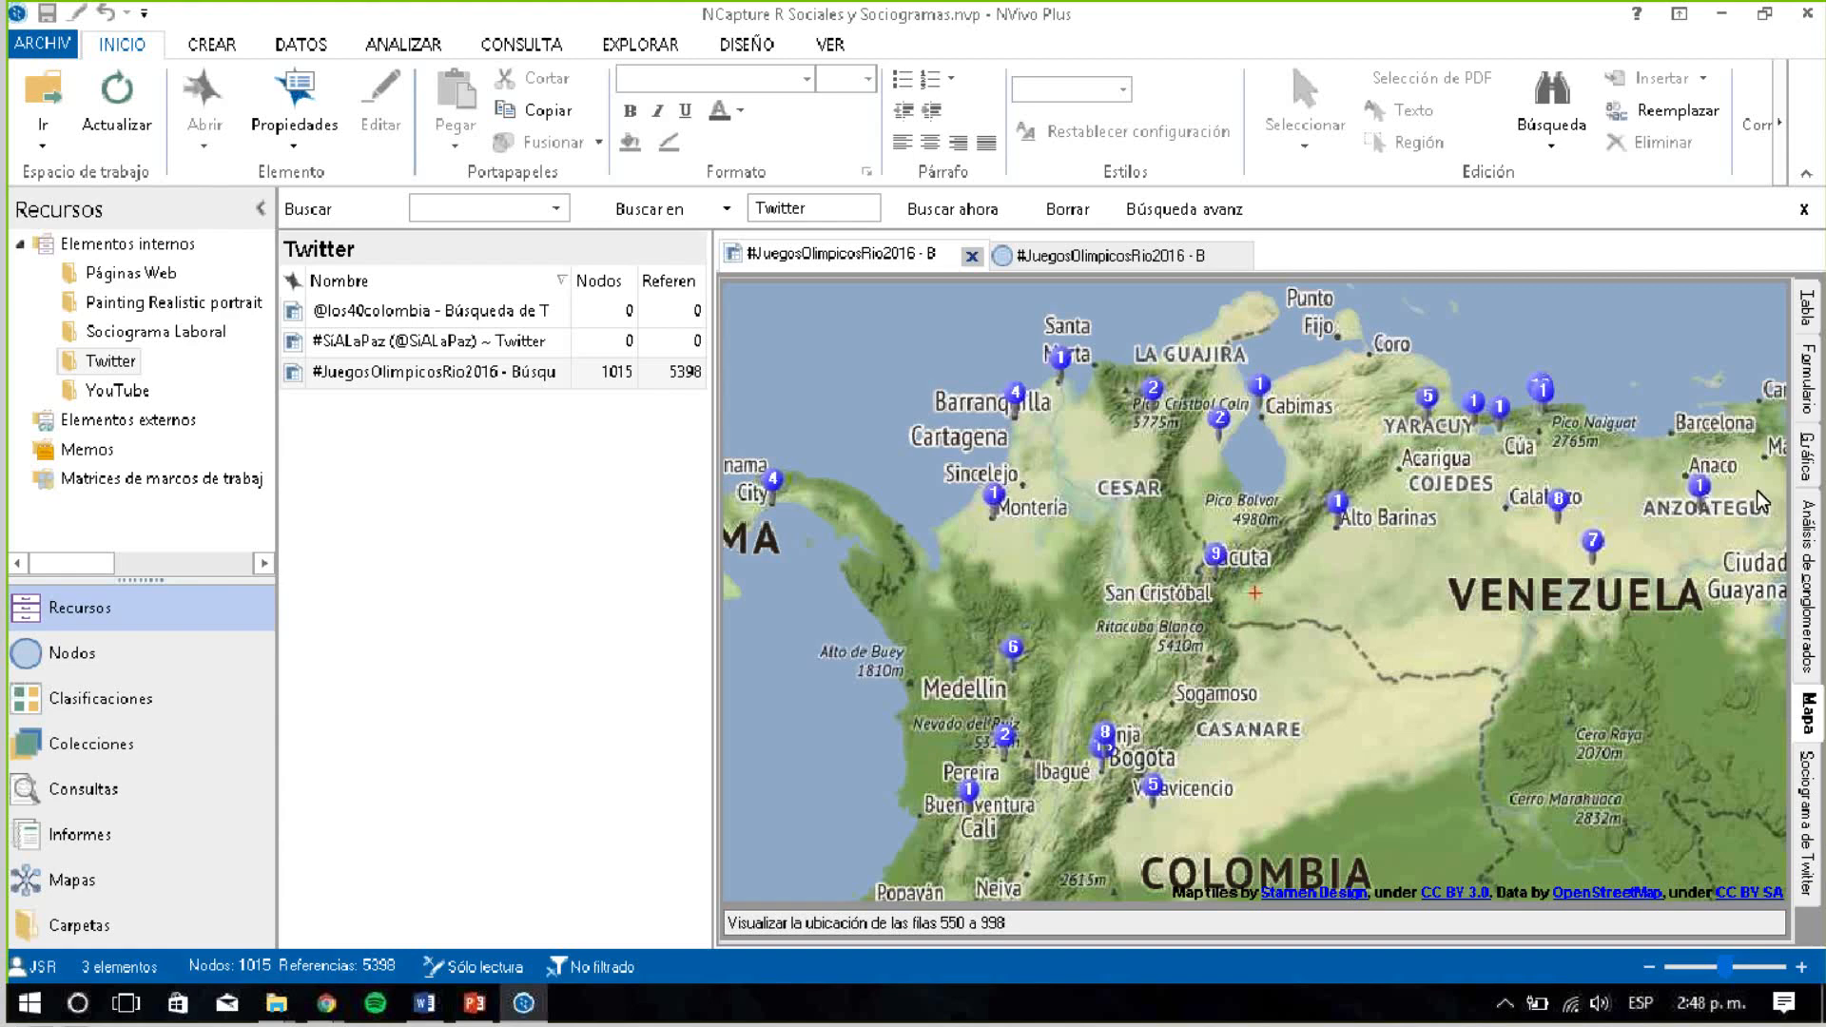
Filter the dataset's table to show only rows whose Ubicación column contains the value Colombia
{"action": "left_click", "coordinate": [1809, 309]}
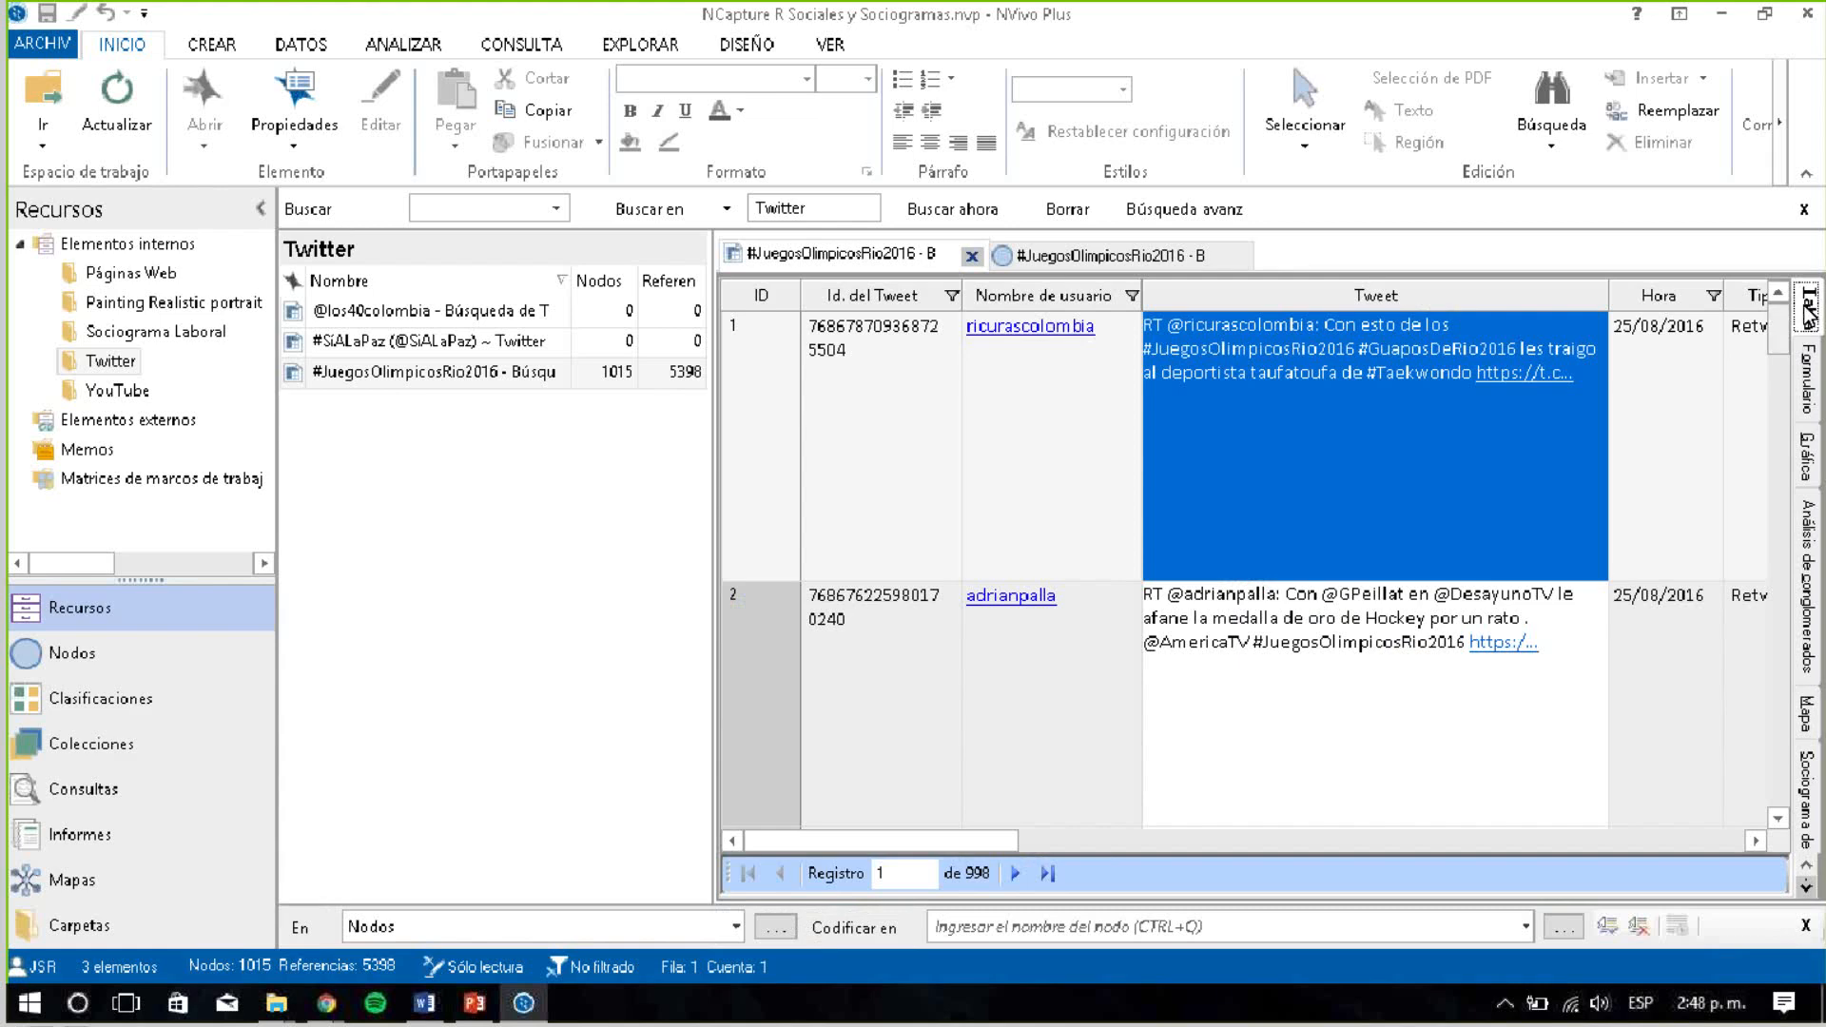
{"action": "left_click_drag", "start_coordinate": [1049, 837], "coordinate": [1474, 802]}
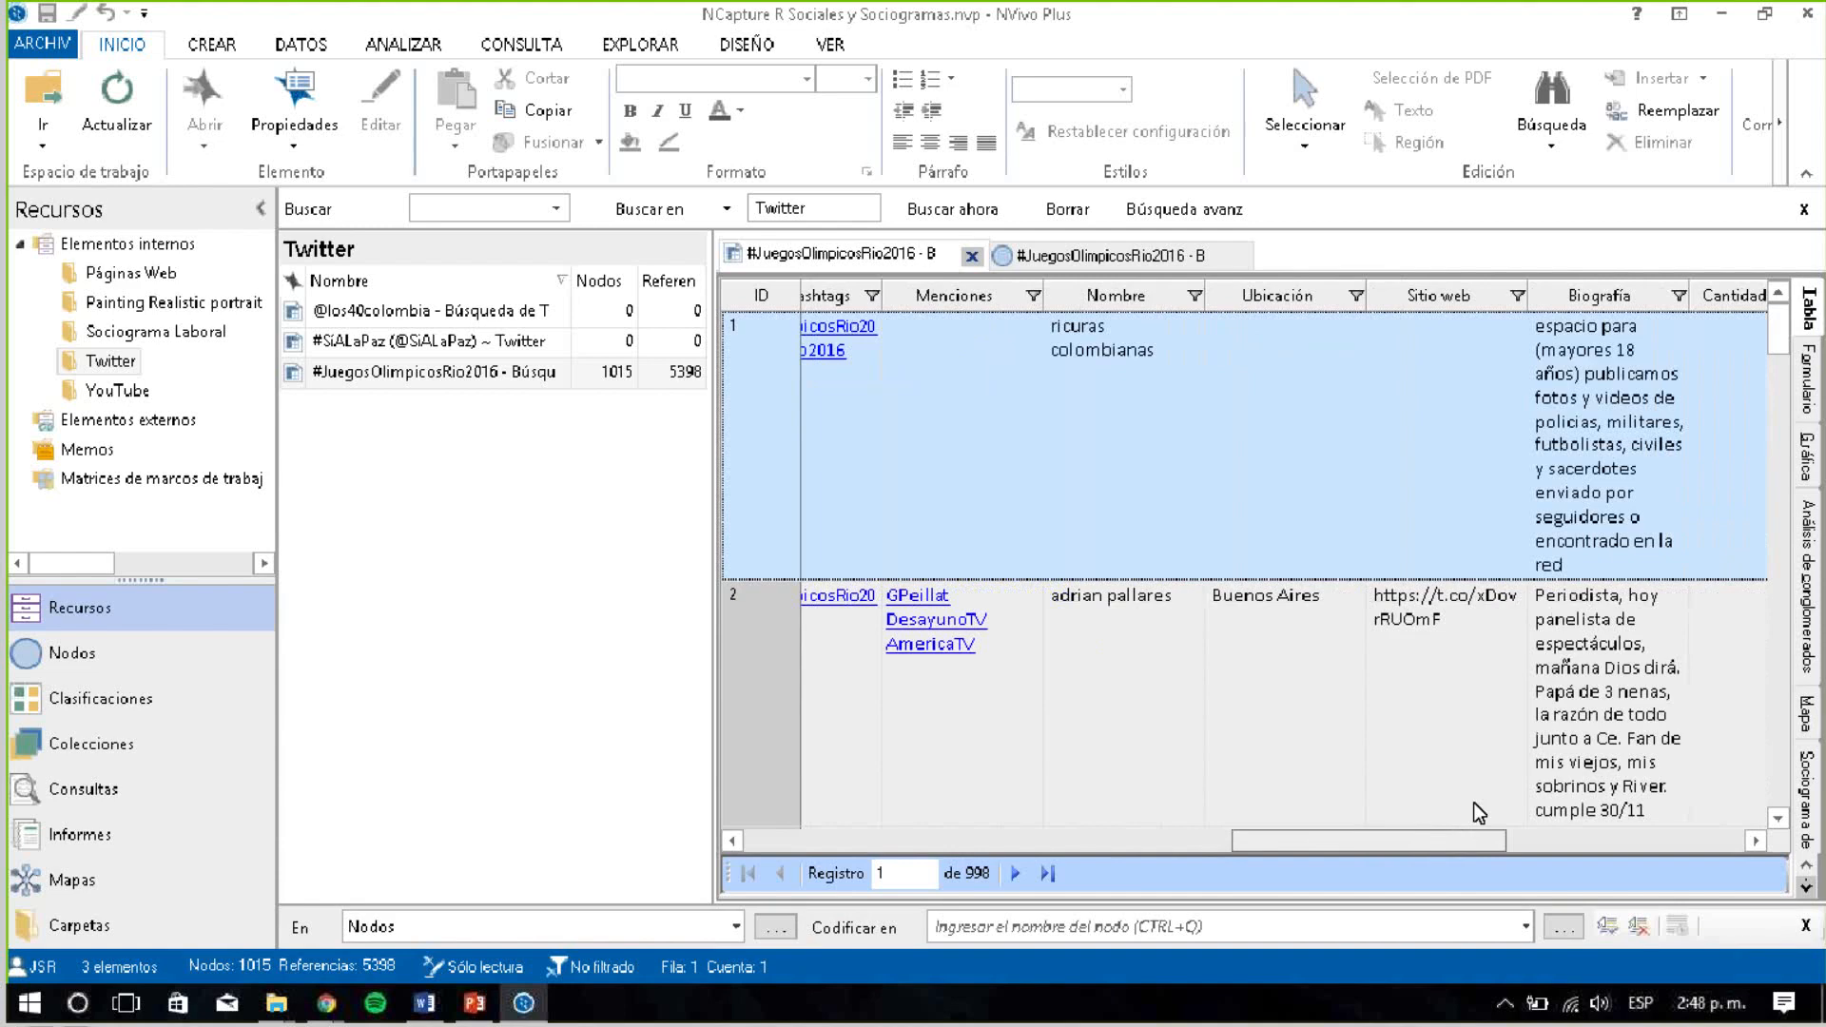
{"action": "left_click", "coordinate": [1354, 291]}
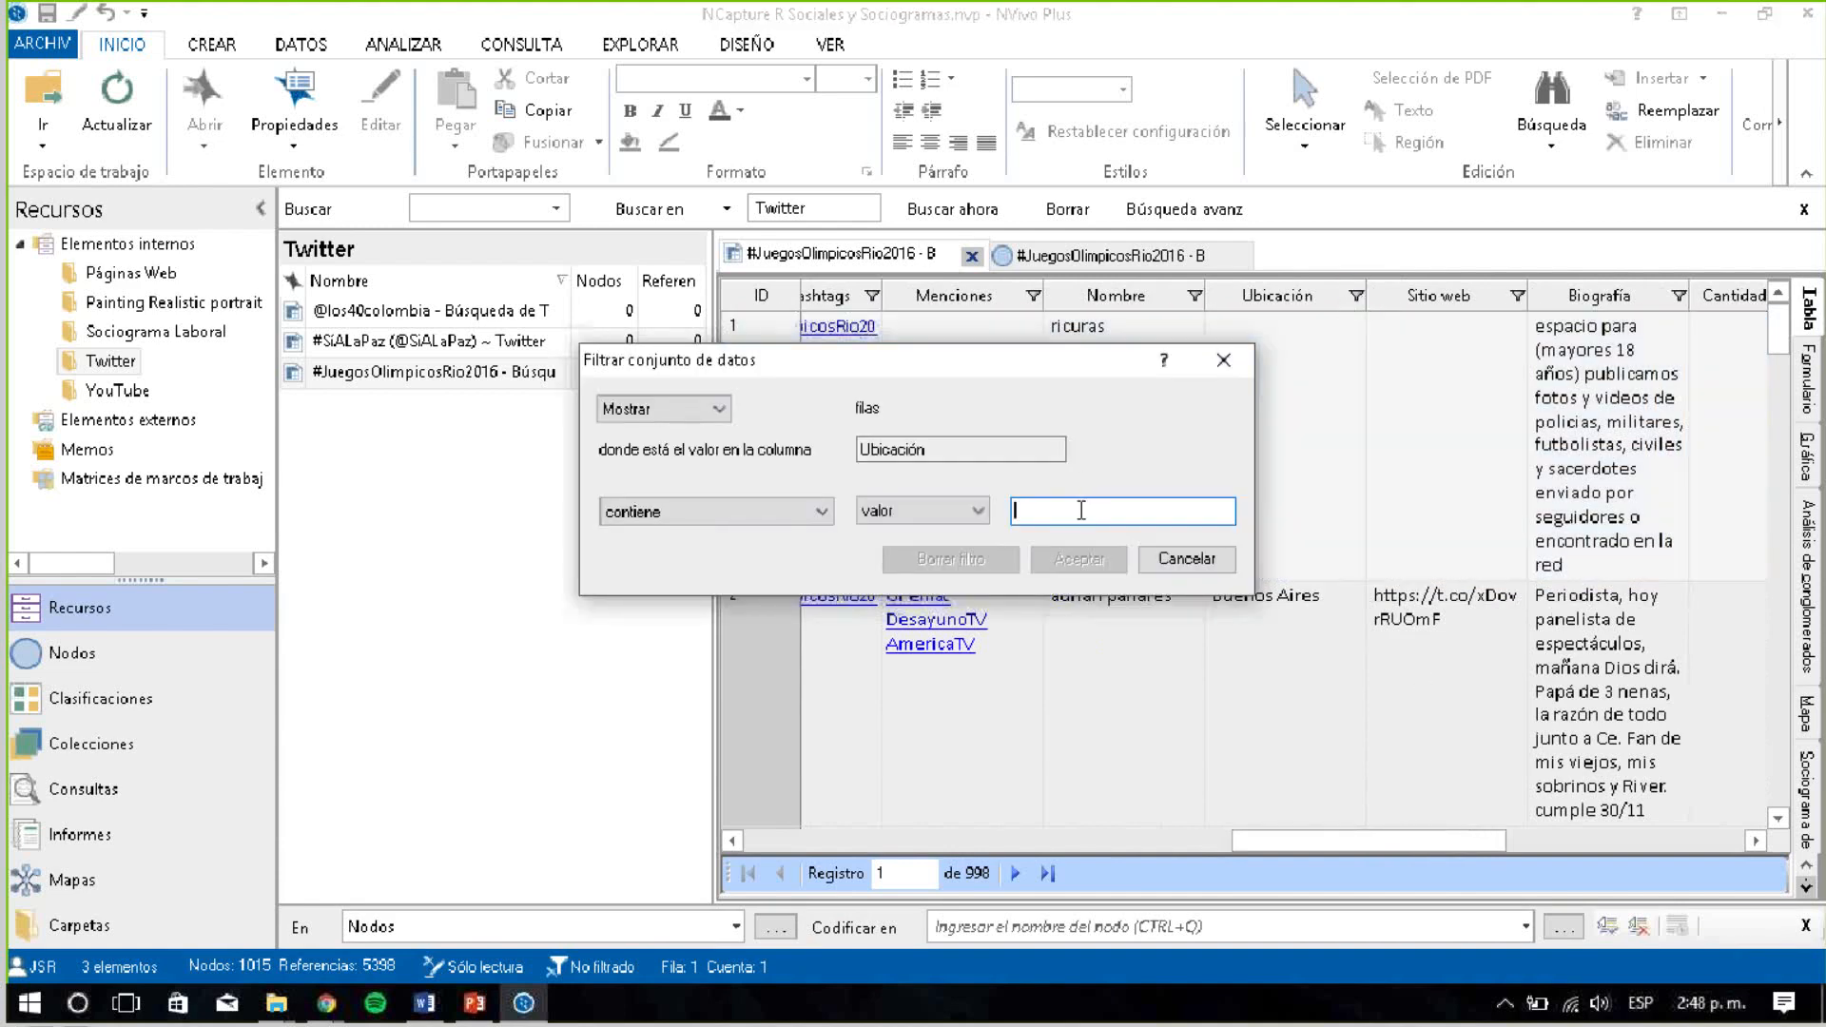
{"action": "type", "text": "Colombia"}
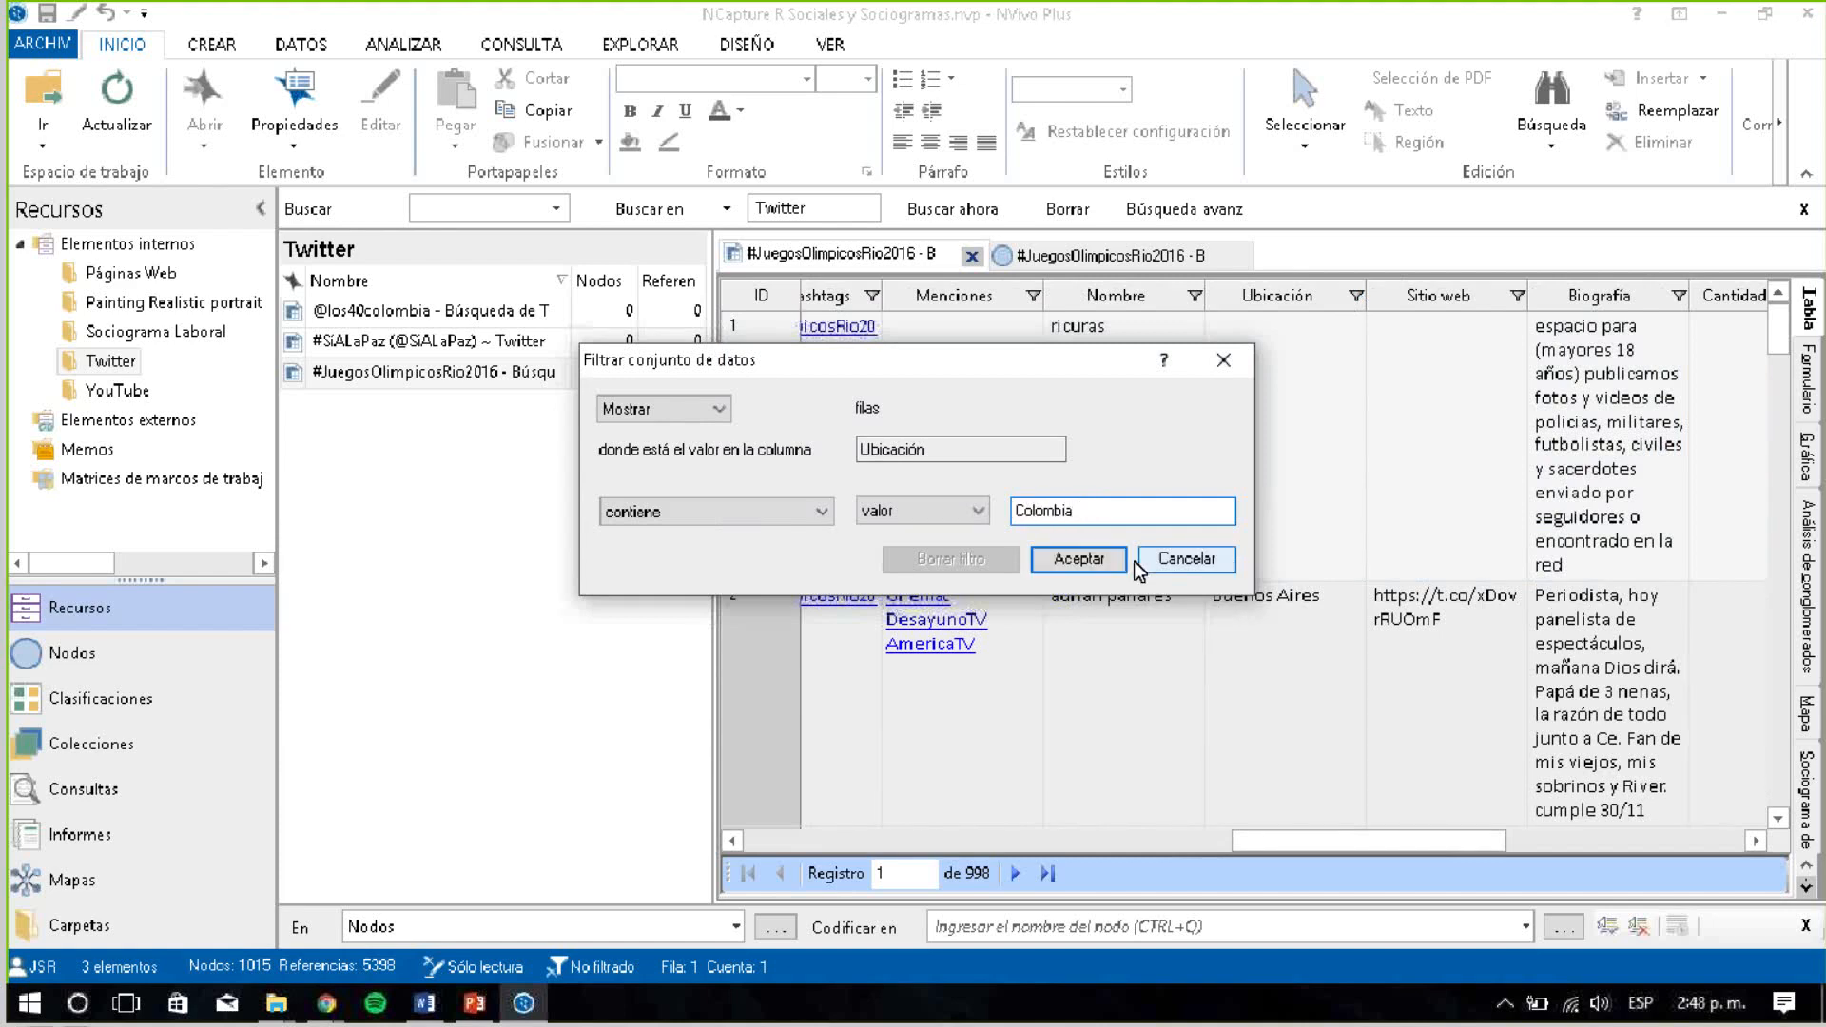
{"action": "left_click", "coordinate": [1078, 560]}
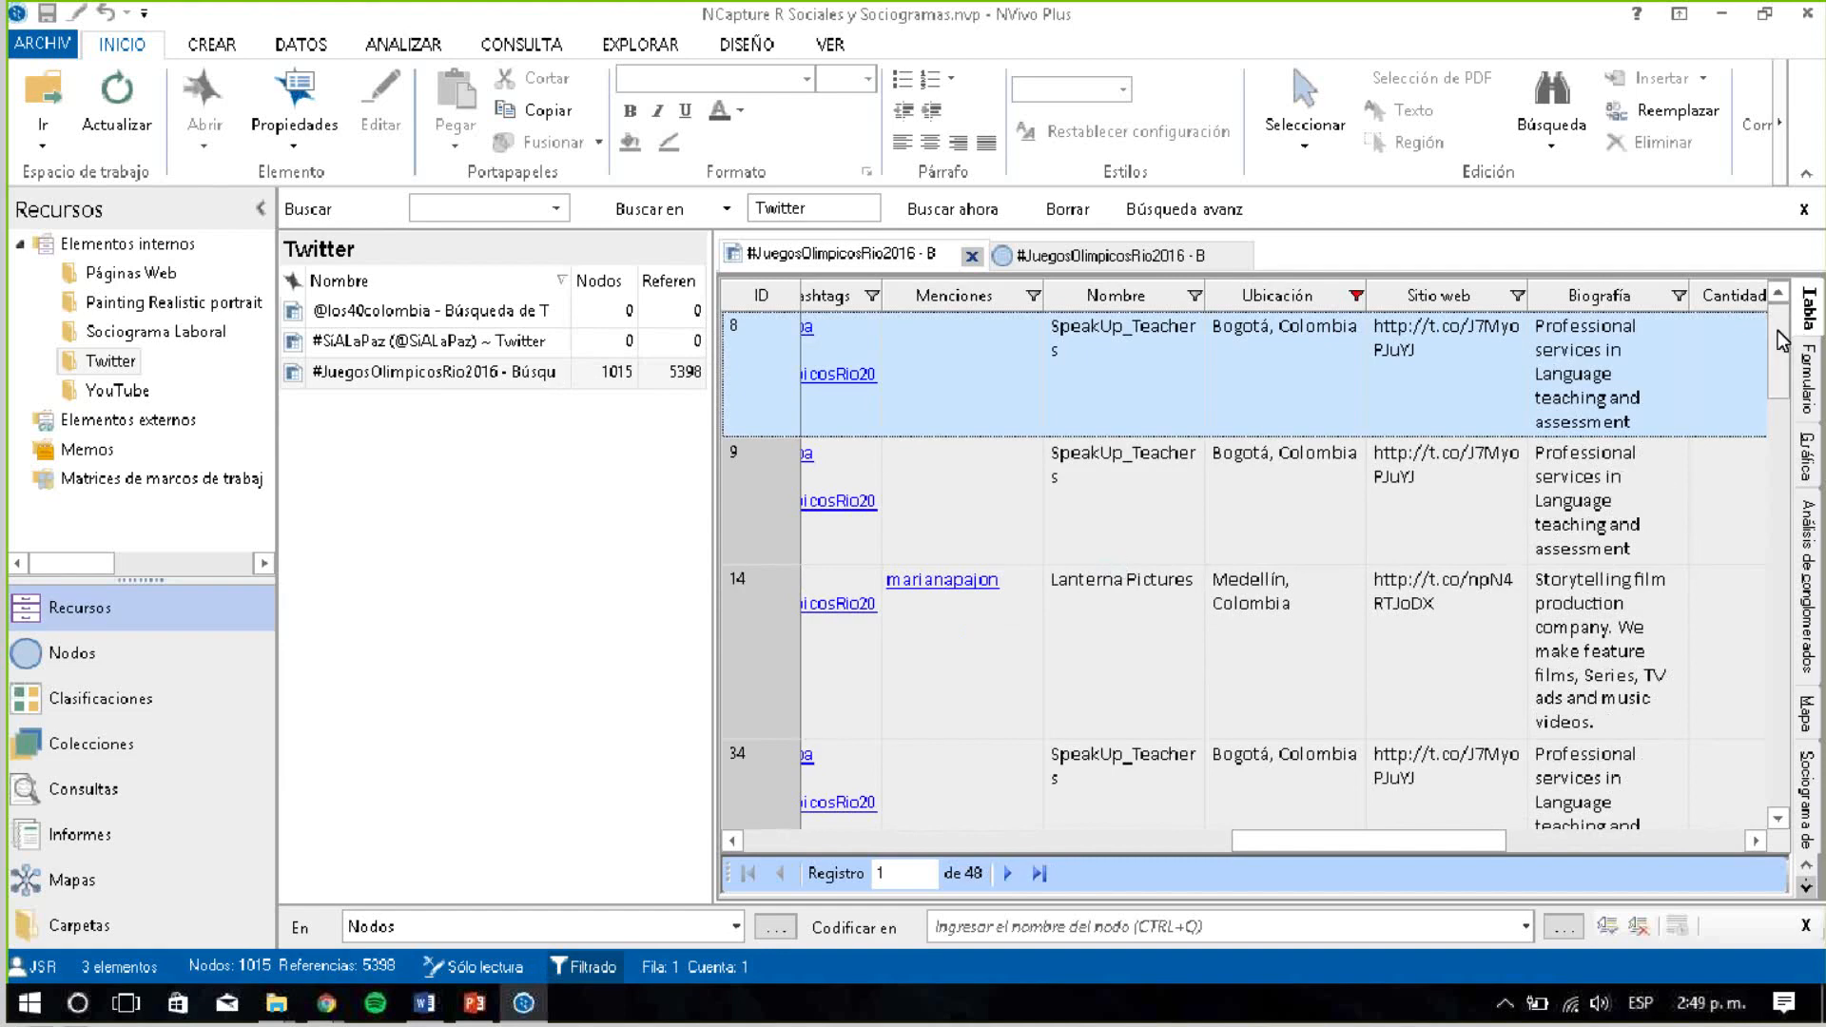
{"action": "left_click_drag", "start_coordinate": [1789, 407], "coordinate": [1775, 335]}
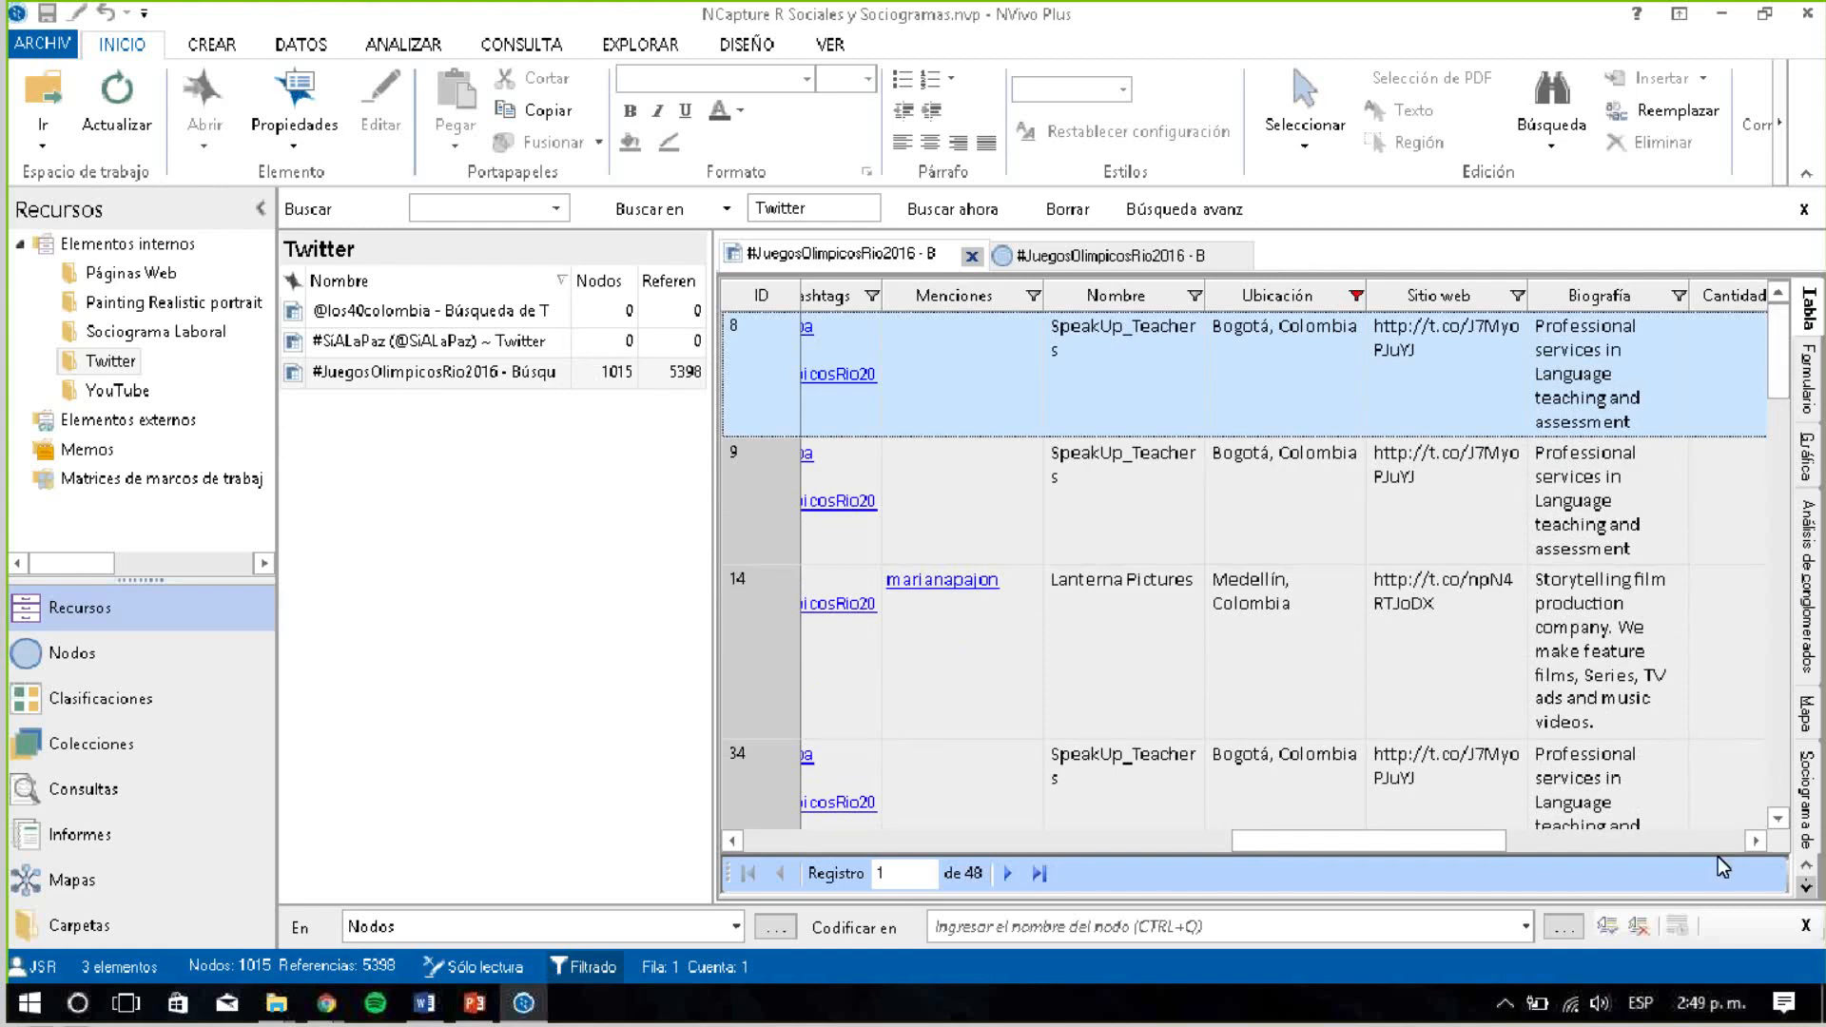
Display the filtered dataset's Twitter sociogram, widen its detail view and review the measures offered for sizing vertices
{"action": "left_click", "coordinate": [1810, 780]}
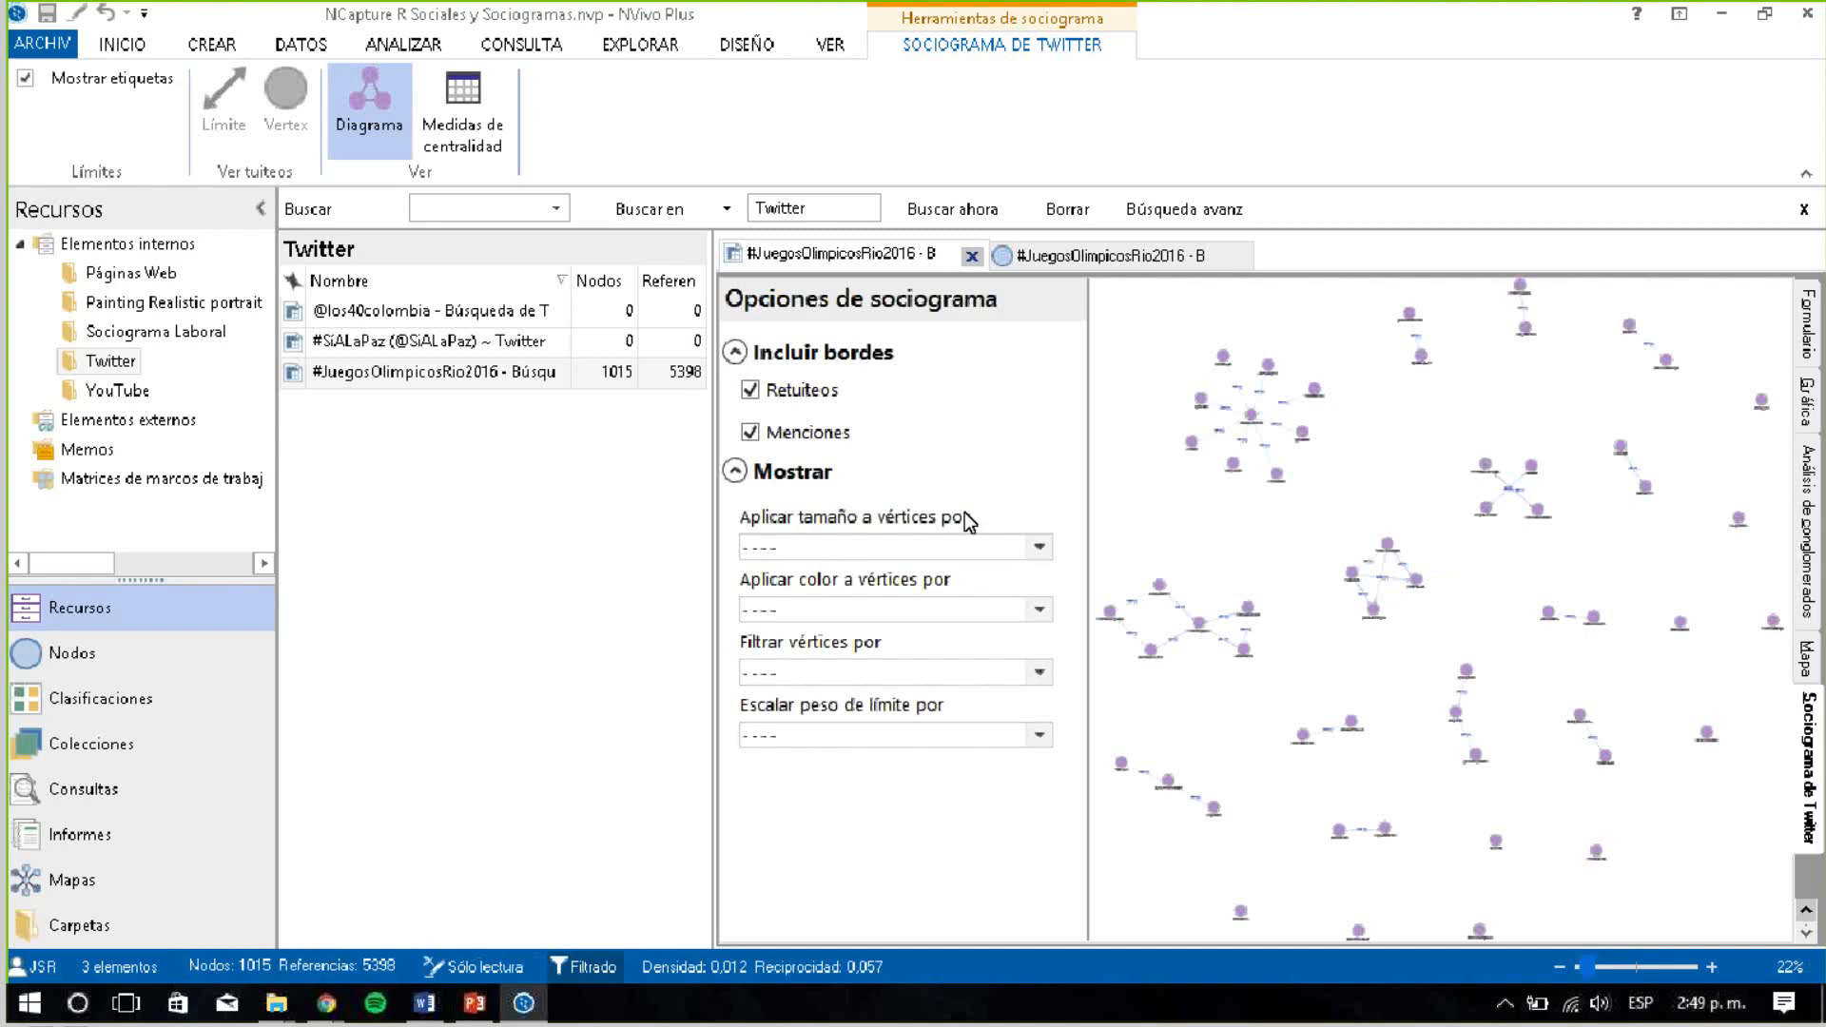
{"action": "left_click_drag", "start_coordinate": [711, 510], "coordinate": [578, 515]}
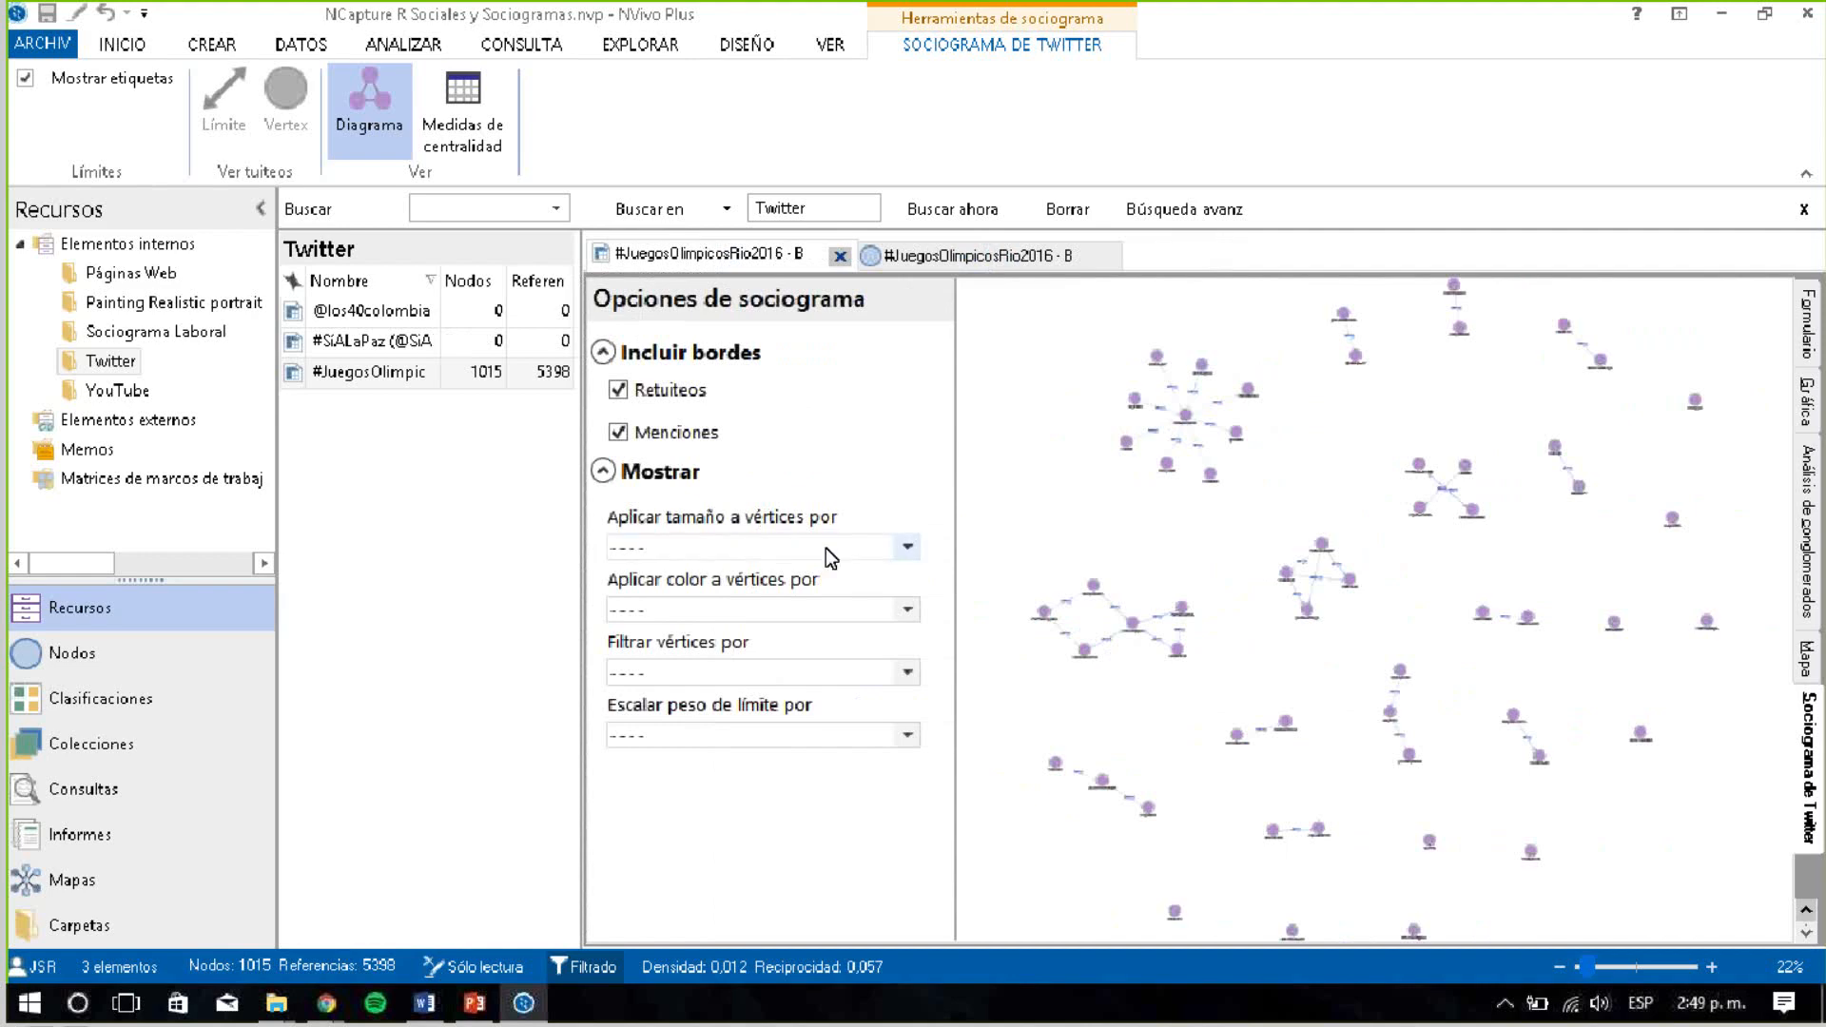
{"action": "left_click", "coordinate": [909, 550]}
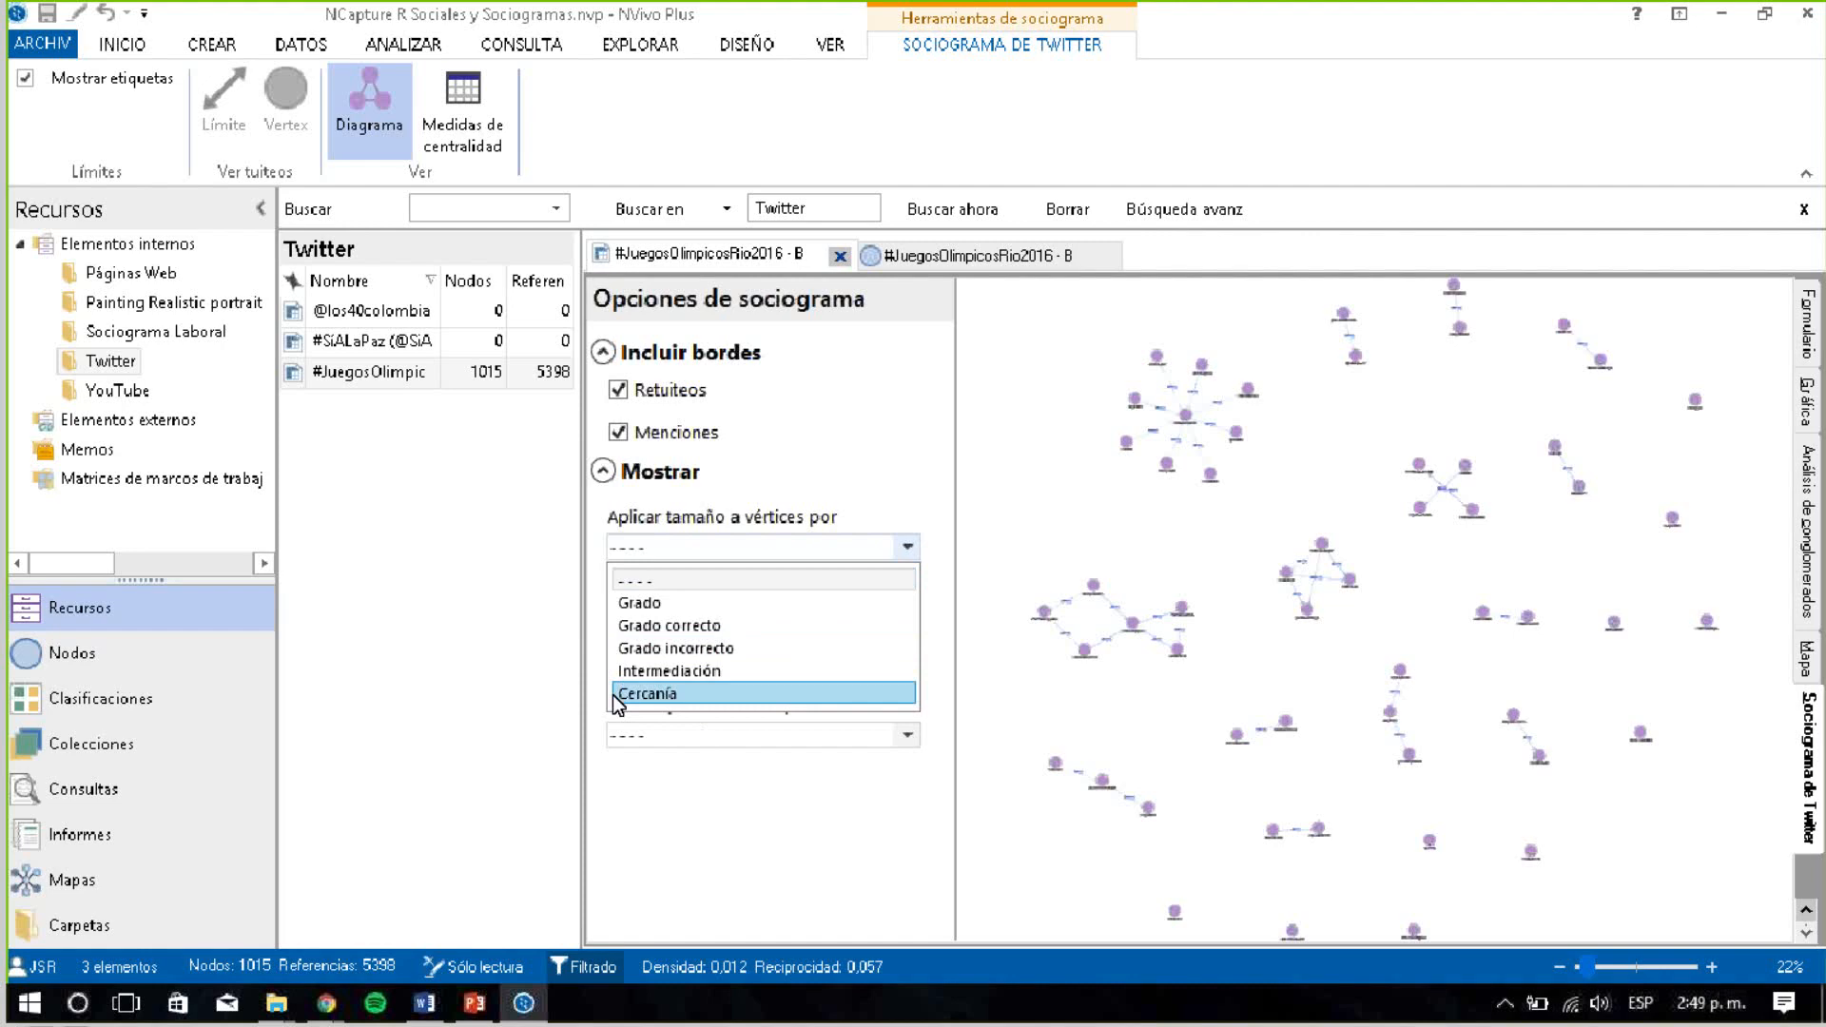
{"action": "left_click", "coordinate": [544, 759]}
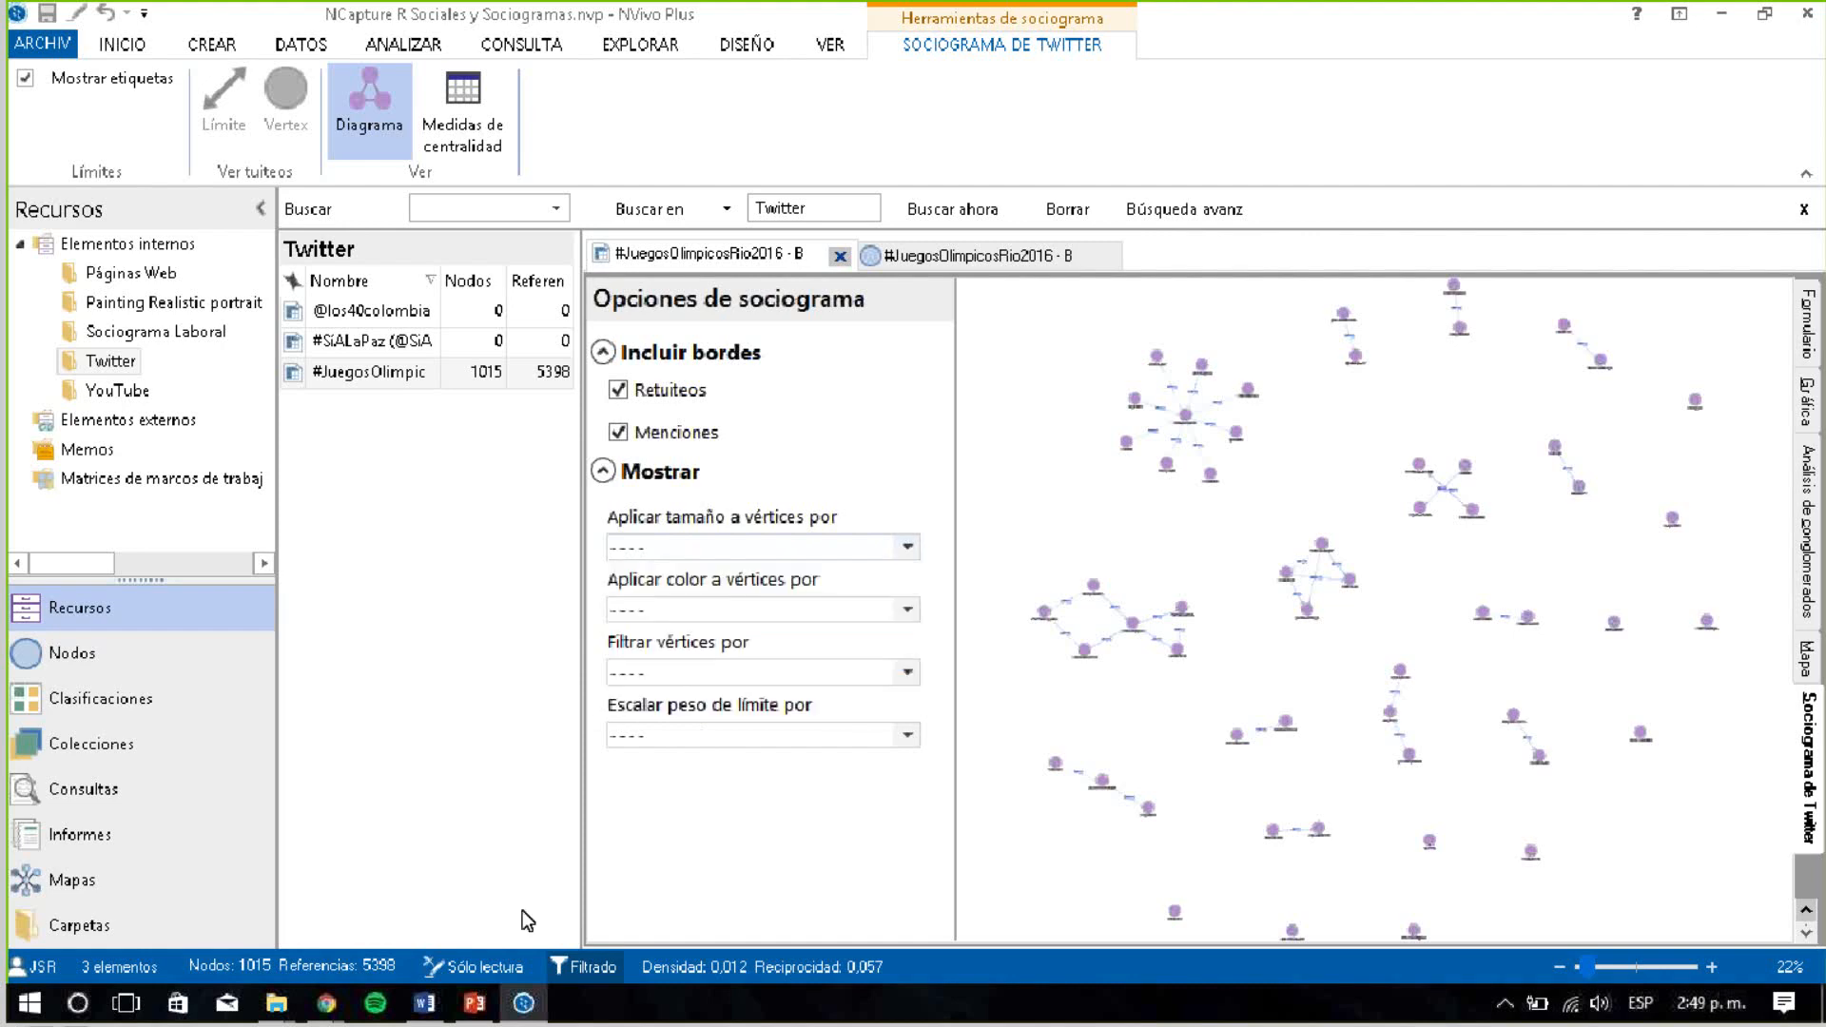
Consult the Relaciones slide in PowerPoint, and switch back to NVivo to open the project's classifications
{"action": "left_click", "coordinate": [485, 1006]}
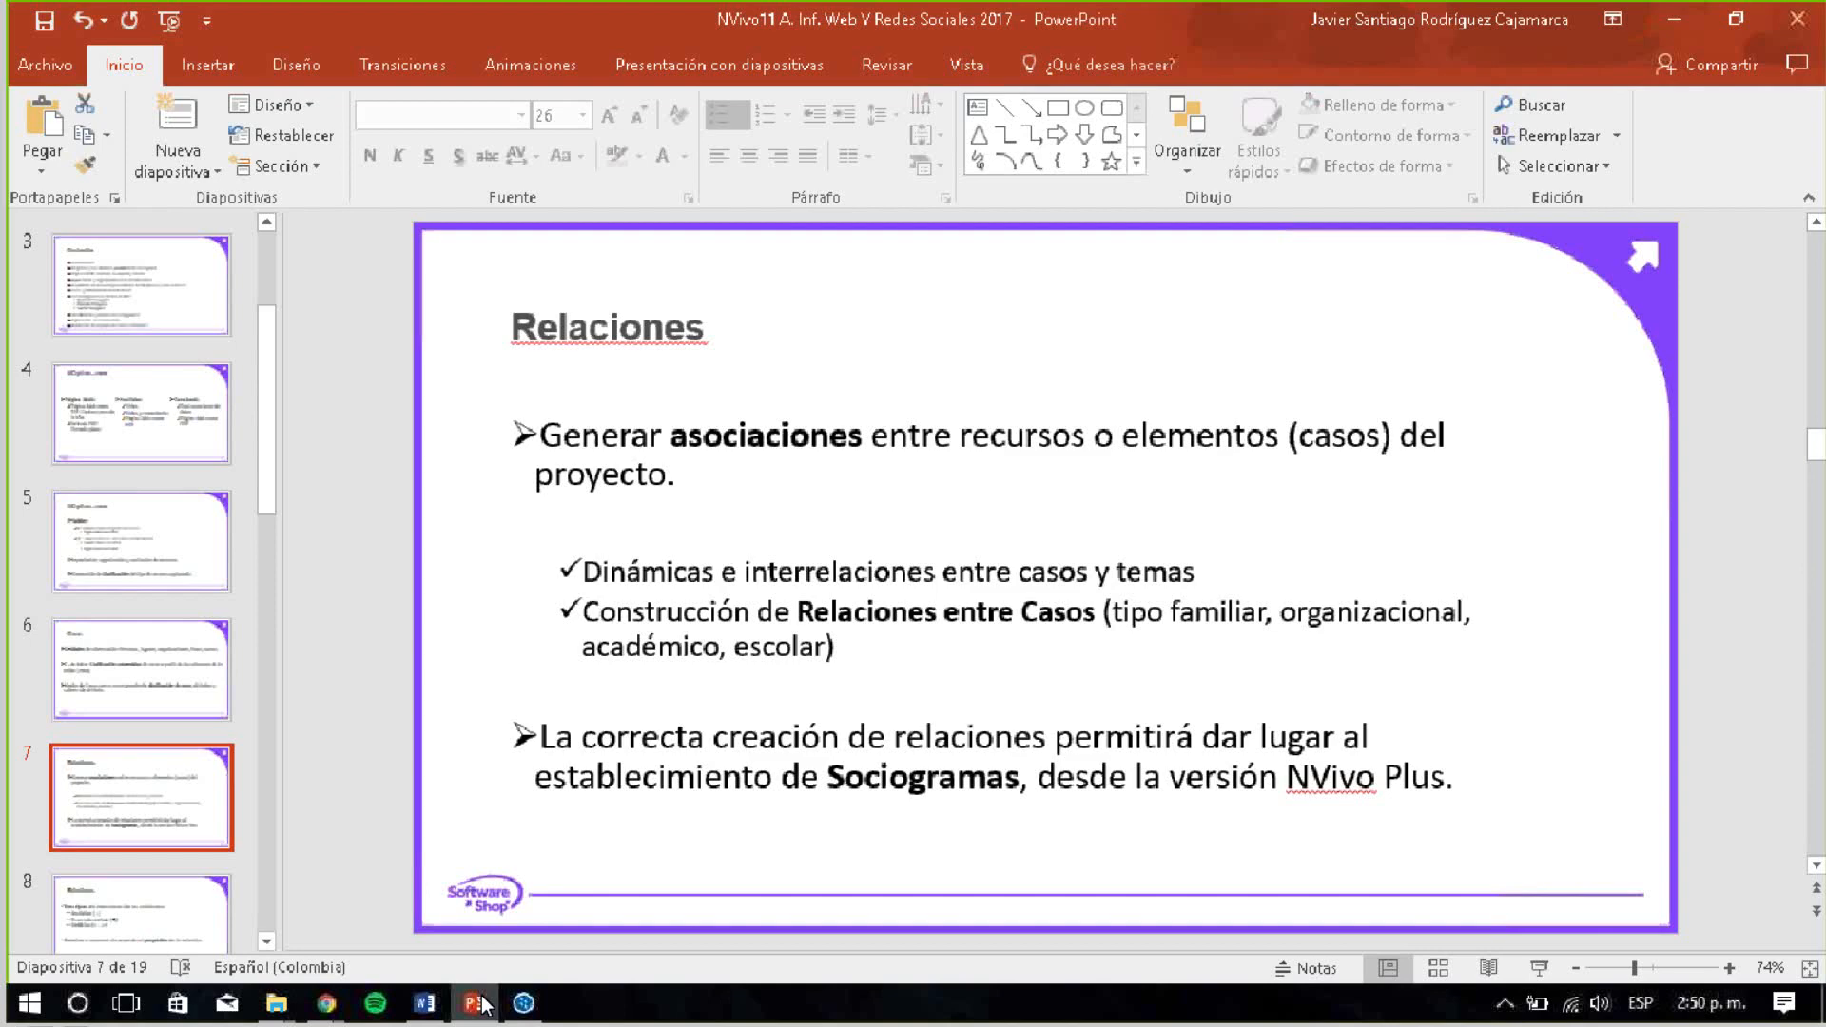
{"action": "mouse_move", "coordinate": [526, 1006]}
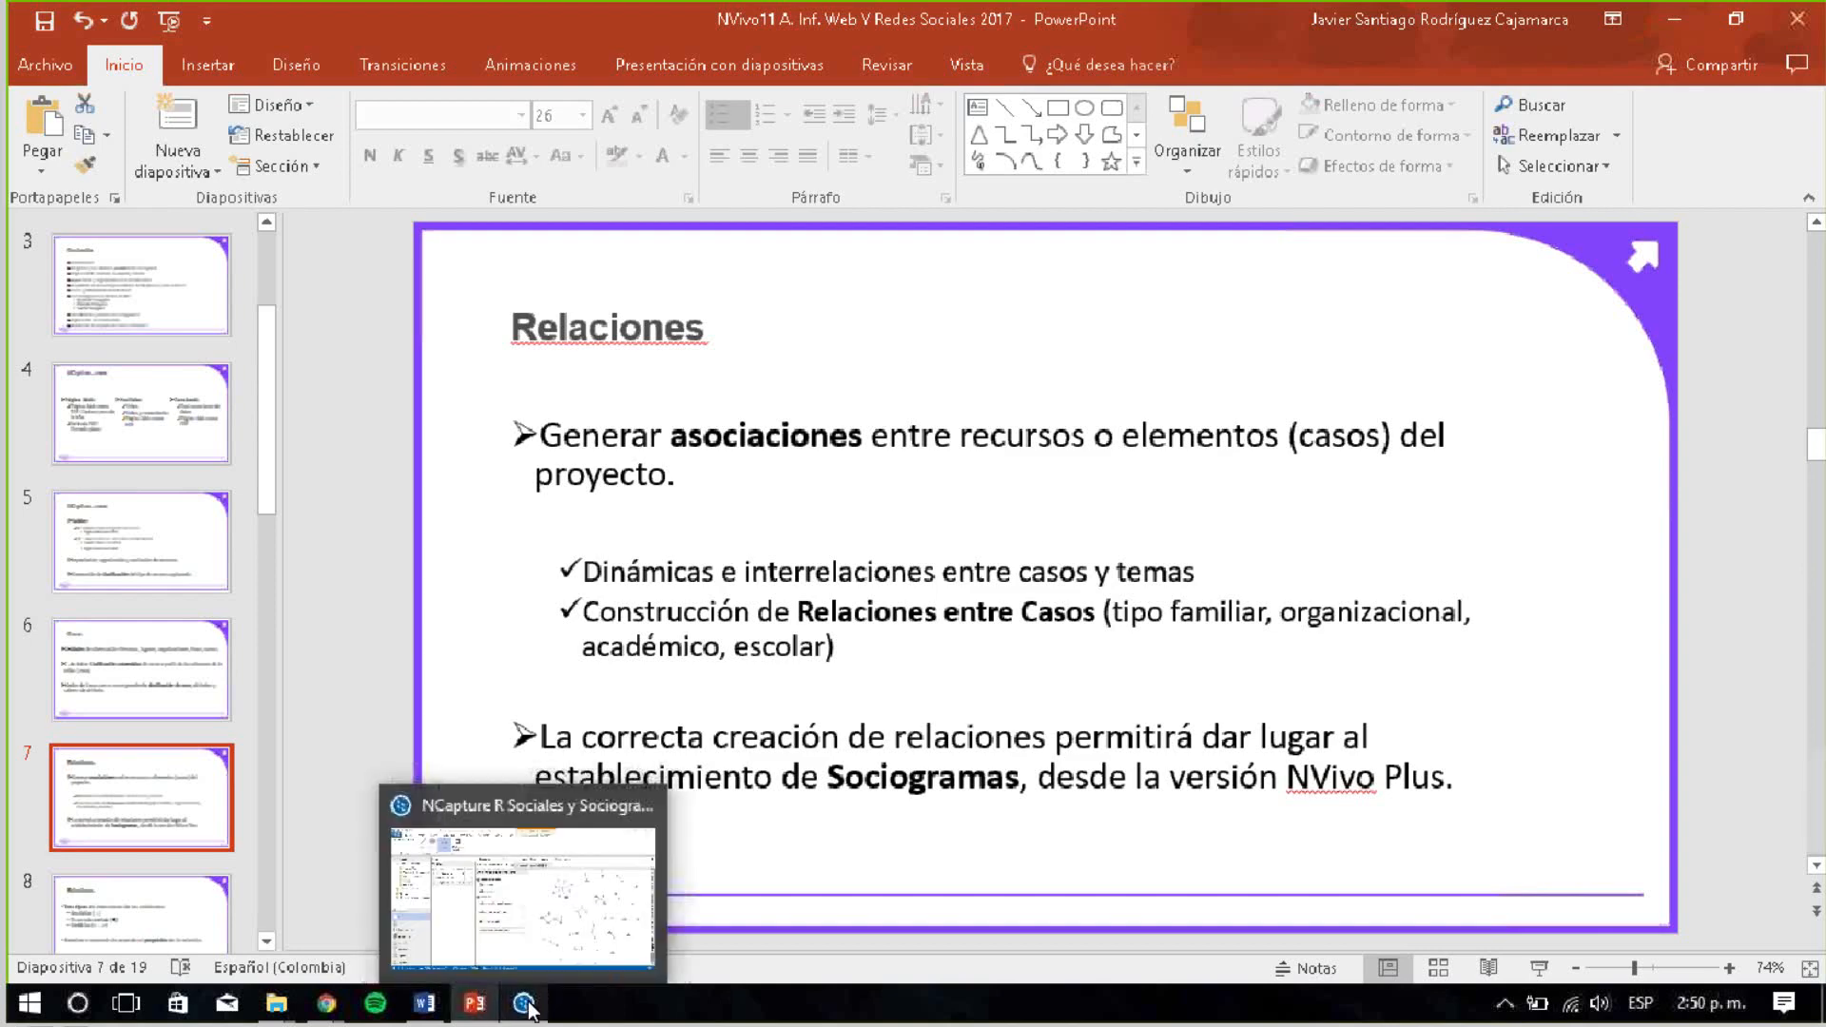
{"action": "left_click", "coordinate": [526, 1005]}
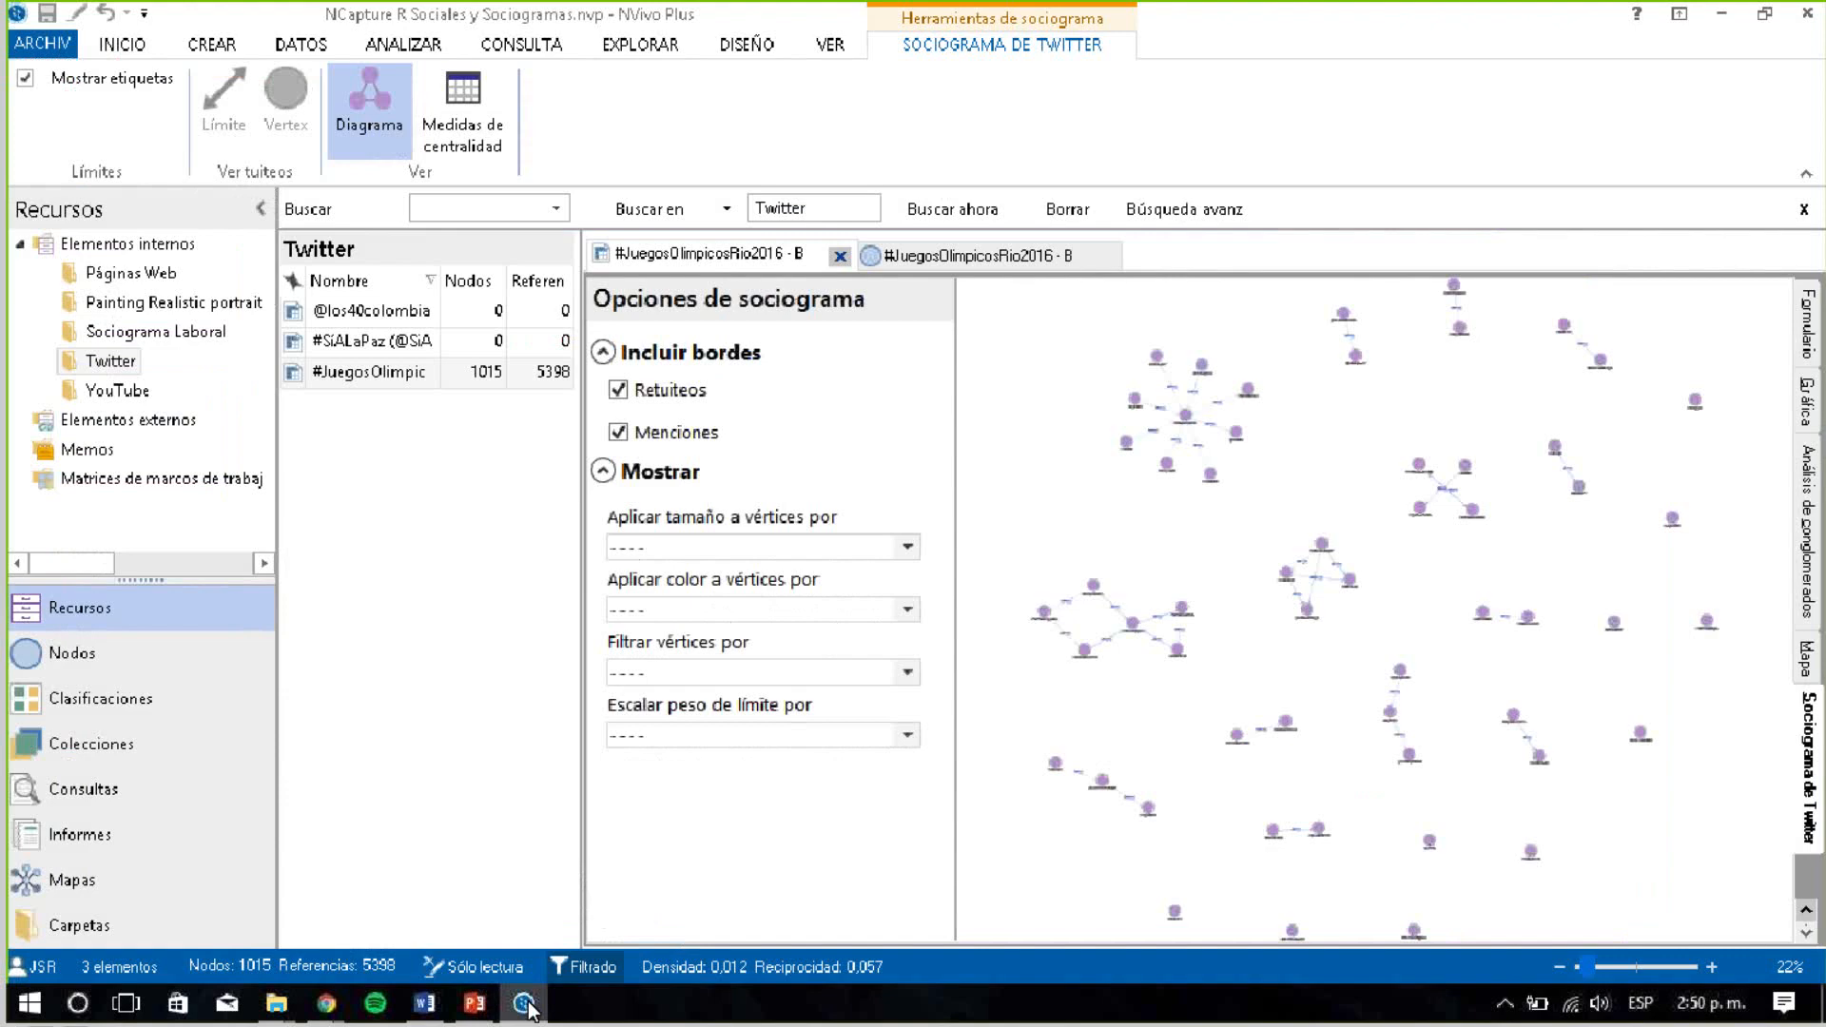
{"action": "left_click", "coordinate": [91, 702]}
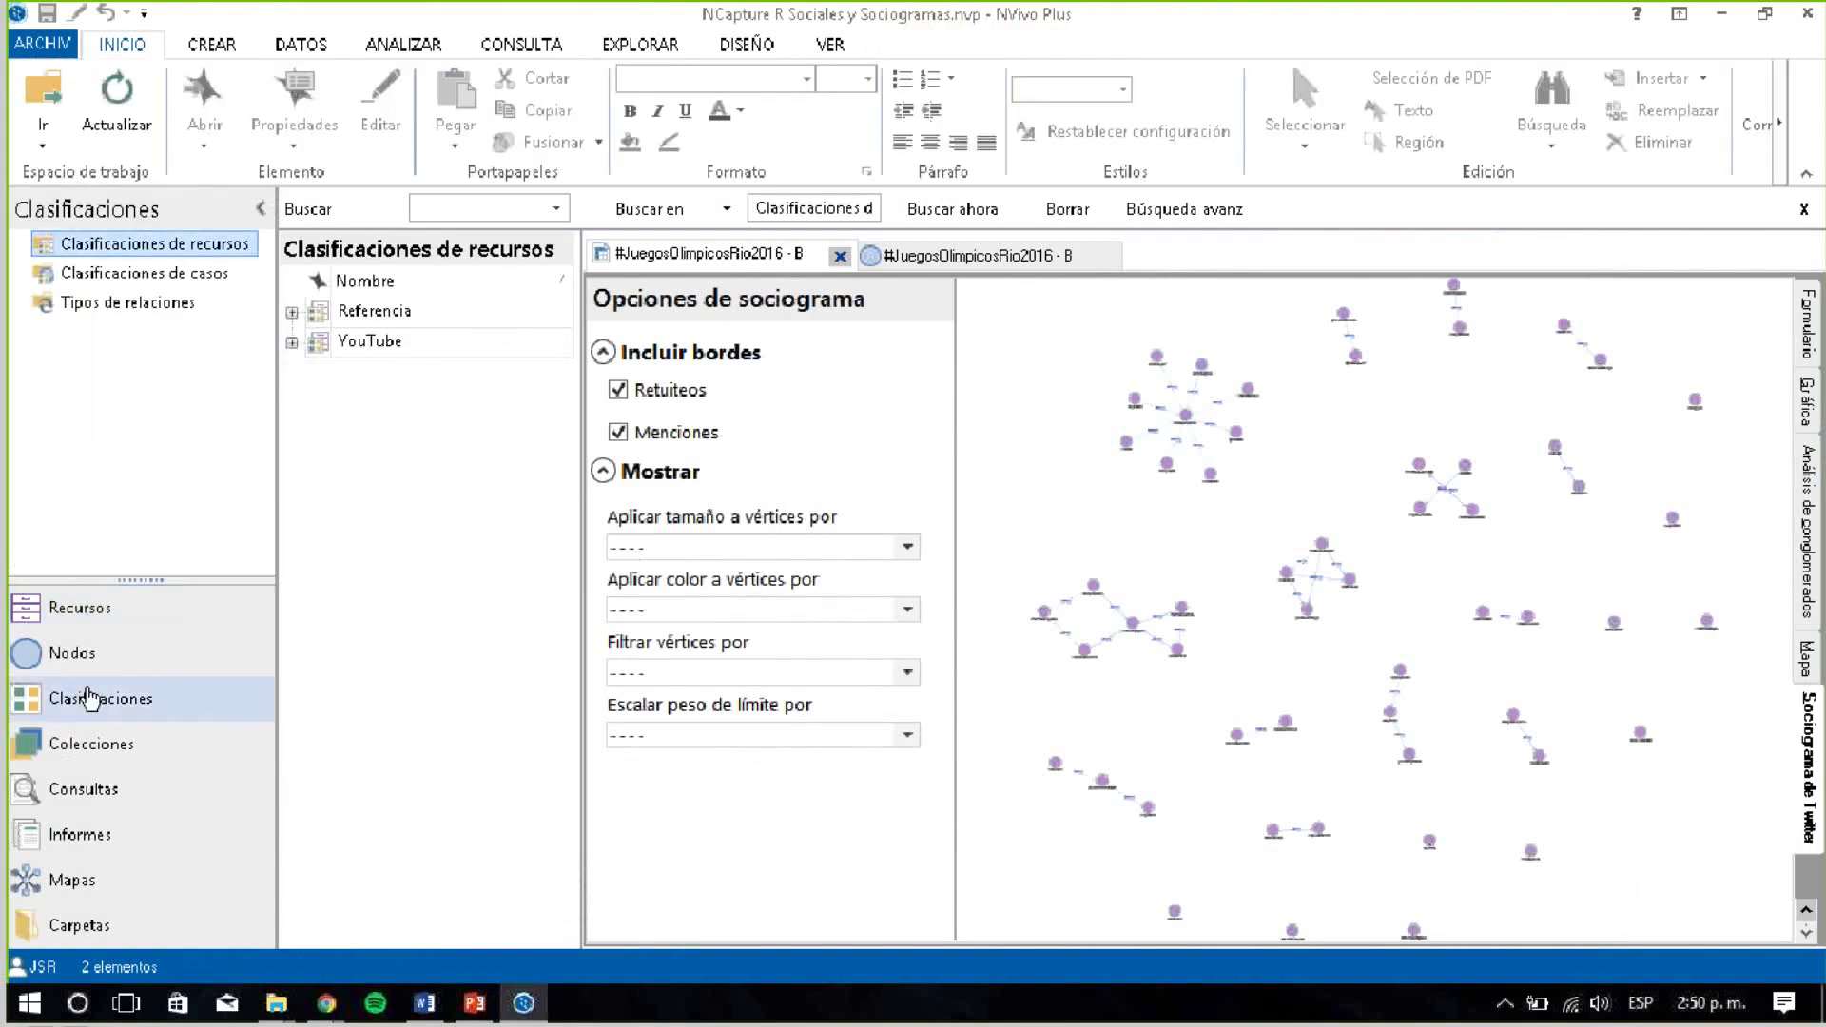
Start a new relationship type with the direction Simétrico, leave its name blank, and switch to the PowerPoint presentation
{"action": "left_click", "coordinate": [135, 300]}
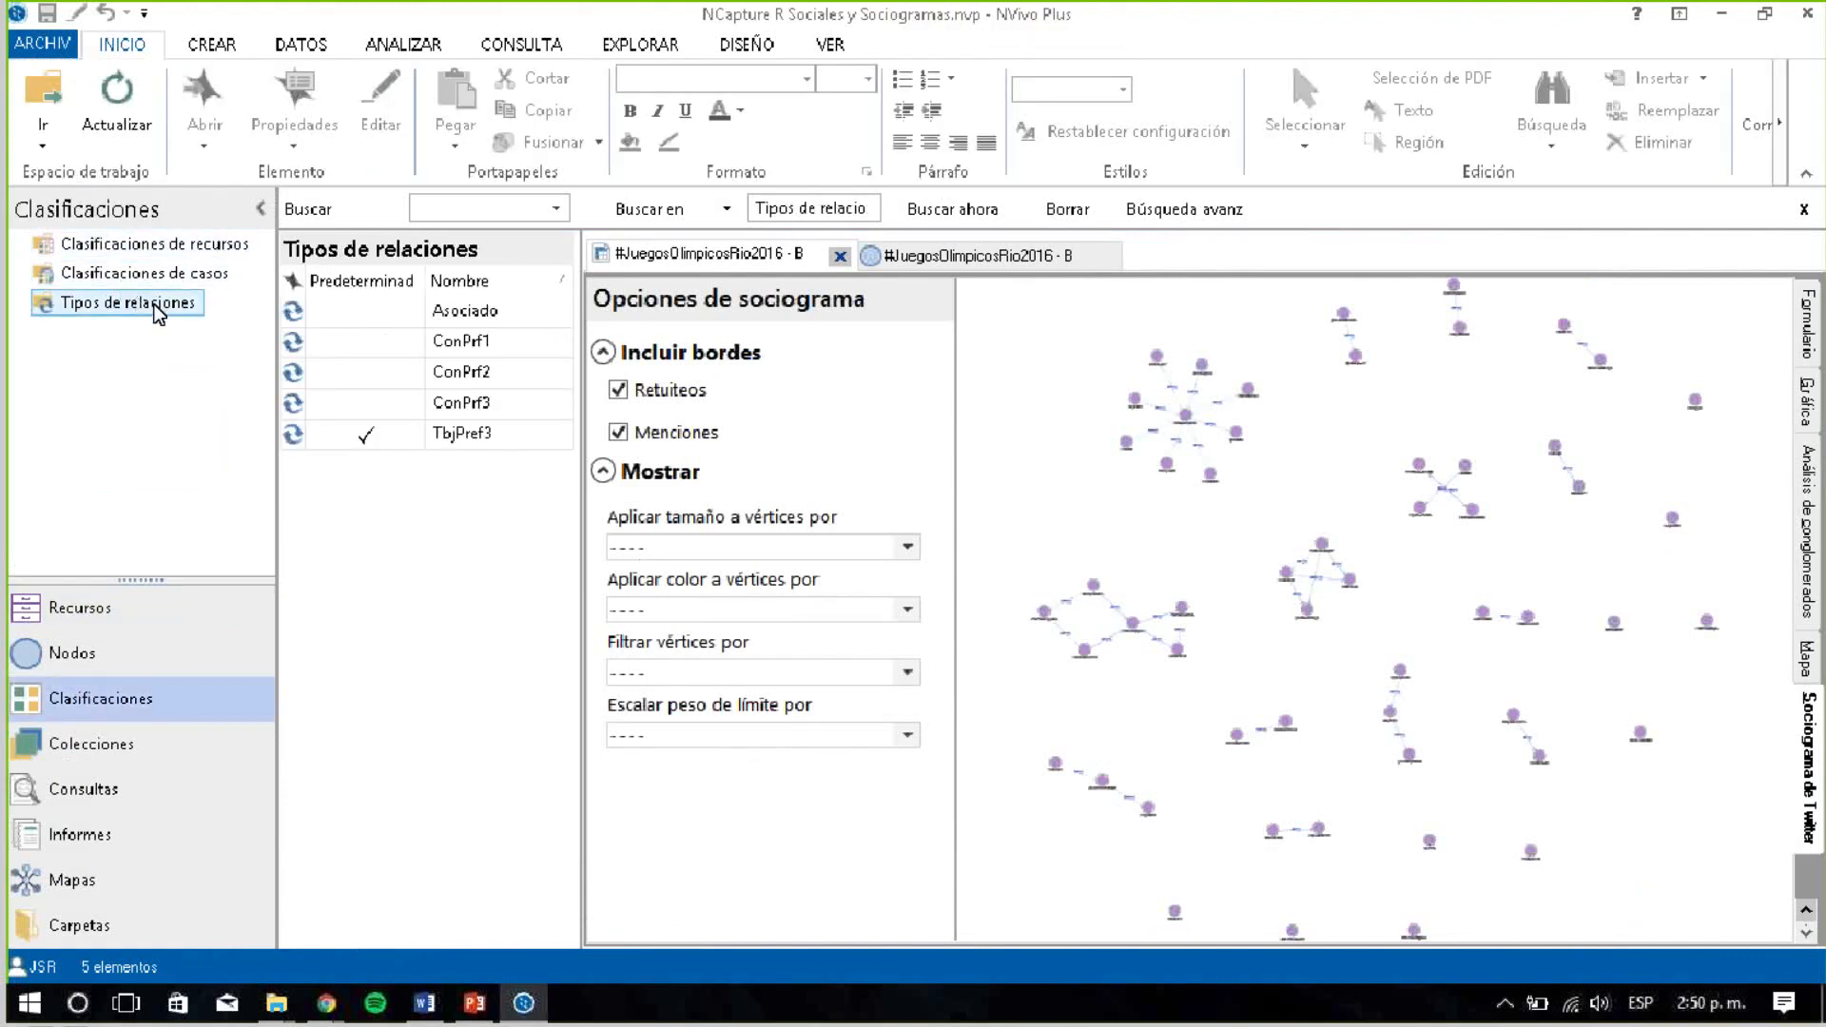
{"action": "right_click", "coordinate": [379, 476]}
{"action": "left_click", "coordinate": [419, 493]}
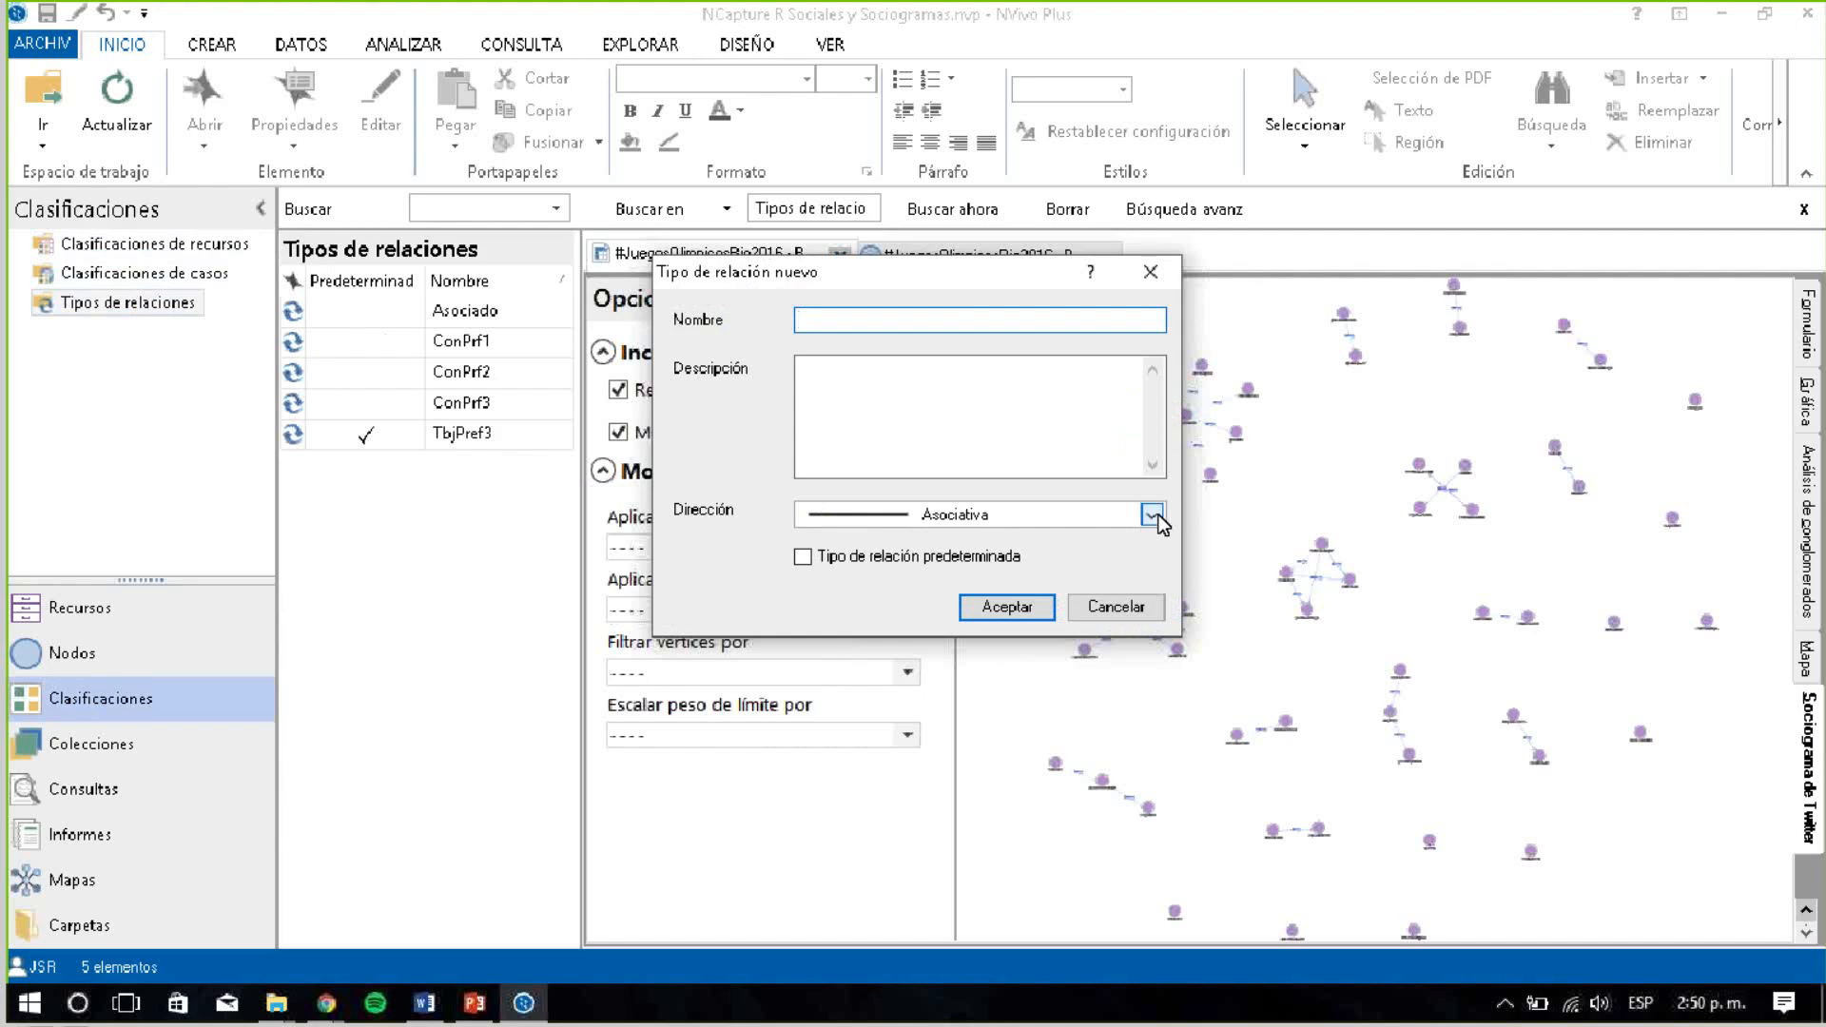
{"action": "left_click", "coordinate": [1158, 516]}
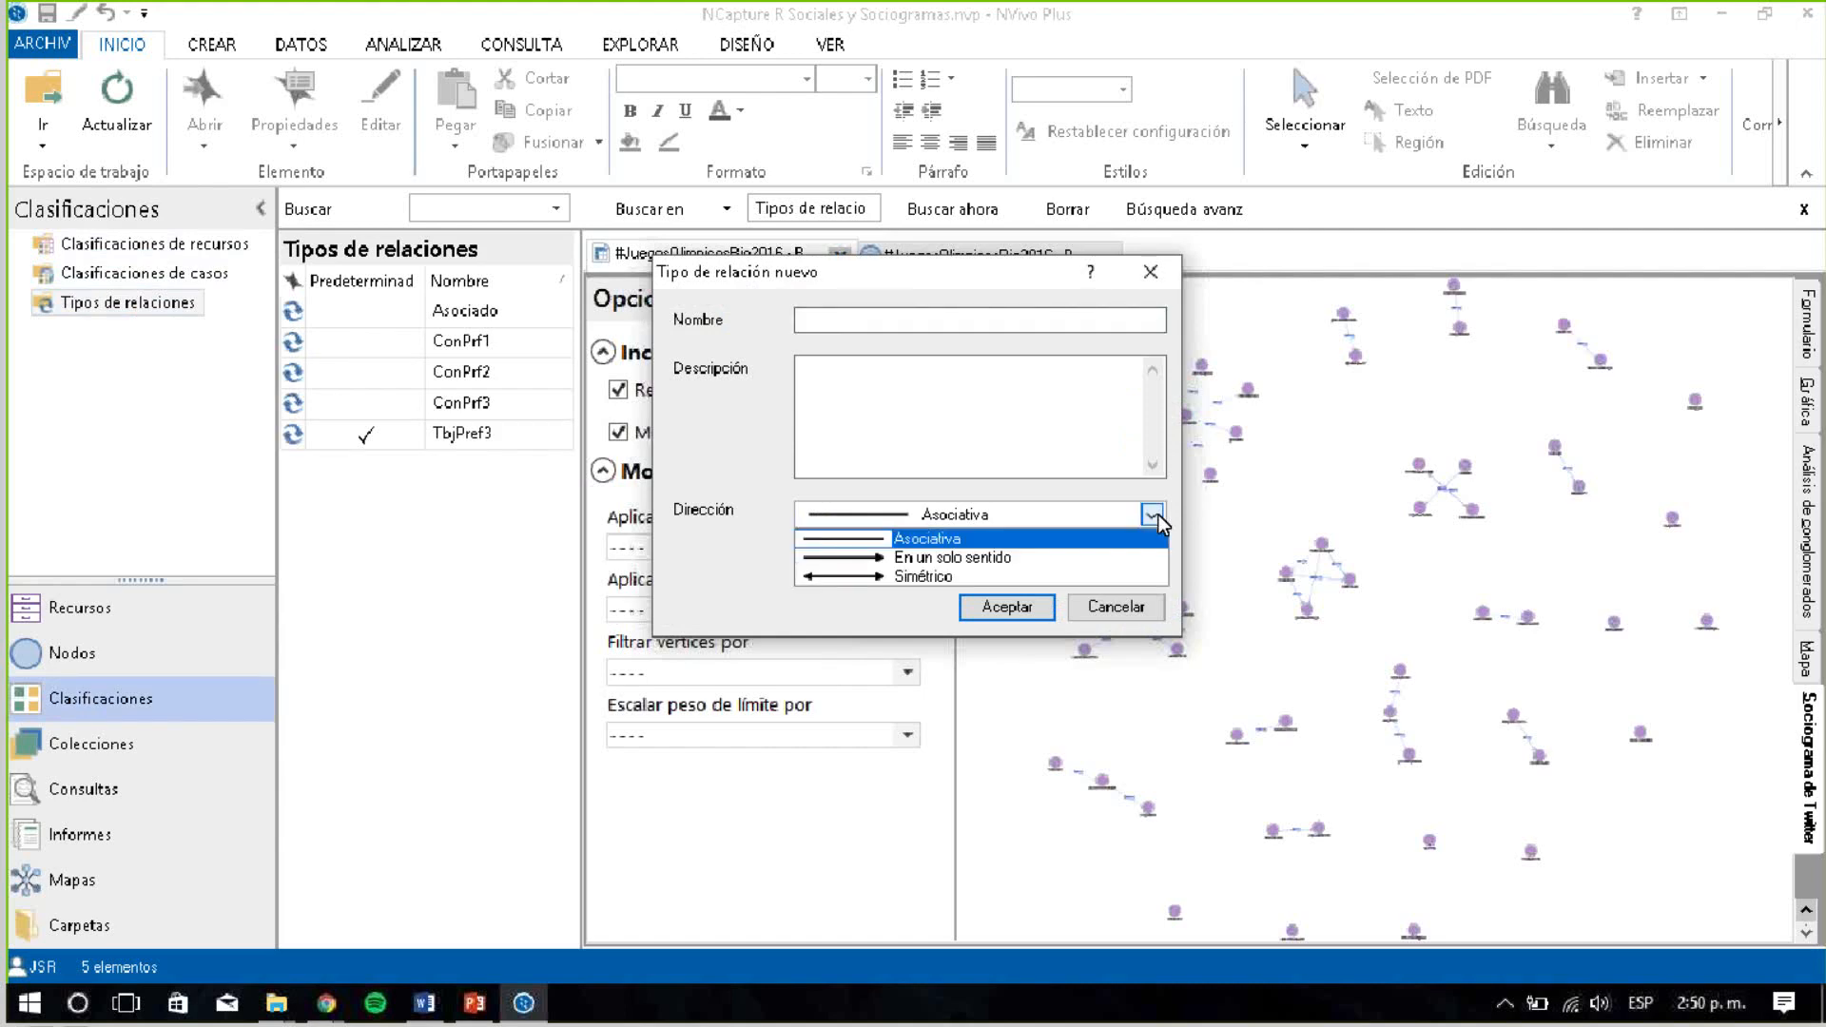
{"action": "left_click", "coordinate": [909, 573]}
{"action": "left_click", "coordinate": [910, 318]}
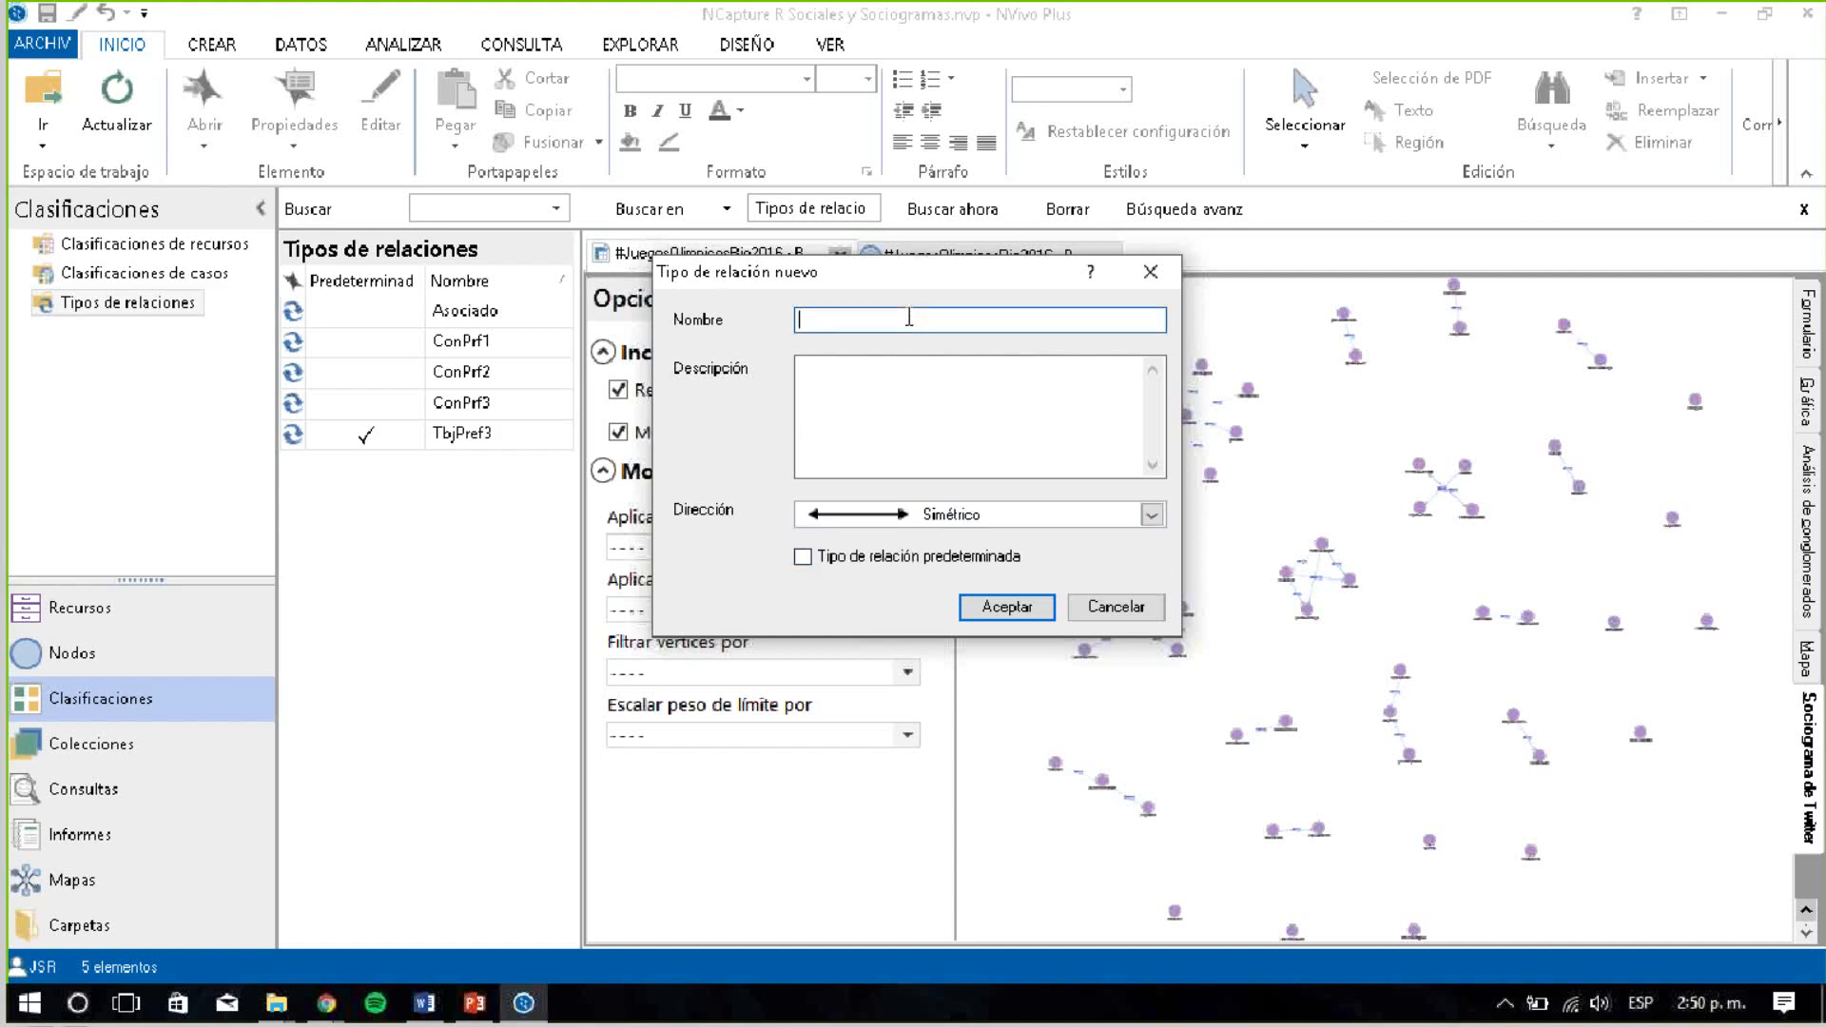
{"action": "type", "text": "hg"}
{"action": "key", "text": "BackSpace"}
{"action": "key", "text": "BackSpace"}
{"action": "key", "text": "alt+Tab"}
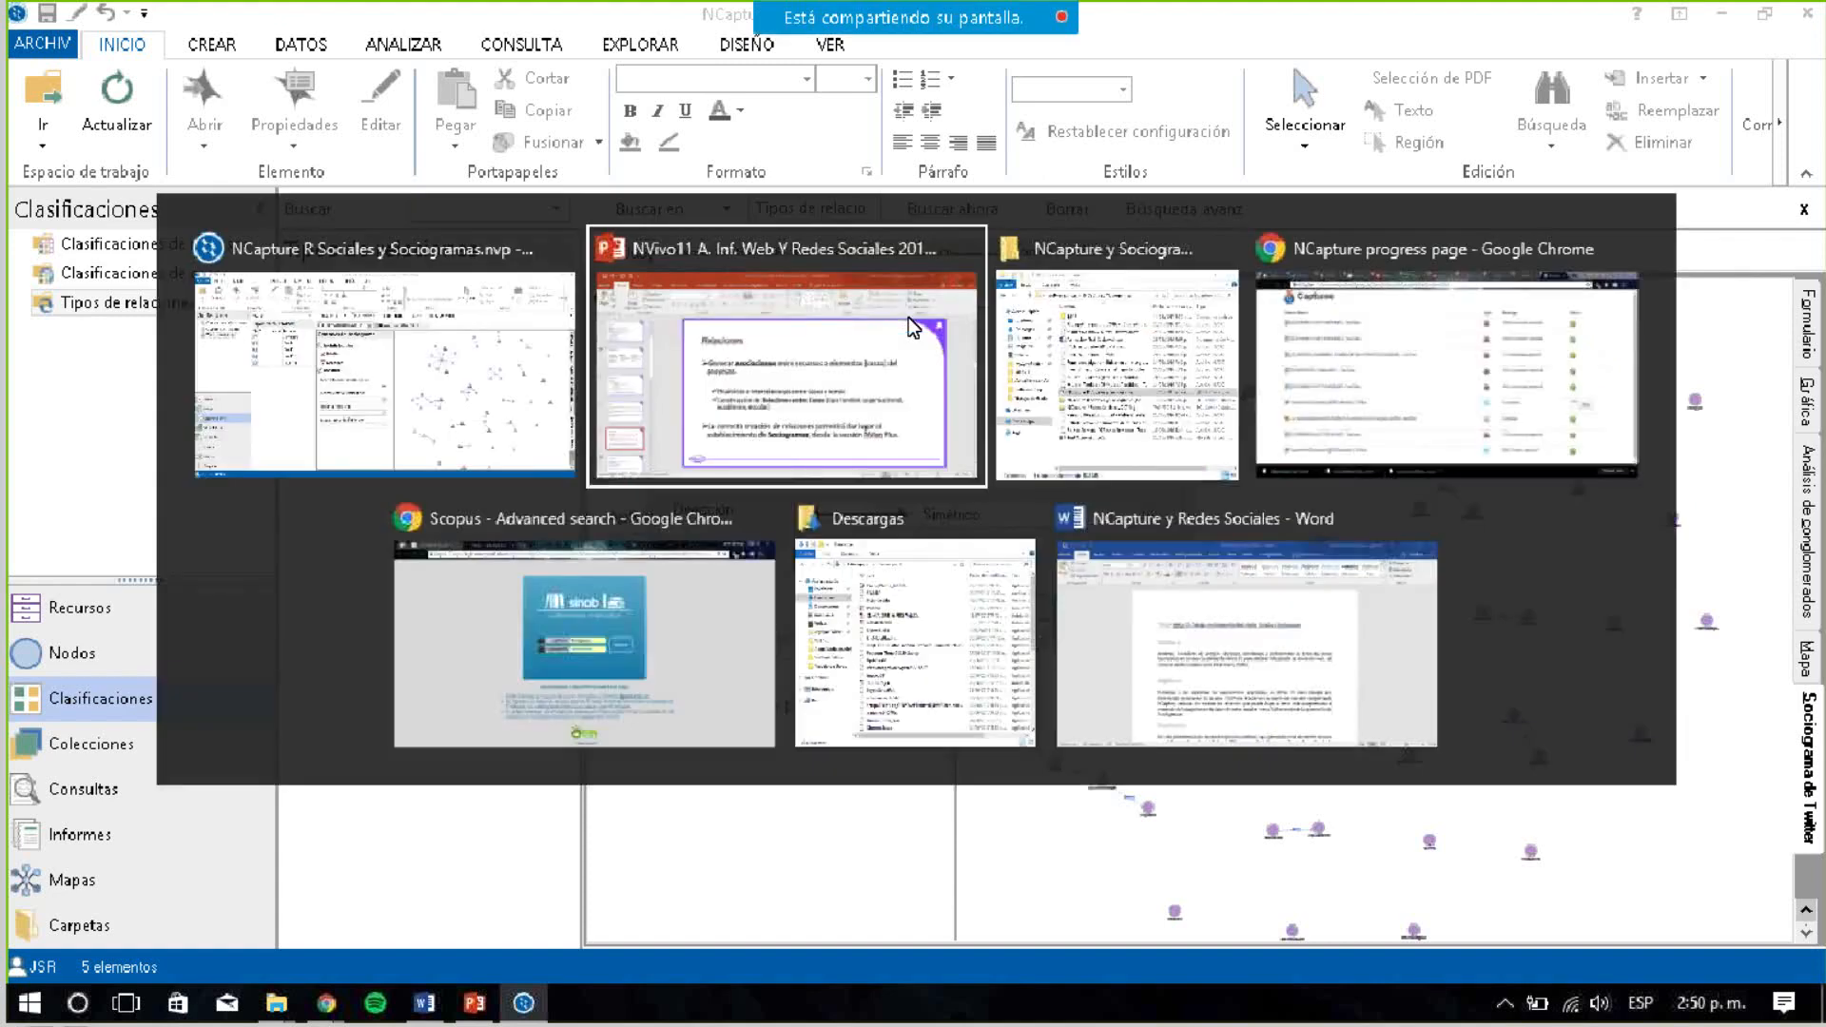
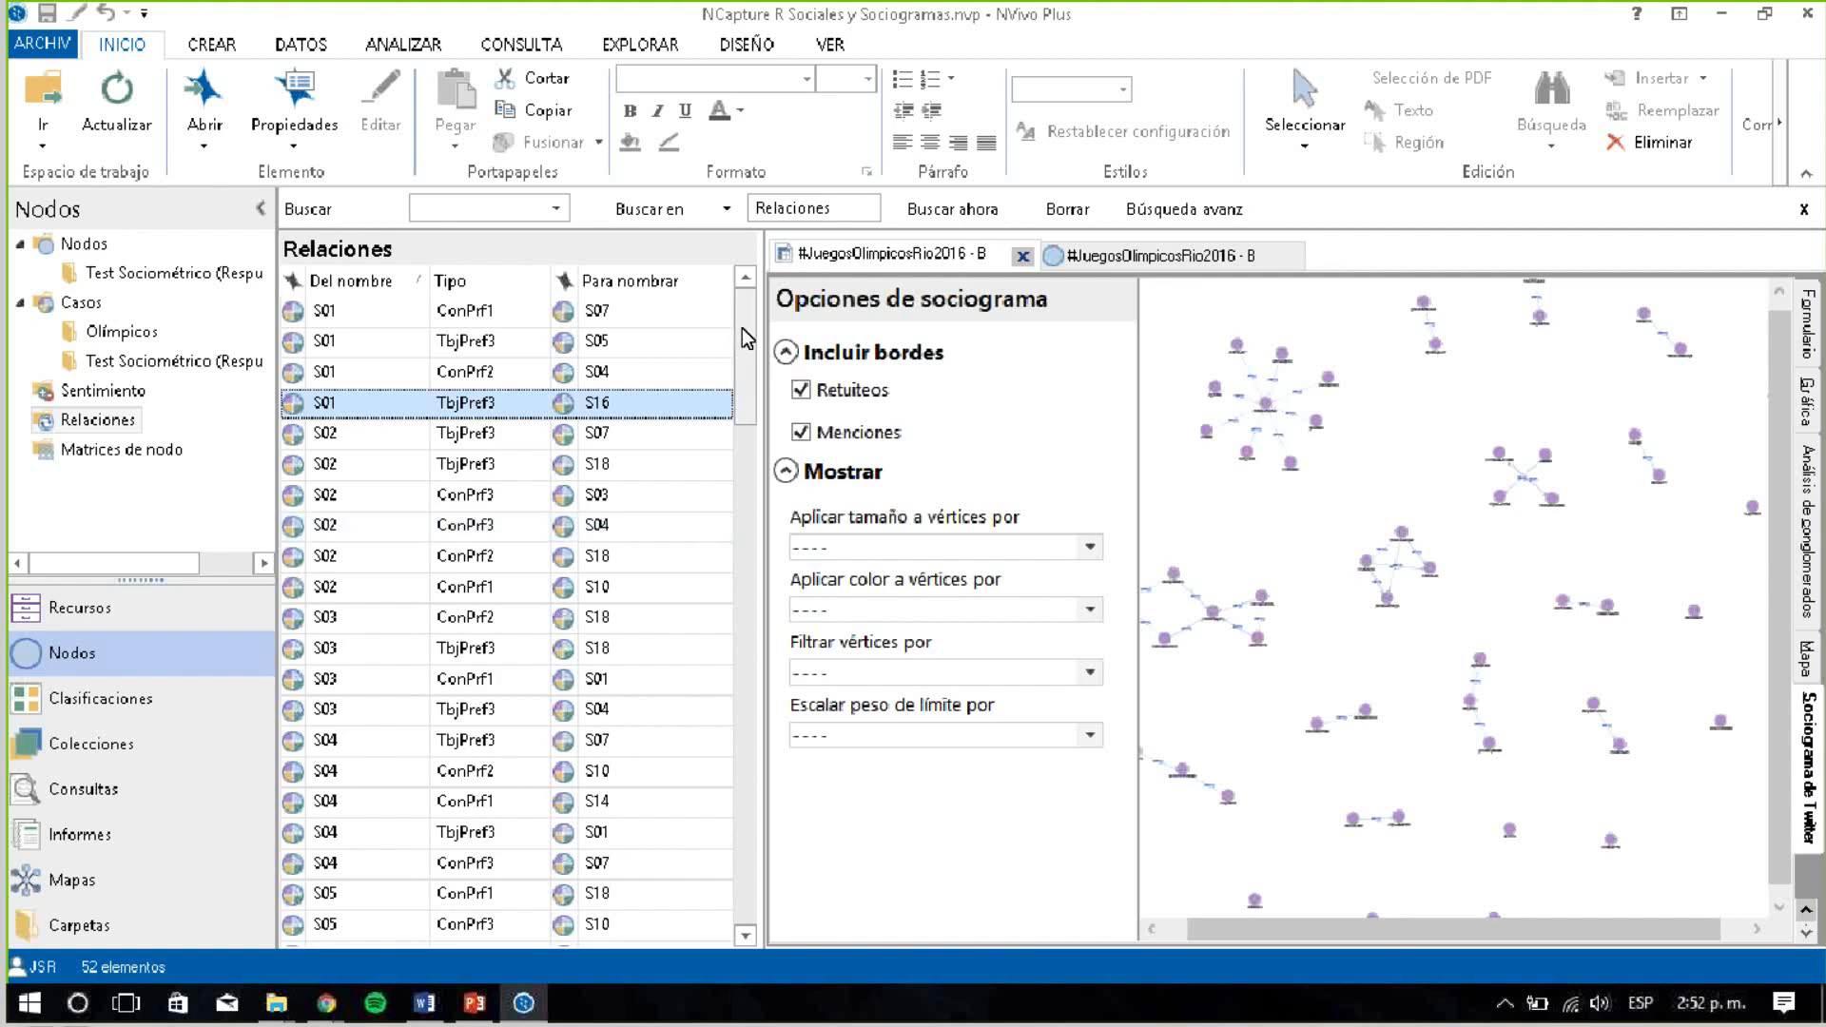
Review the list of relationships, and display the cases in the Test Sociométrico (Respuestas) folder
{"action": "left_click_drag", "start_coordinate": [747, 431], "coordinate": [742, 320]}
{"action": "left_click", "coordinate": [118, 362]}
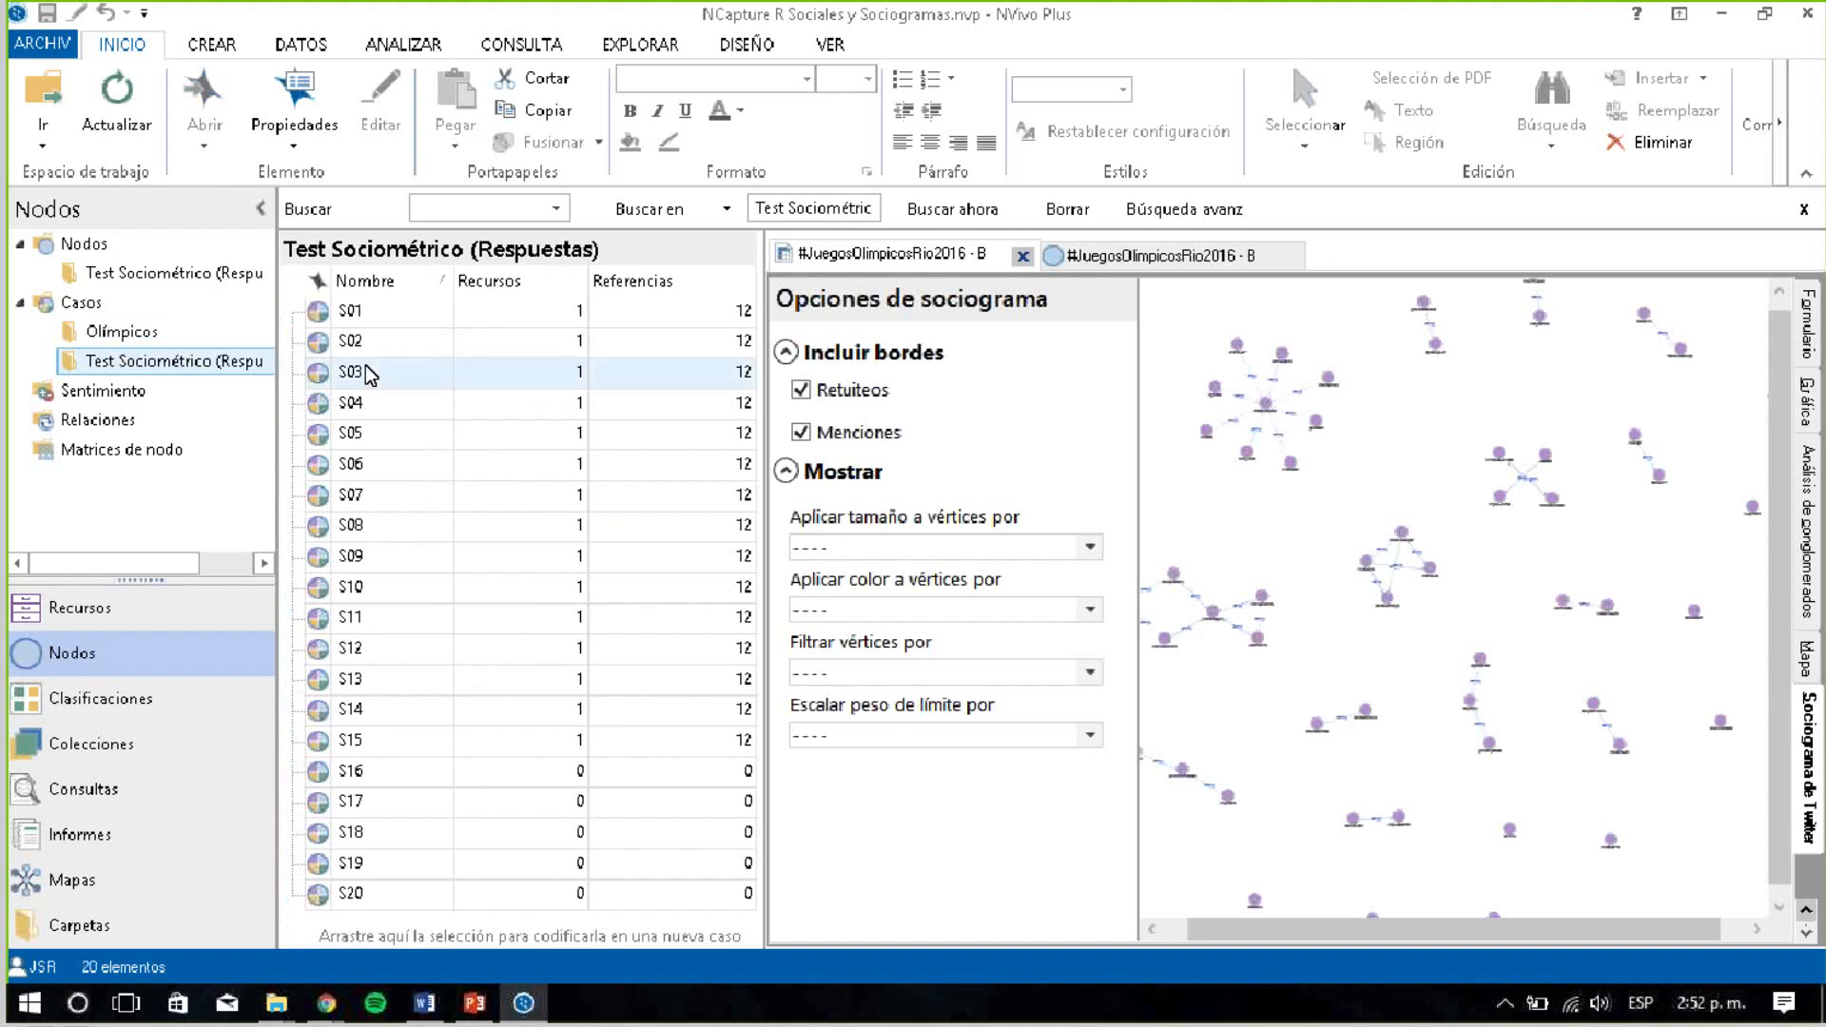
{"action": "left_click", "coordinate": [358, 408]}
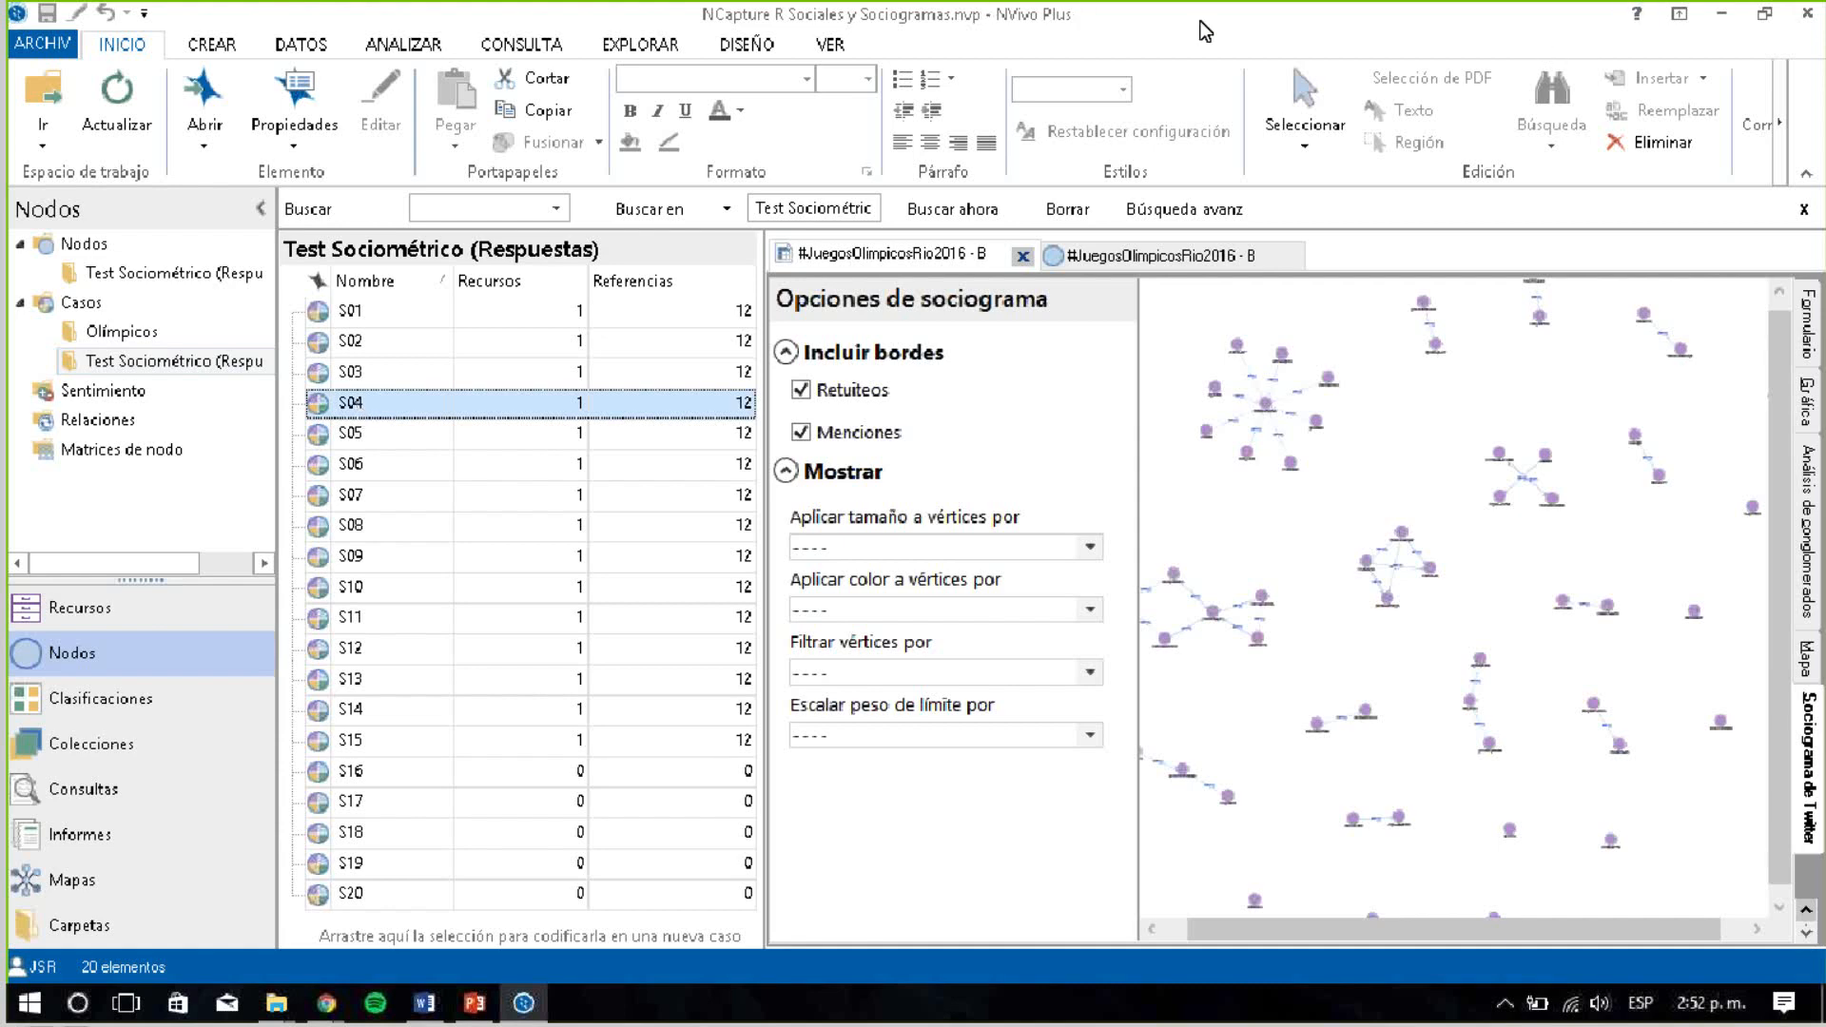
{"action": "left_click", "coordinate": [1233, 38]}
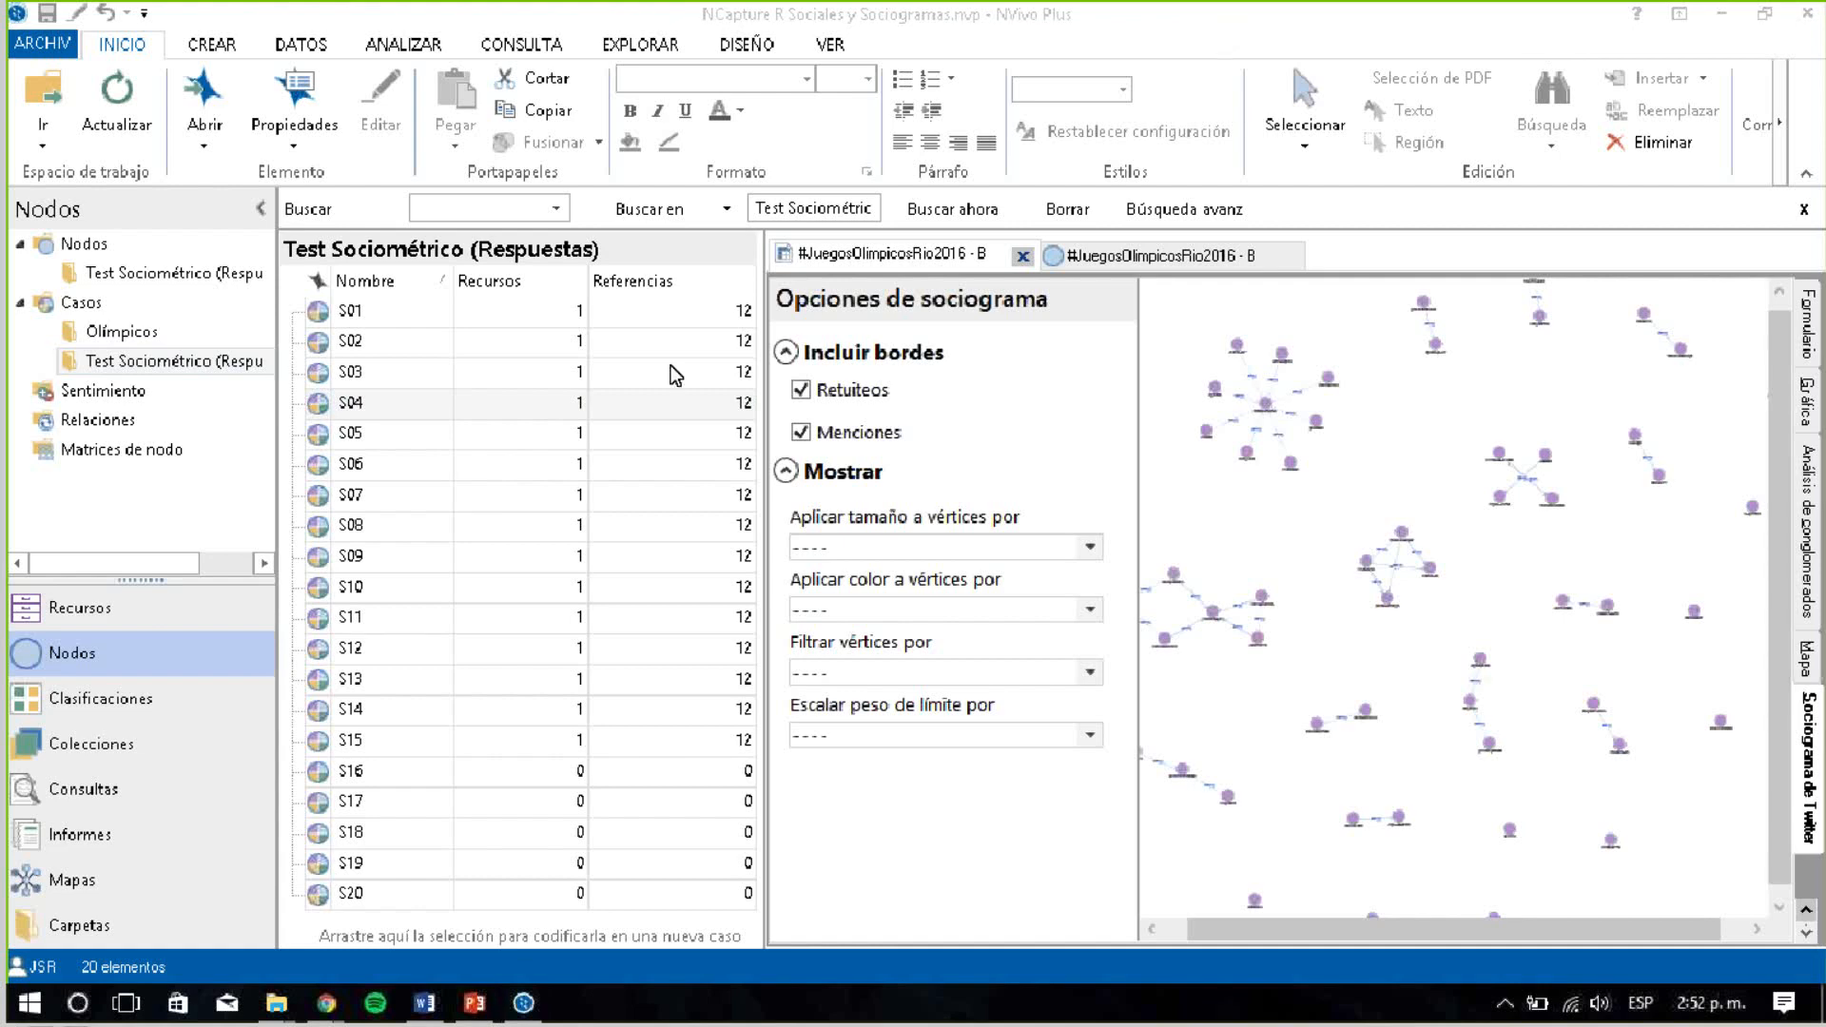
Check the direction options offered for a new relationship type, and leave without creating one
{"action": "left_click", "coordinate": [95, 702]}
{"action": "left_click", "coordinate": [132, 302]}
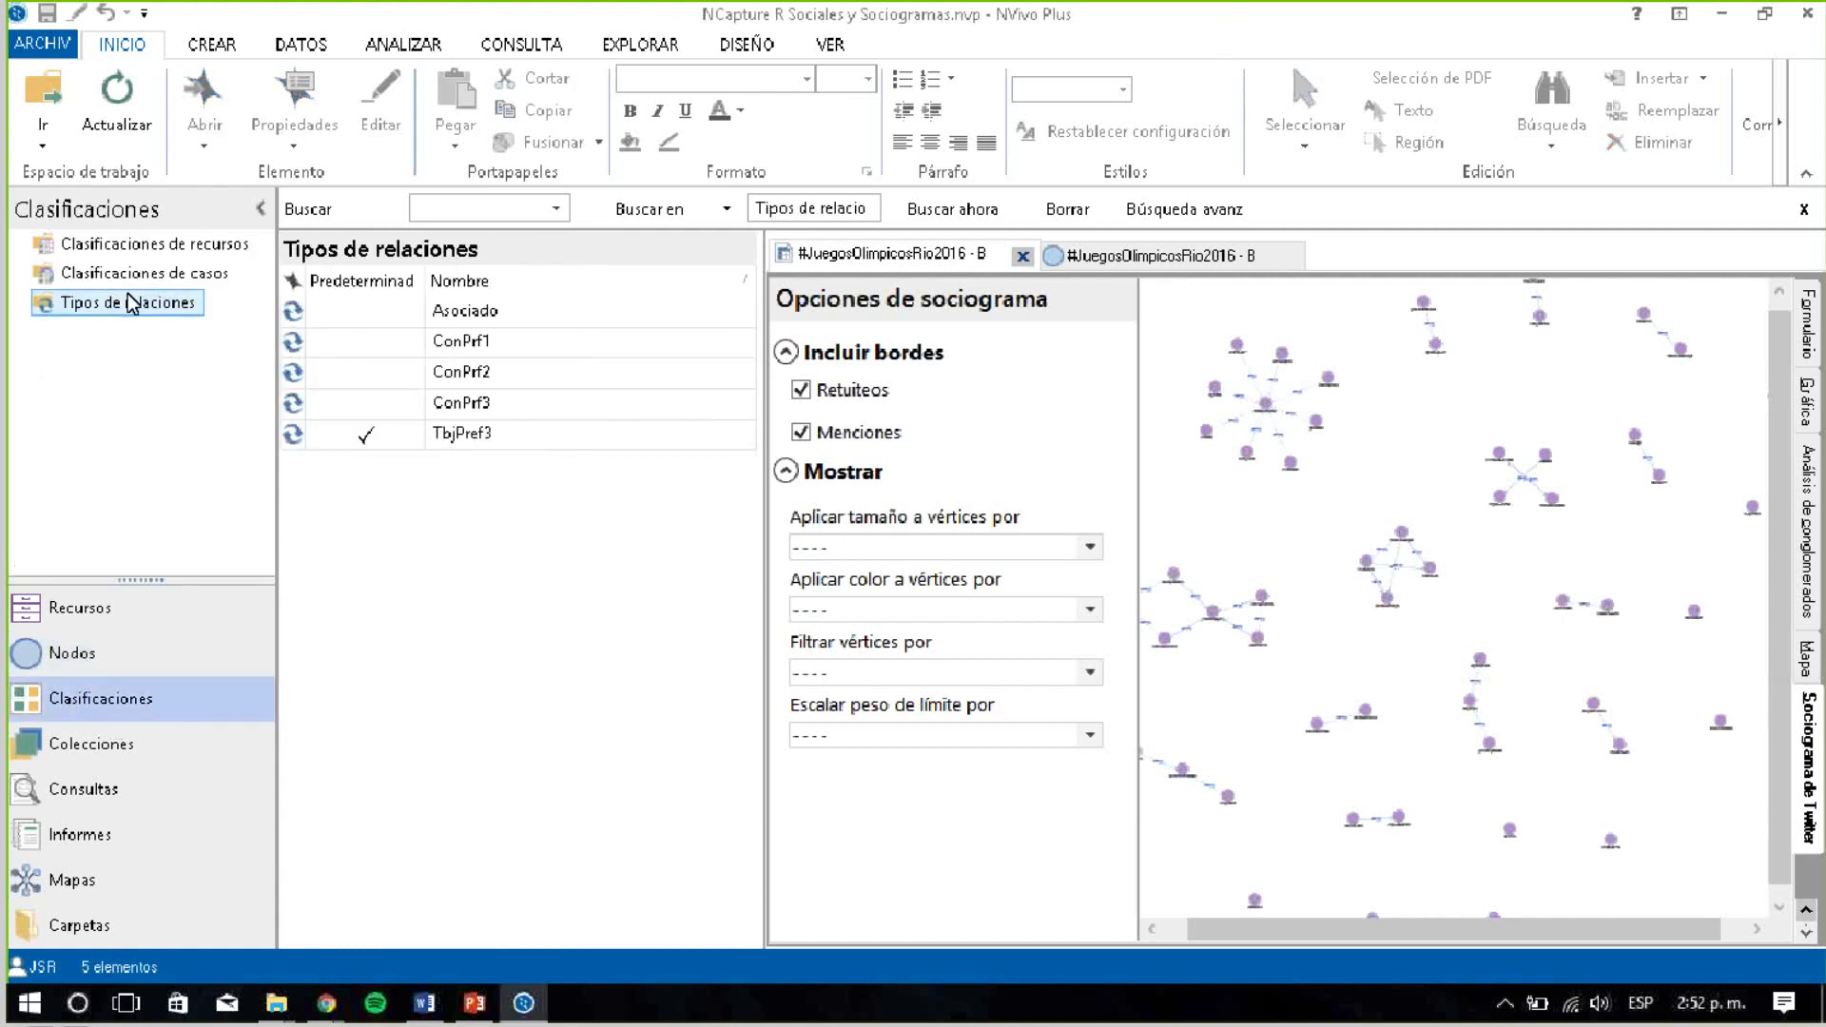
{"action": "right_click", "coordinate": [378, 523]}
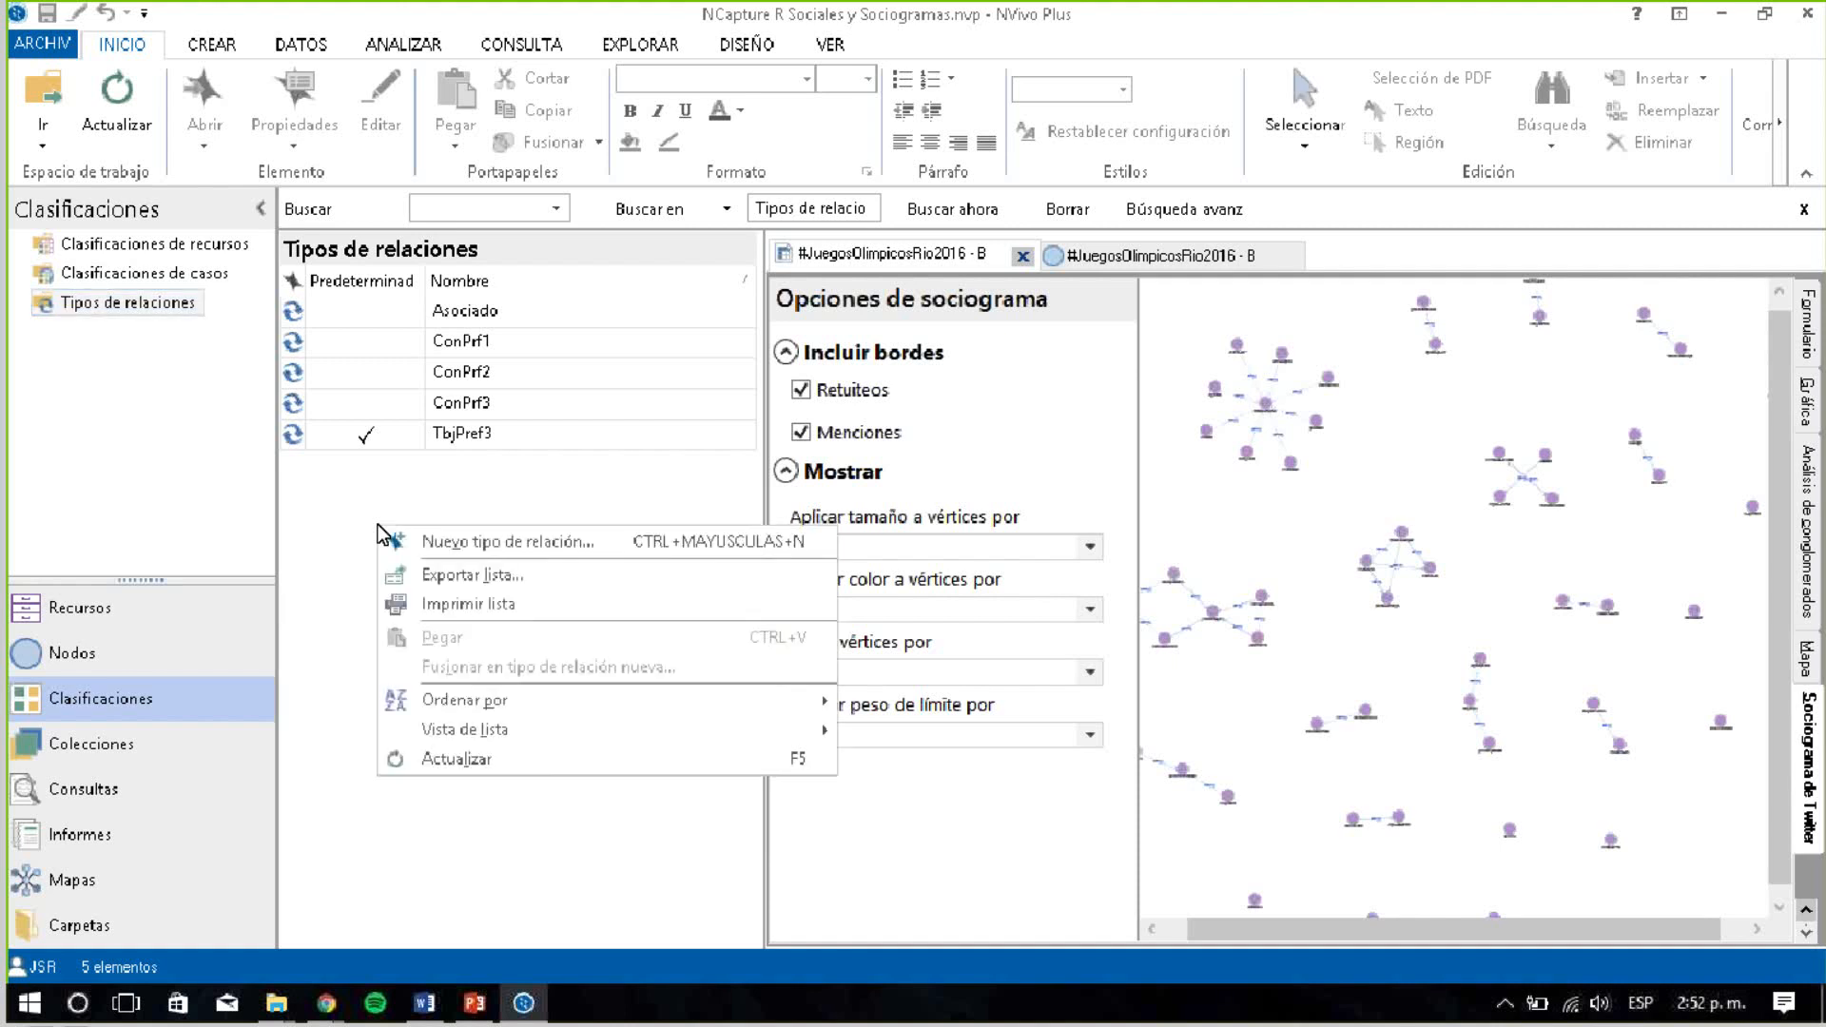
{"action": "left_click", "coordinate": [427, 535]}
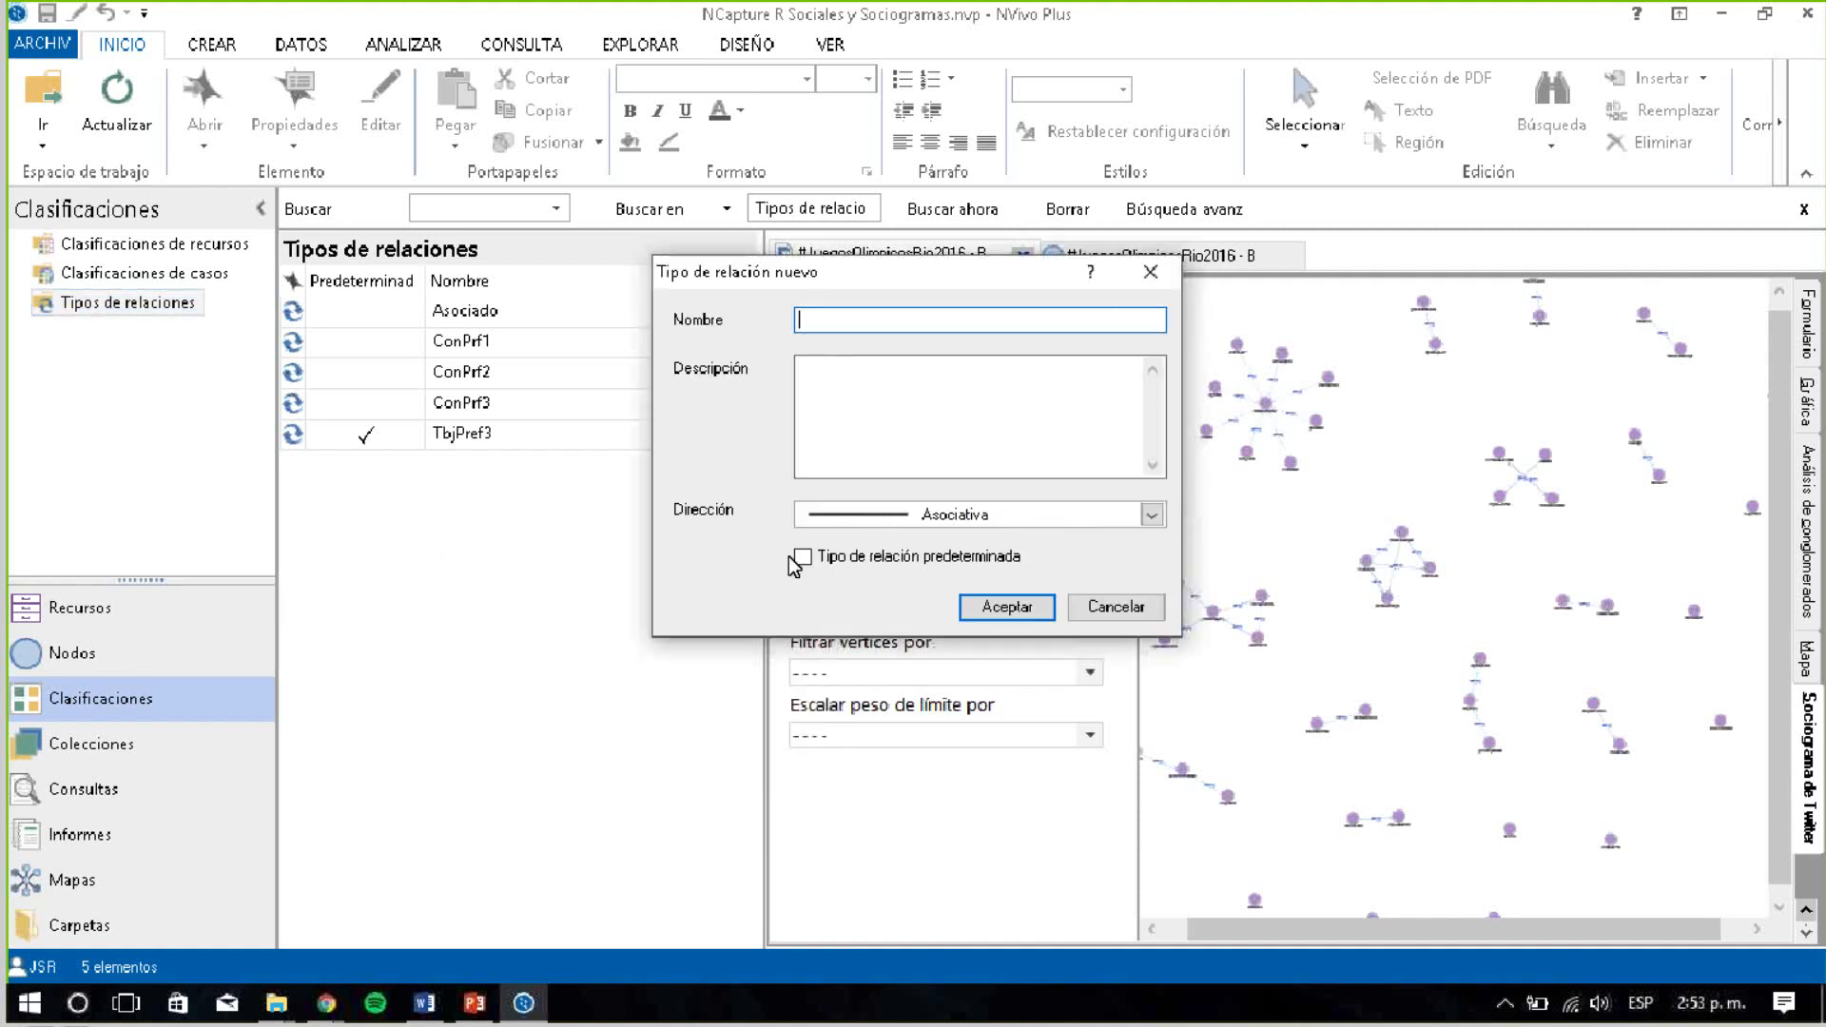
{"action": "left_click", "coordinate": [1153, 515]}
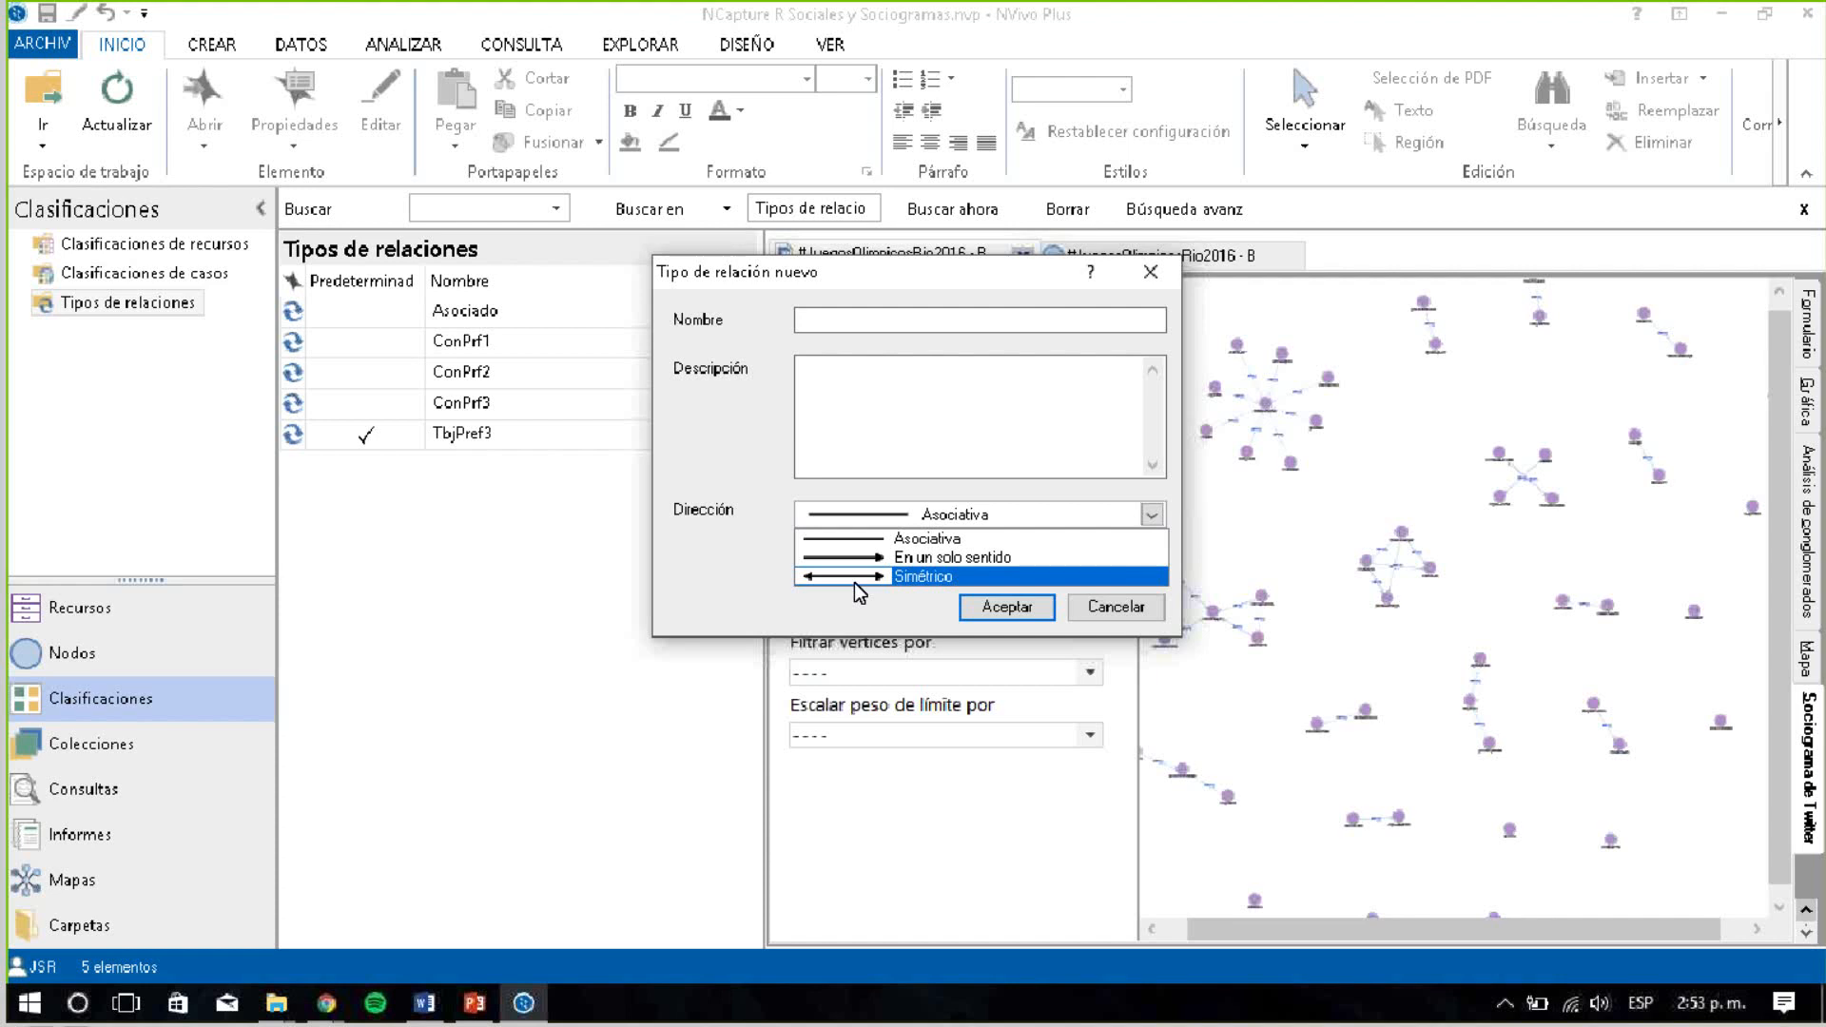
{"action": "left_click", "coordinate": [1104, 617]}
{"action": "left_click", "coordinate": [1103, 613]}
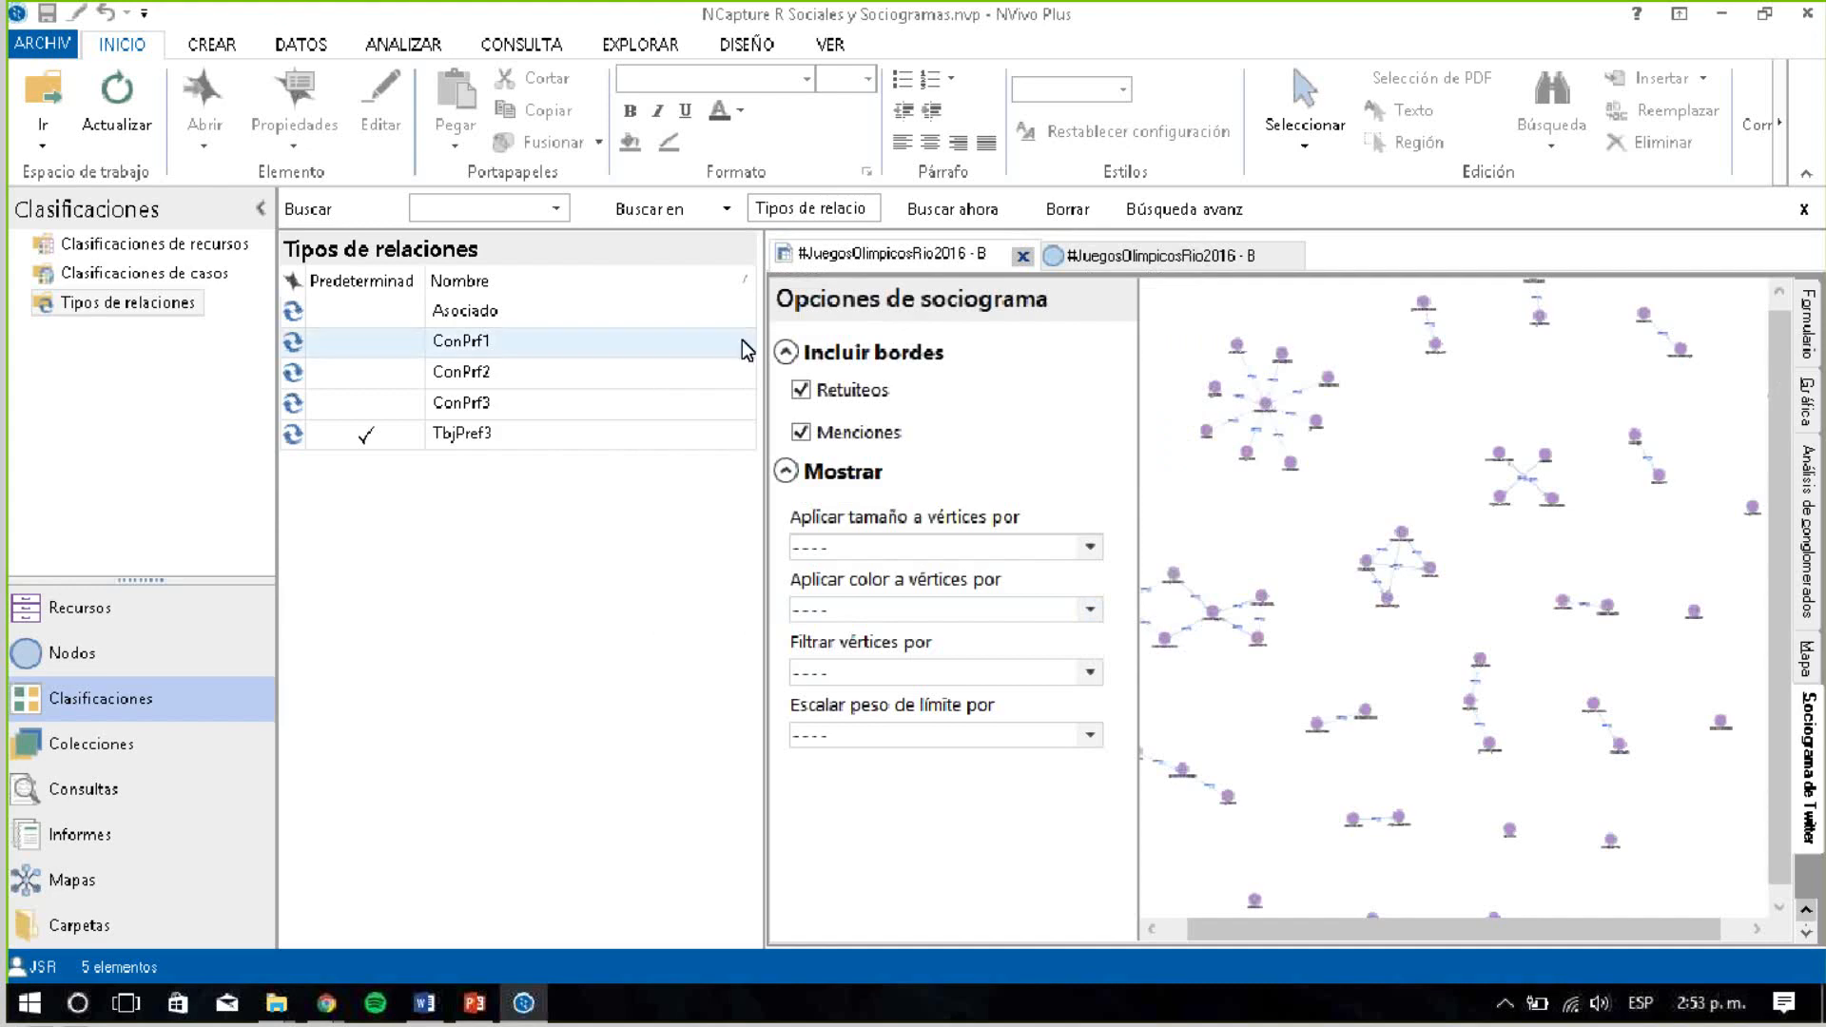
Create an egocentric sociogram for case S04 from the Test Sociométrico (Respuestas) cases
{"action": "left_click", "coordinate": [126, 659]}
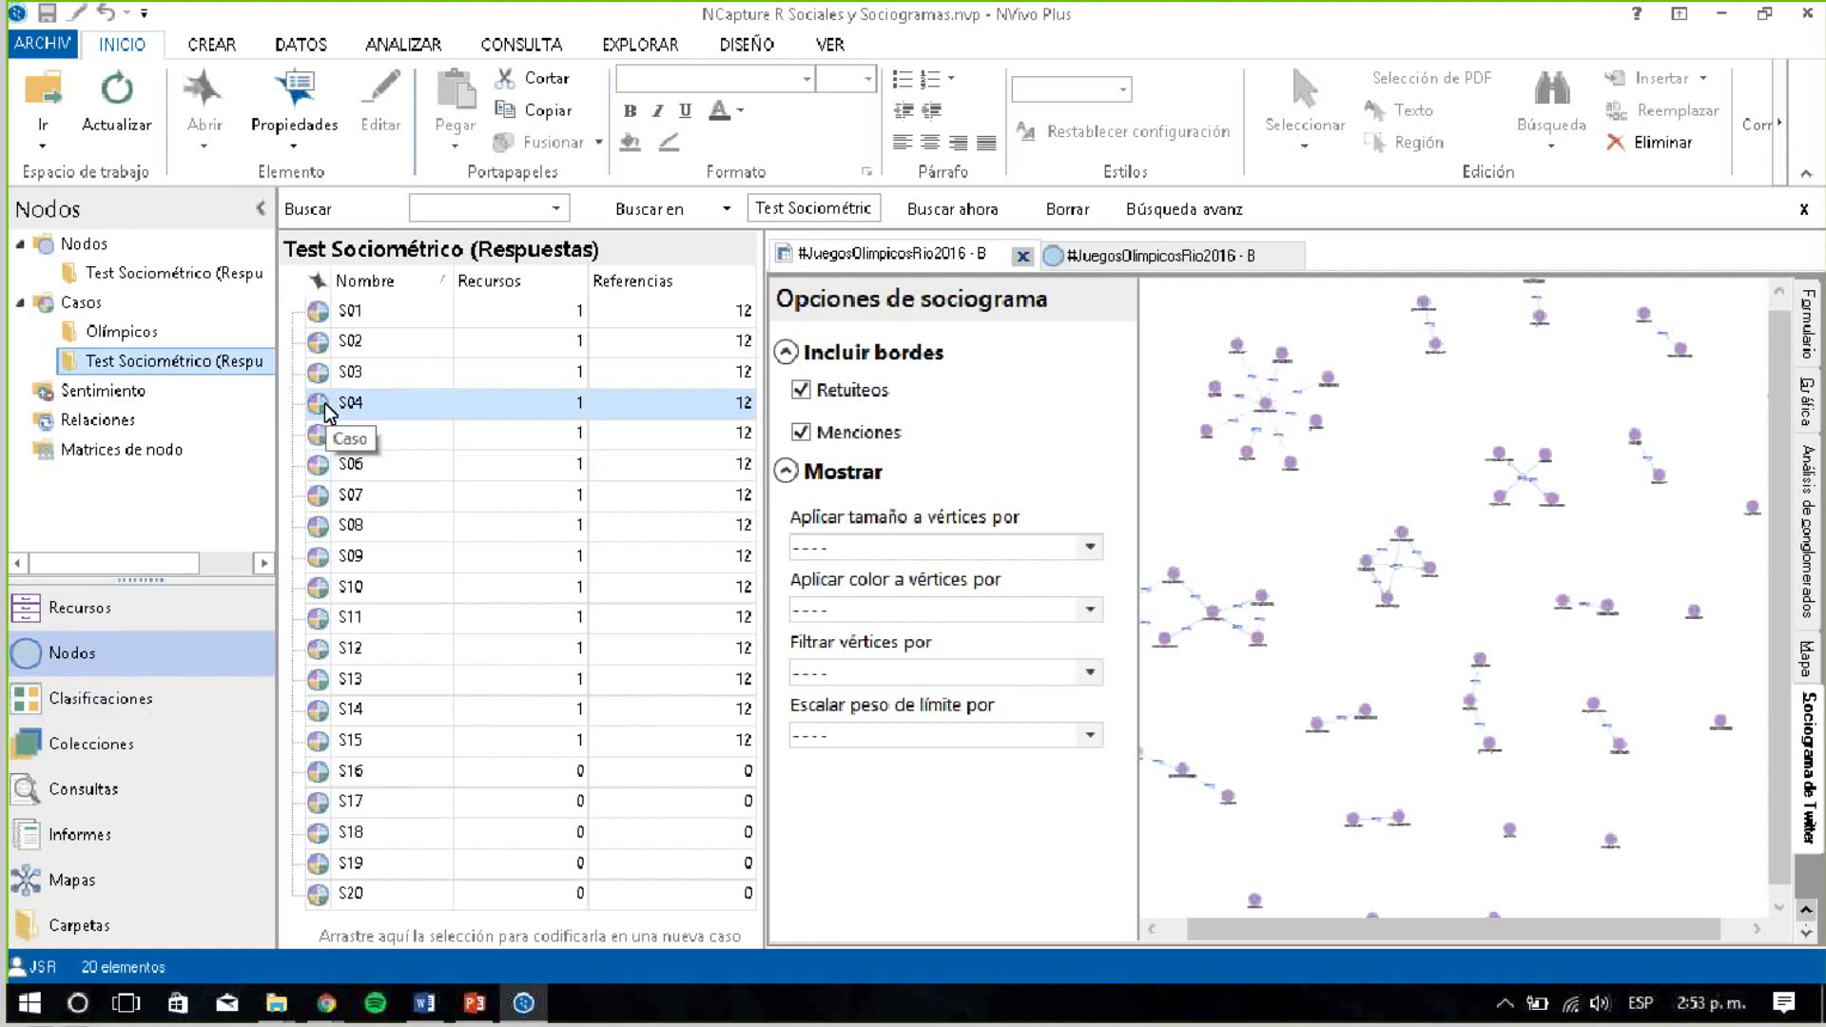
{"action": "left_click", "coordinate": [412, 49]}
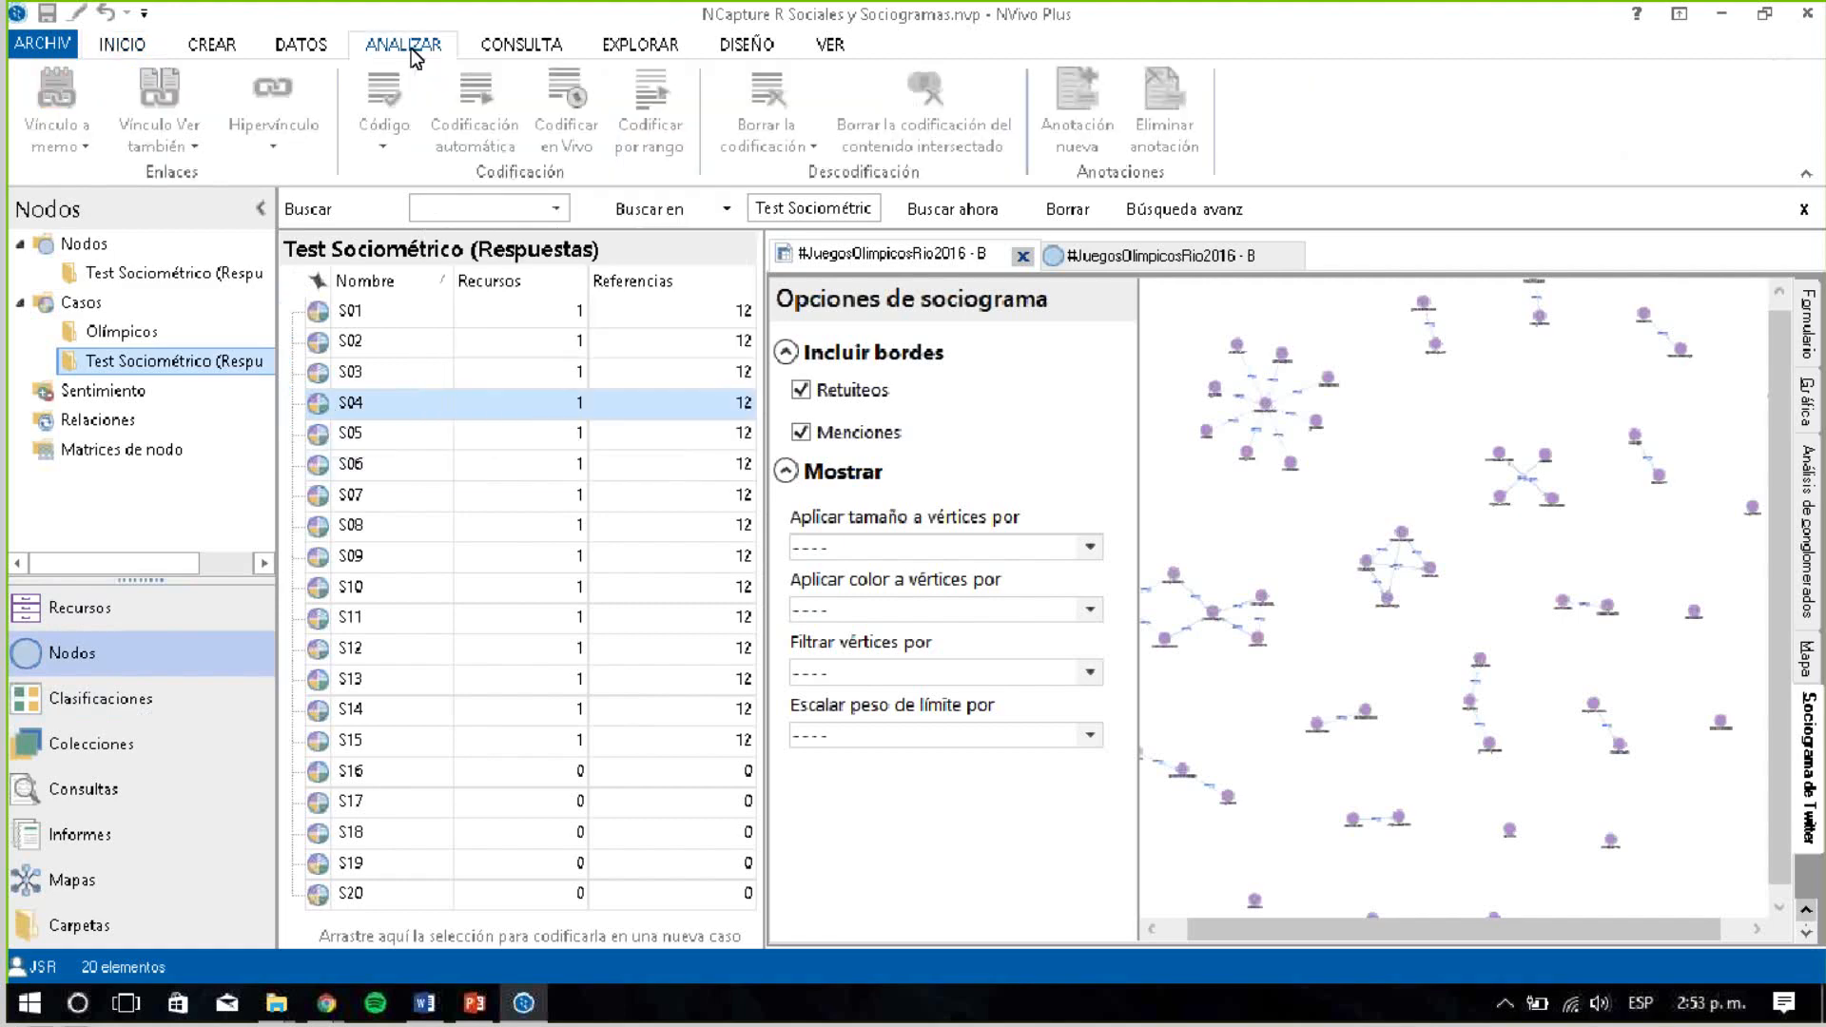
{"action": "left_click", "coordinate": [655, 43]}
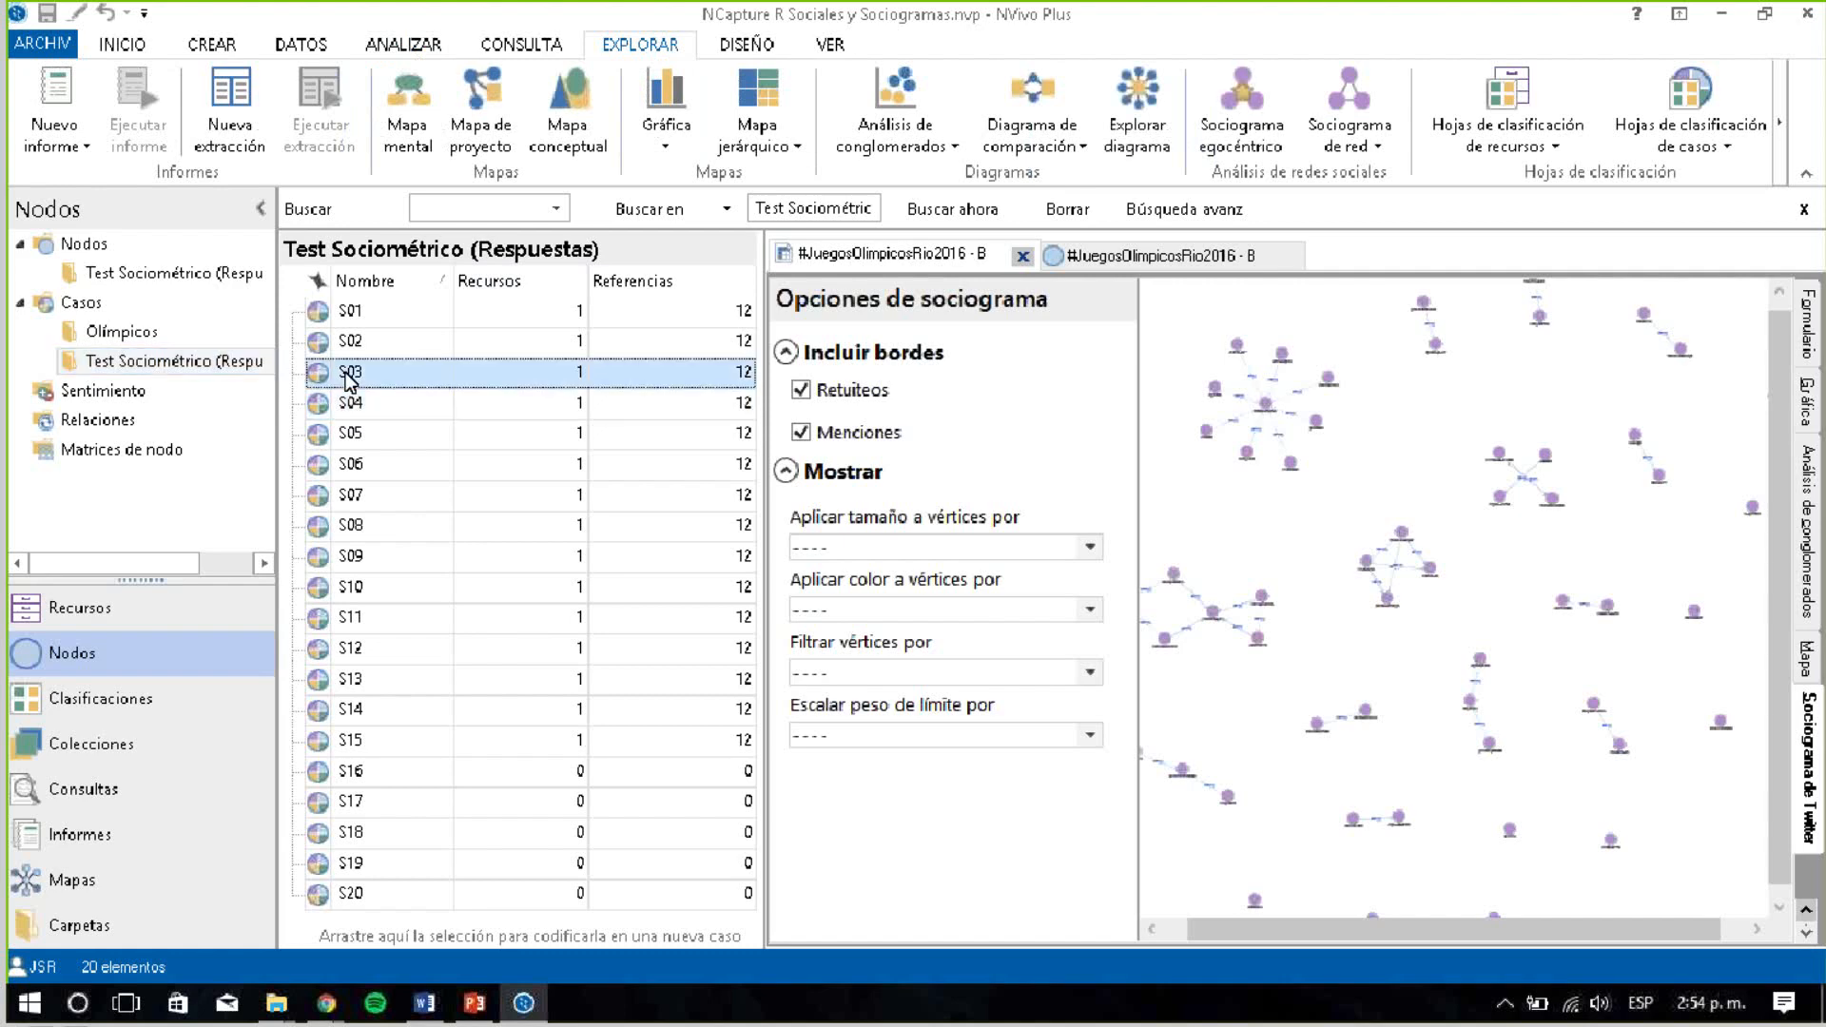
{"action": "left_click", "coordinate": [342, 404]}
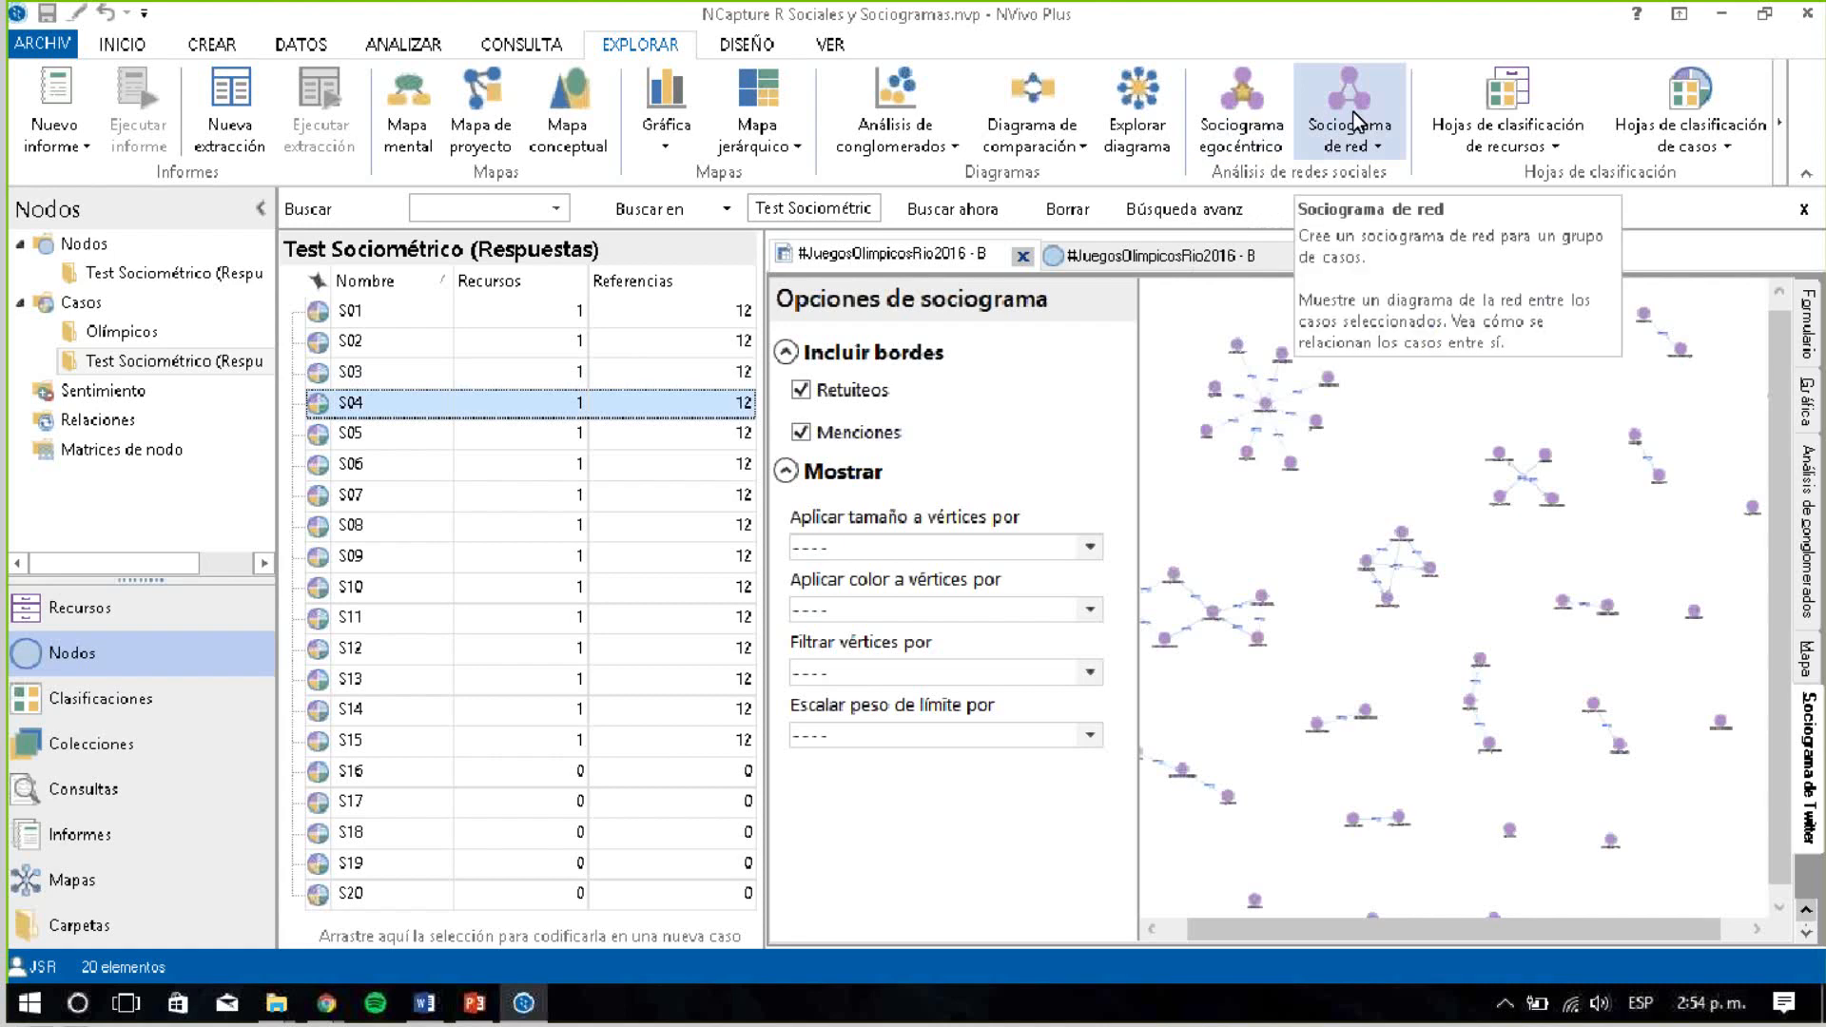
{"action": "left_click", "coordinate": [1248, 118]}
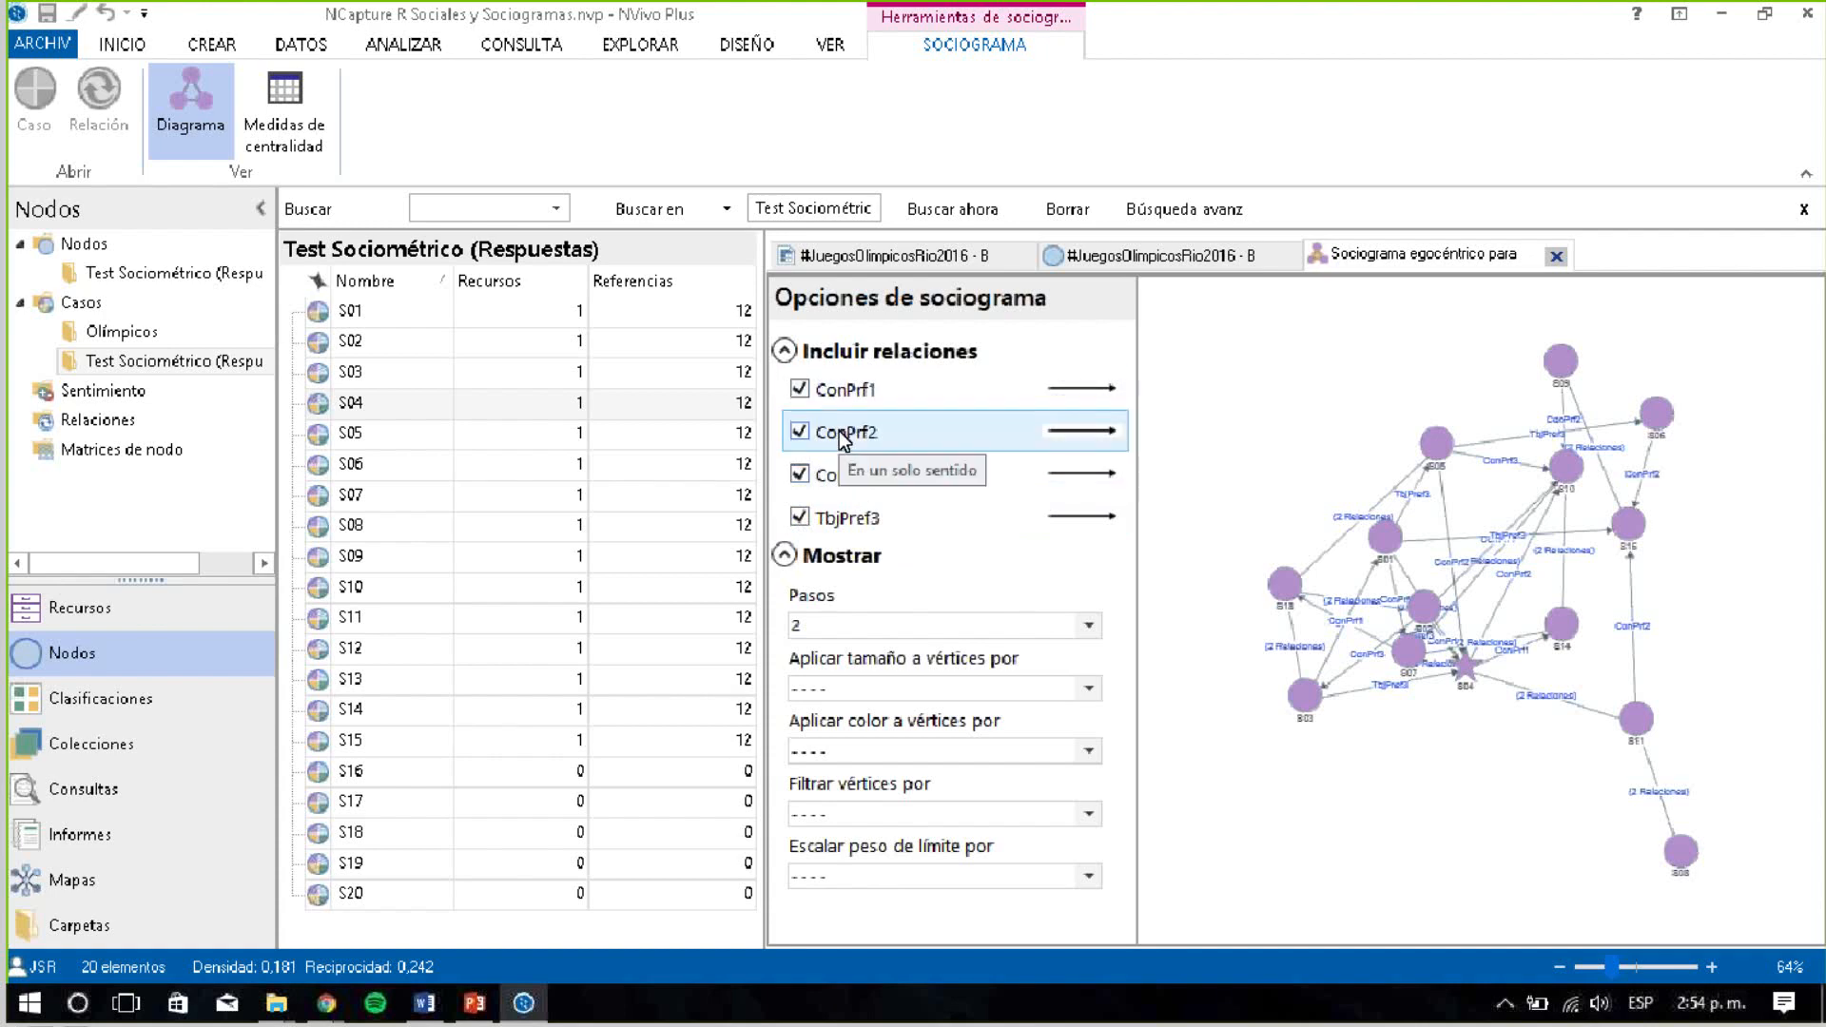
Exclude the ConPrf1 and ConPrf2 relationships from the egocentric sociogram, extend it to 3 steps, and redraw it
{"action": "left_click", "coordinate": [800, 432]}
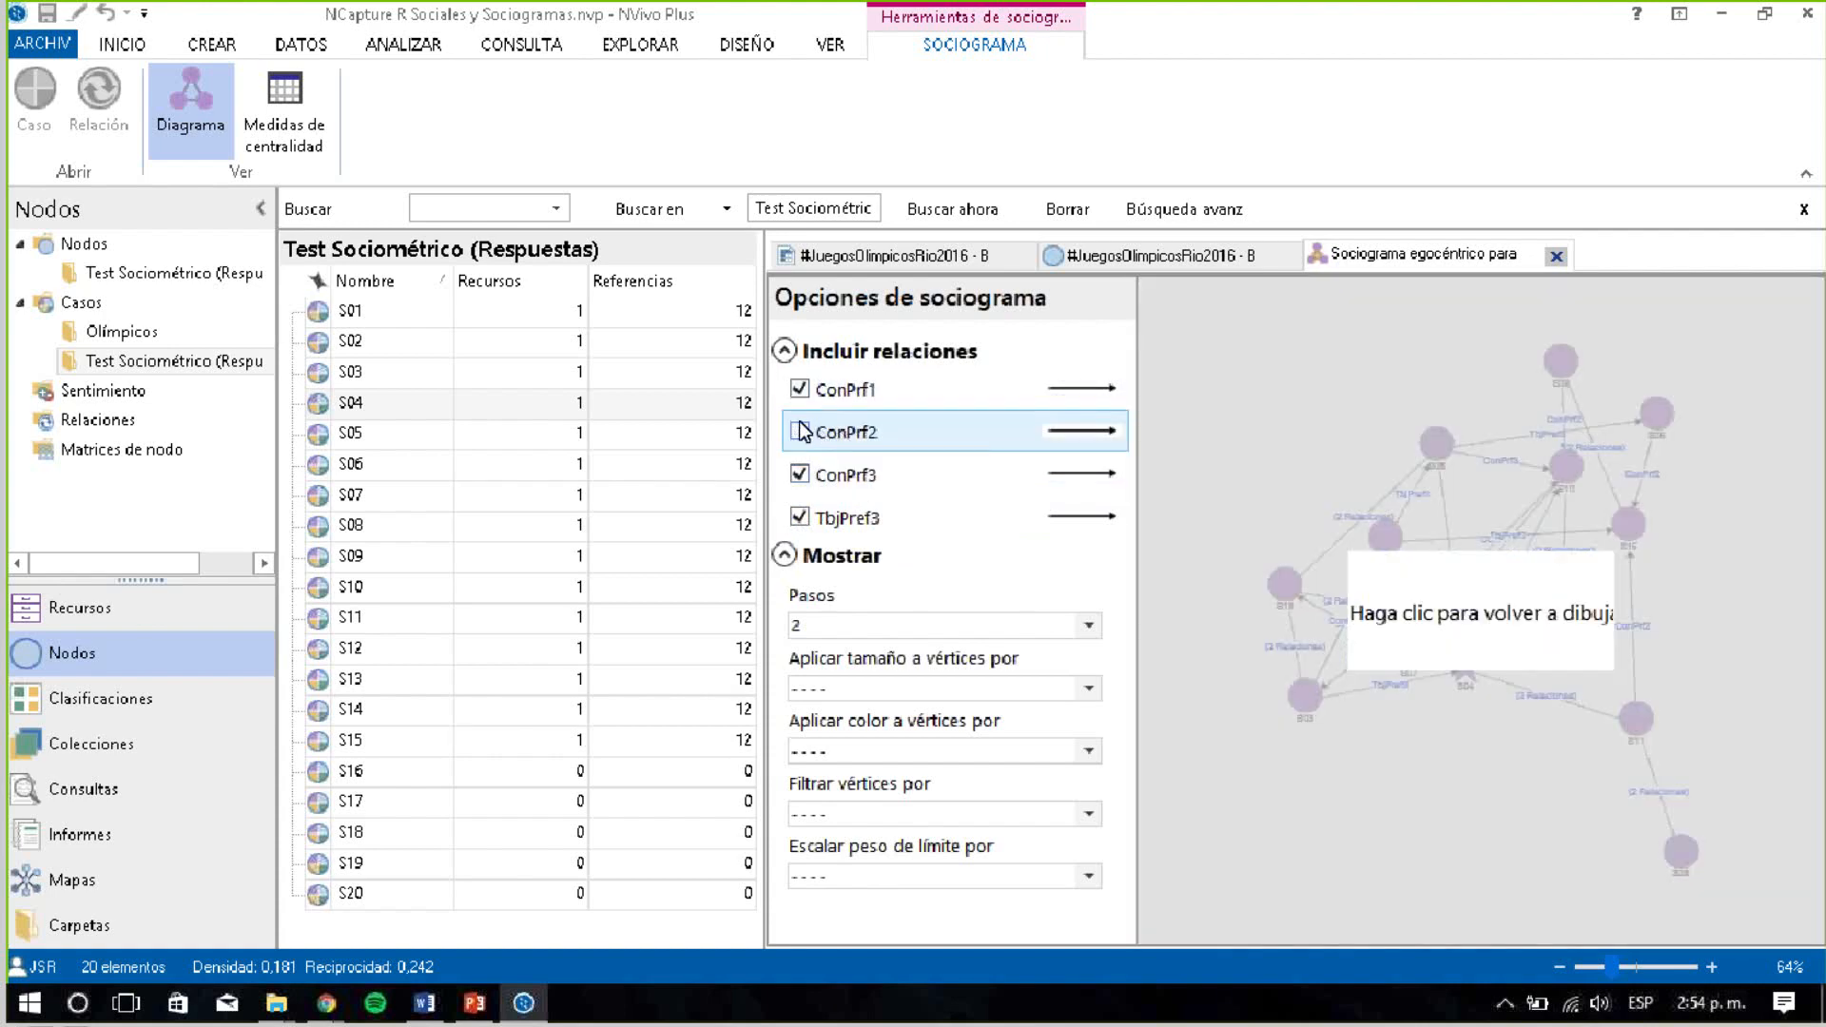
{"action": "left_click", "coordinate": [799, 390]}
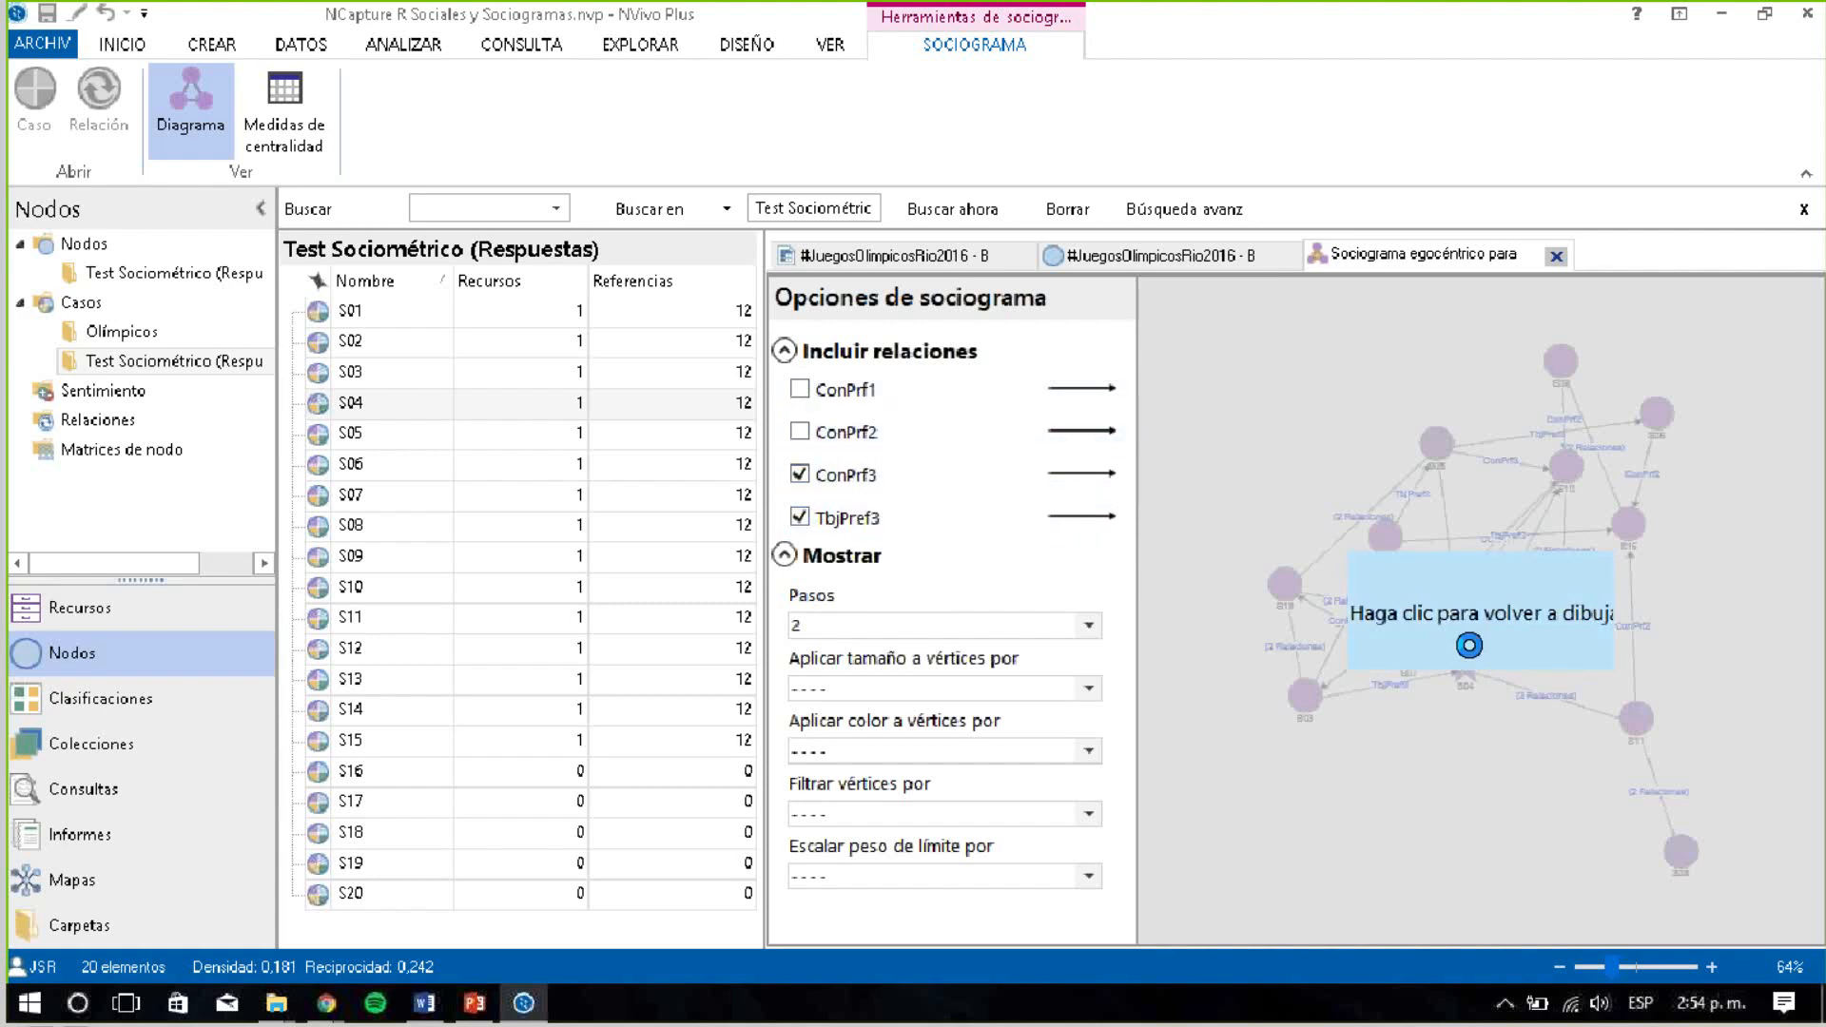
{"action": "left_click", "coordinate": [1474, 659]}
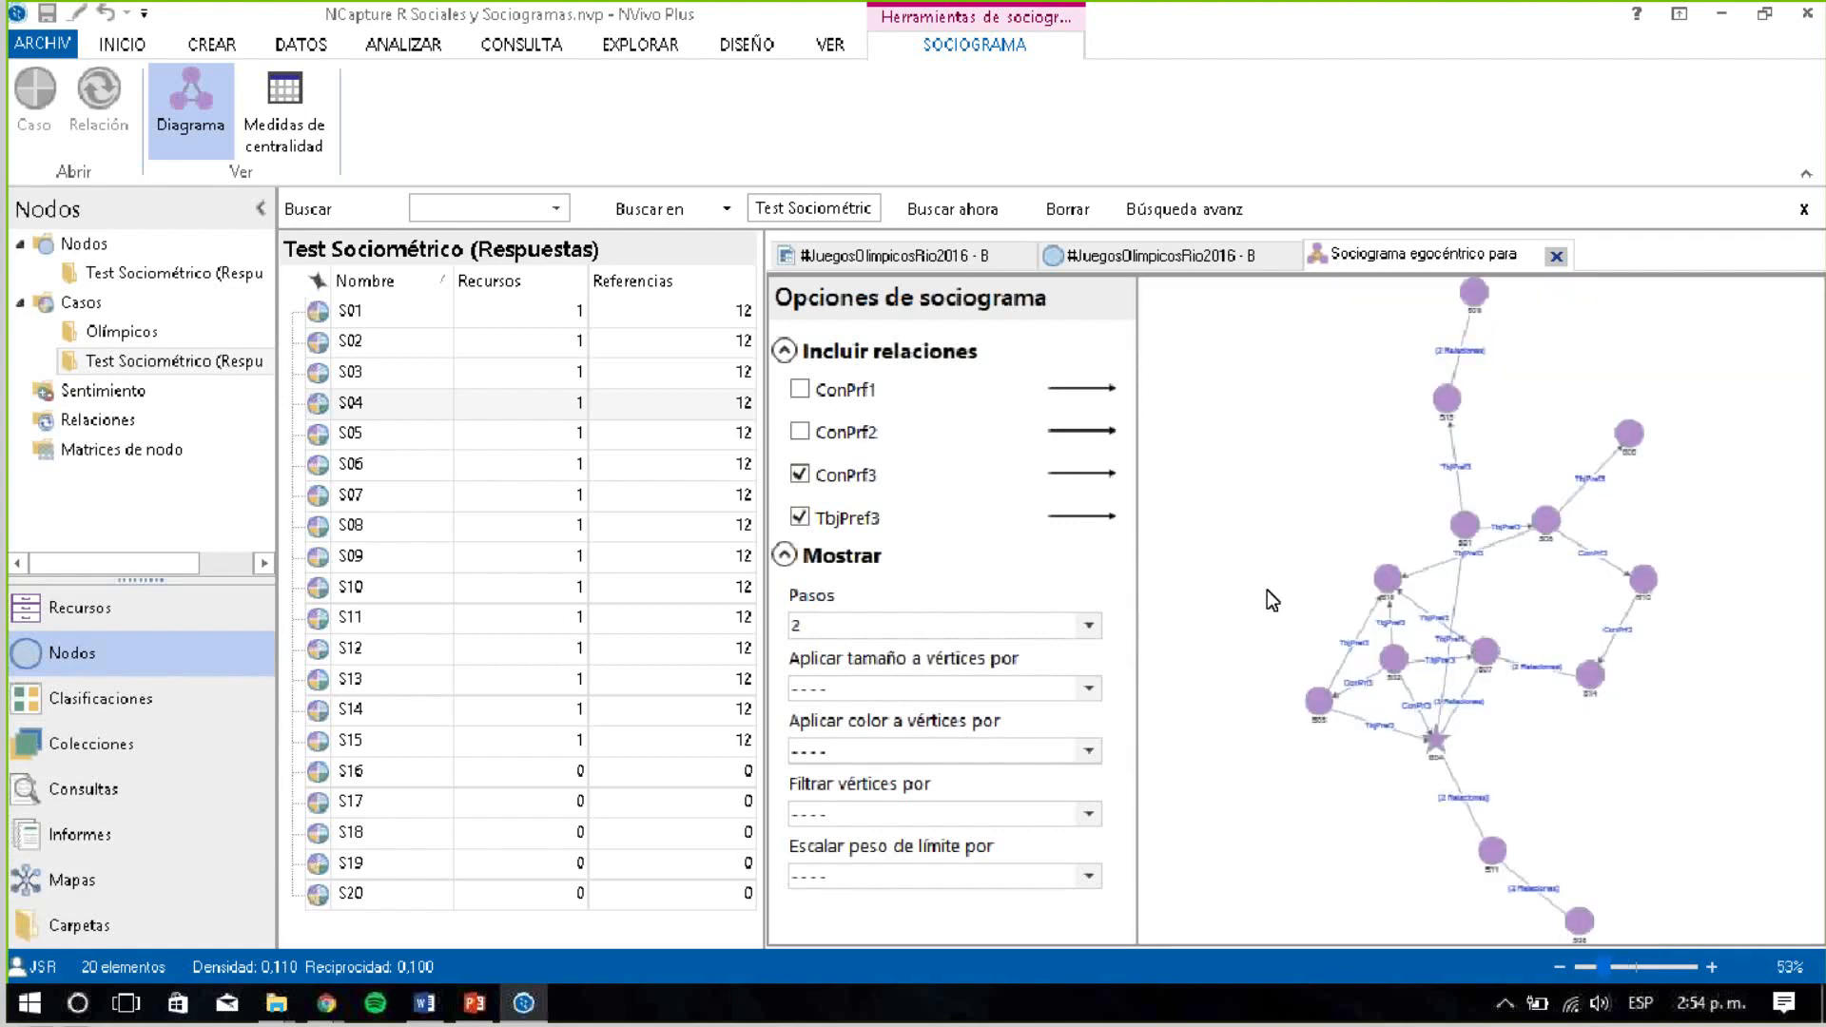
{"action": "left_click", "coordinate": [1087, 626]}
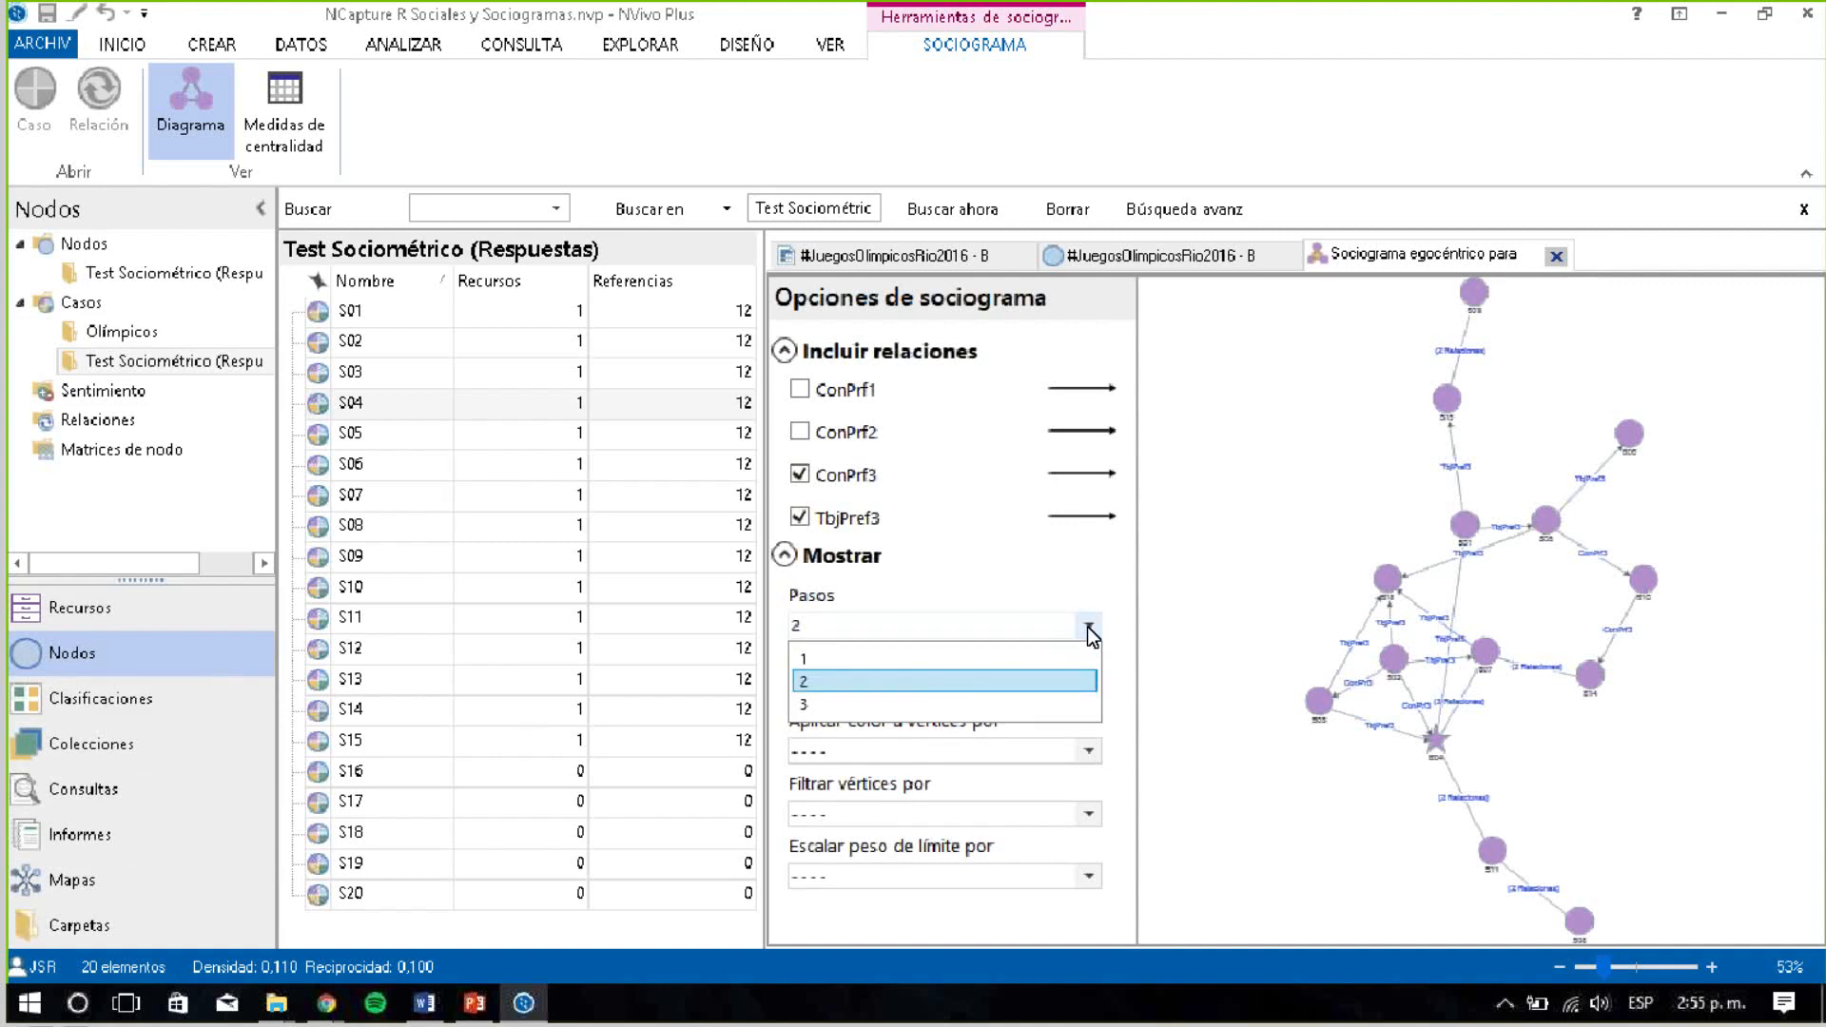
{"action": "left_click", "coordinate": [830, 704]}
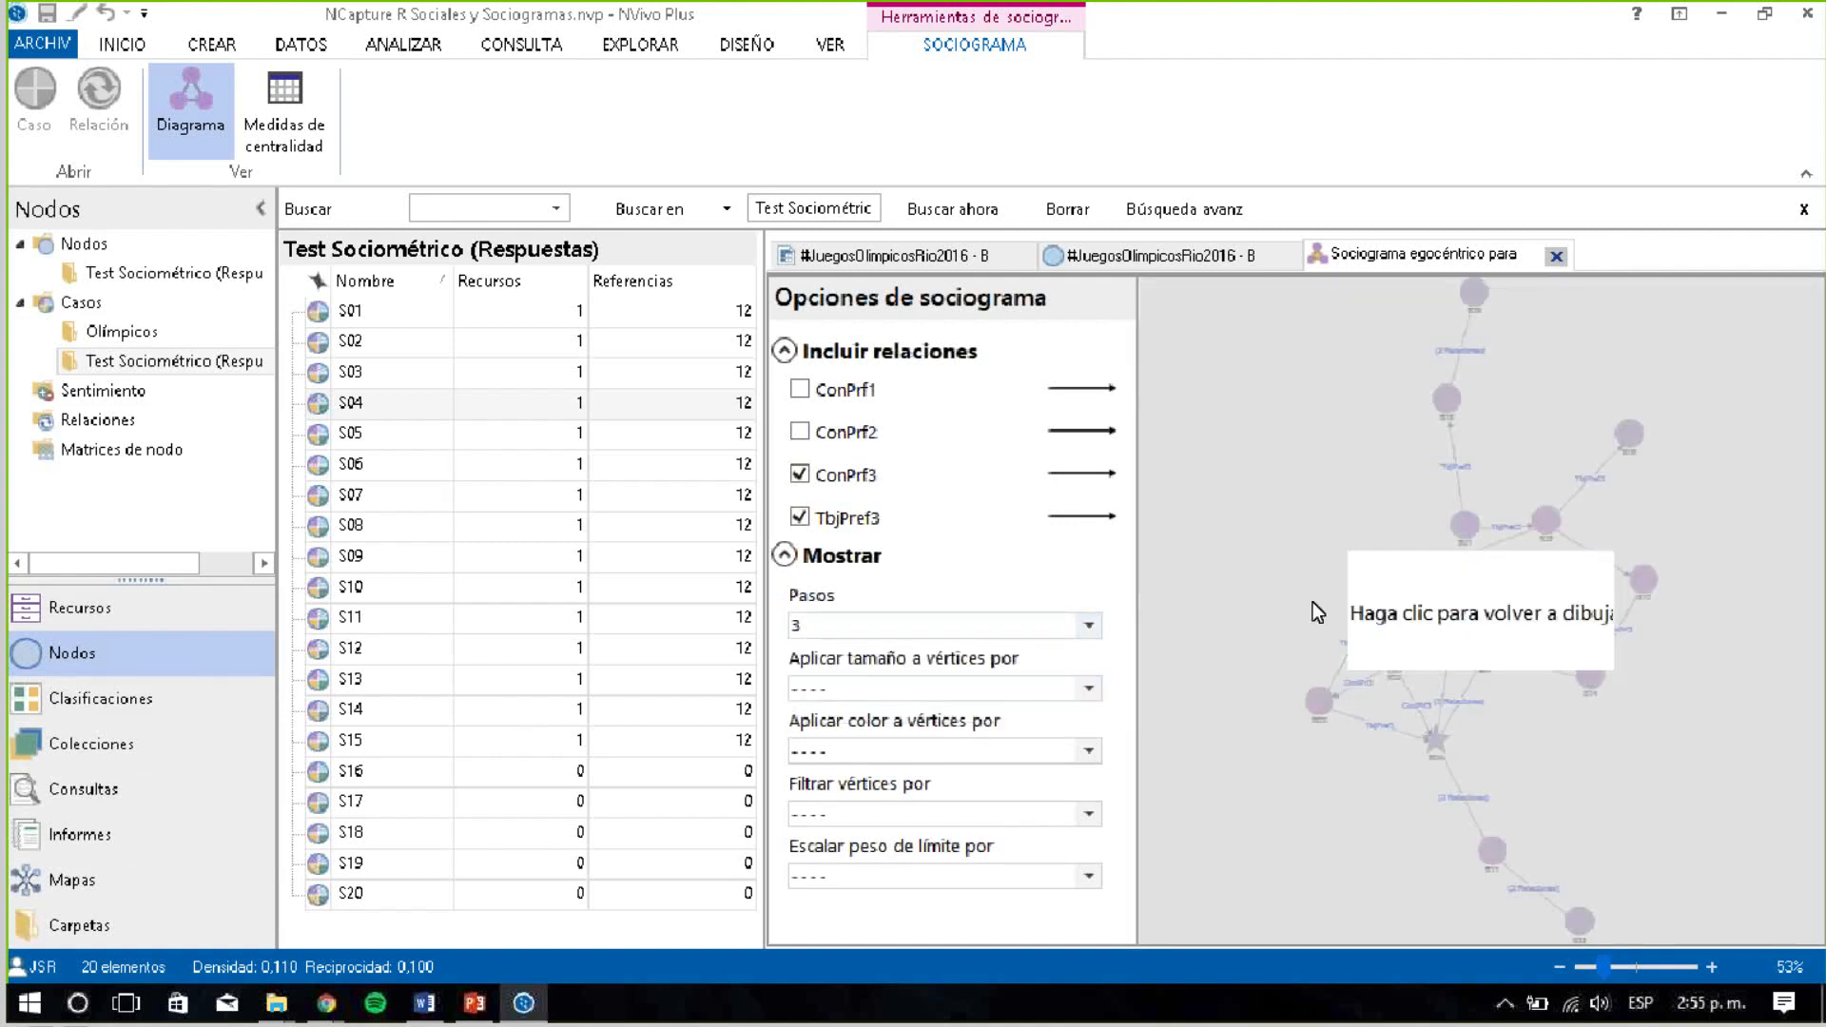
{"action": "left_click", "coordinate": [1436, 634]}
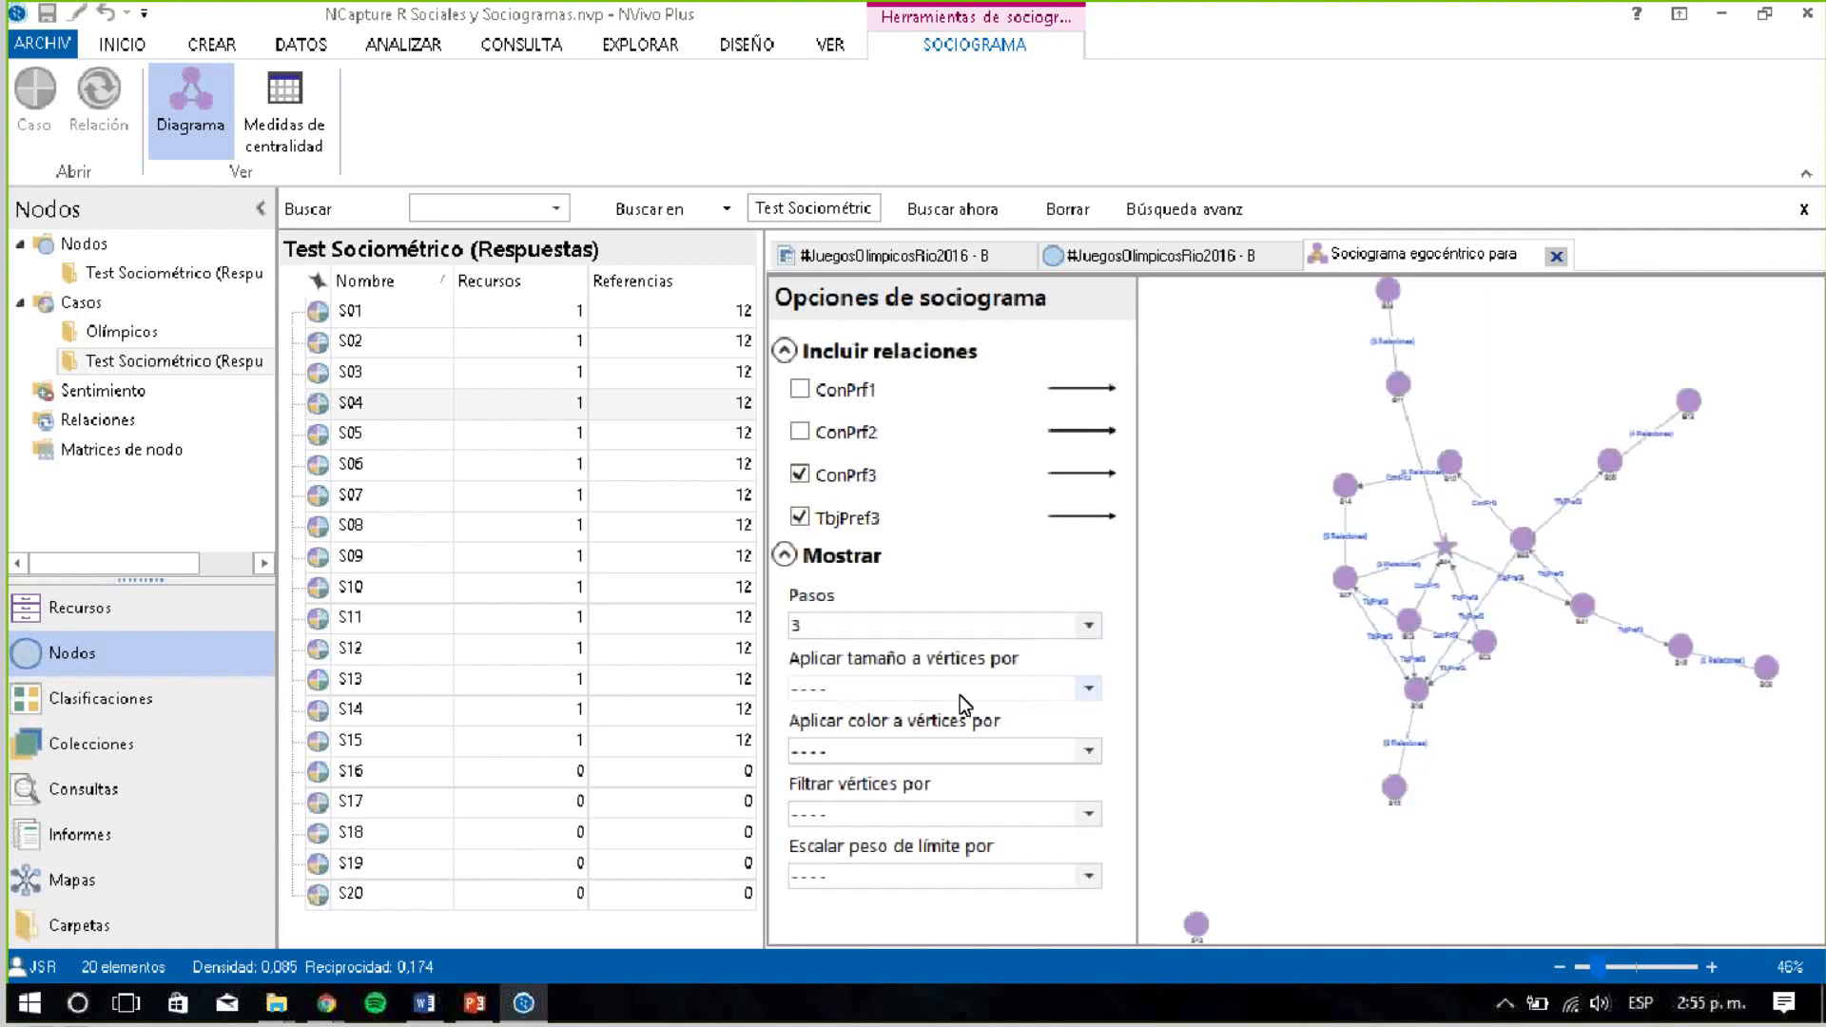
Size the sociogram's vertices by Grado, redraw it, and pull the outlying vertices in toward the network
{"action": "left_click", "coordinate": [1090, 690]}
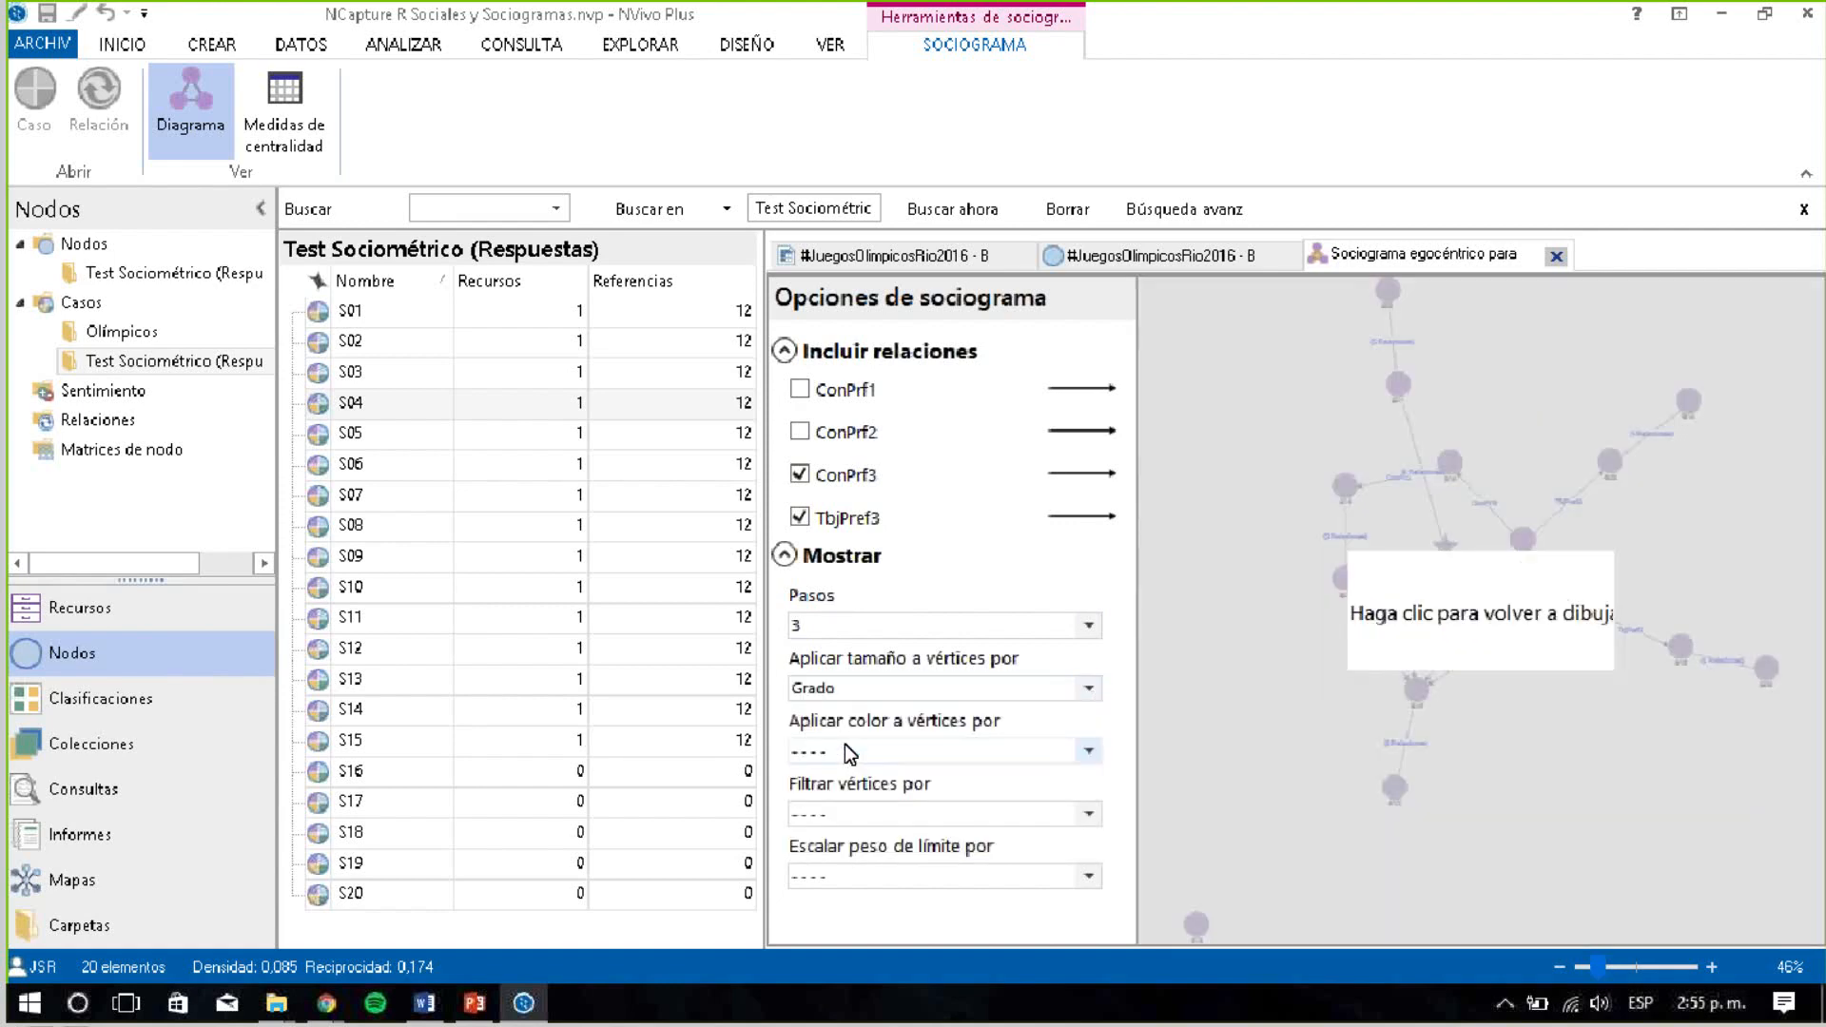
{"action": "left_click", "coordinate": [1488, 635]}
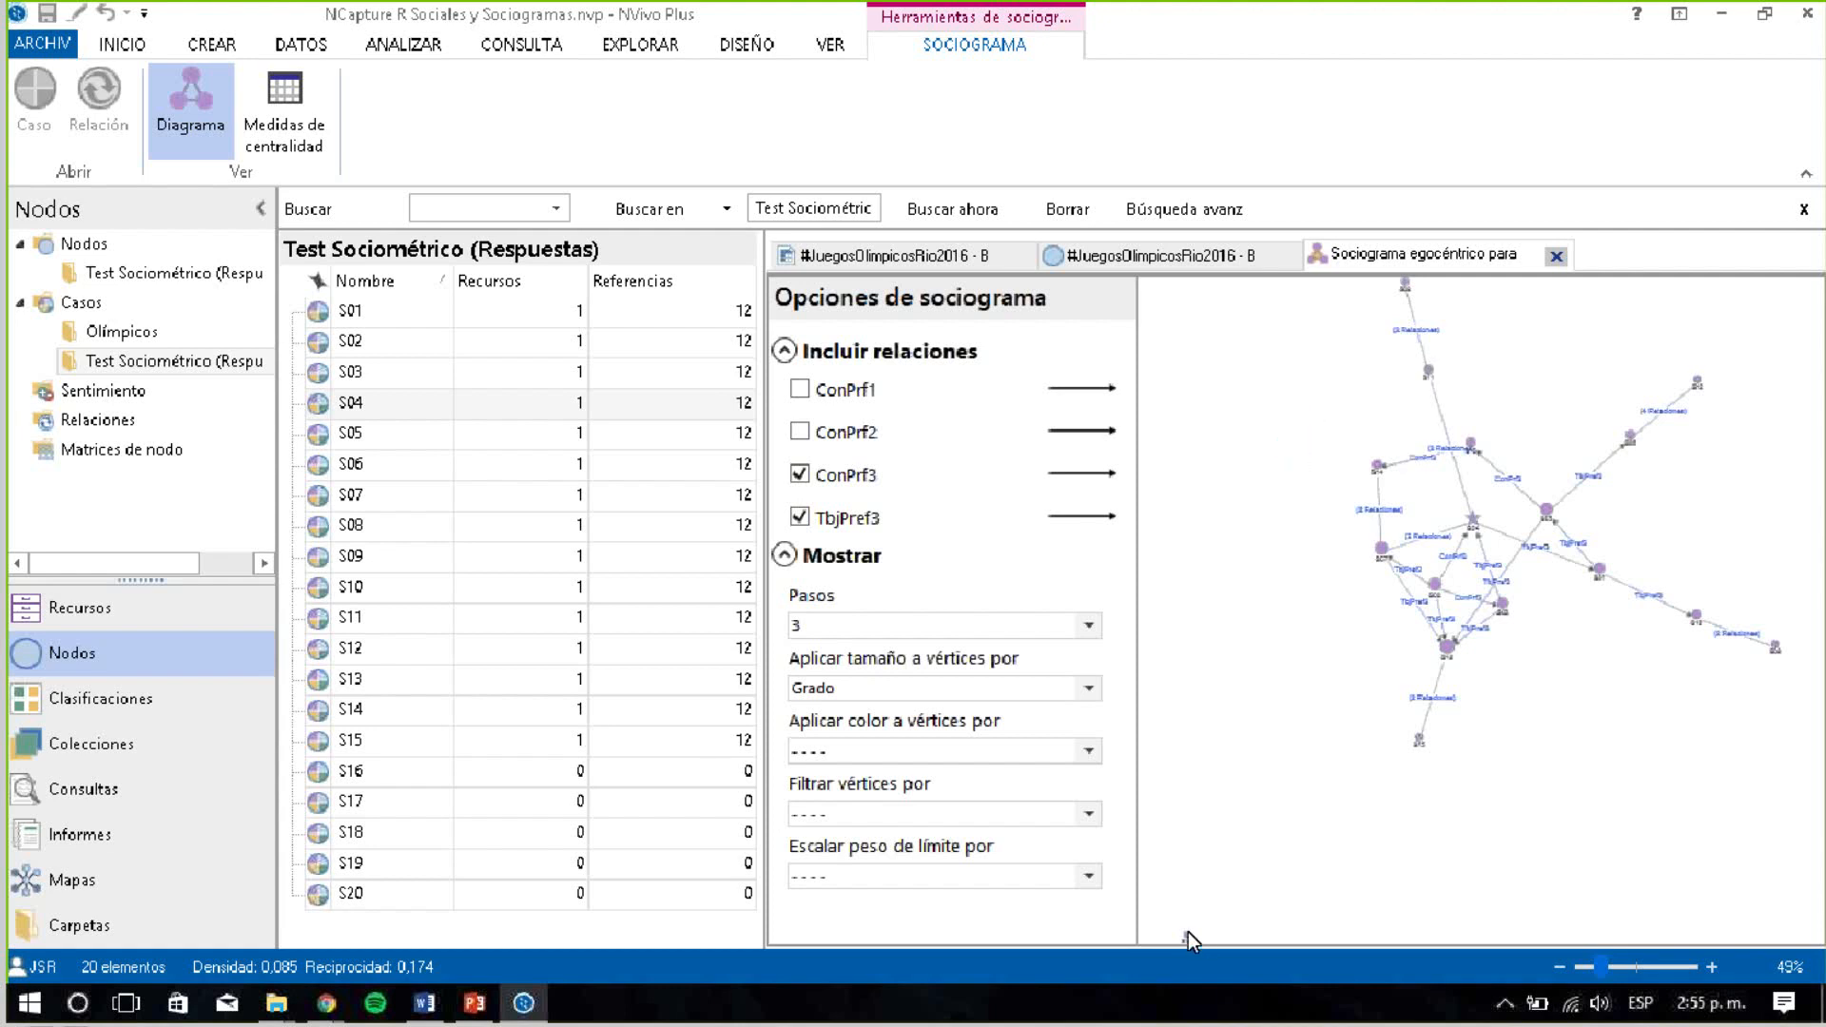
{"action": "left_click_drag", "start_coordinate": [1189, 936], "coordinate": [1200, 892]}
{"action": "scroll", "coordinate": [1277, 663], "scroll_direction": "up", "scroll_amount": 2}
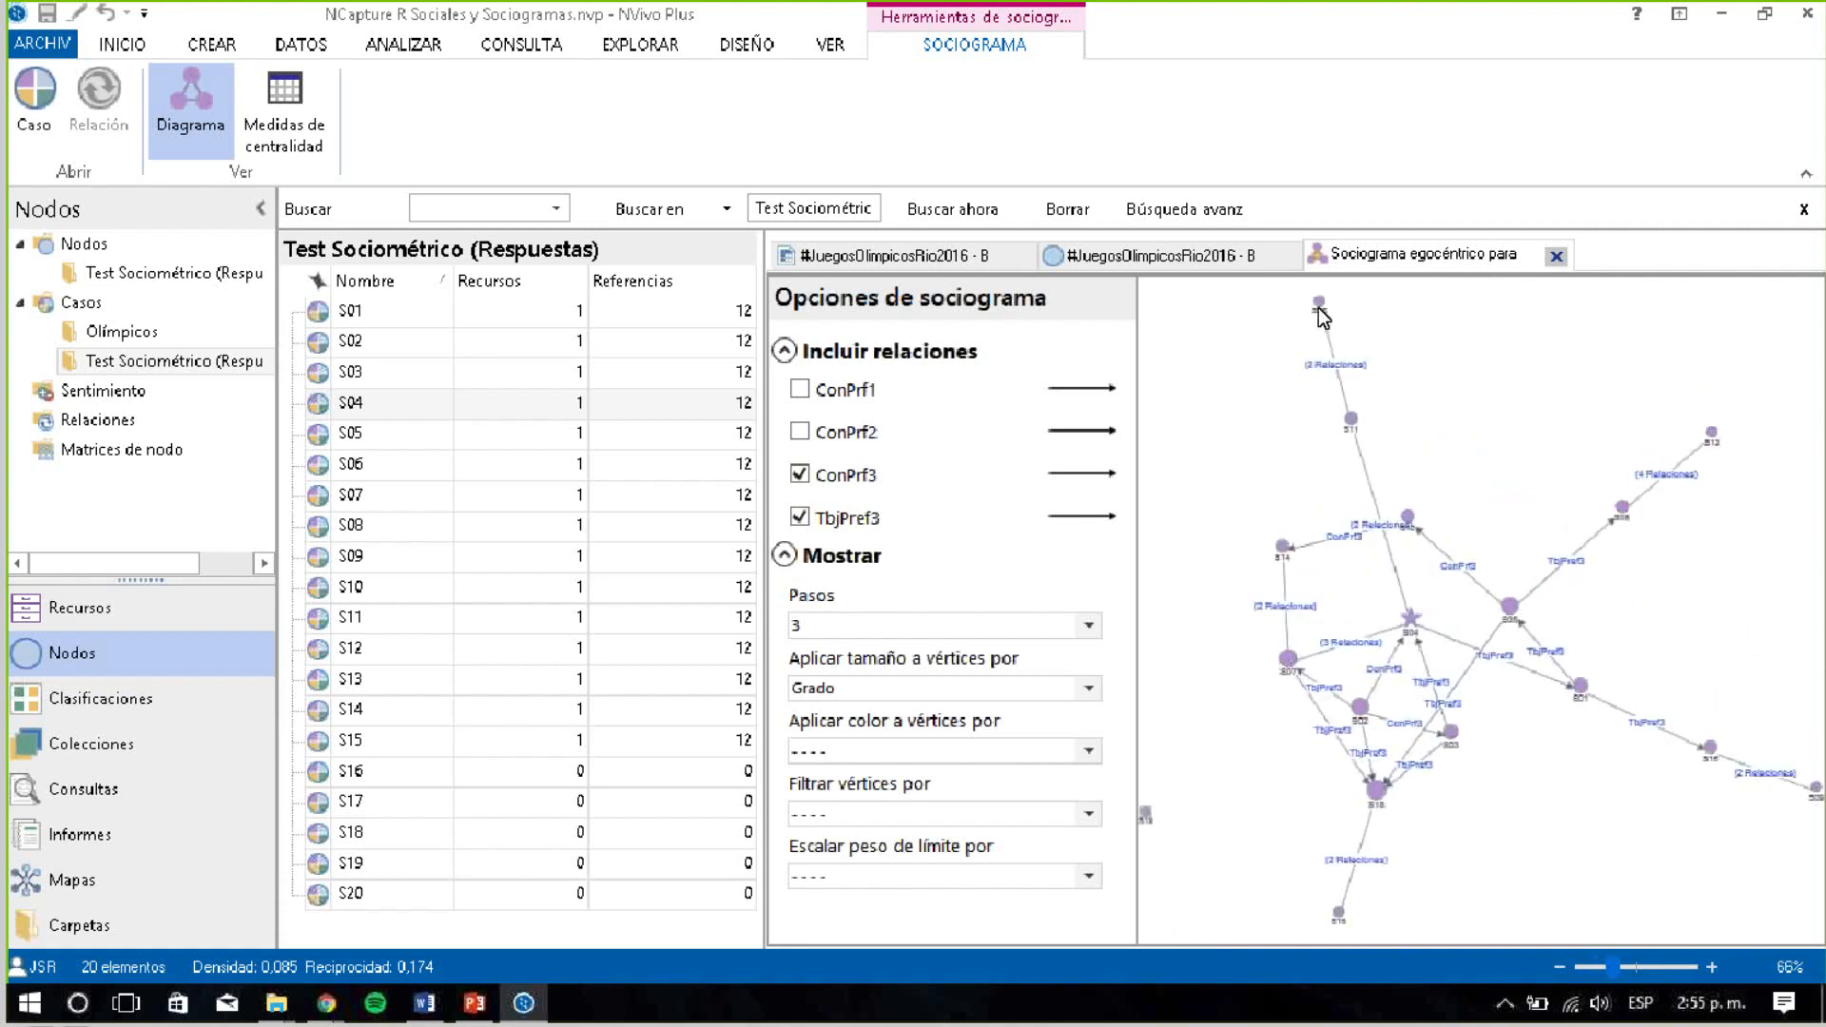
{"action": "left_click_drag", "start_coordinate": [1319, 308], "coordinate": [1299, 432]}
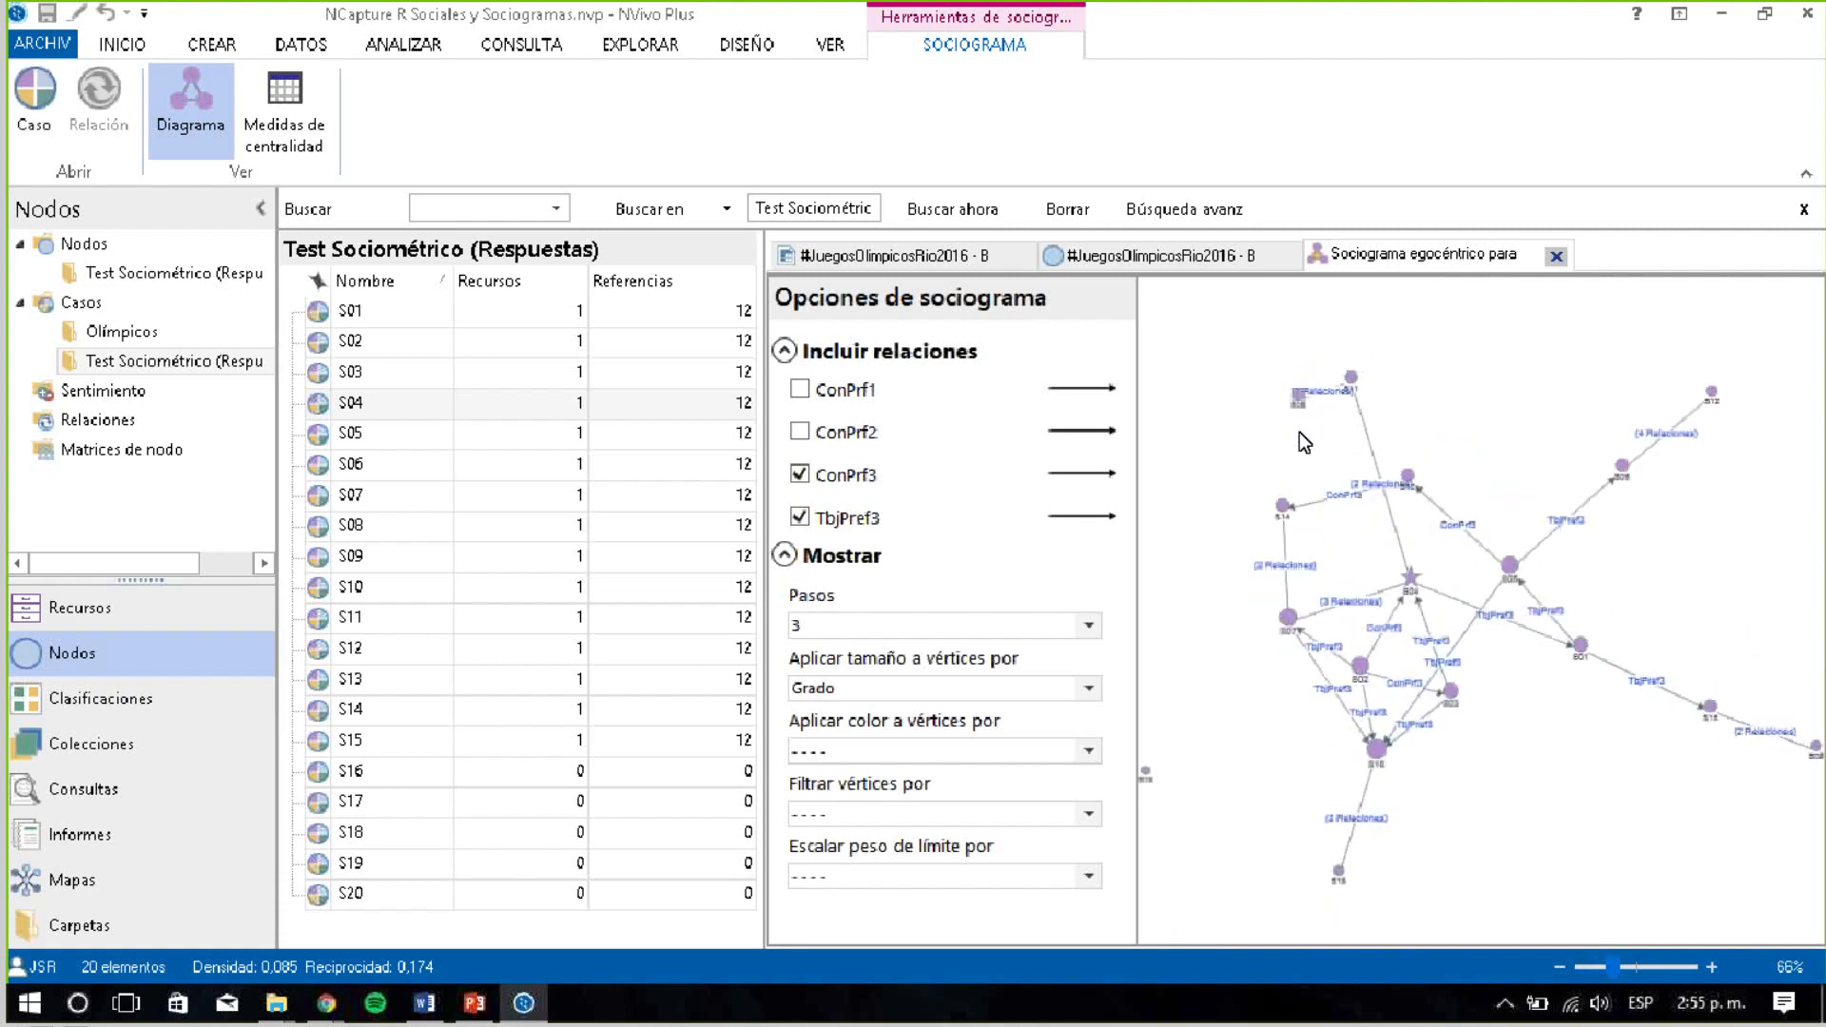
{"action": "left_click_drag", "start_coordinate": [1709, 375], "coordinate": [1533, 406]}
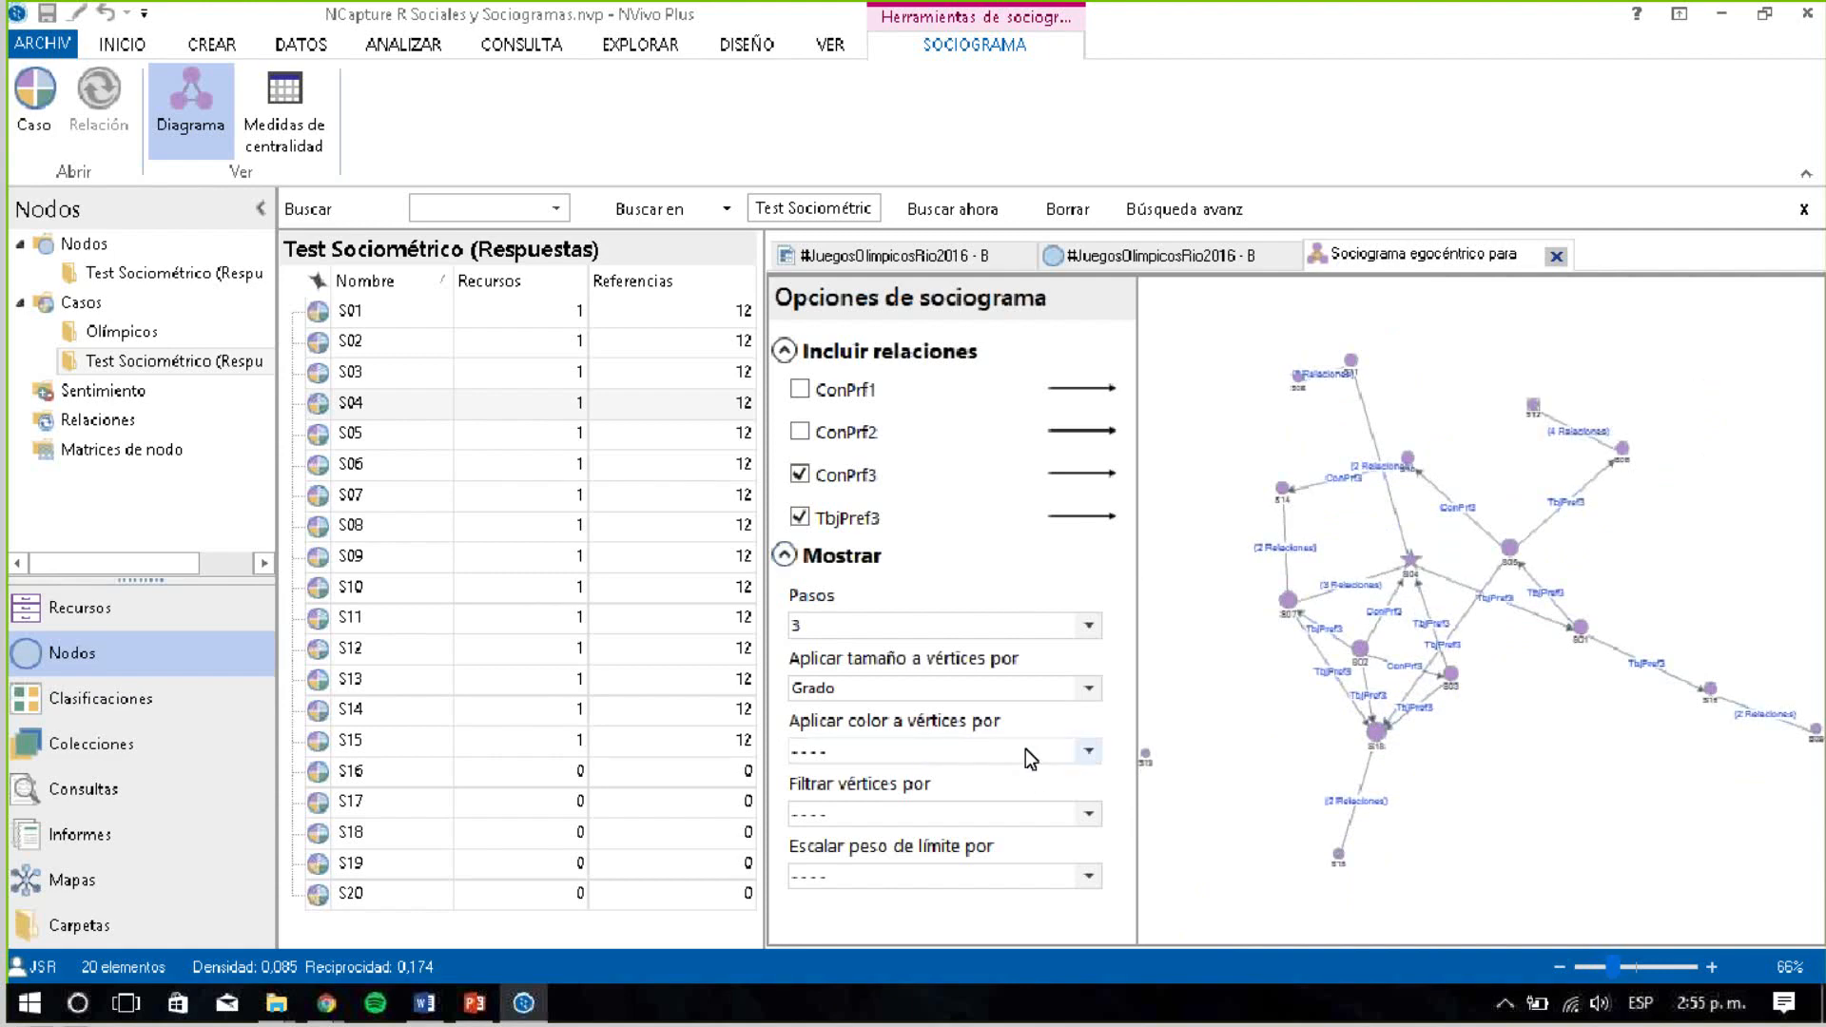
Color the sociogram's vertices by Grado correcto, filter them by Grado correcto as well, and redraw the diagram
{"action": "left_click", "coordinate": [1089, 752]}
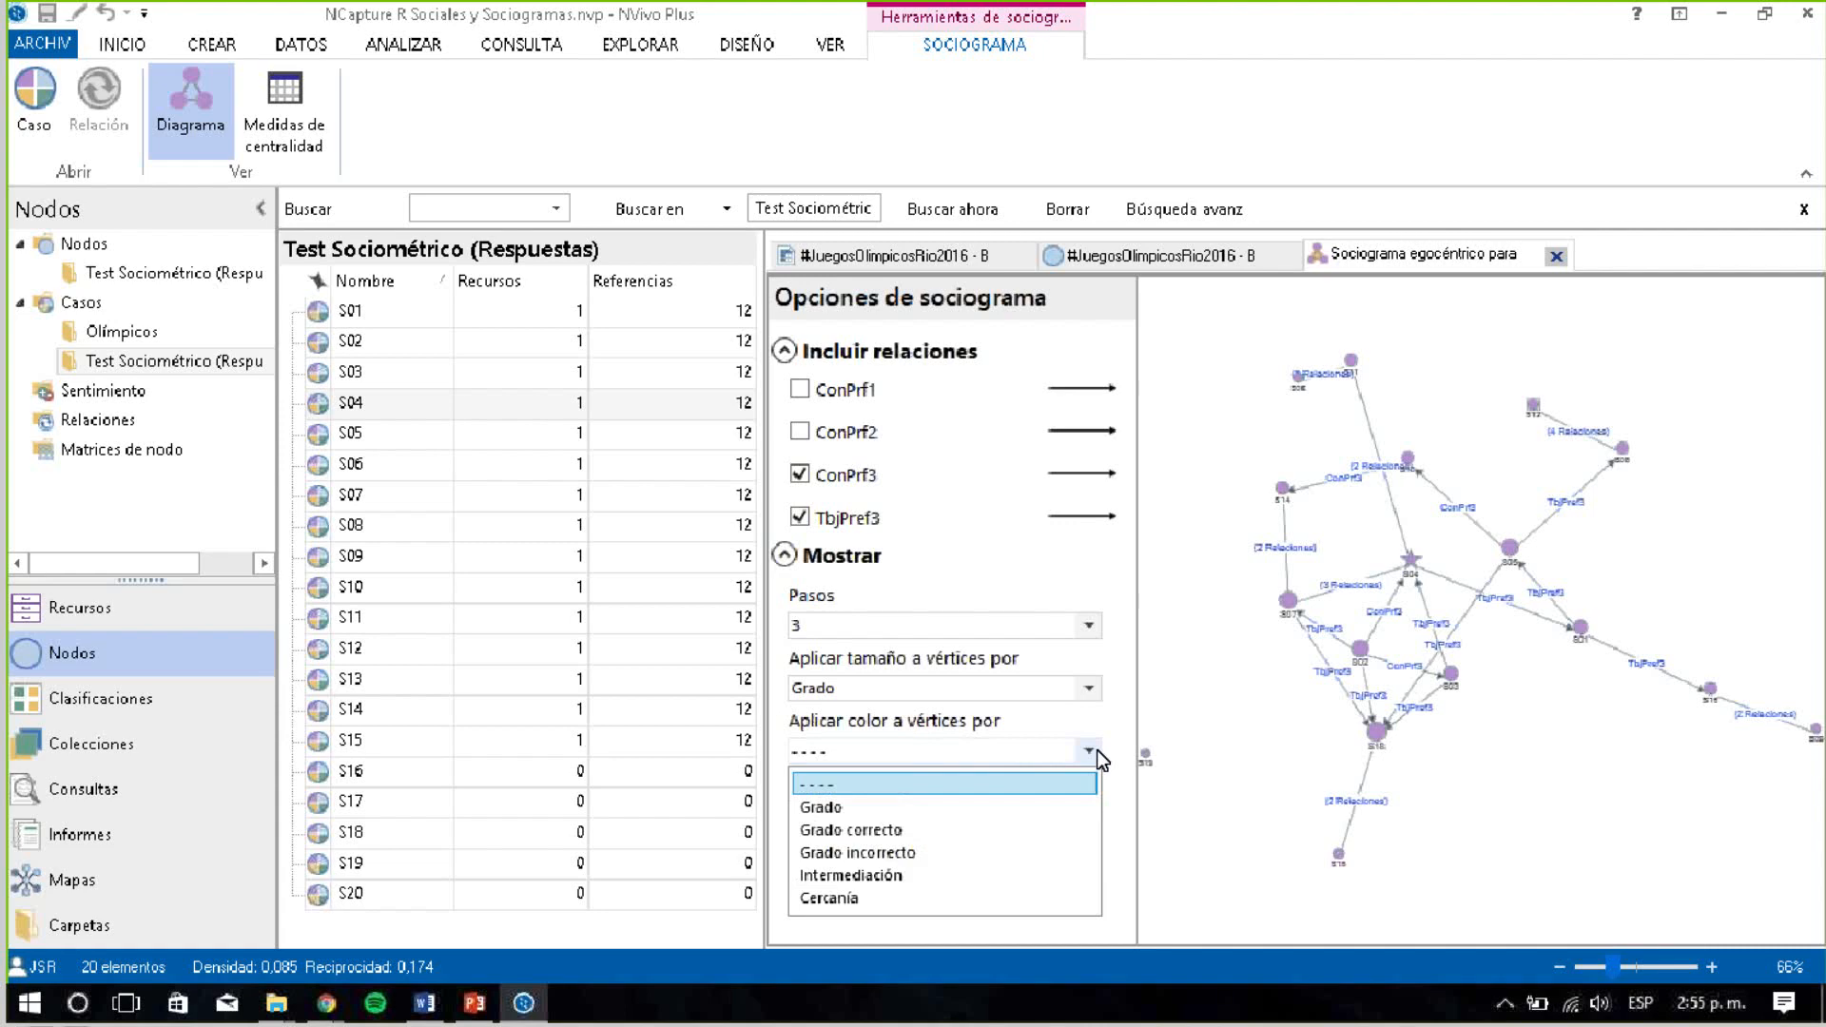
{"action": "left_click", "coordinate": [890, 831]}
{"action": "left_click", "coordinate": [1430, 622]}
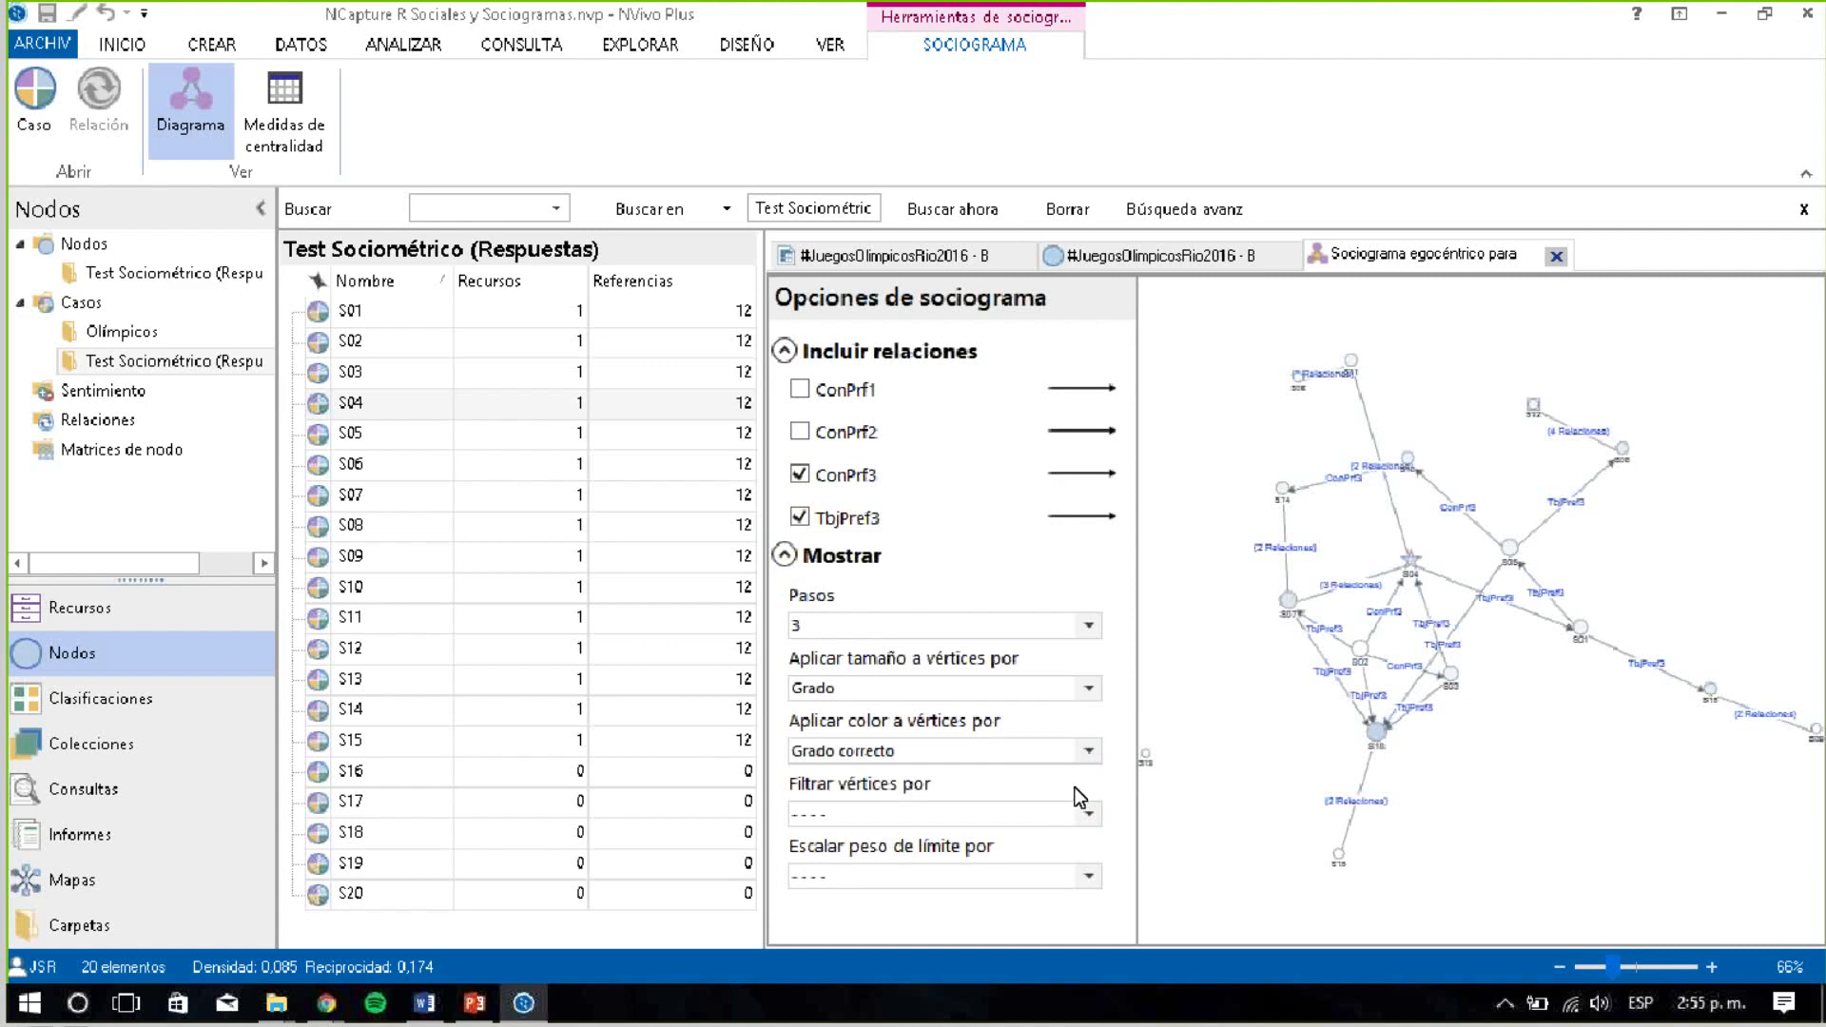
{"action": "left_click", "coordinate": [1088, 816]}
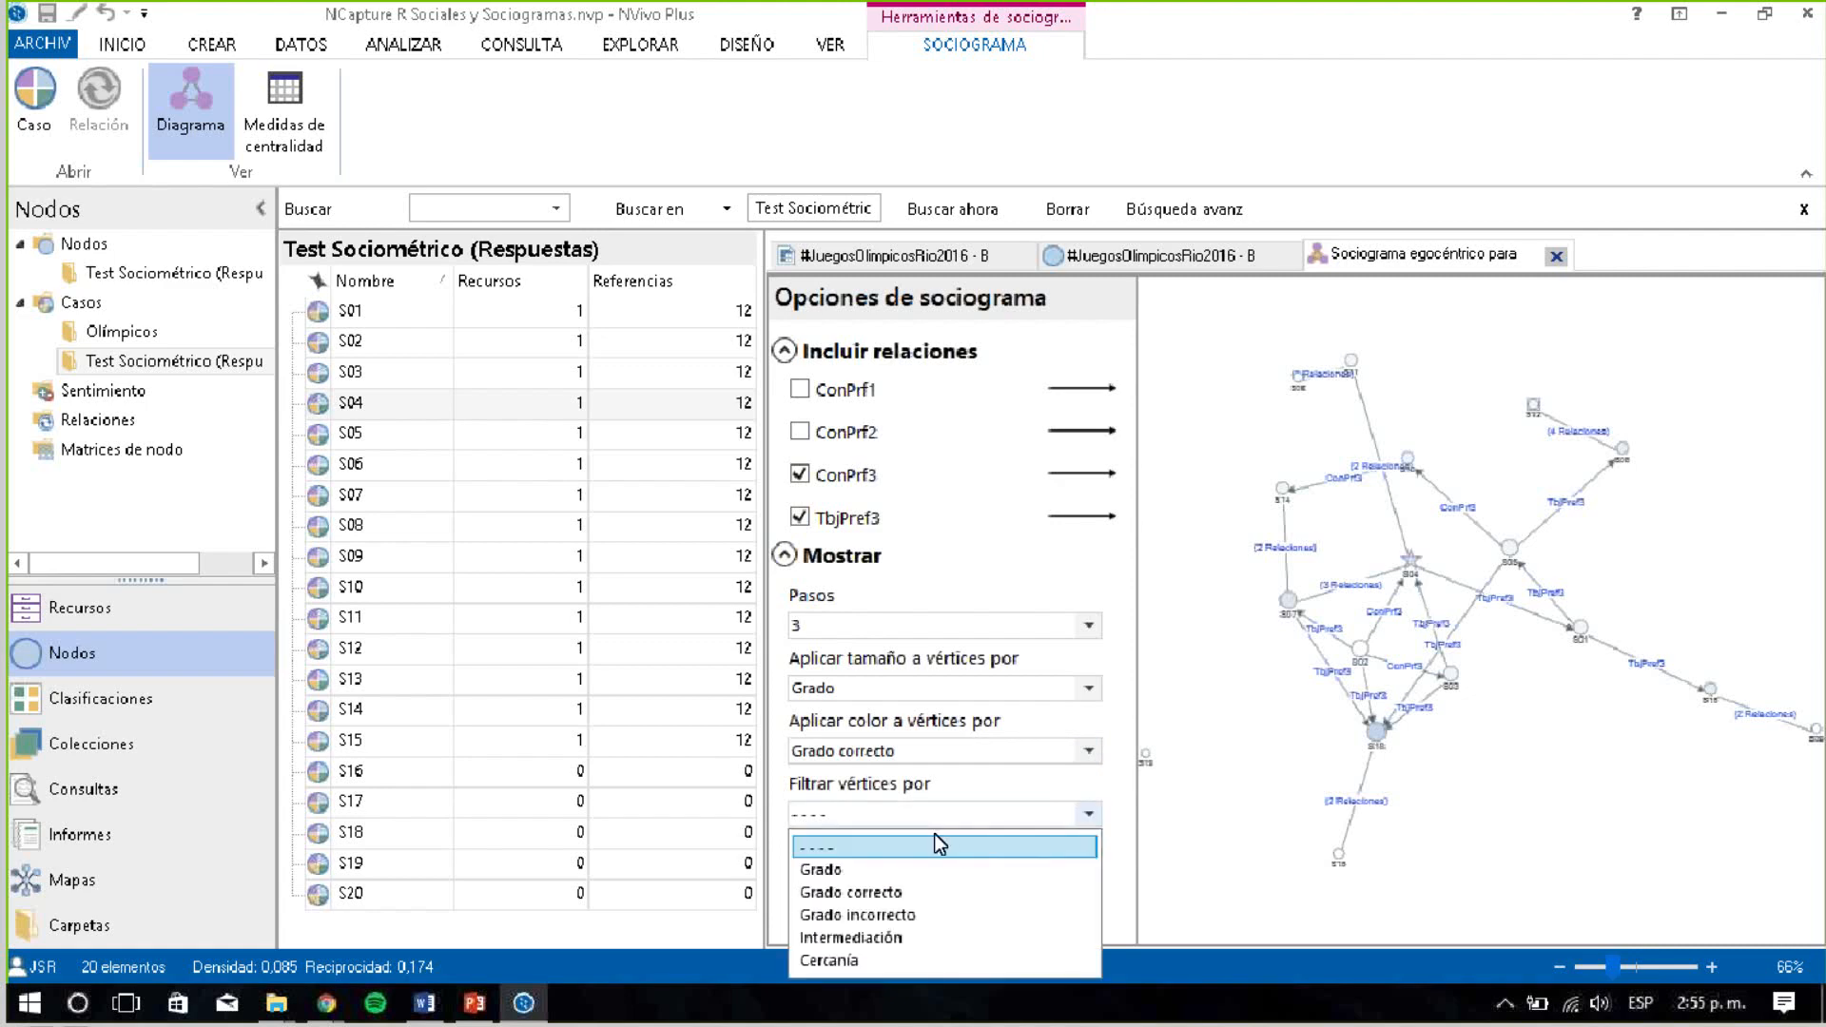
{"action": "left_click", "coordinate": [871, 894]}
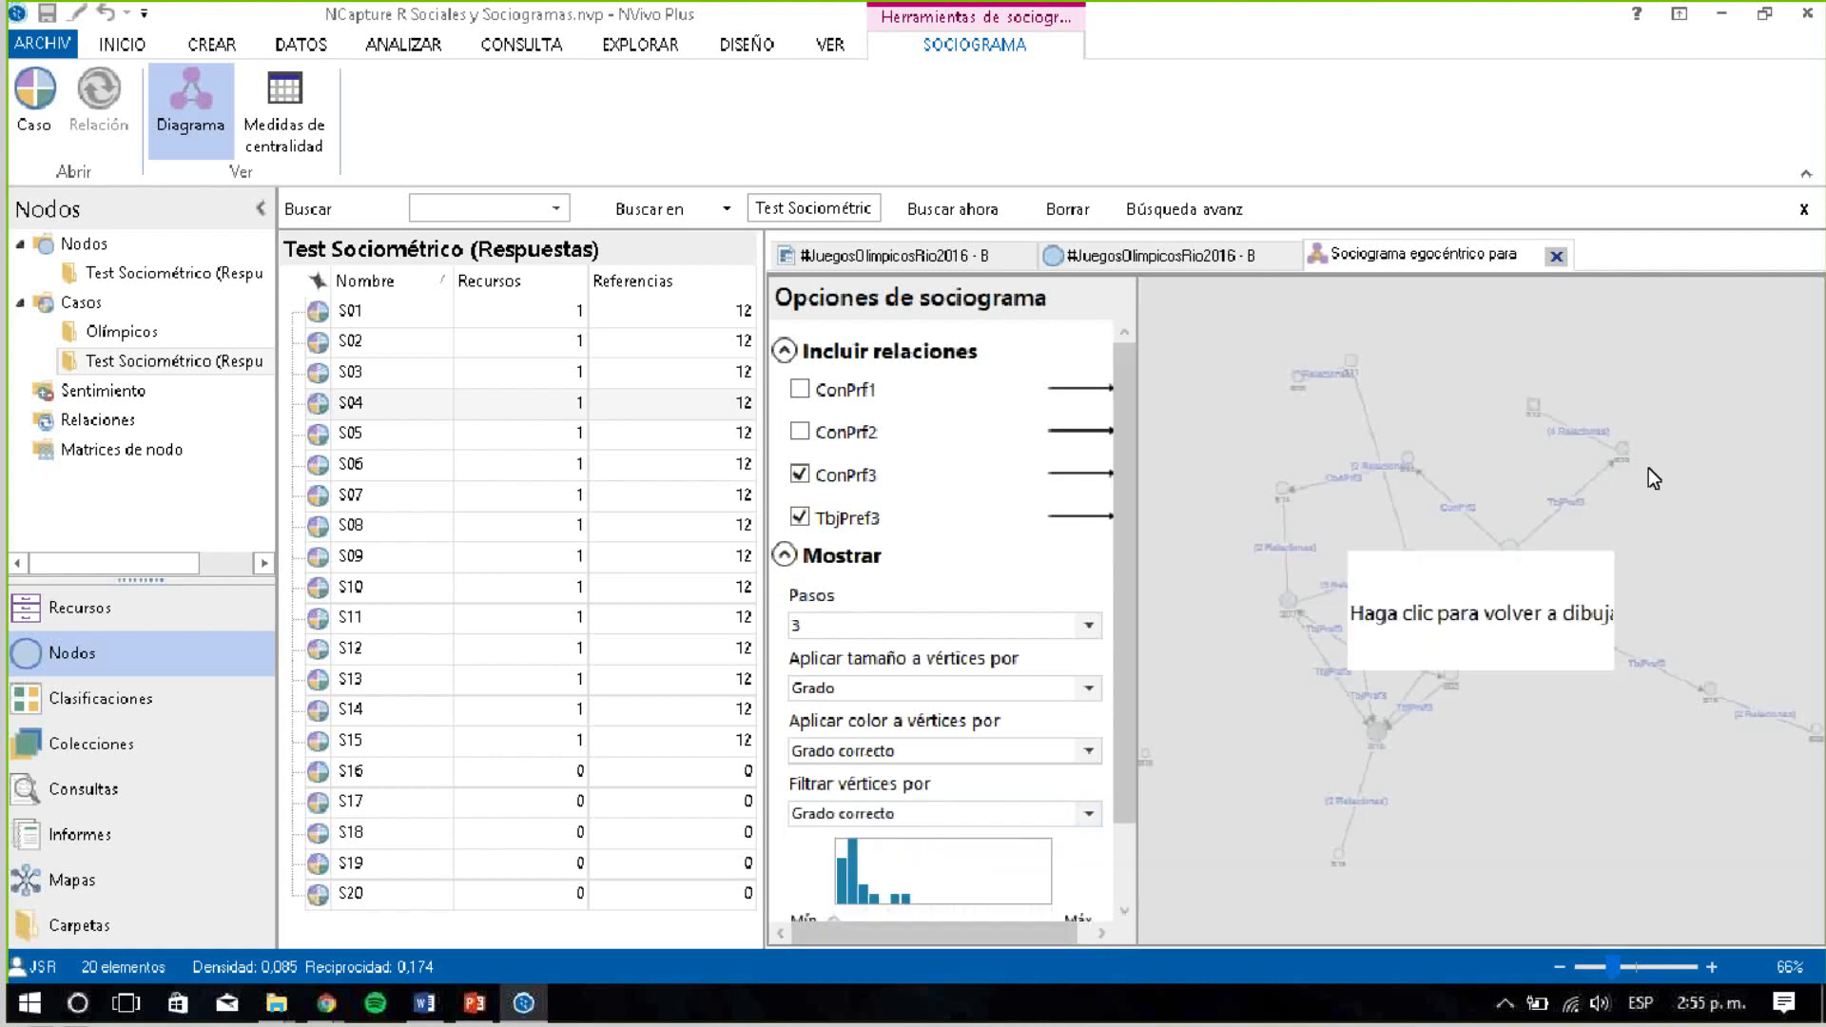
{"action": "left_click", "coordinate": [1510, 596]}
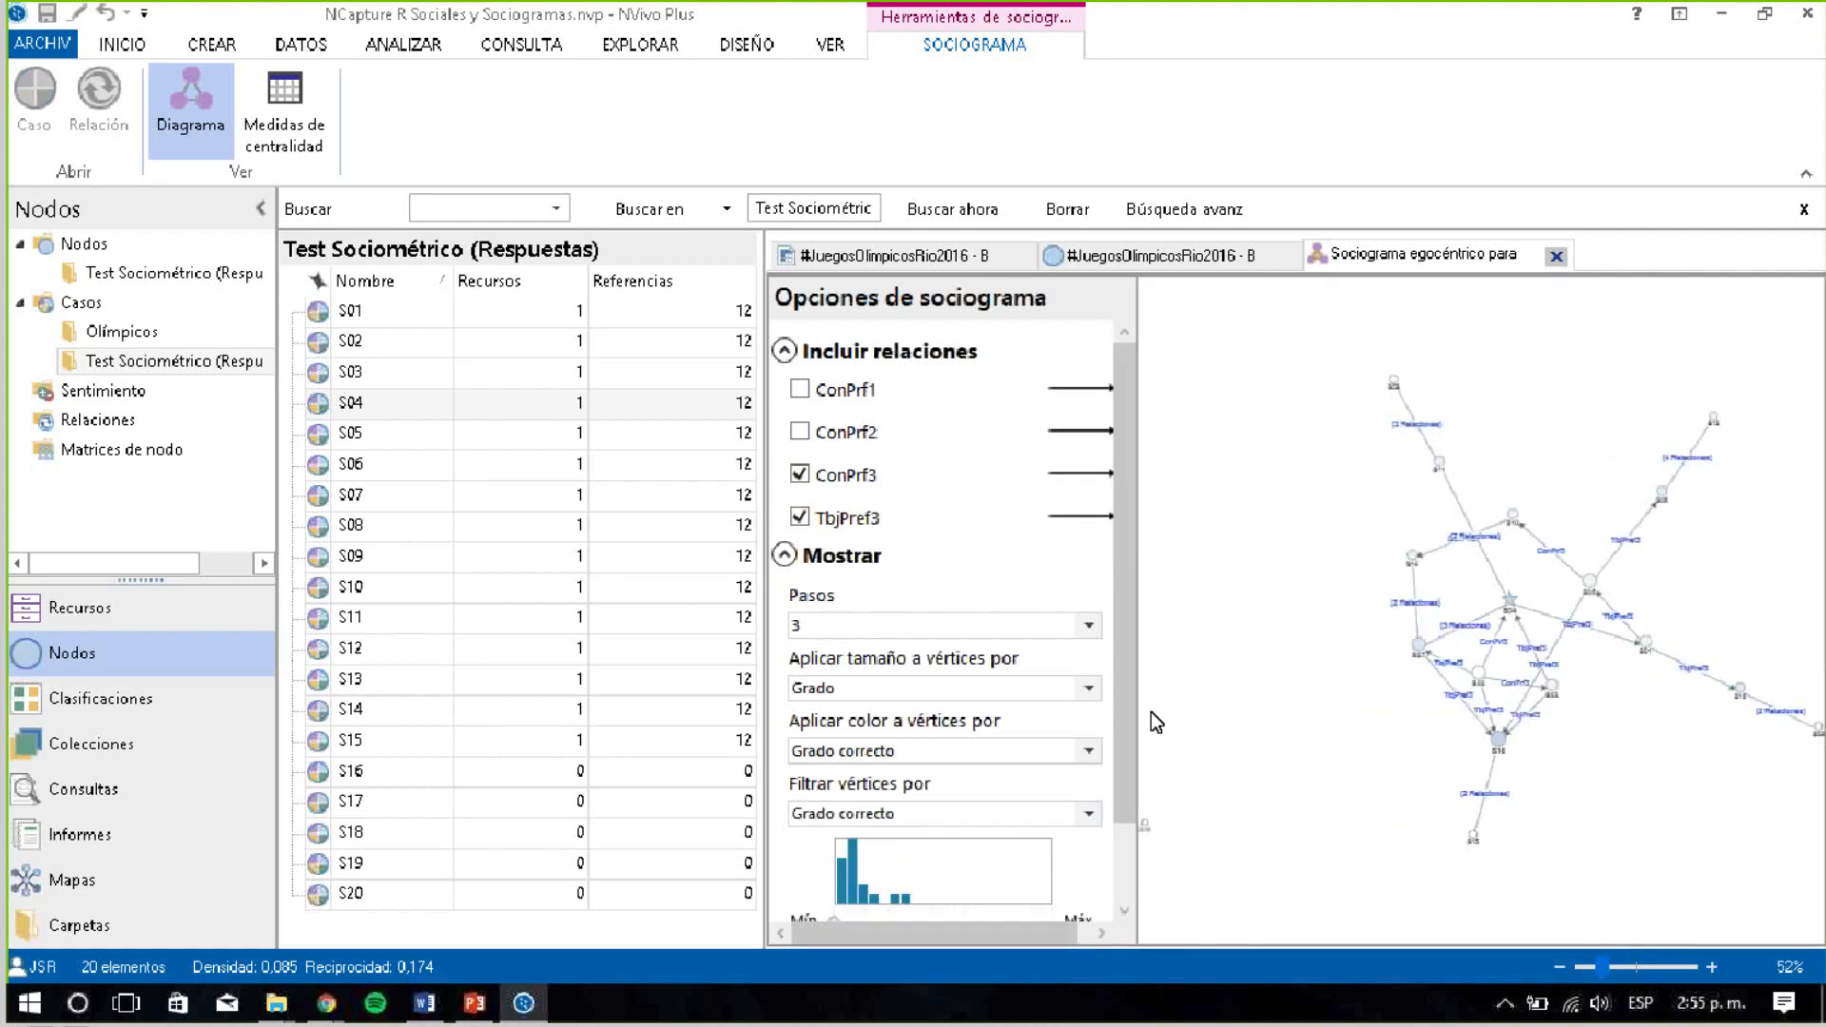
Scale the sociogram's edge weight by Cantidad de relaciones and redraw the diagram
{"action": "left_click", "coordinate": [1121, 848]}
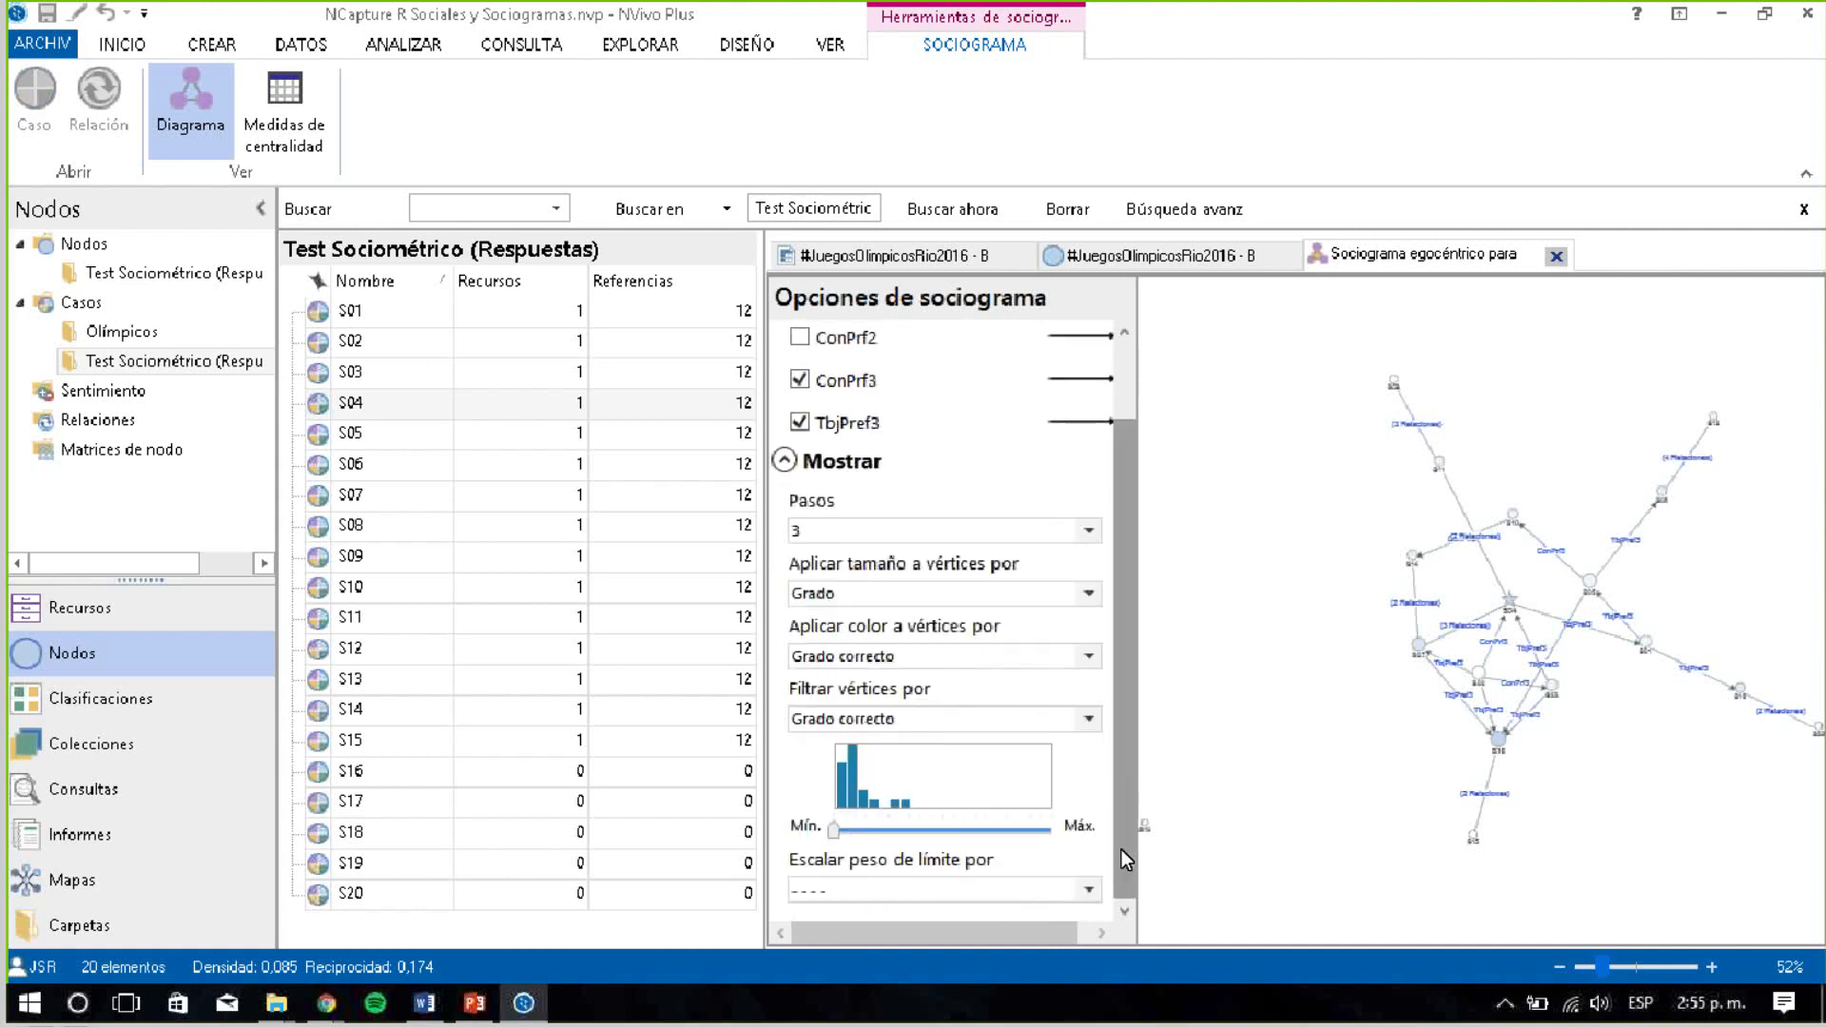
{"action": "left_click", "coordinate": [1088, 894]}
{"action": "left_click", "coordinate": [978, 946]}
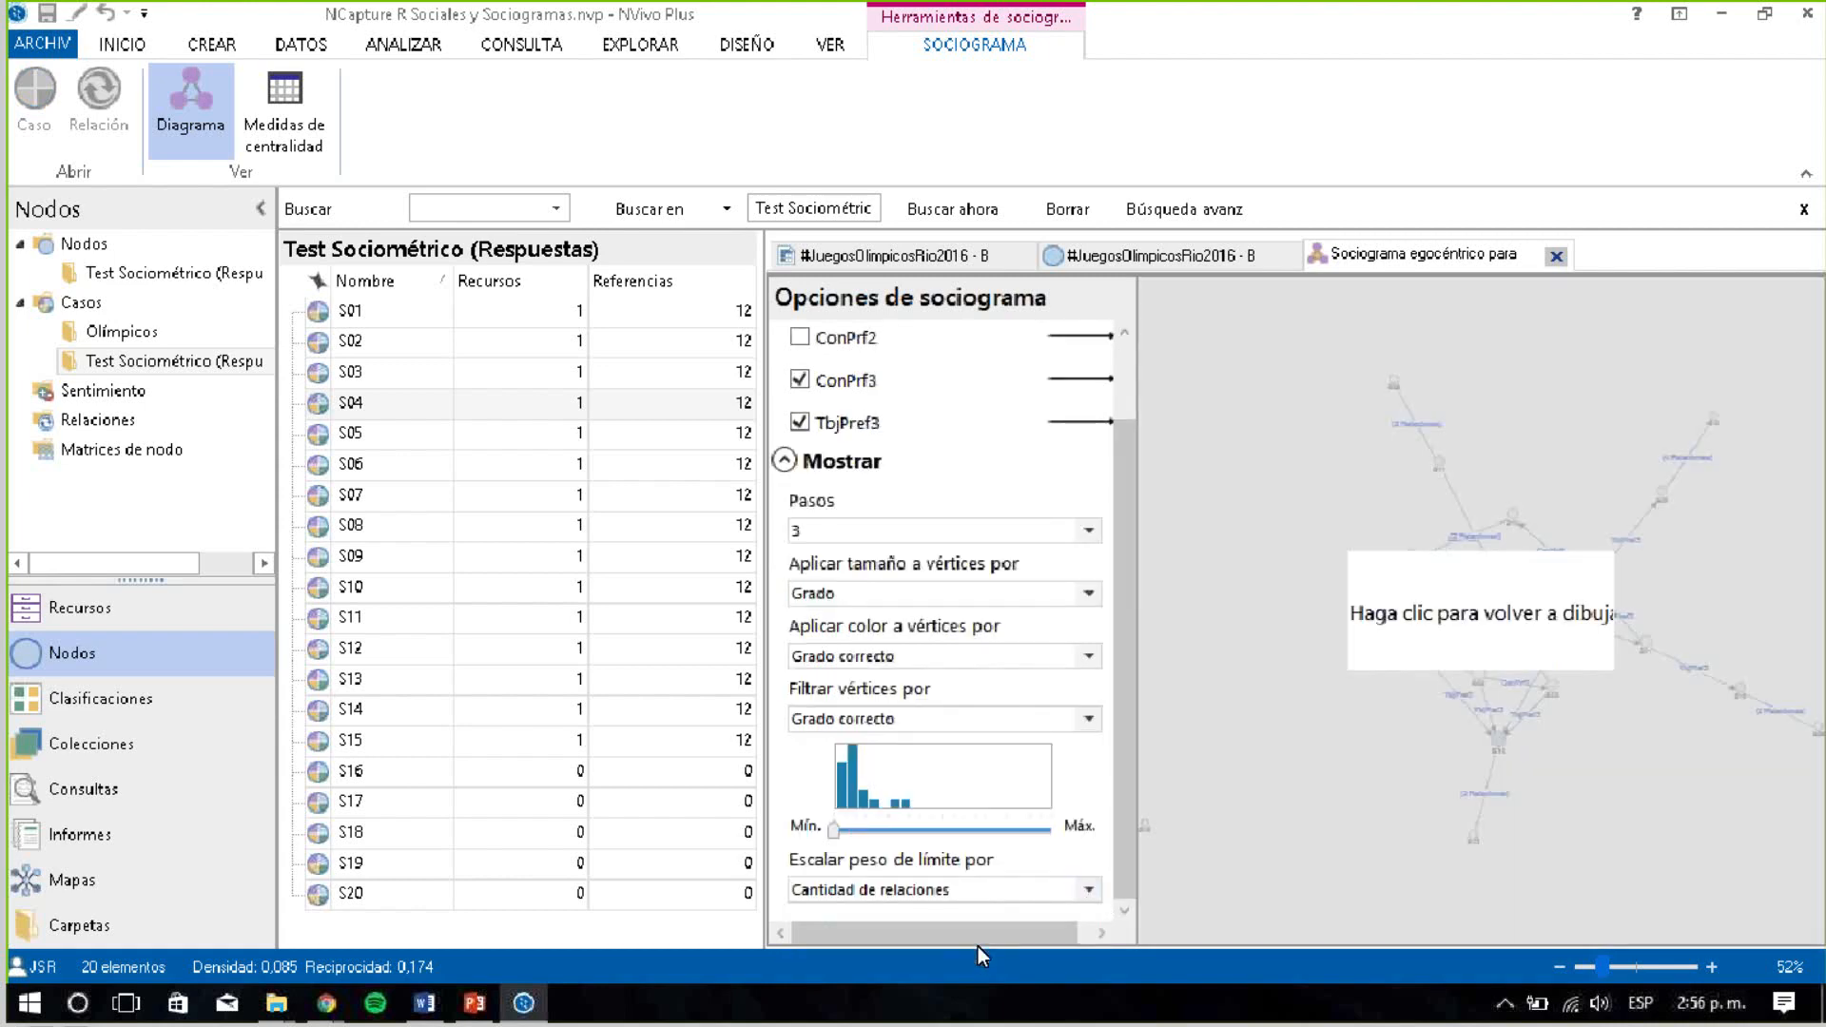
{"action": "left_click", "coordinate": [1455, 605]}
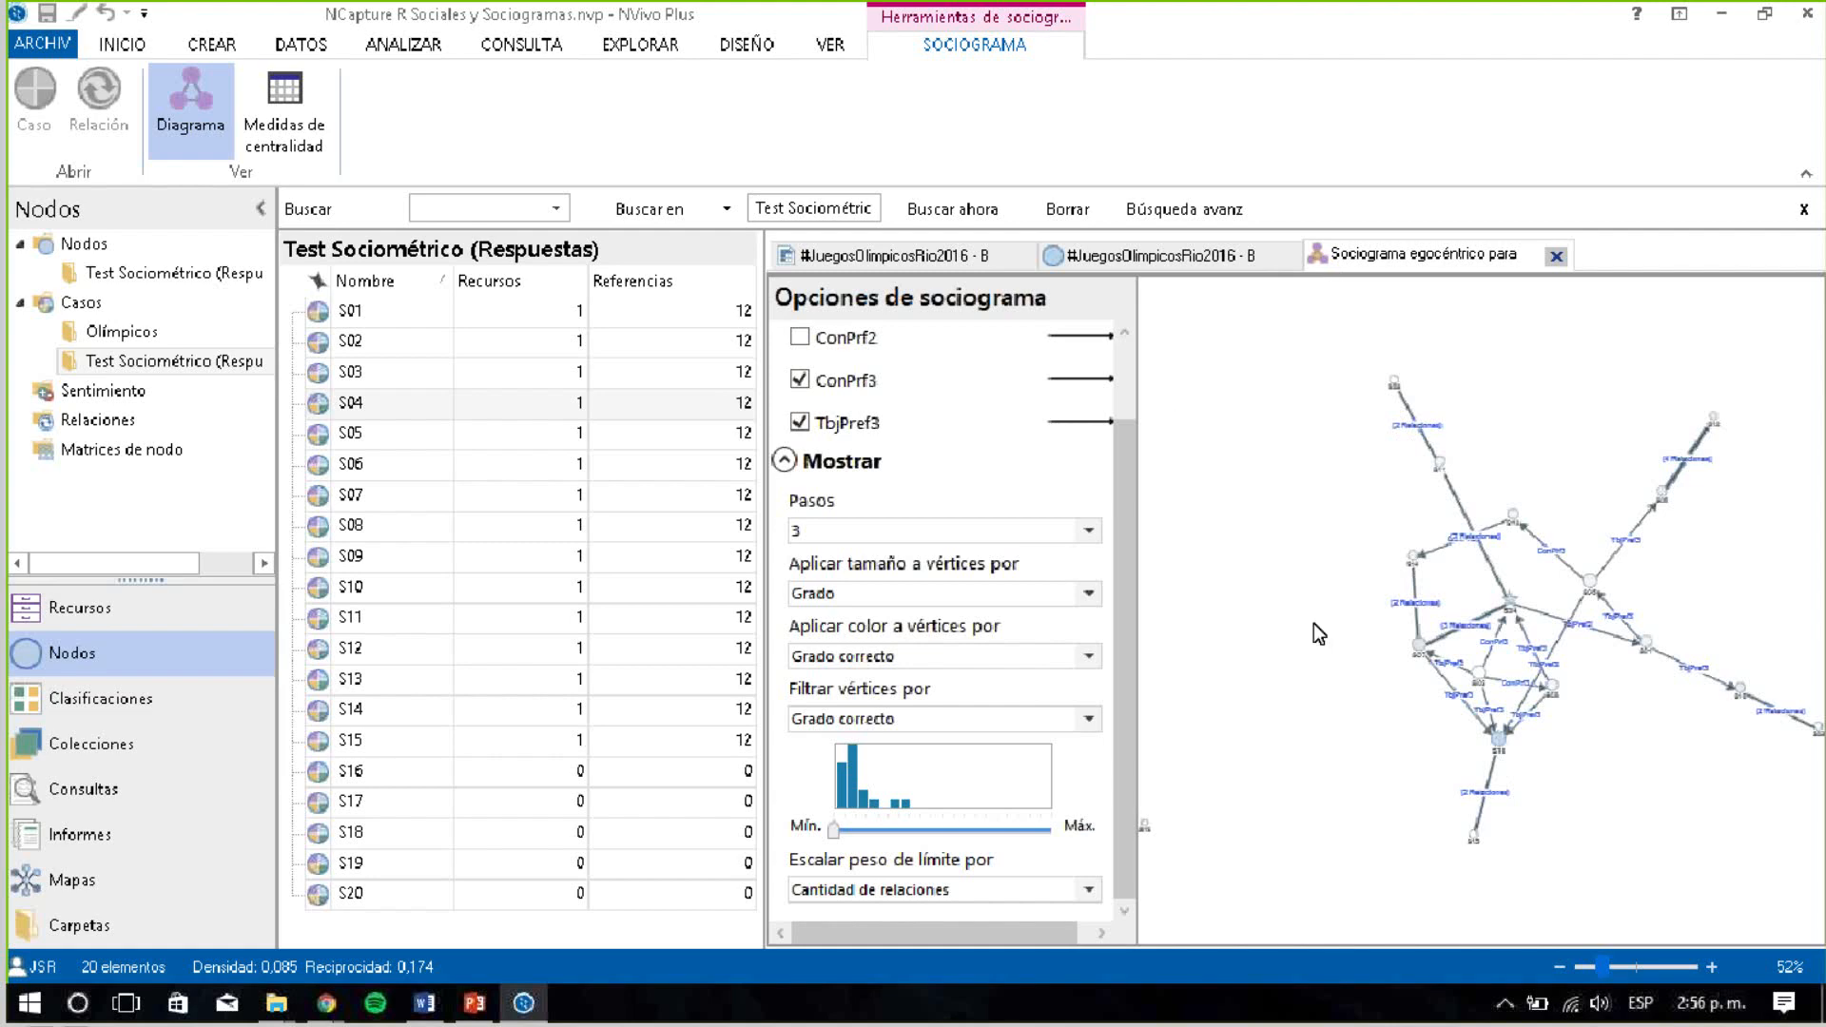
Enlarge the sociogram to 122% and move the isolated vertex S19 closer to the rest of the network
{"action": "left_click", "coordinate": [1714, 964]}
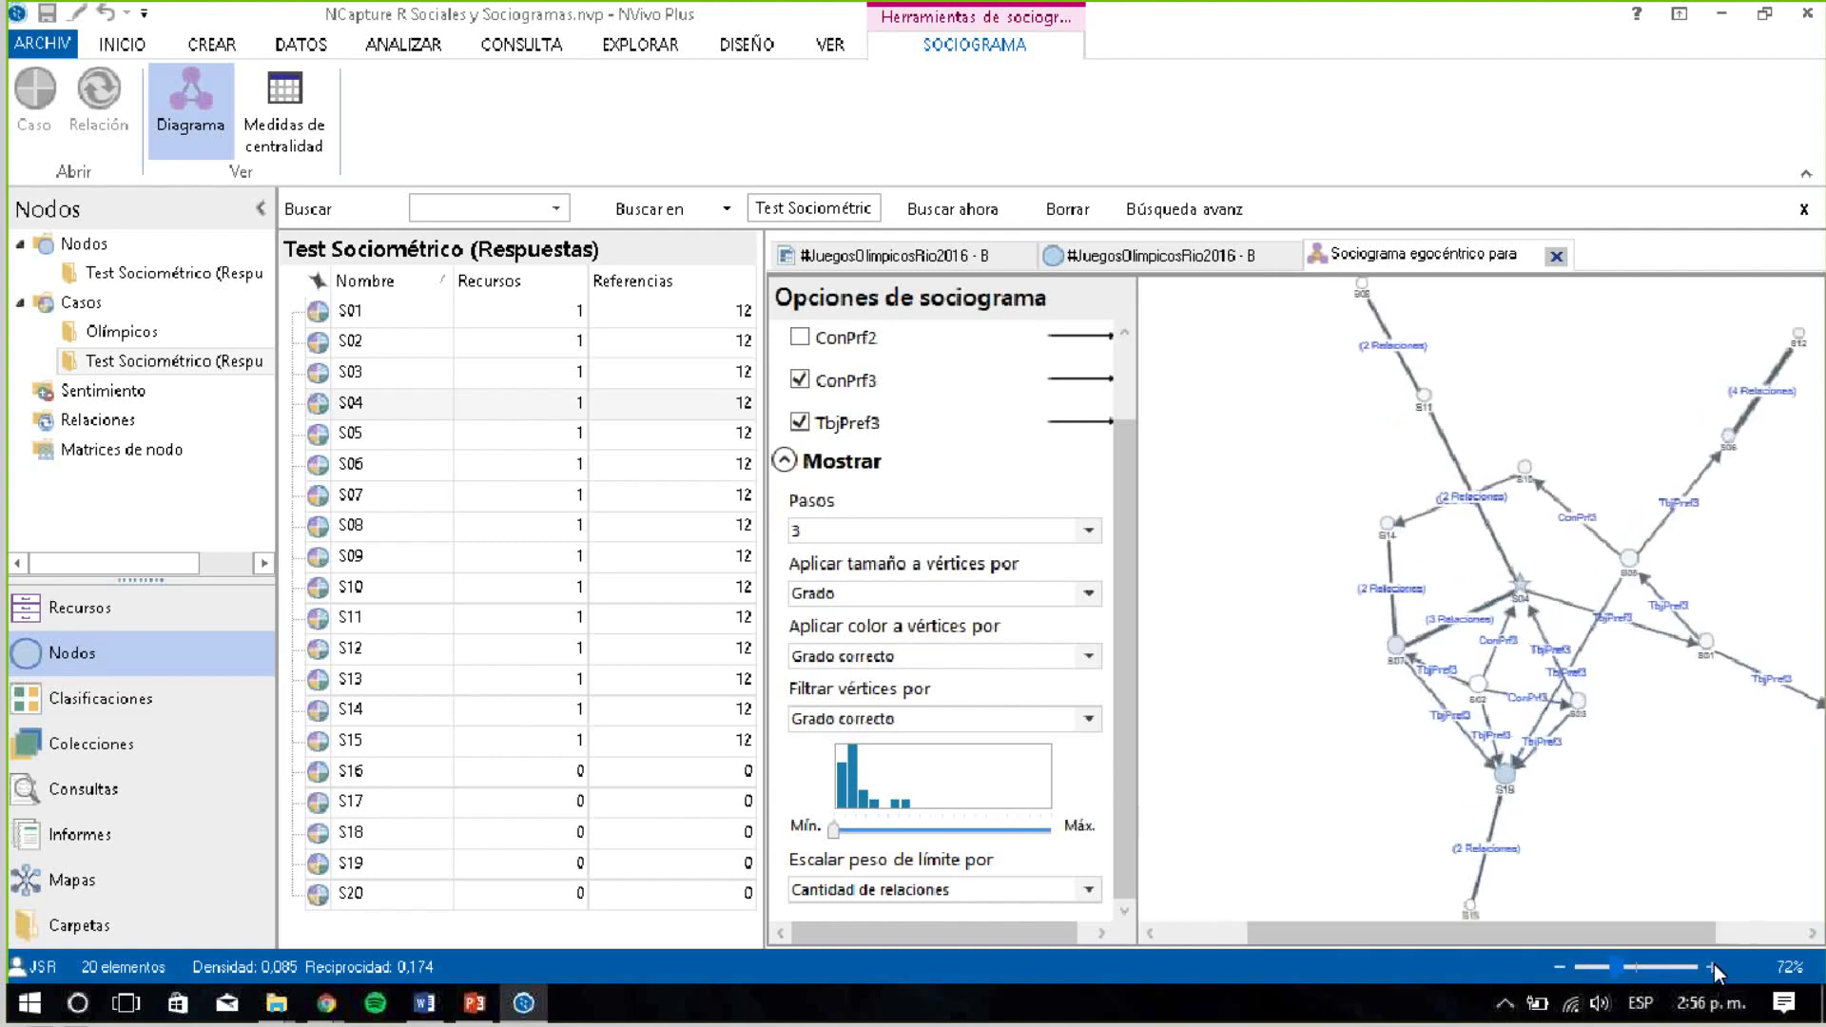
{"action": "left_click", "coordinate": [1714, 964]}
{"action": "left_click", "coordinate": [1714, 965]}
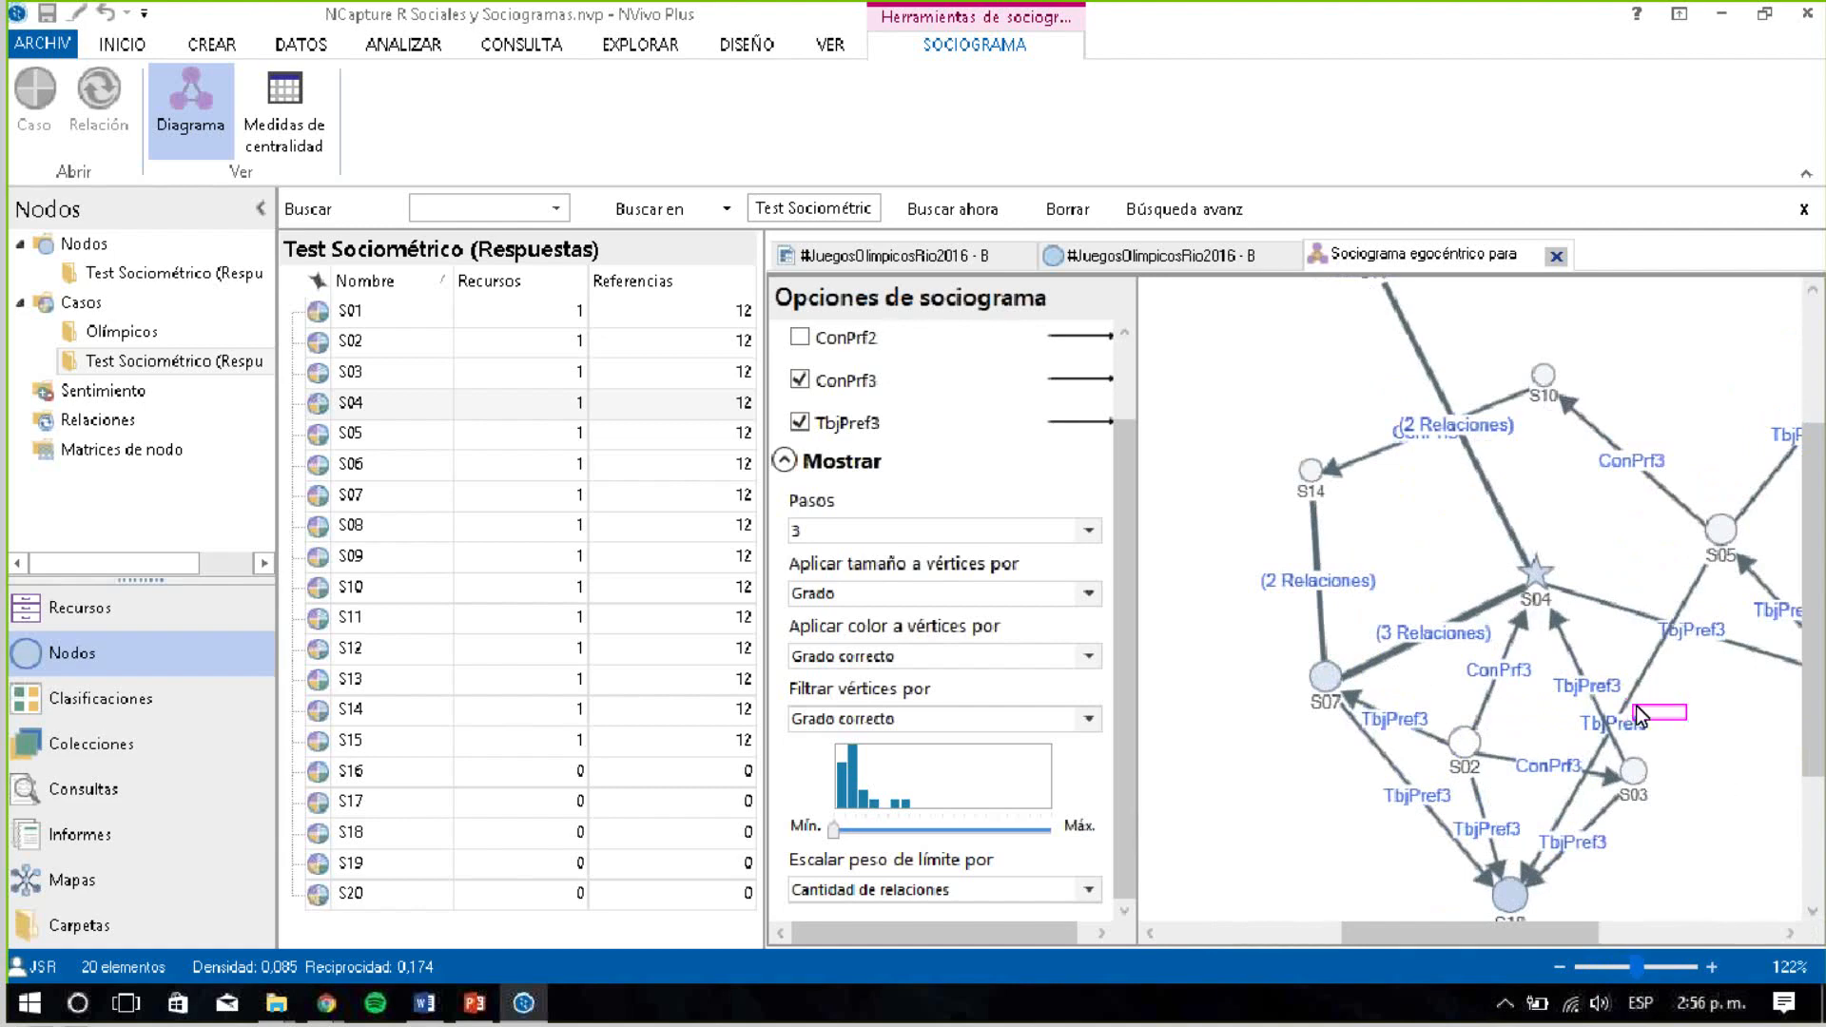
{"action": "mouse_move", "coordinate": [1429, 932]}
{"action": "left_mouse_down"}
{"action": "mouse_move", "coordinate": [1602, 933]}
{"action": "mouse_move", "coordinate": [1411, 939]}
{"action": "left_mouse_up"}
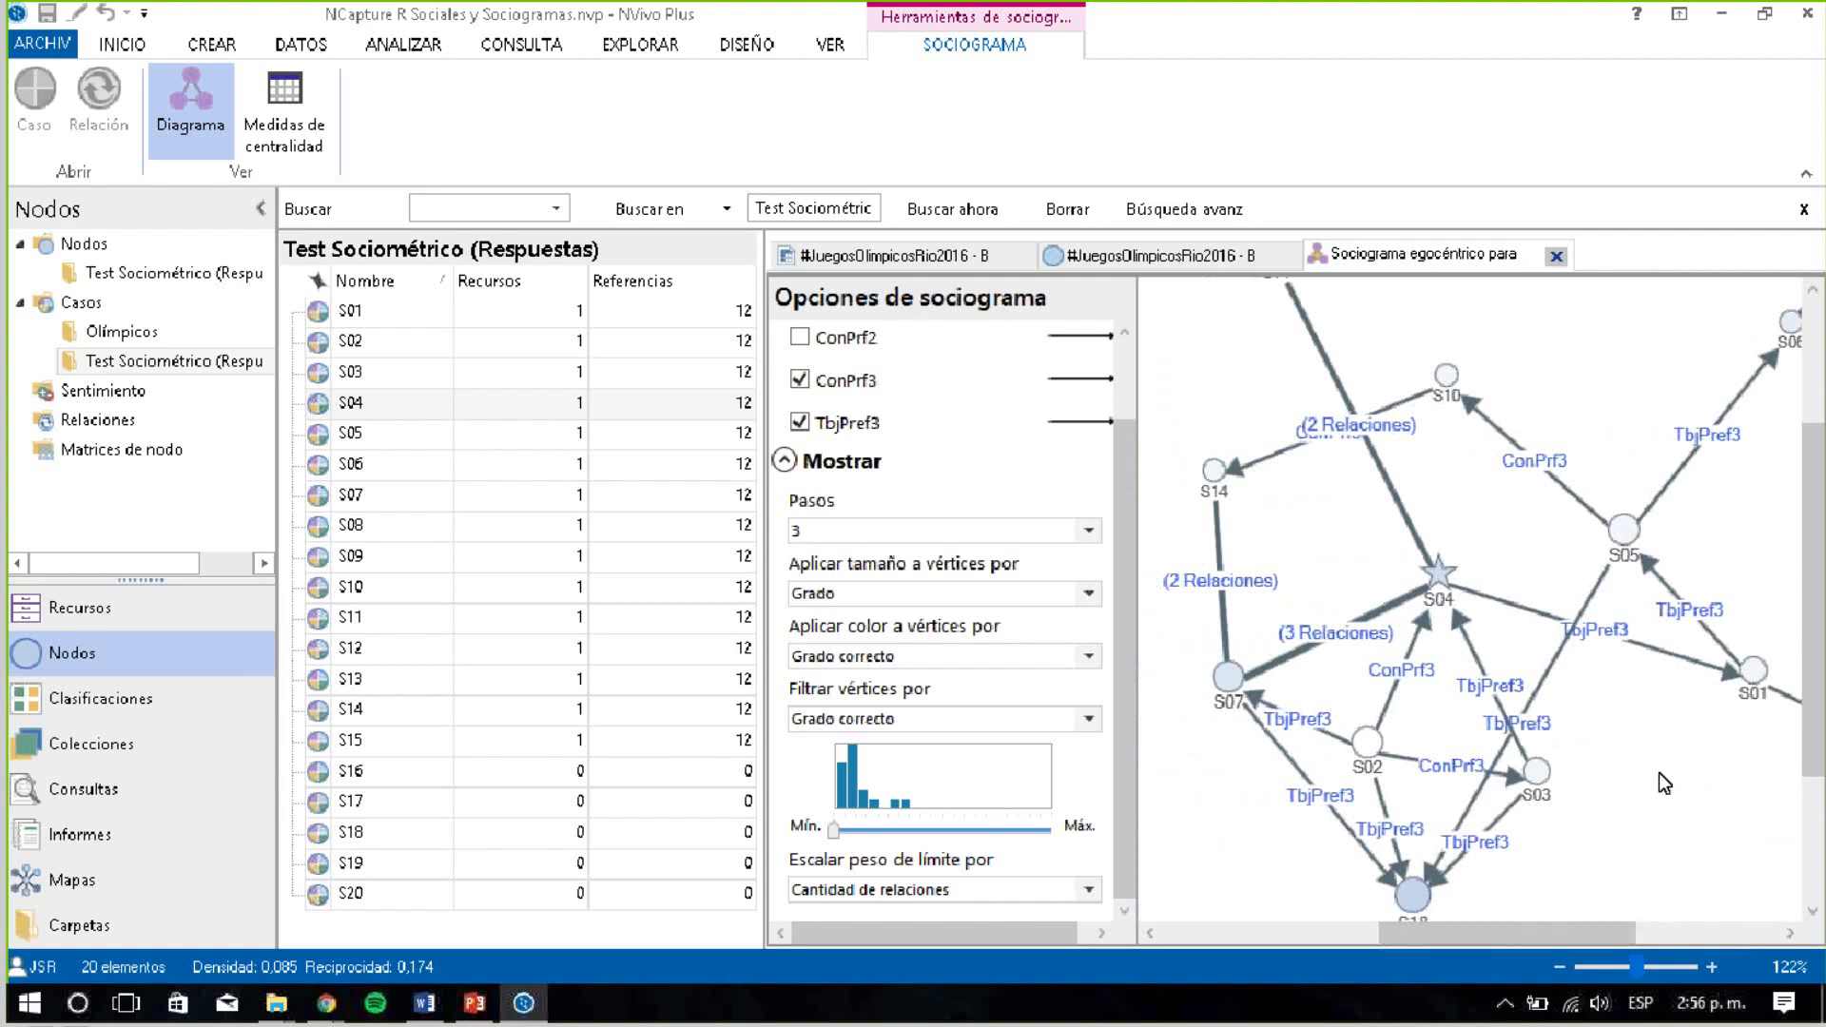
{"action": "left_click_drag", "start_coordinate": [1811, 533], "coordinate": [1810, 653]}
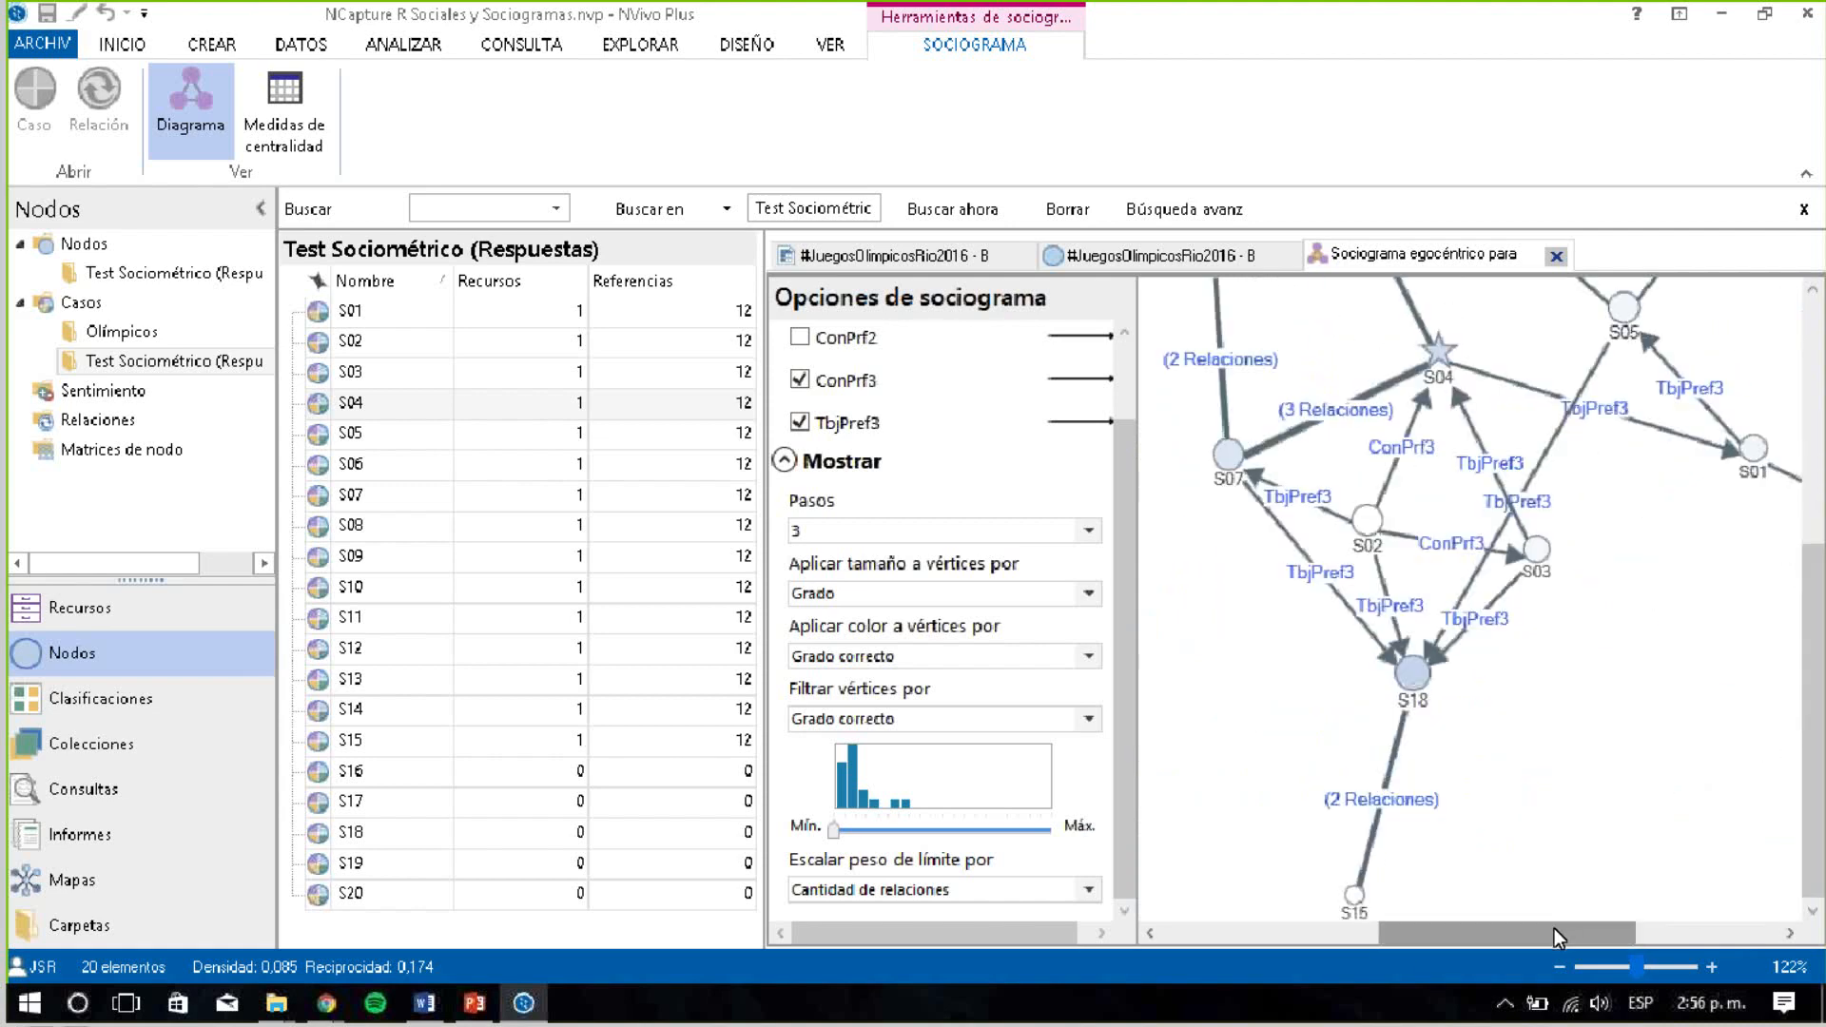
{"action": "left_click_drag", "start_coordinate": [1554, 929], "coordinate": [1287, 968]}
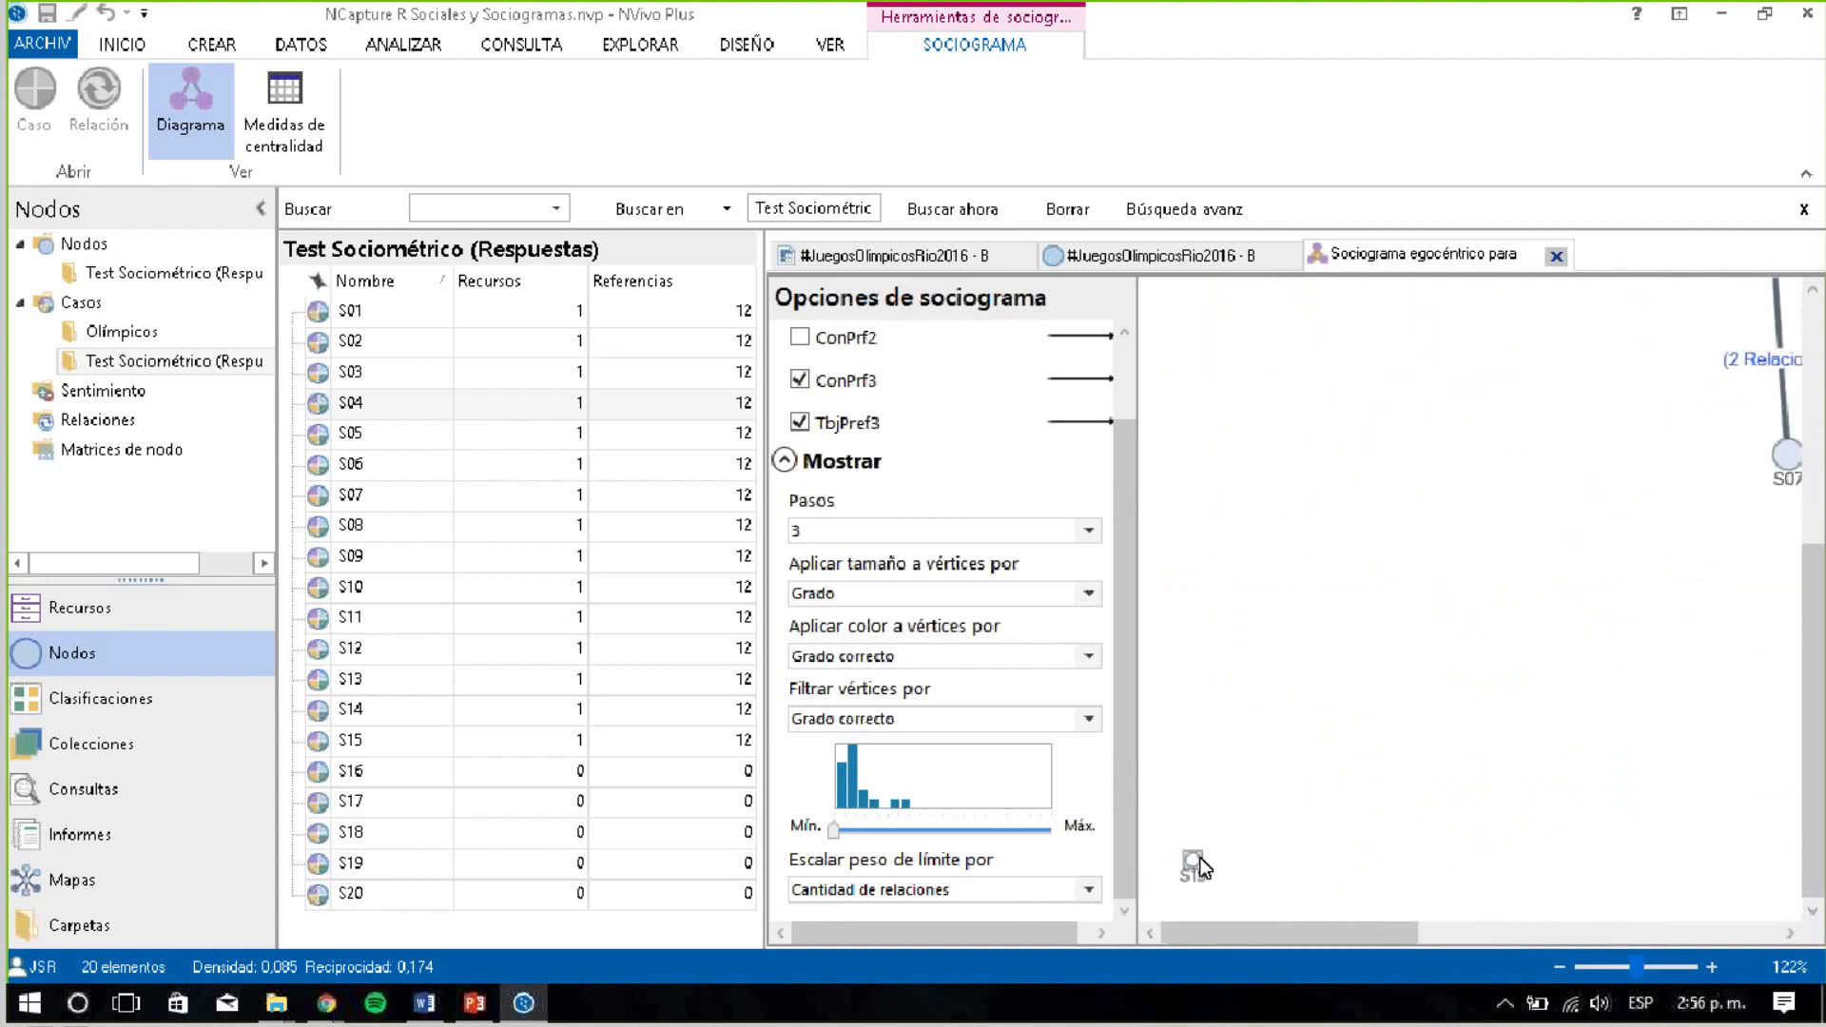
{"action": "left_click_drag", "start_coordinate": [1201, 858], "coordinate": [1606, 673]}
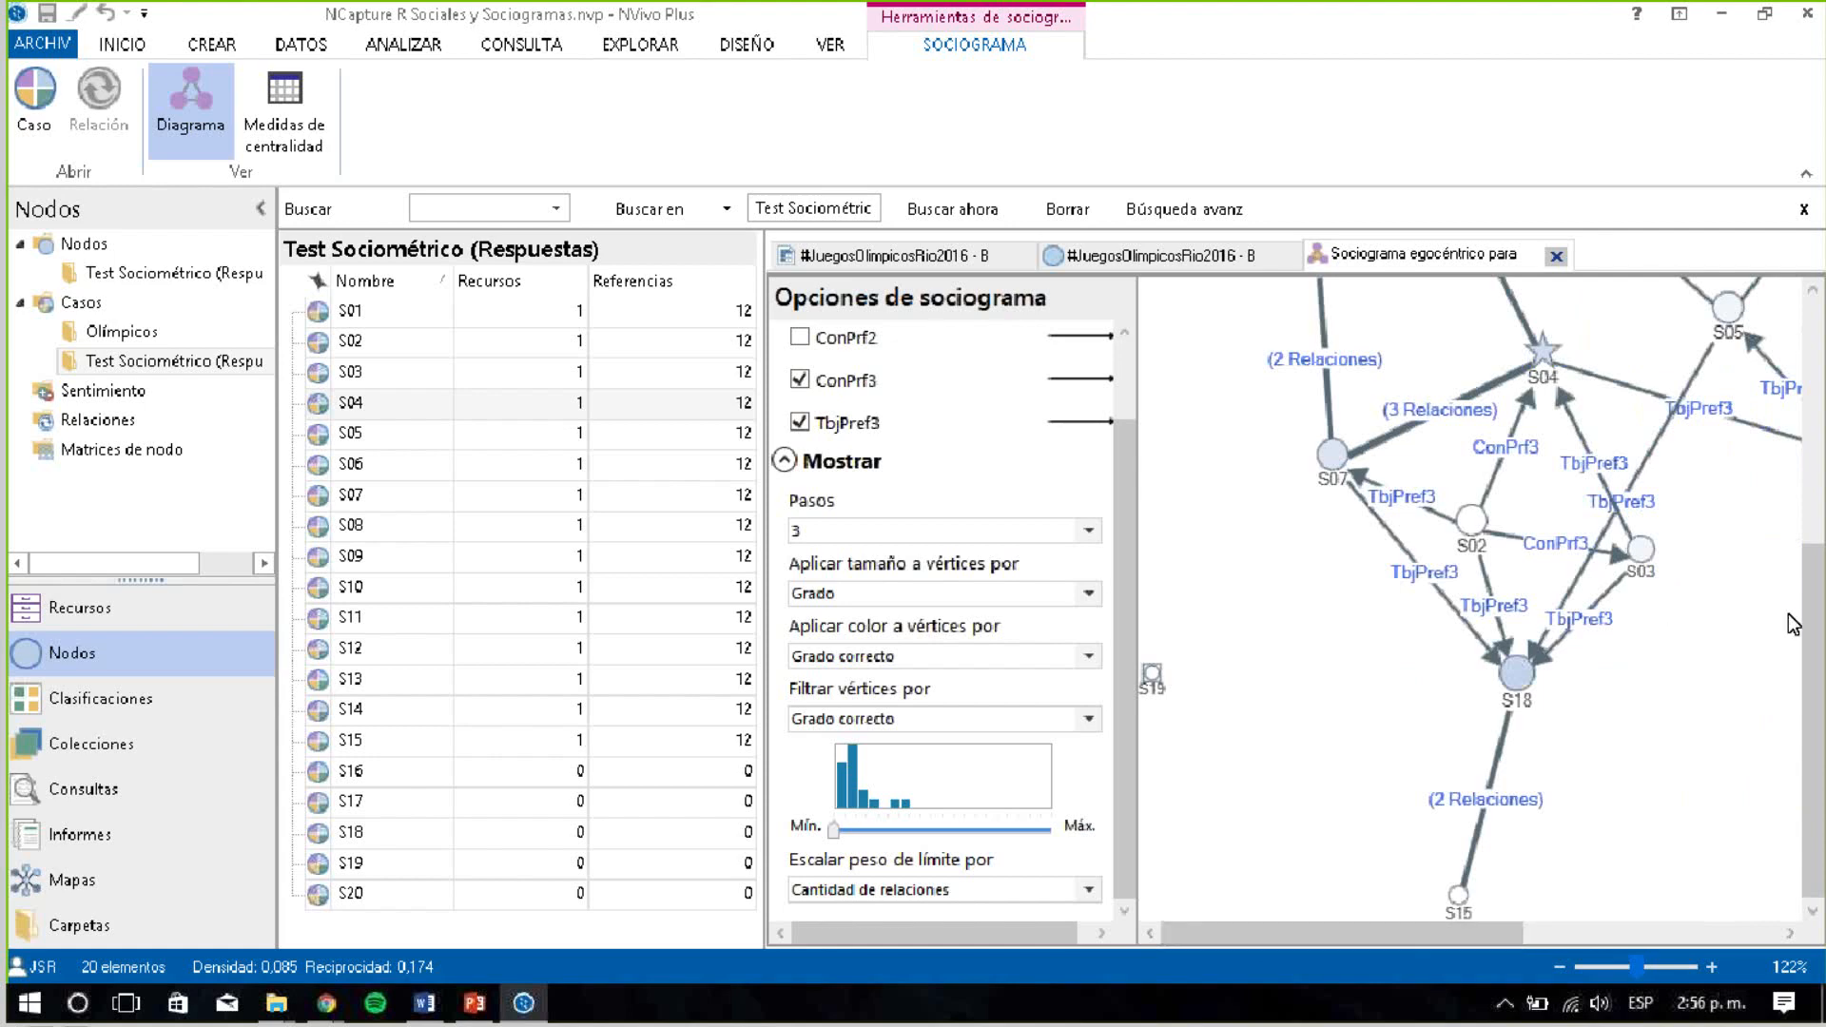
Examine the weighted connections across the enlarged sociogram and compare them with the Sociogramas slide in PowerPoint, returning to NVivo
{"action": "left_click_drag", "start_coordinate": [1817, 639], "coordinate": [1824, 483]}
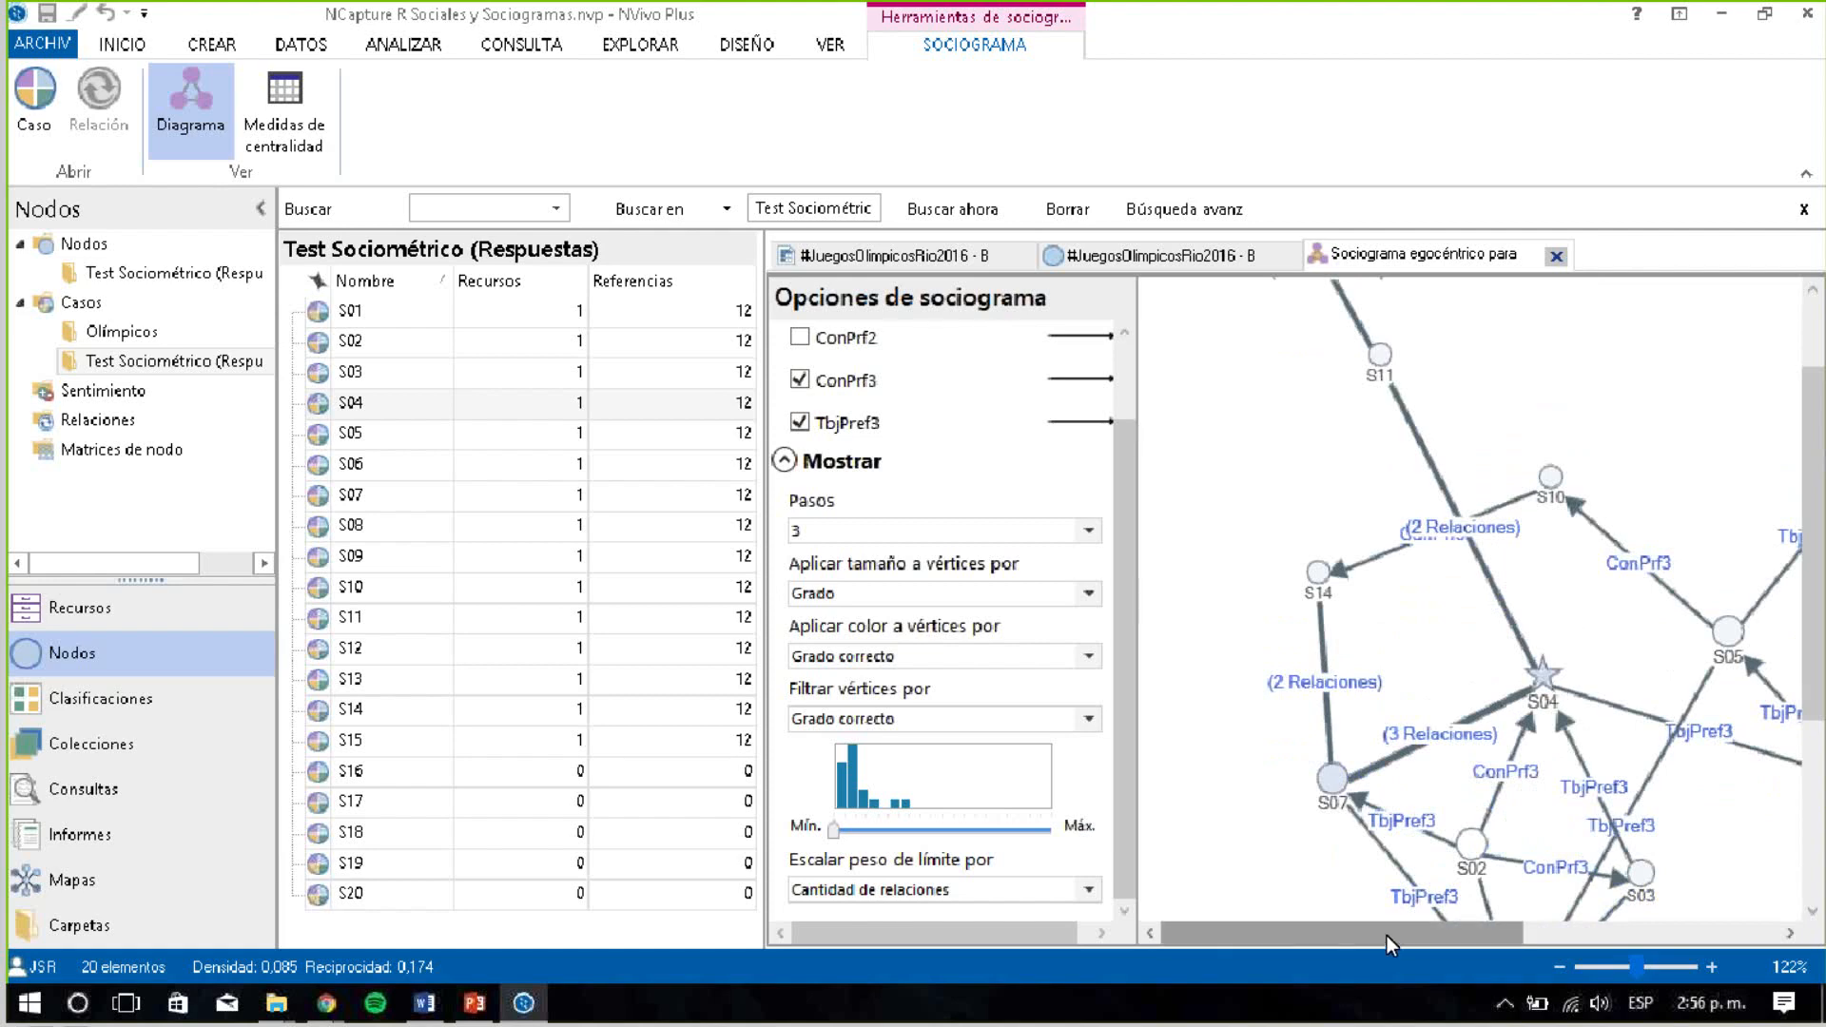
{"action": "left_click_drag", "start_coordinate": [1387, 936], "coordinate": [1687, 911]}
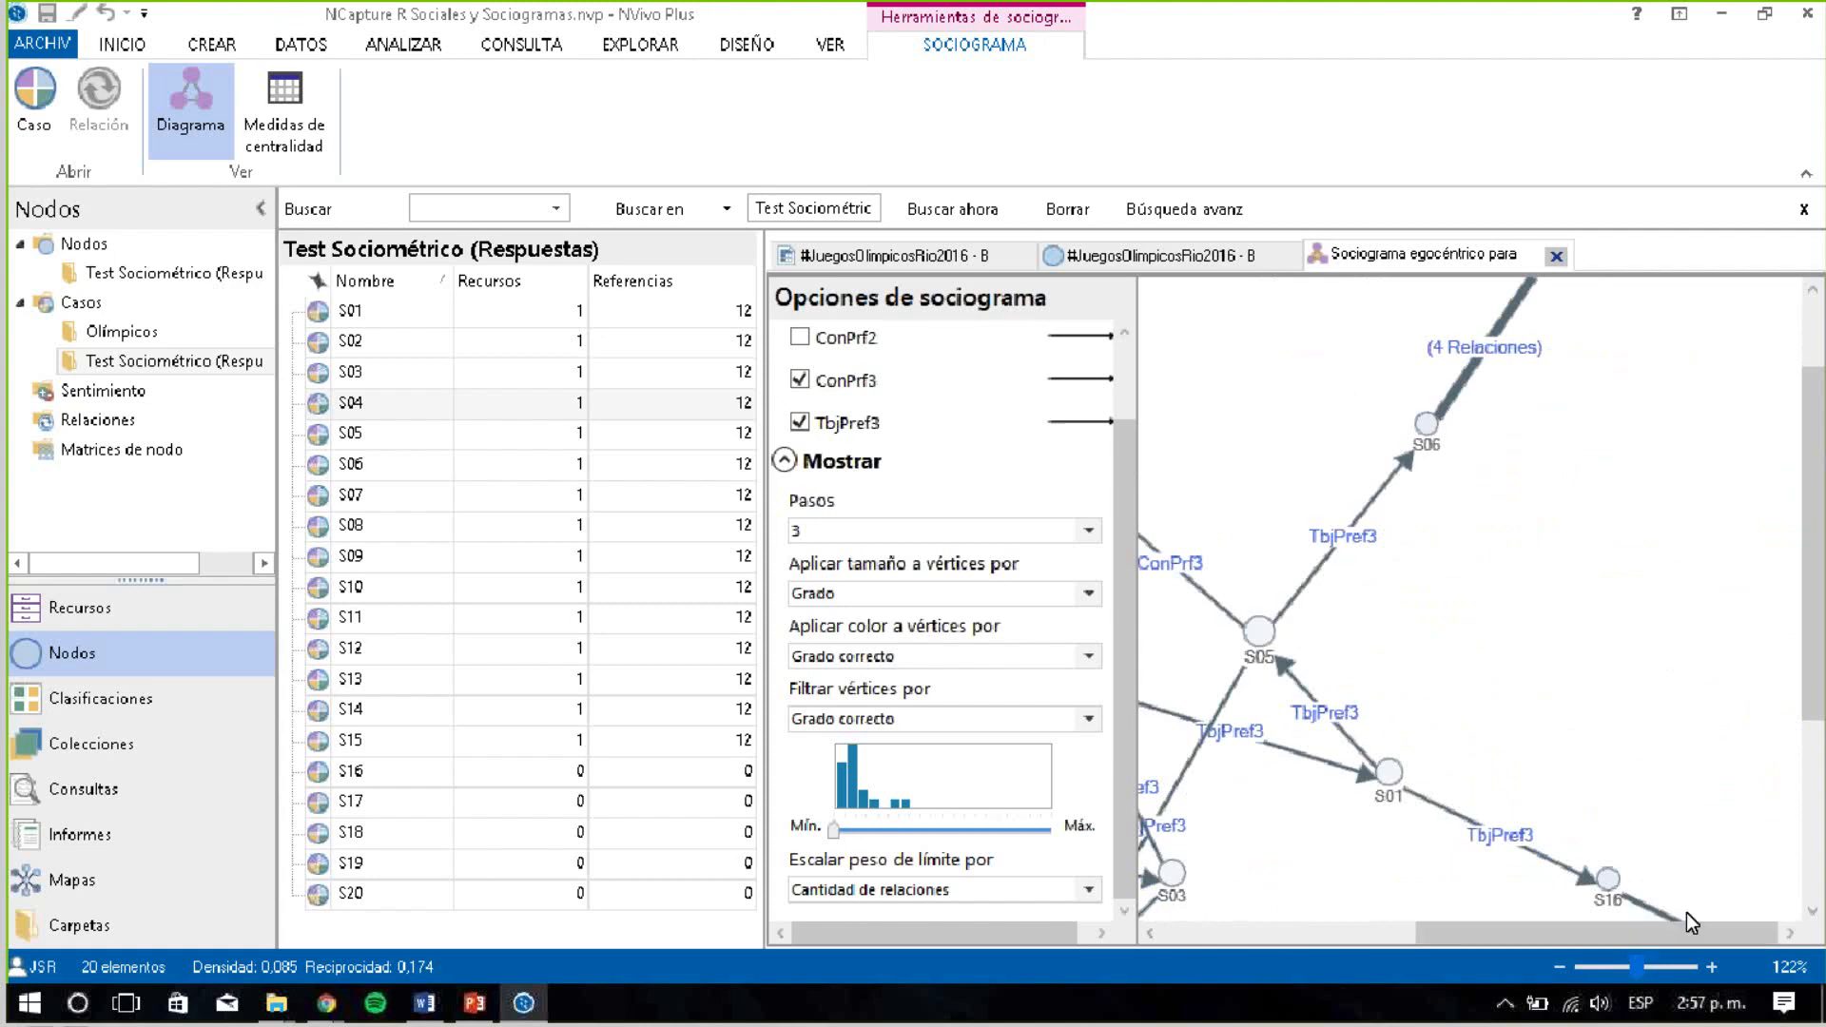
{"action": "left_click_drag", "start_coordinate": [1807, 675], "coordinate": [1811, 832]}
{"action": "left_click_drag", "start_coordinate": [1658, 925], "coordinate": [1377, 928]}
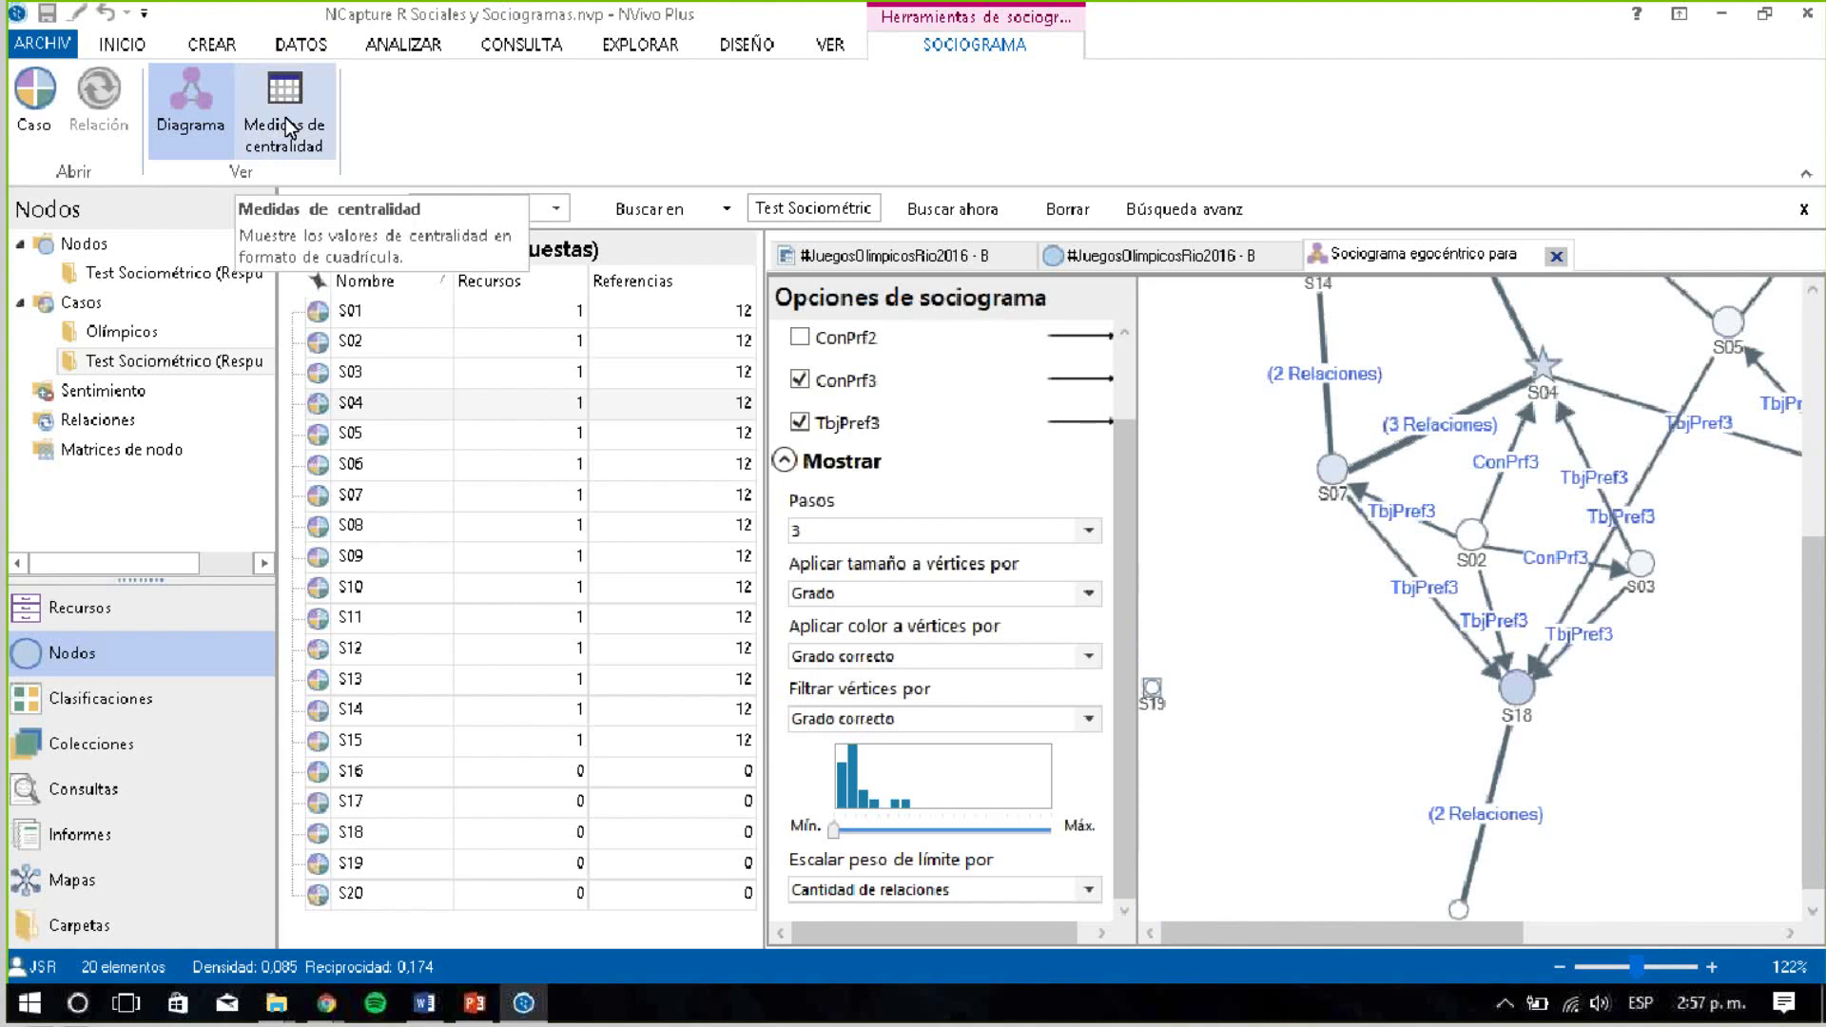
{"action": "left_click", "coordinate": [475, 1004]}
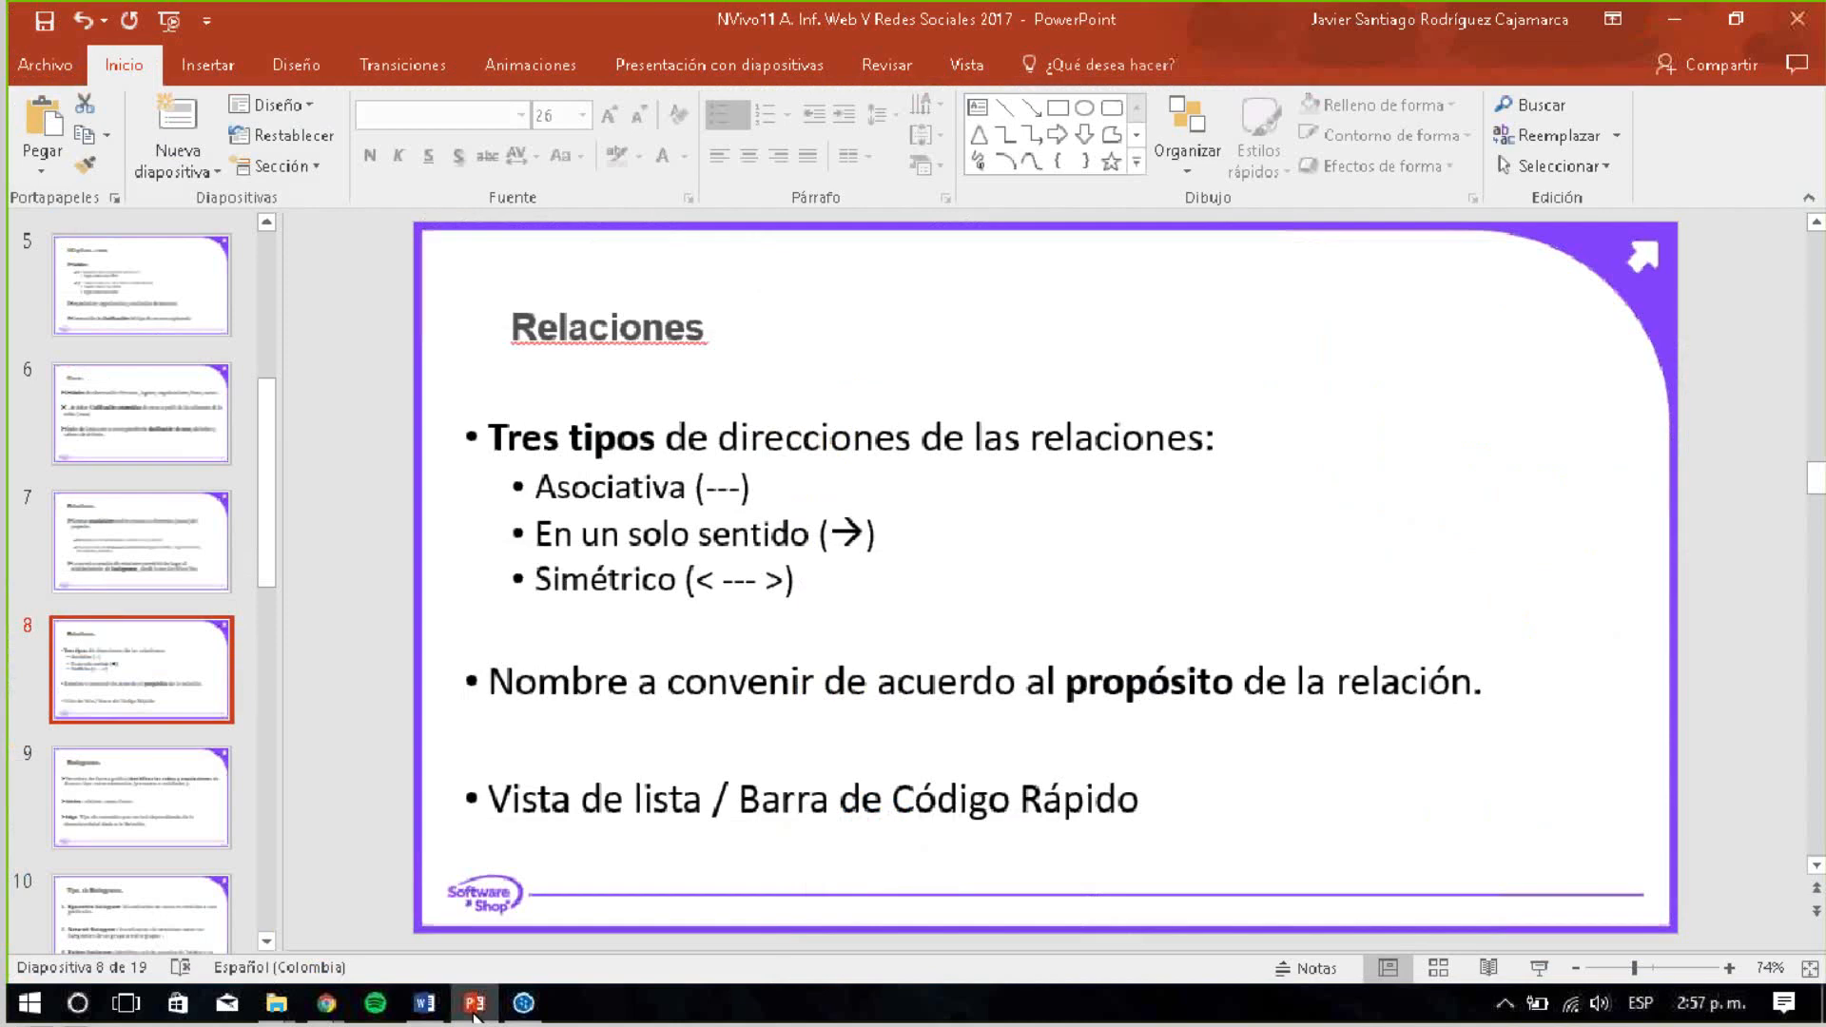
{"action": "left_click", "coordinate": [114, 807]}
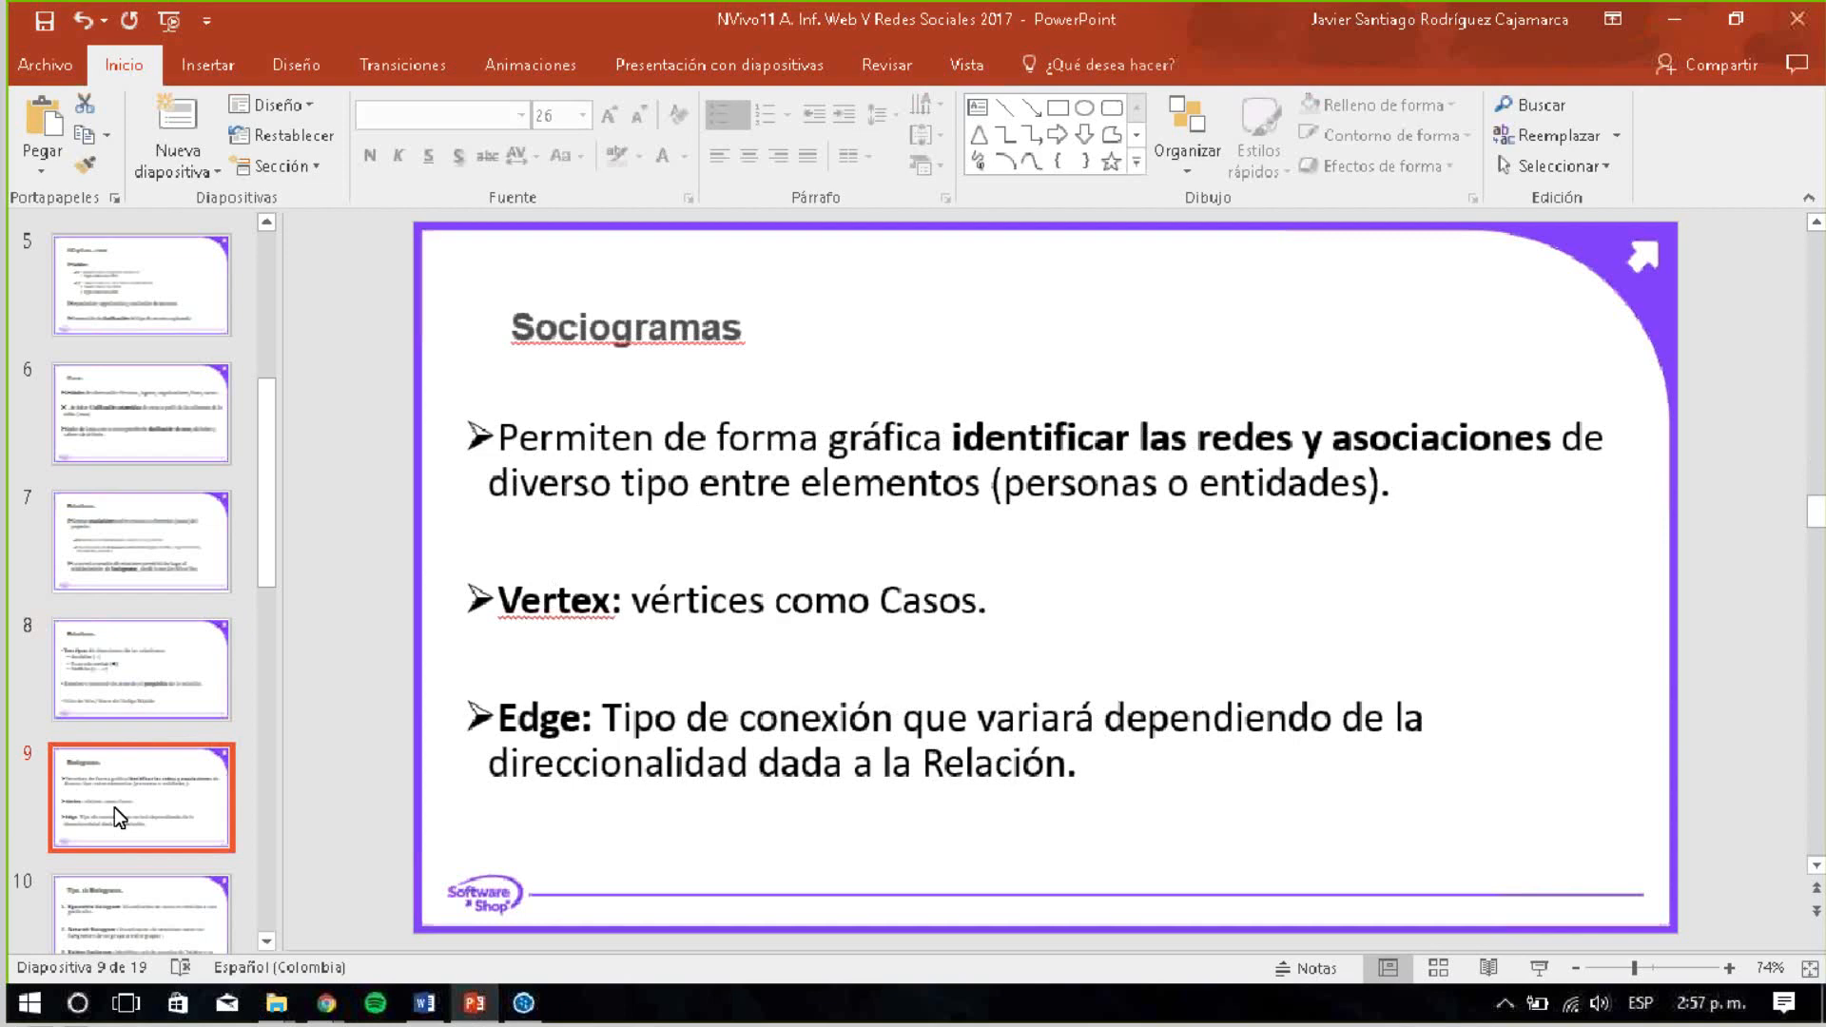
{"action": "key", "text": "alt+Tab"}
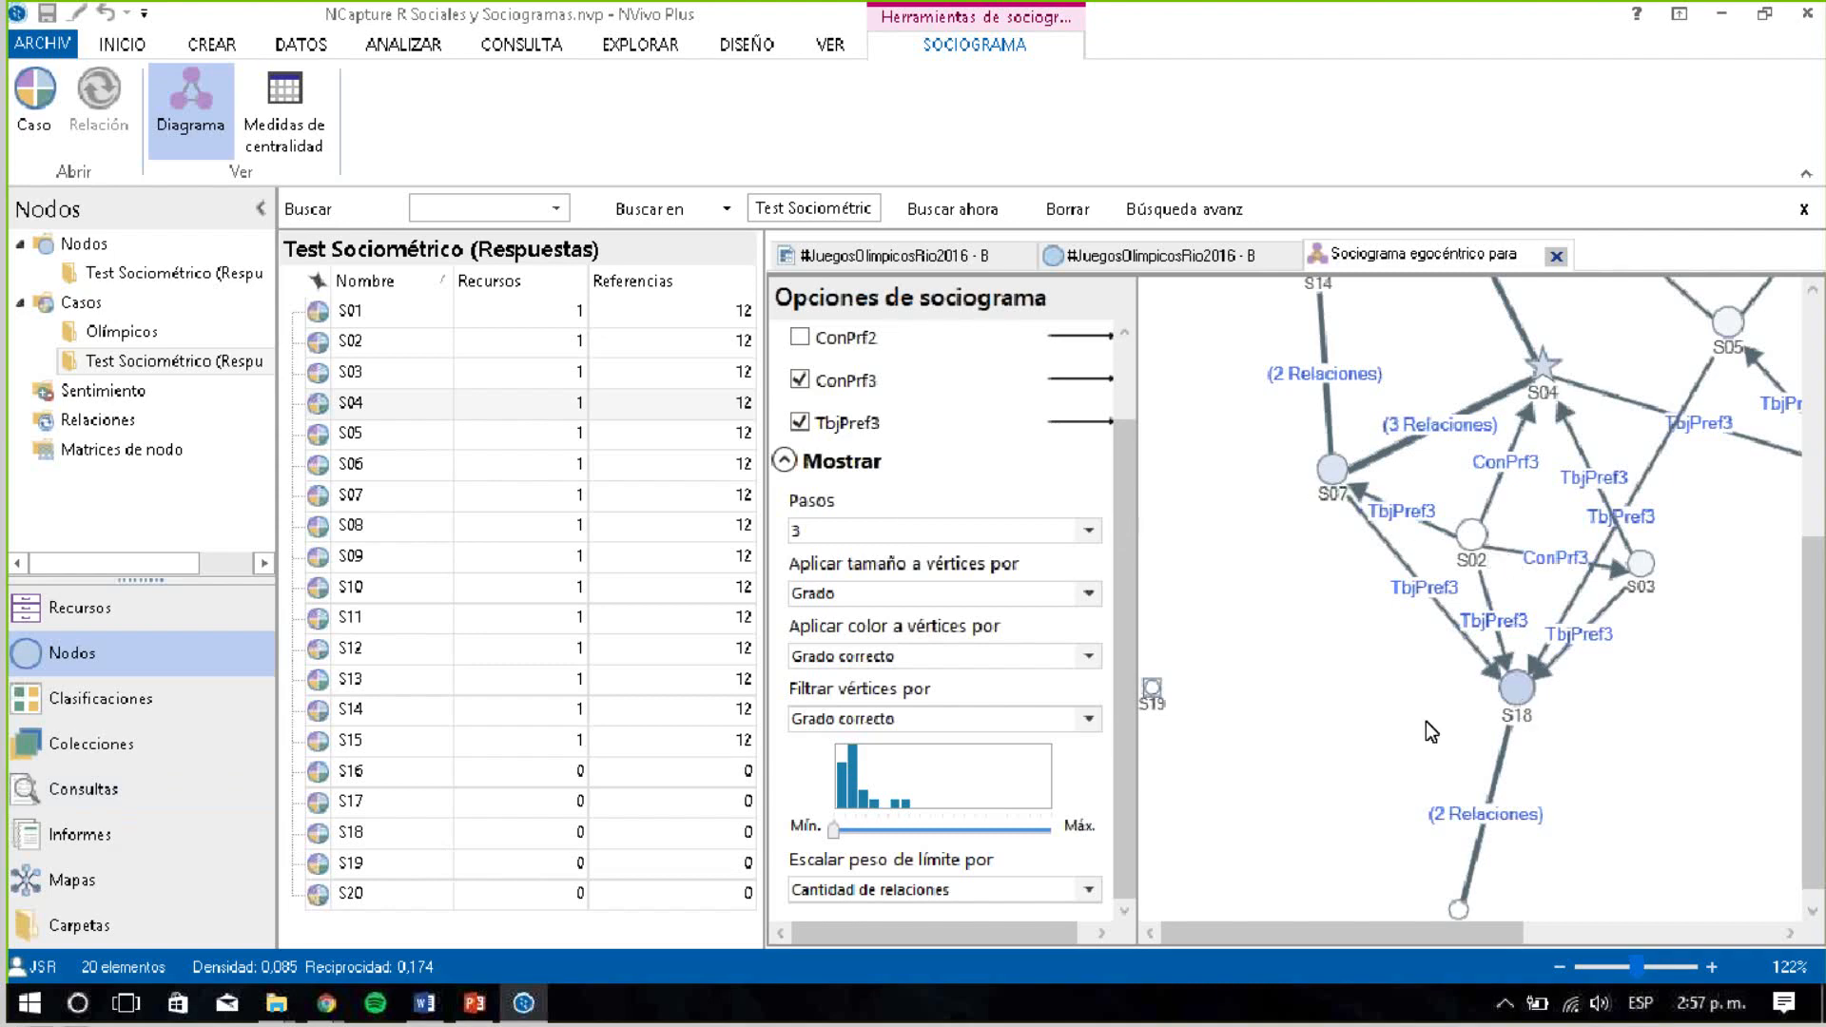
{"action": "key", "text": "alt+Tab"}
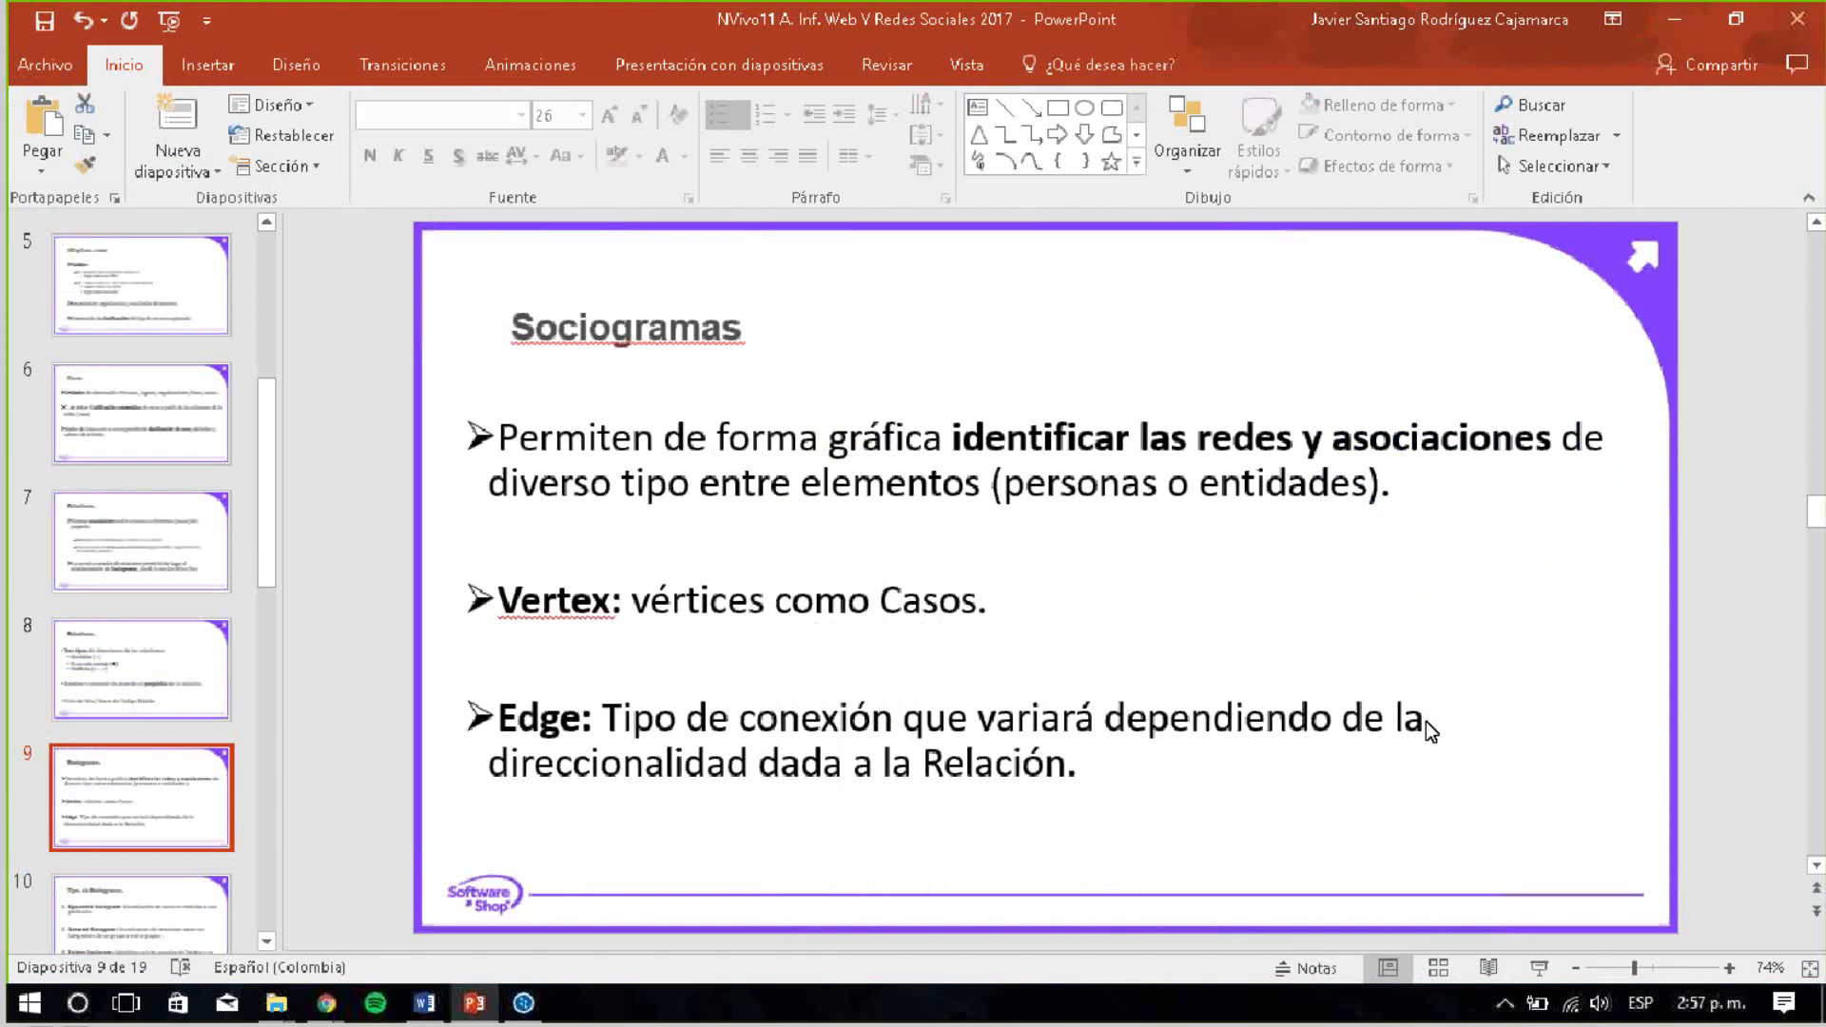
{"action": "key", "text": "alt+Tab"}
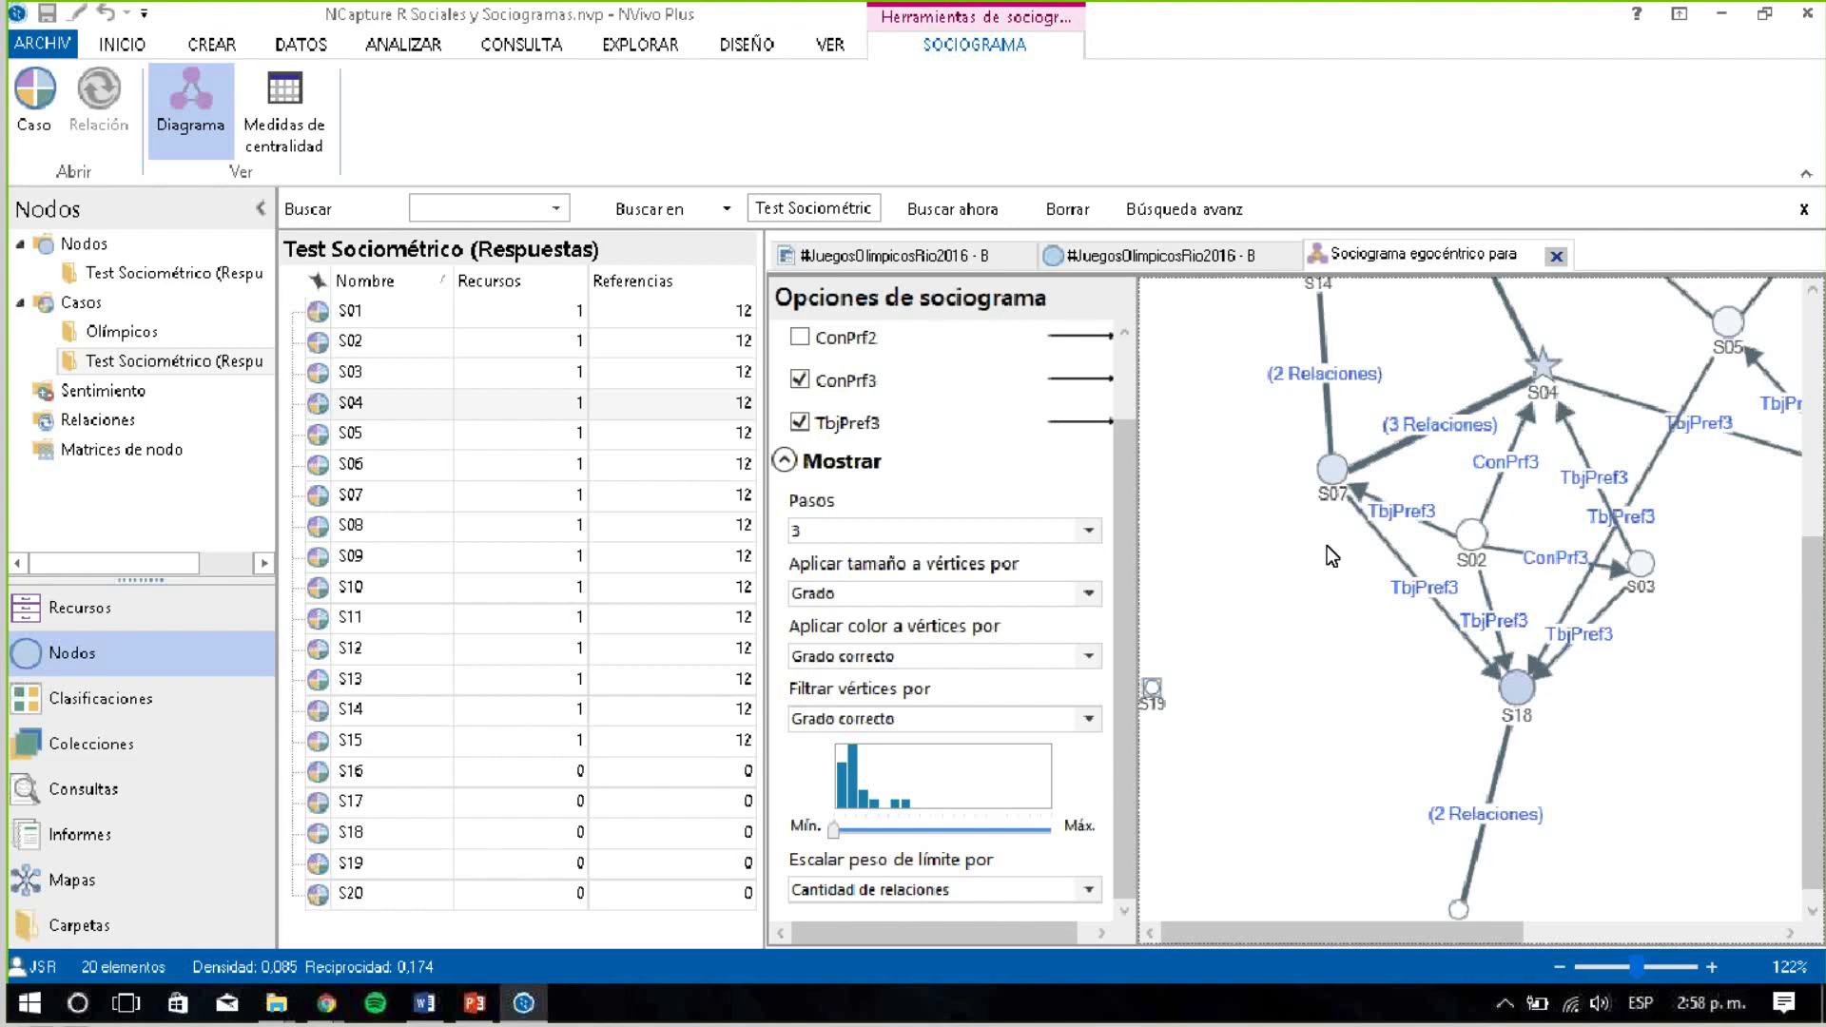
View the list of relationships behind the edge between S04 and S07, and close it without selecting any
{"action": "left_click", "coordinate": [1449, 424]}
{"action": "double_click", "coordinate": [1457, 424]}
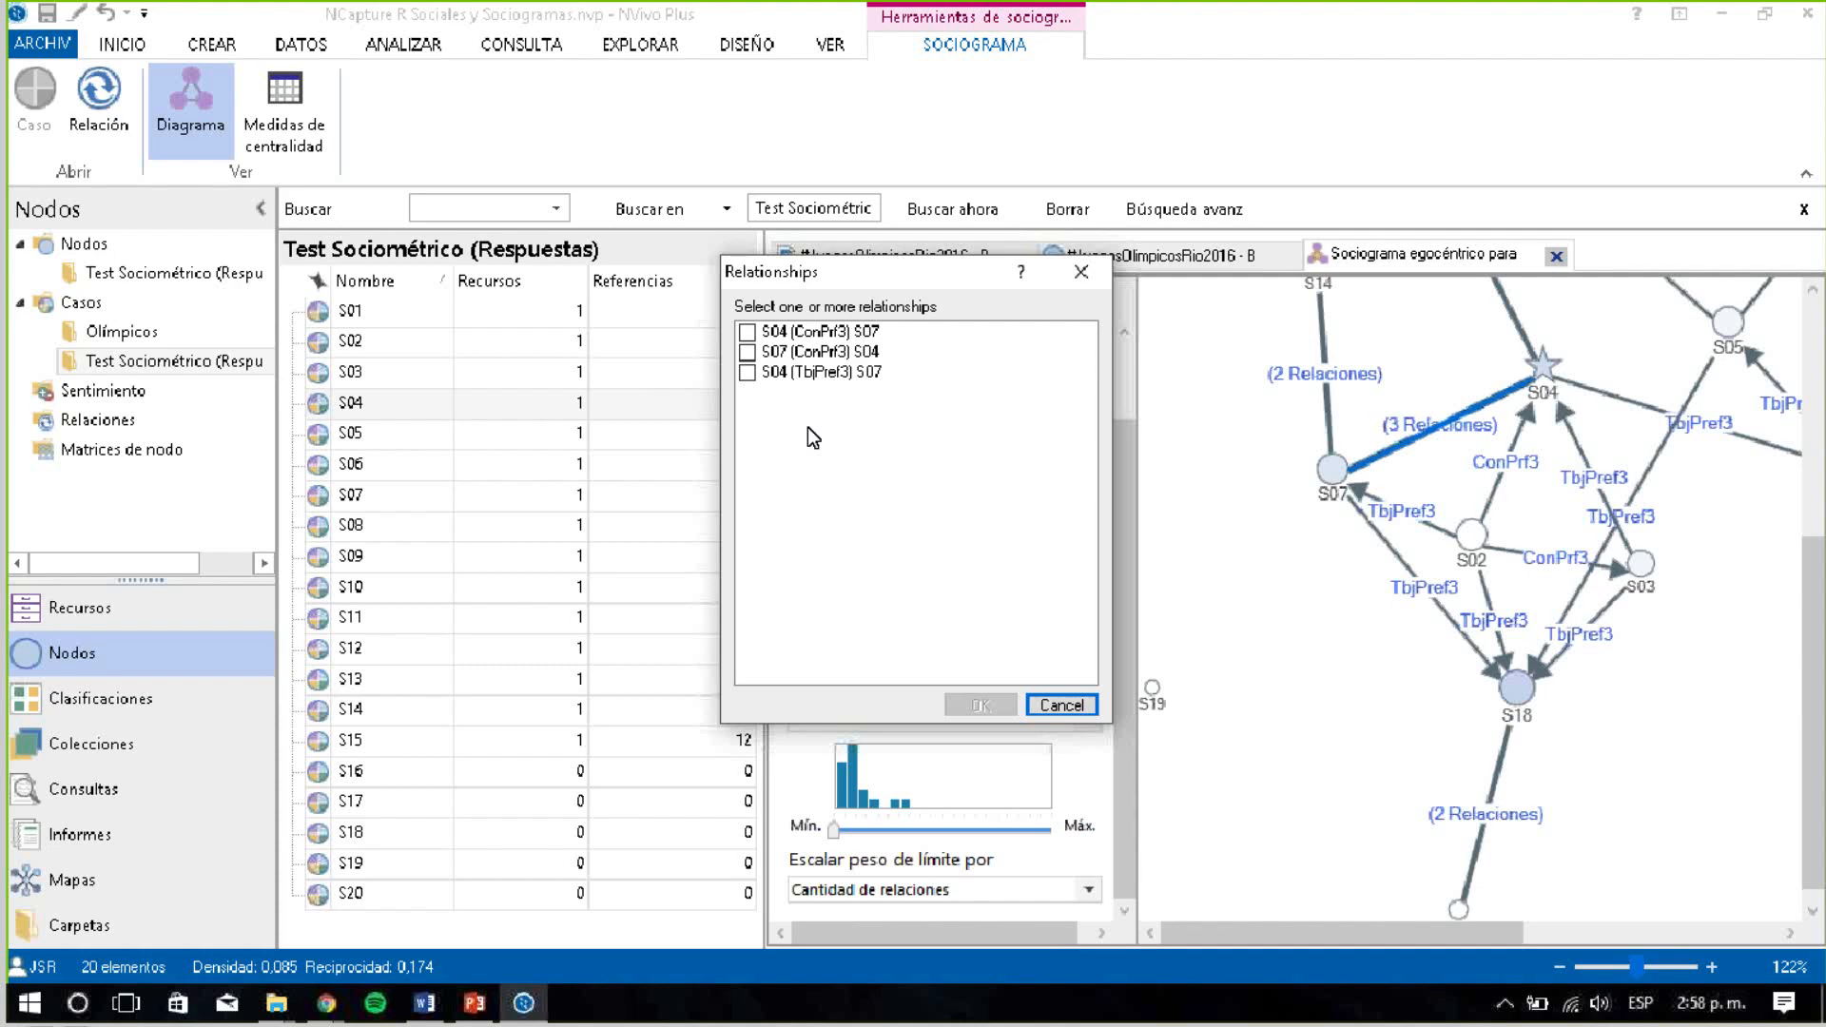
{"action": "left_click", "coordinate": [1063, 703]}
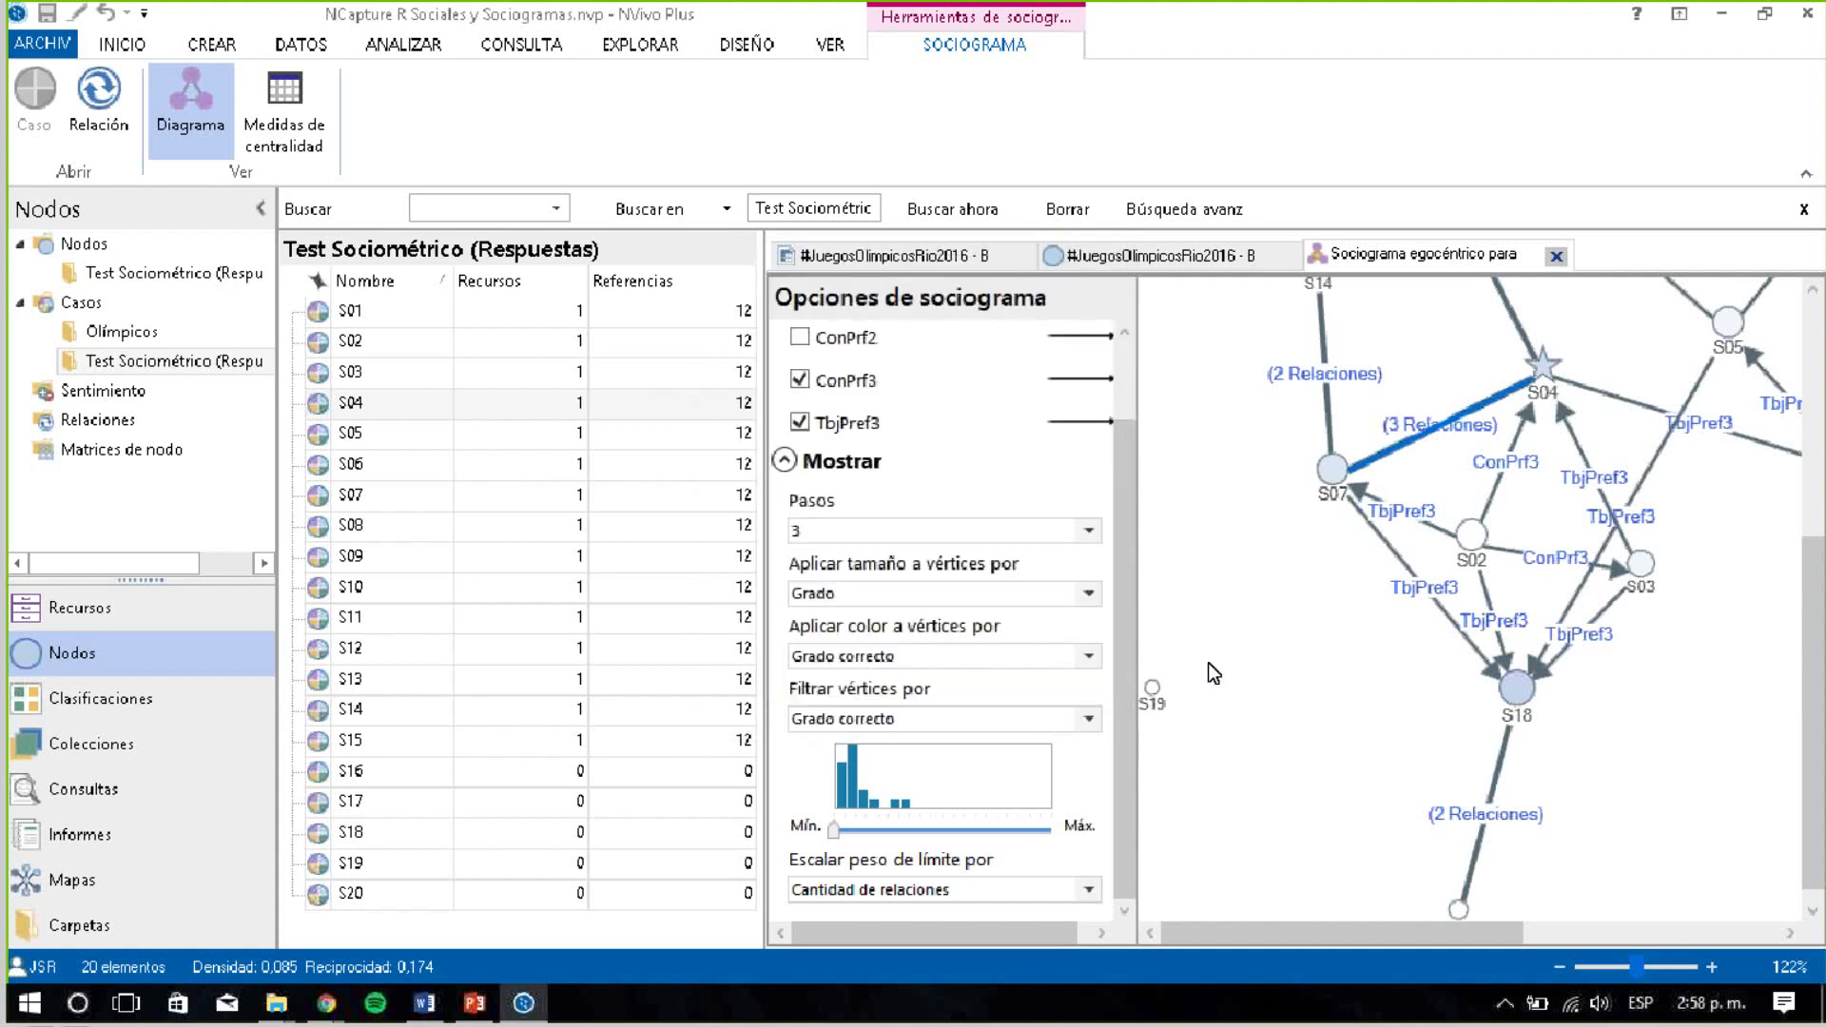
{"action": "left_click", "coordinate": [1208, 662]}
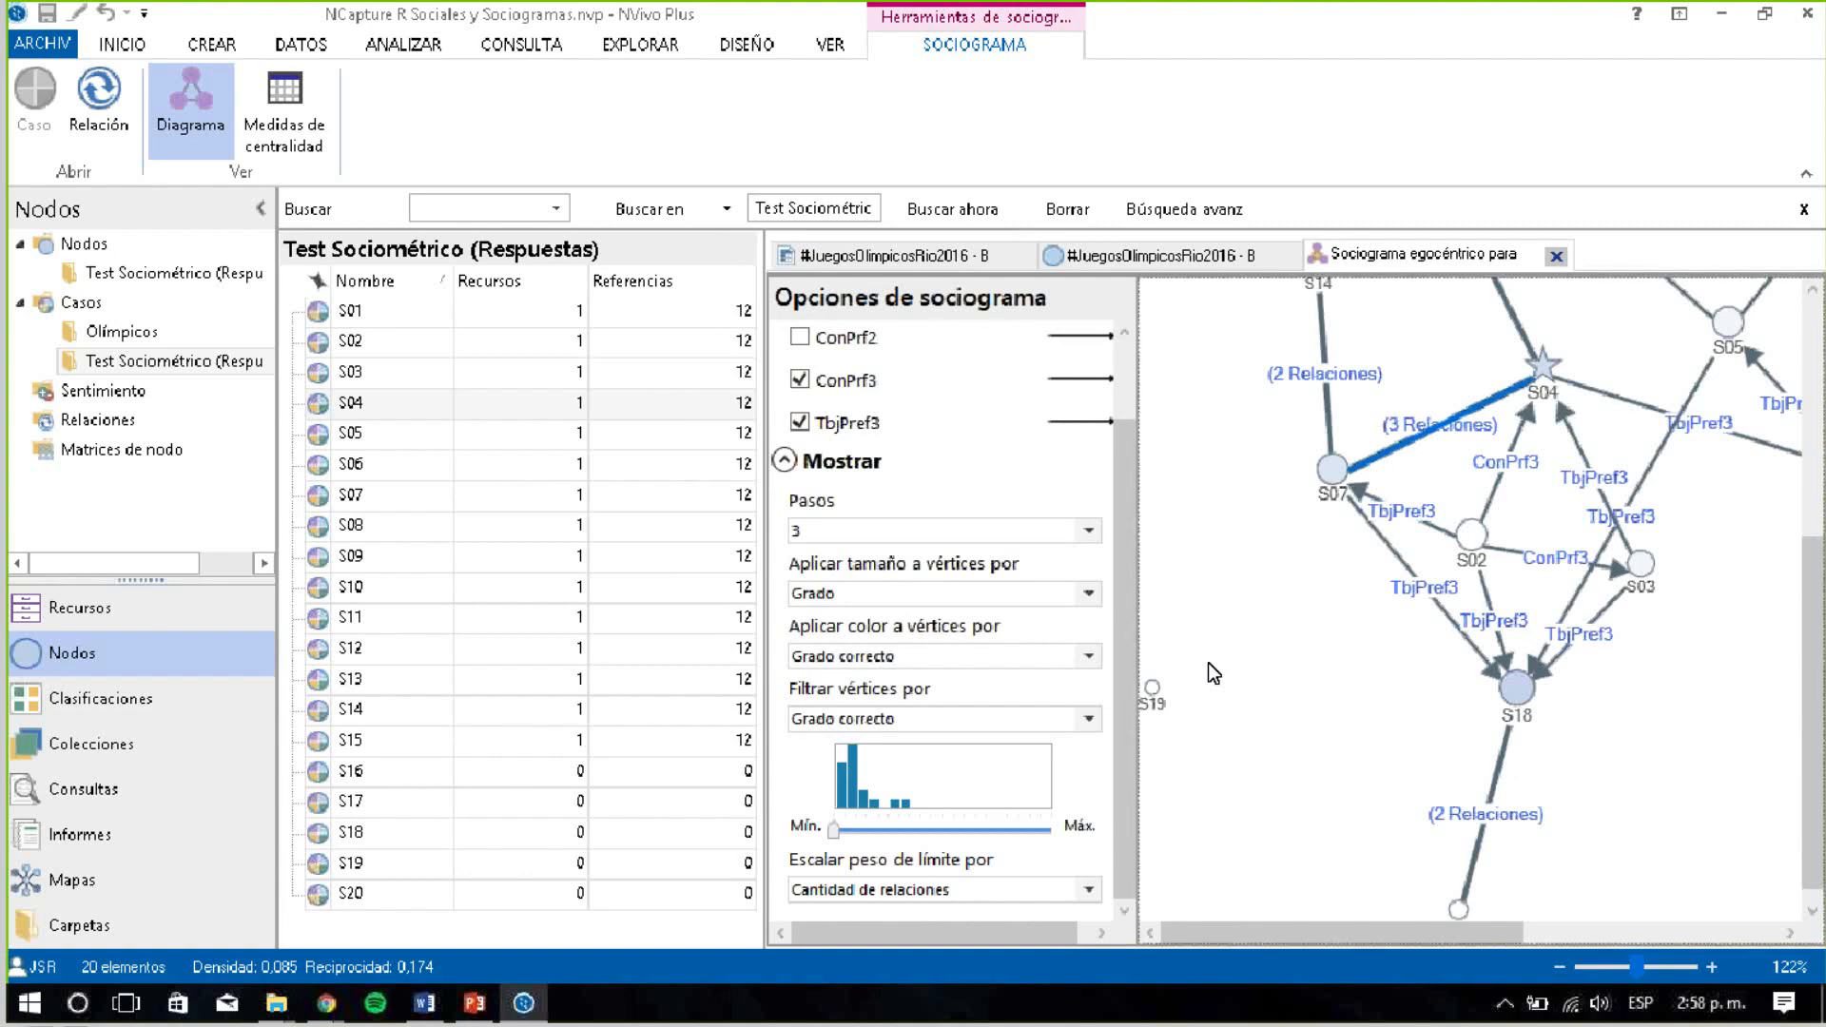
Switch to PowerPoint and review the Tipos de Sociogramas slide and the Network Sociogram example slide
{"action": "key", "text": "alt+Tab"}
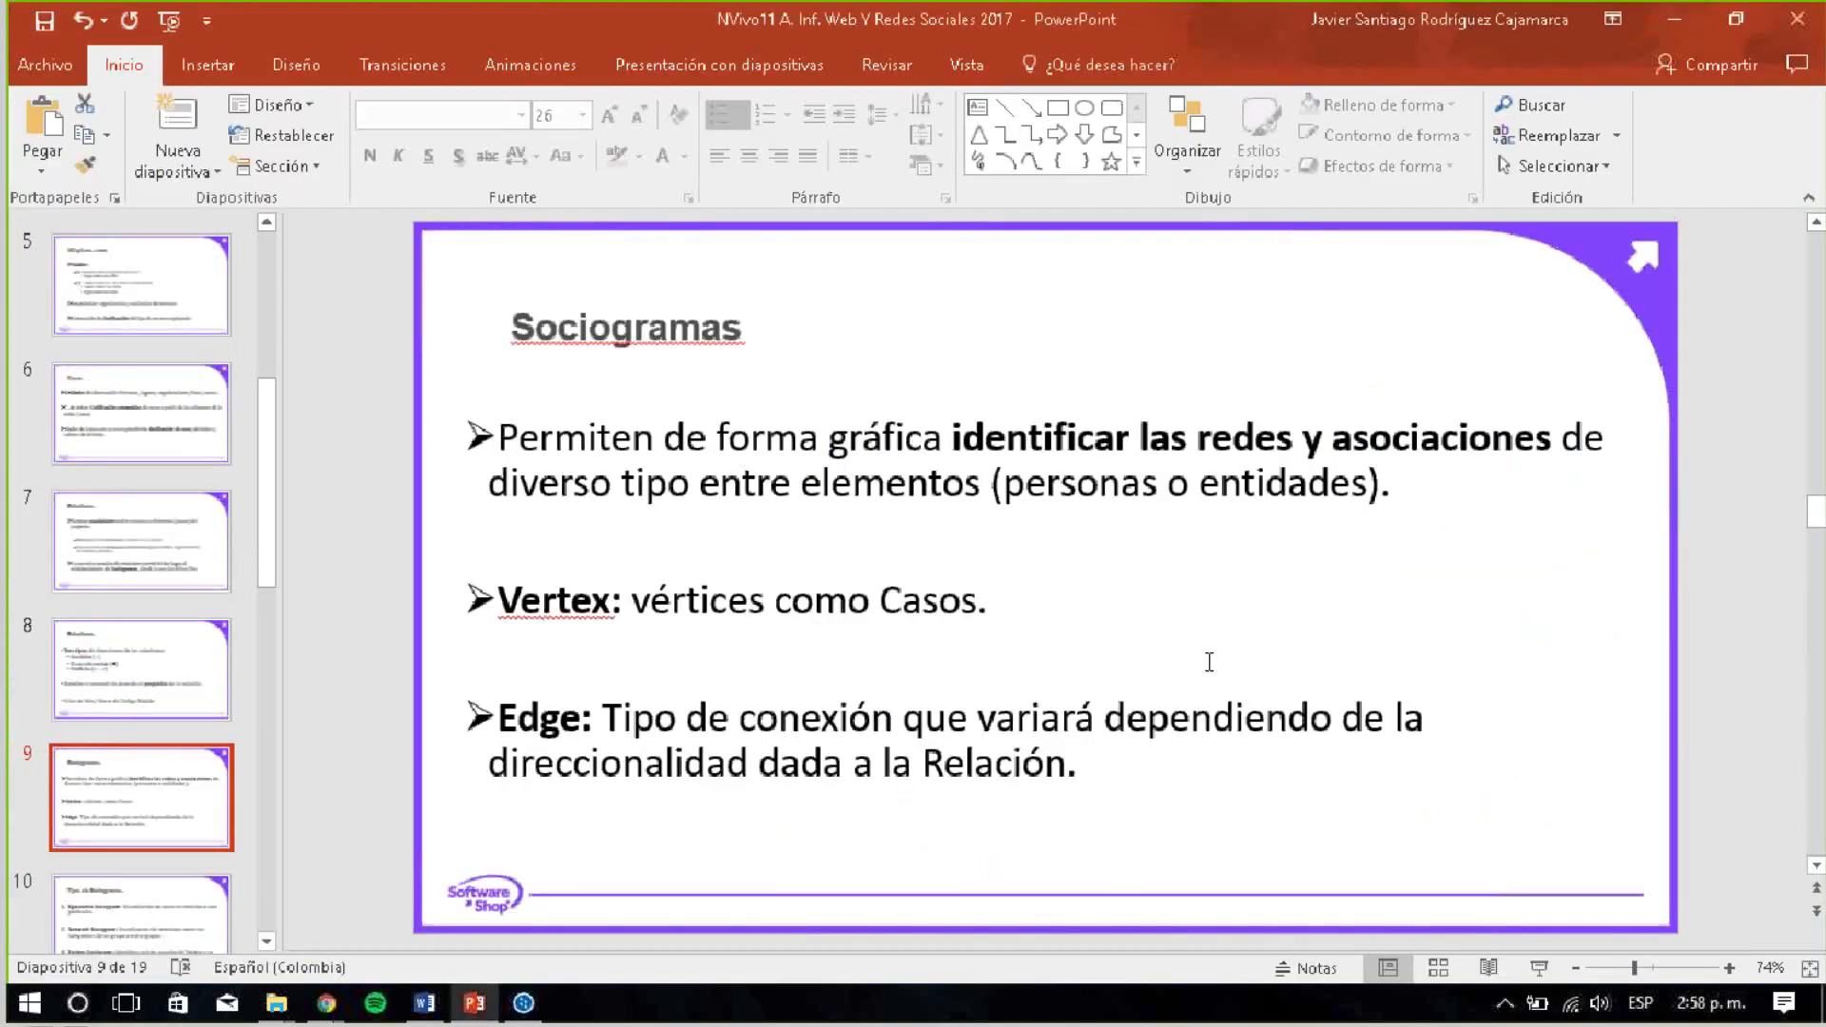
{"action": "left_click", "coordinate": [270, 940]}
{"action": "left_click", "coordinate": [270, 941]}
{"action": "left_click", "coordinate": [171, 825]}
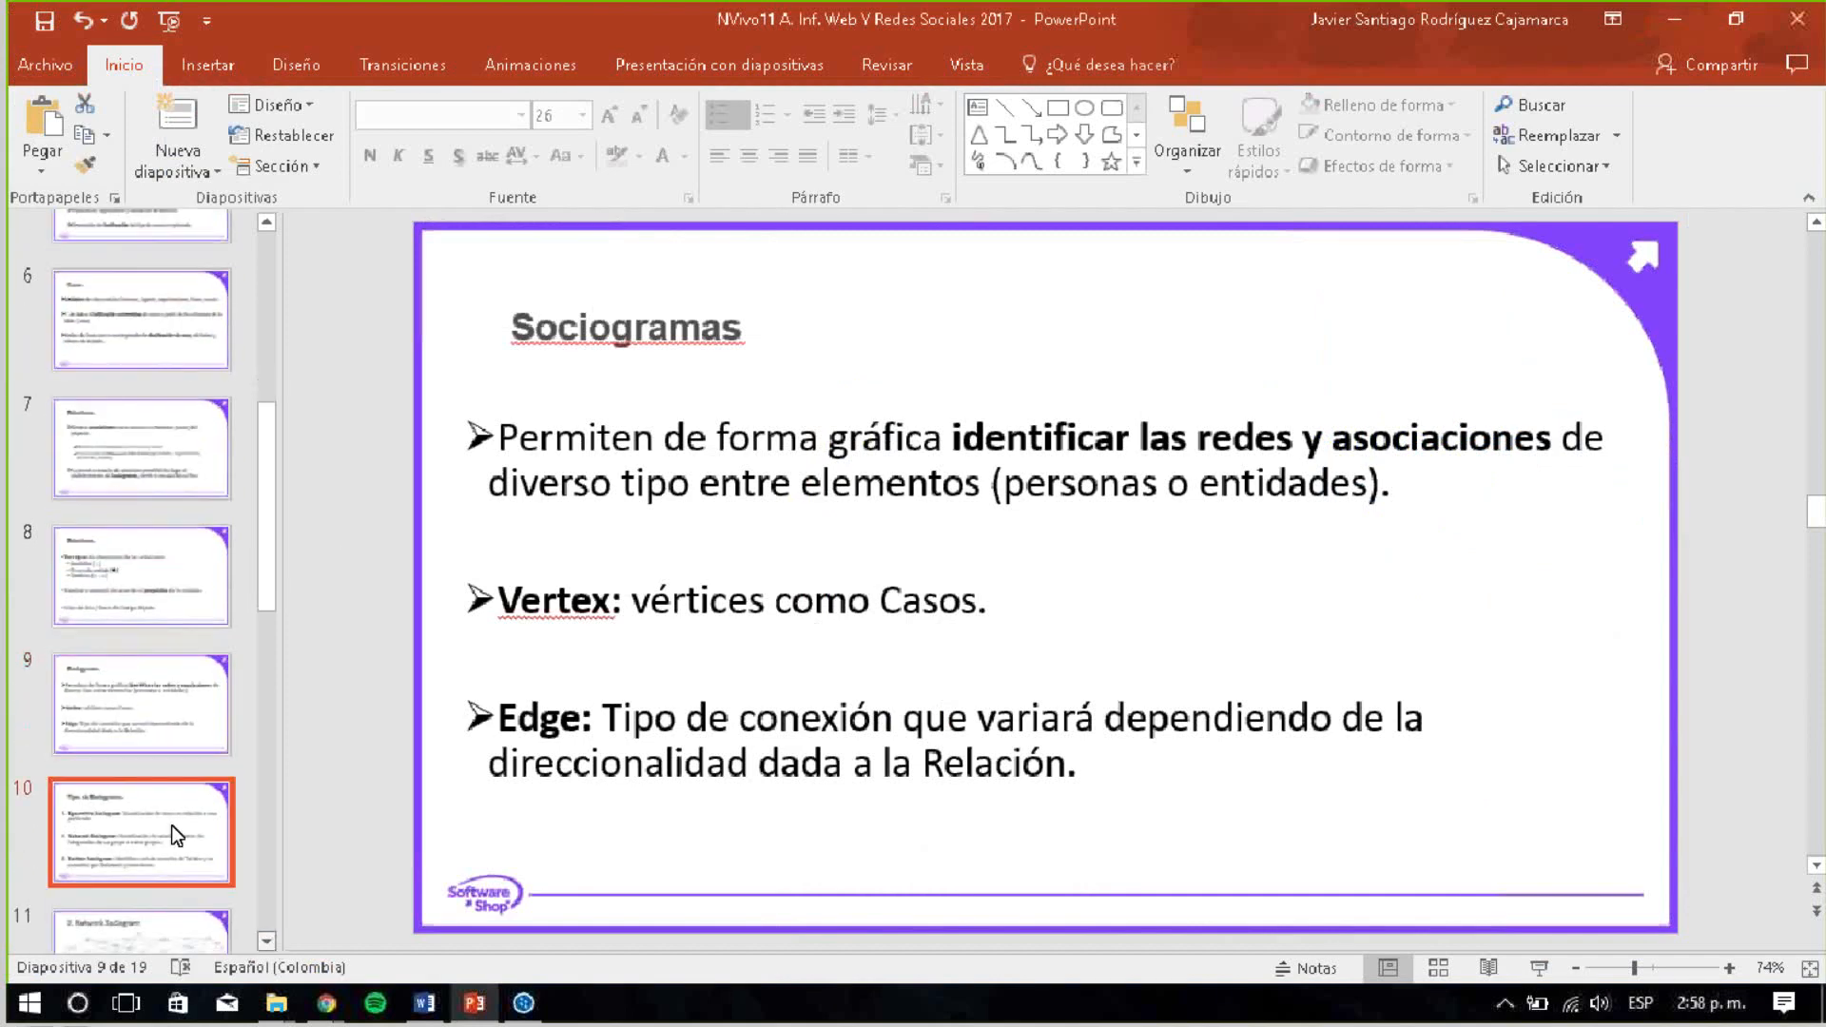
{"action": "left_click_drag", "start_coordinate": [257, 485], "coordinate": [269, 567]}
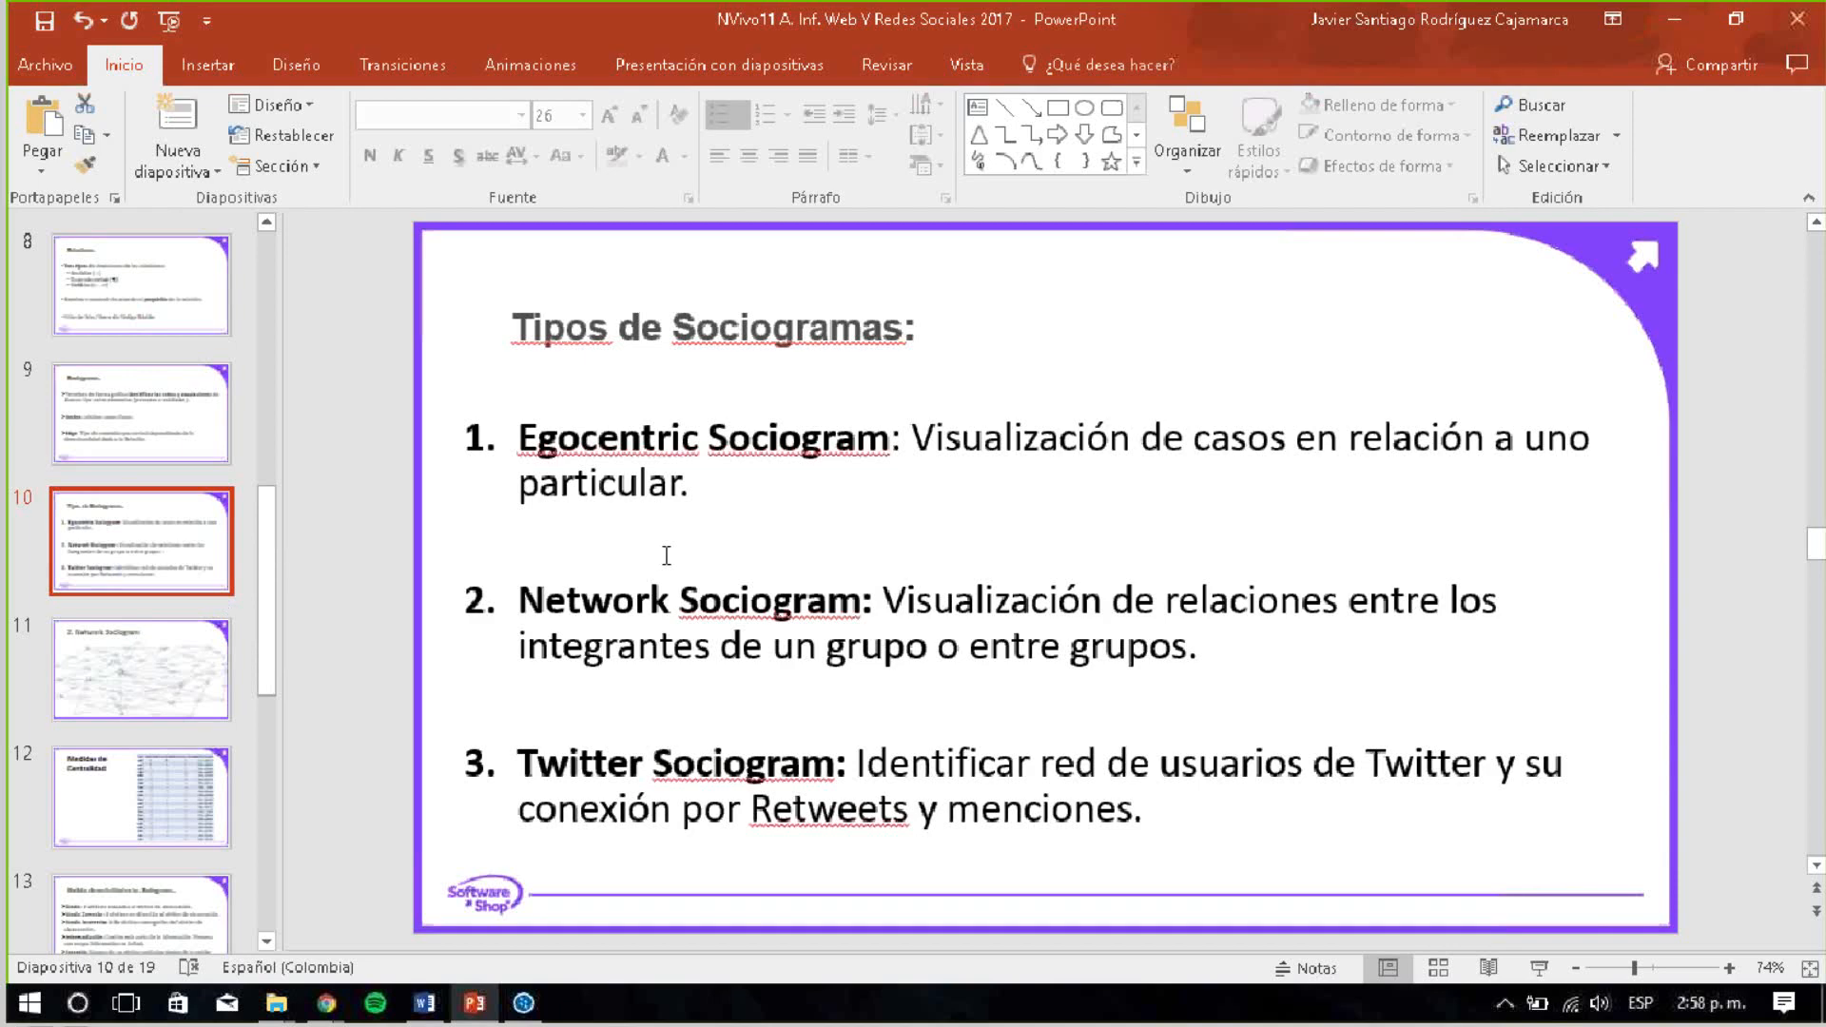
{"action": "left_click", "coordinate": [101, 669]}
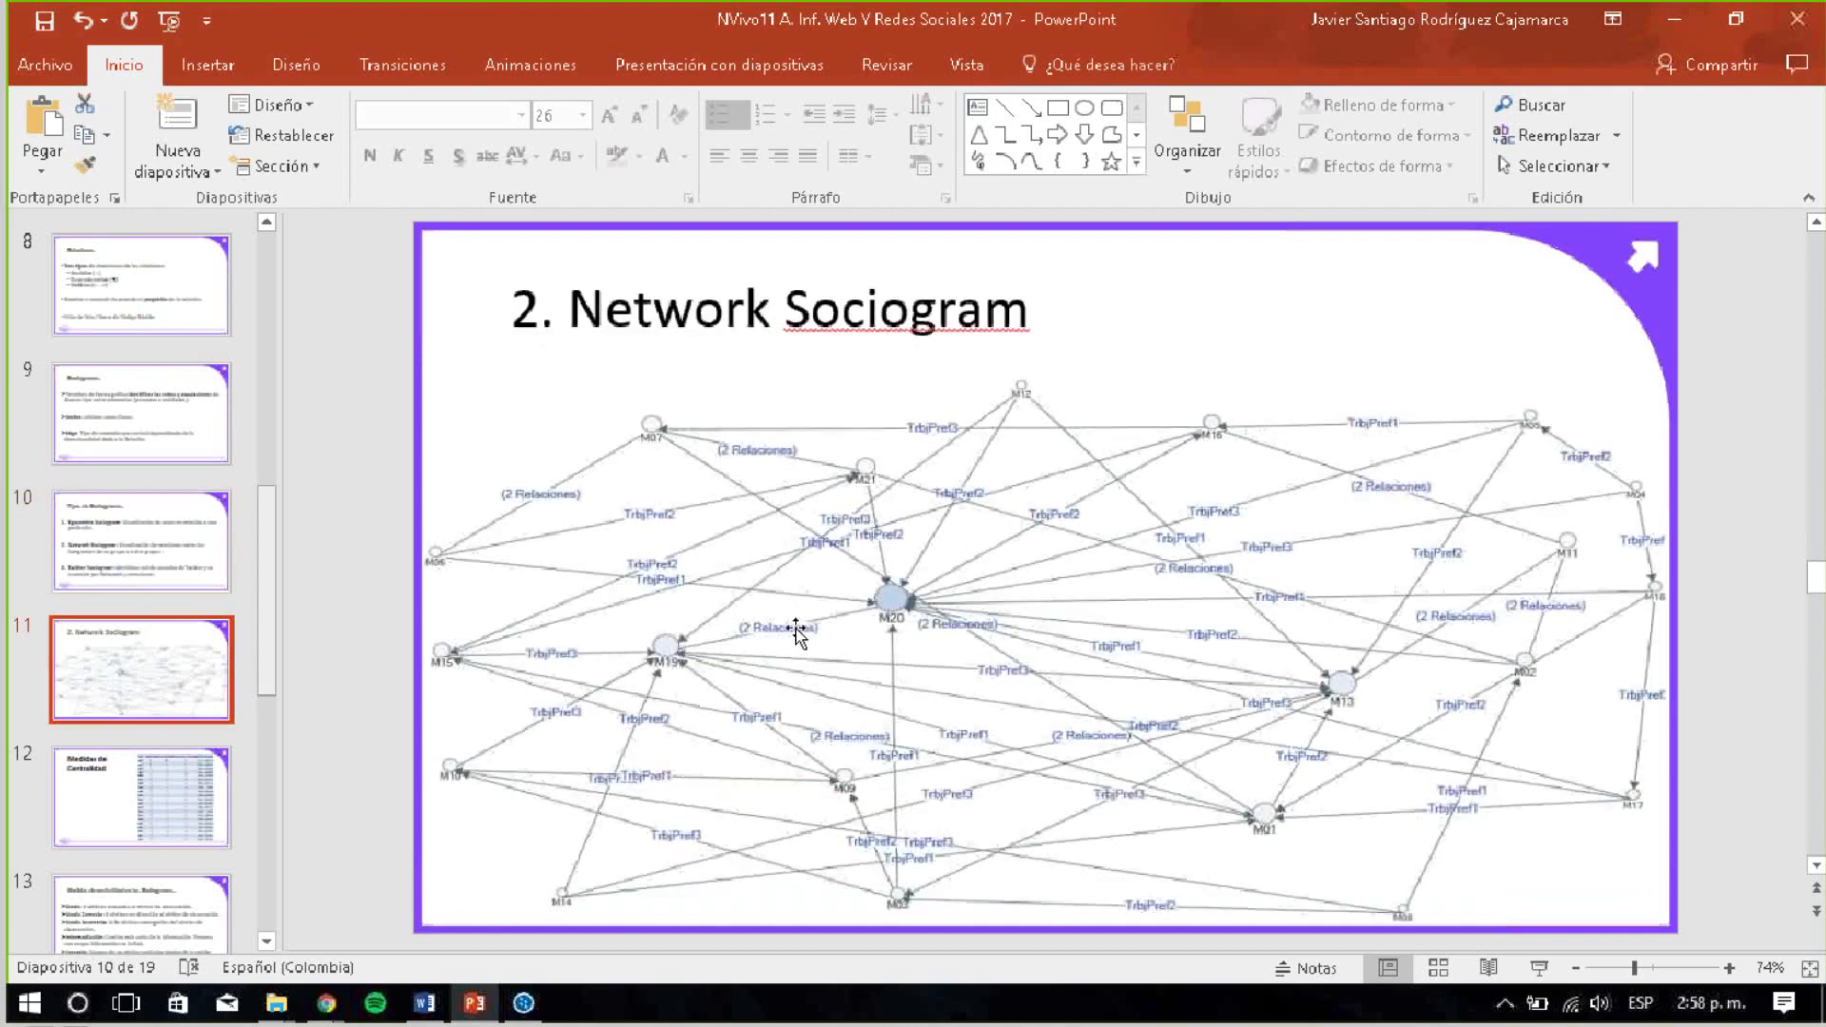
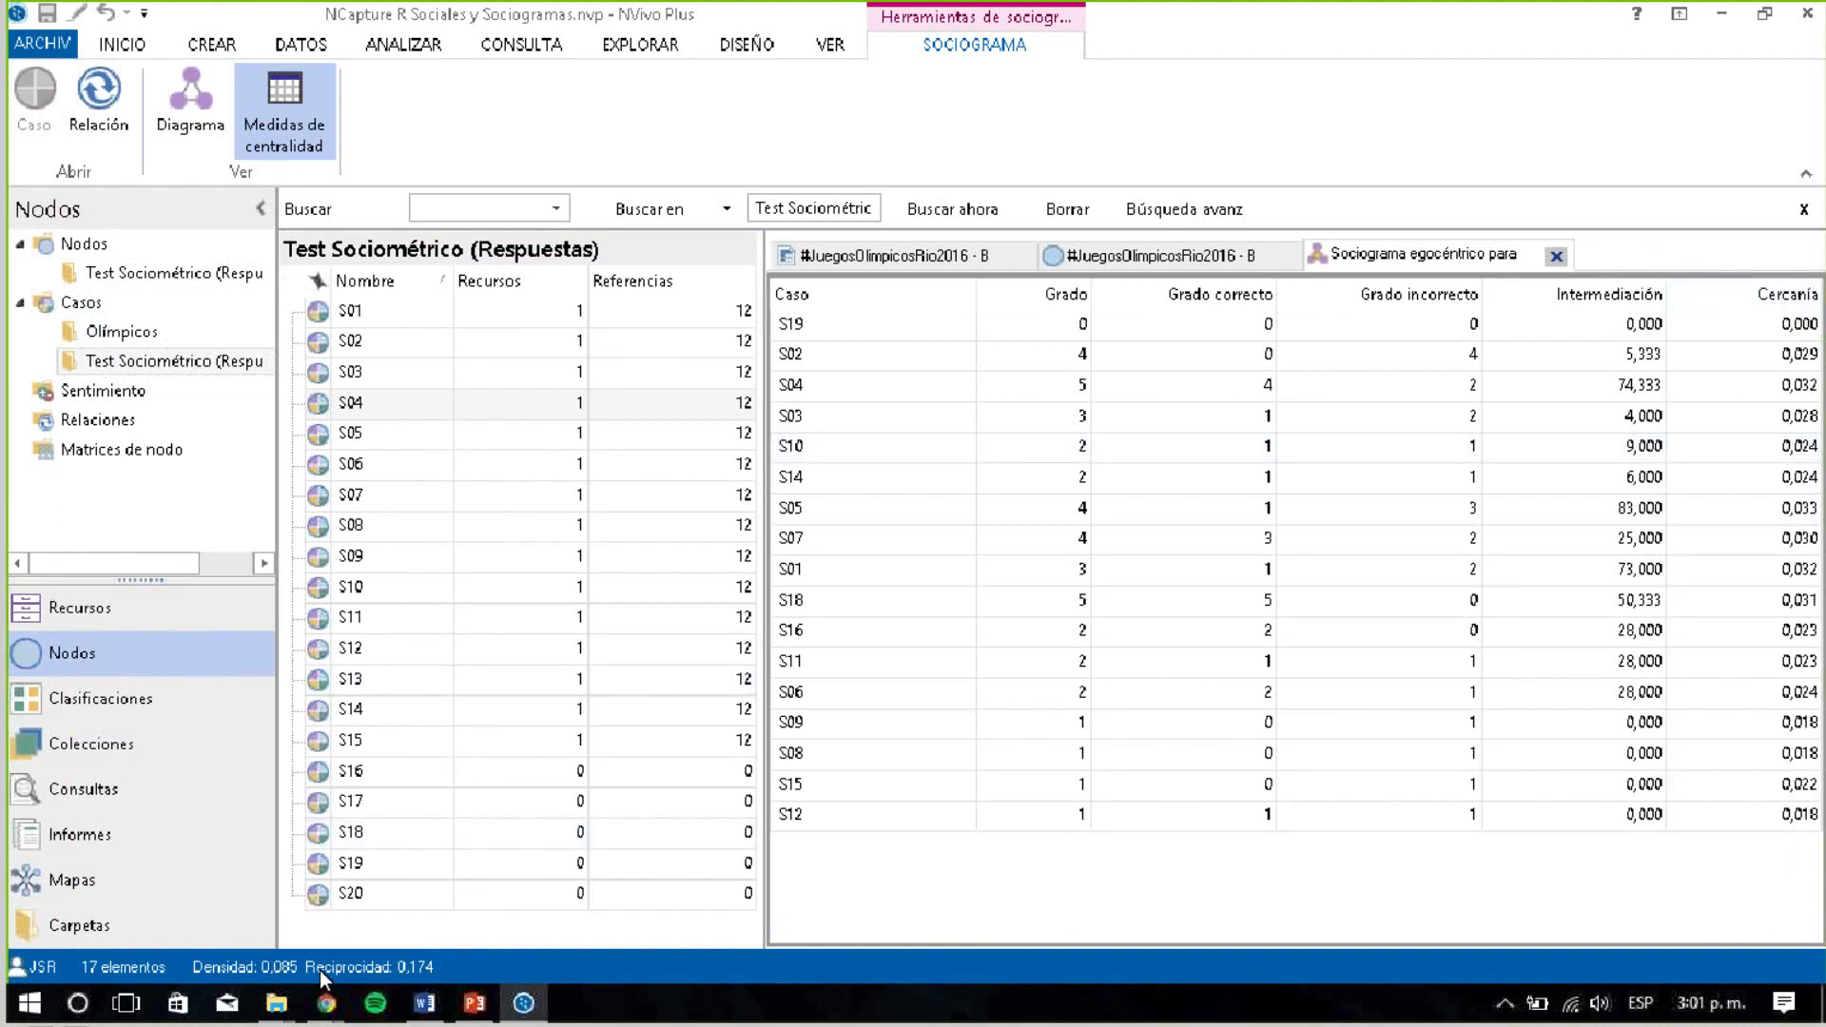
Review the Otros indicadores slide on density and reciprocity in PowerPoint, and return to the sociogram's centrality measures in NVivo
{"action": "key", "text": "alt+Tab"}
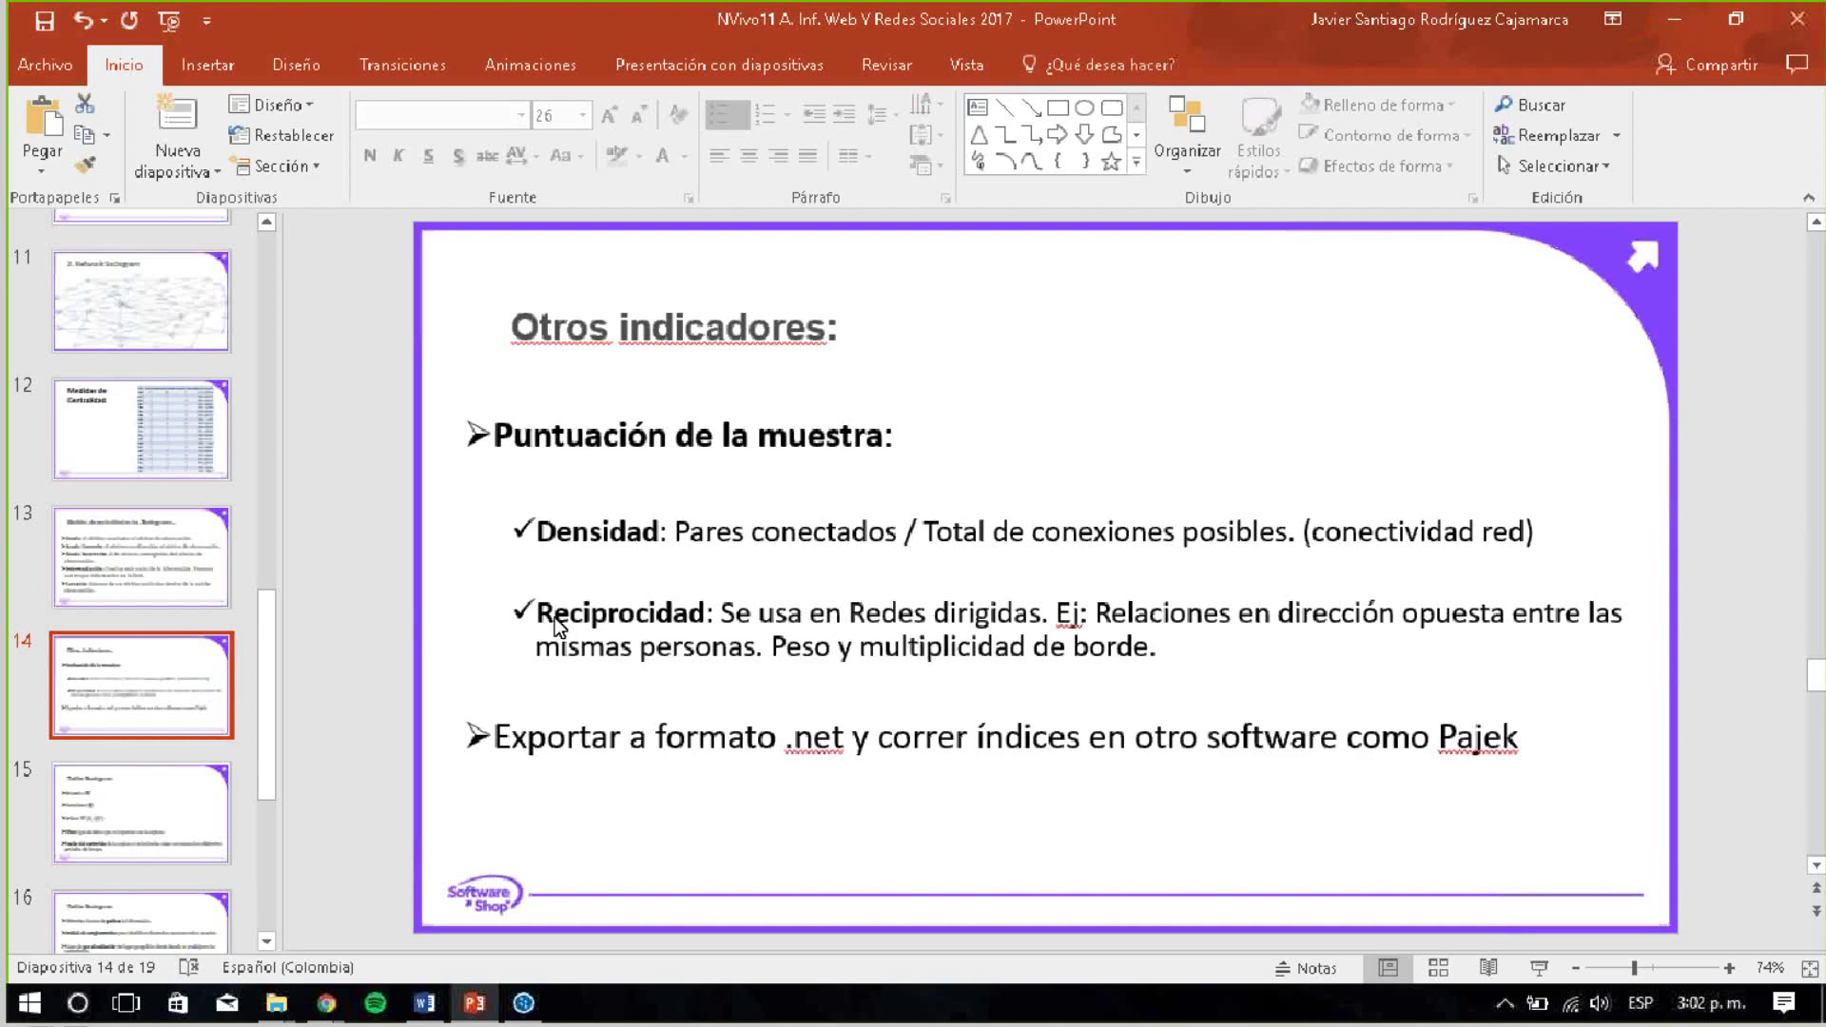
{"action": "key", "text": "alt+Tab"}
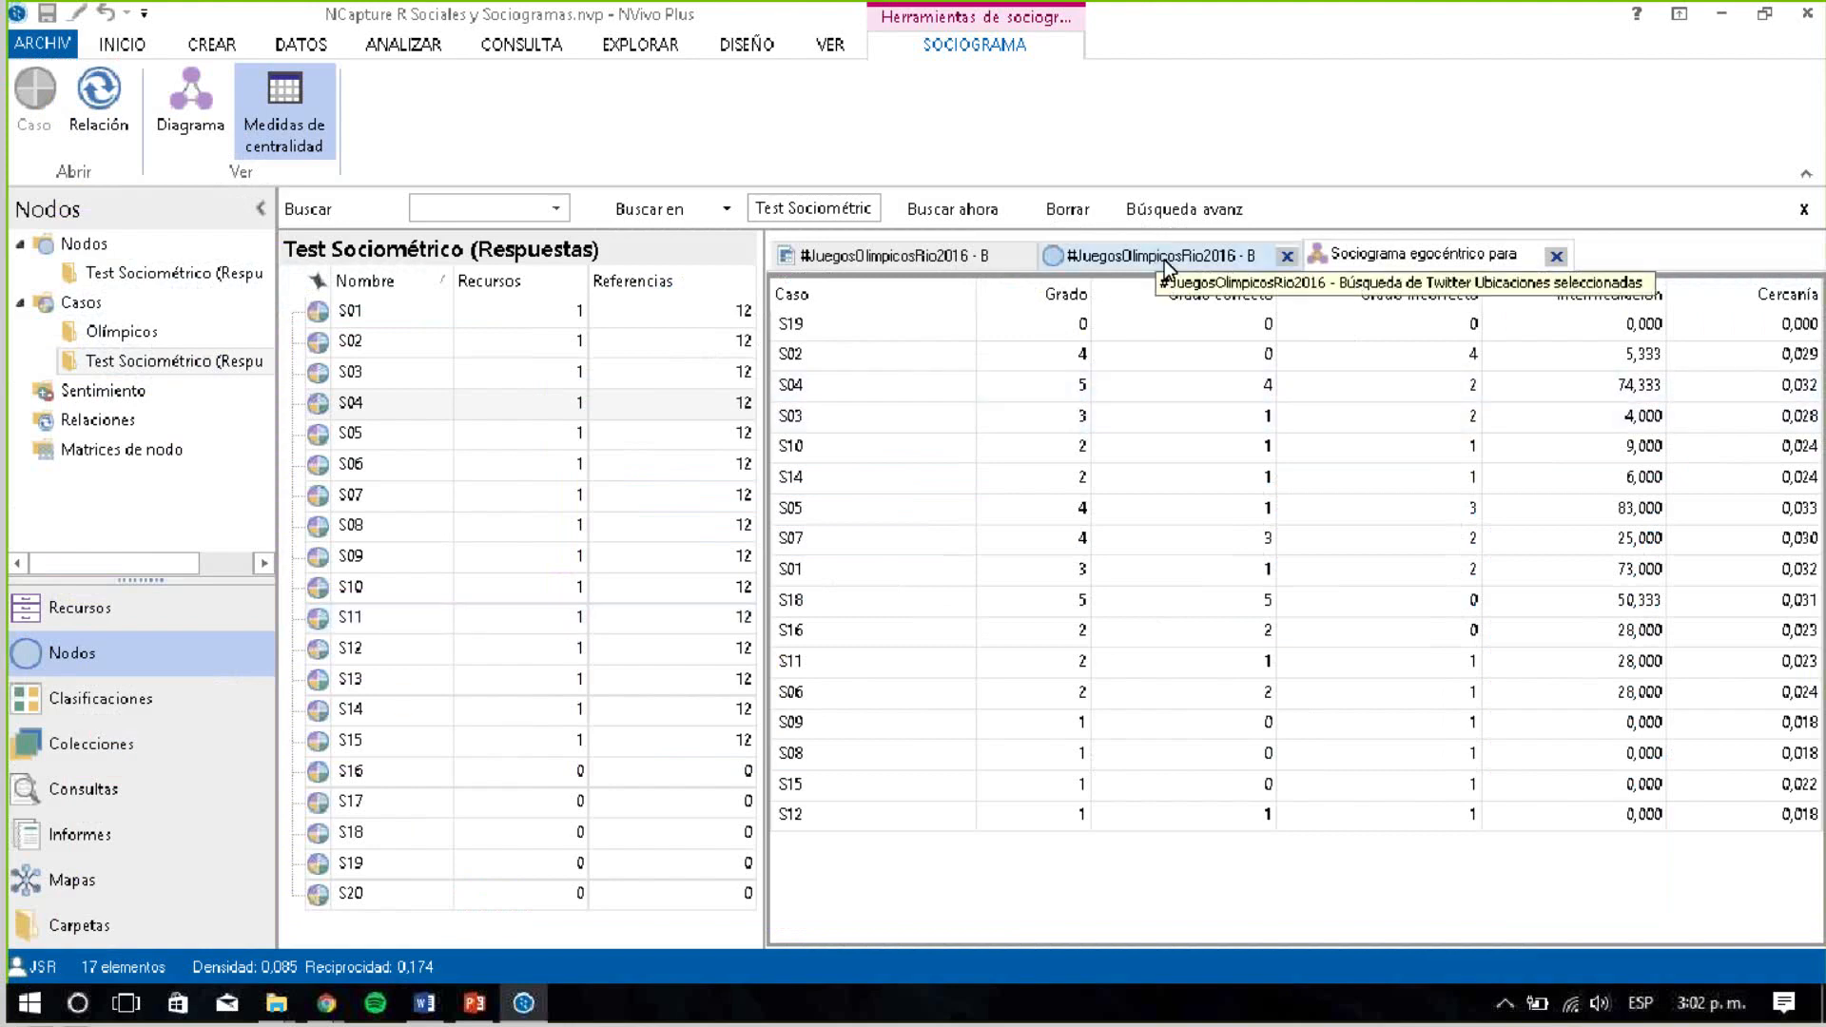
{"action": "left_click", "coordinate": [1164, 260]}
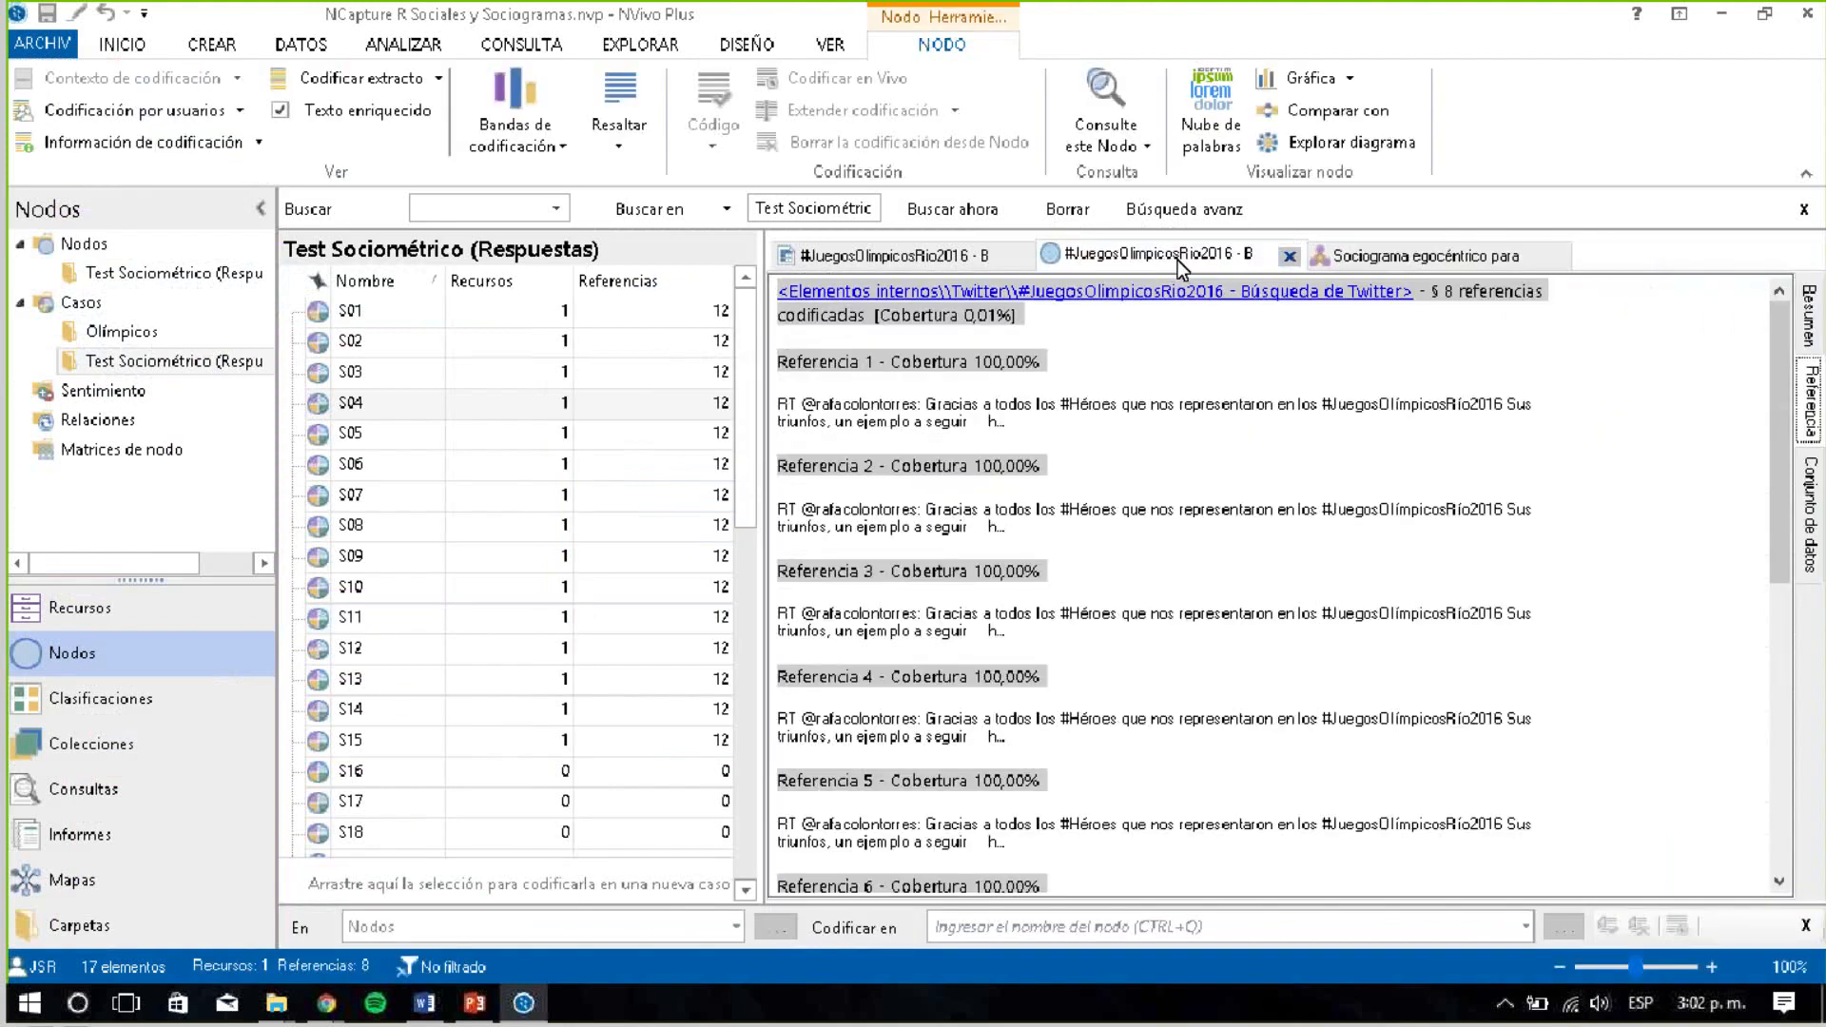
{"action": "left_click", "coordinate": [1360, 254]}
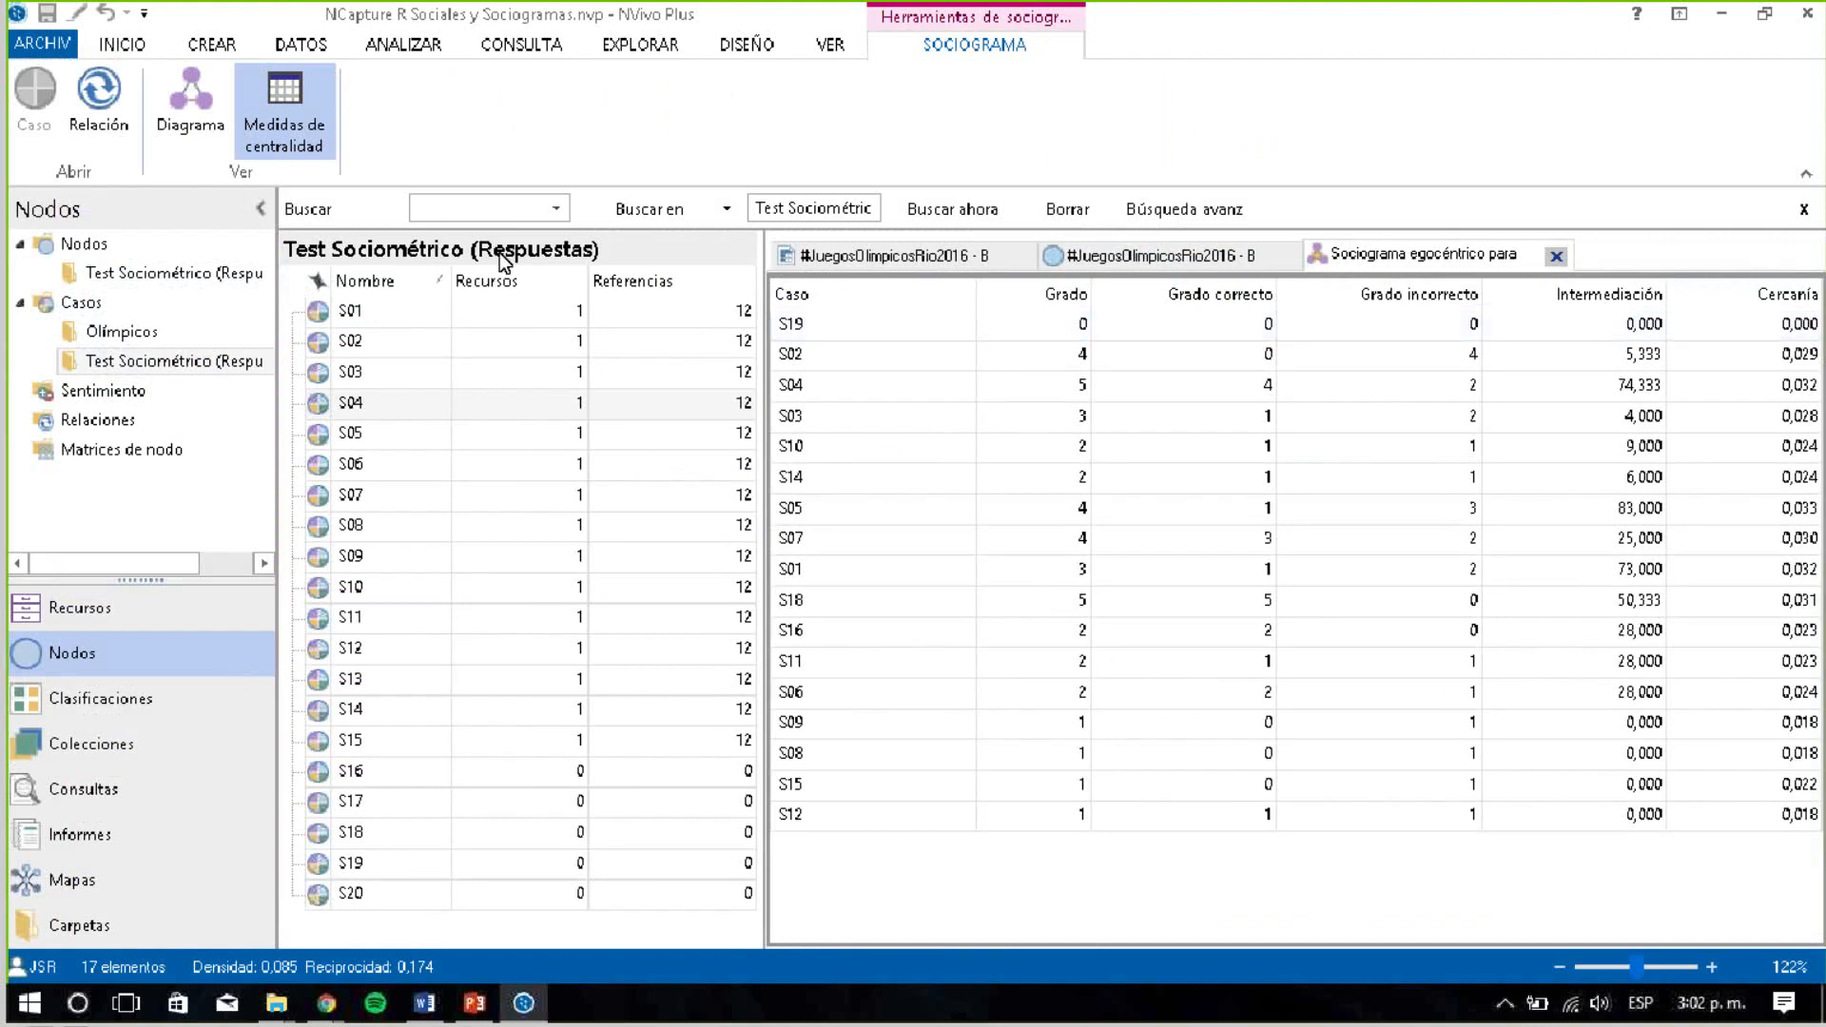
Check the sociogram diagram's export options for a Pajek (.net) edge list without exporting, and close the egocentric sociogram
{"action": "left_click", "coordinate": [180, 112]}
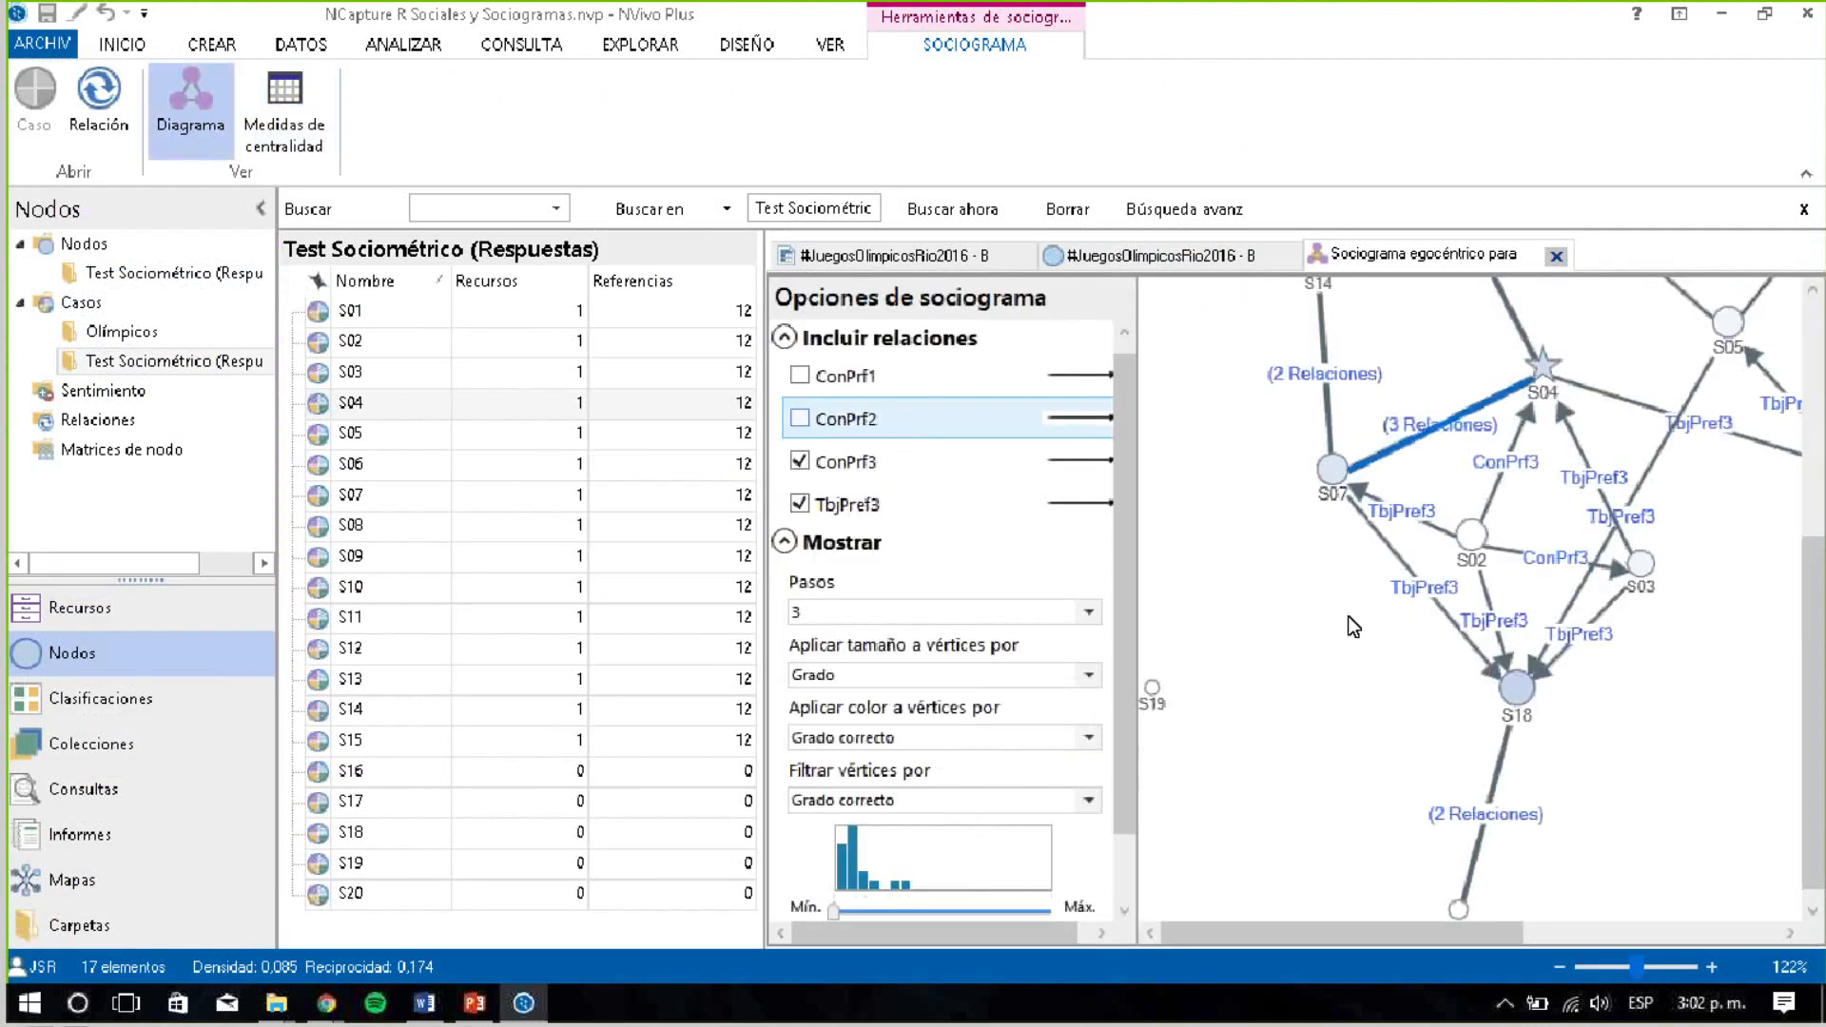
{"action": "left_click", "coordinate": [1340, 589]}
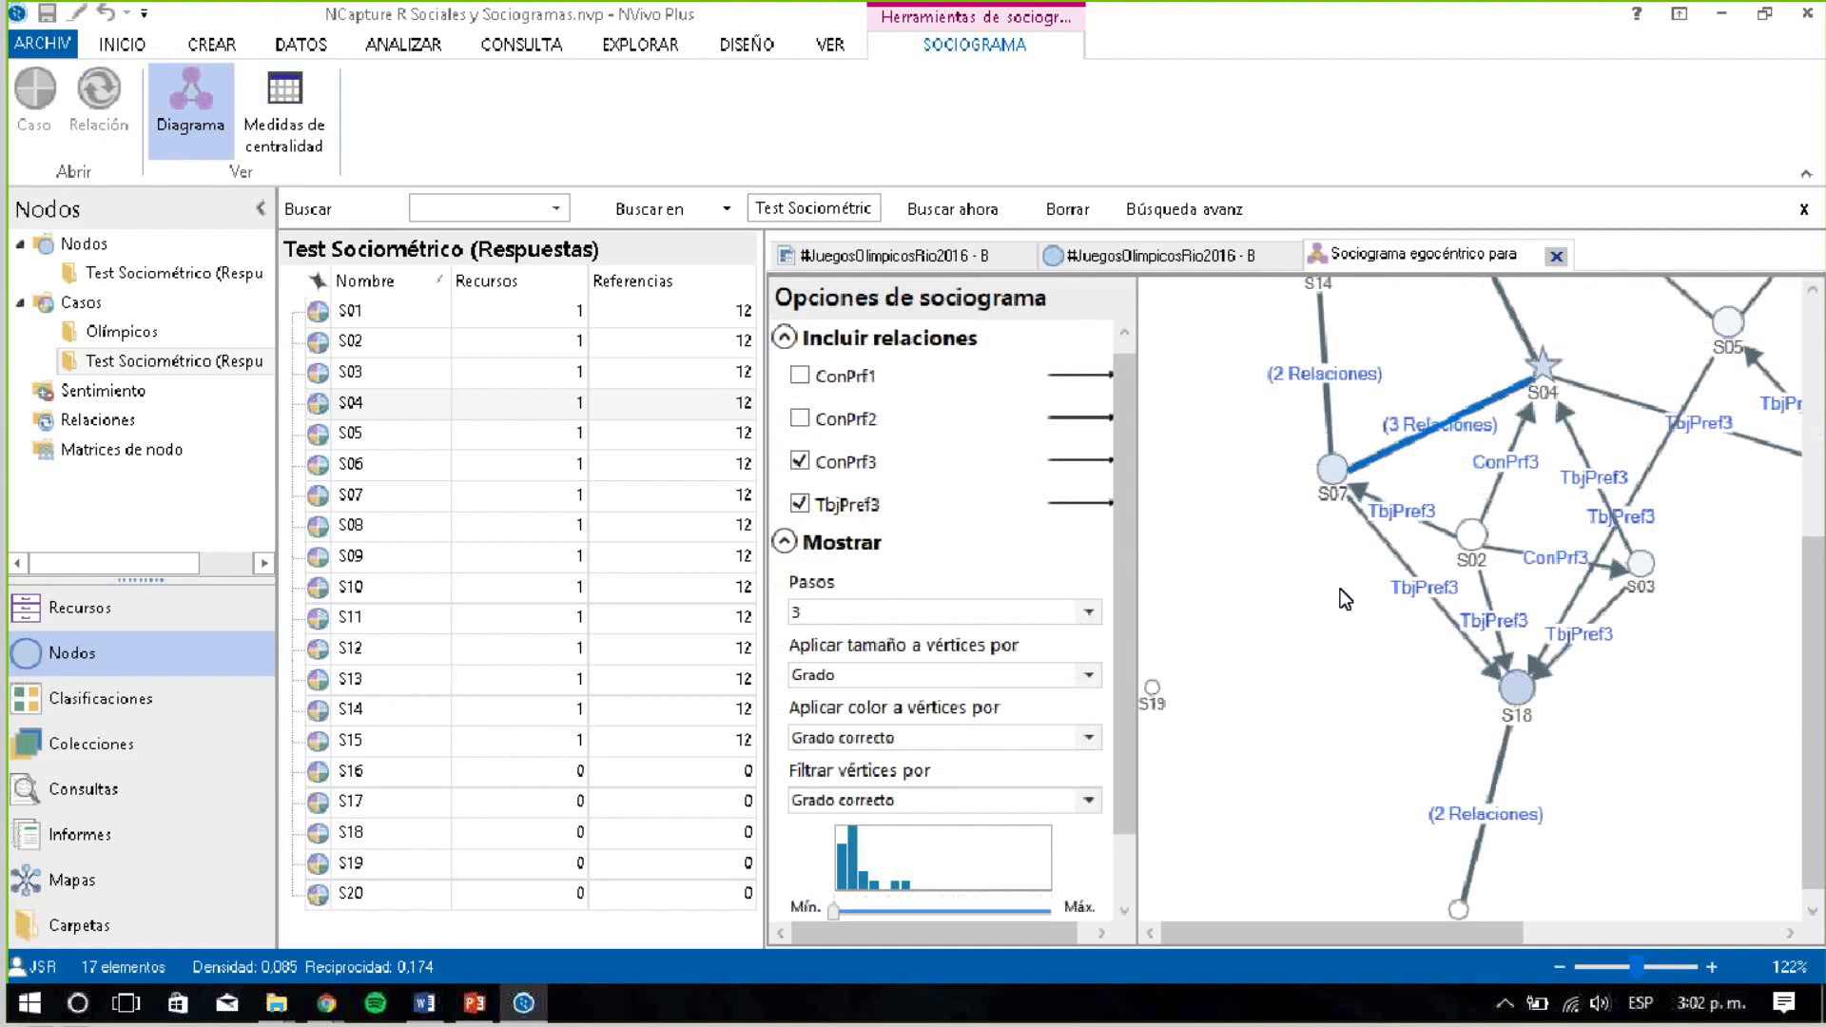
{"action": "right_click", "coordinate": [1340, 590]}
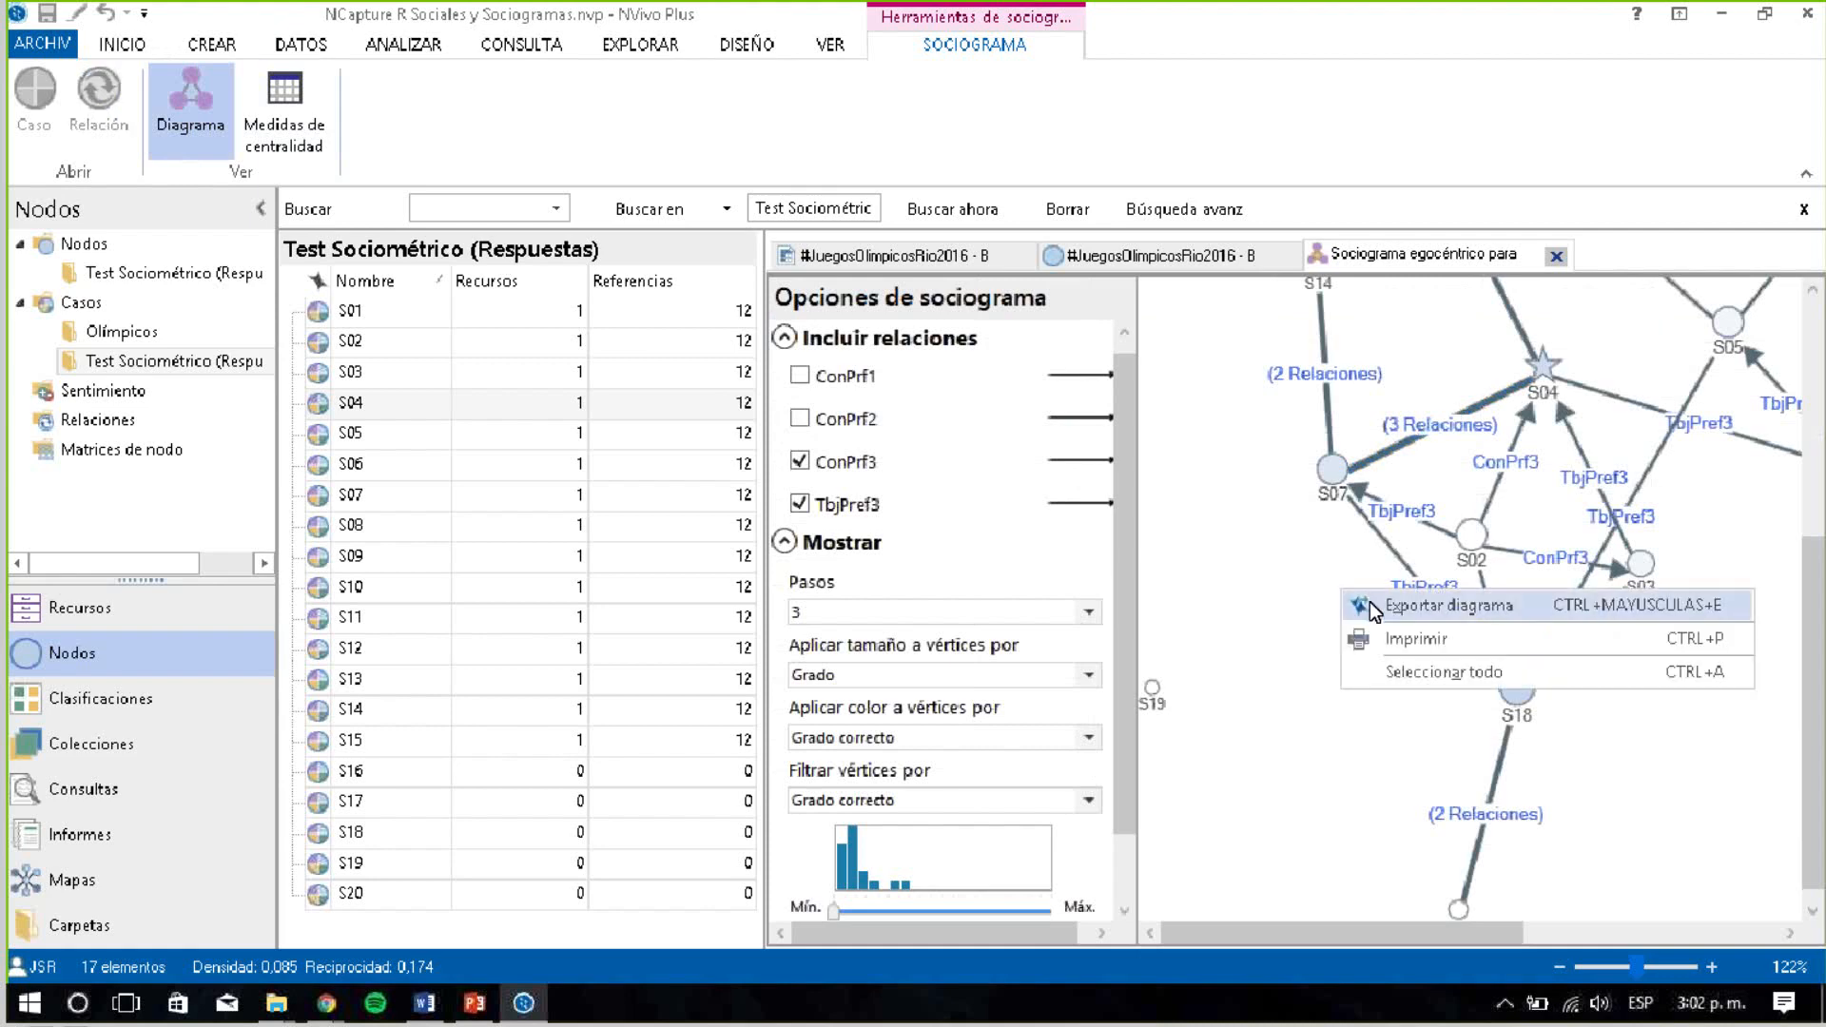
{"action": "left_click", "coordinate": [1411, 609]}
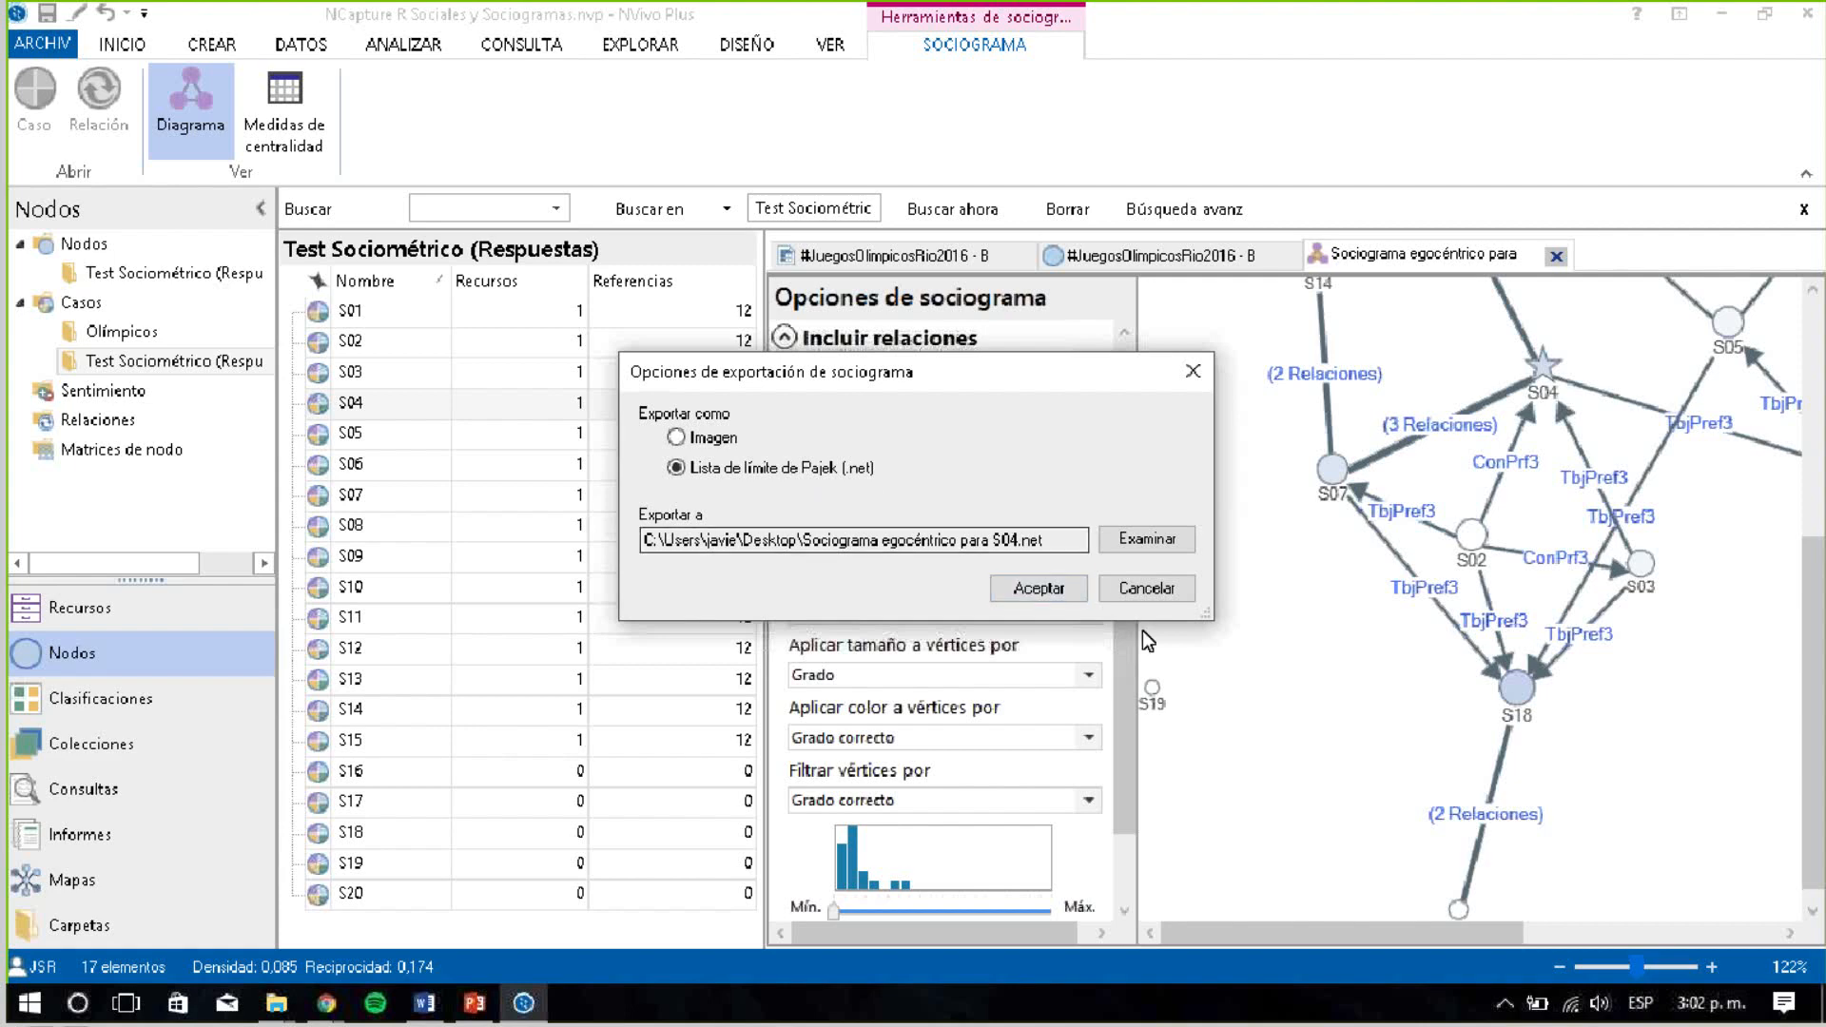
{"action": "left_click", "coordinate": [1129, 587]}
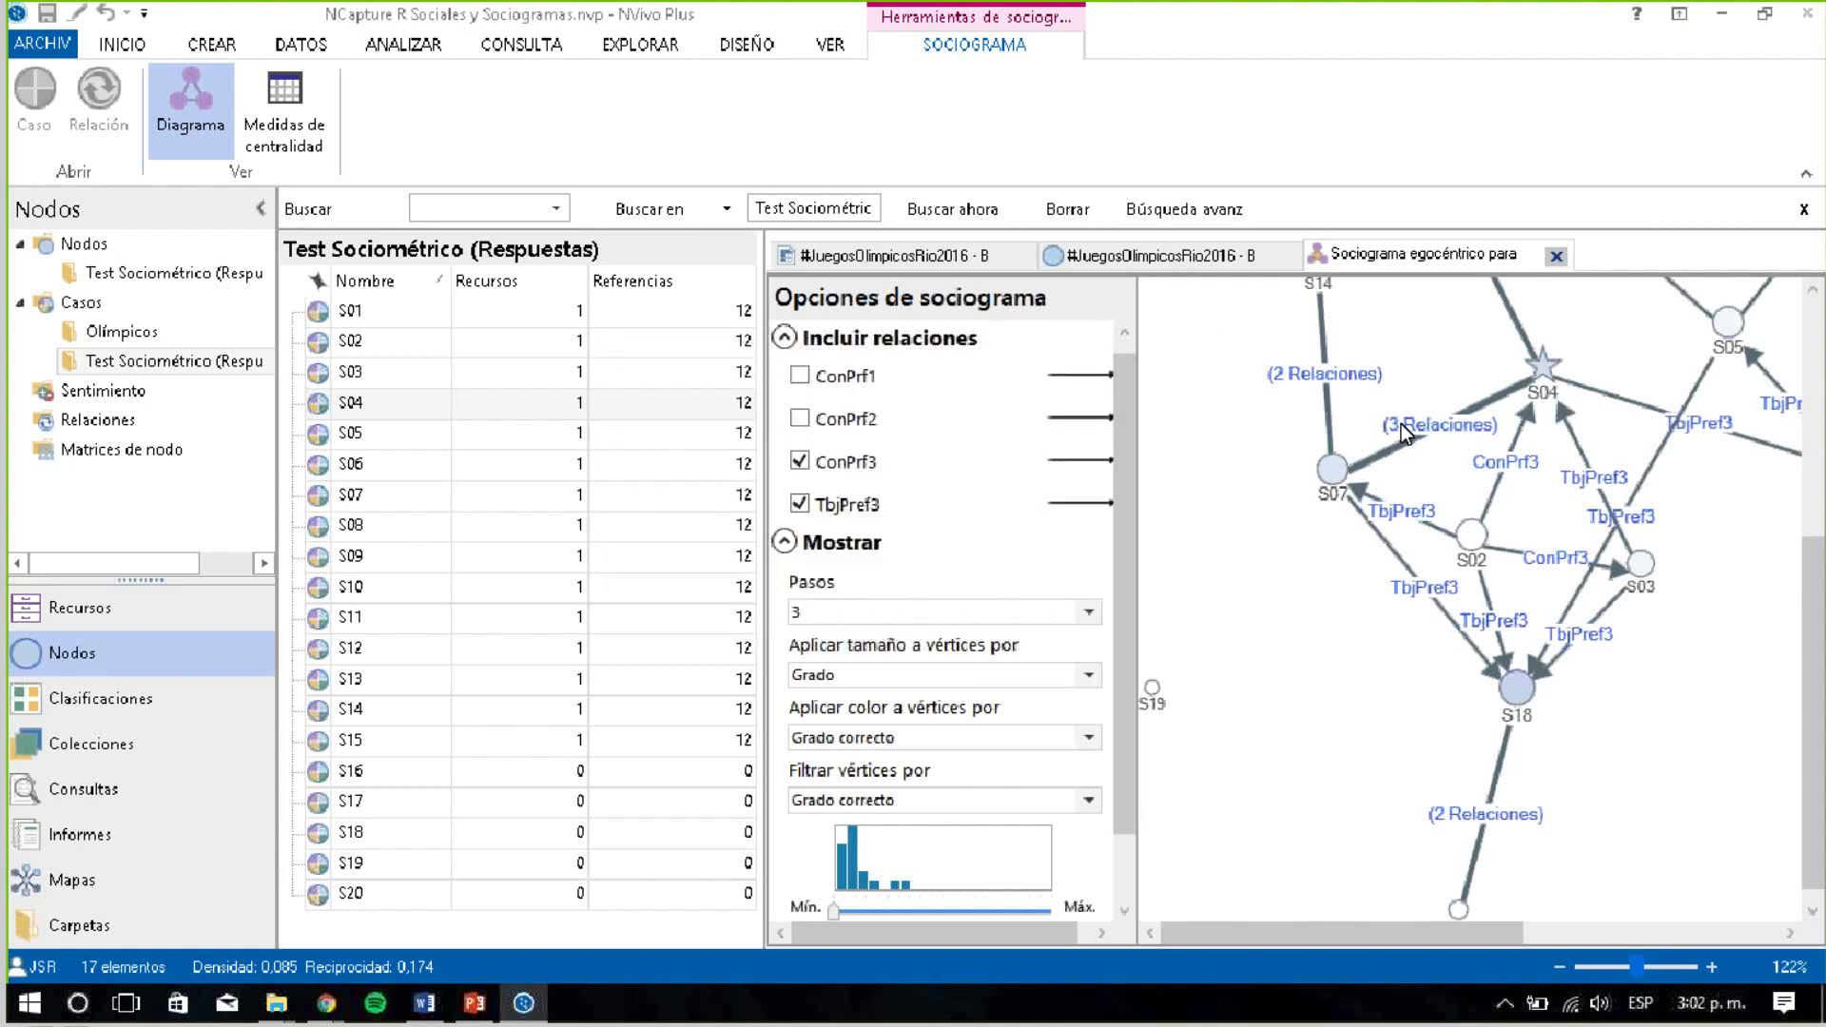
{"action": "left_click", "coordinate": [1557, 256]}
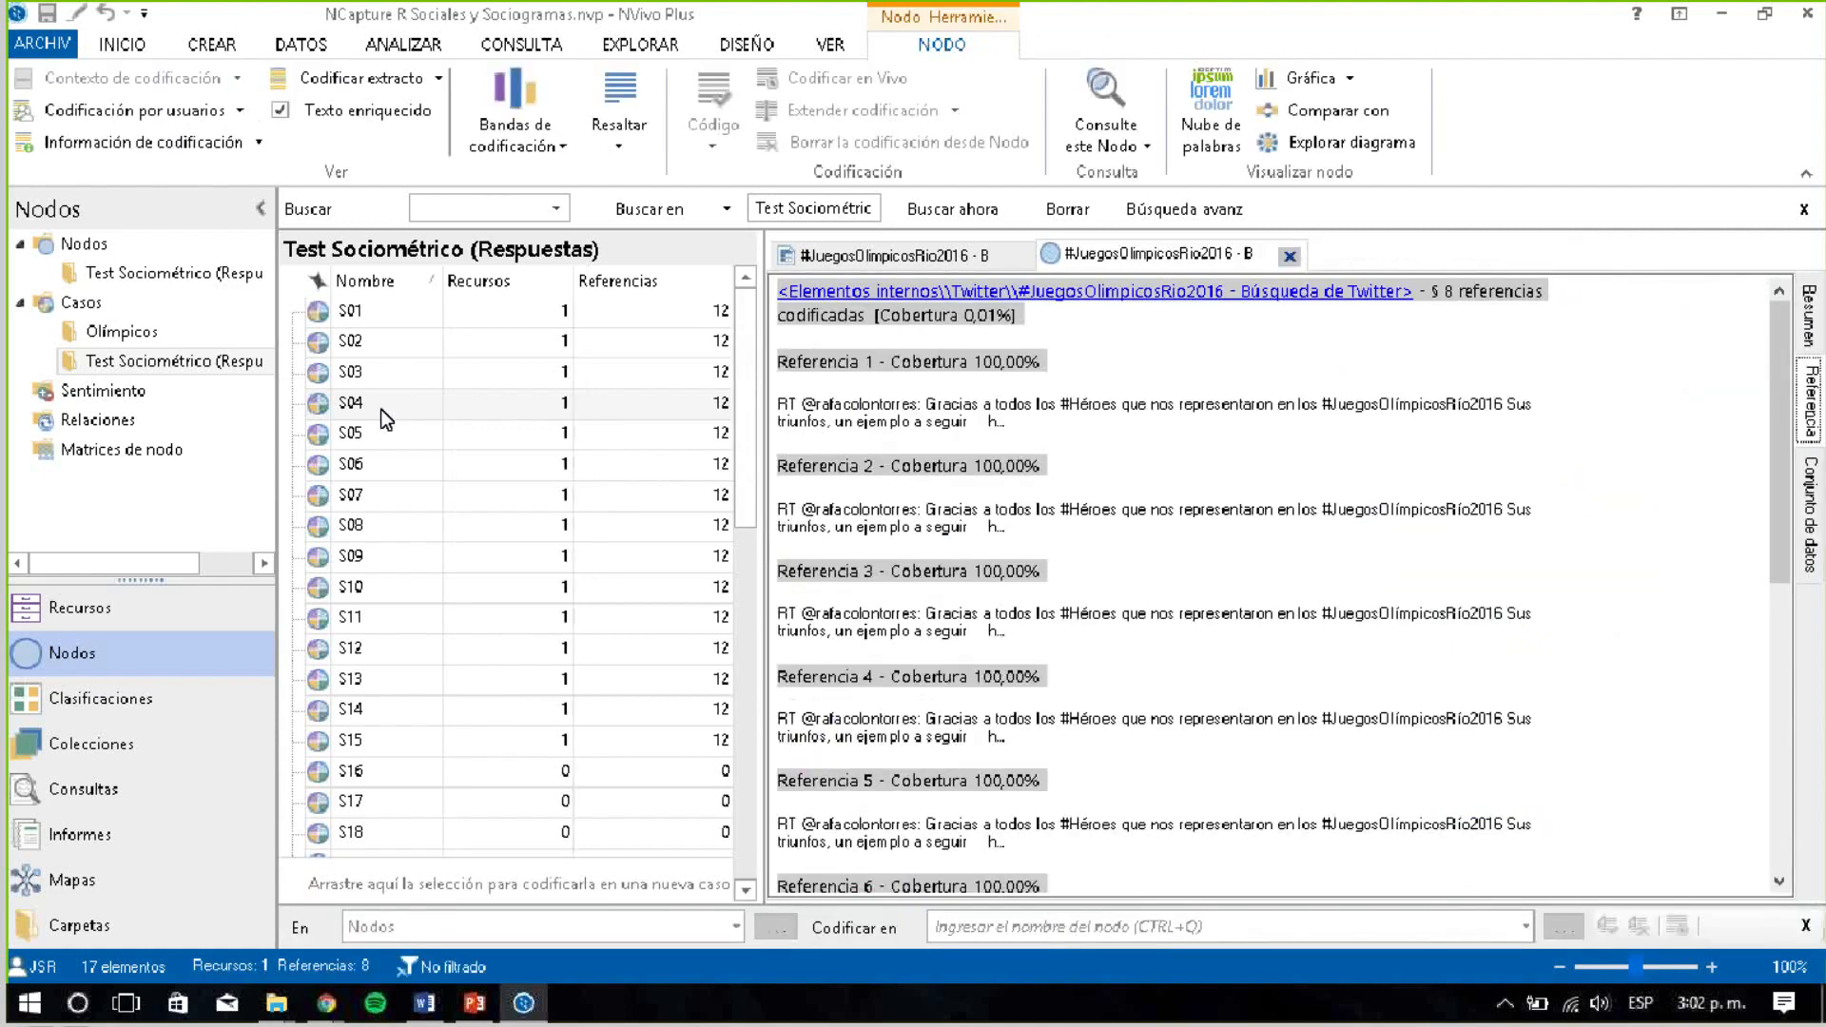
Create a network sociogram from all cases in the Test Sociométrico (Respuestas) folder
{"action": "left_click", "coordinate": [123, 449]}
{"action": "left_click", "coordinate": [113, 419]}
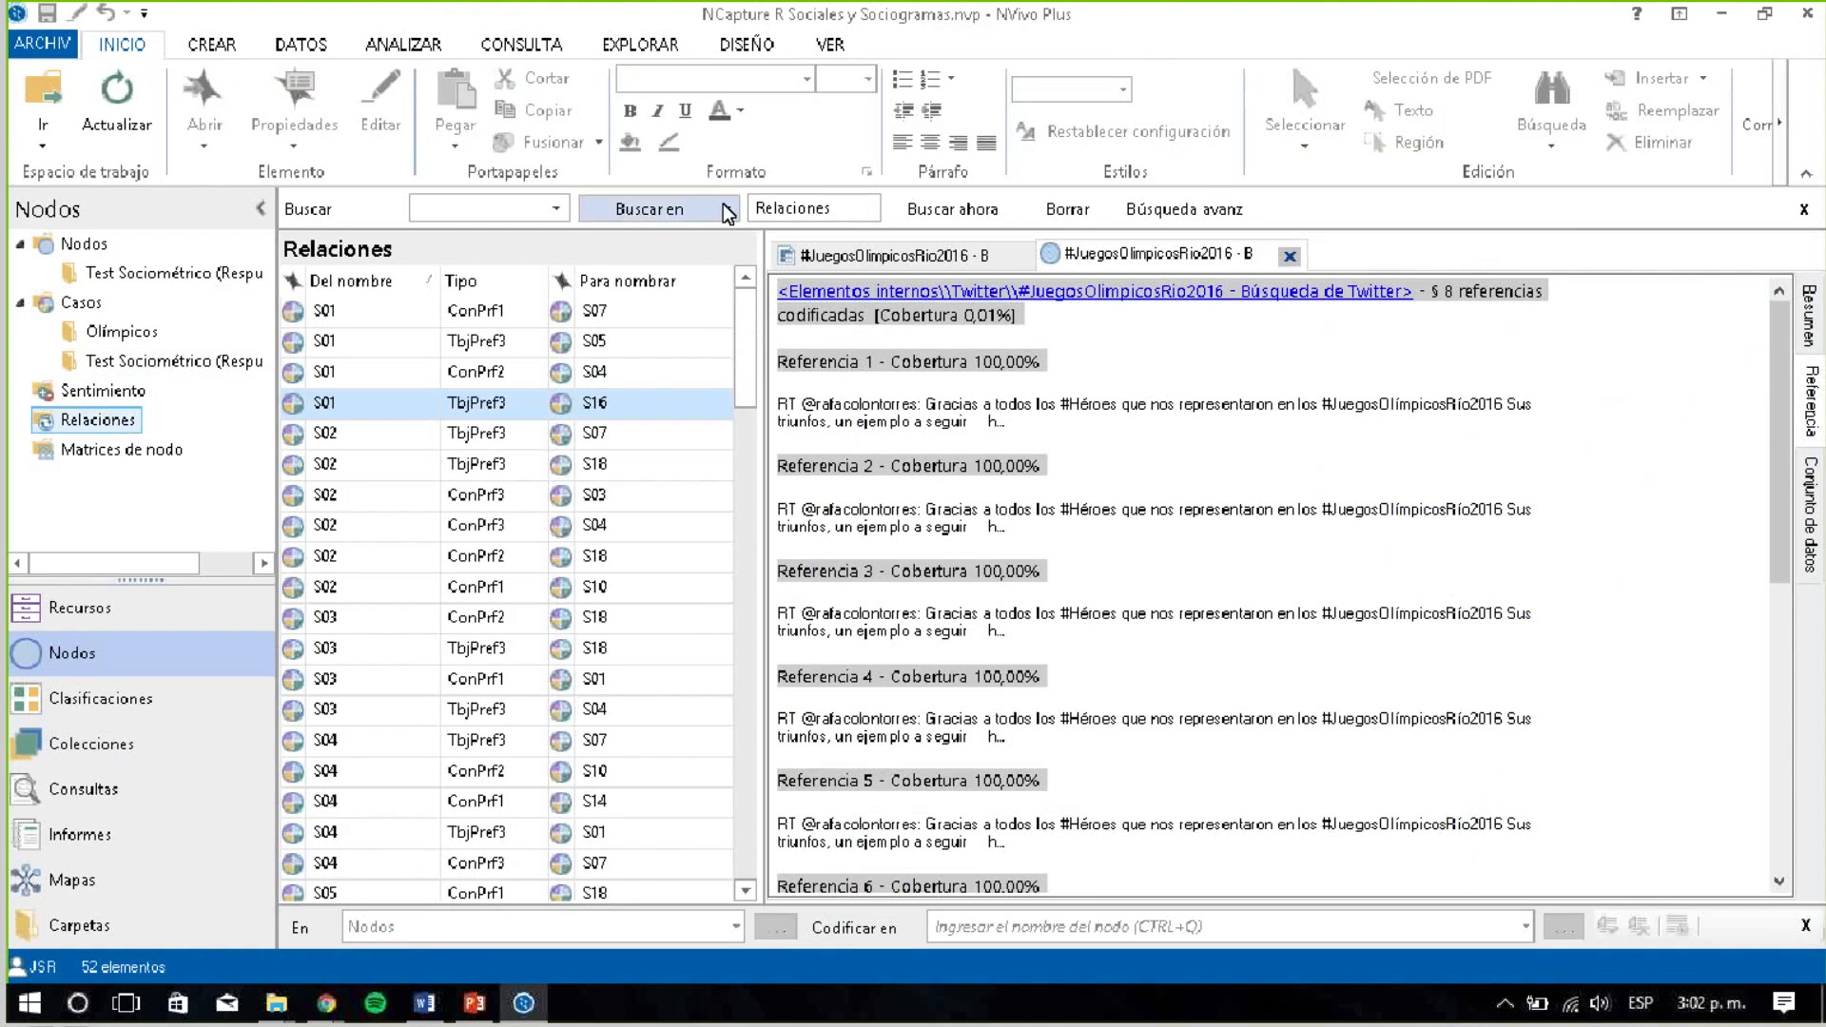
{"action": "left_click", "coordinate": [638, 47]}
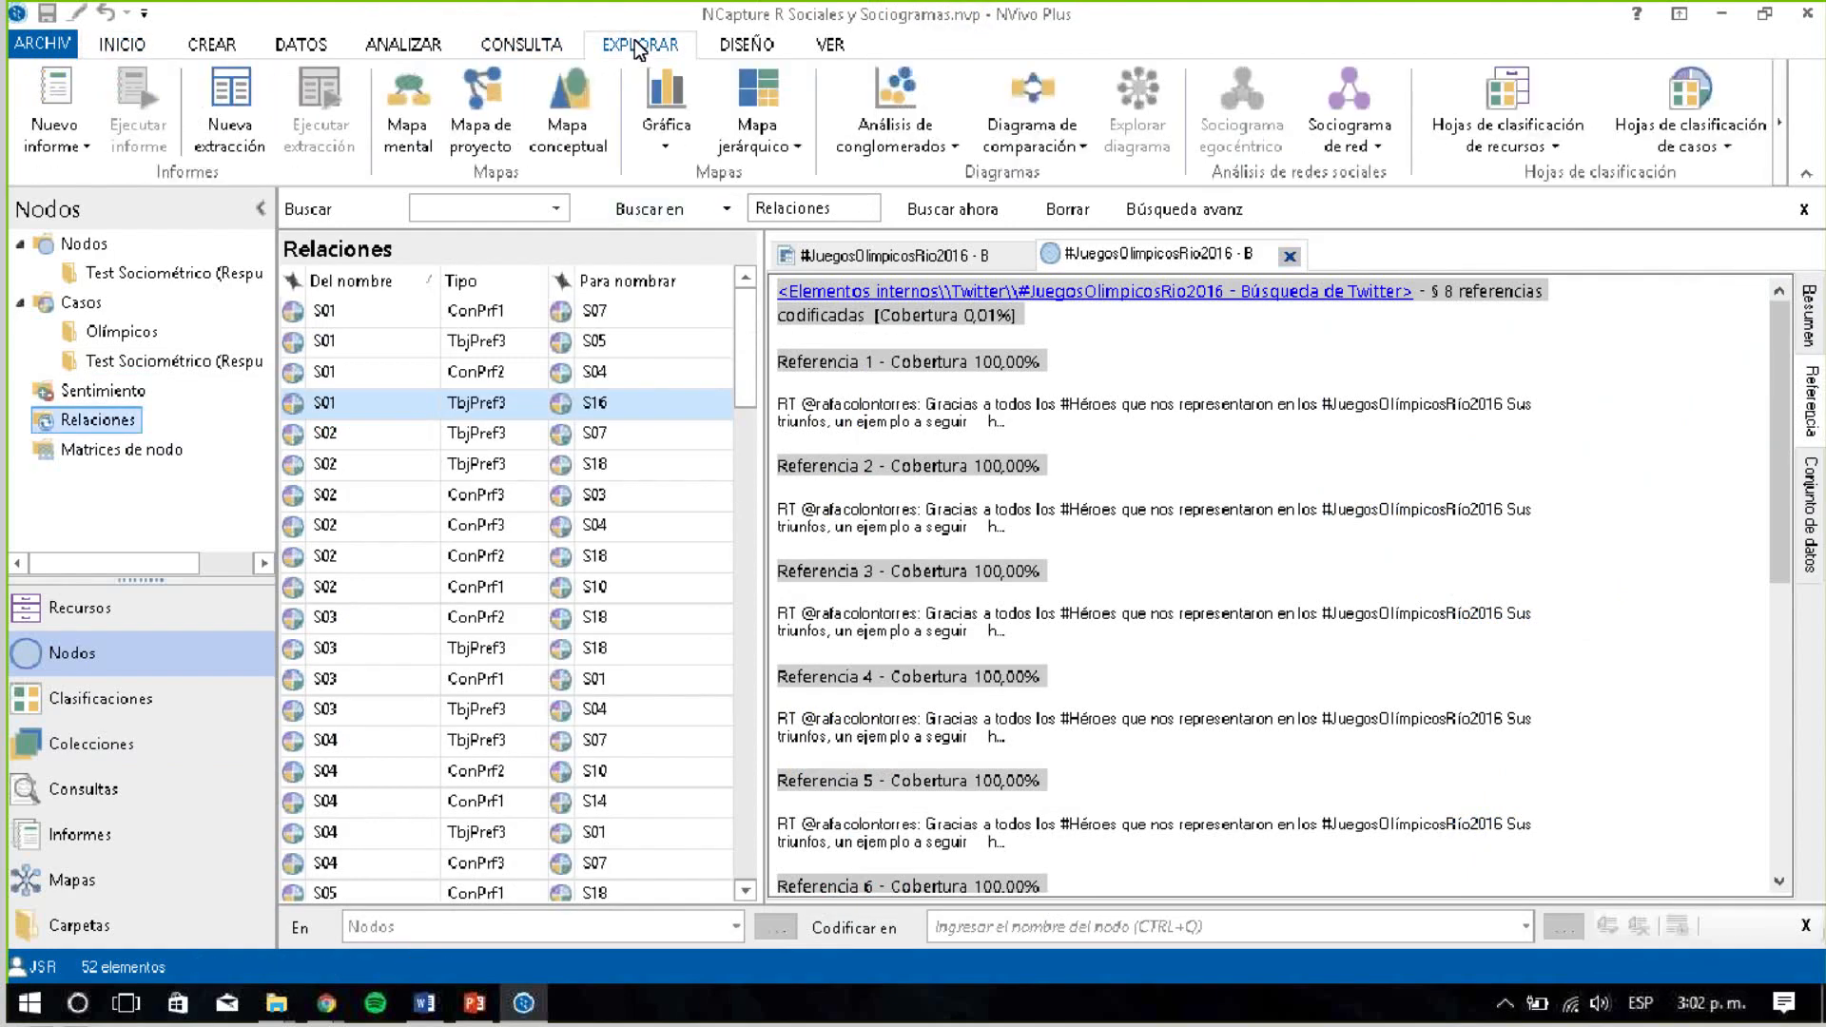
{"action": "left_click", "coordinate": [1364, 144]}
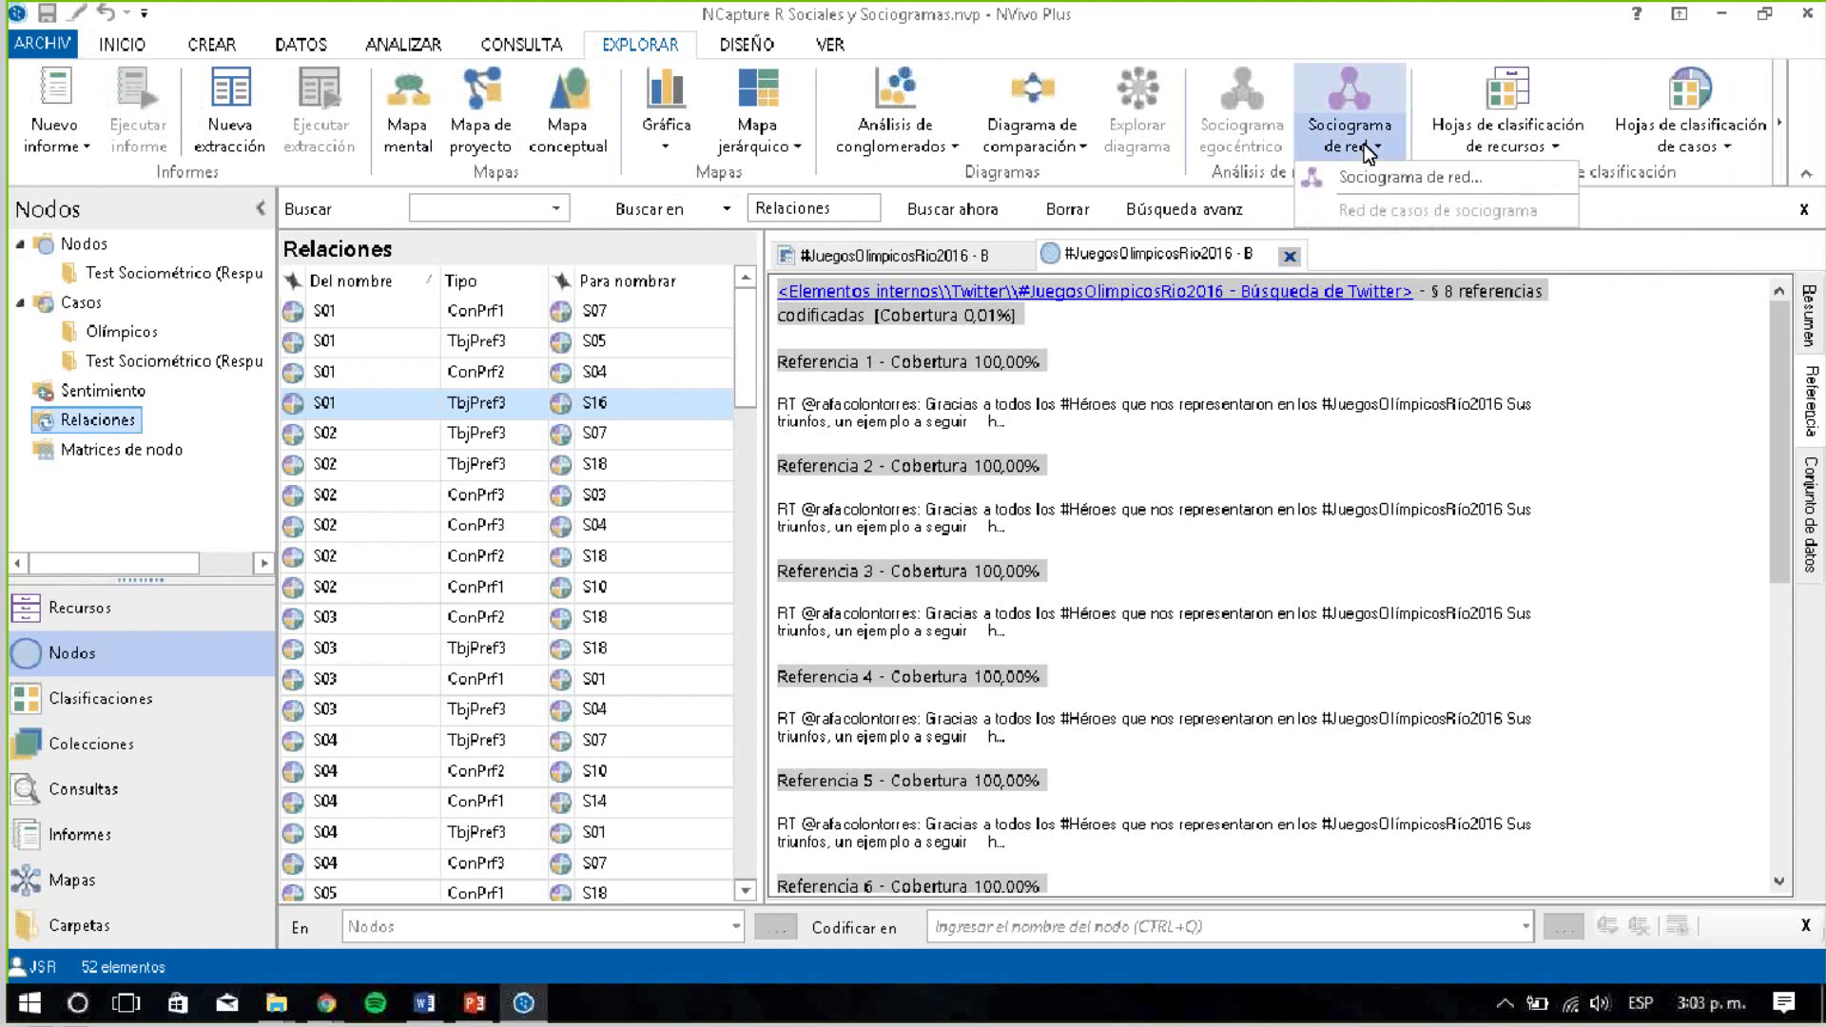
{"action": "left_click", "coordinate": [1376, 173]}
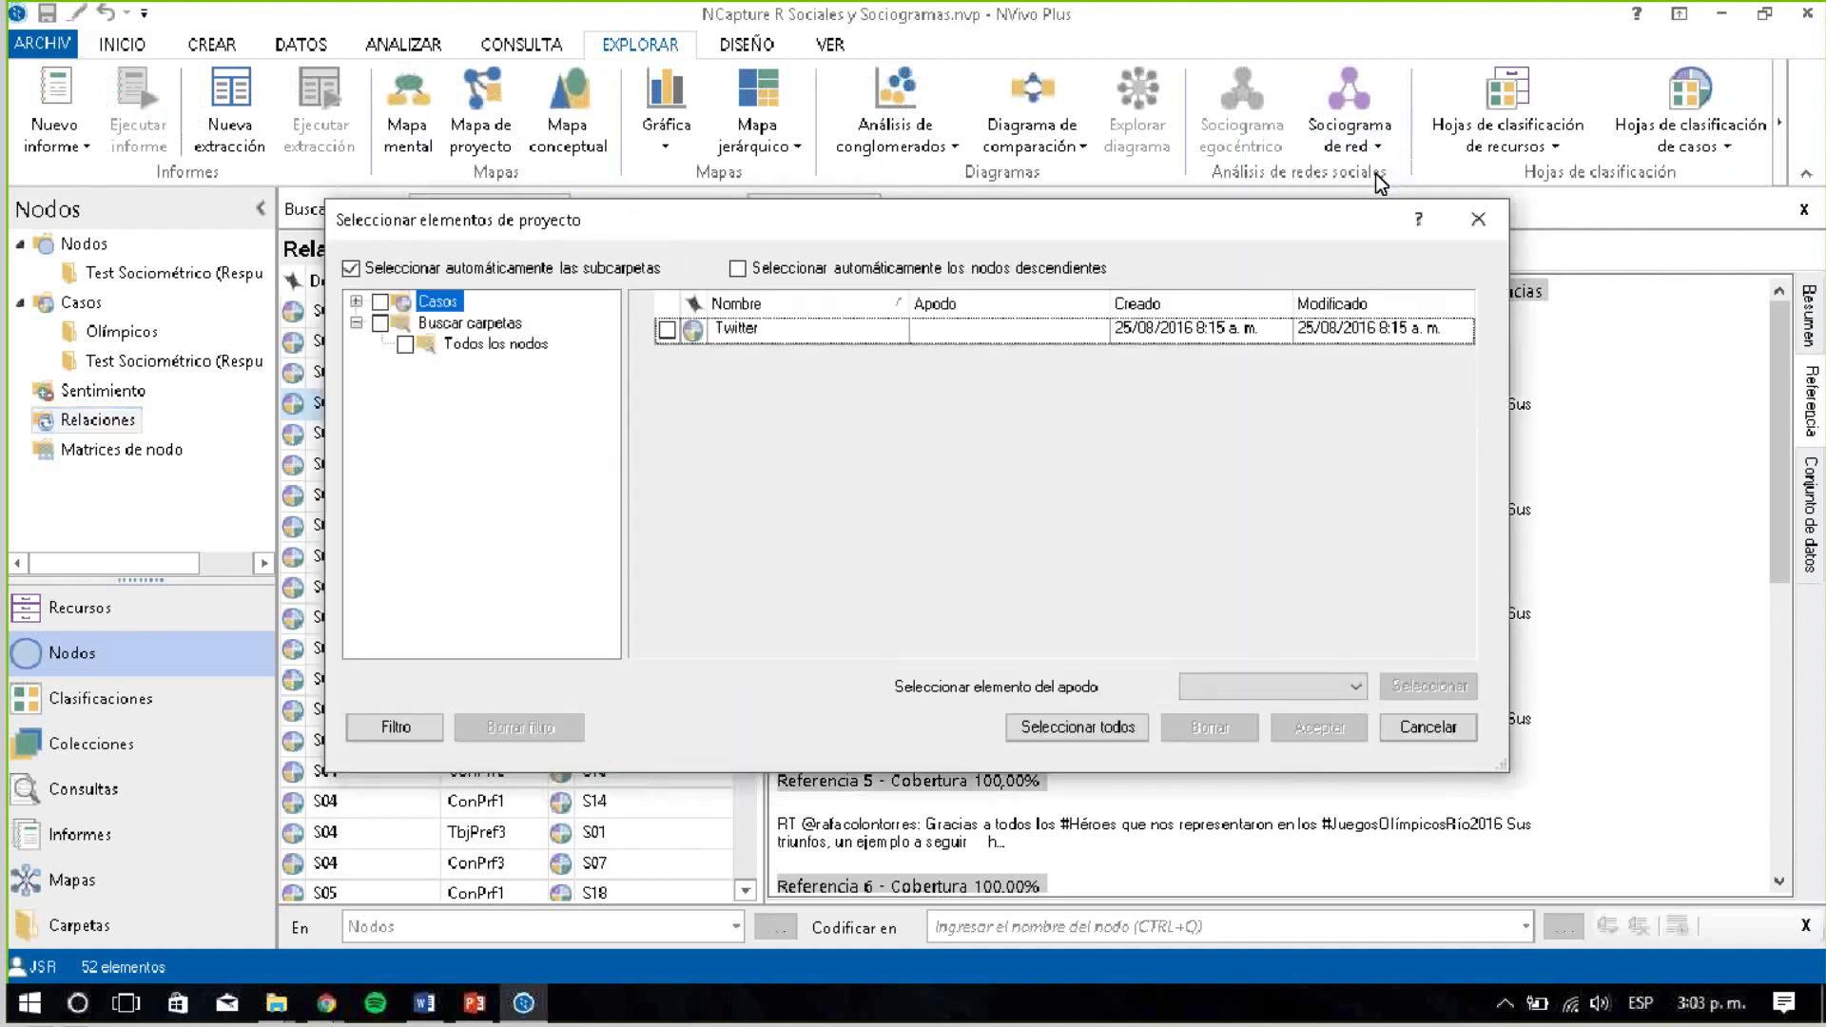
{"action": "left_click", "coordinate": [356, 302]}
{"action": "left_click", "coordinate": [436, 337]}
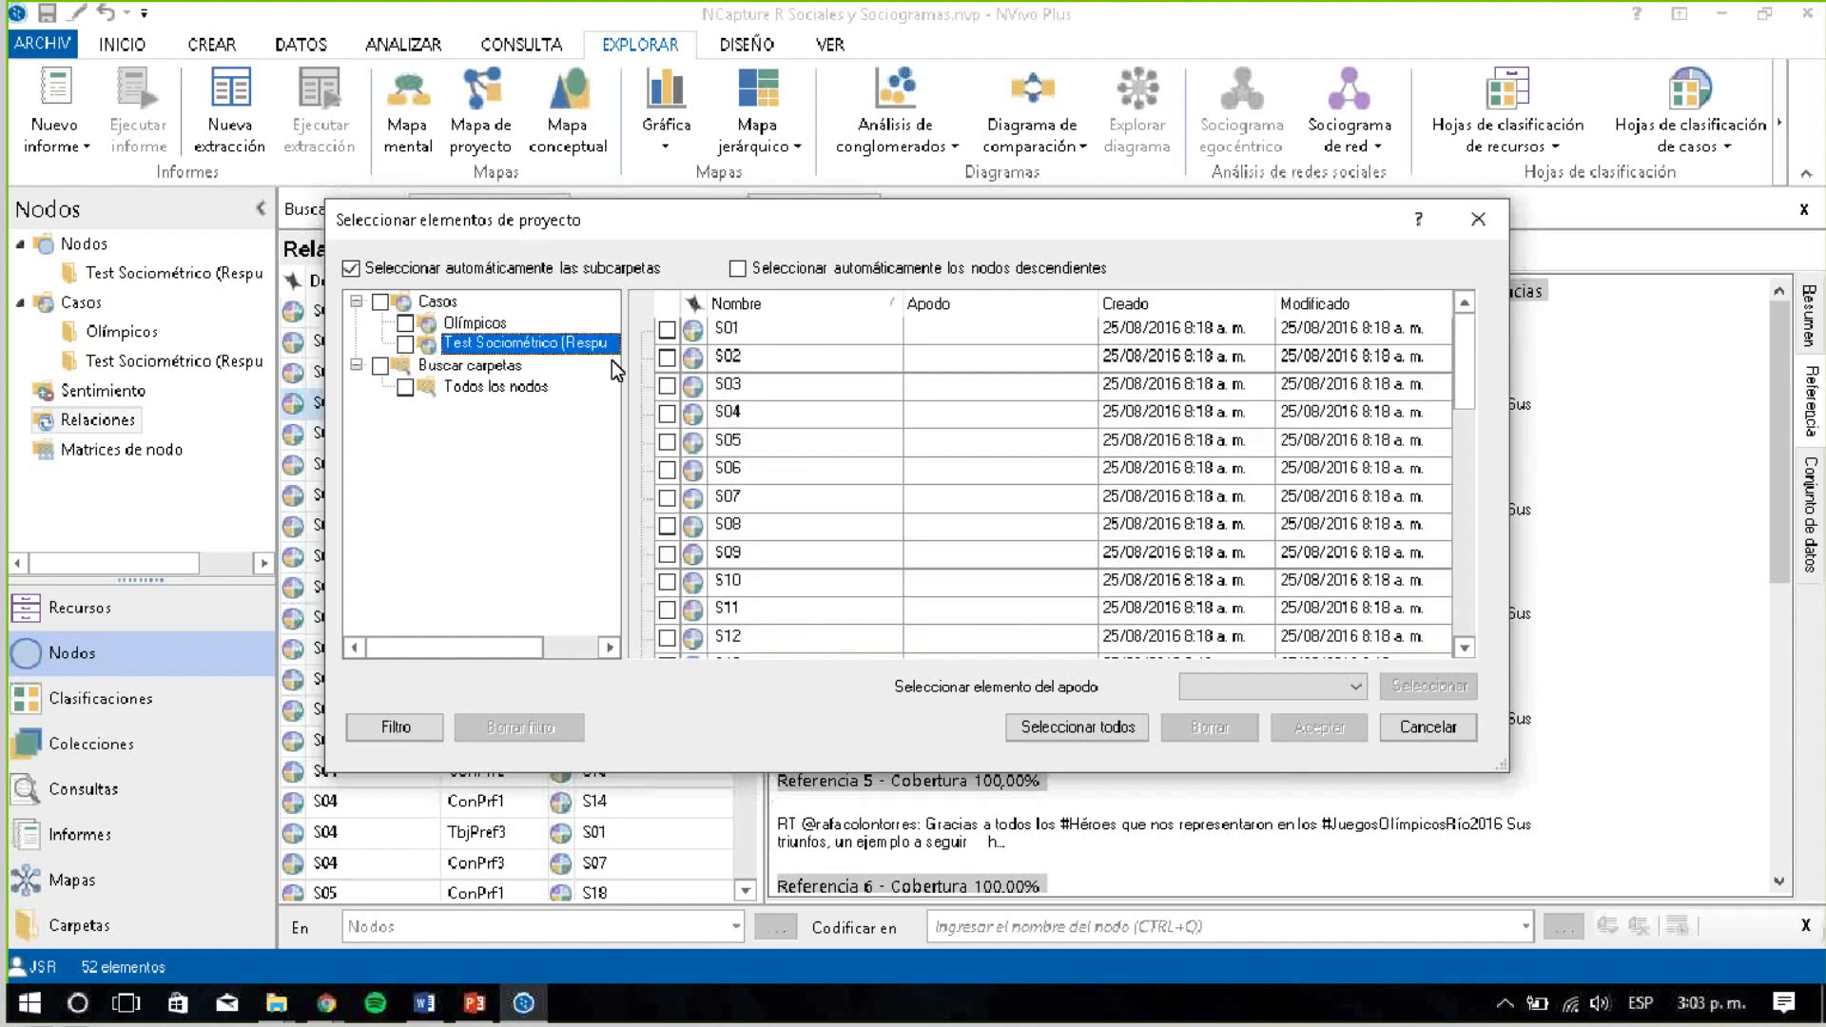
{"action": "left_click", "coordinate": [406, 346]}
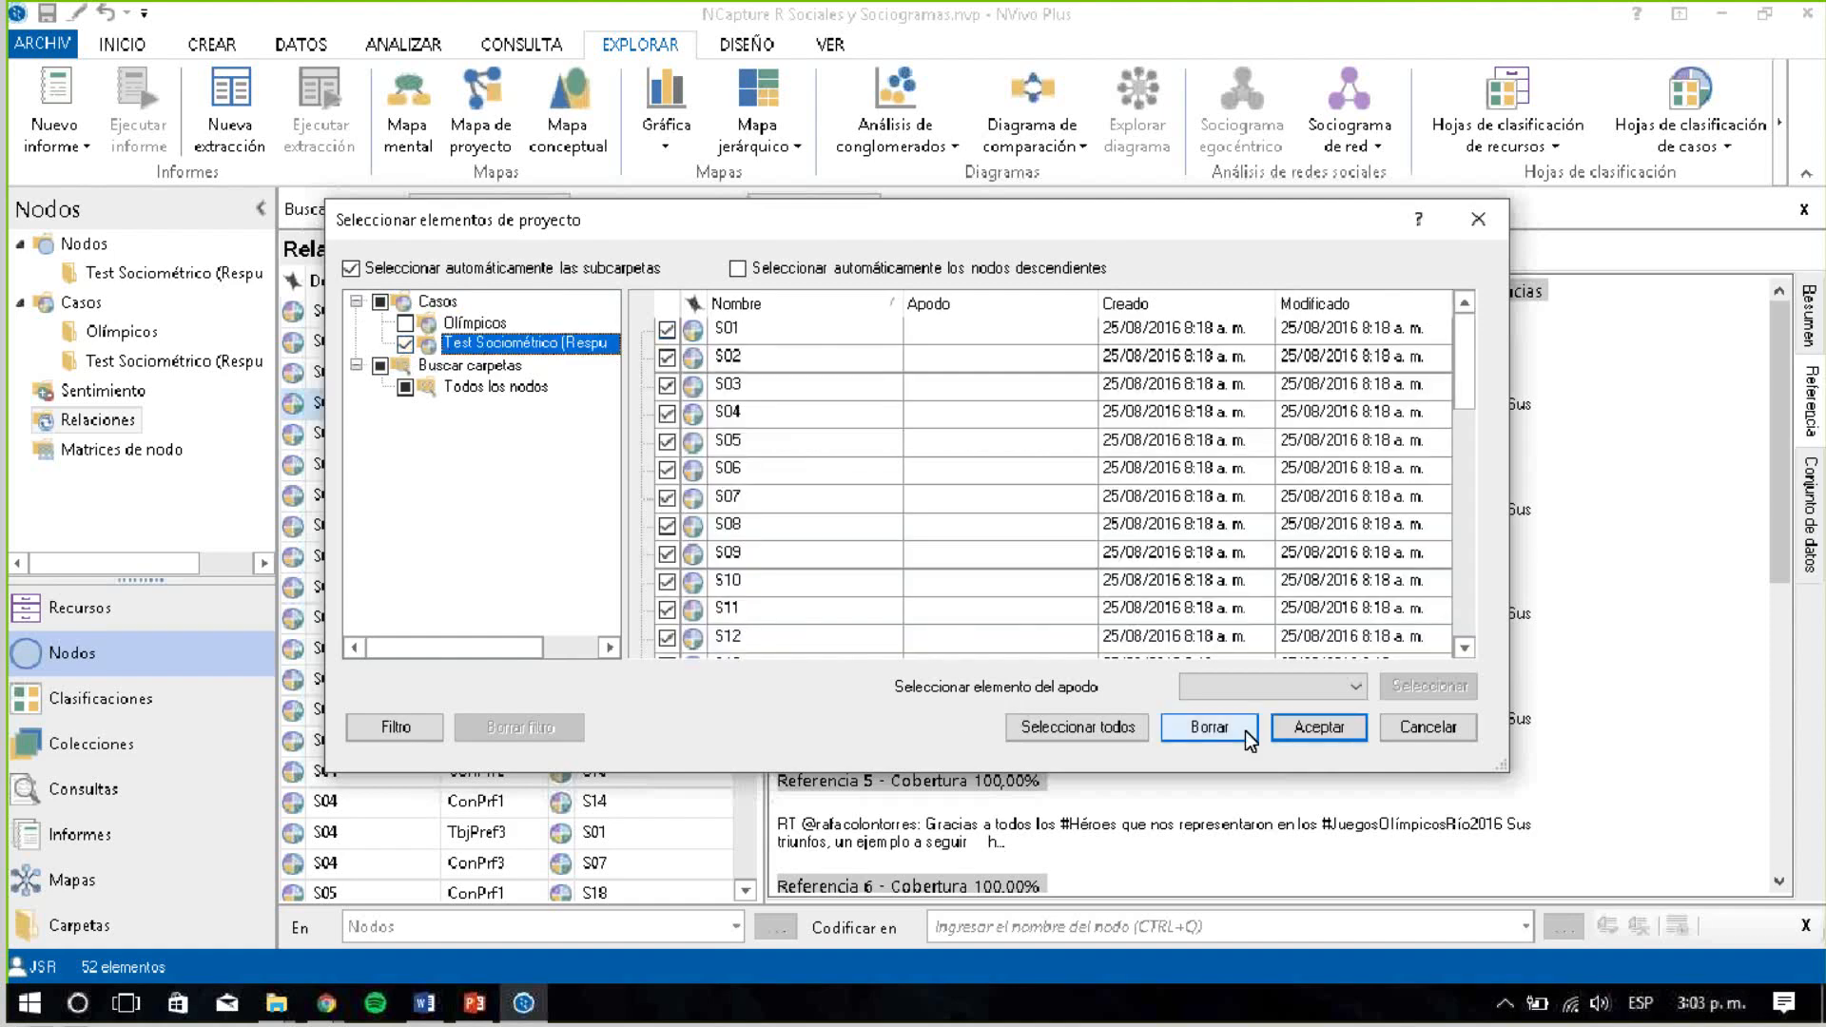
{"action": "left_click", "coordinate": [1300, 726]}
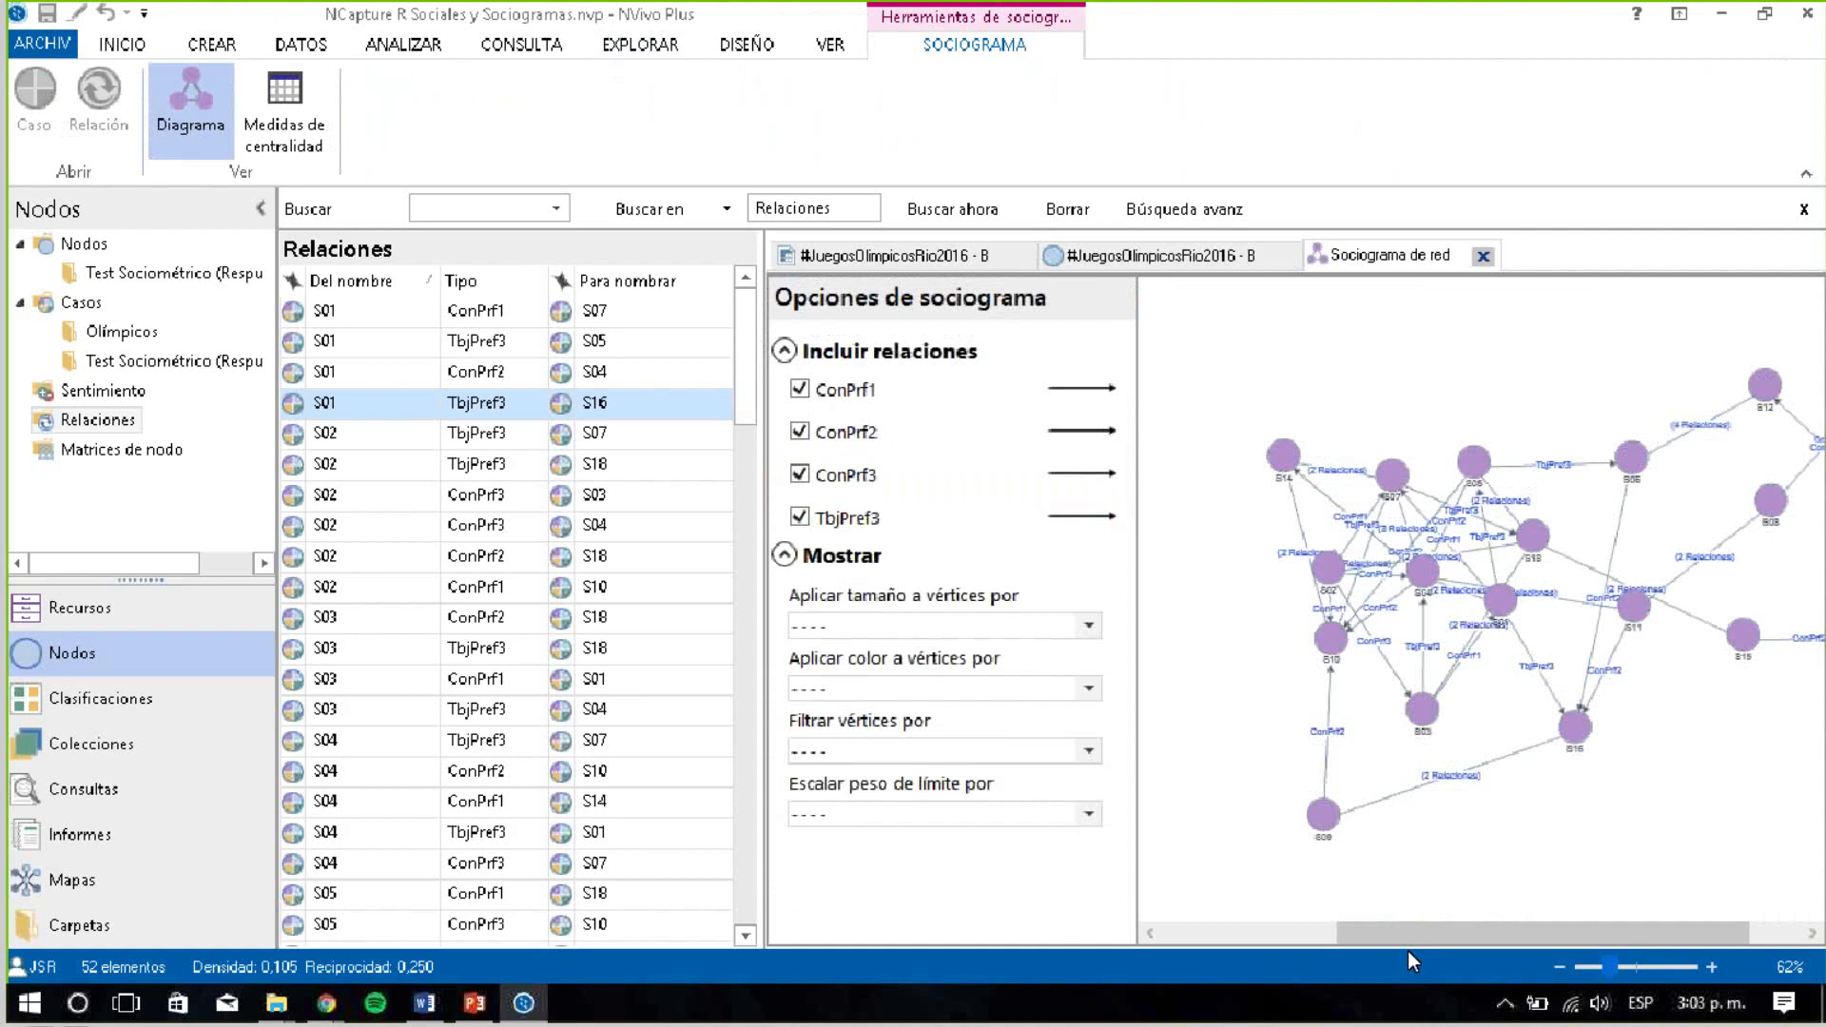
Exclude the ConPrf1 and ConPrf2 relationship types from the network sociogram
{"action": "left_click_drag", "start_coordinate": [1405, 931], "coordinate": [1500, 921]}
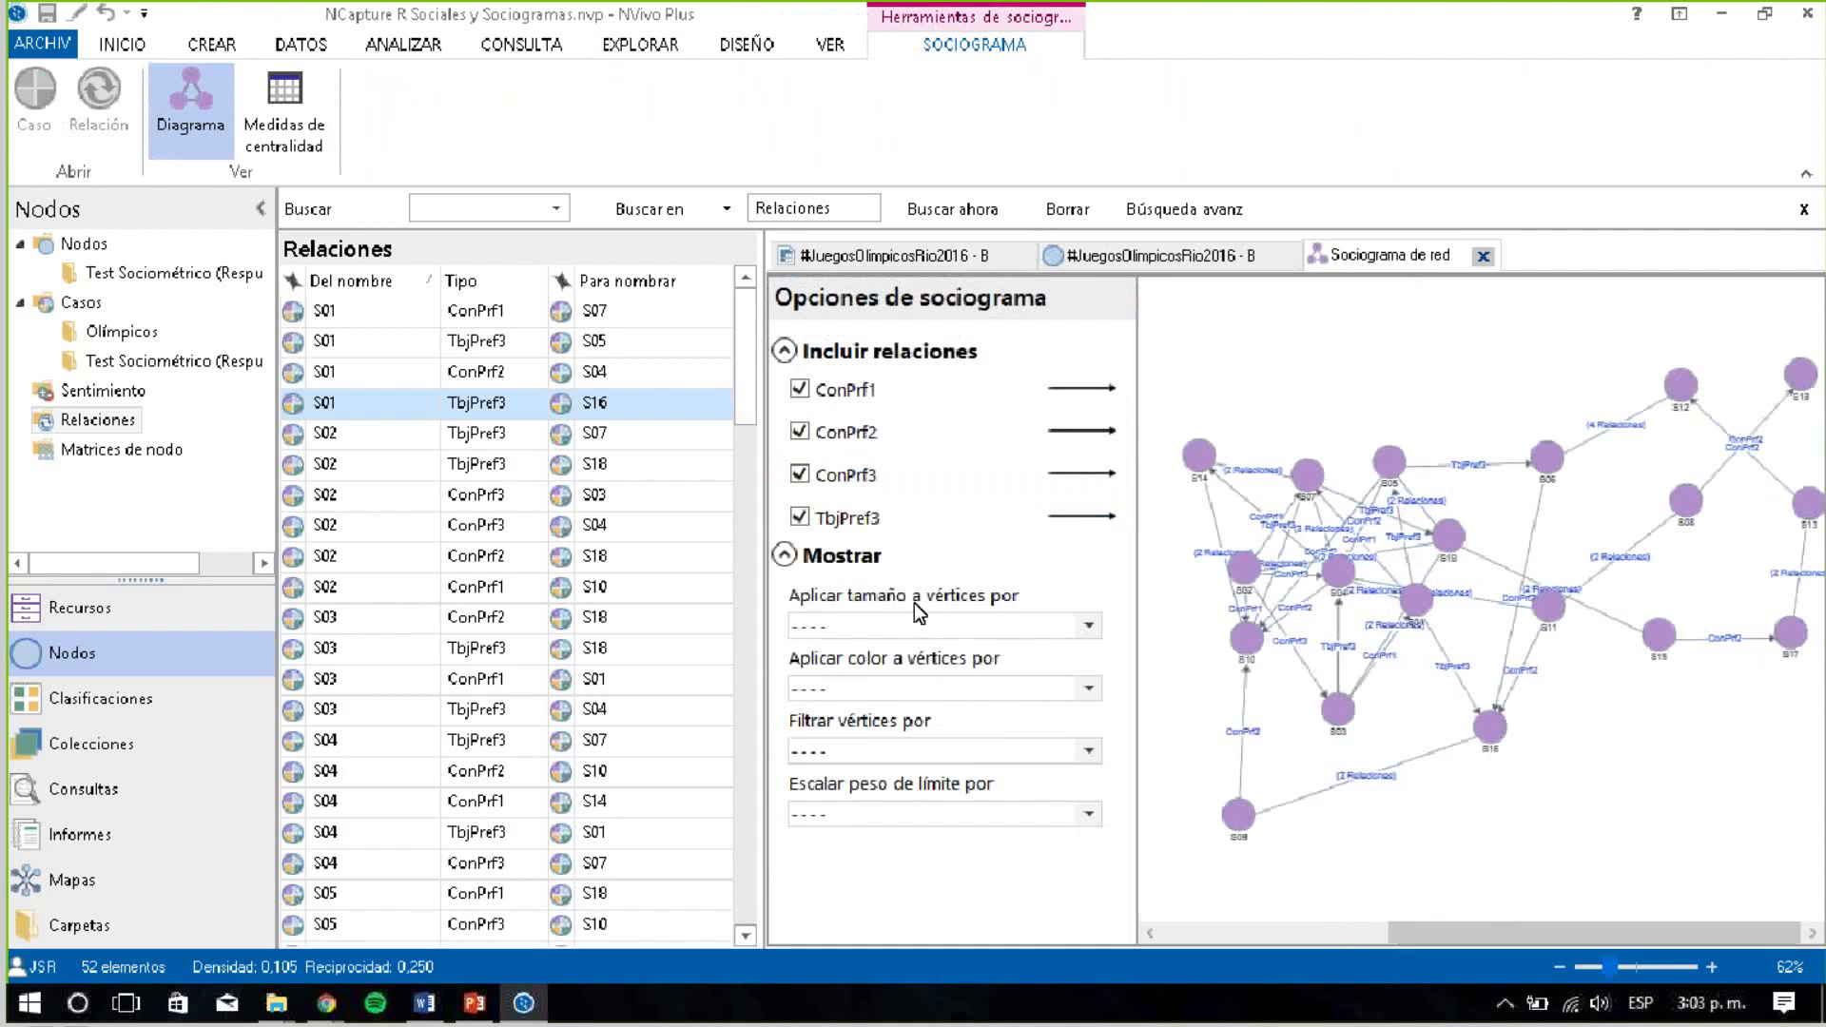
{"action": "left_click", "coordinate": [799, 390]}
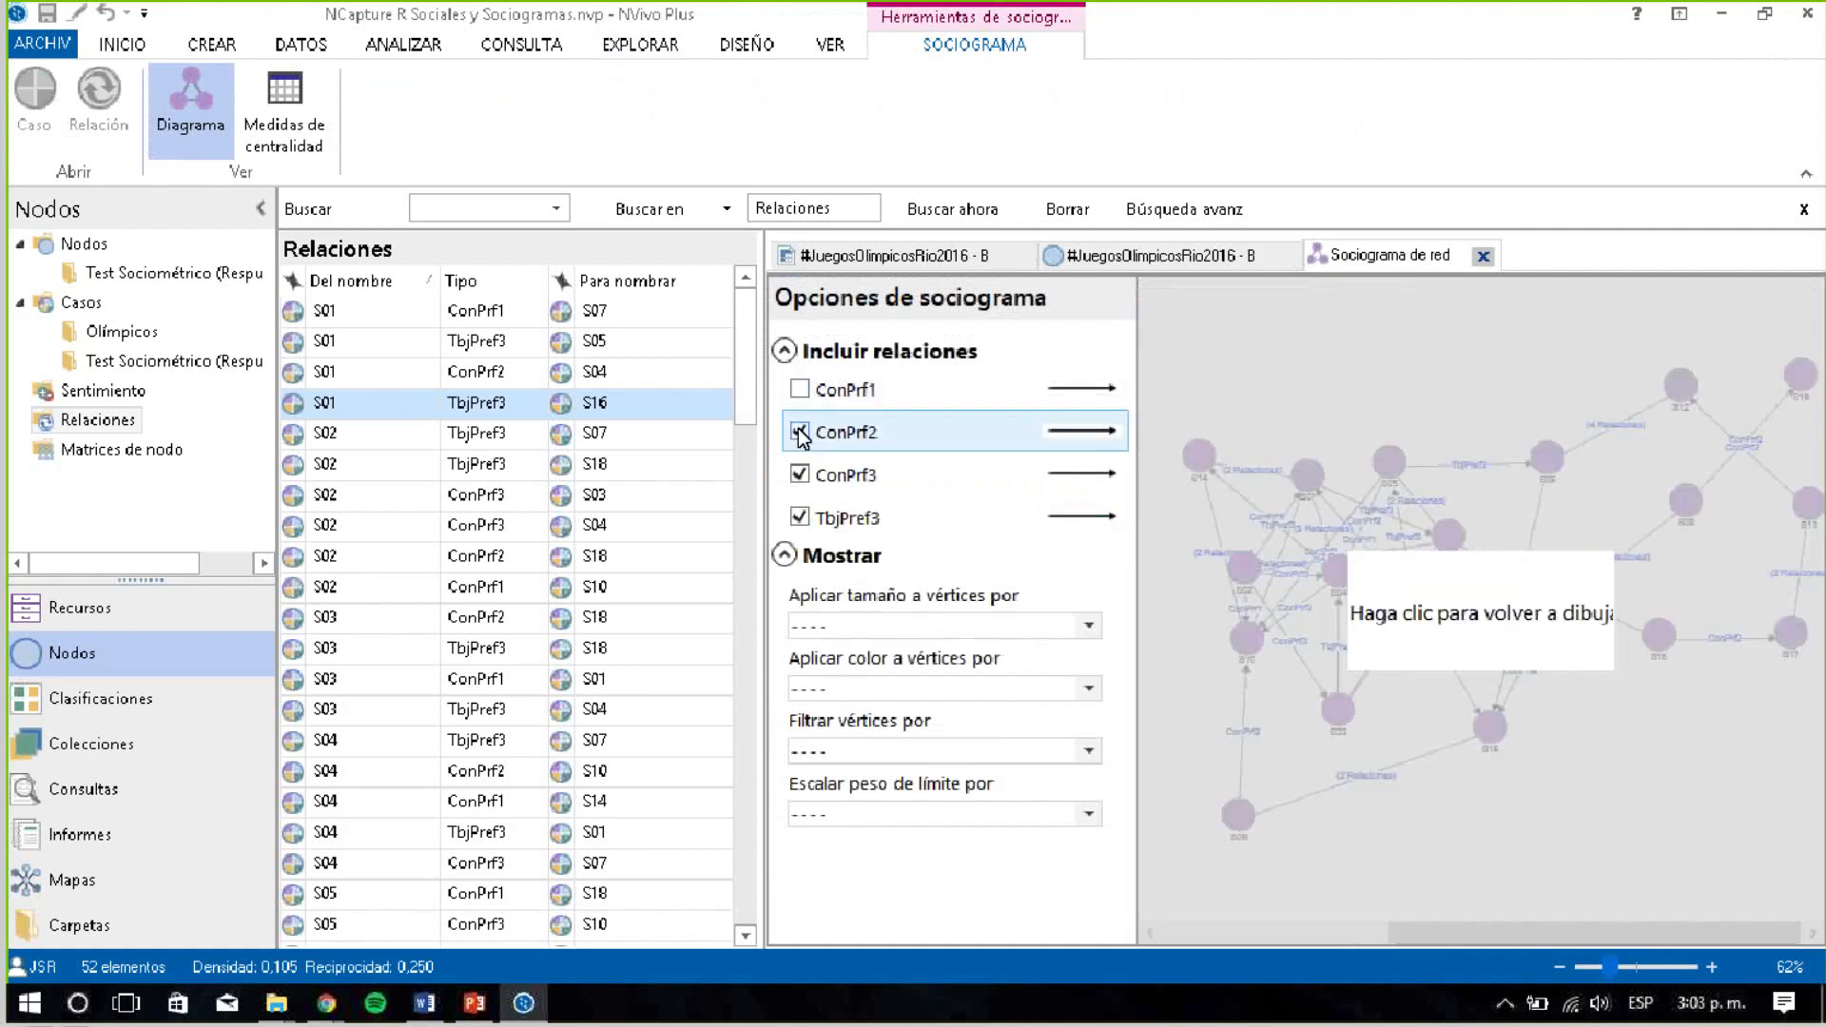
{"action": "left_click", "coordinate": [799, 432]}
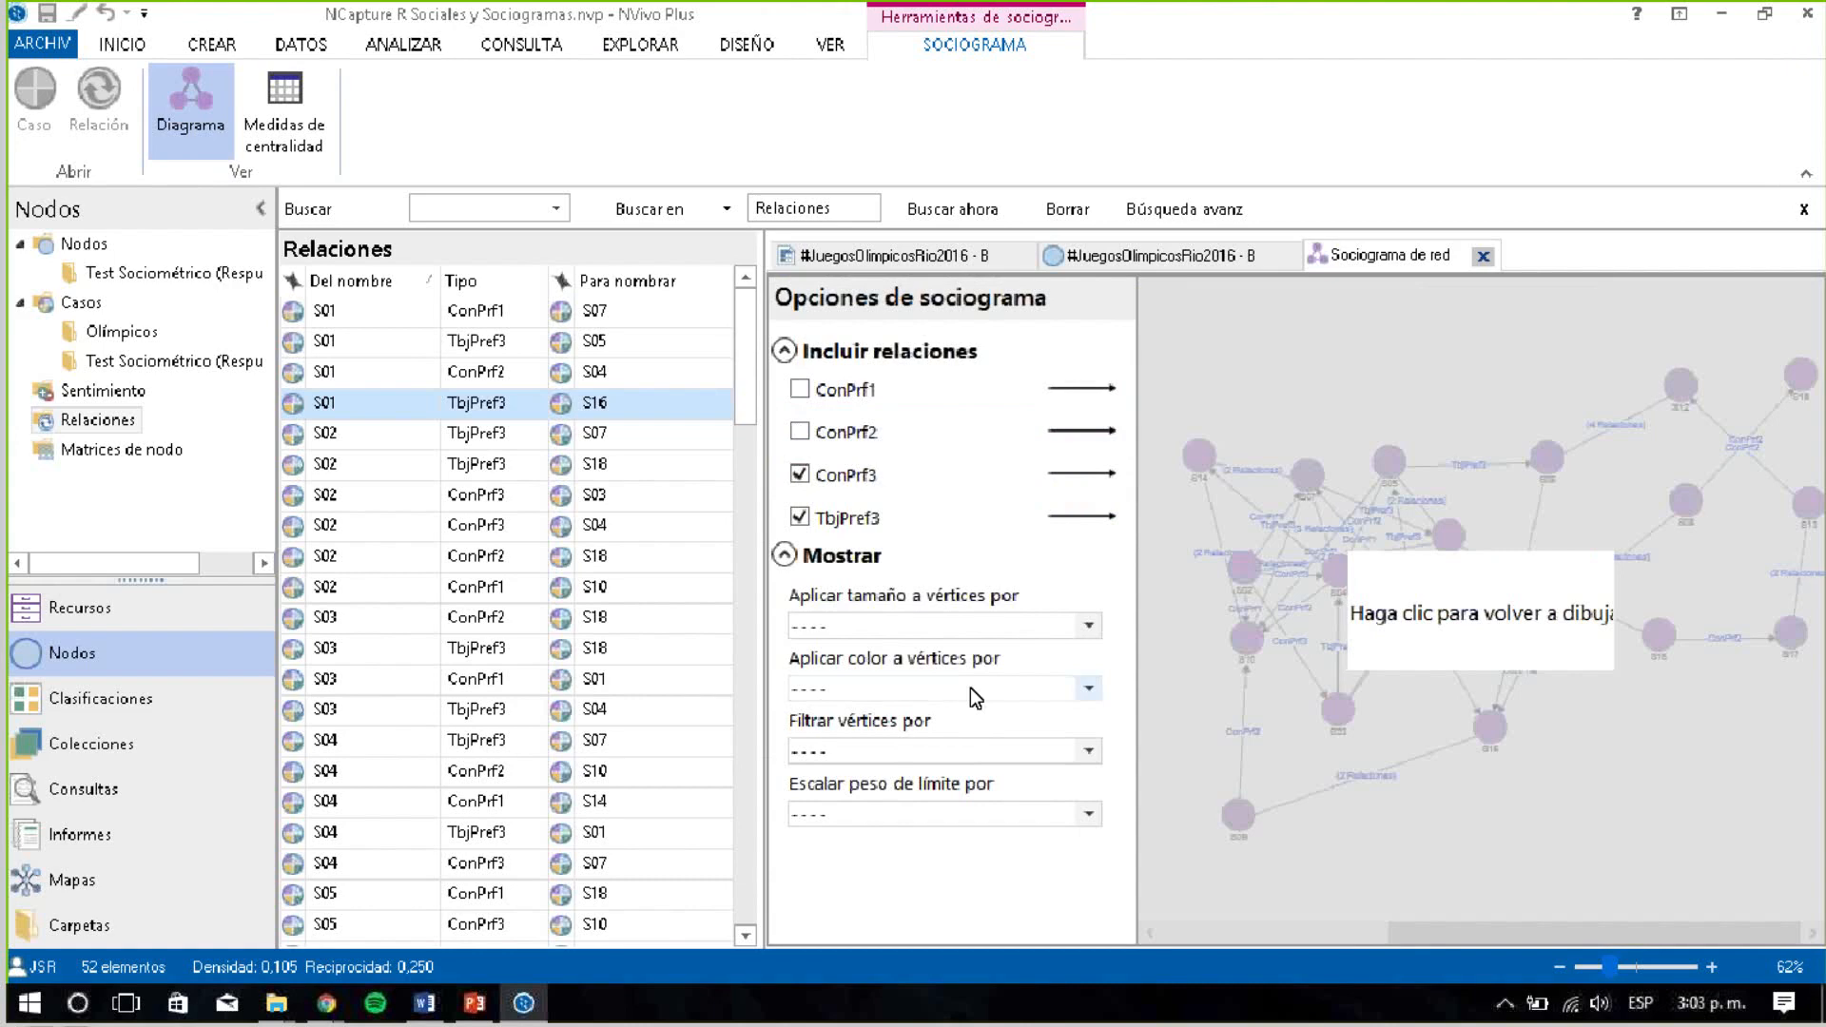
Size the network sociogram's vertices by Grado and colour them by Grado correcto
{"action": "left_click", "coordinate": [1062, 620]}
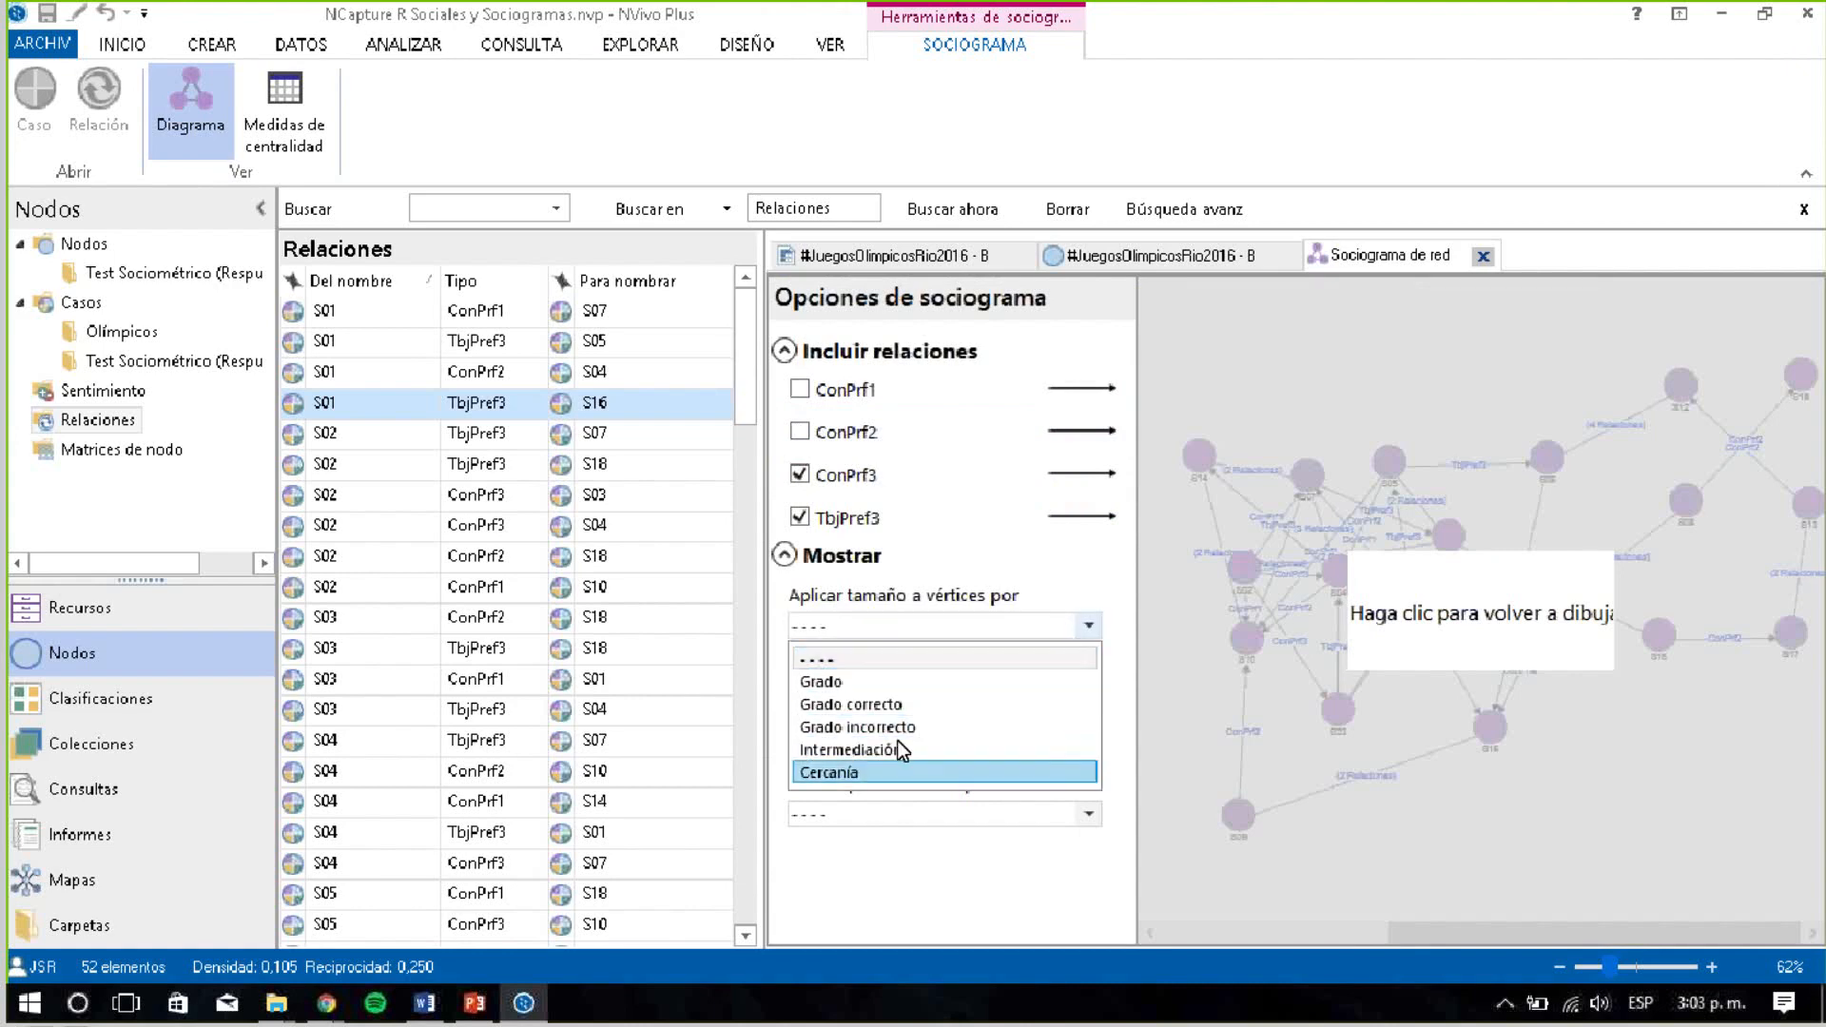
{"action": "left_click", "coordinate": [827, 680]}
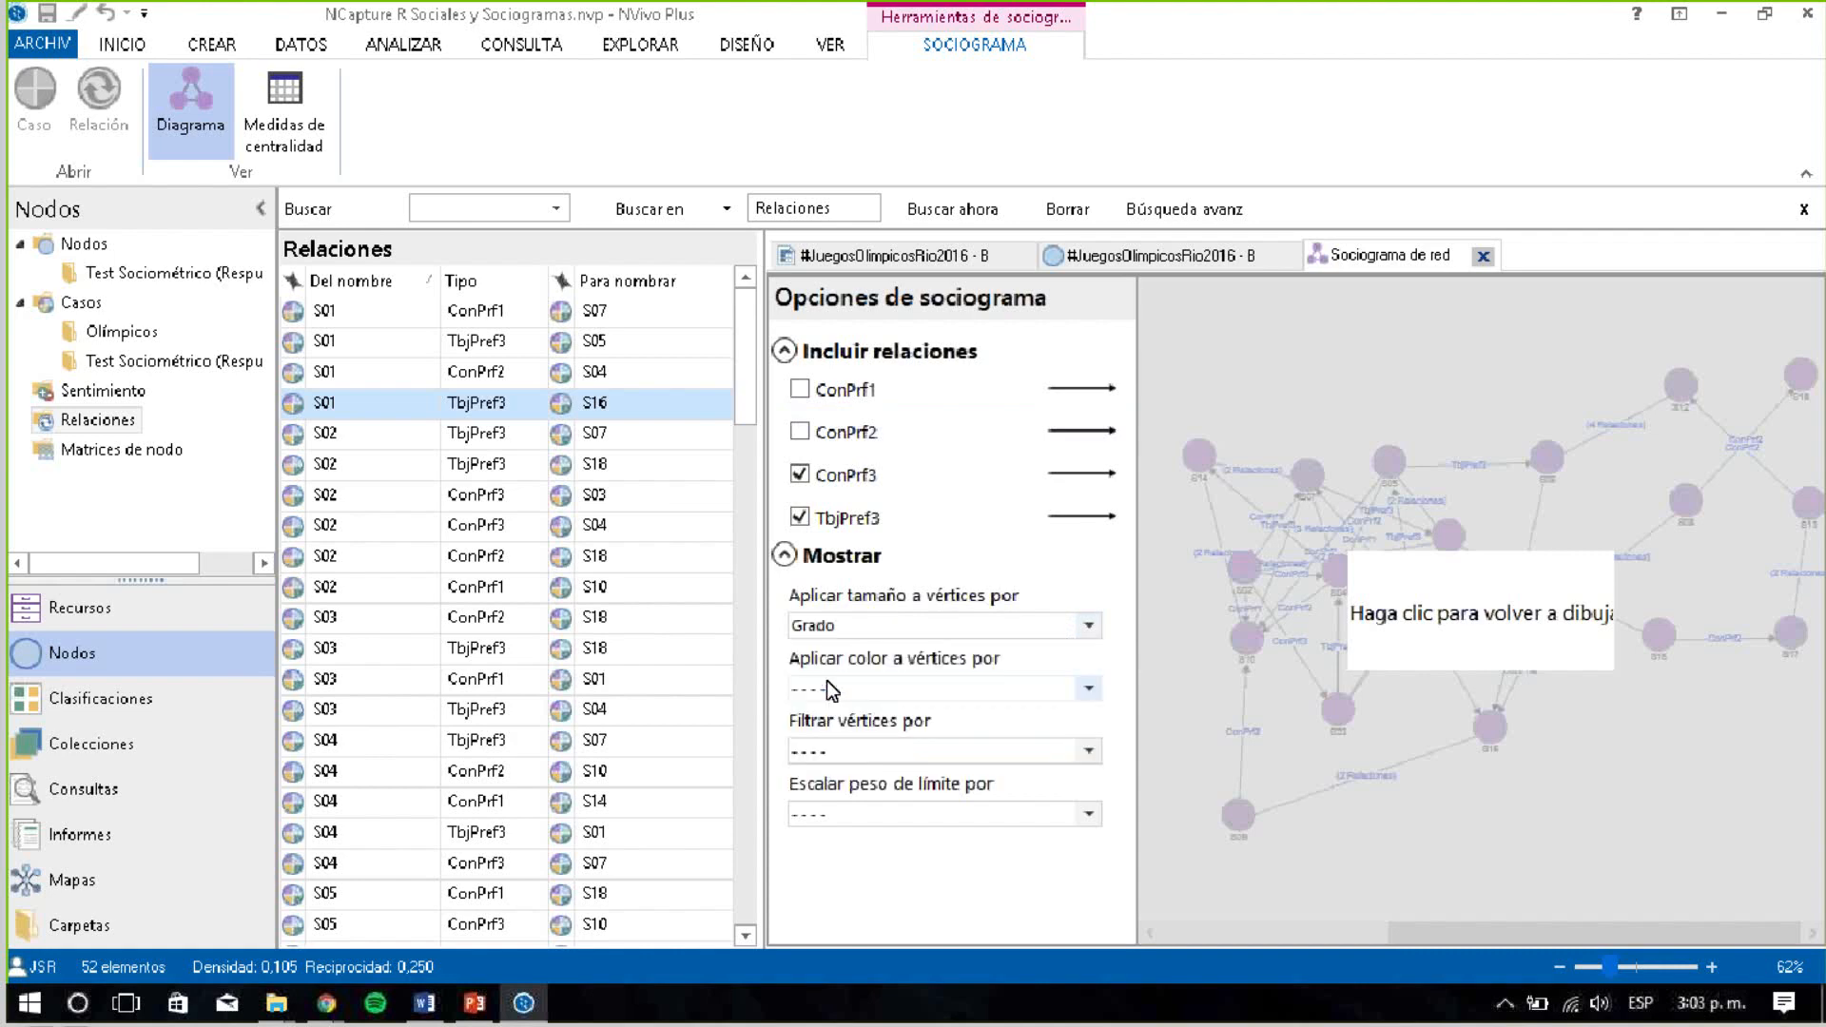
{"action": "left_click", "coordinate": [1087, 693]}
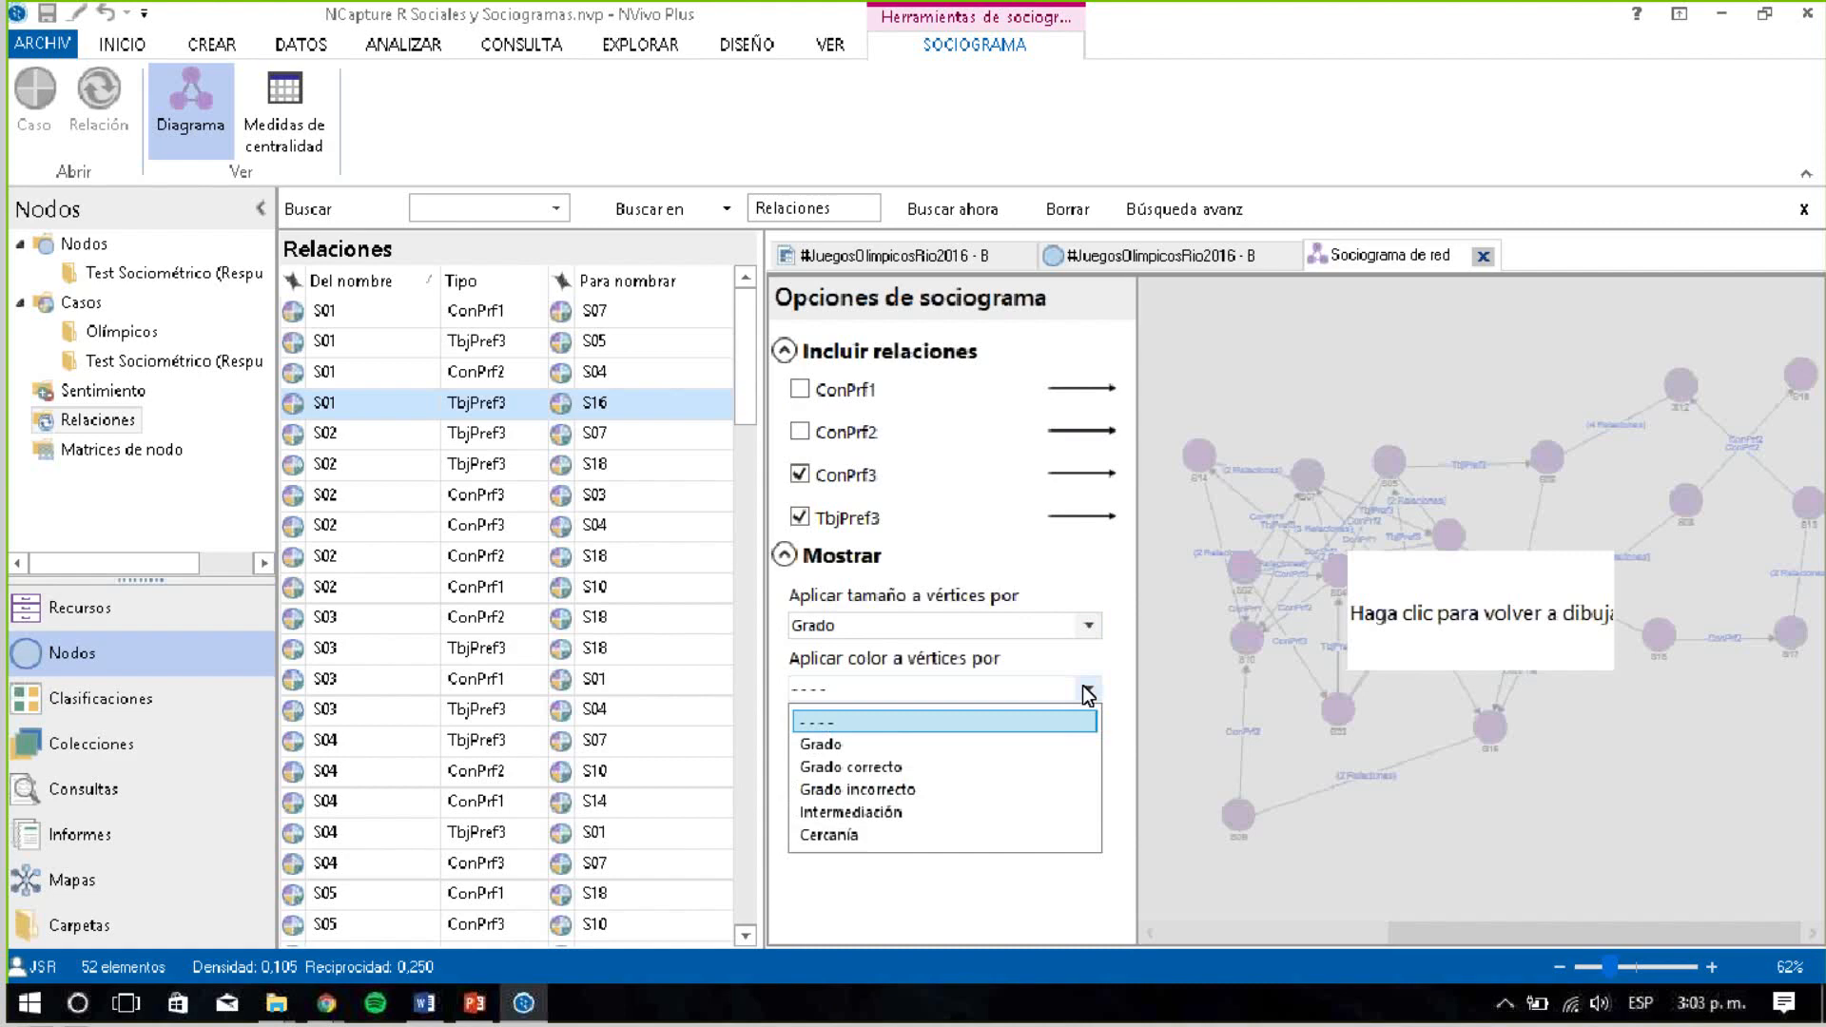
{"action": "left_click", "coordinate": [889, 761]}
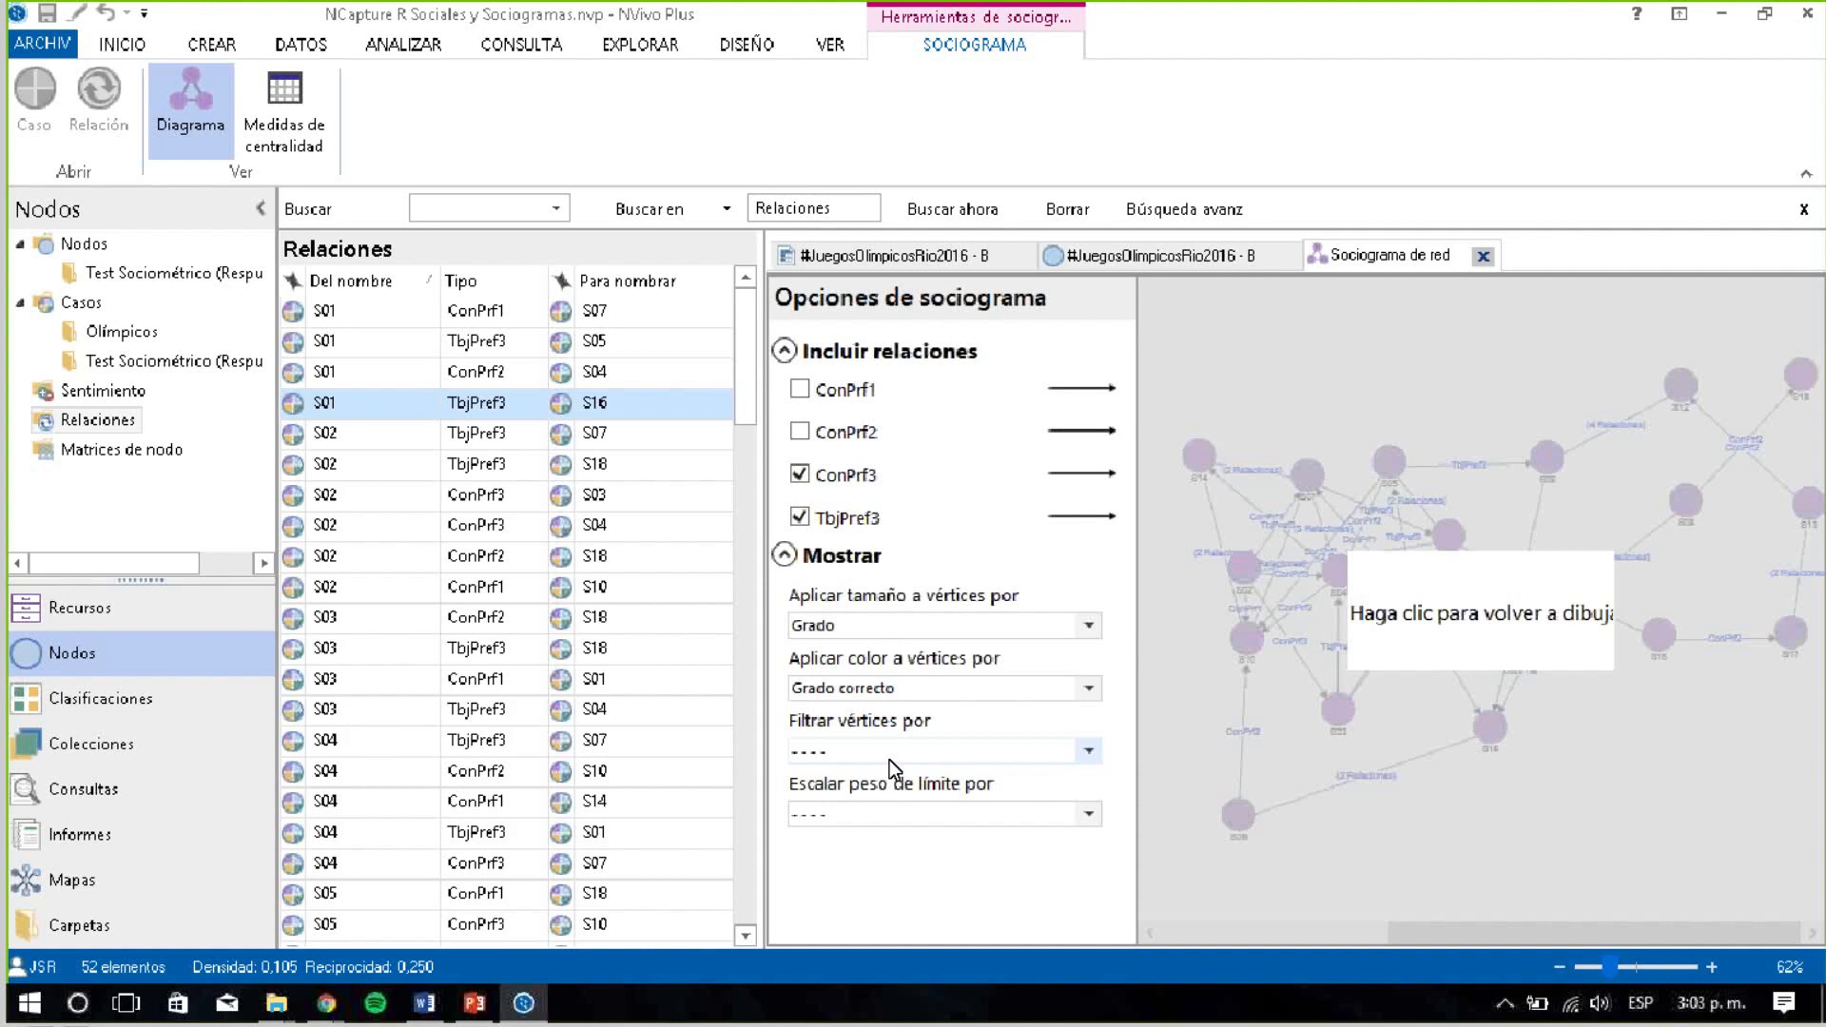
Filter the network sociogram's vertices by Grado correcto, raising the minimum threshold slightly
{"action": "left_click", "coordinate": [1087, 752]}
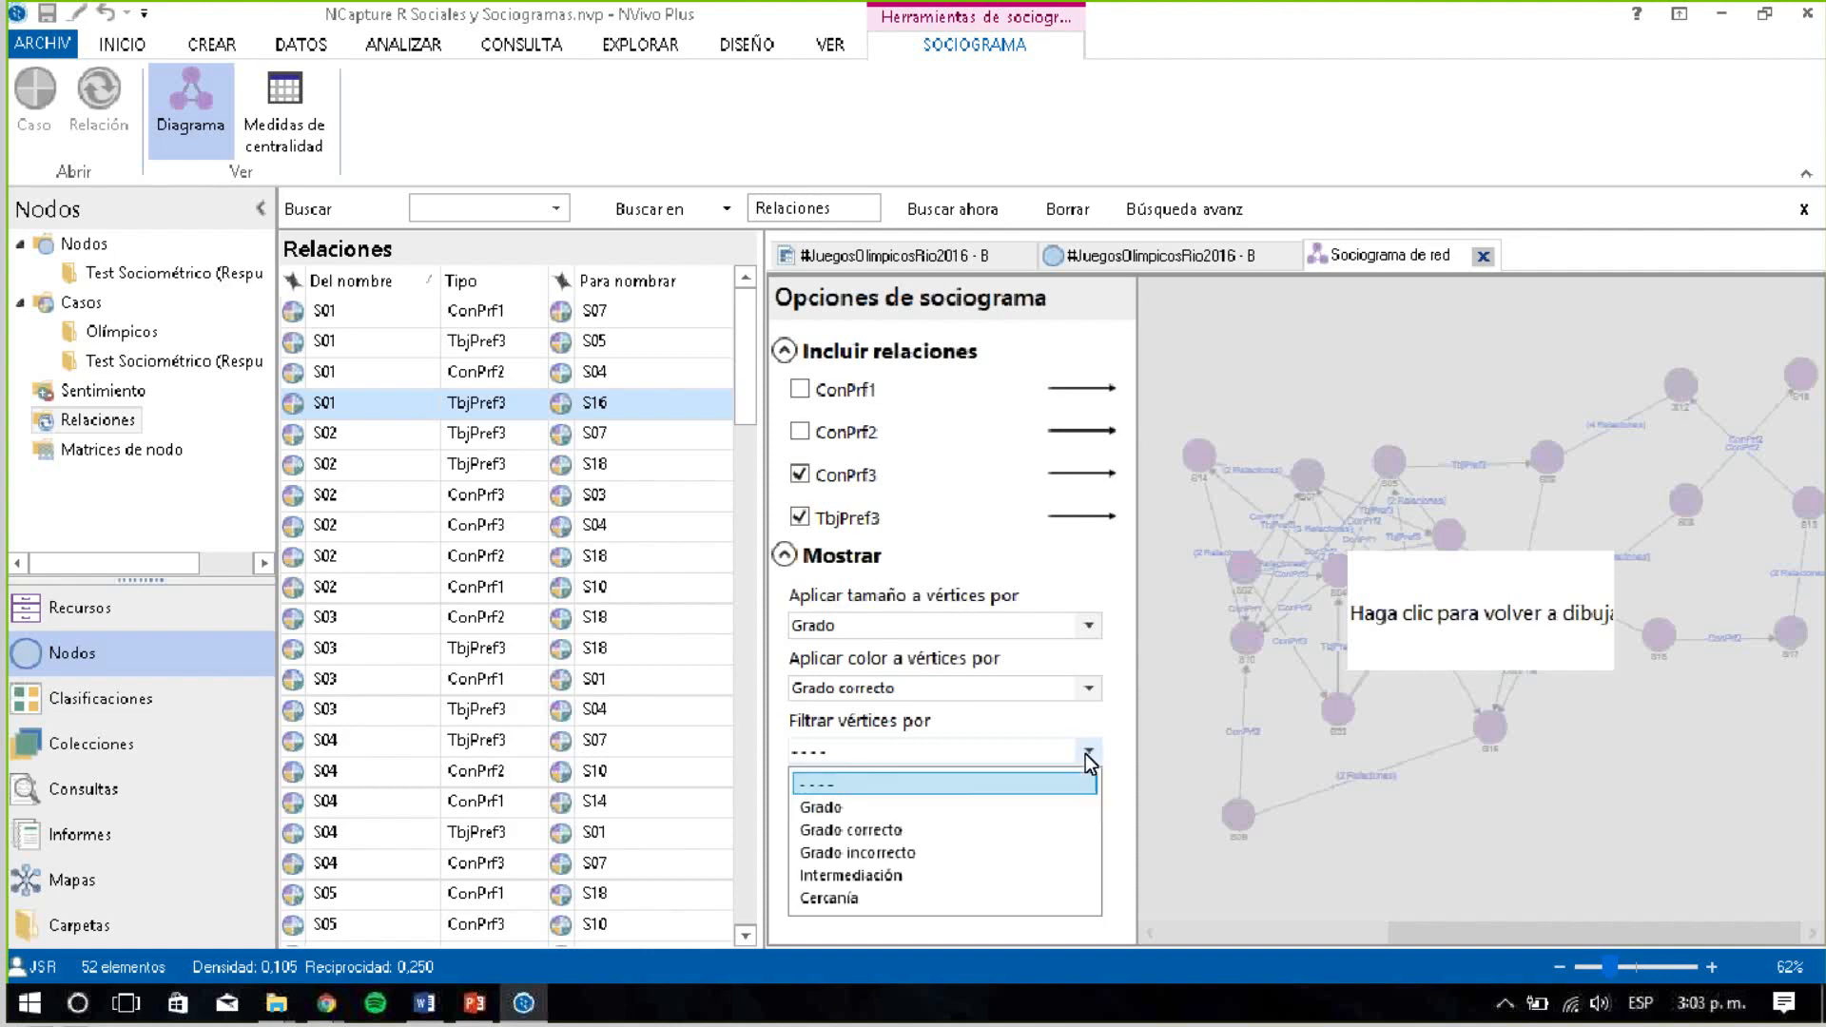
{"action": "left_click", "coordinate": [874, 828]}
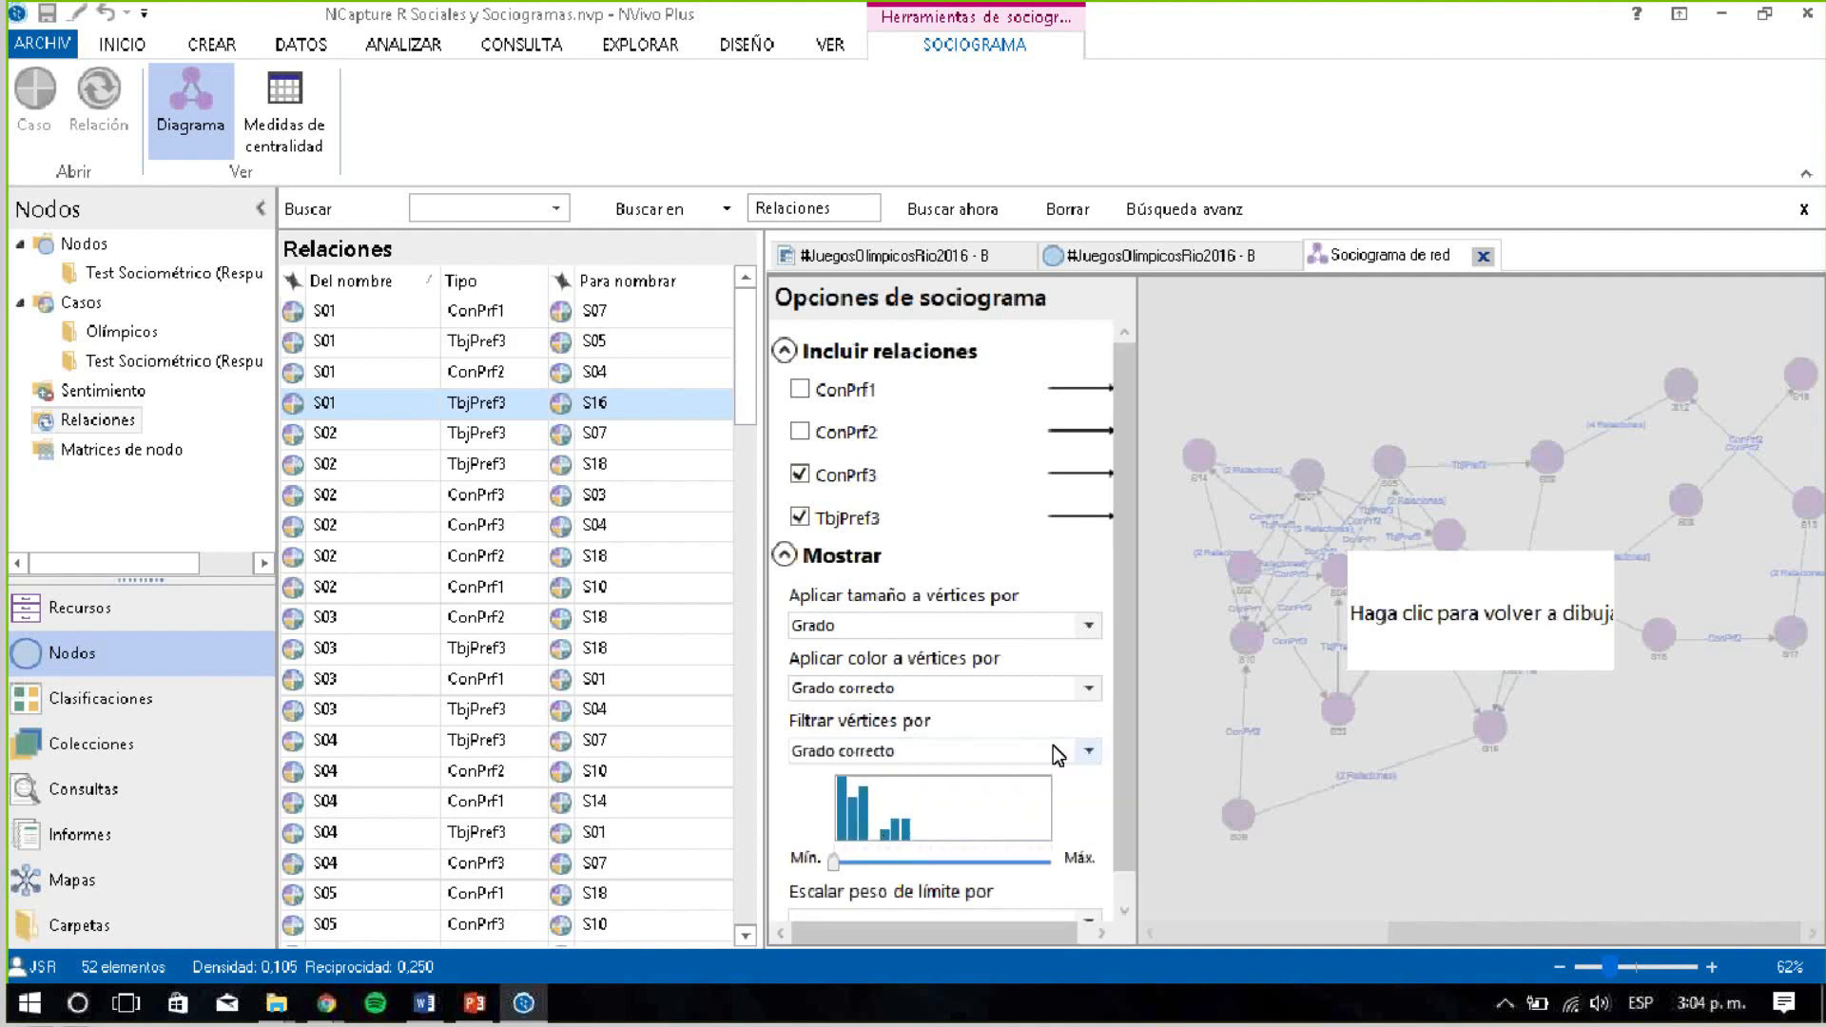
{"action": "left_click", "coordinate": [1091, 749]}
{"action": "left_click", "coordinate": [1091, 748]}
{"action": "scroll", "coordinate": [1117, 803], "scroll_direction": "down", "scroll_amount": 1}
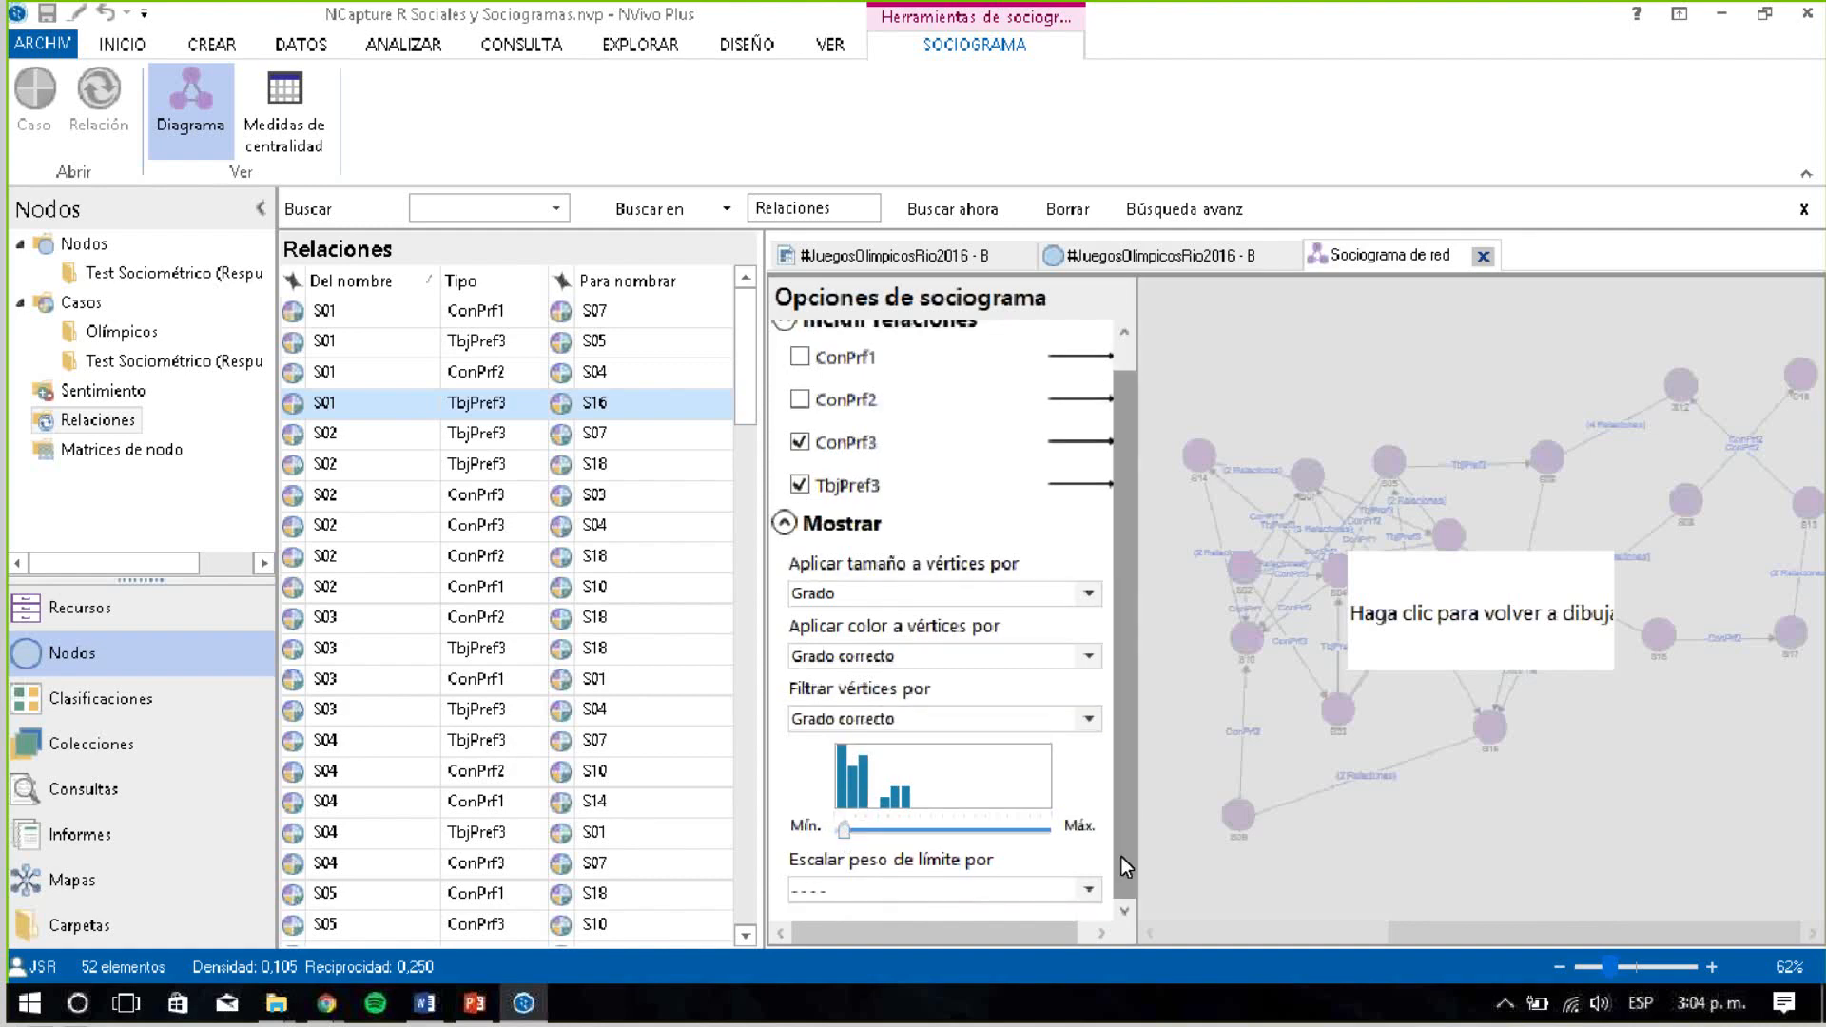
Scale the edge weight by Cantidad de relaciones and redraw the network sociogram with the new settings
{"action": "left_click", "coordinate": [1087, 886]}
{"action": "left_click", "coordinate": [980, 943]}
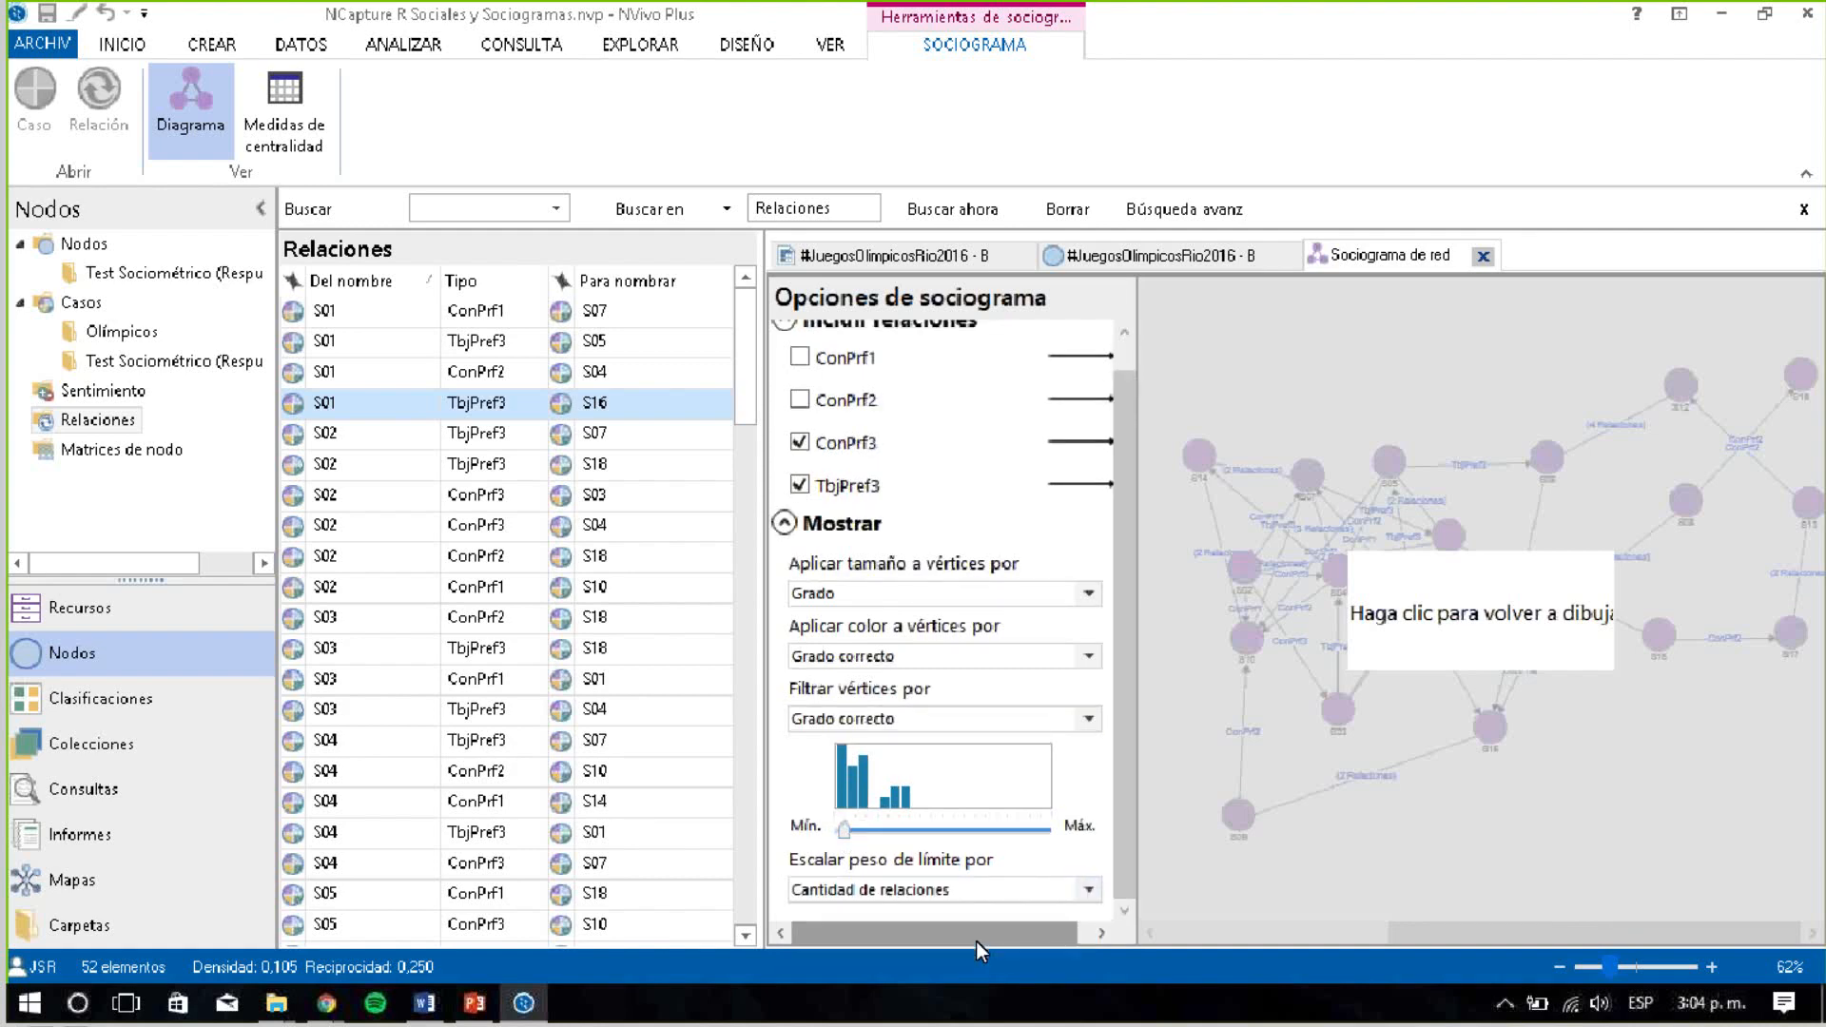
{"action": "left_click", "coordinate": [1477, 609]}
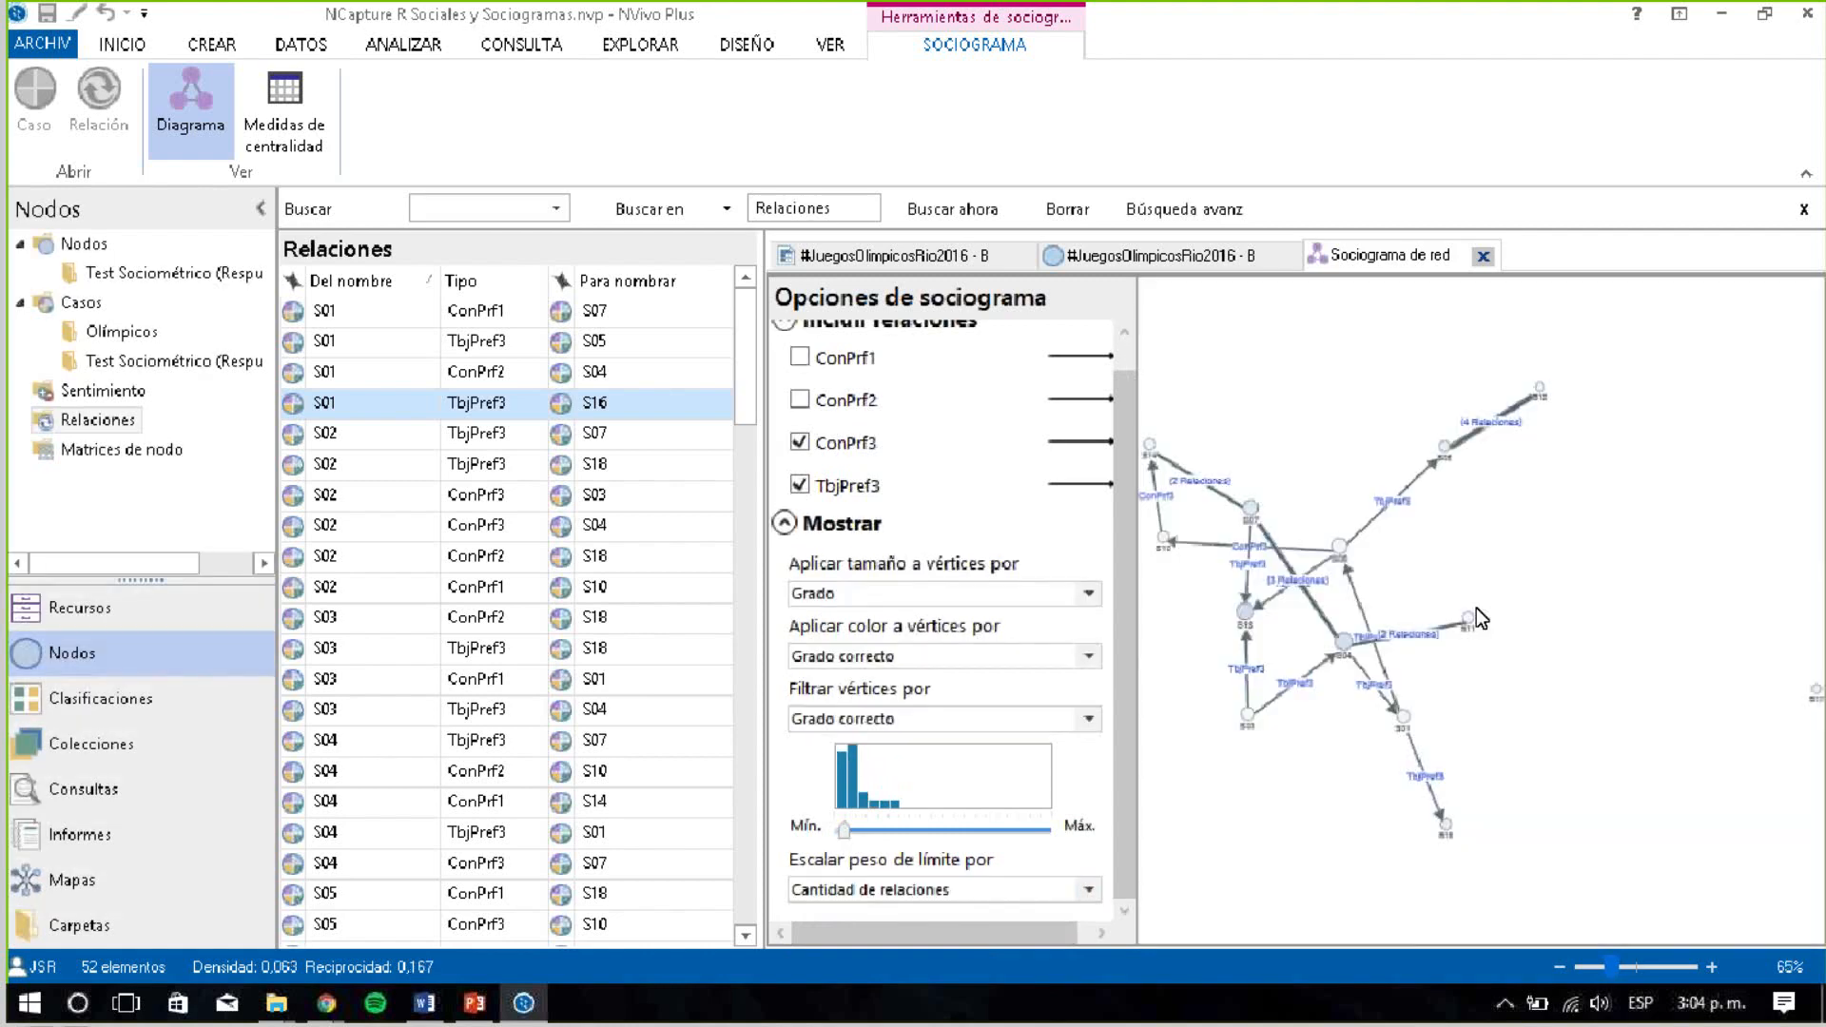
{"action": "left_click", "coordinate": [1442, 829]}
{"action": "left_click", "coordinate": [1361, 769]}
Return to the #JuegosOlimpicosRio2016 Twitter sociogram and examine the four-account cluster around TodoValledupar at 82% zoom
{"action": "left_click", "coordinate": [1096, 257]}
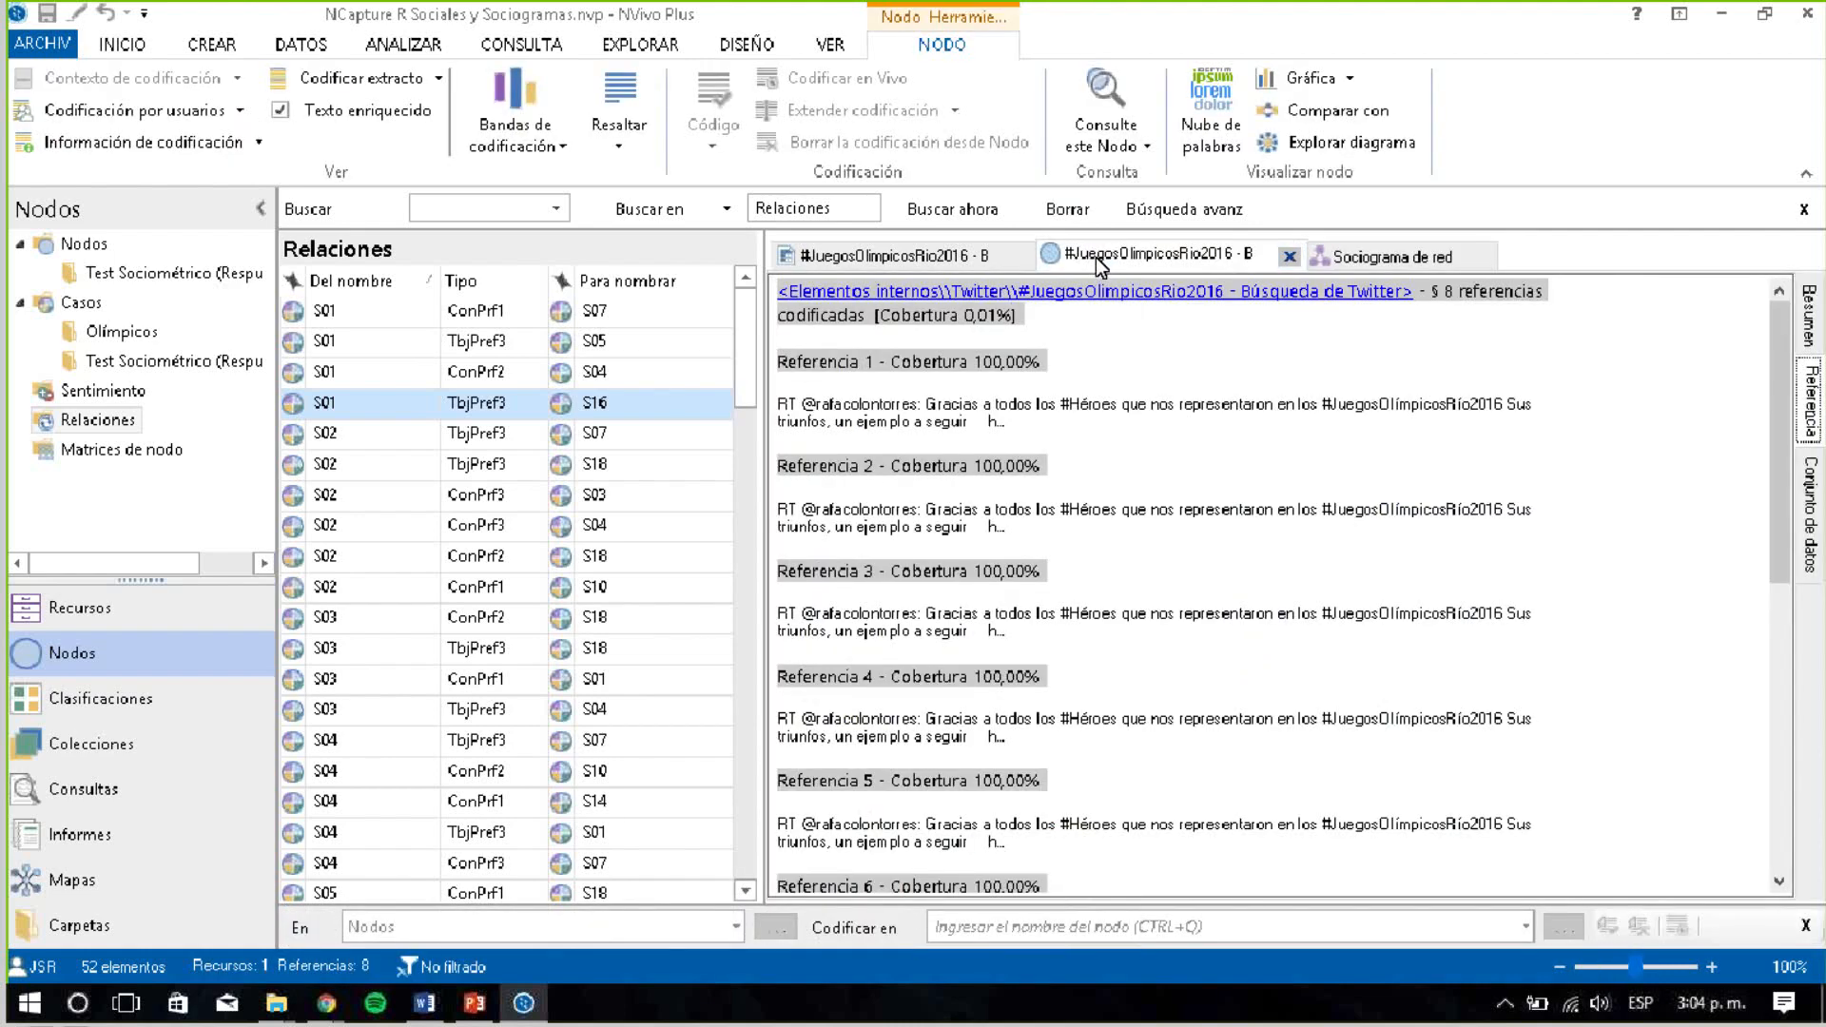
{"action": "left_click", "coordinate": [923, 257]}
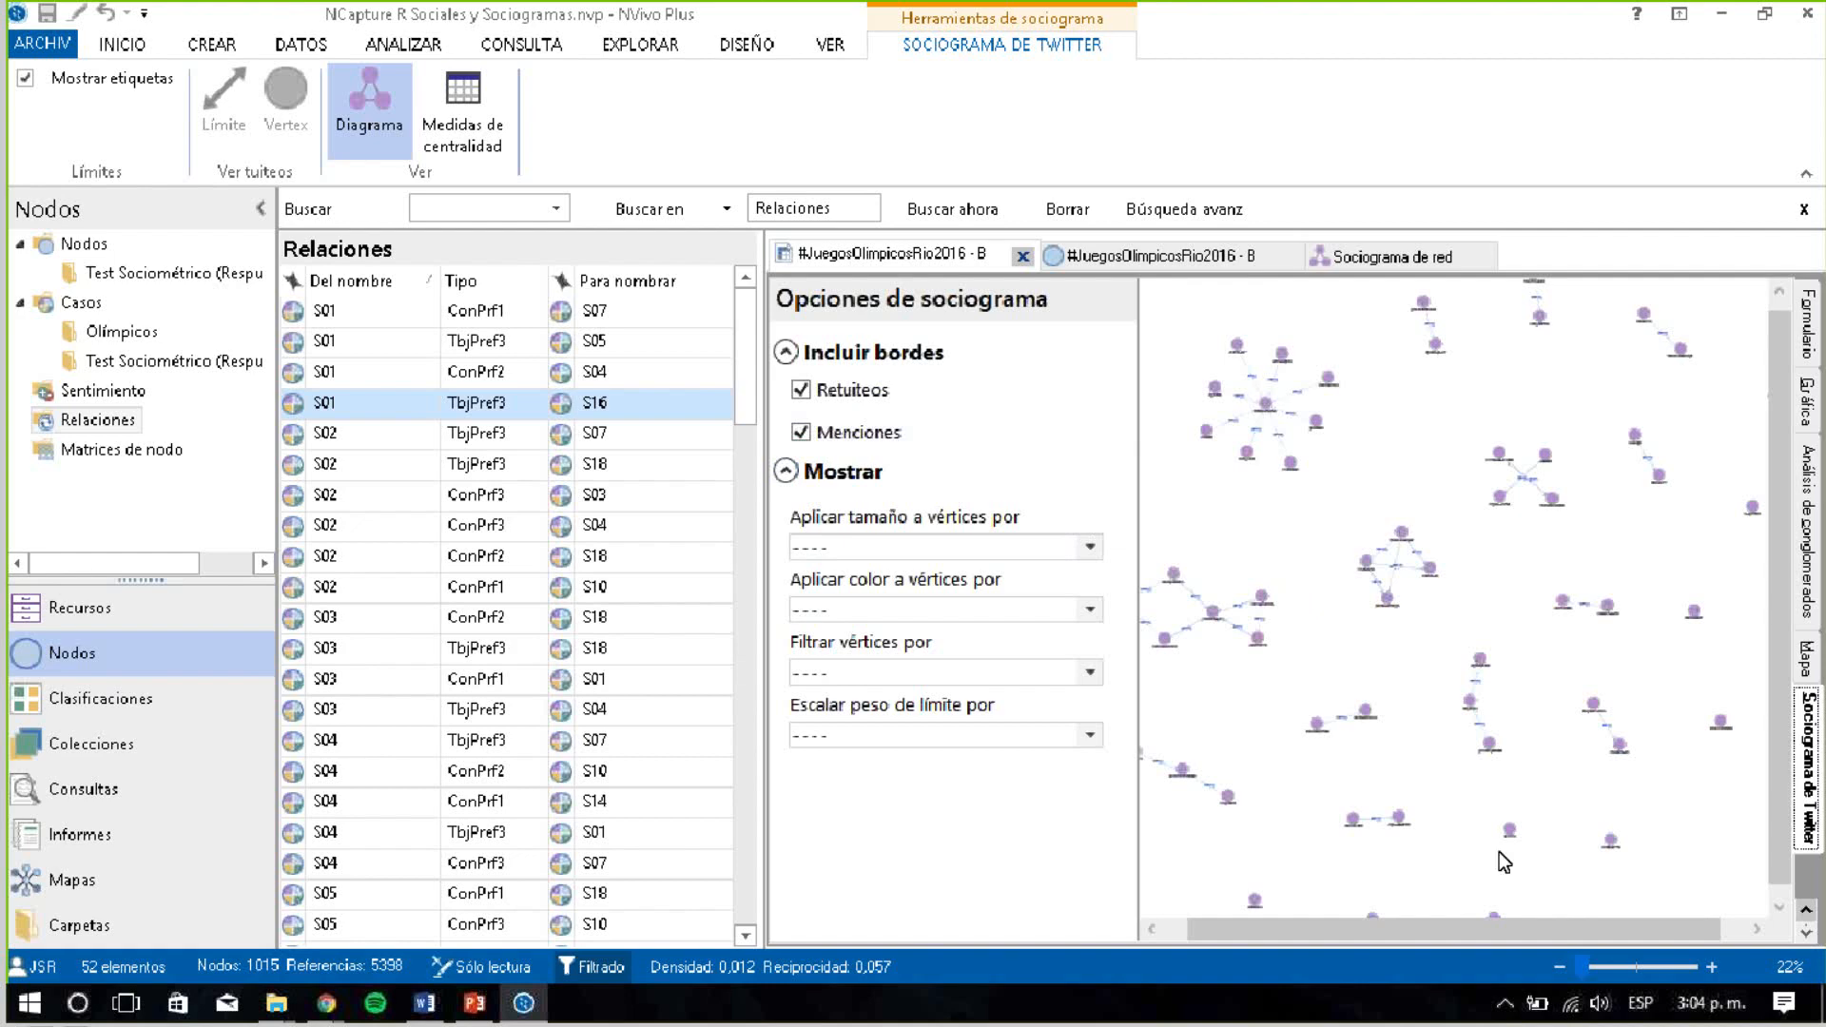
{"action": "left_click", "coordinate": [1715, 965]}
{"action": "left_click", "coordinate": [1713, 965]}
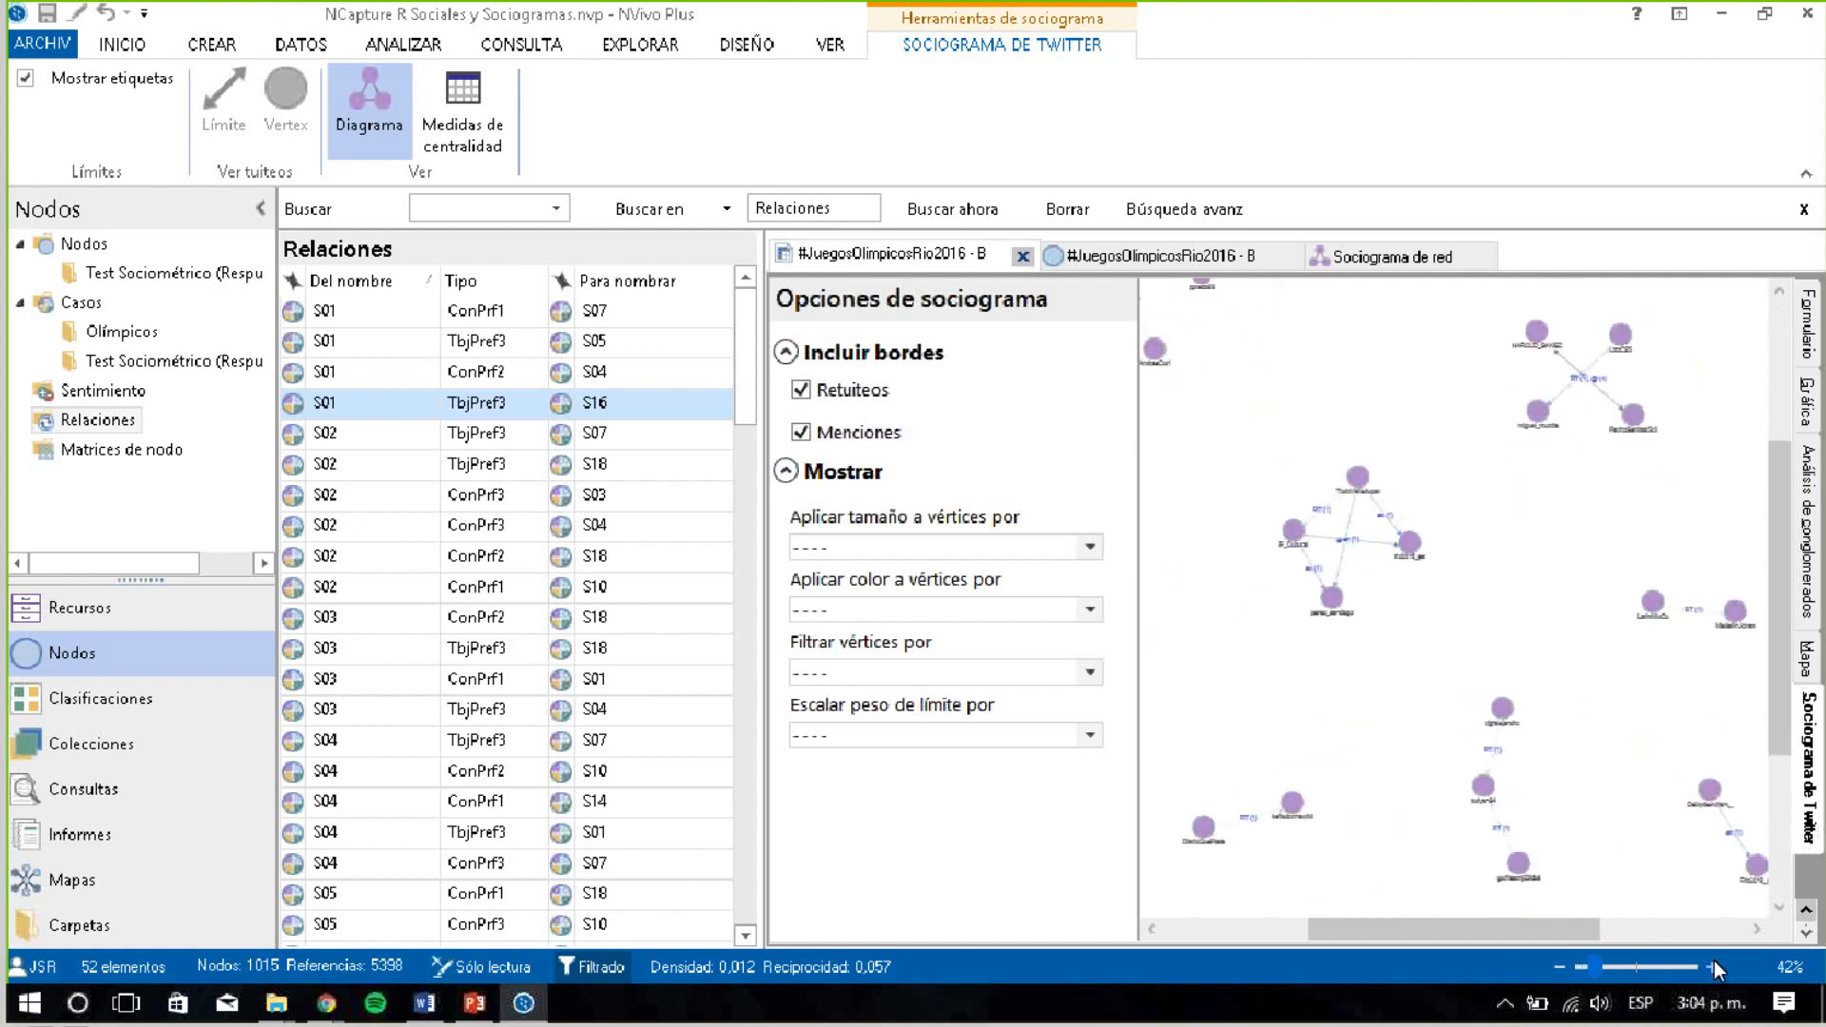
{"action": "left_click", "coordinate": [1713, 965]}
{"action": "left_click", "coordinate": [1713, 965]}
{"action": "left_click", "coordinate": [1713, 965]}
{"action": "left_click", "coordinate": [1714, 964]}
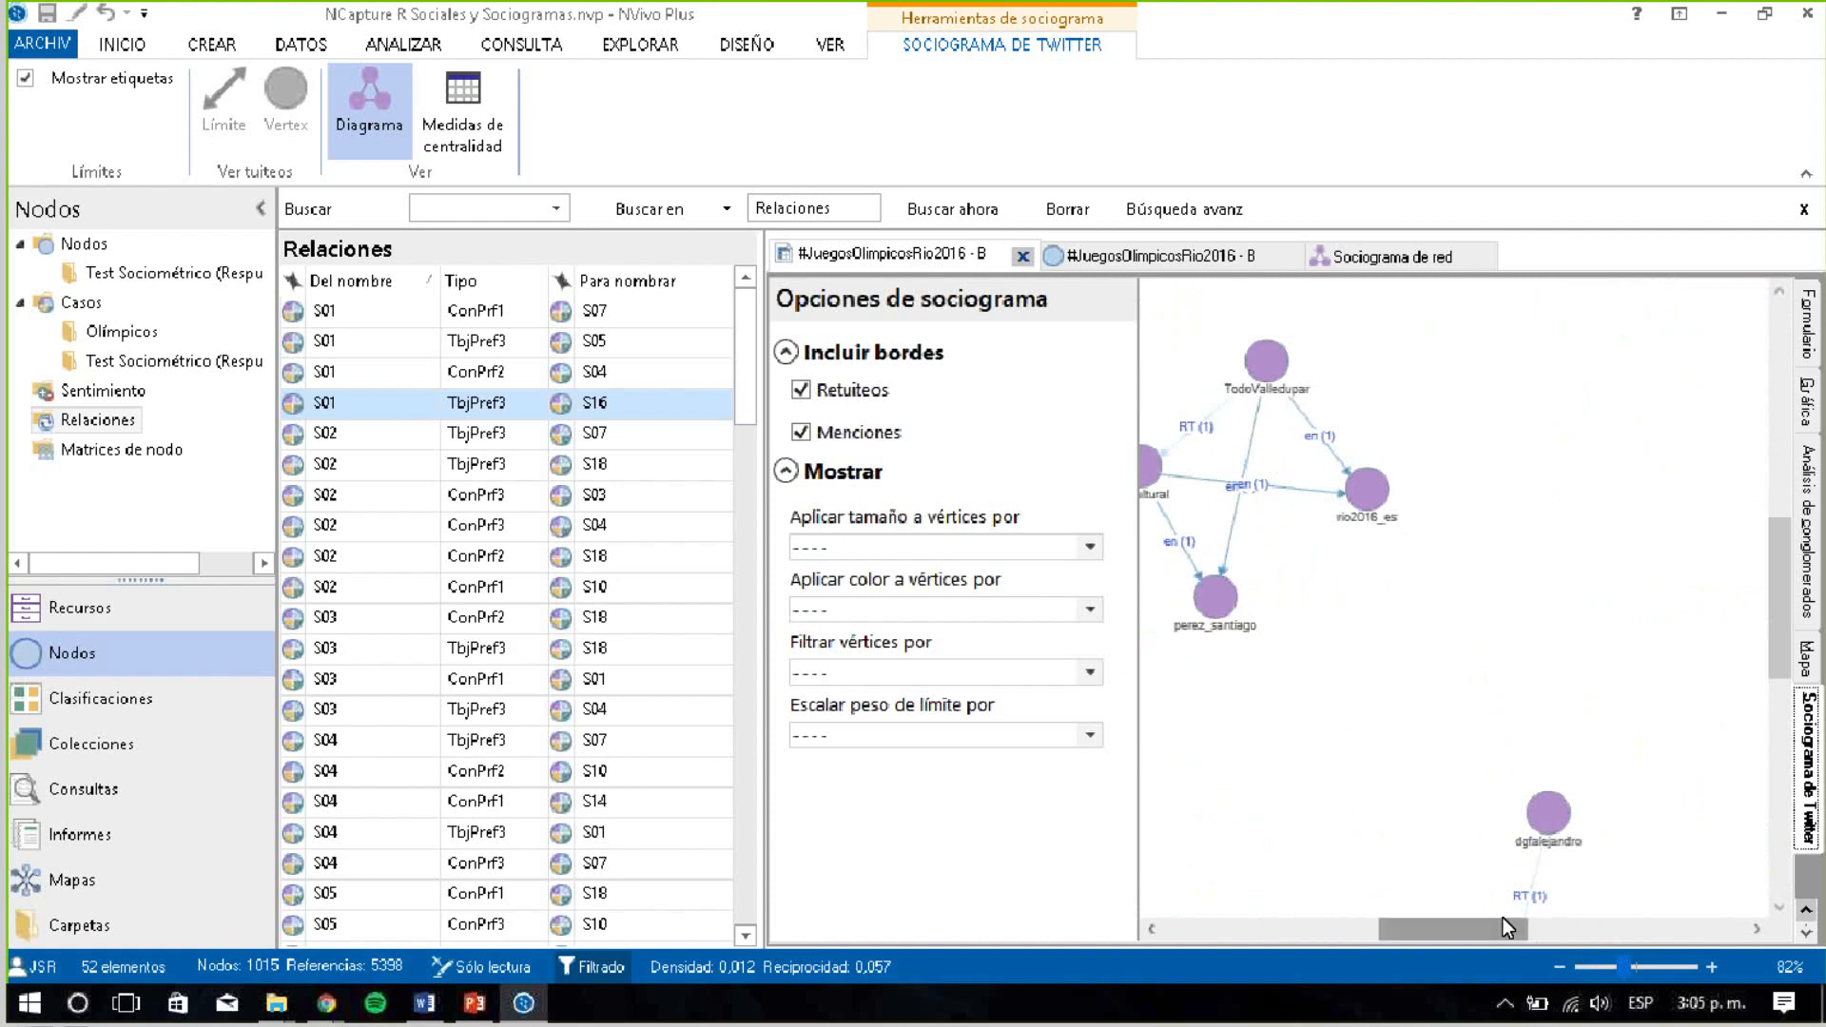
{"action": "left_click_drag", "start_coordinate": [1503, 918], "coordinate": [1432, 916]}
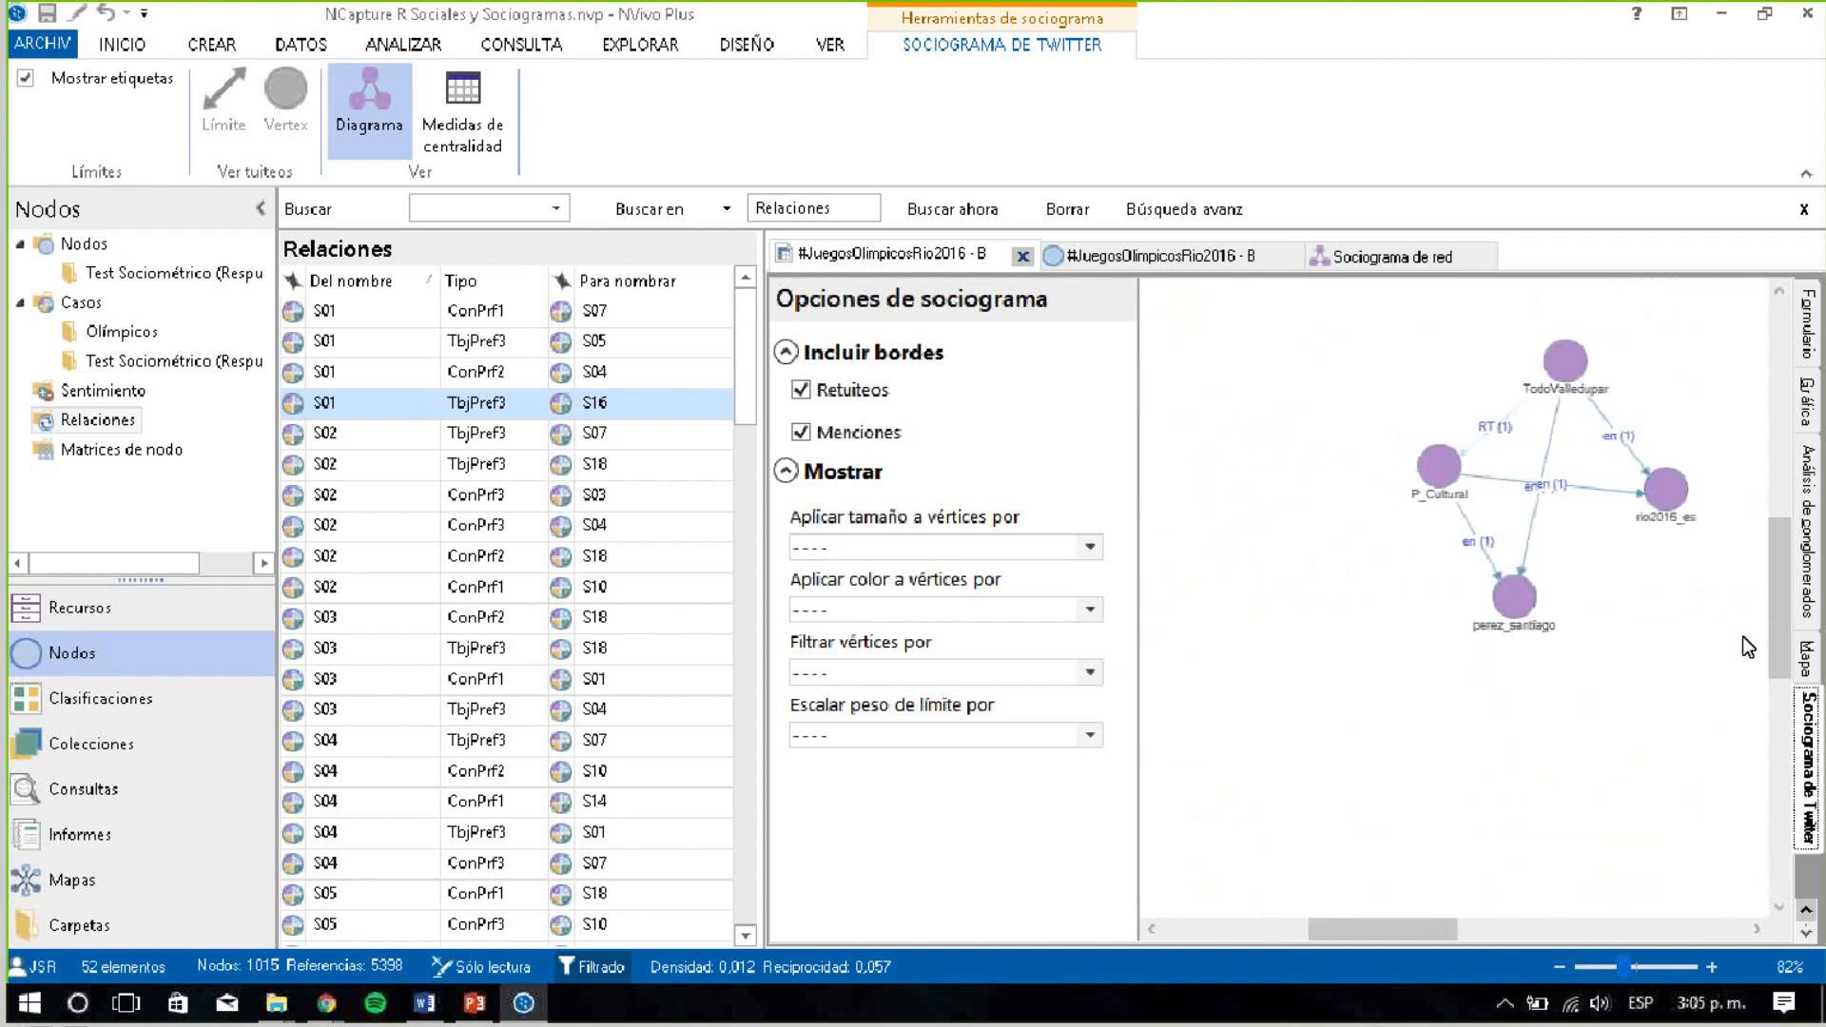
{"action": "left_click_drag", "start_coordinate": [1781, 603], "coordinate": [1779, 568]}
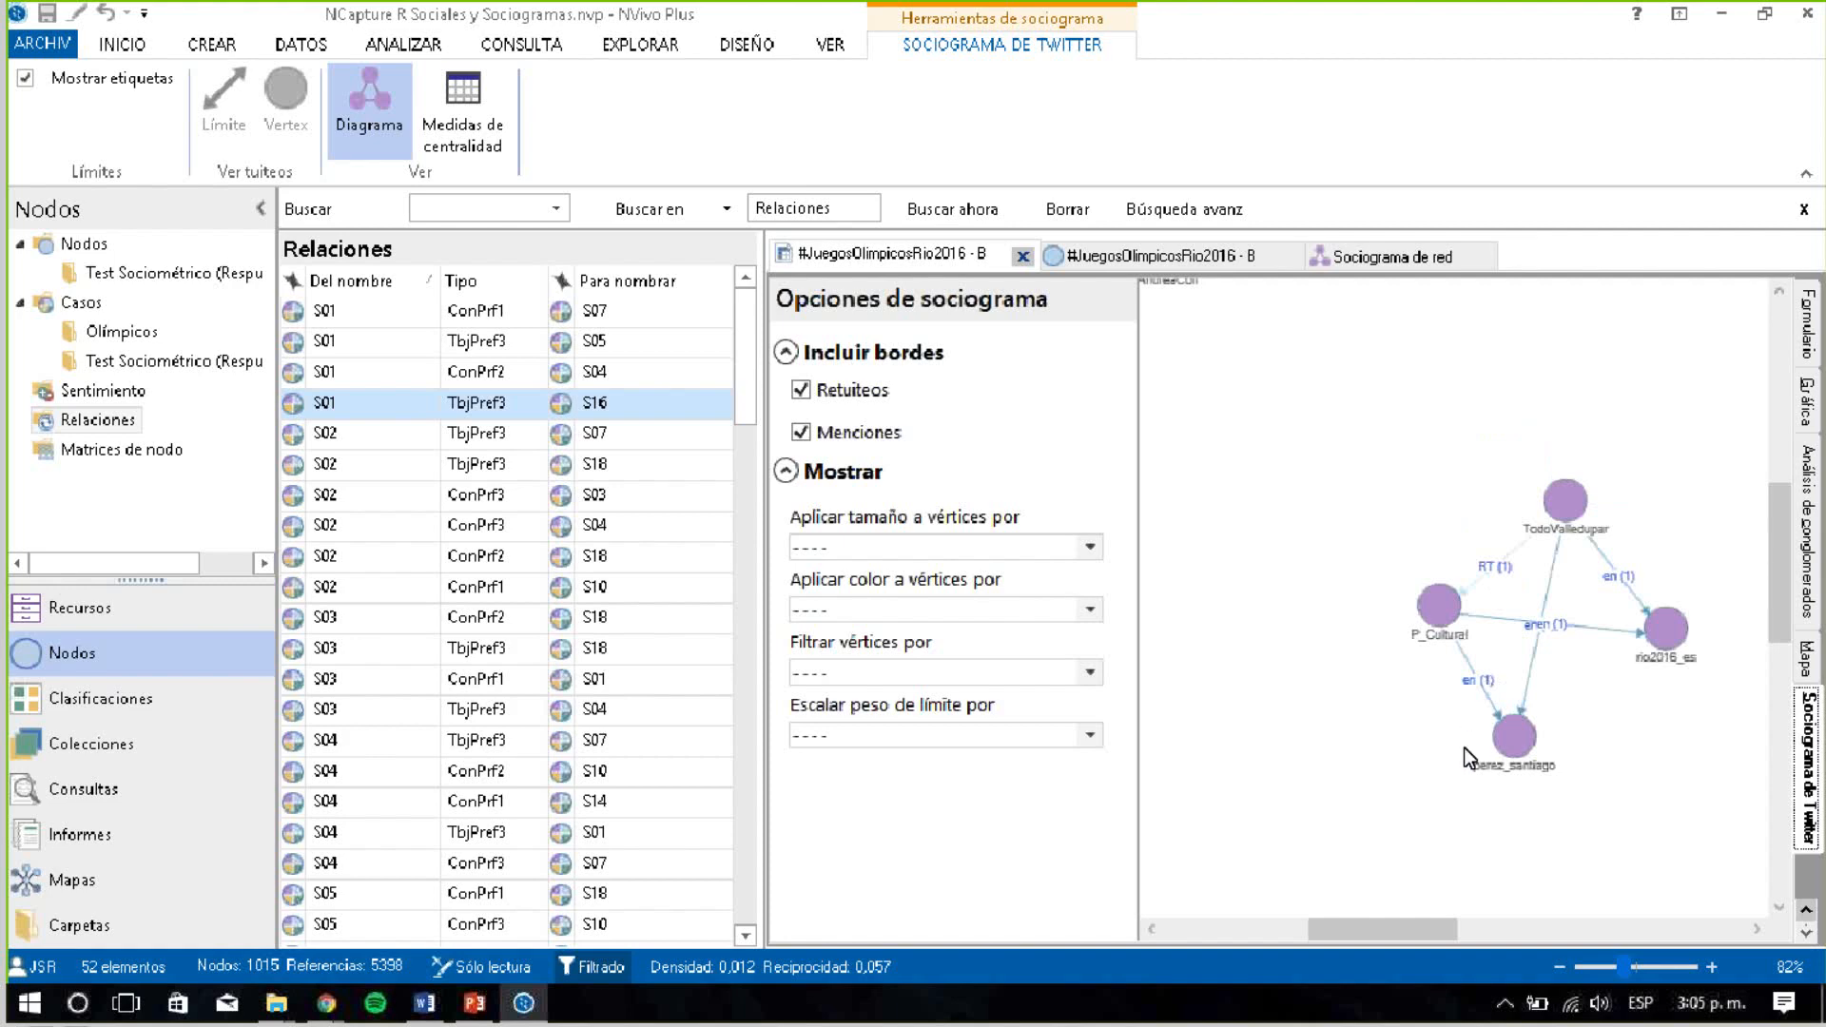
Examine the star-shaped cluster of retweets around a single central account in the Twitter sociogram
{"action": "left_click_drag", "start_coordinate": [1767, 612], "coordinate": [1785, 484]}
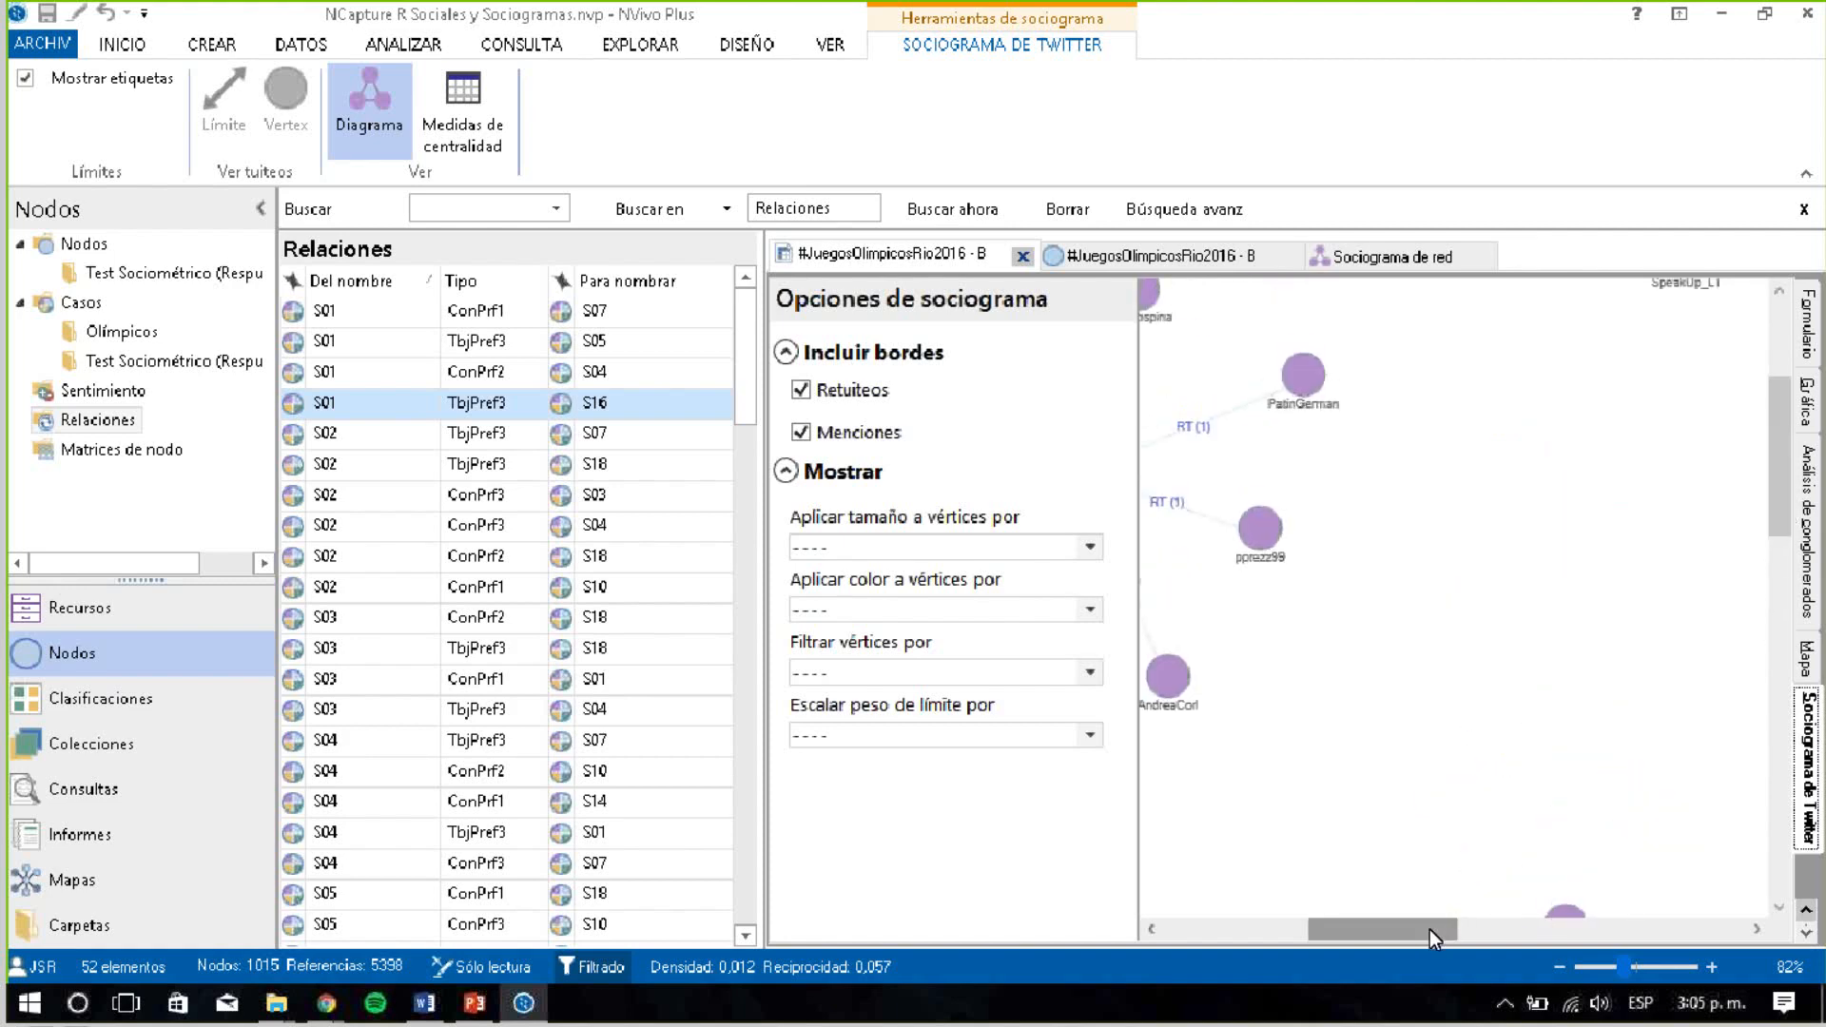
{"action": "left_click_drag", "start_coordinate": [1429, 929], "coordinate": [1342, 935]}
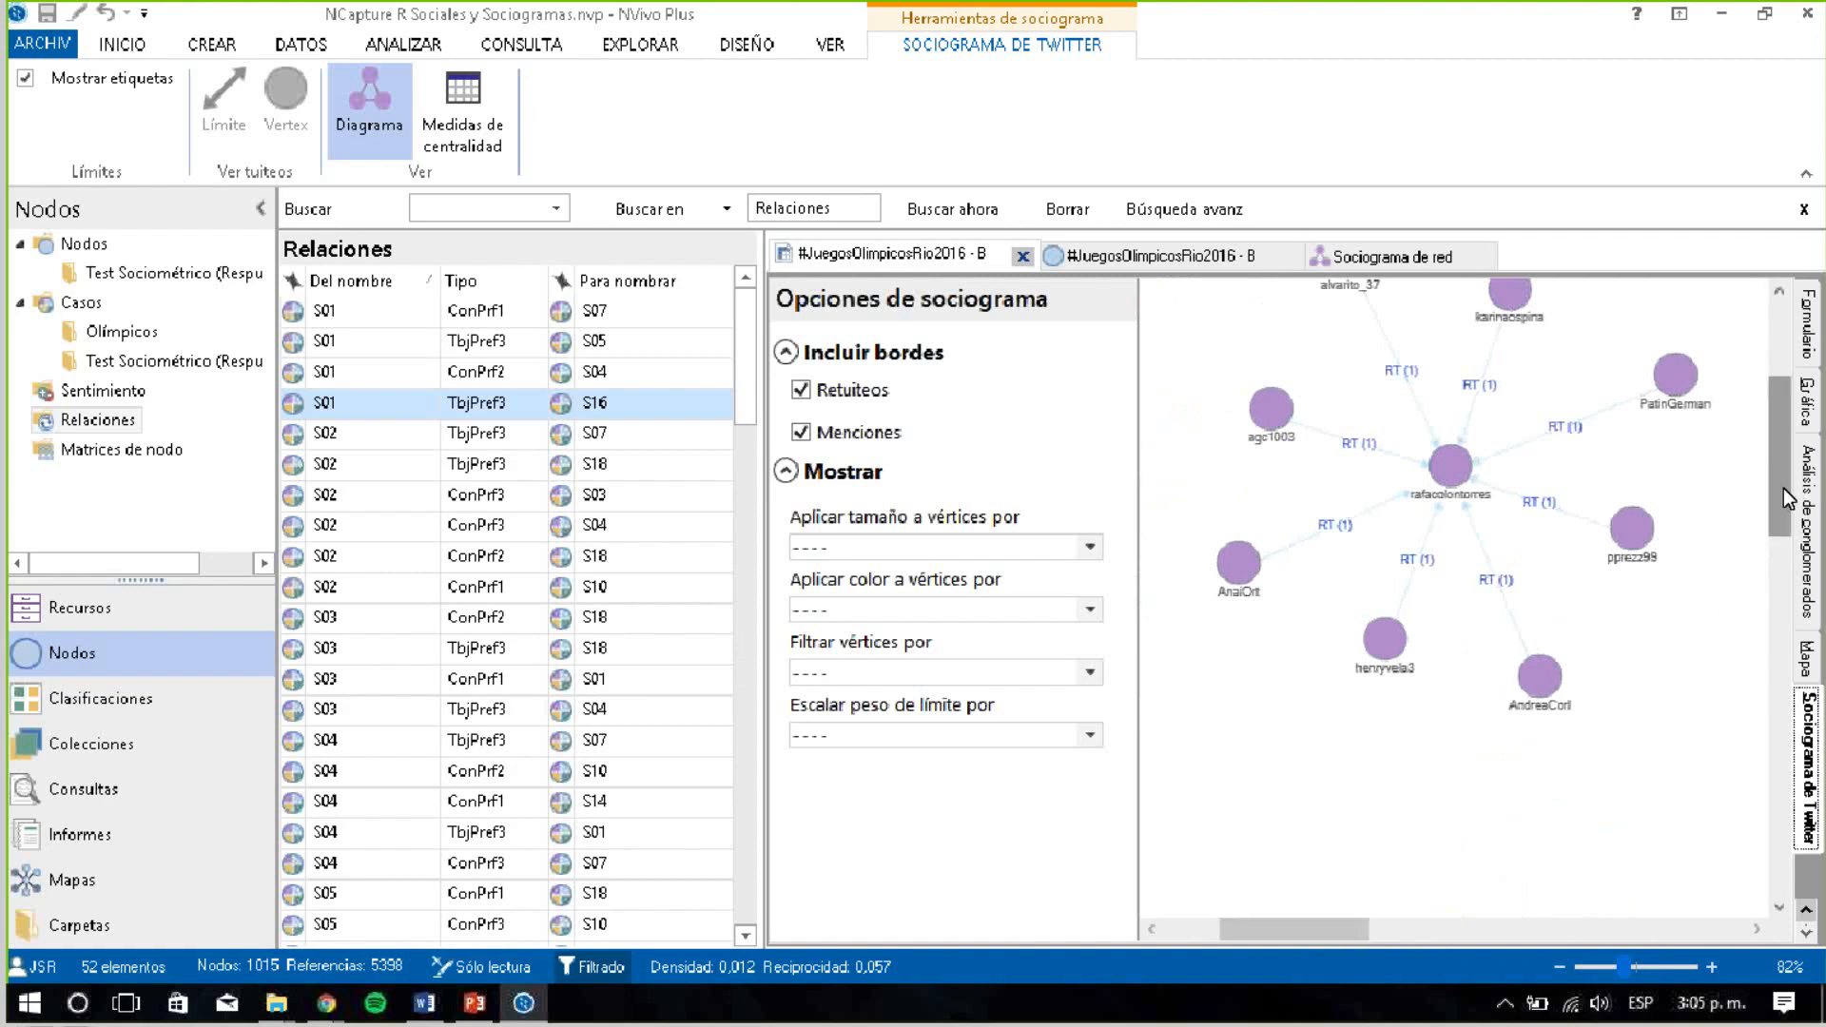
{"action": "left_click_drag", "start_coordinate": [1782, 489], "coordinate": [1779, 464]}
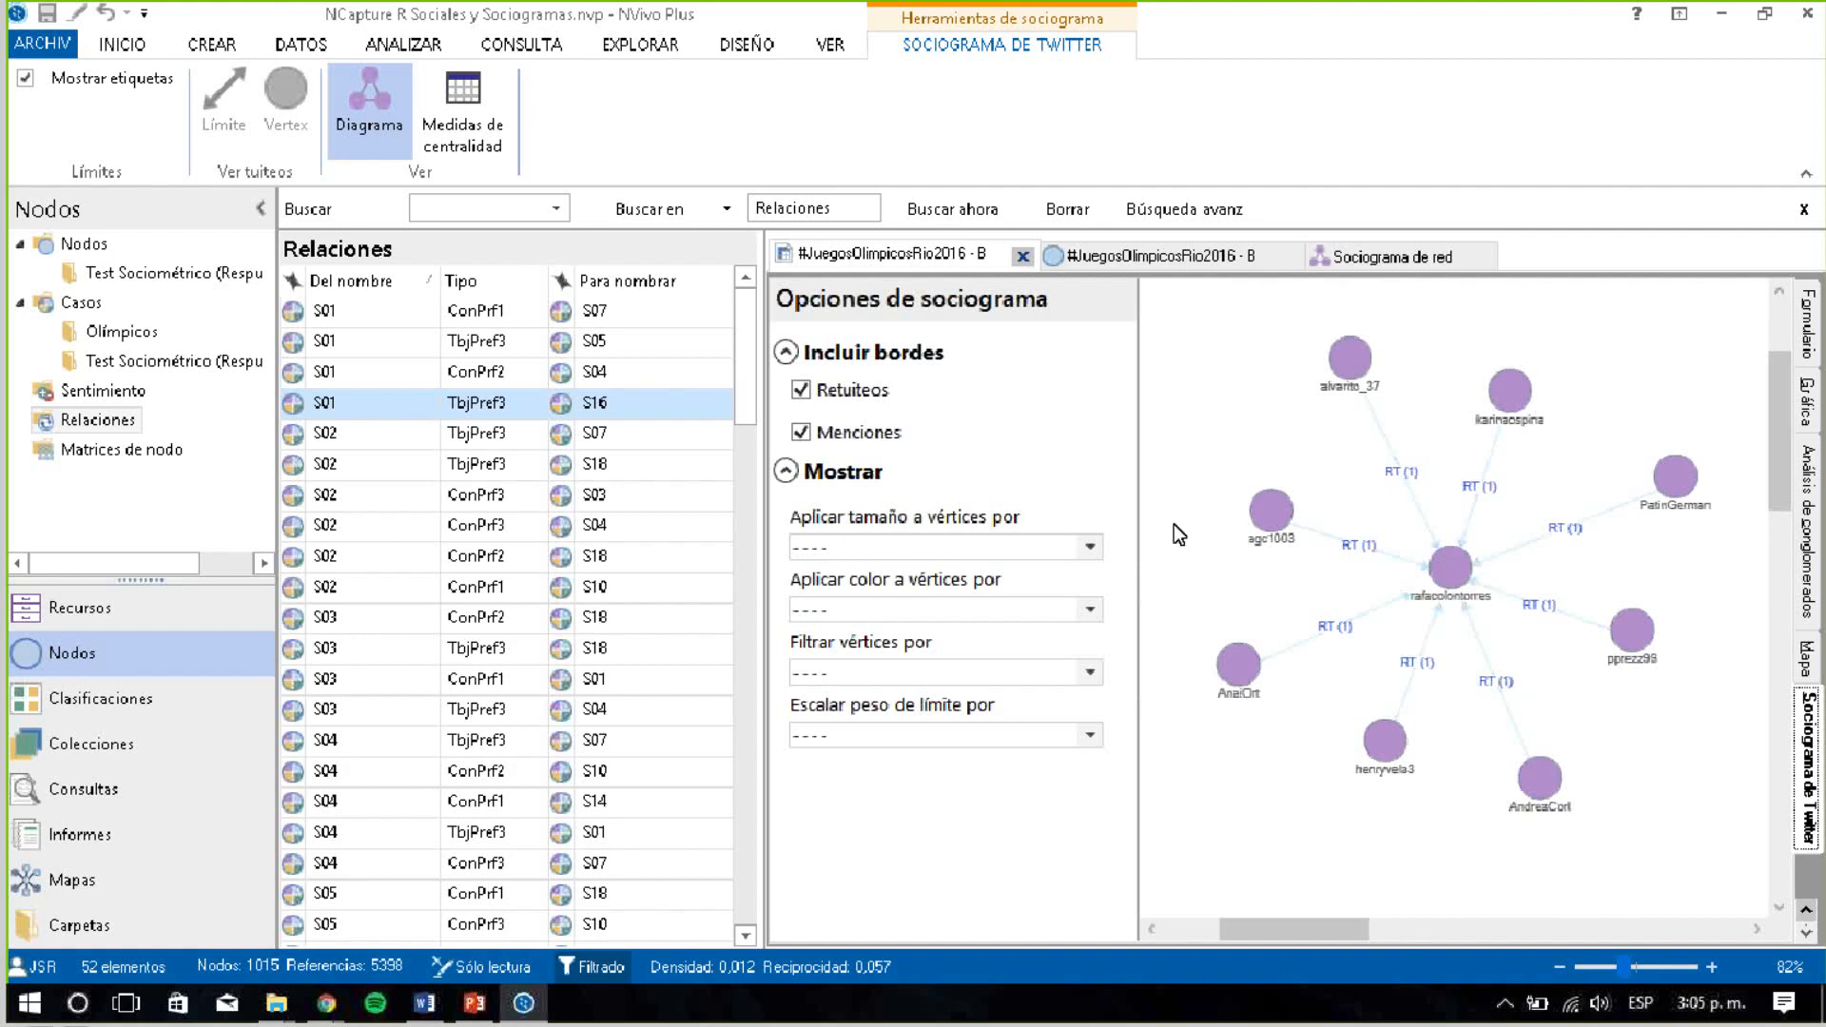
Size the Twitter sociogram's vertices by Grado, colour them by Grado correcto, and redraw the diagram
{"action": "left_click", "coordinate": [1091, 548]}
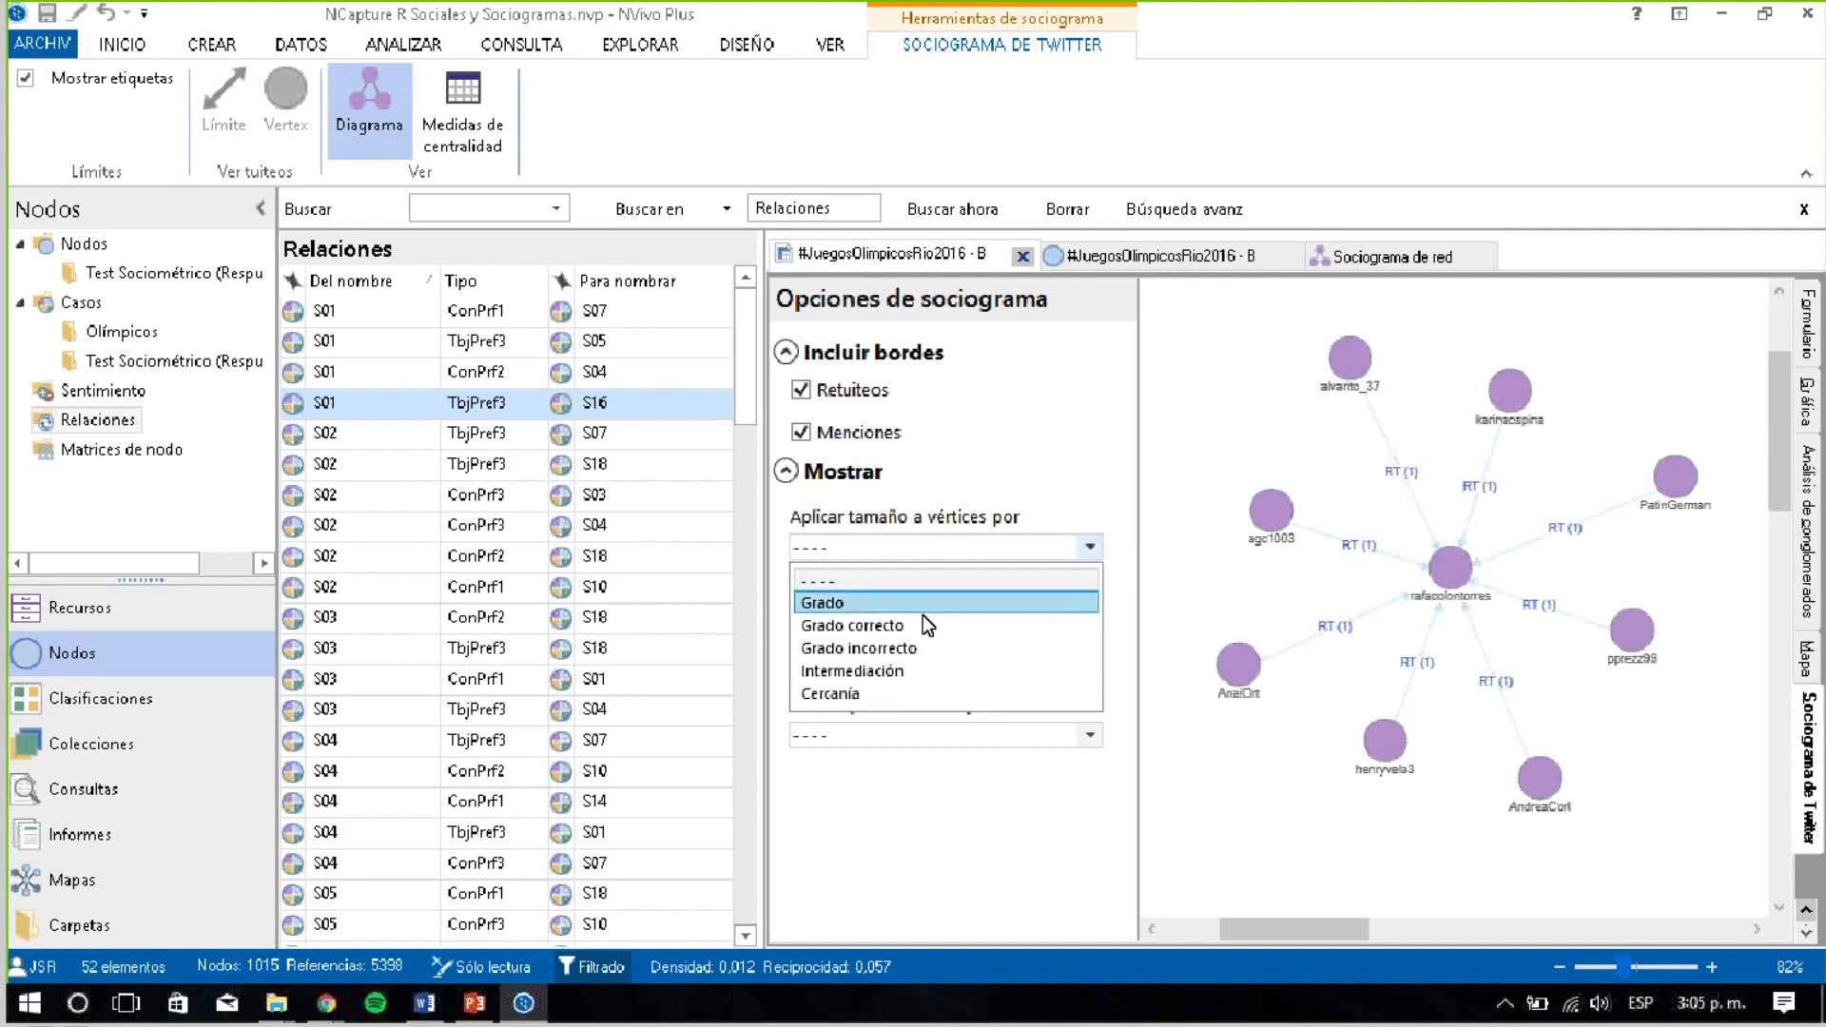
{"action": "left_click", "coordinate": [901, 604]}
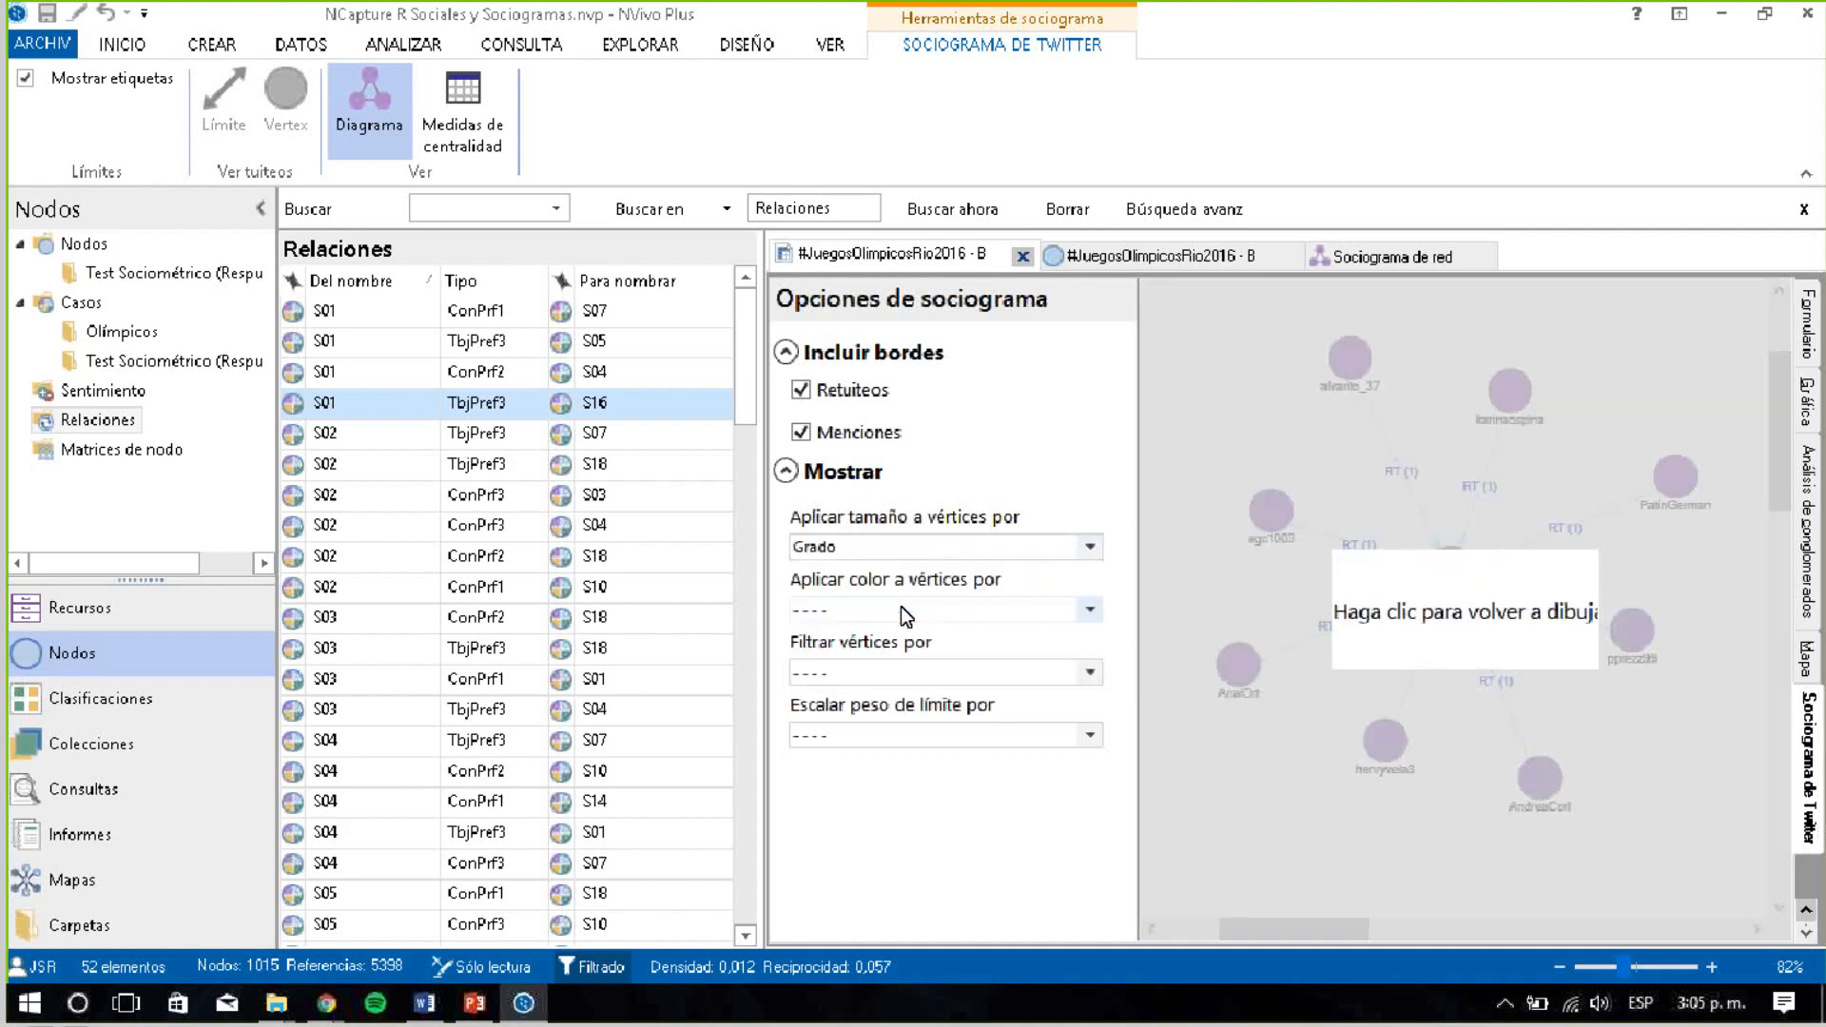
{"action": "left_click", "coordinate": [1085, 613]}
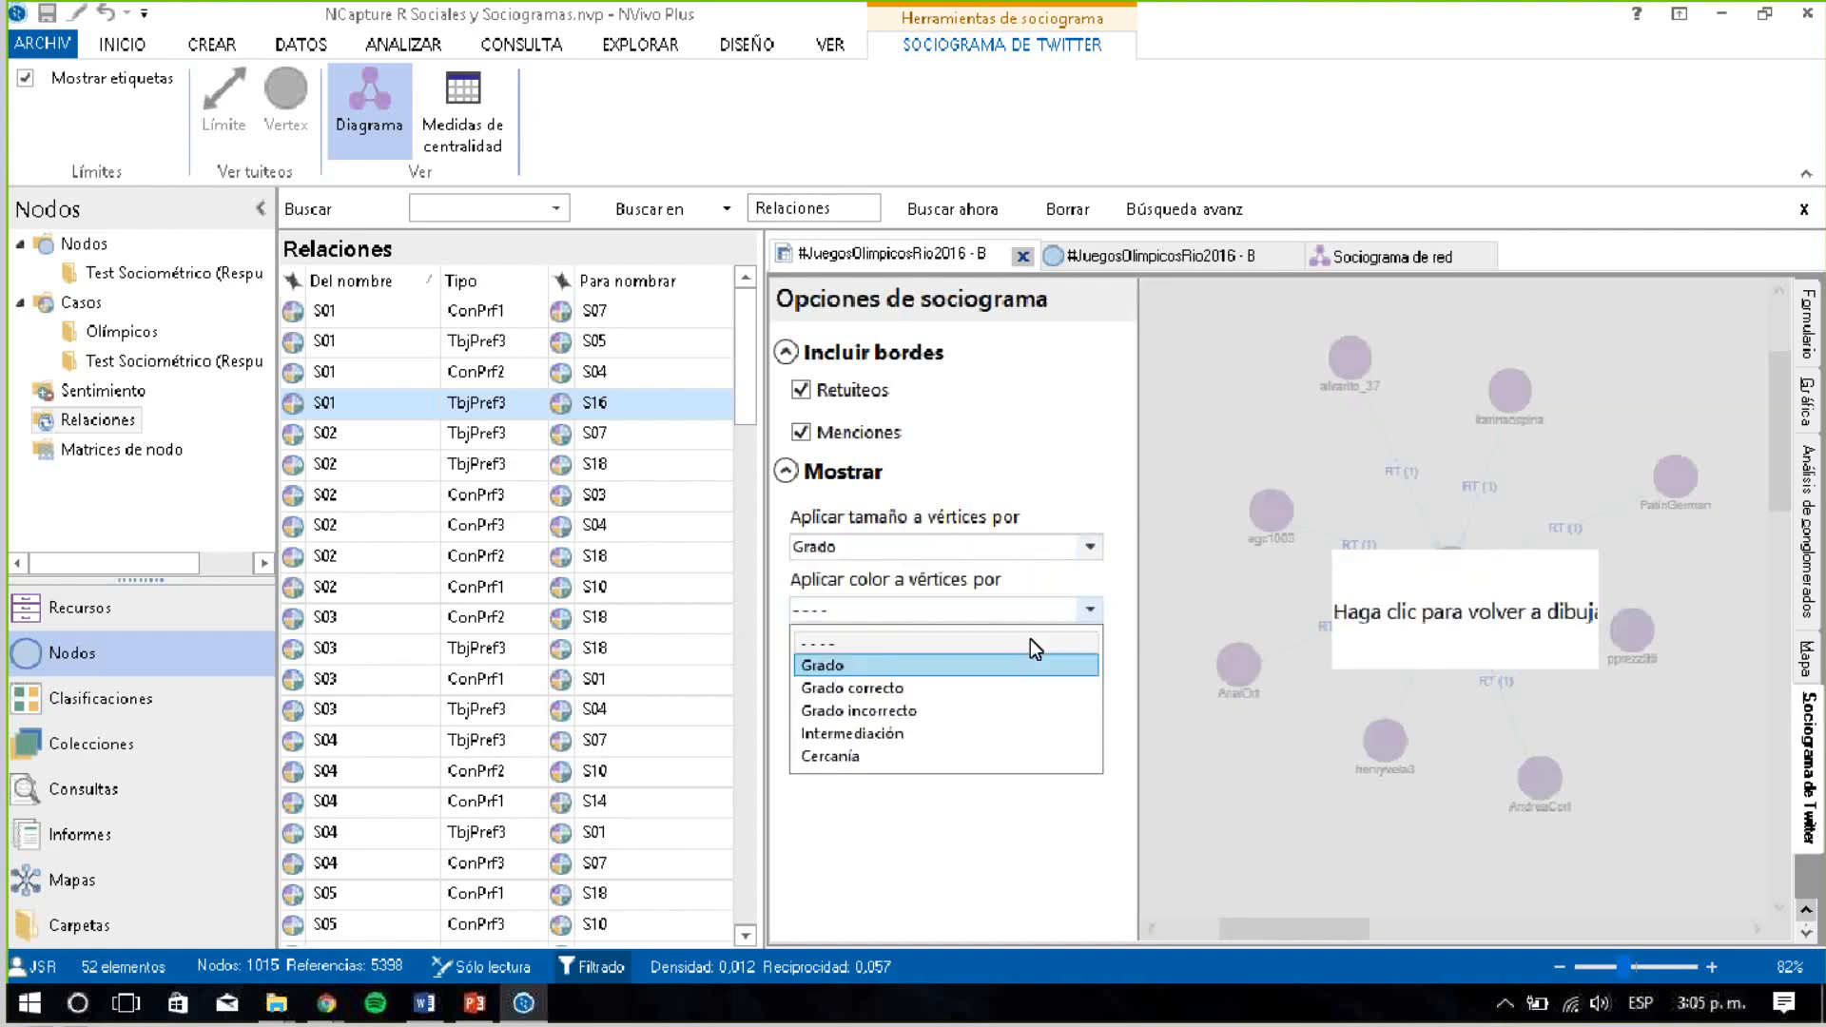
{"action": "left_click", "coordinate": [984, 687]}
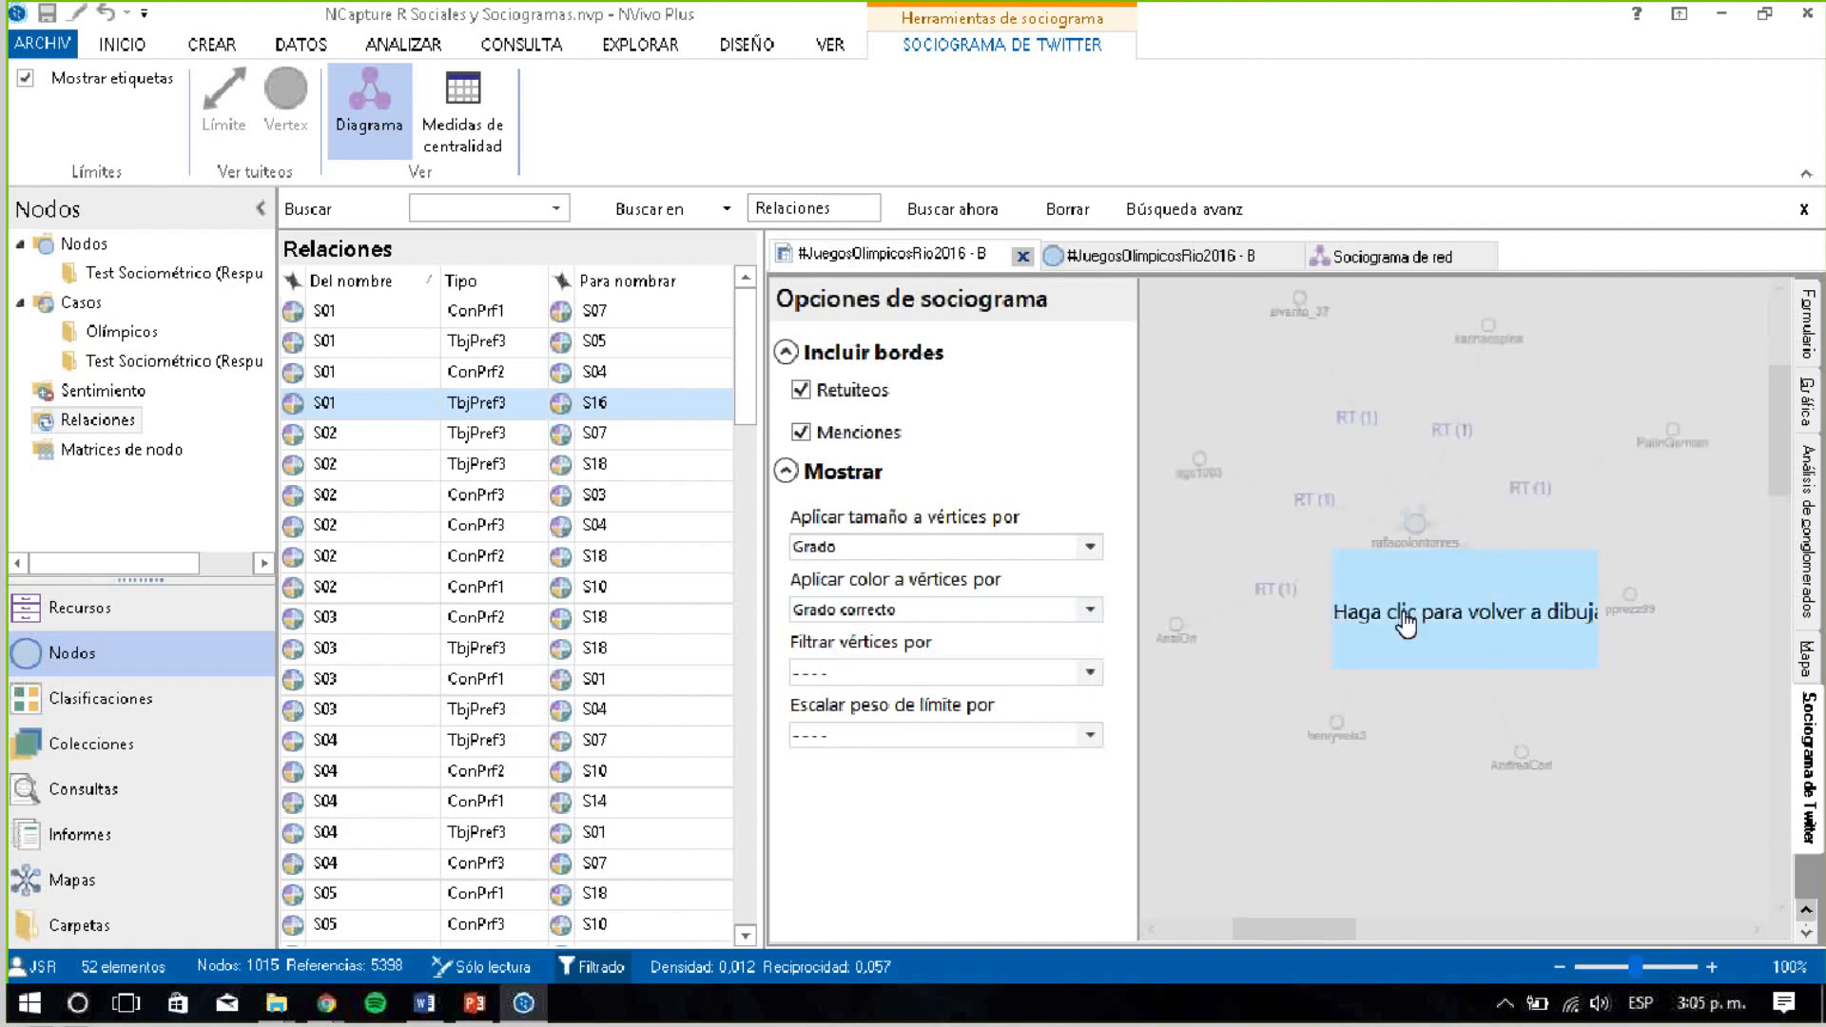
{"action": "left_click", "coordinate": [1408, 616]}
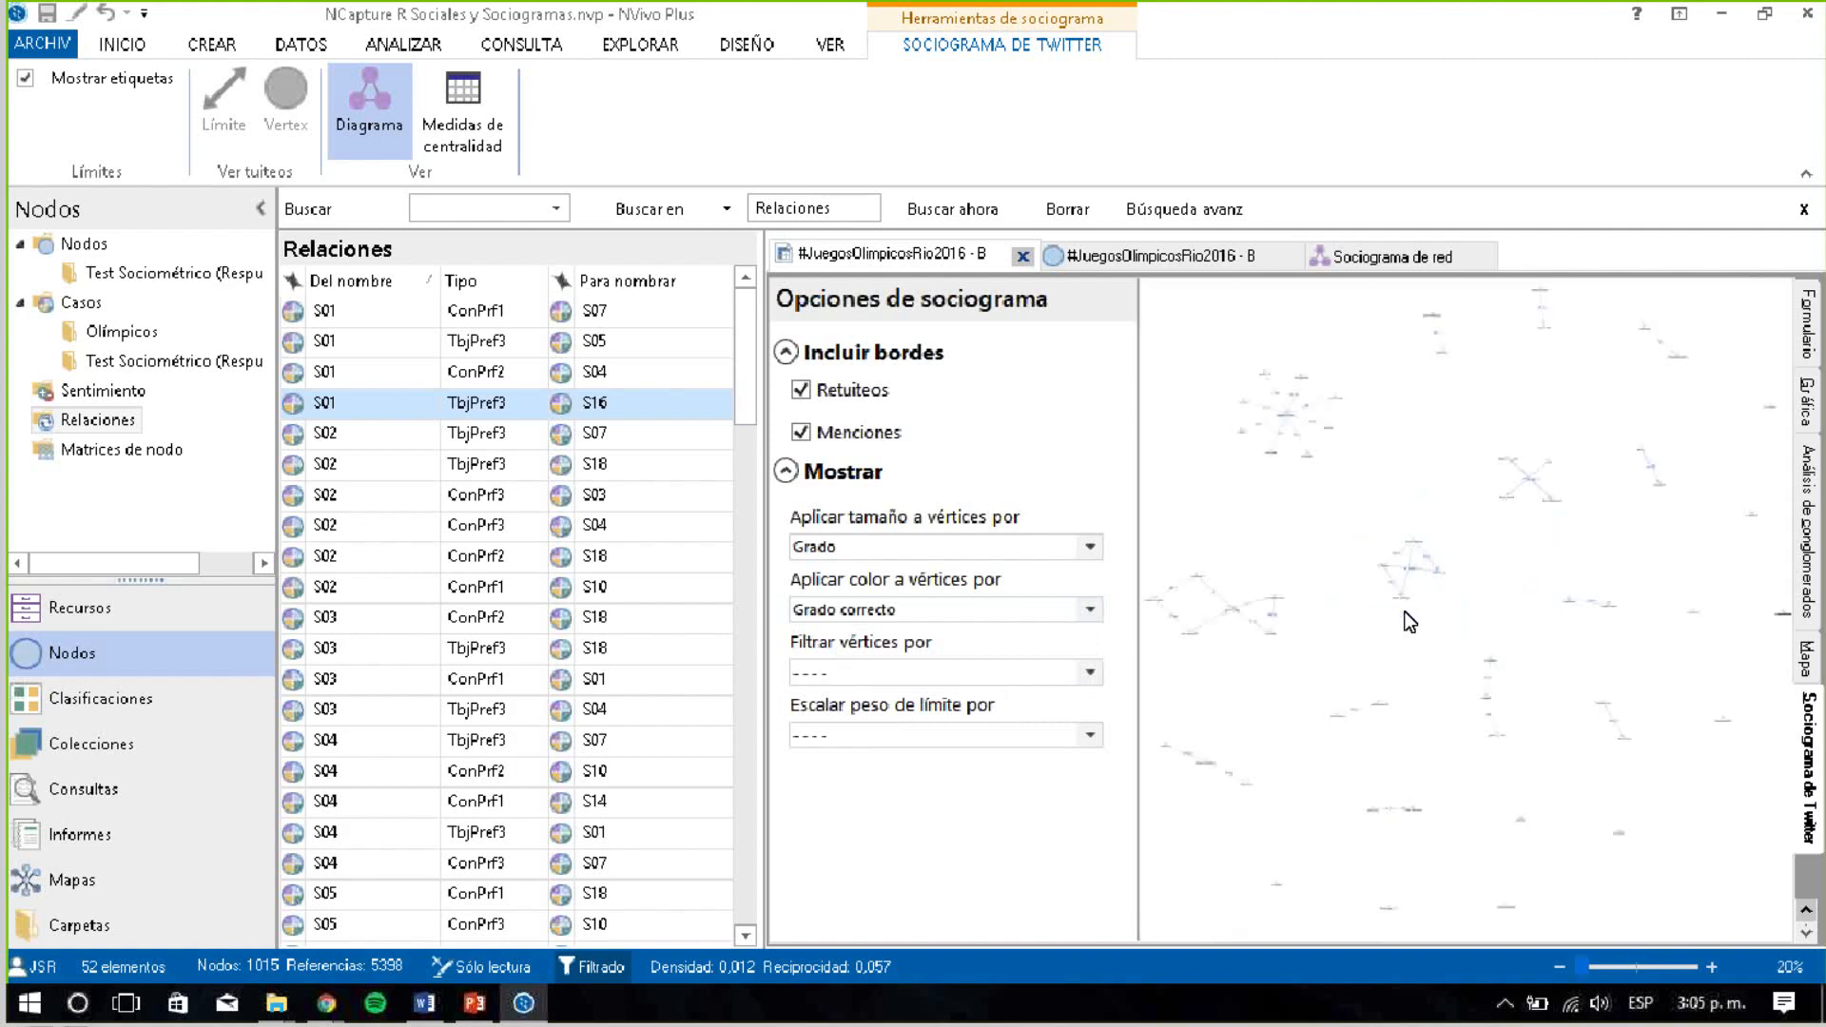
Examine the clusters of retweets and mentions in the redrawn Twitter sociogram at 90% zoom
{"action": "left_click", "coordinate": [1711, 964]}
{"action": "left_click", "coordinate": [1711, 964]}
{"action": "left_click", "coordinate": [1712, 963]}
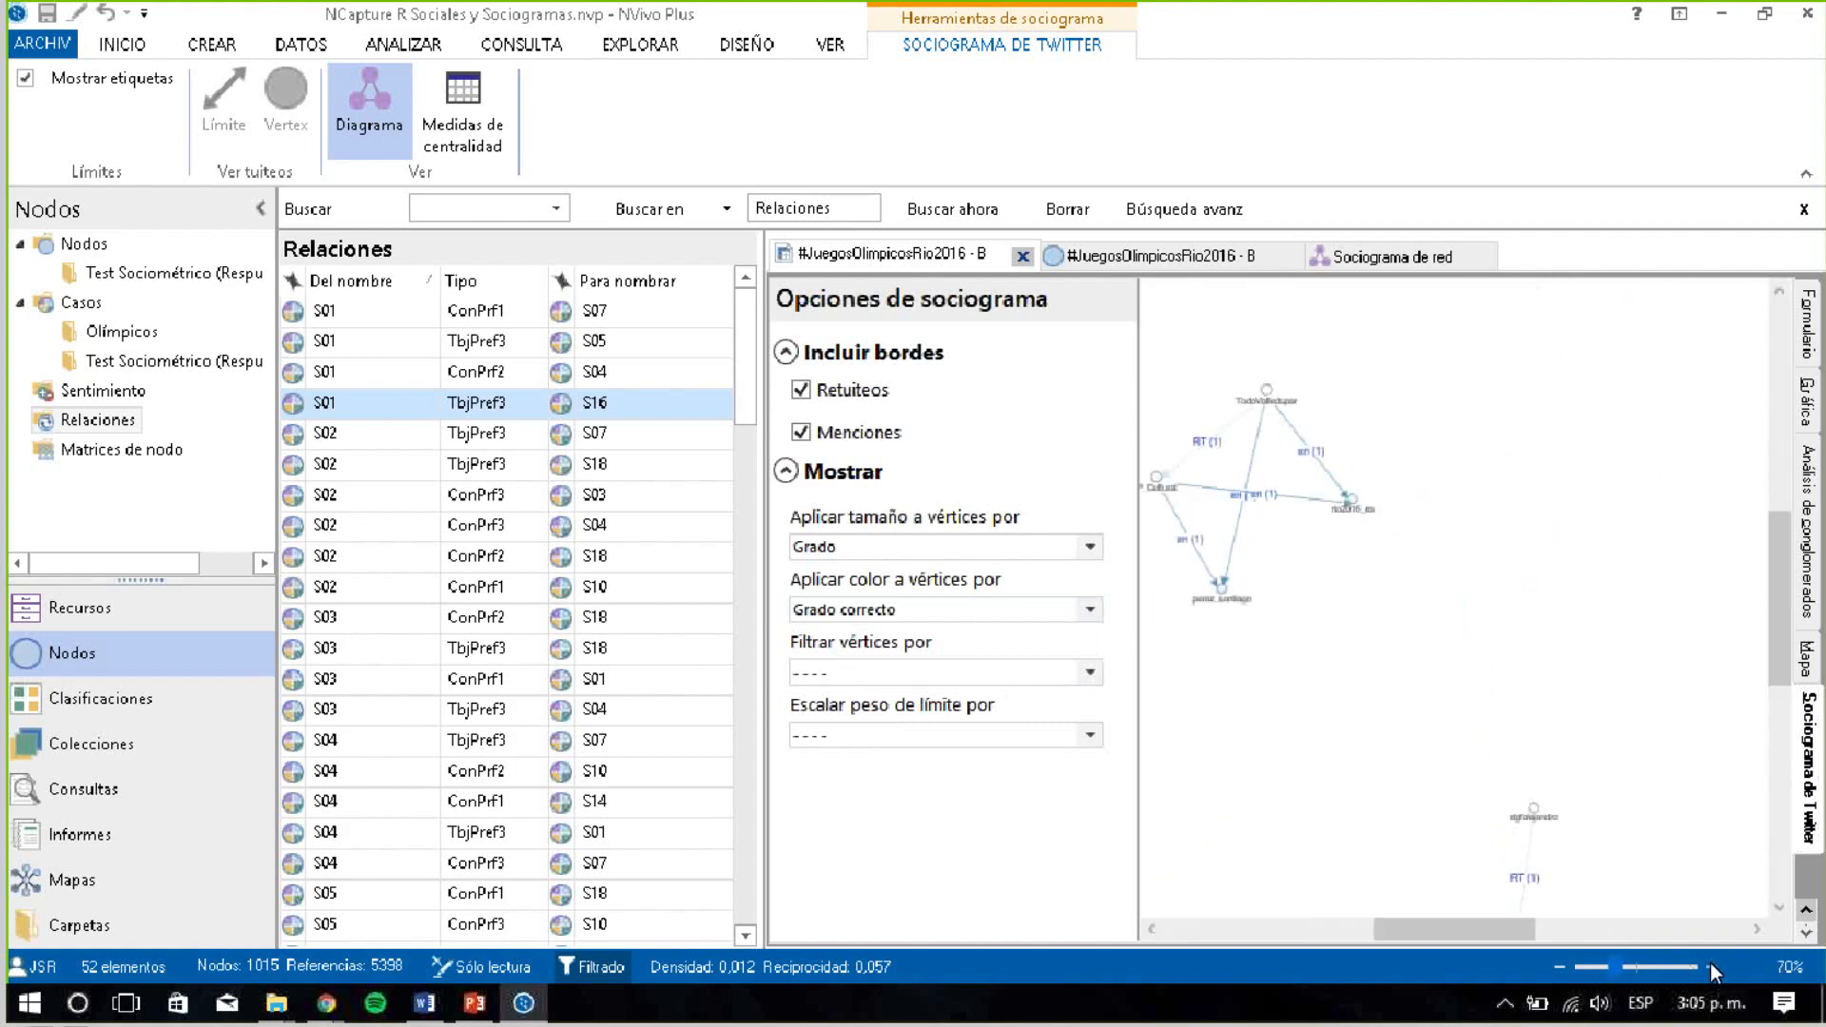
{"action": "left_click", "coordinate": [1711, 962]}
{"action": "left_click", "coordinate": [1711, 962]}
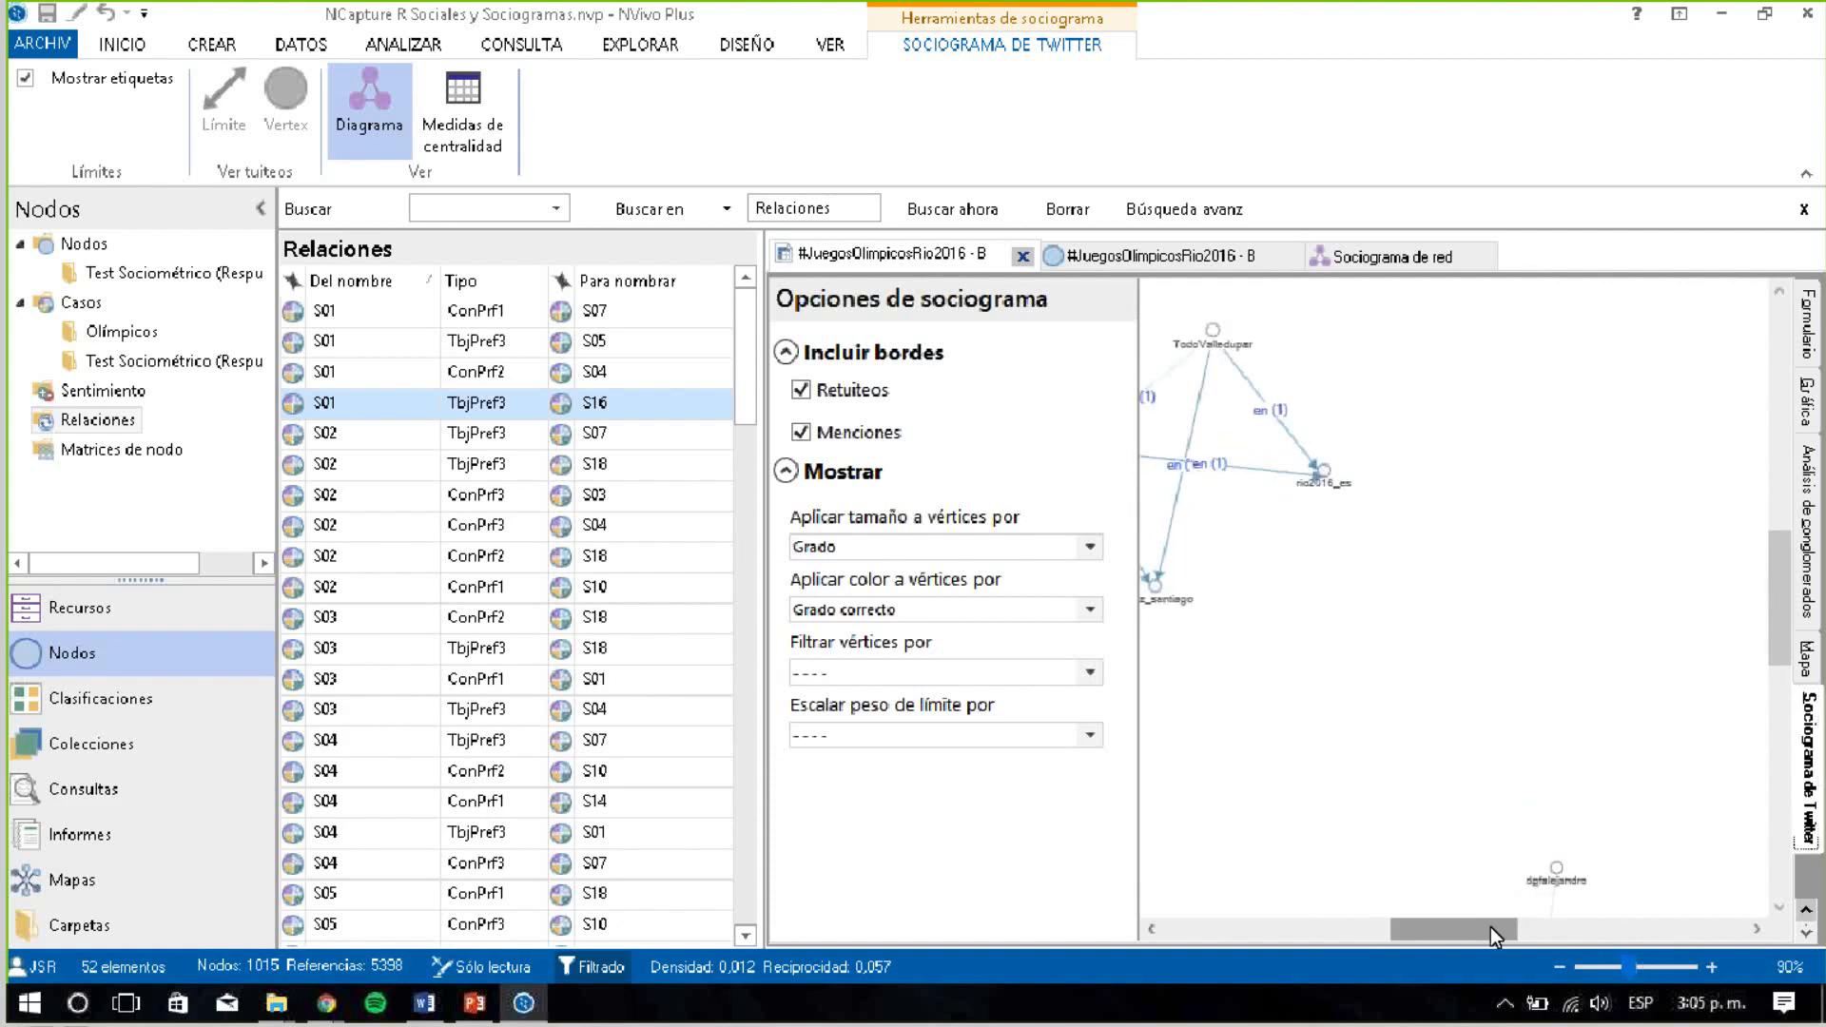
{"action": "left_click_drag", "start_coordinate": [1491, 927], "coordinate": [1269, 923]}
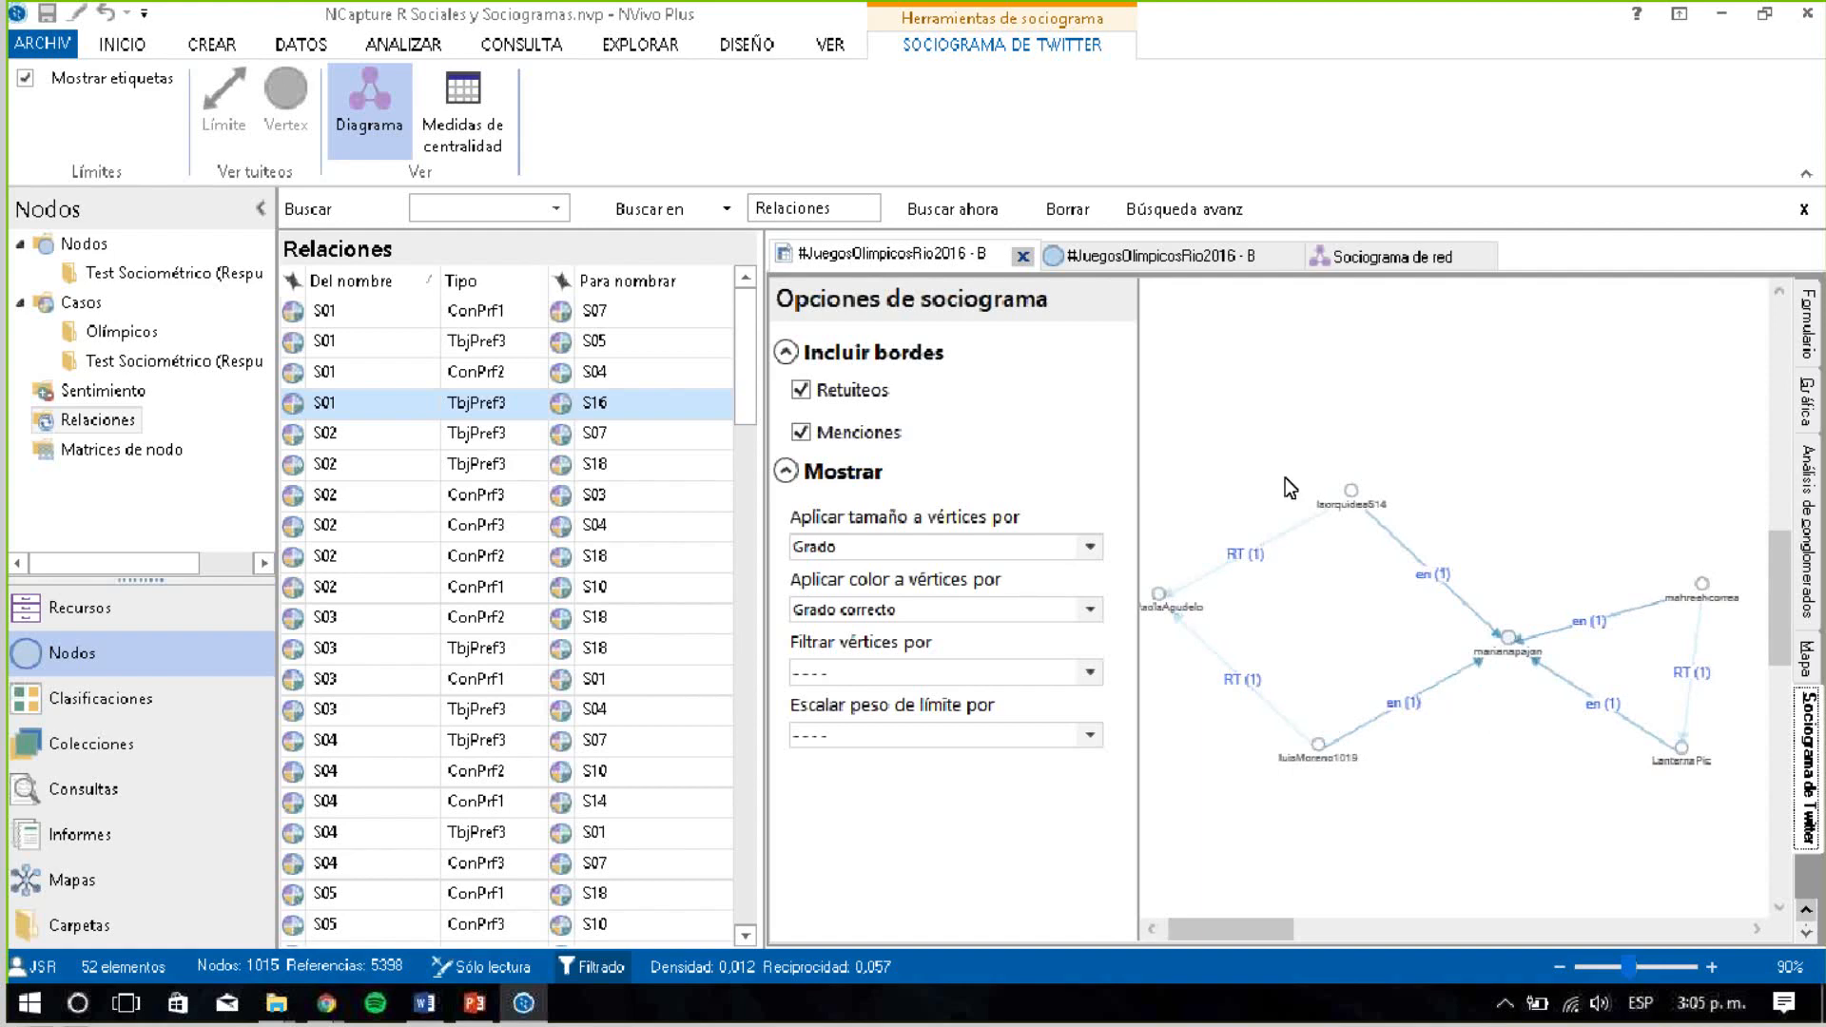
Switch to PowerPoint and review the Twitter Sociogram slide on retweets, mentions, filtering and merging captures
{"action": "key", "text": "alt+Tab"}
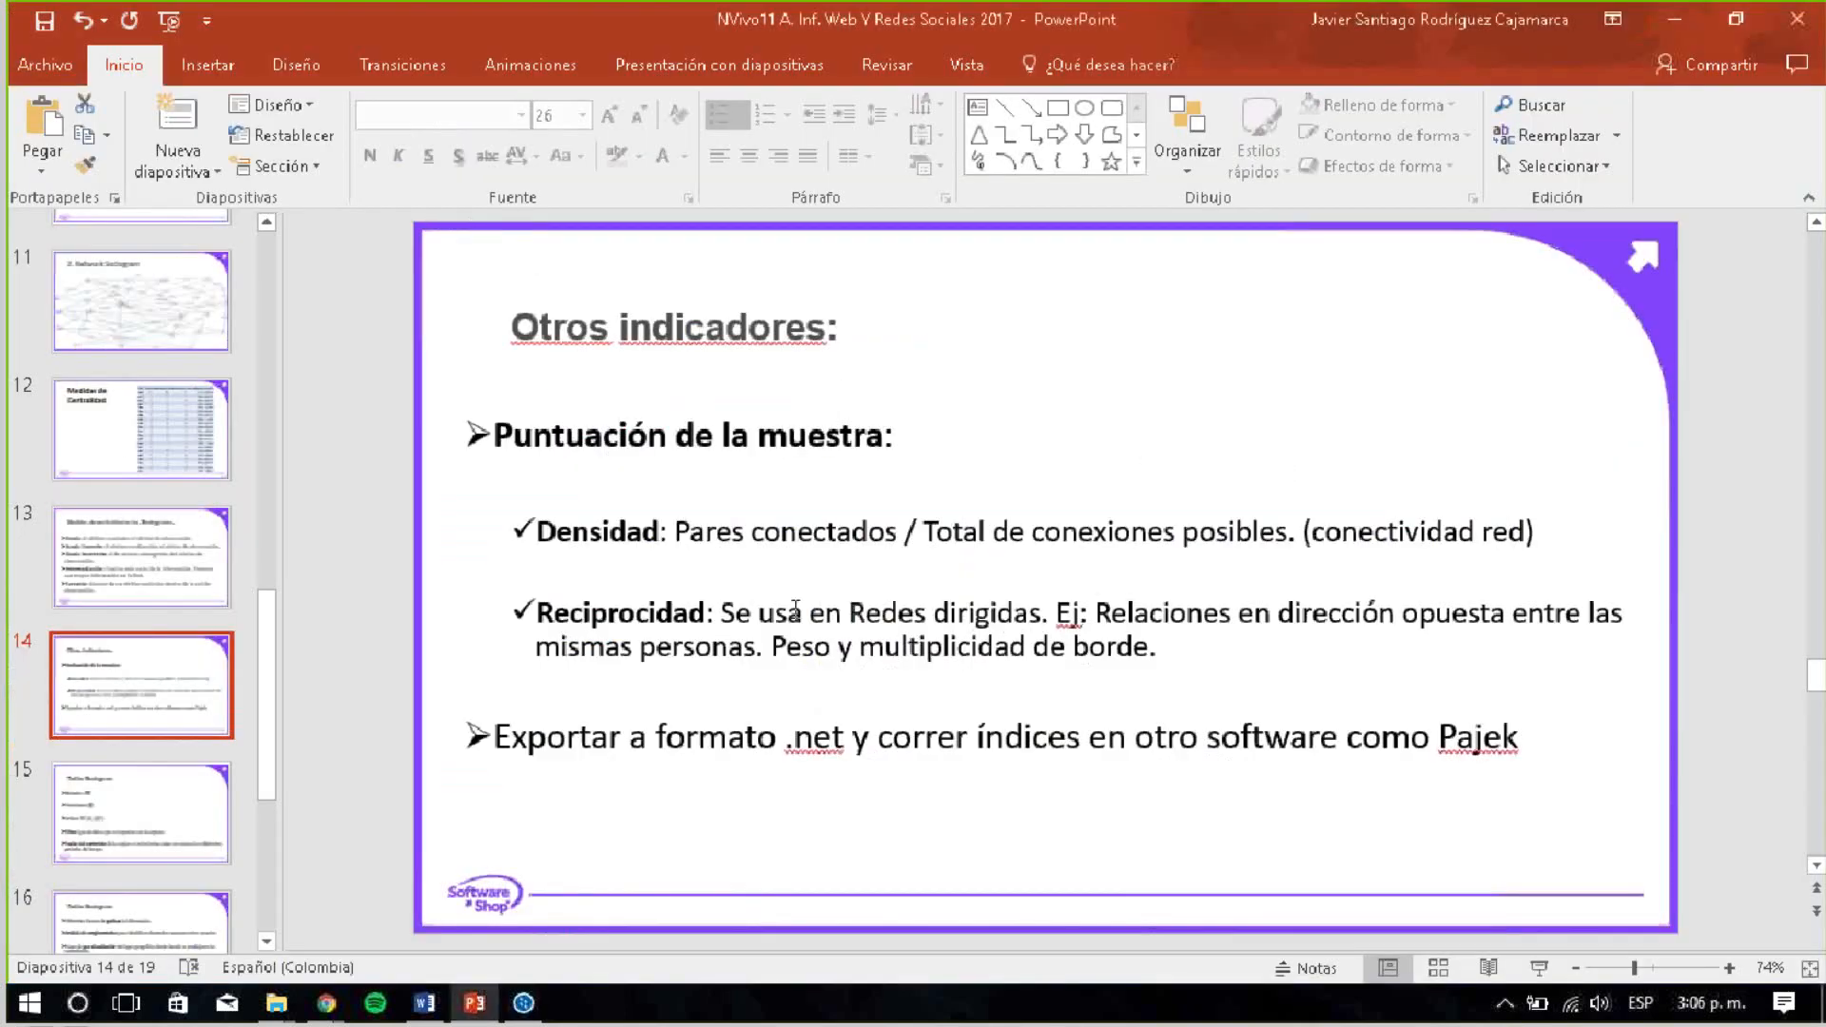
{"action": "left_click", "coordinate": [179, 802]}
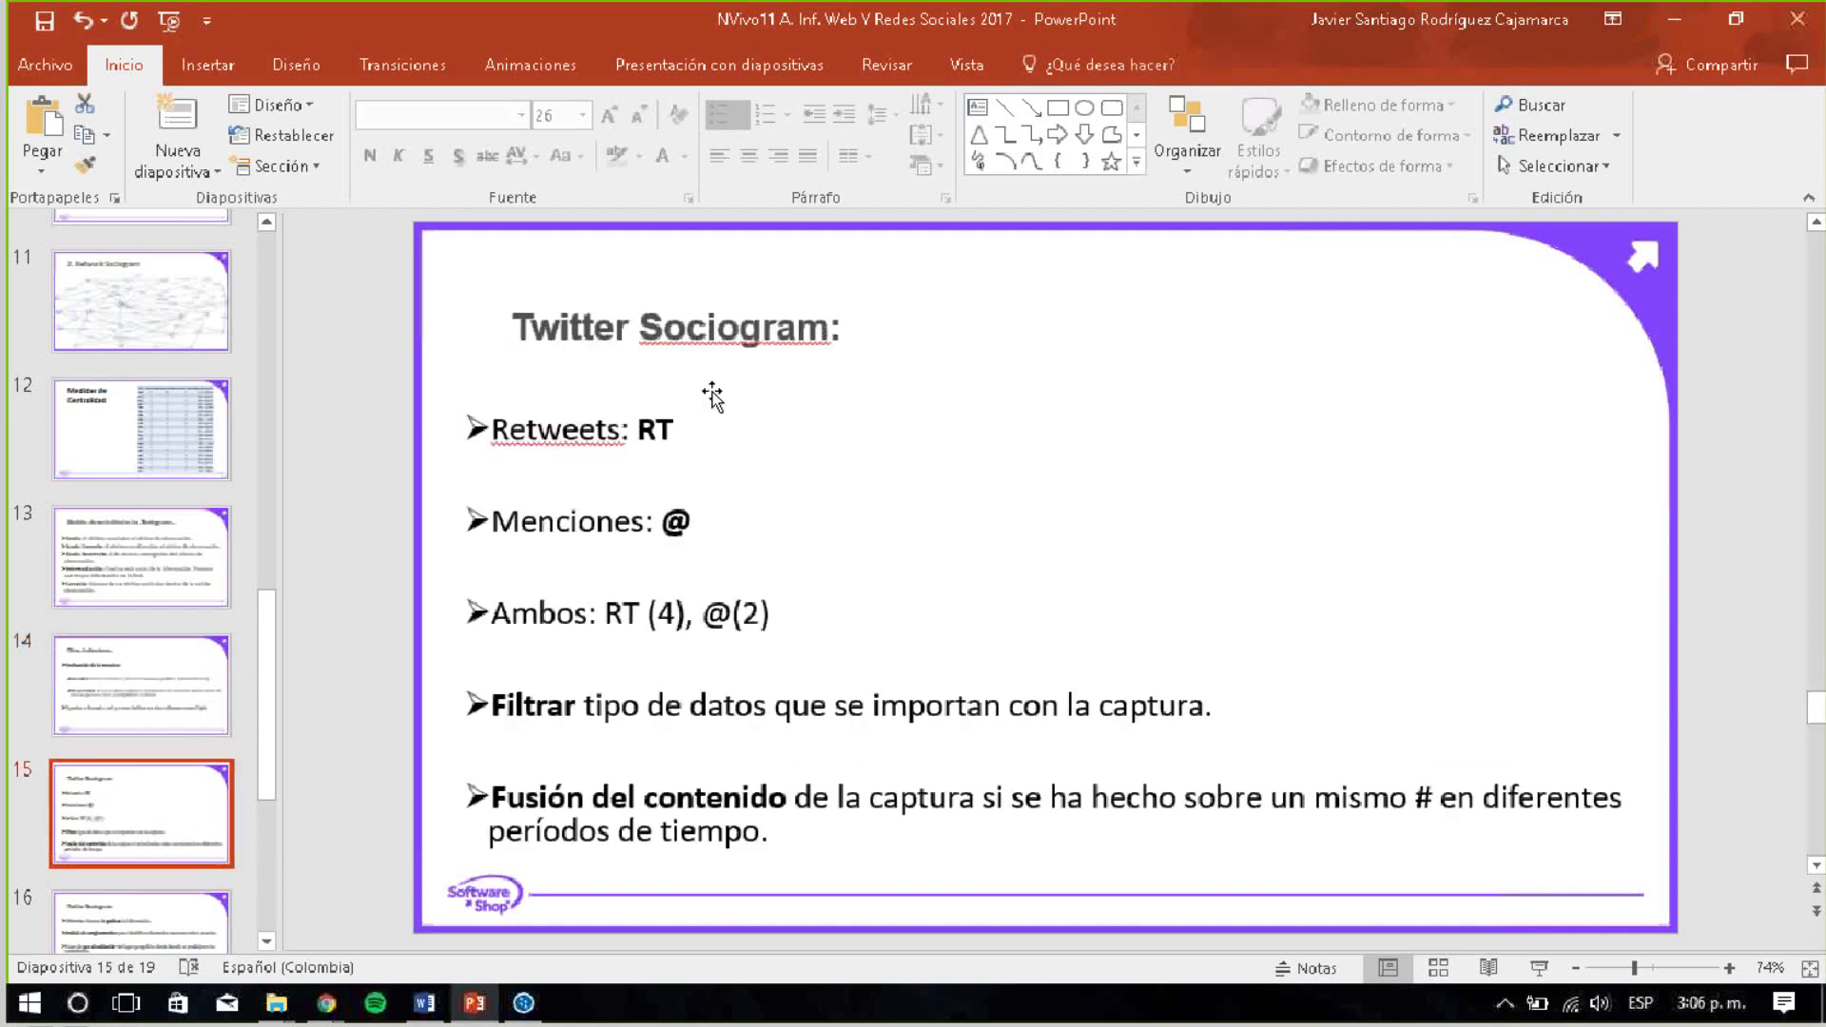